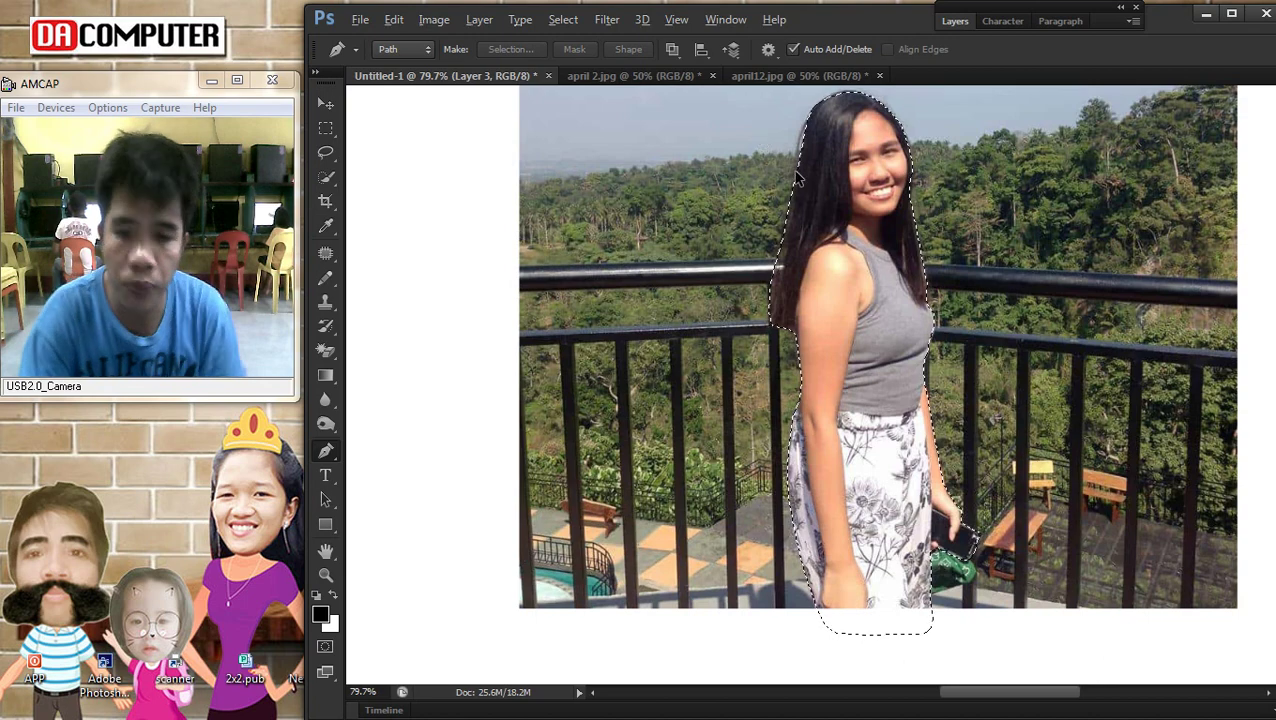
Turn the traced path into a selection, then delete the background around the grey-top girl
{"action": "right_click", "coordinate": [790, 172]}
{"action": "left_click", "coordinate": [852, 285]}
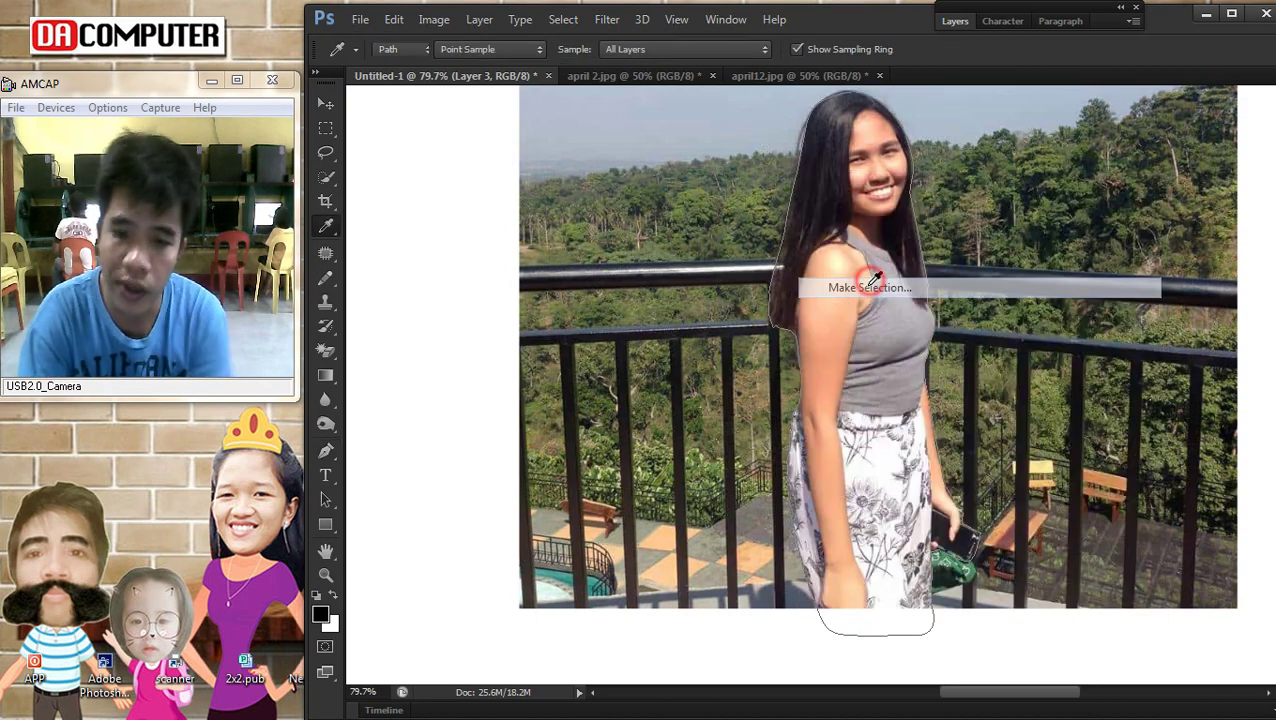
{"action": "left_click", "coordinate": [740, 199]}
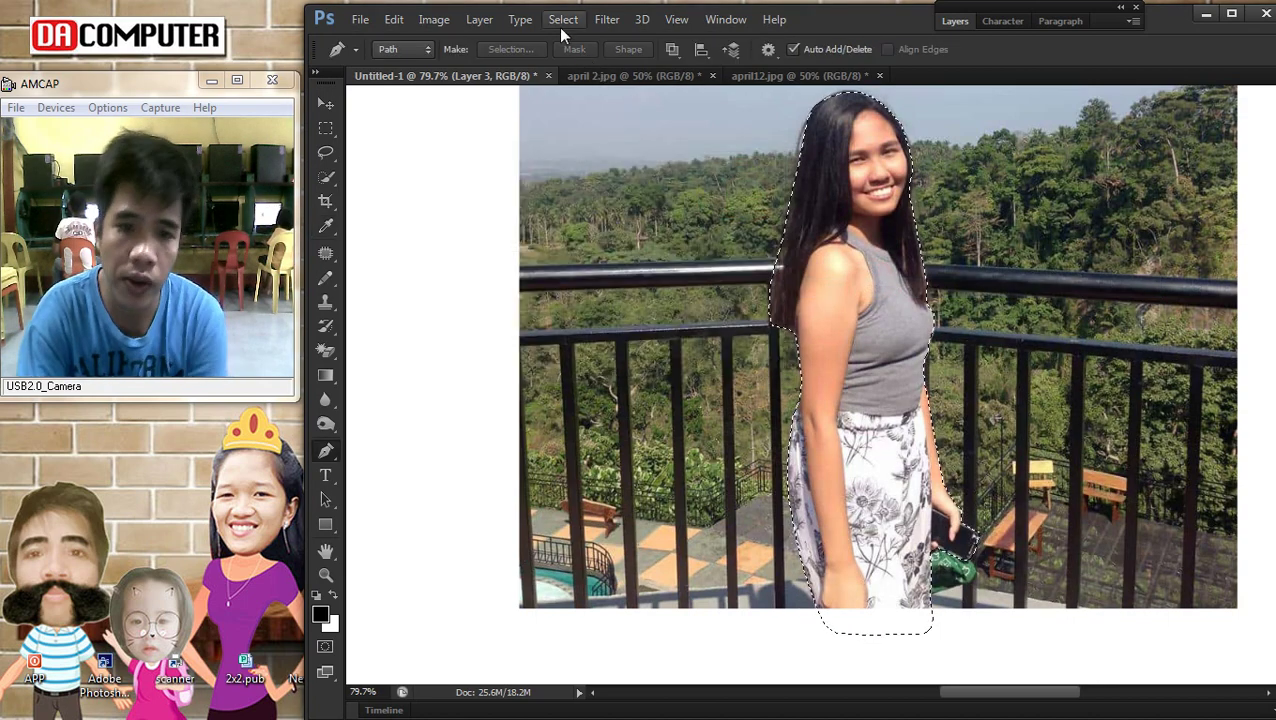
{"action": "left_click", "coordinate": [563, 19]}
{"action": "left_click", "coordinate": [578, 93]}
{"action": "key", "text": "Delete"}
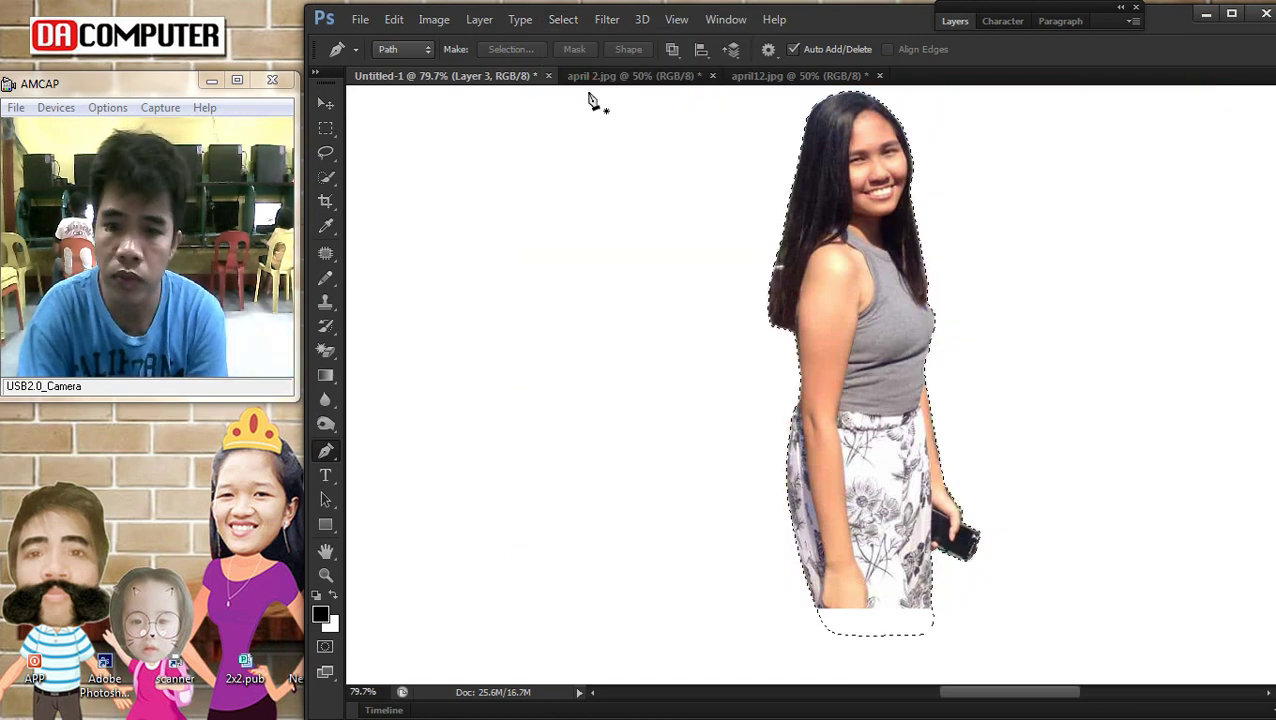
{"action": "key", "text": "m"}
{"action": "right_click", "coordinate": [808, 258]}
{"action": "left_click", "coordinate": [834, 268]}
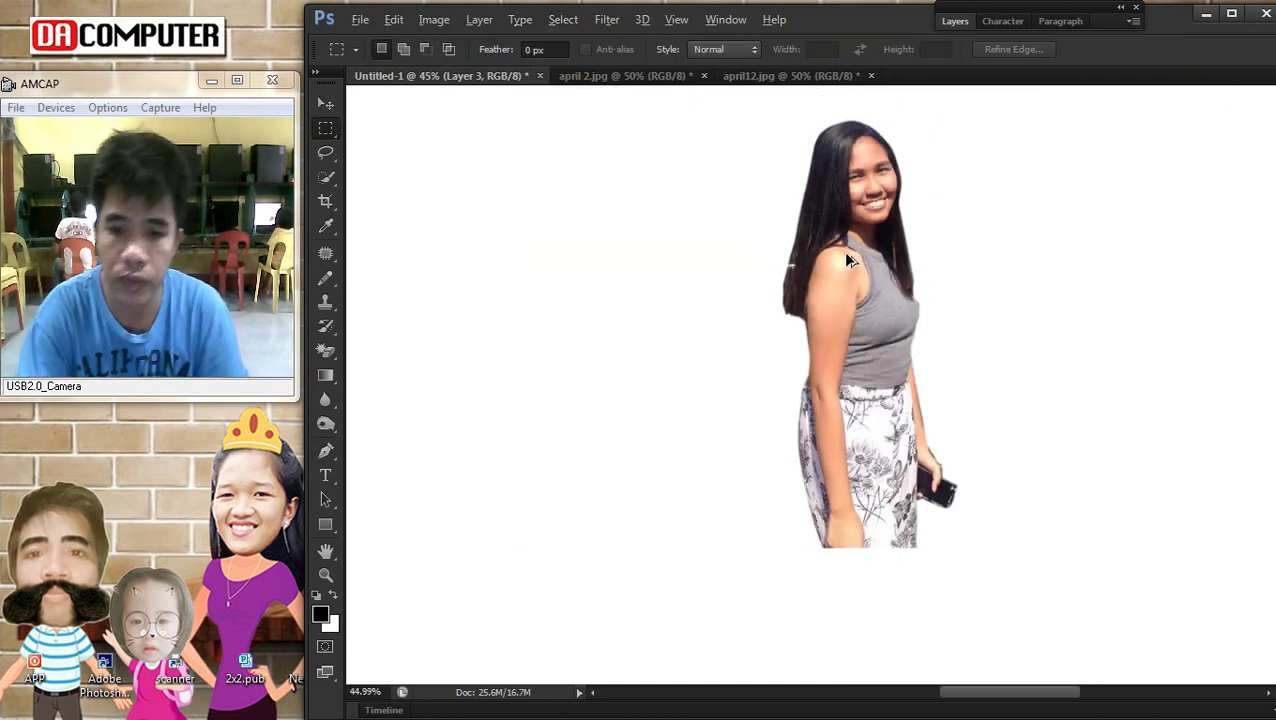
Scale the cut-out girl on Layer 3 to about 301% and move her to the canvas's right
{"action": "scroll", "coordinate": [894, 265], "scroll_direction": "down", "scroll_amount": 5}
{"action": "left_click", "coordinate": [325, 105]}
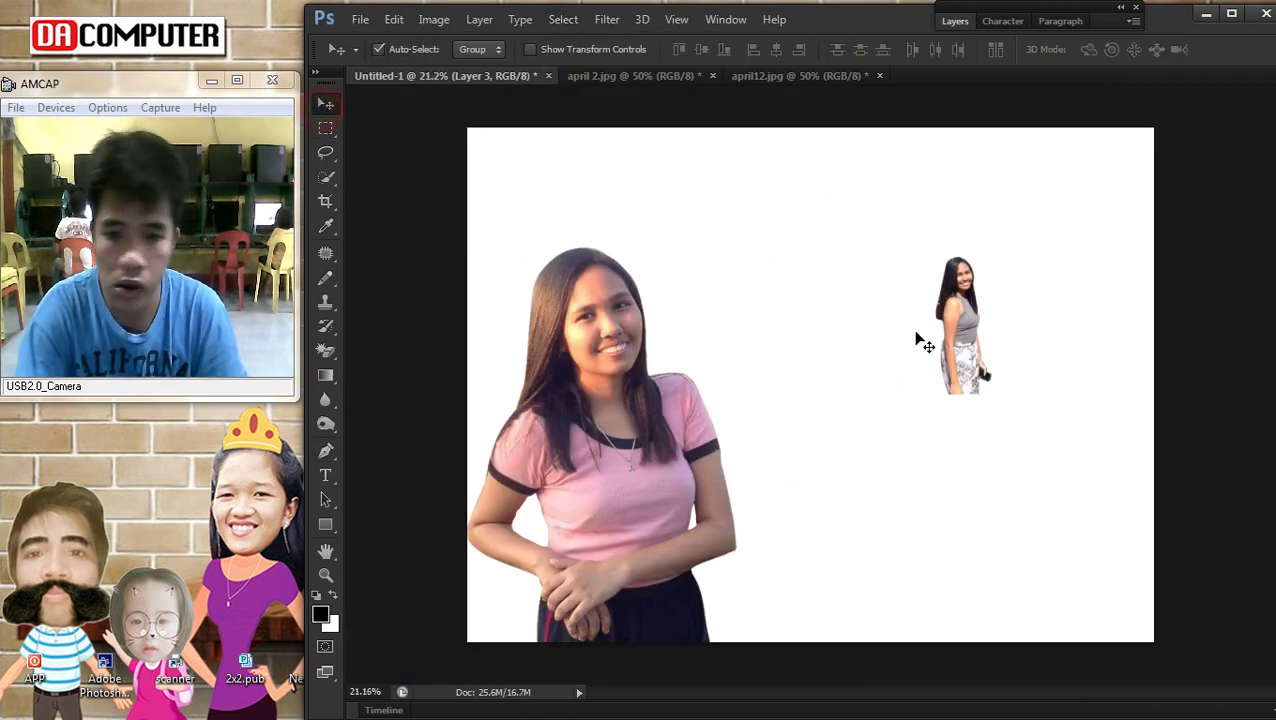
{"action": "right_click", "coordinate": [945, 330]}
{"action": "left_click", "coordinate": [966, 337]}
{"action": "key", "text": "ctrl+t"}
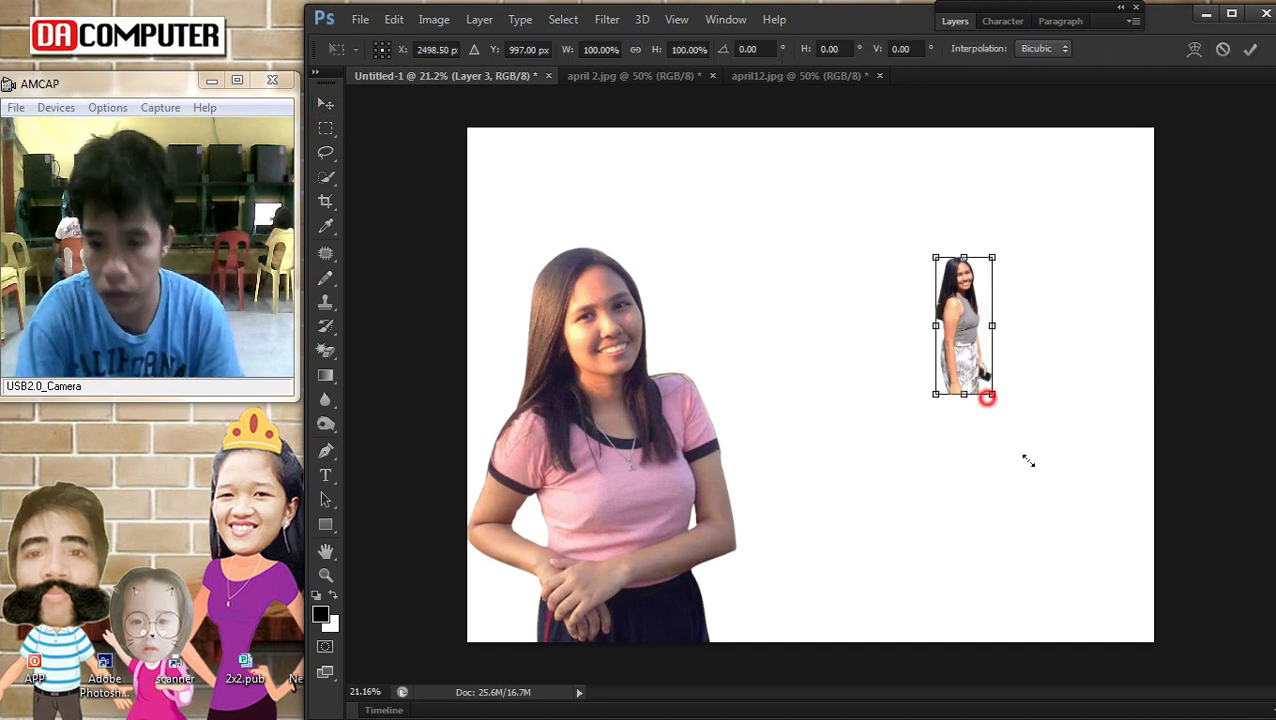
{"action": "left_click_drag", "start_coordinate": [990, 397], "coordinate": [1110, 674]}
{"action": "left_click_drag", "start_coordinate": [1067, 542], "coordinate": [1116, 534]}
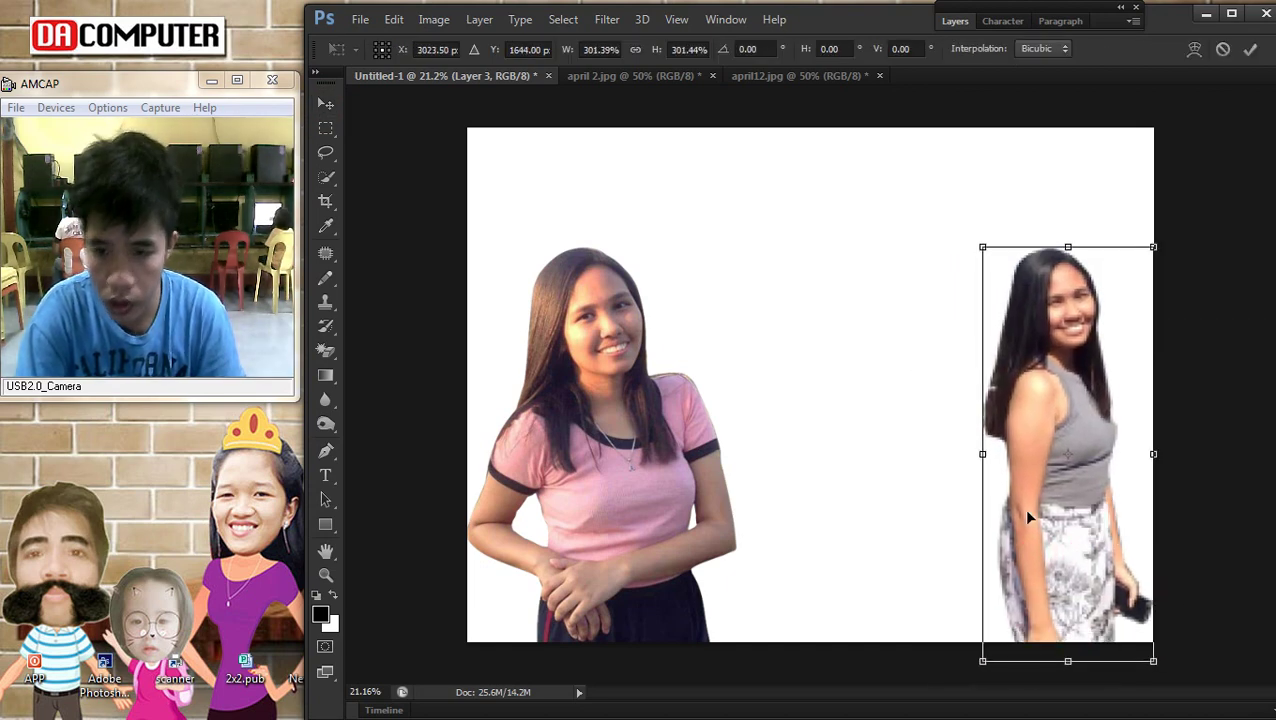
{"action": "key", "text": "Return"}
{"action": "scroll", "coordinate": [978, 430], "scroll_direction": "up", "scroll_amount": 2}
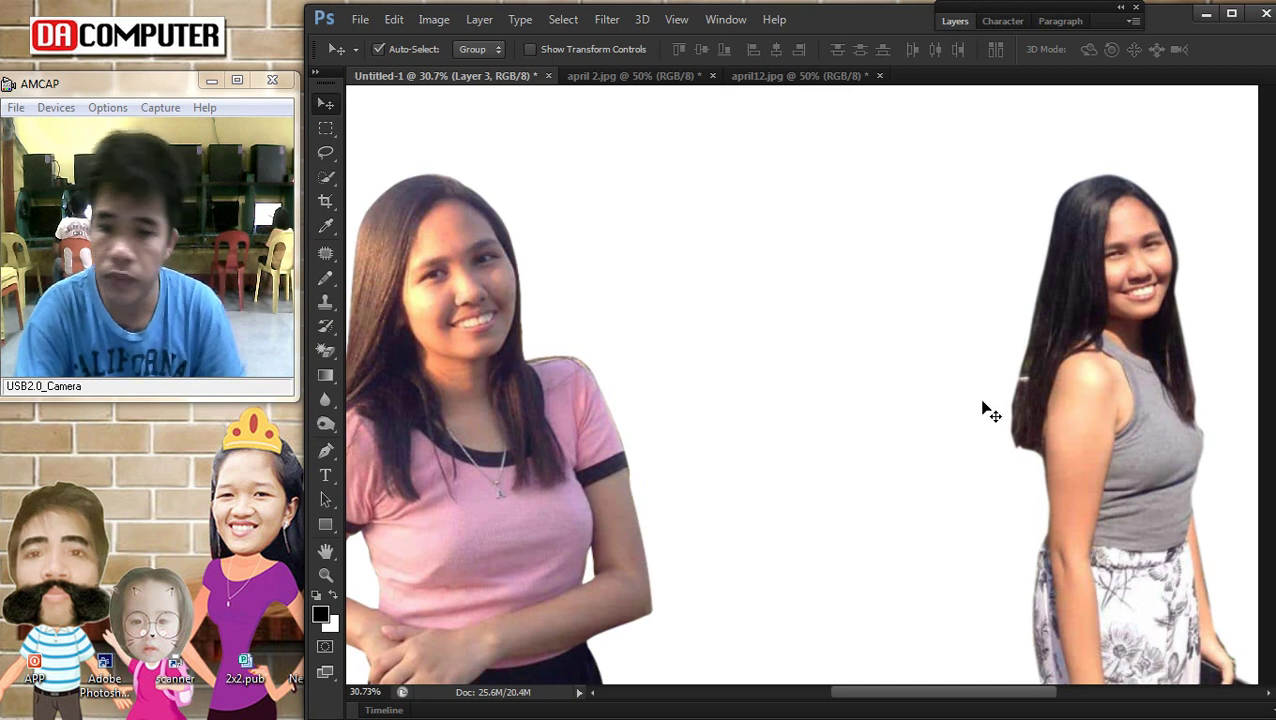
{"action": "scroll", "coordinate": [984, 370], "scroll_direction": "down", "scroll_amount": 3}
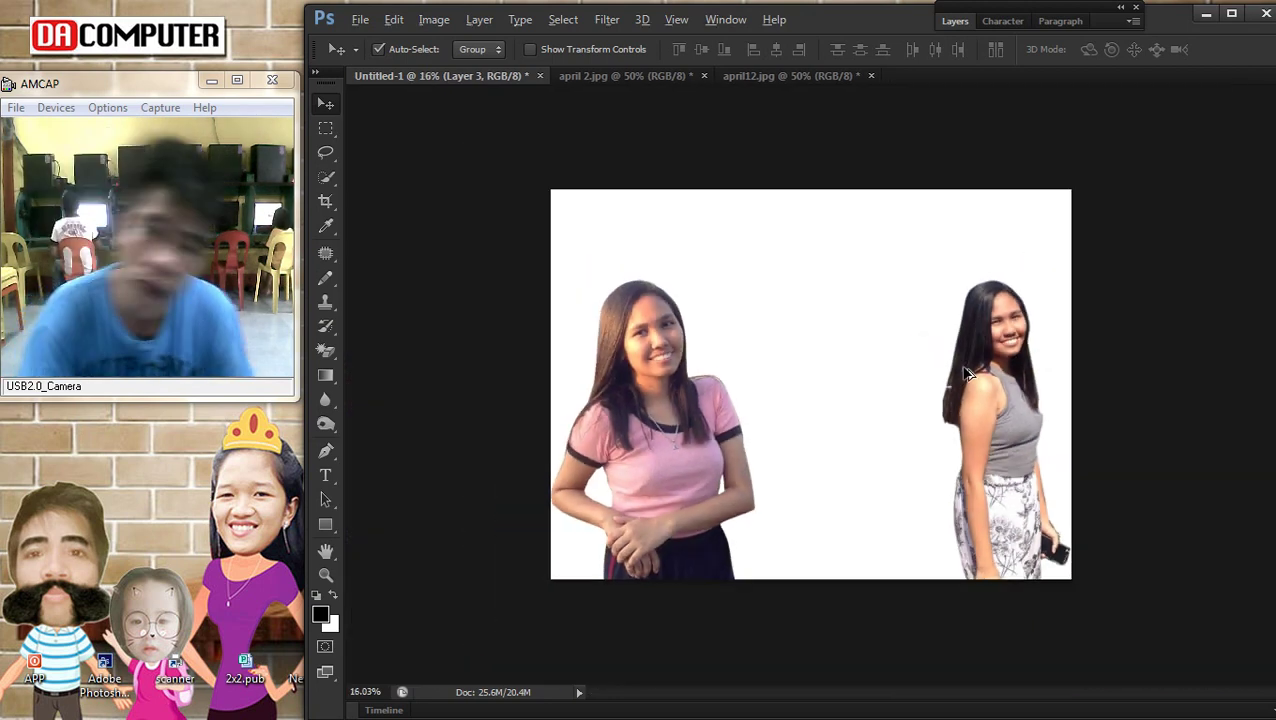
{"action": "scroll", "coordinate": [960, 372], "scroll_direction": "up", "scroll_amount": 1}
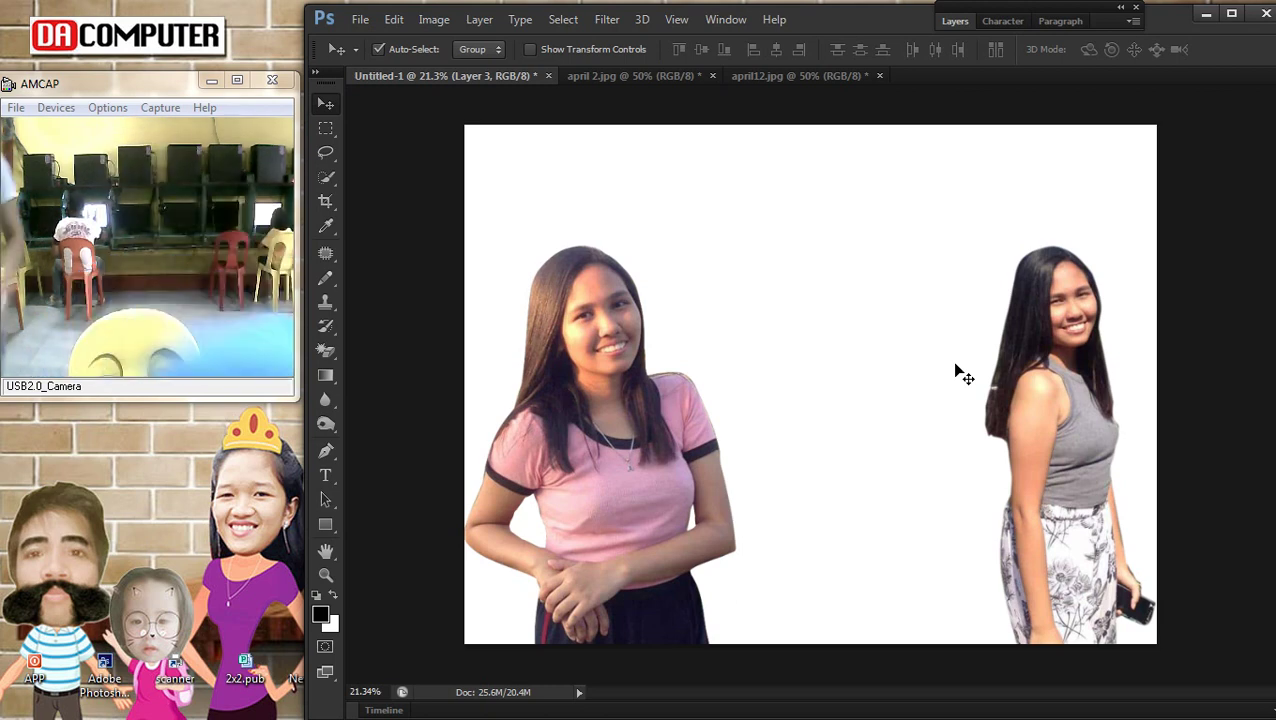
Search Google Images for 'pink background'
{"action": "mouse_move", "coordinate": [1268, 620]}
{"action": "left_click", "coordinate": [812, 418]}
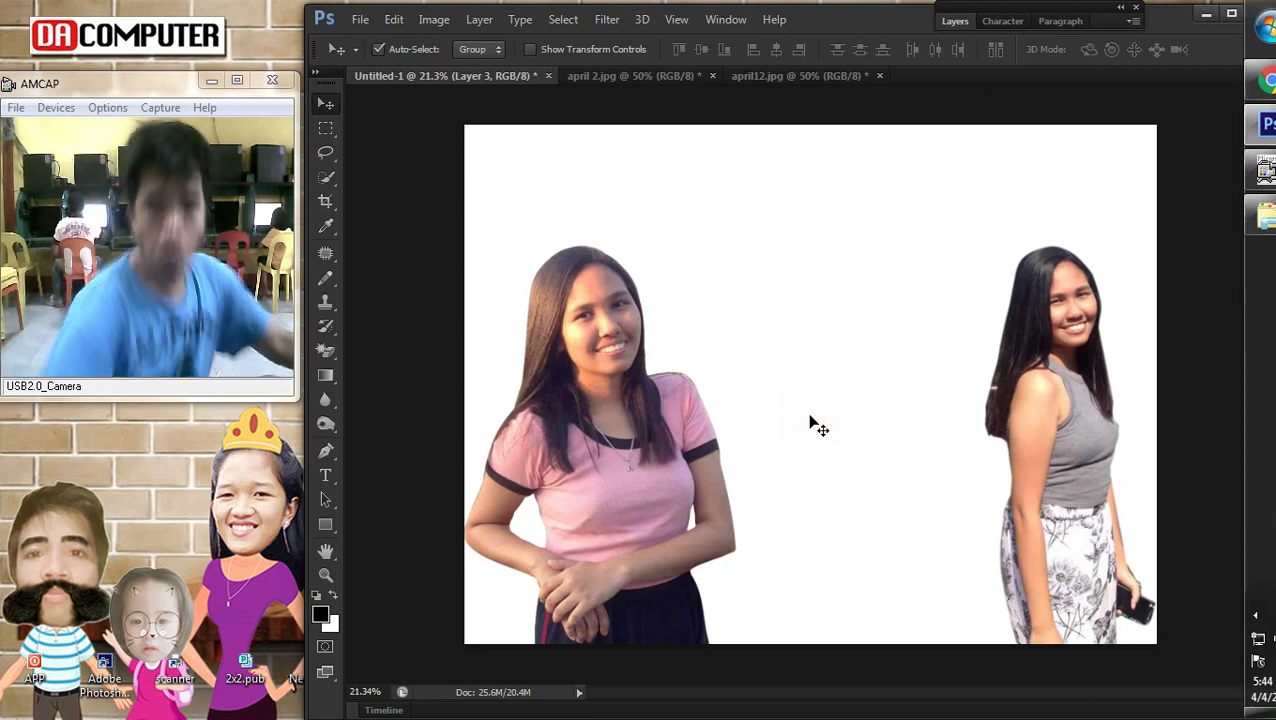
{"action": "left_click", "coordinate": [1252, 80]}
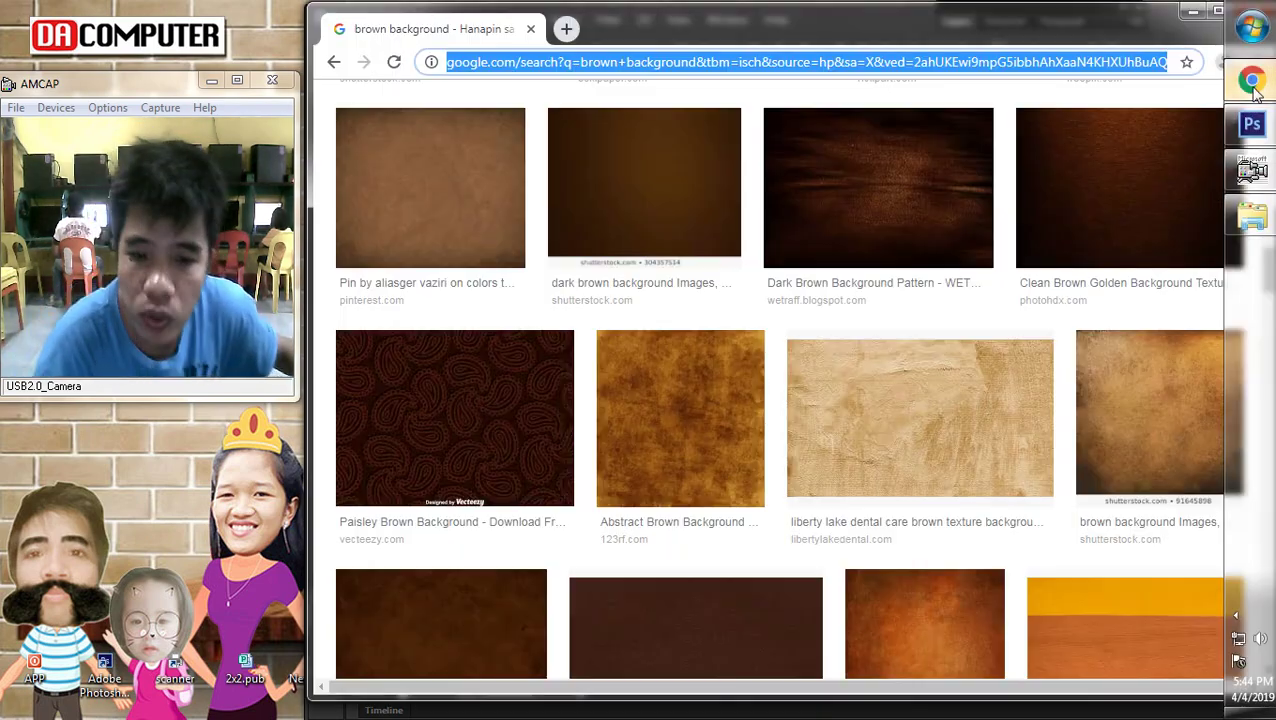
{"action": "scroll", "coordinate": [697, 157], "scroll_direction": "down", "scroll_amount": 5}
{"action": "scroll", "coordinate": [697, 157], "scroll_direction": "up", "scroll_amount": 10}
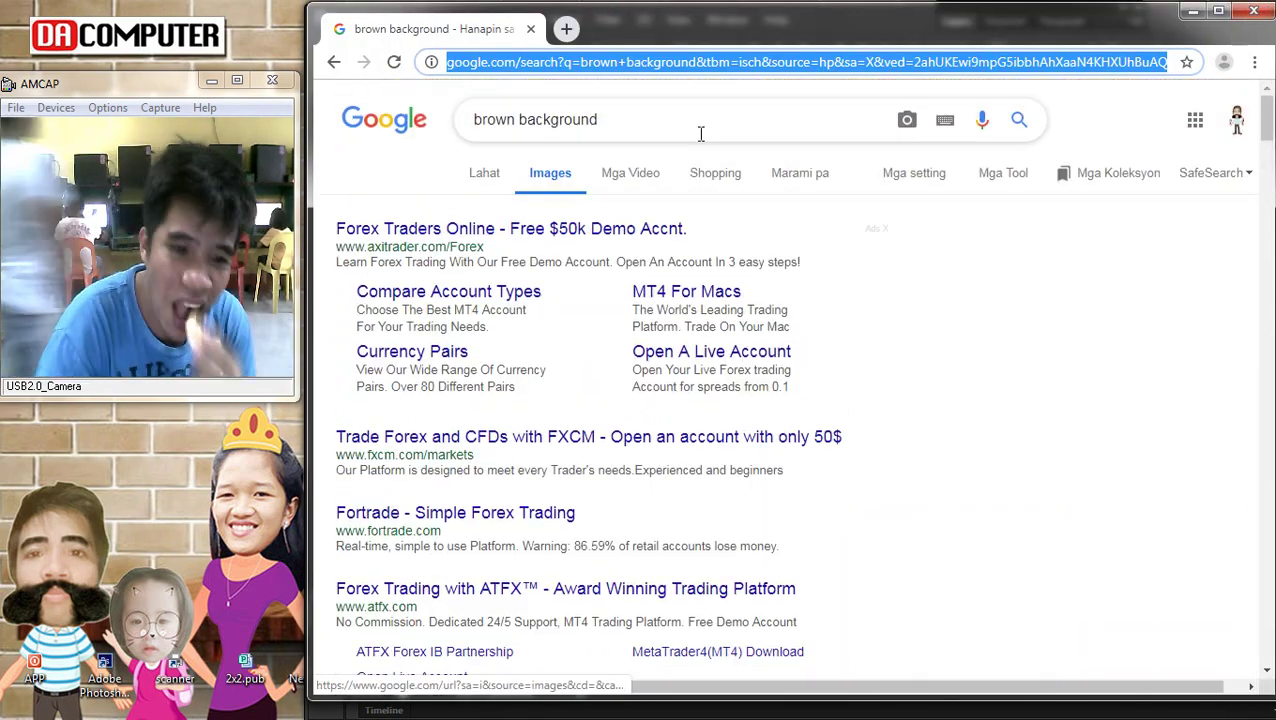
{"action": "triple_click", "coordinate": [645, 110]}
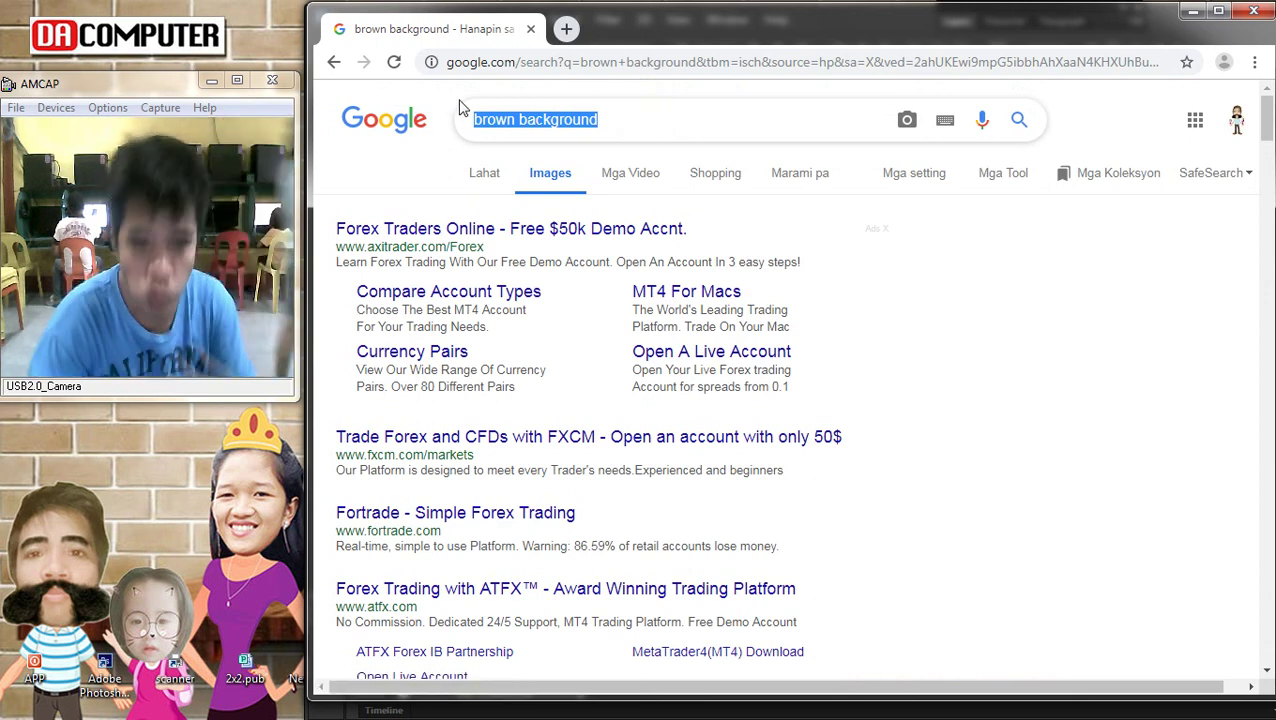
{"action": "type", "text": "pinck"}
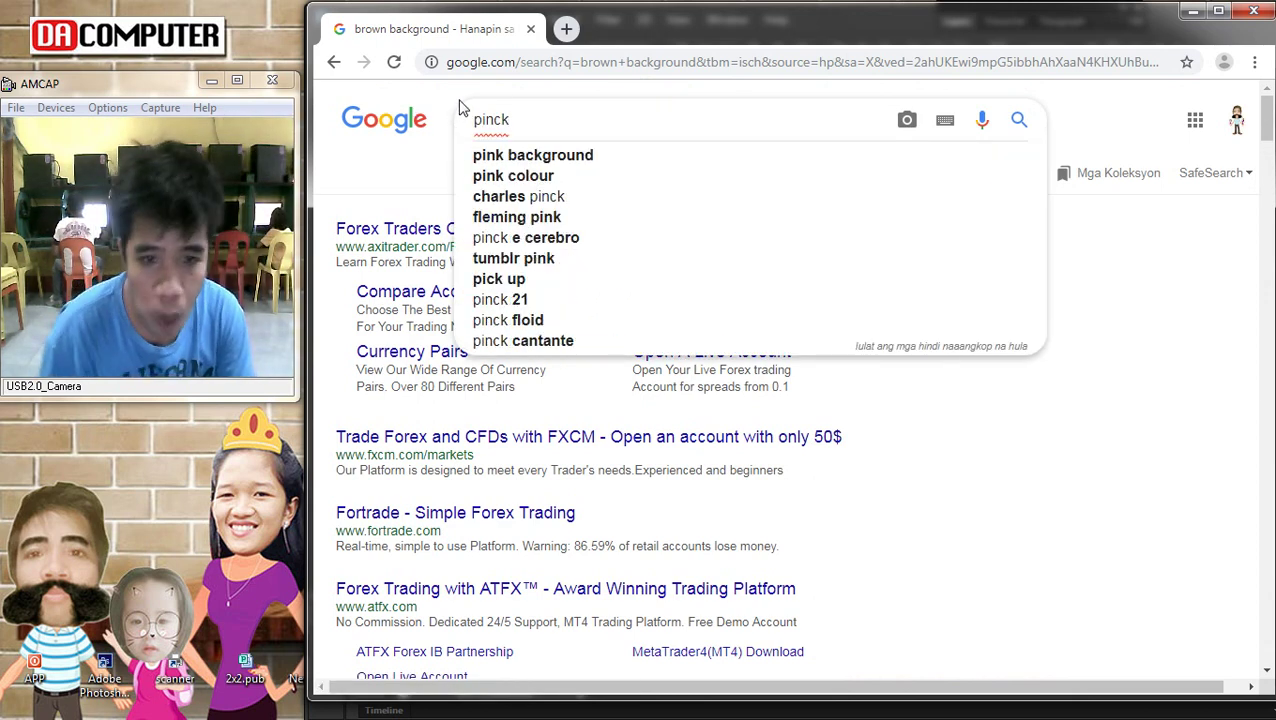
{"action": "key", "text": "Down"}
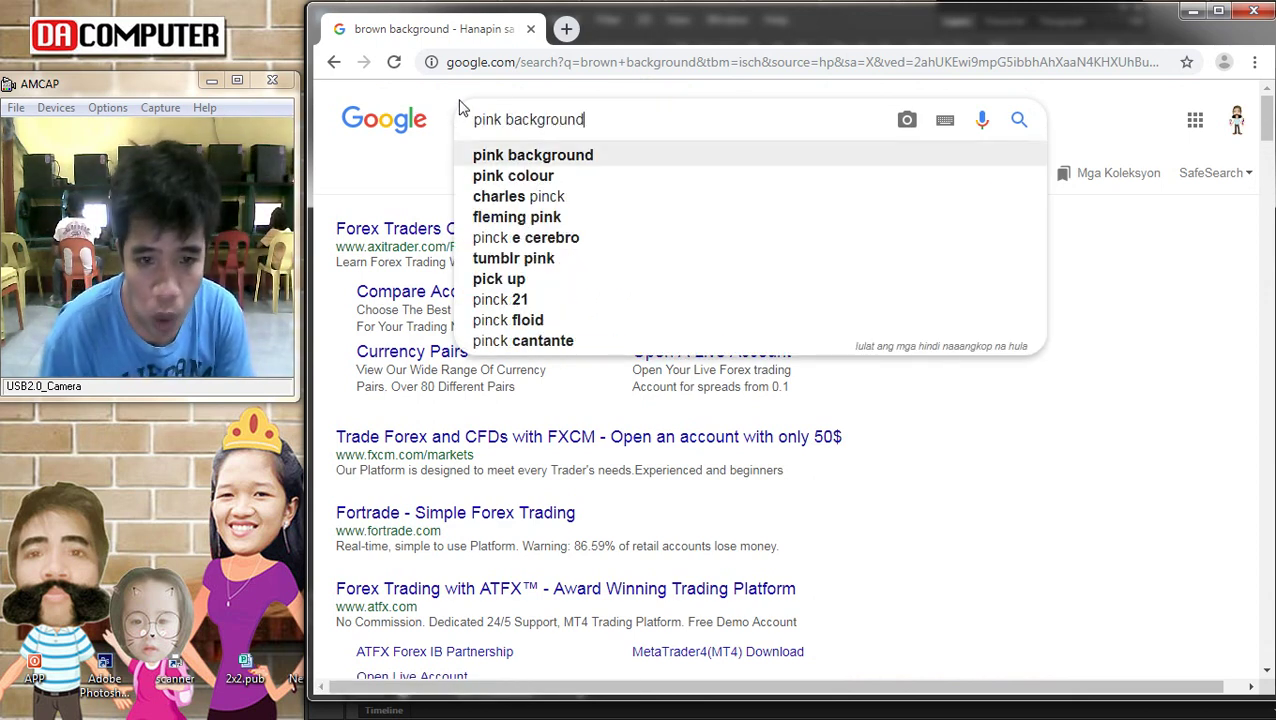
{"action": "key", "text": "Return"}
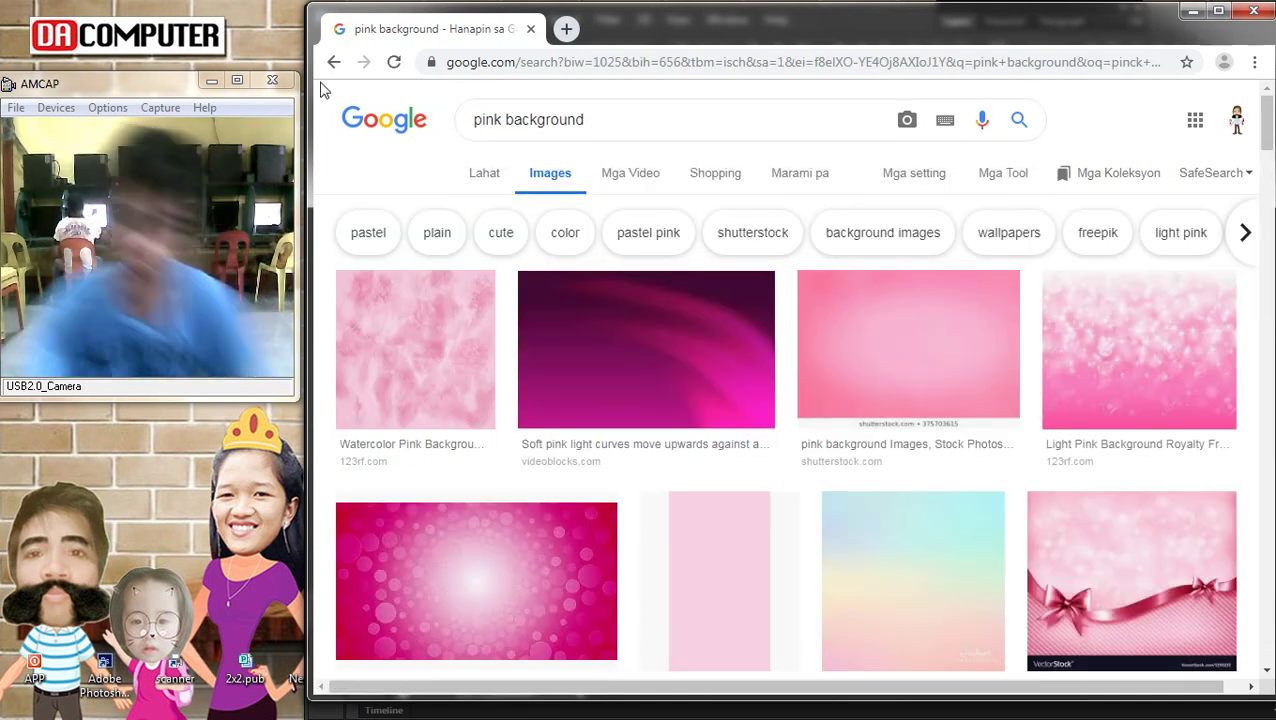
Open a pink bokeh result and copy the image
{"action": "left_click", "coordinate": [424, 561]}
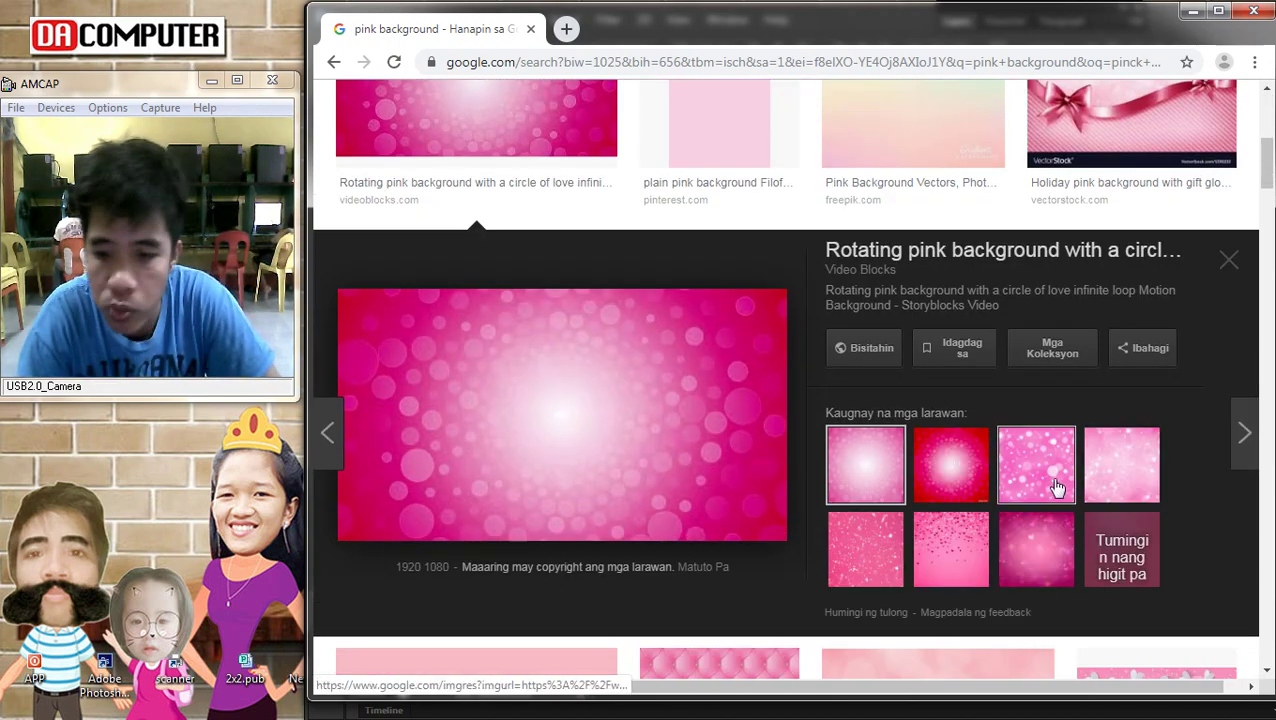
{"action": "left_click", "coordinate": [1040, 463]}
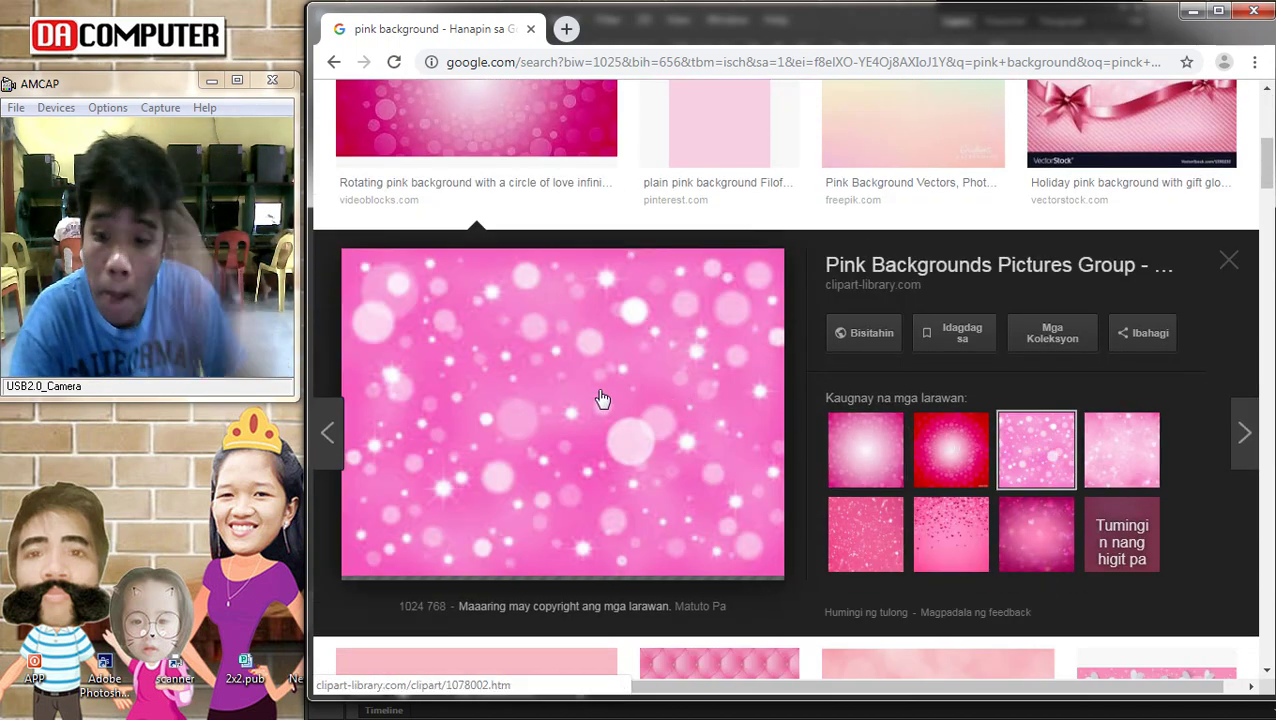
{"action": "right_click", "coordinate": [522, 370]}
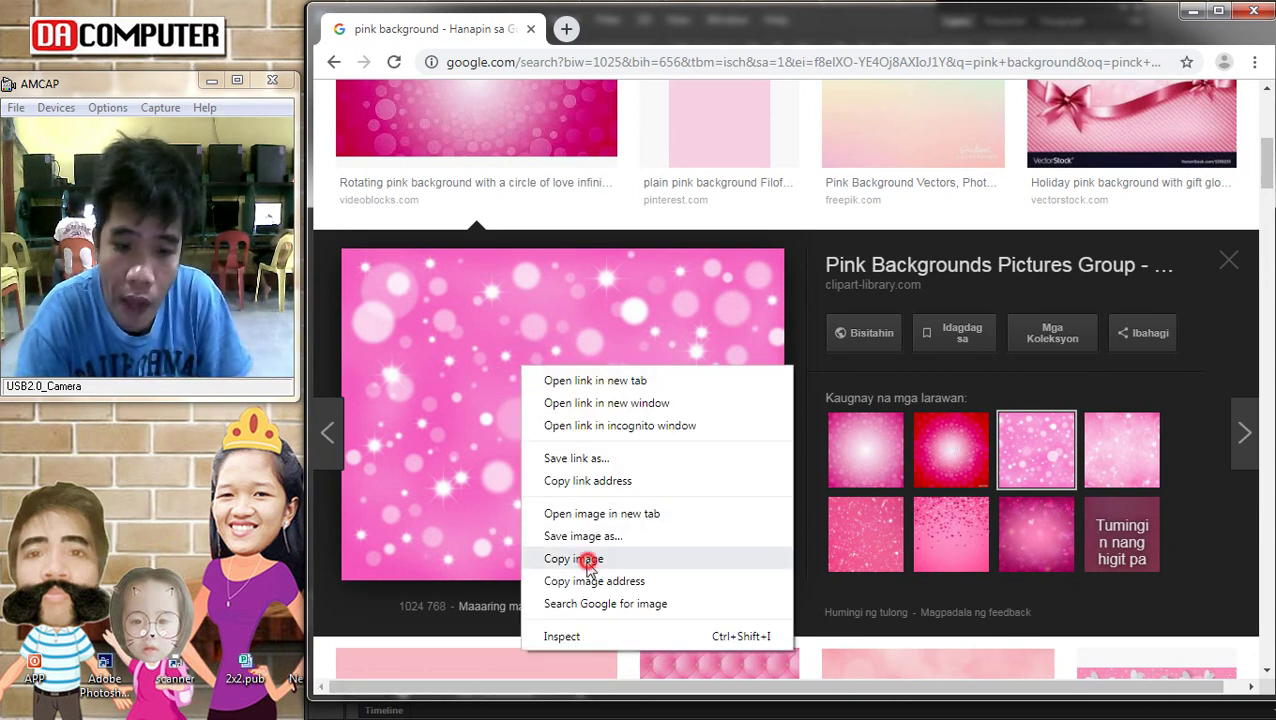
{"action": "left_click", "coordinate": [573, 558]}
{"action": "left_click", "coordinate": [1251, 124]}
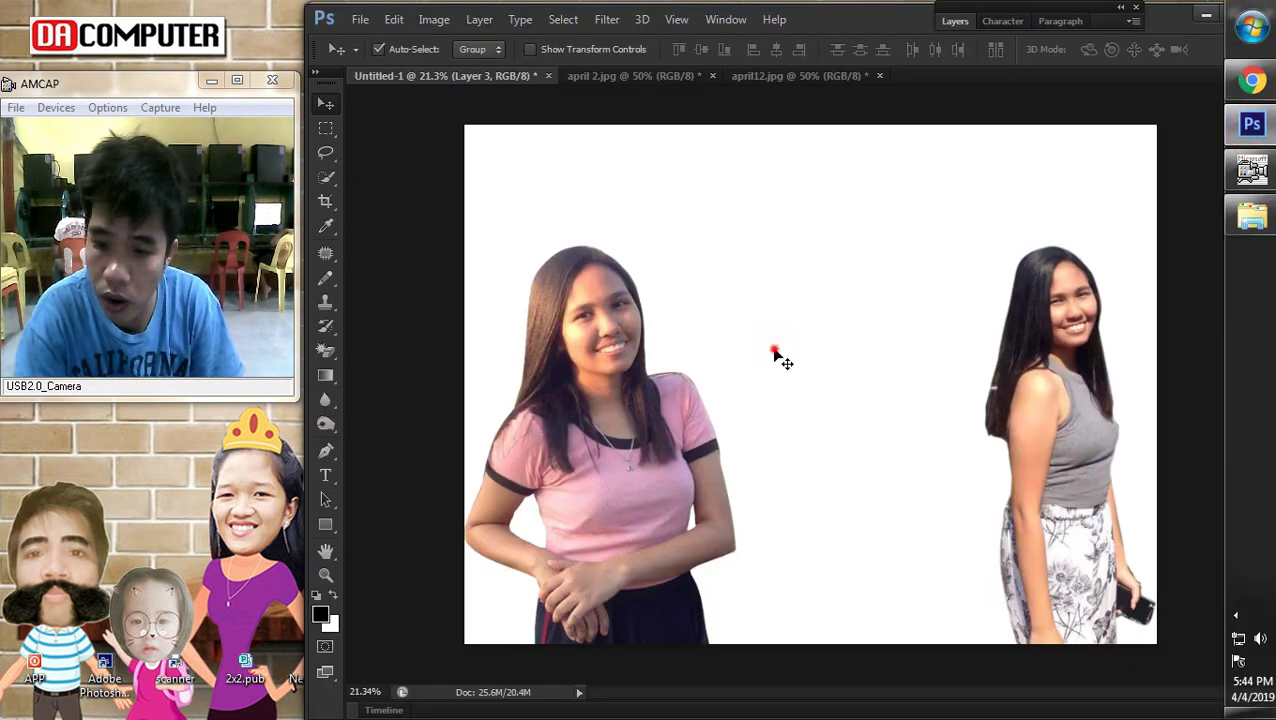
Paste the pink bokeh image and enlarge it to about 328% to fill the canvas
{"action": "key", "text": "ctrl+v"}
{"action": "left_click_drag", "start_coordinate": [758, 348], "coordinate": [502, 179]}
{"action": "key", "text": "ctrl+t"}
{"action": "left_click_drag", "start_coordinate": [664, 262], "coordinate": [1150, 658]}
{"action": "key", "text": "Return"}
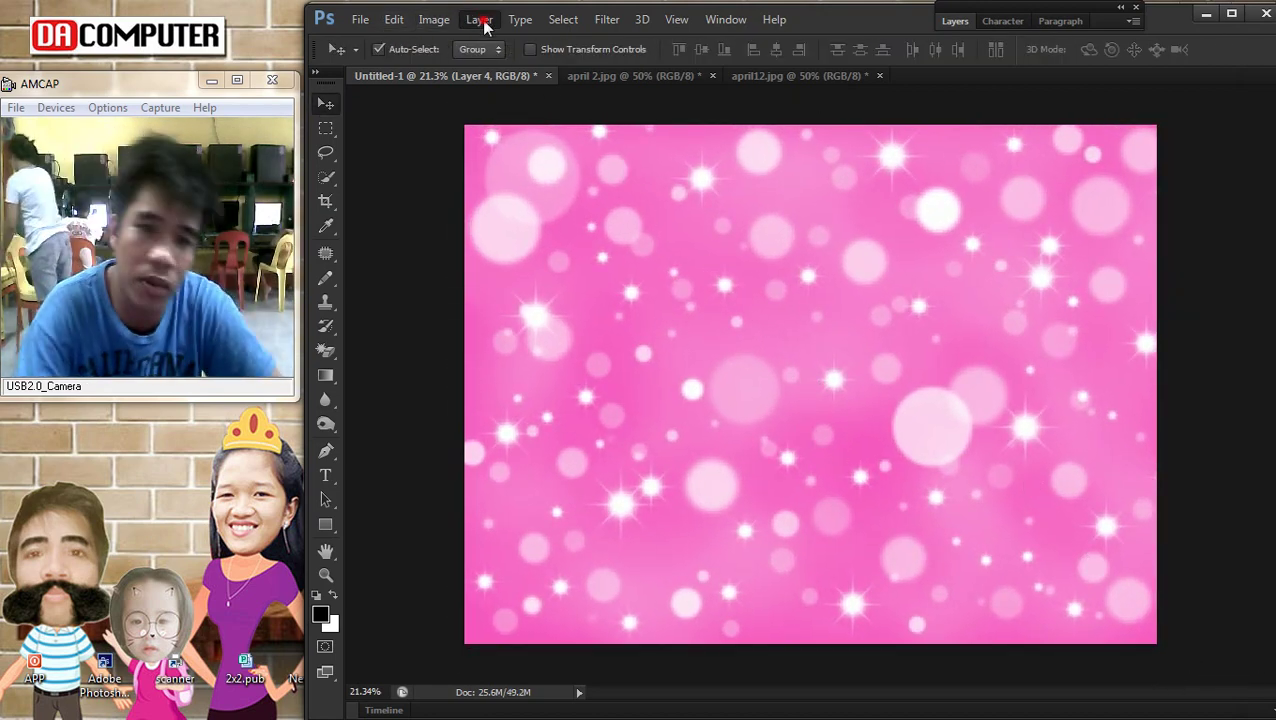
Send the pink bokeh layer to the back, behind both girls
{"action": "left_click", "coordinate": [480, 19]}
{"action": "mouse_move", "coordinate": [540, 440]}
{"action": "left_click", "coordinate": [773, 491]}
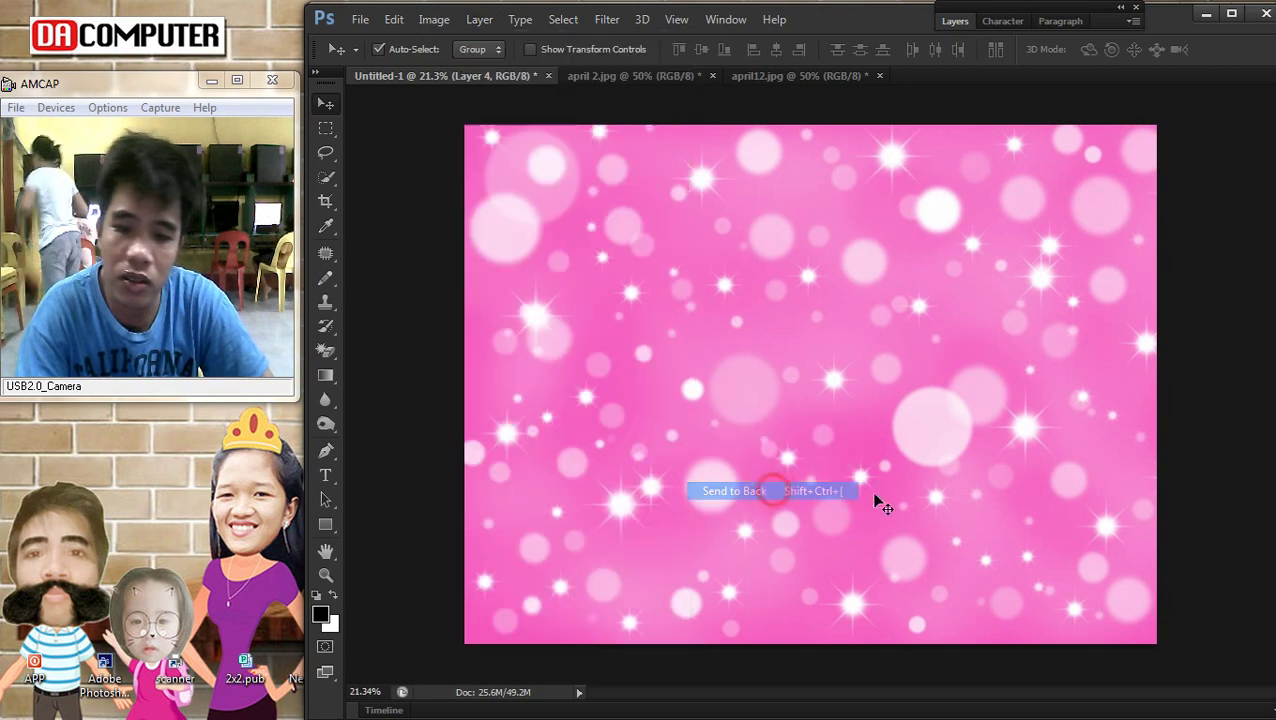
{"action": "scroll", "coordinate": [928, 421], "scroll_direction": "down", "scroll_amount": 2}
{"action": "scroll", "coordinate": [926, 433], "scroll_direction": "up", "scroll_amount": 2}
{"action": "scroll", "coordinate": [843, 399], "scroll_direction": "down", "scroll_amount": 2}
{"action": "scroll", "coordinate": [841, 403], "scroll_direction": "up", "scroll_amount": 1}
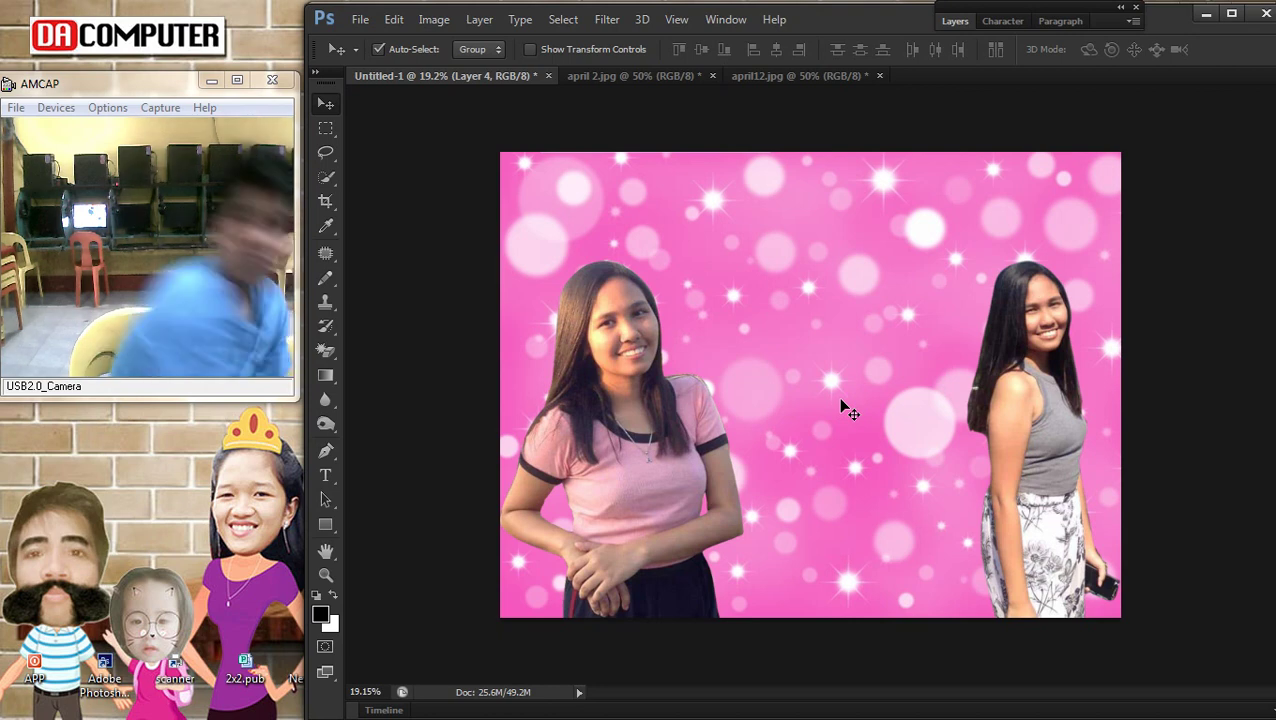
{"action": "scroll", "coordinate": [888, 296], "scroll_direction": "down", "scroll_amount": 1}
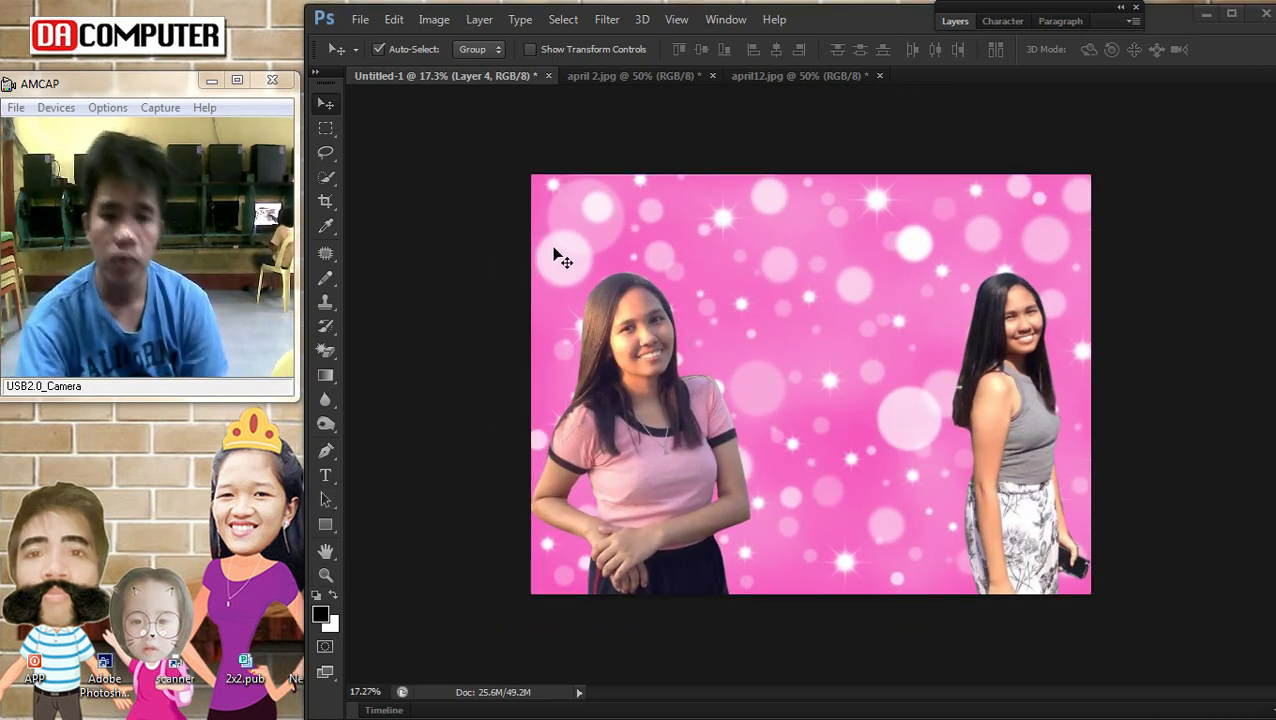
Open april1.jpg from the Desktop's New folder in Photoshop
{"action": "key", "text": "super+e"}
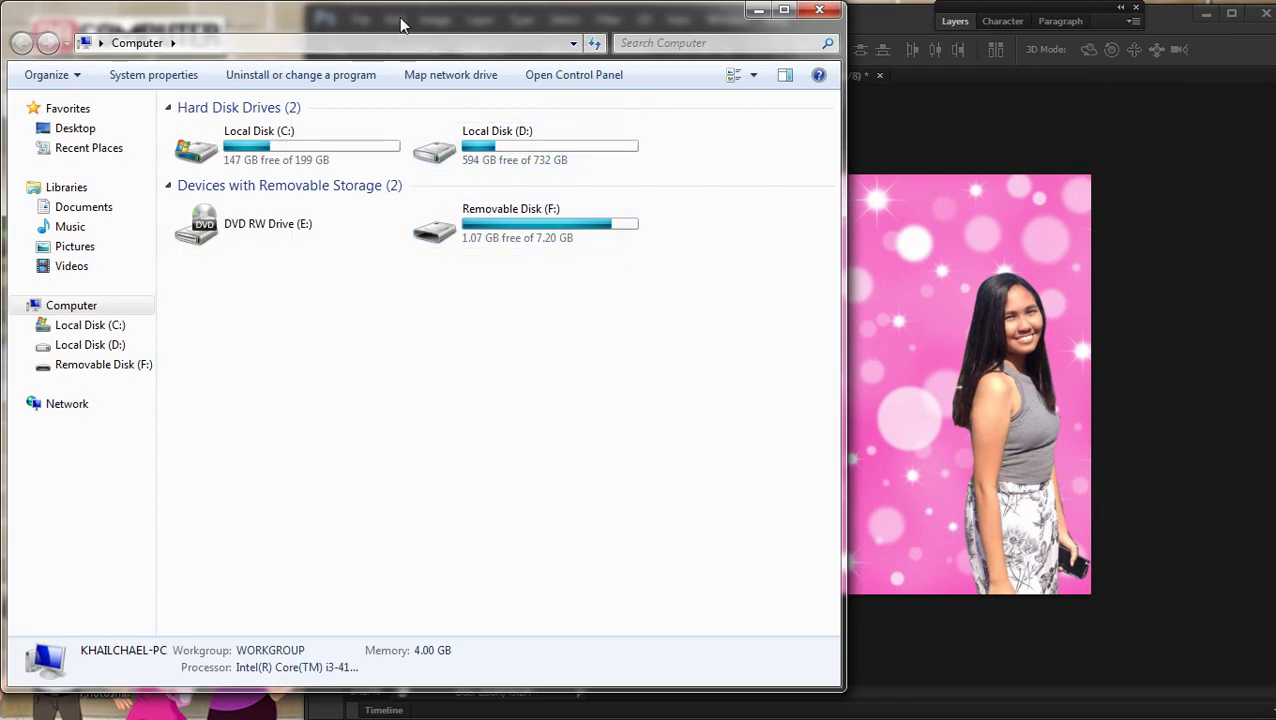
{"action": "left_click_drag", "start_coordinate": [398, 28], "coordinate": [778, 85]}
{"action": "left_click", "coordinate": [454, 184]}
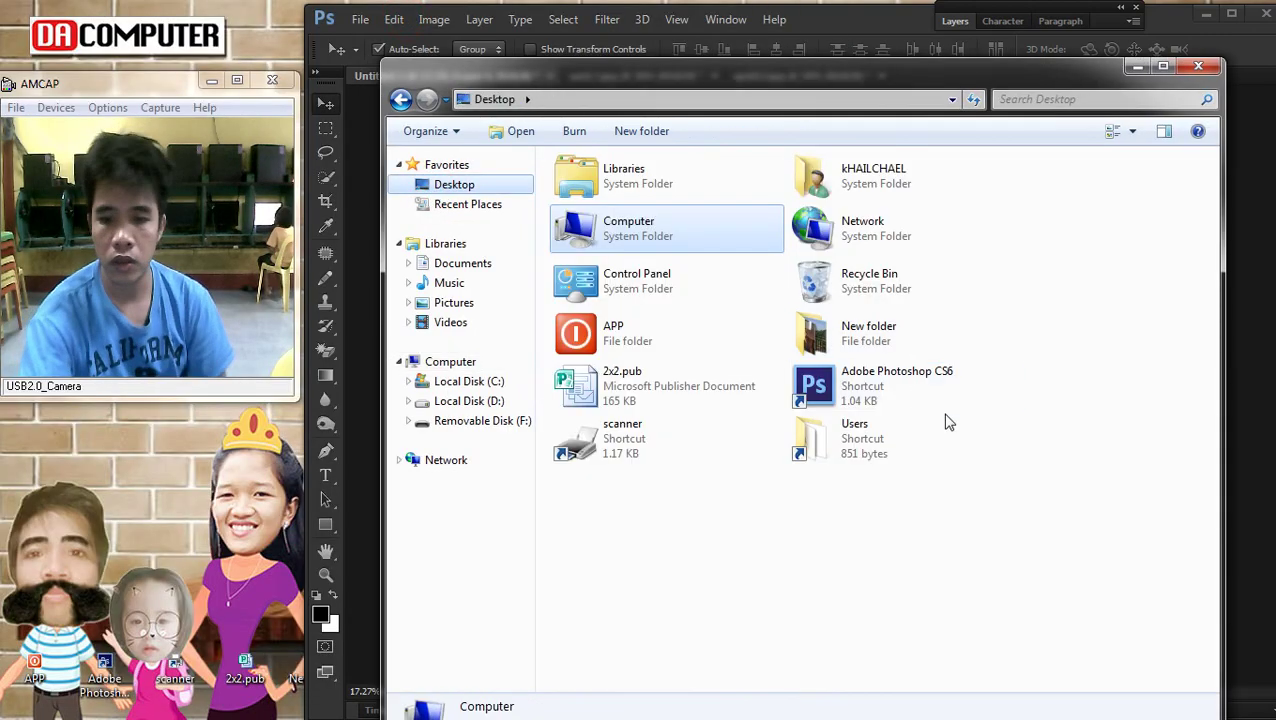
{"action": "left_click", "coordinate": [860, 342]}
{"action": "double_click", "coordinate": [860, 342]}
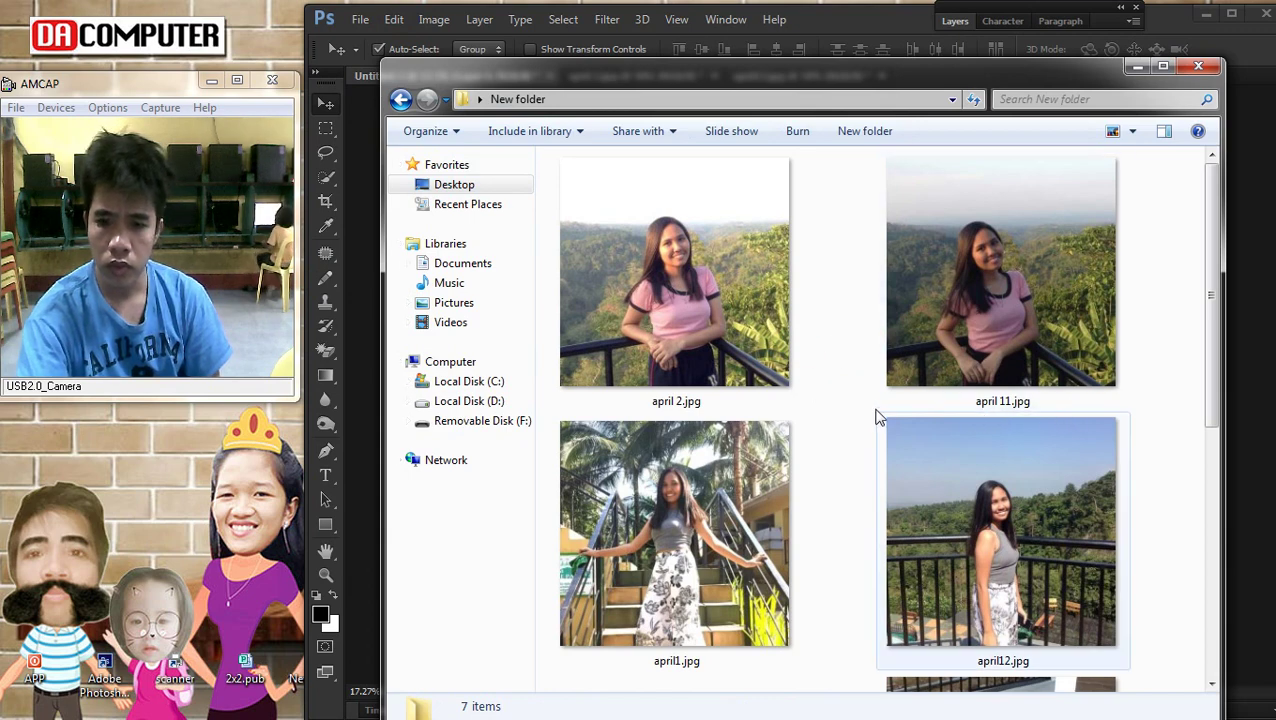
{"action": "left_click", "coordinate": [672, 500]}
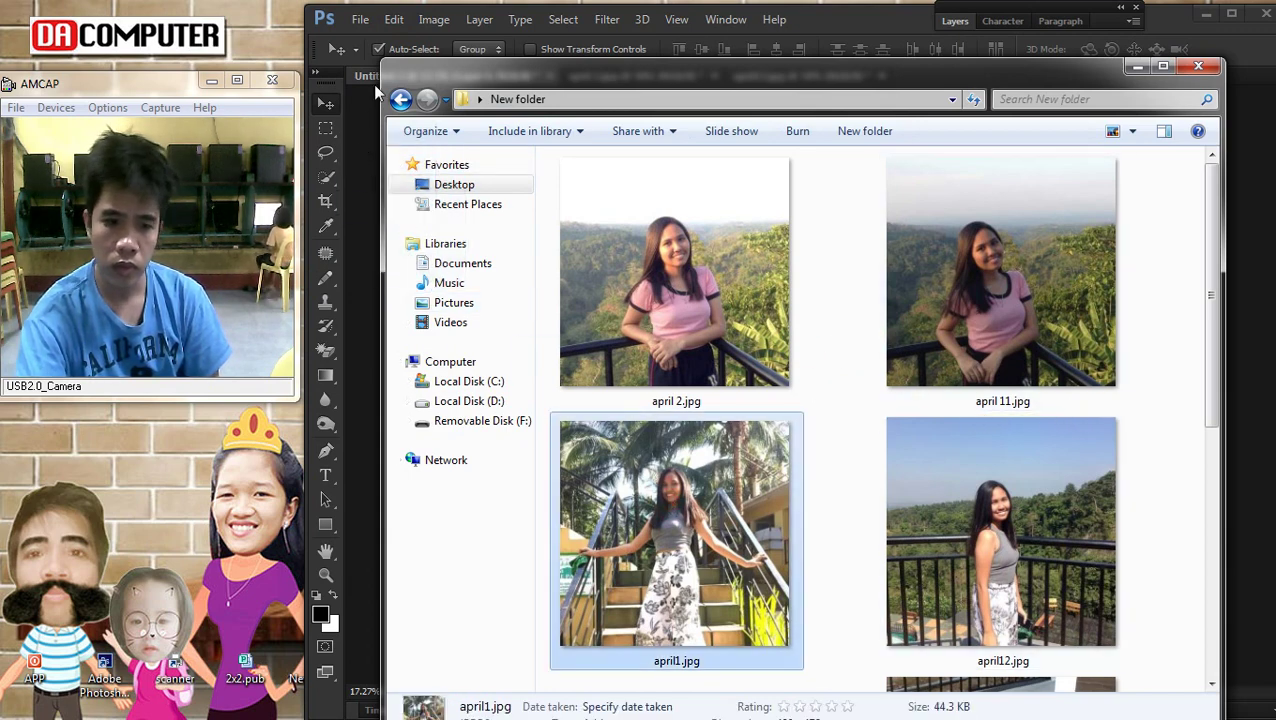
{"action": "left_click", "coordinate": [390, 36]}
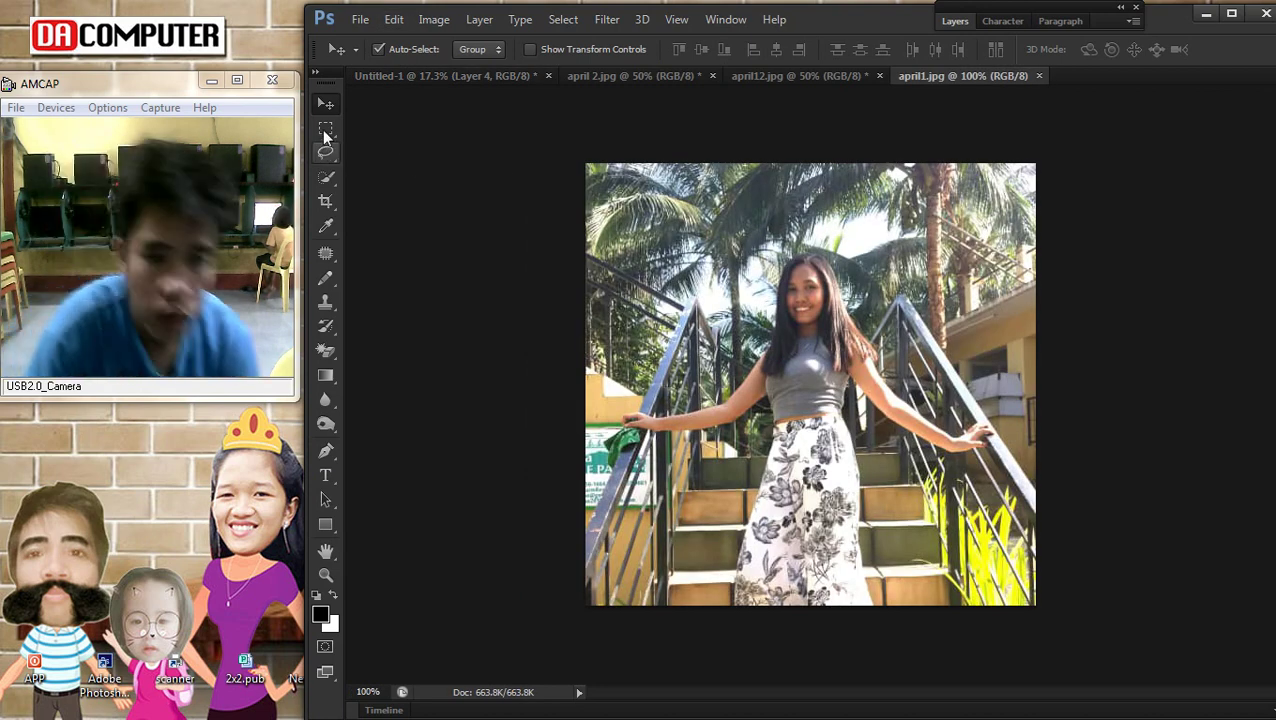
Select and cut the area around the woman on the stairs in april1.jpg
{"action": "left_click", "coordinate": [325, 130]}
{"action": "mouse_move", "coordinate": [640, 231]}
{"action": "left_mouse_down"}
{"action": "mouse_move", "coordinate": [960, 545]}
{"action": "mouse_move", "coordinate": [943, 624]}
{"action": "left_mouse_up"}
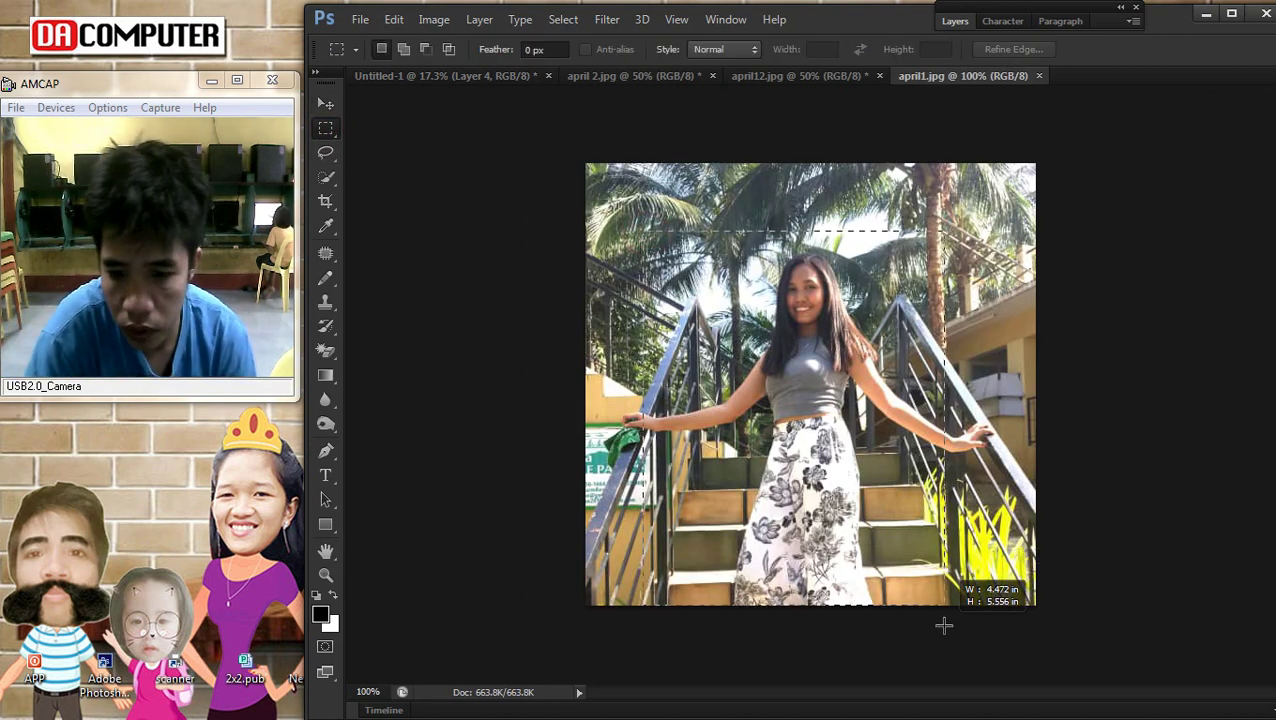
{"action": "left_click_drag", "start_coordinate": [879, 481], "coordinate": [890, 481]}
{"action": "key", "text": "Delete"}
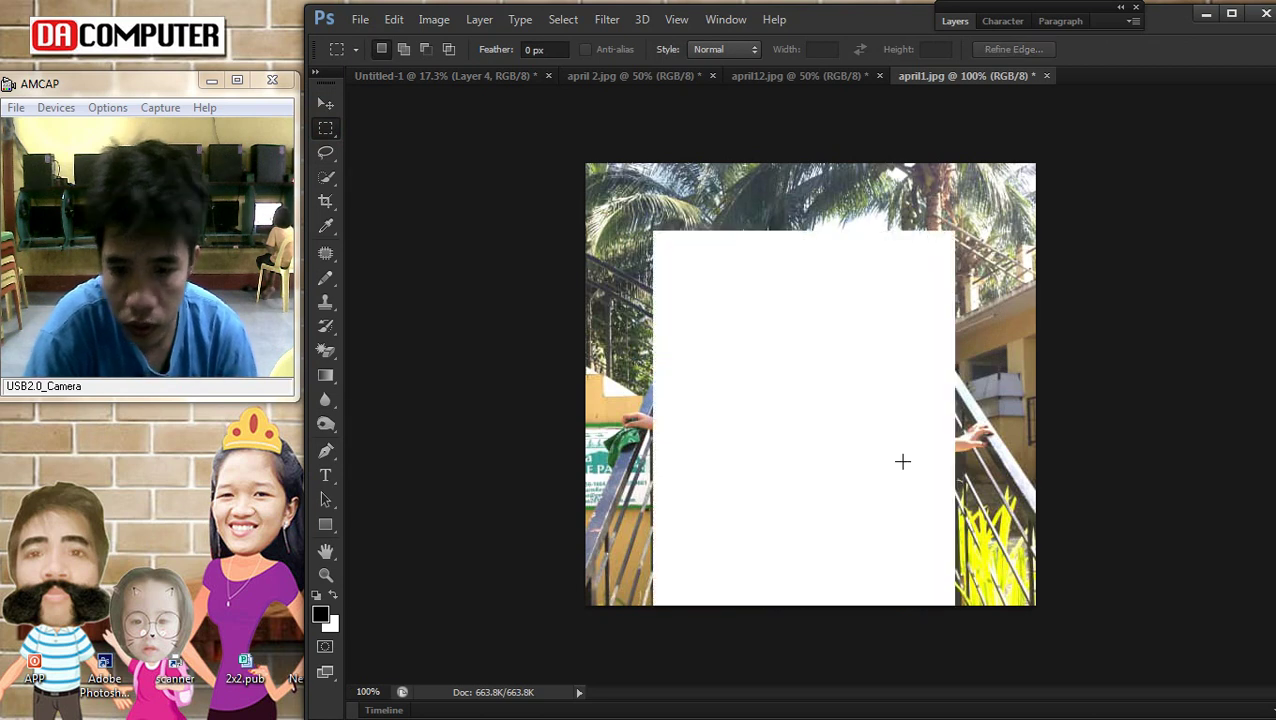
Move the right-hand cut-out girl higher in the collage
{"action": "left_click", "coordinate": [441, 75]}
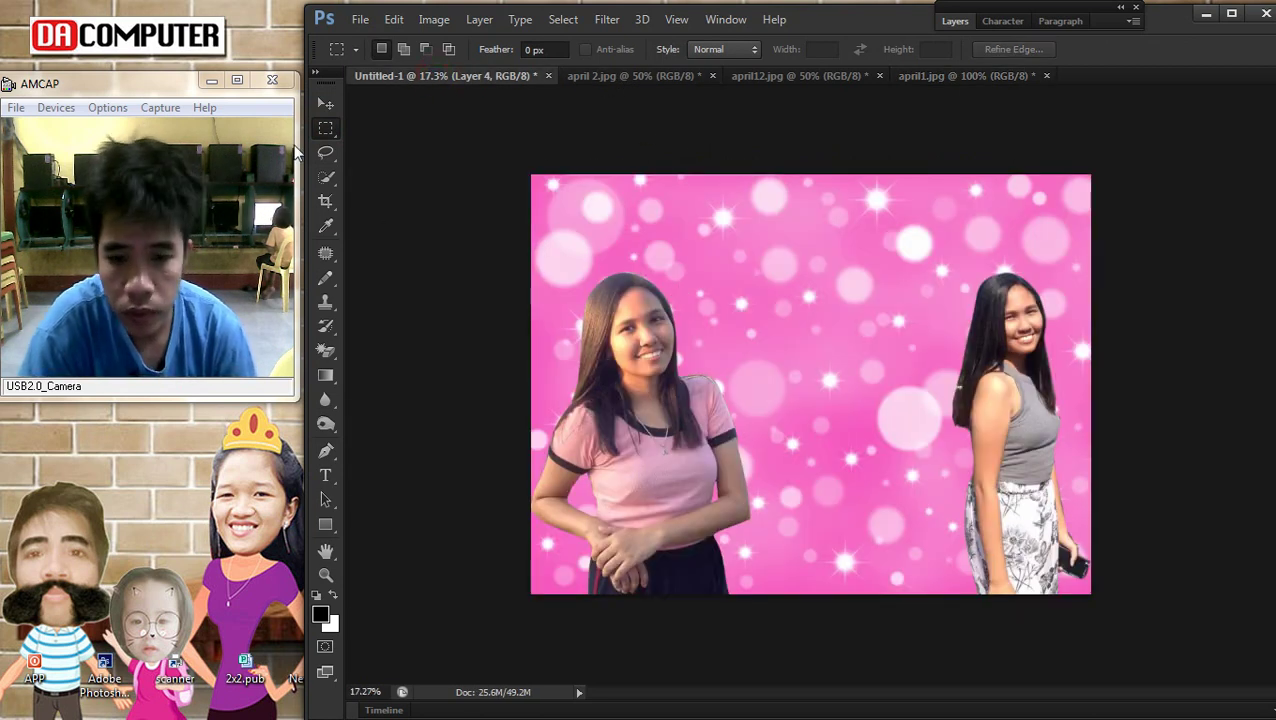
{"action": "left_click", "coordinate": [326, 103]}
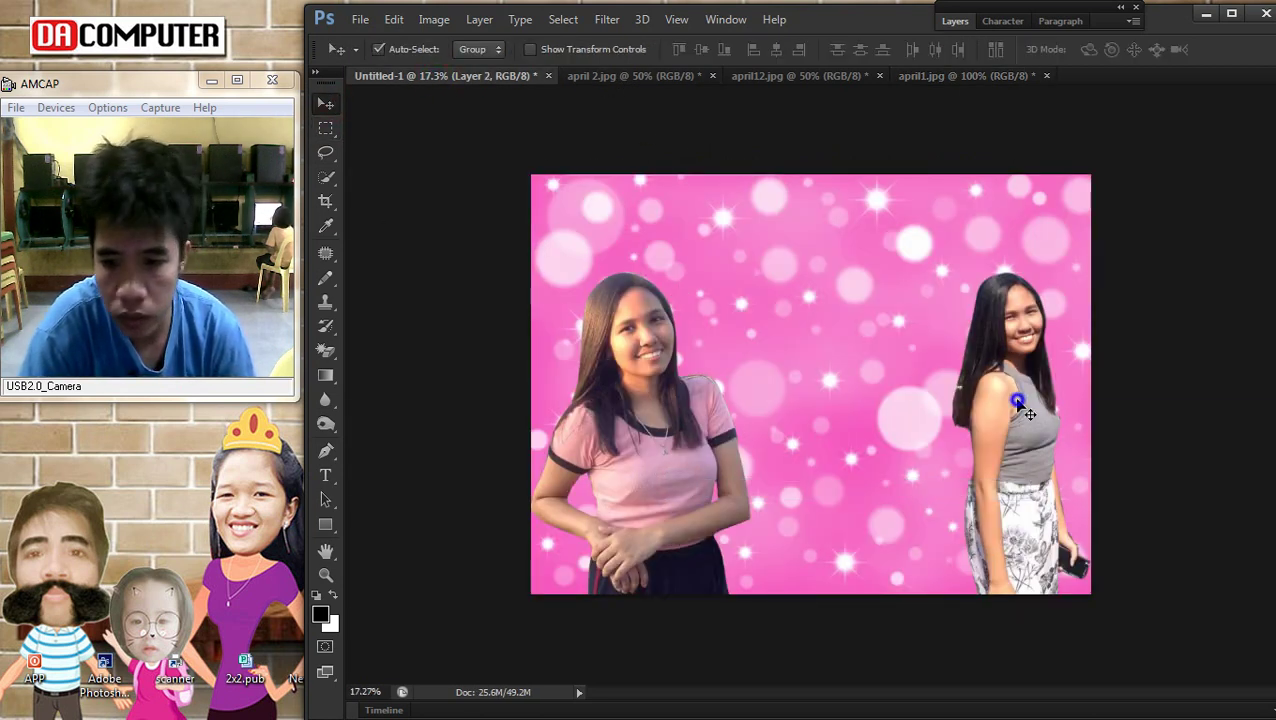
{"action": "left_click_drag", "start_coordinate": [1012, 410], "coordinate": [1036, 328]}
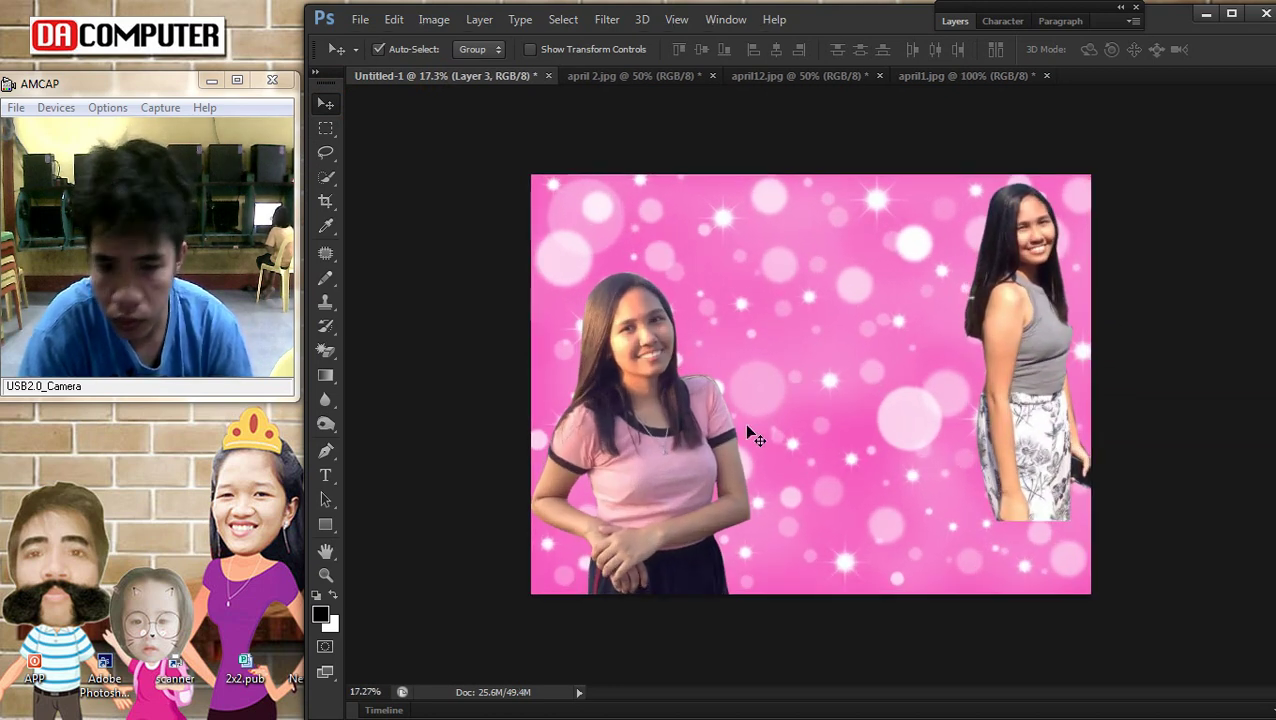
{"action": "right_click", "coordinate": [1085, 362]}
{"action": "left_click", "coordinate": [1028, 368]}
{"action": "left_click_drag", "start_coordinate": [1028, 370], "coordinate": [1036, 358]}
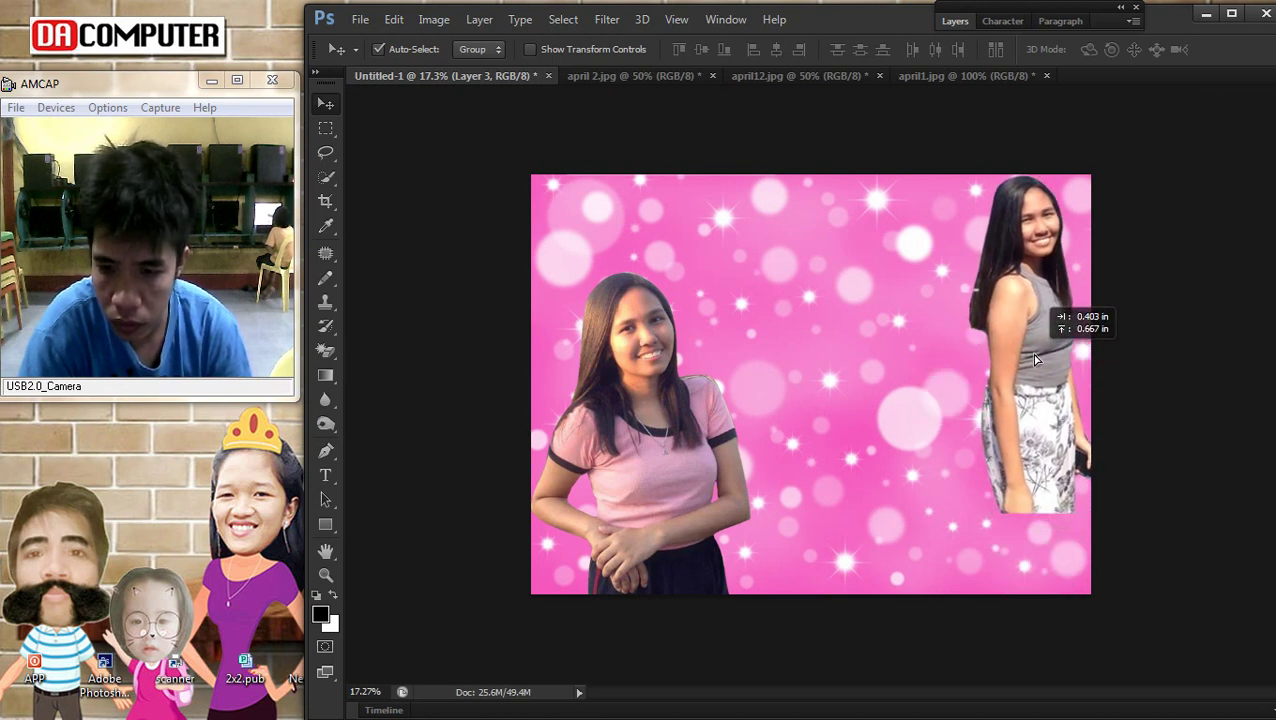
Paste the stairs photo between the two girls, enlarged to about 183%
{"action": "key", "text": "ctrl+v"}
{"action": "left_click_drag", "start_coordinate": [808, 390], "coordinate": [836, 424]}
{"action": "key", "text": "ctrl+t"}
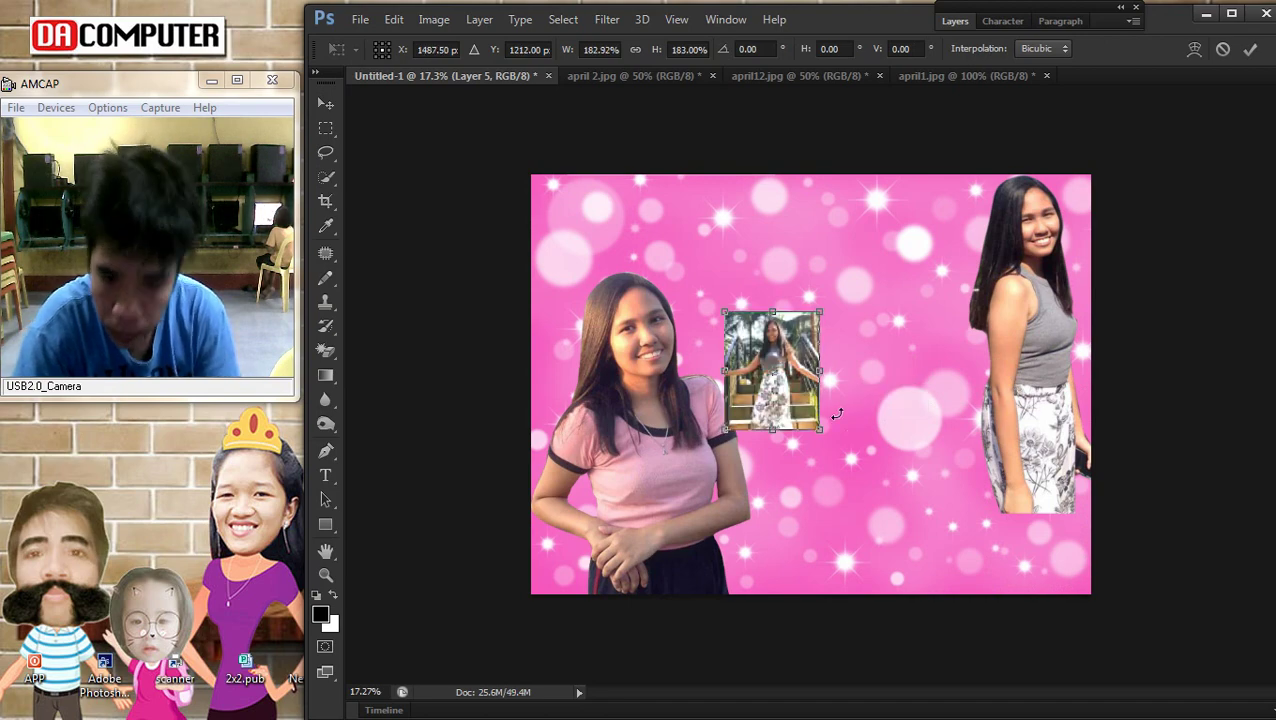
{"action": "key", "text": "Return"}
{"action": "scroll", "coordinate": [832, 379], "scroll_direction": "up", "scroll_amount": 2}
Give Layer 5 a Stroke style: Inside position, white colour, 16 px size
{"action": "left_click", "coordinate": [958, 21]}
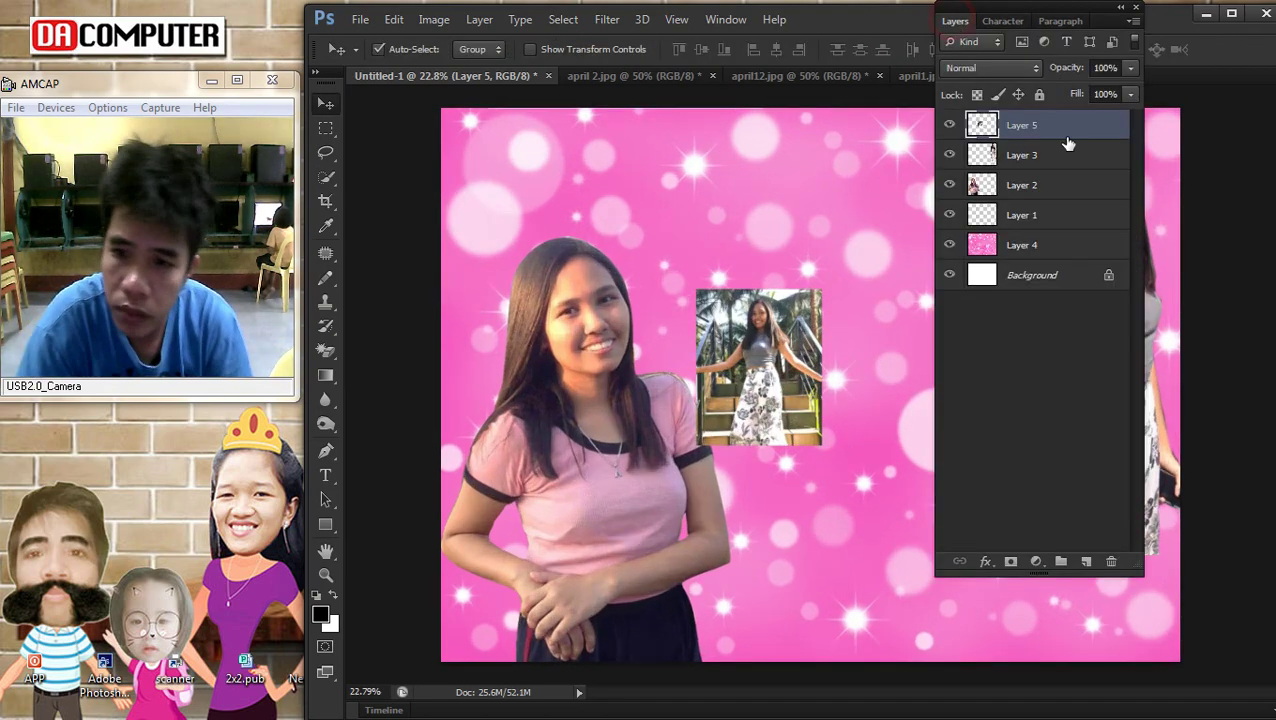
{"action": "double_click", "coordinate": [1091, 135]}
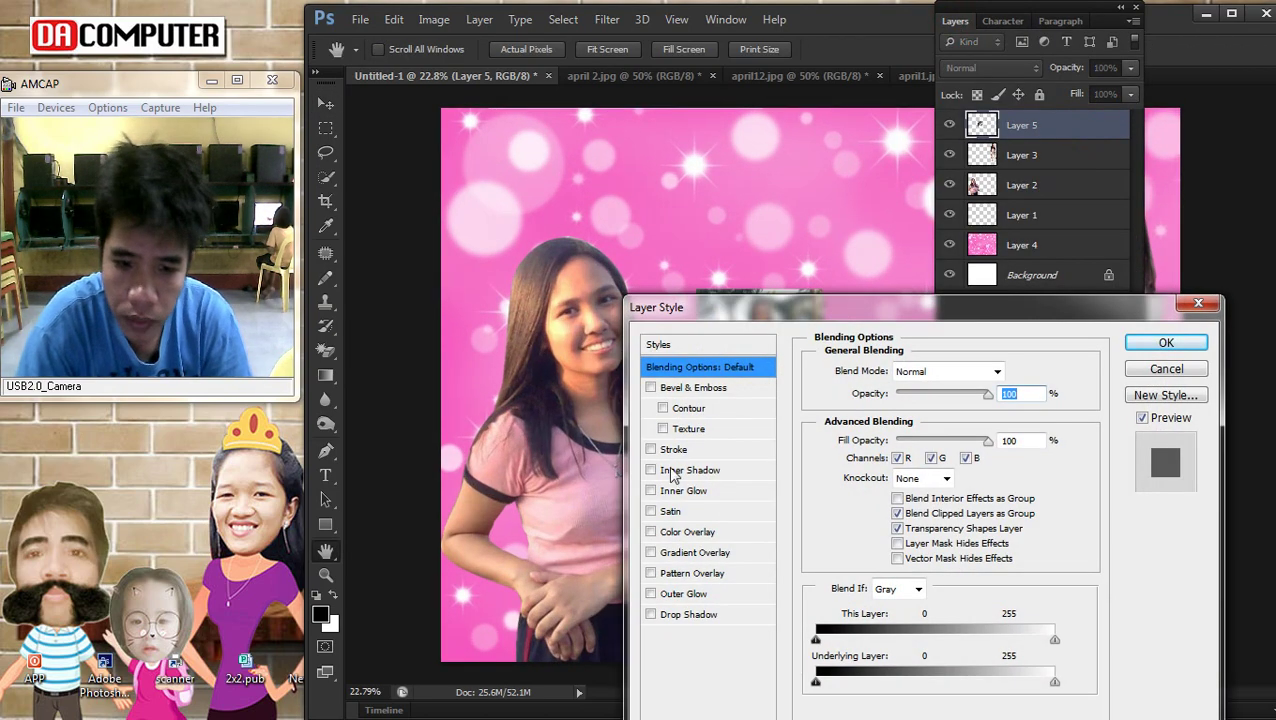
{"action": "left_click", "coordinate": [662, 449]}
{"action": "left_click_drag", "start_coordinate": [869, 290], "coordinate": [1072, 267]}
{"action": "left_click", "coordinate": [1108, 368]}
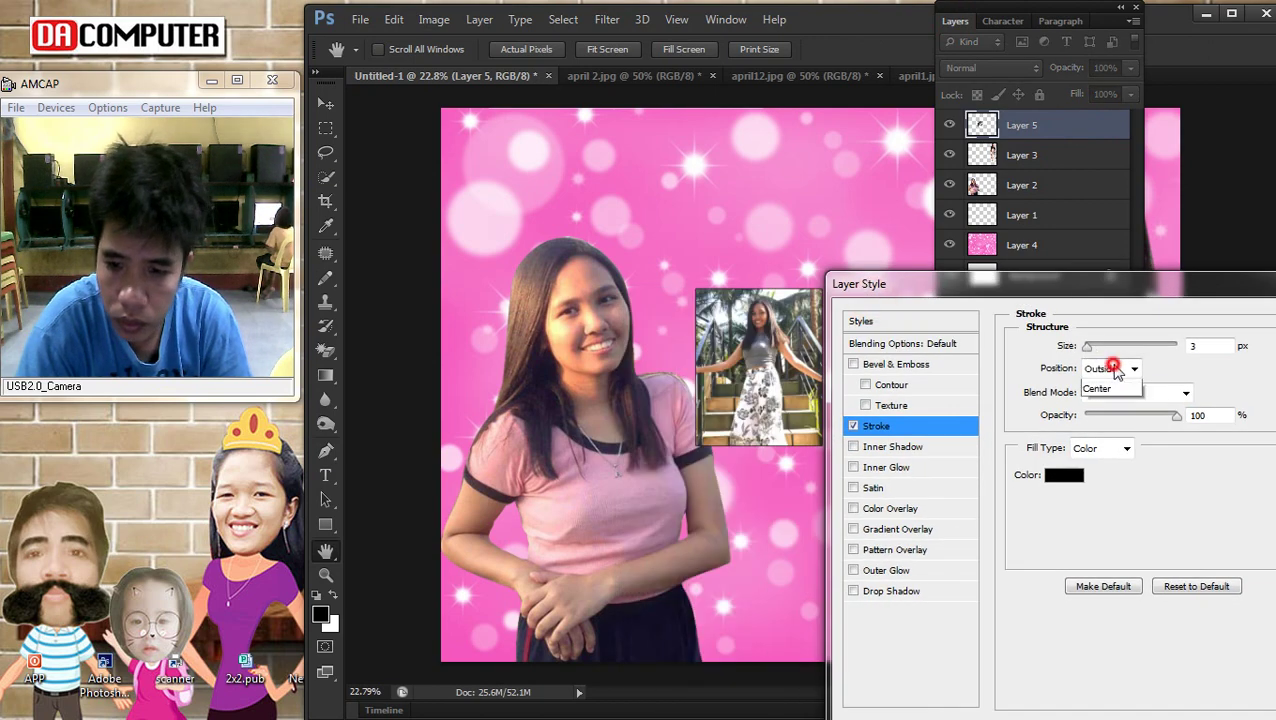
{"action": "left_click", "coordinate": [1105, 392]}
{"action": "left_click", "coordinate": [1093, 347]}
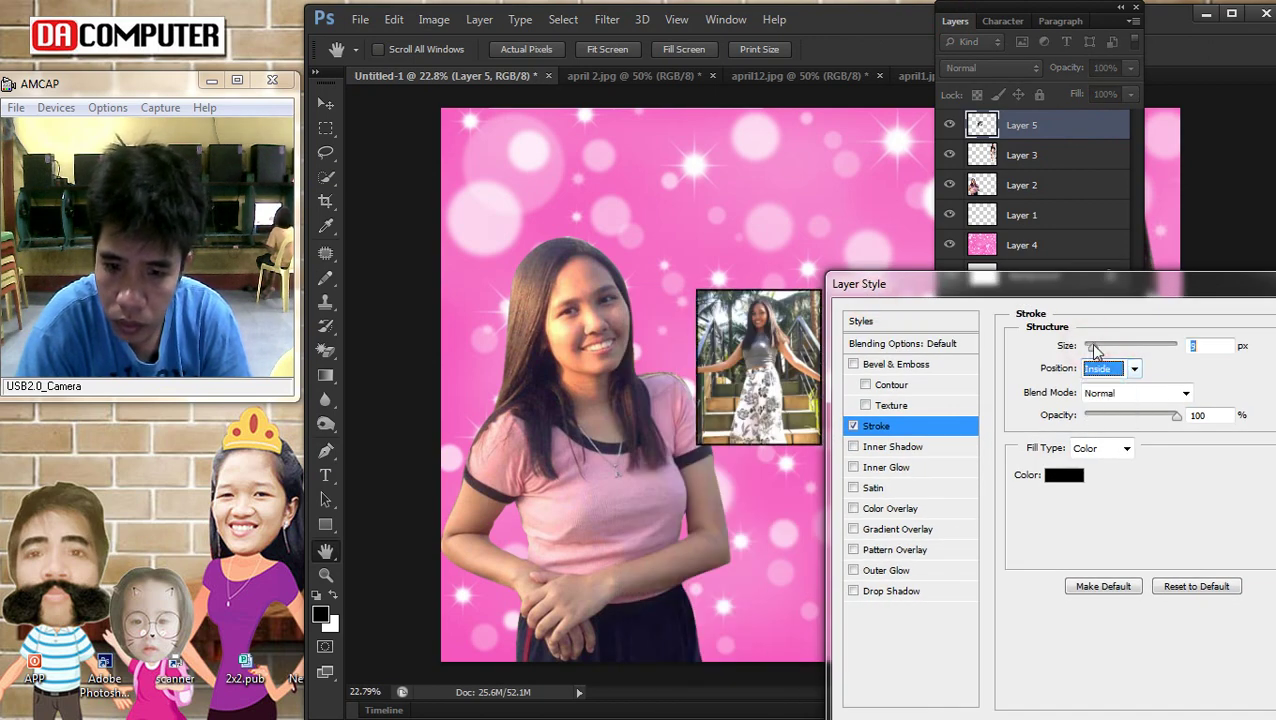
{"action": "left_click", "coordinate": [1070, 474]}
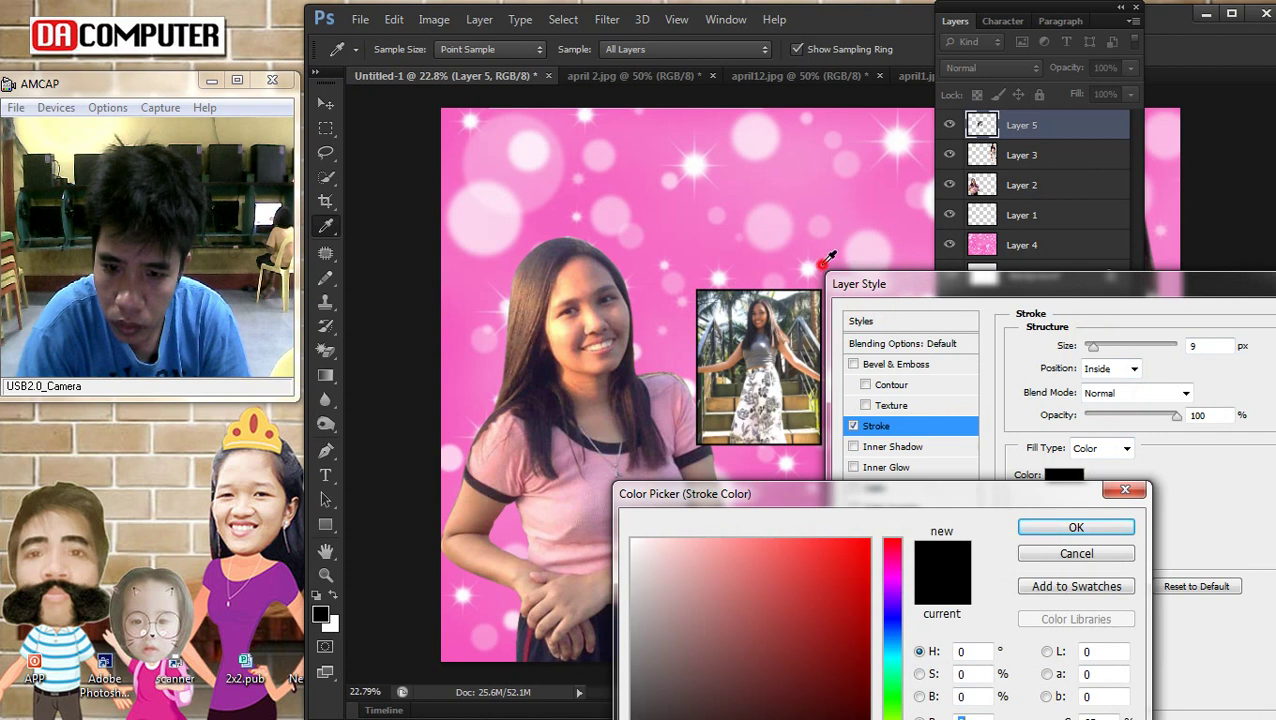
{"action": "left_click", "coordinate": [822, 265]}
{"action": "left_click", "coordinate": [944, 520]}
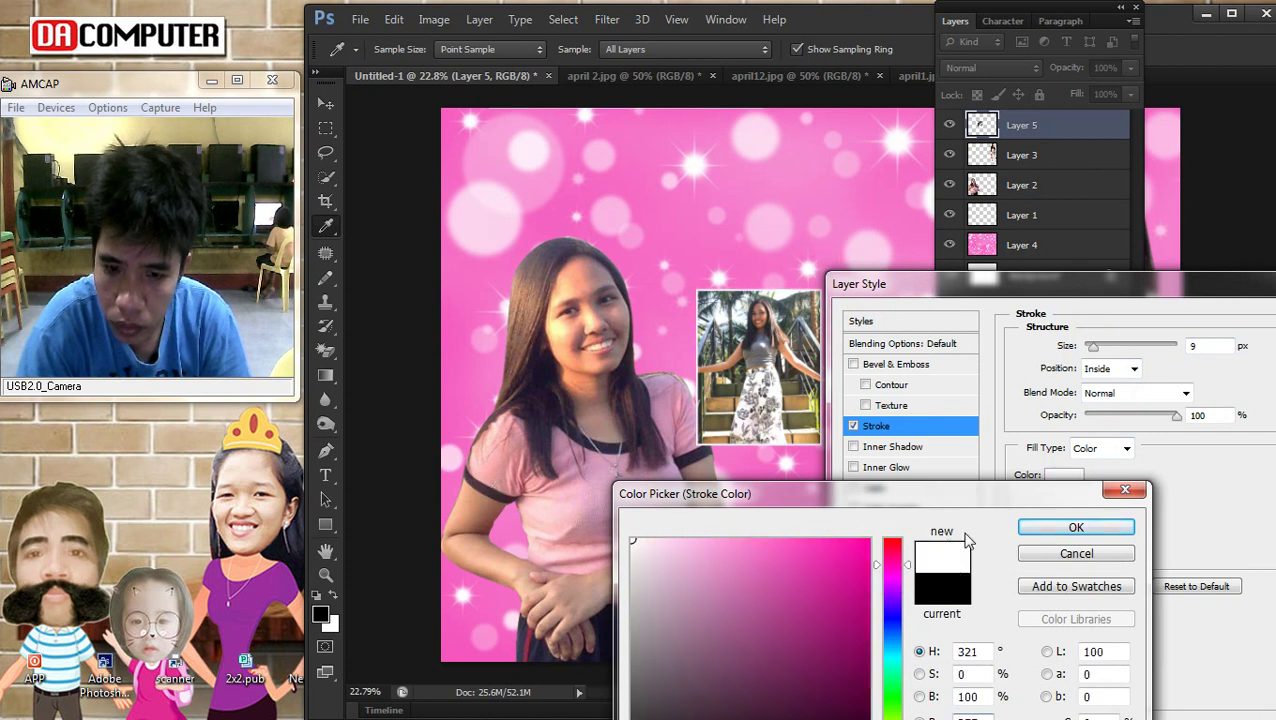
{"action": "left_click", "coordinate": [1077, 527]}
{"action": "left_click_drag", "start_coordinate": [1099, 346], "coordinate": [1097, 346]}
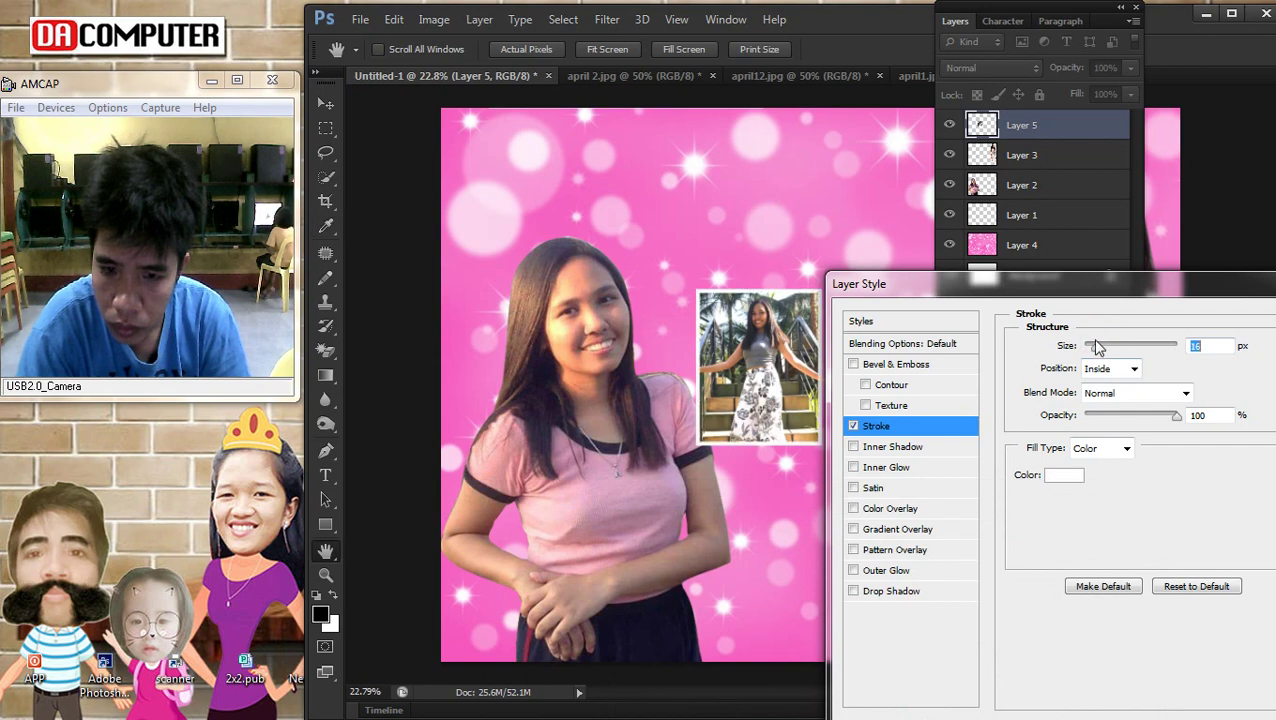
{"action": "left_click_drag", "start_coordinate": [1172, 287], "coordinate": [793, 378]}
Apply the stroke and brighten the stairs photo with a raised Curves adjustment
{"action": "left_click", "coordinate": [982, 408]}
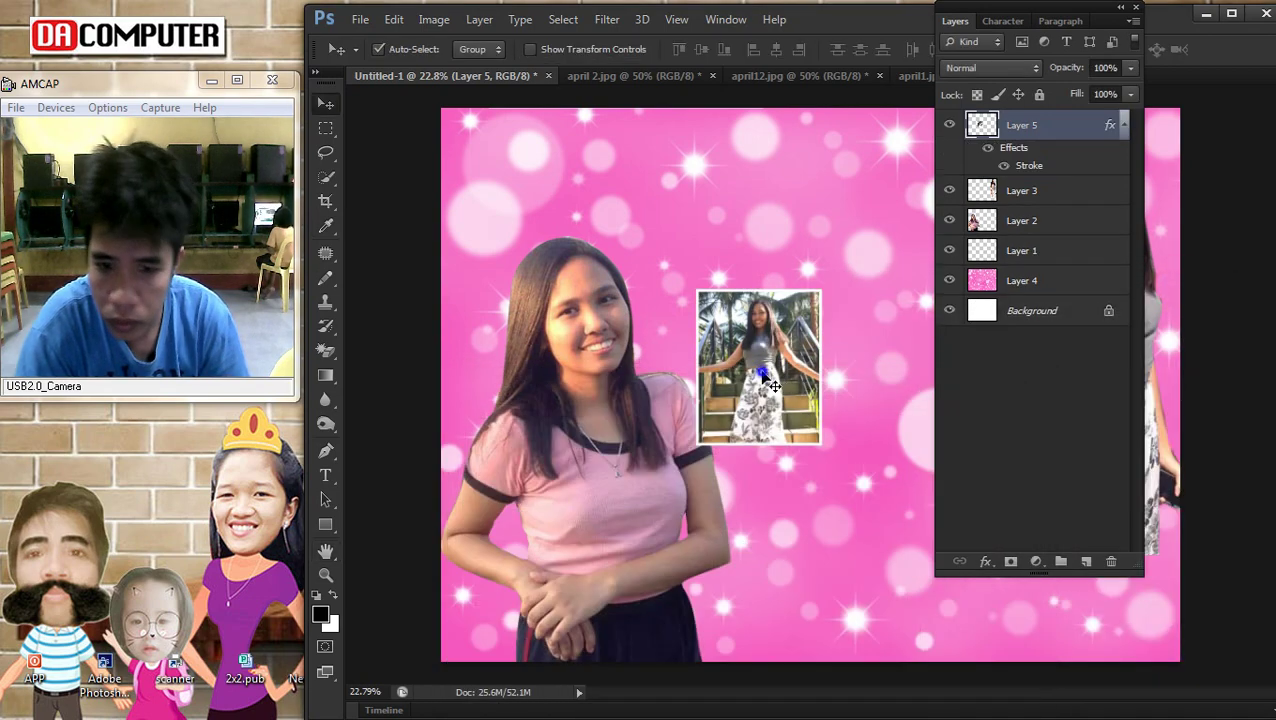
{"action": "key", "text": "ctrl+m"}
{"action": "left_click_drag", "start_coordinate": [1009, 485], "coordinate": [1010, 458]}
{"action": "left_click", "coordinate": [1227, 326]}
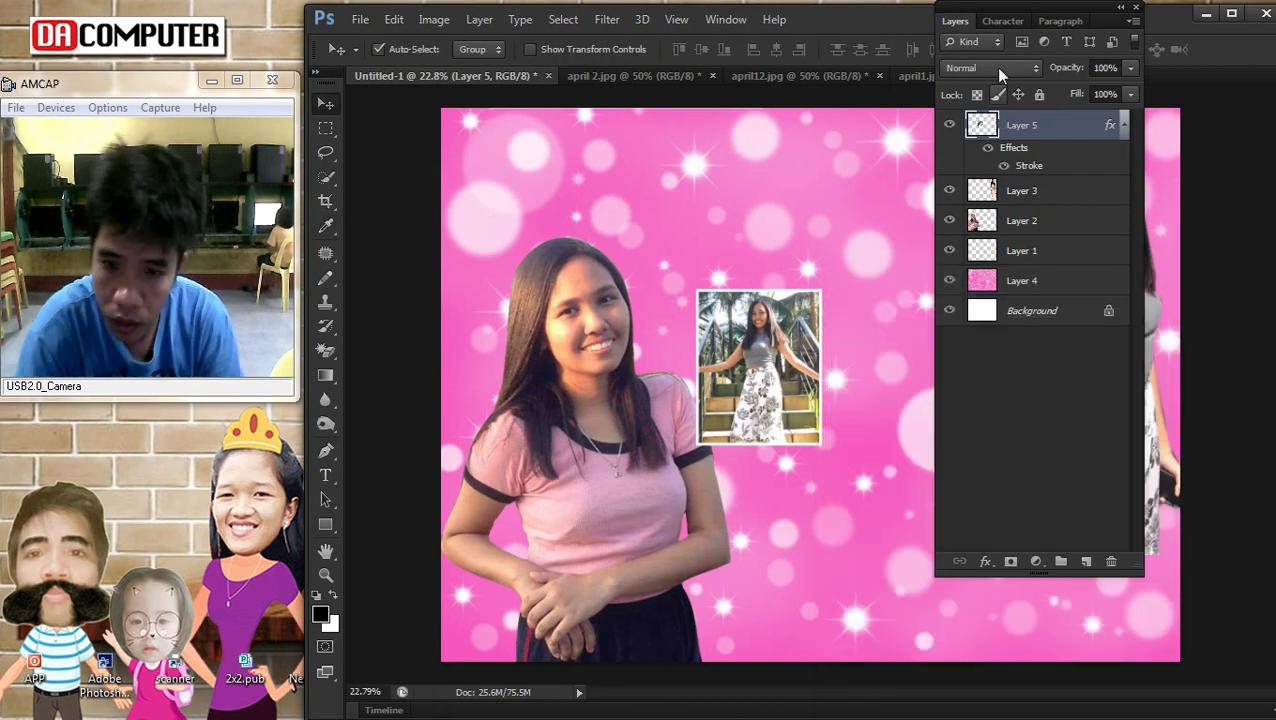
Bring the seated photo april14.jpg from the source folder into Photoshop
{"action": "double_click", "coordinate": [955, 20]}
{"action": "scroll", "coordinate": [819, 317], "scroll_direction": "up", "scroll_amount": 2}
{"action": "mouse_move", "coordinate": [1238, 661]}
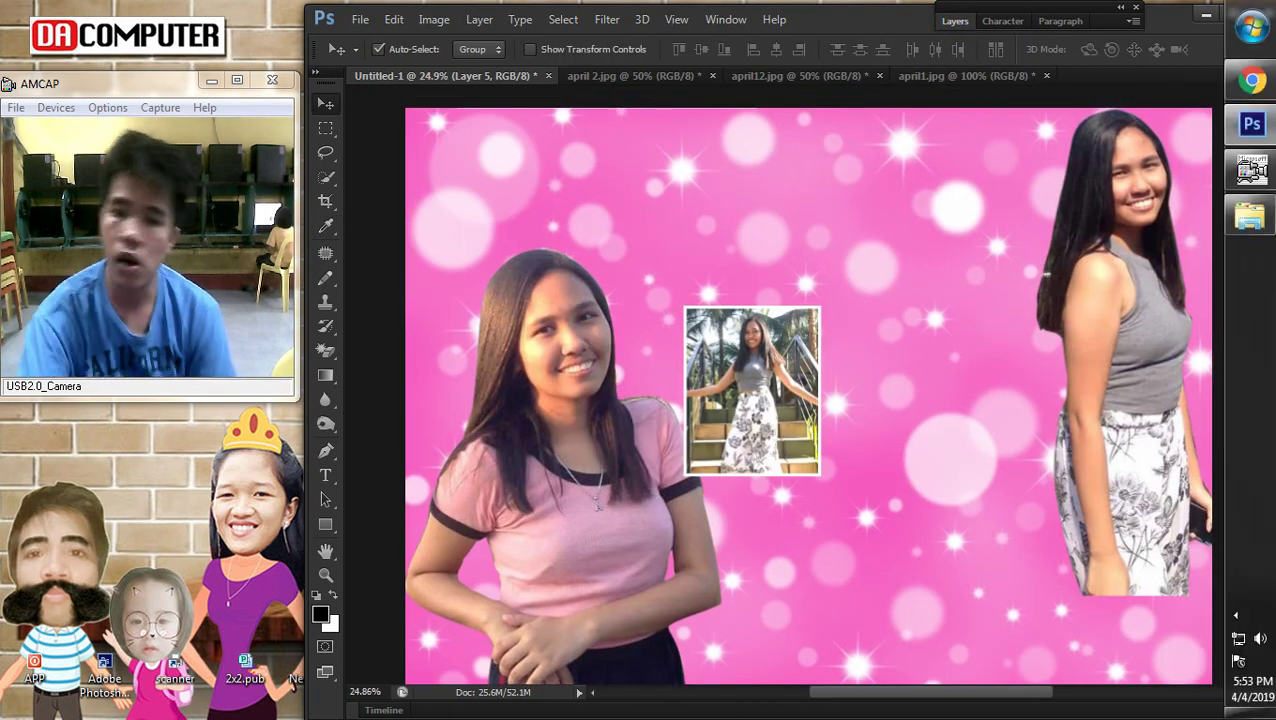
{"action": "mouse_move", "coordinate": [1255, 218]}
{"action": "left_click", "coordinate": [1185, 256]}
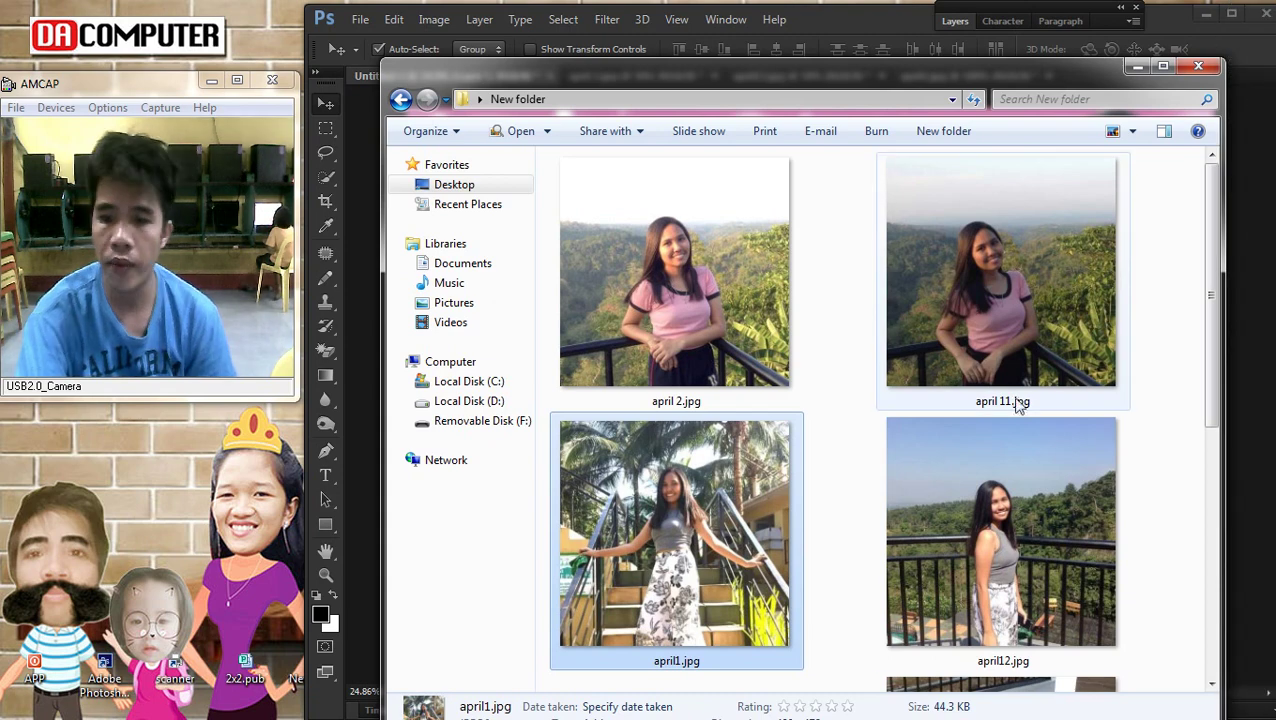
{"action": "scroll", "coordinate": [1005, 428], "scroll_direction": "down", "scroll_amount": 2}
{"action": "scroll", "coordinate": [1005, 428], "scroll_direction": "down", "scroll_amount": 2}
{"action": "left_click_drag", "start_coordinate": [983, 421], "coordinate": [520, 30]}
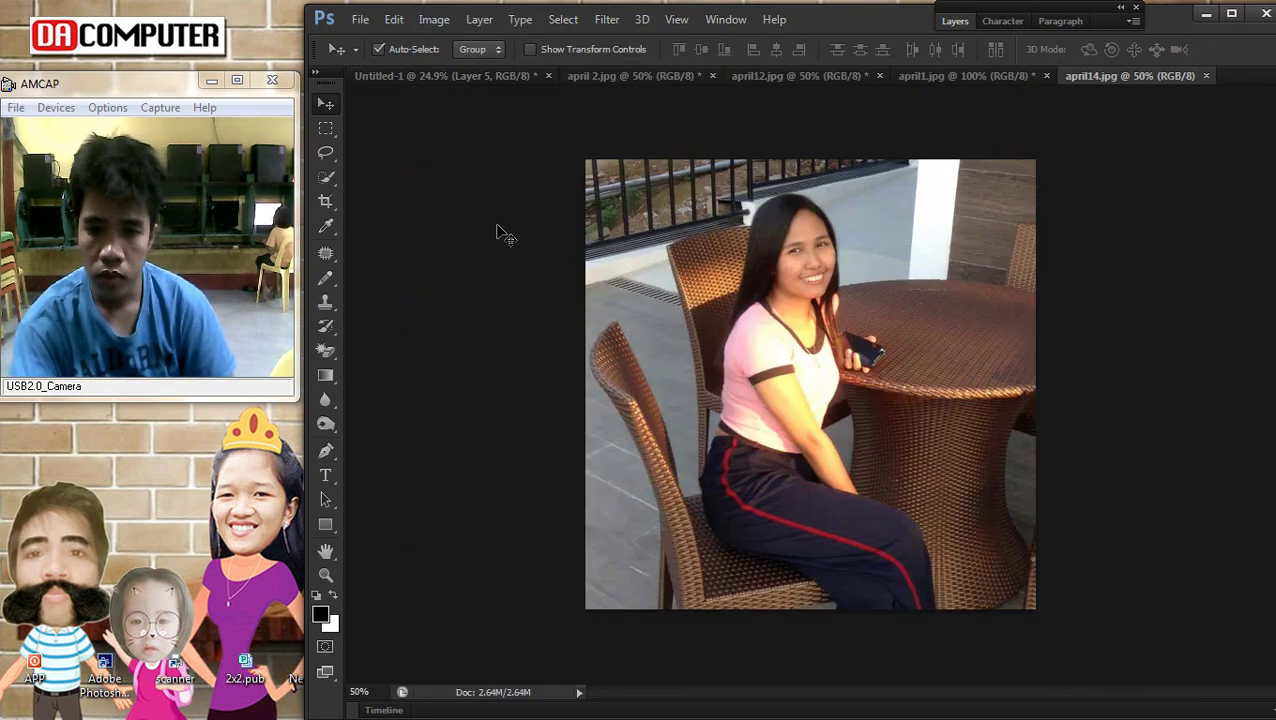
Cut the seated girl and table area and paste it into the collage
{"action": "left_click", "coordinate": [326, 129]}
{"action": "left_click_drag", "start_coordinate": [882, 430], "coordinate": [972, 607]}
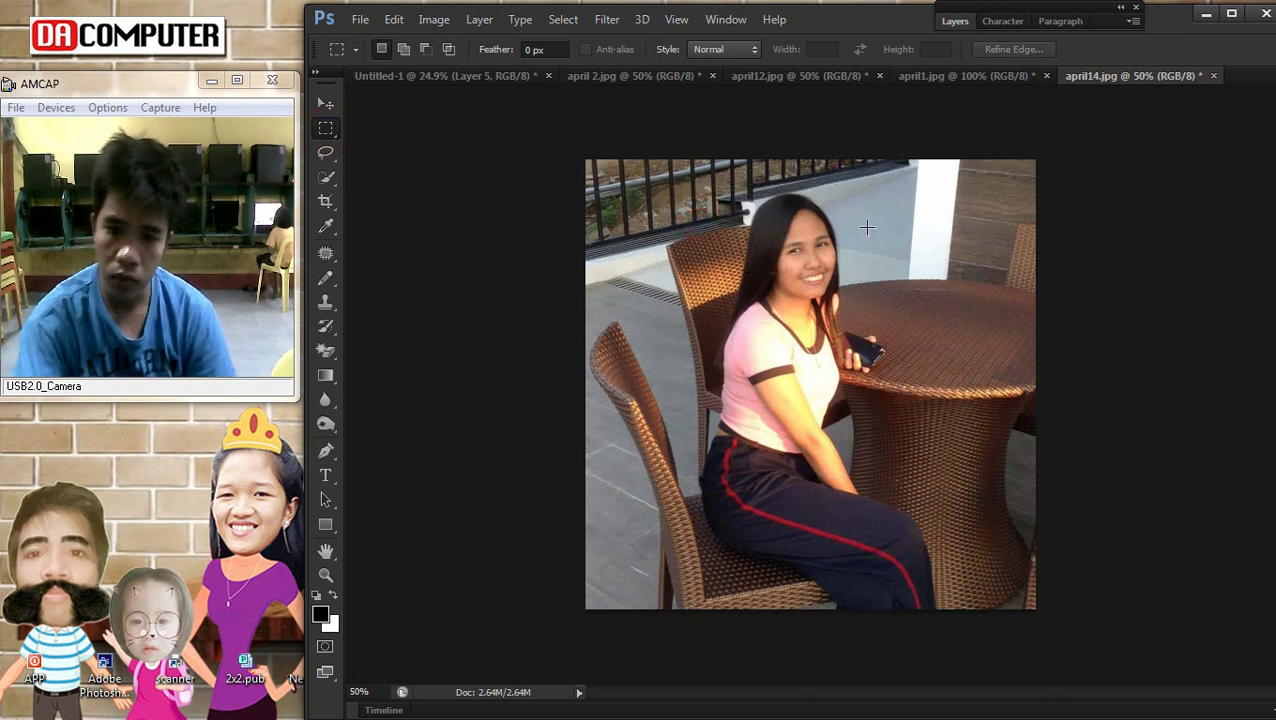
{"action": "key", "text": "Delete"}
{"action": "left_click", "coordinate": [458, 73]}
{"action": "key", "text": "ctrl+v"}
Position the seated photo right of the stairs photo and enlarge it slightly
{"action": "left_click", "coordinate": [325, 105]}
{"action": "right_click", "coordinate": [838, 352]}
{"action": "left_click", "coordinate": [860, 358]}
{"action": "left_click_drag", "start_coordinate": [786, 336], "coordinate": [851, 408]}
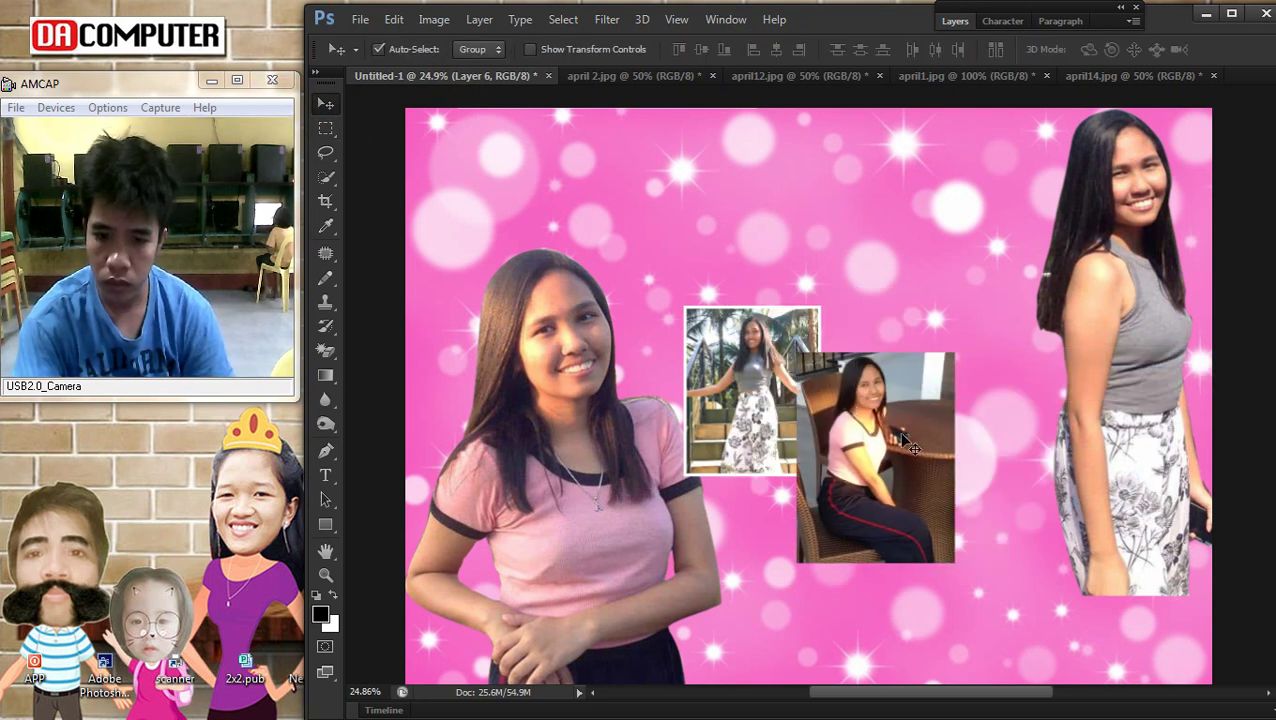
{"action": "key", "text": "ctrl+t"}
{"action": "left_click_drag", "start_coordinate": [955, 563], "coordinate": [938, 537]}
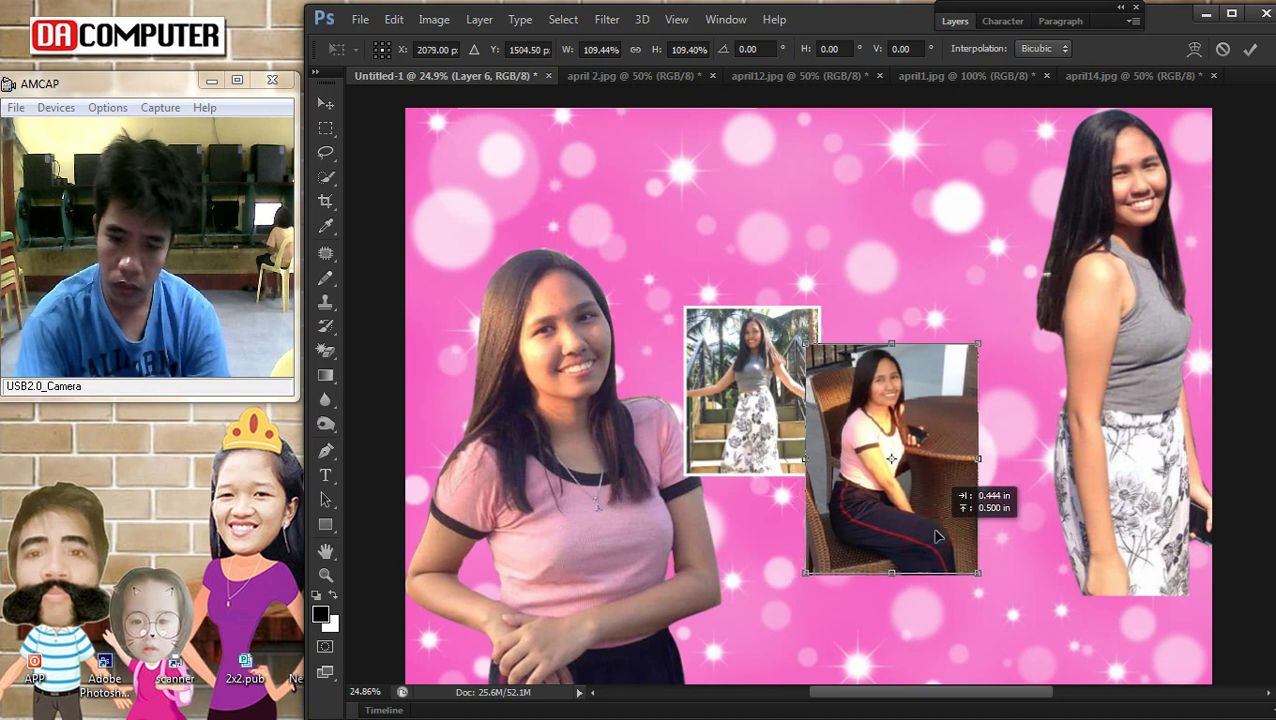
{"action": "key", "text": "Return"}
Shrink the seated photo layer to 86%
{"action": "right_click", "coordinate": [800, 375]}
{"action": "left_click", "coordinate": [805, 377]}
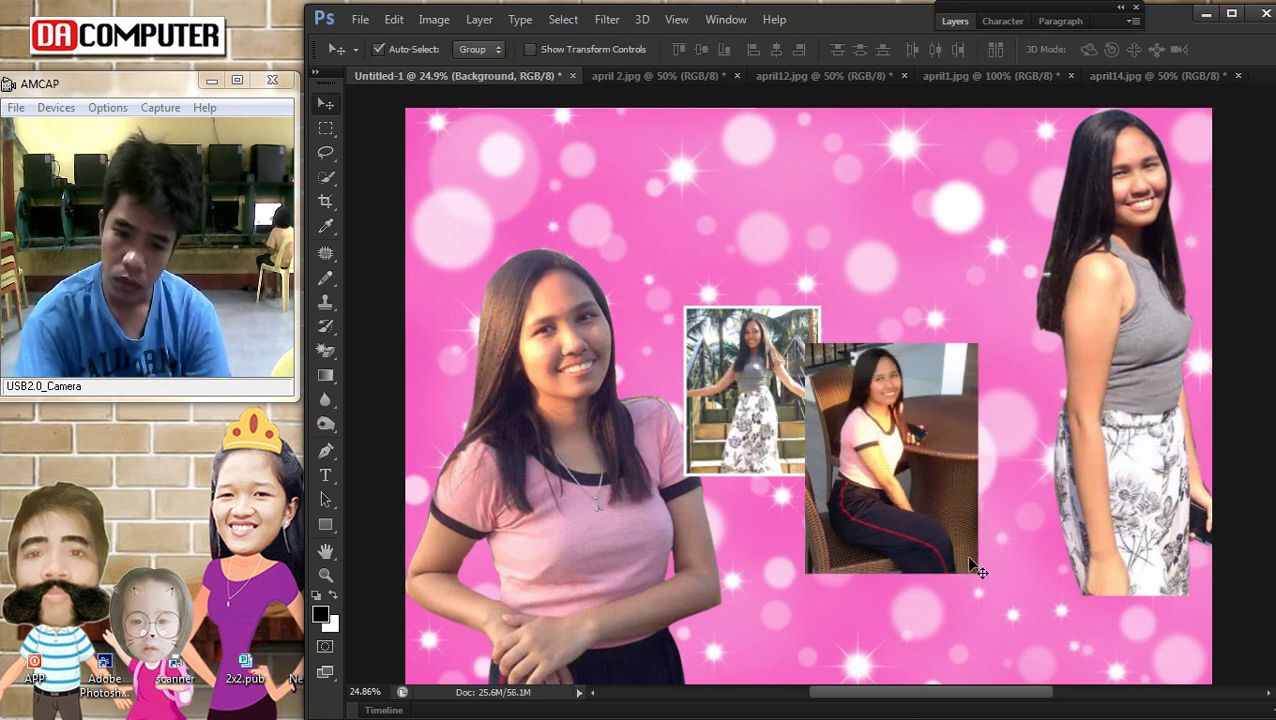
{"action": "right_click", "coordinate": [908, 448]}
{"action": "left_click", "coordinate": [928, 458]}
{"action": "key", "text": "ctrl+t"}
{"action": "left_click_drag", "start_coordinate": [980, 575], "coordinate": [955, 543]}
{"action": "key", "text": "Return"}
Copy Layer 5's white stroke style and paste it onto the seated photo's layer
{"action": "left_click", "coordinate": [755, 358]}
{"action": "left_click", "coordinate": [956, 20]}
{"action": "right_click", "coordinate": [1020, 152]}
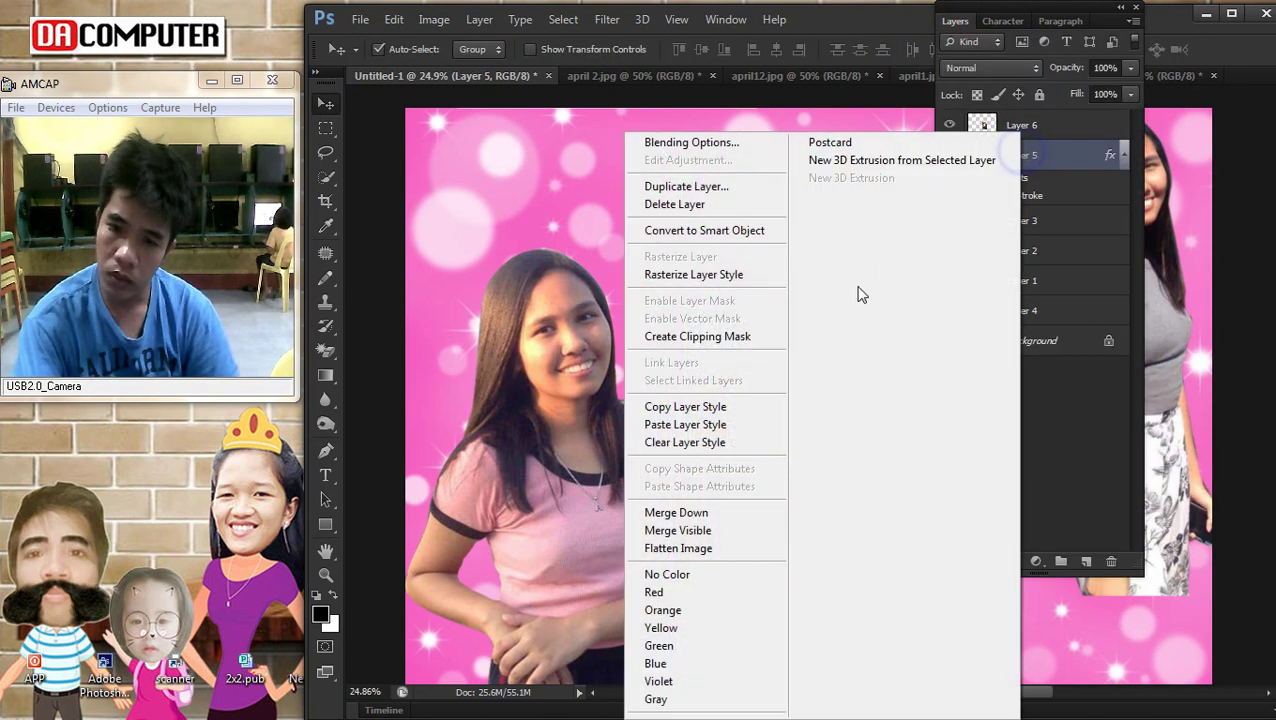
{"action": "left_click", "coordinate": [745, 400]}
{"action": "right_click", "coordinate": [845, 383]}
{"action": "left_click", "coordinate": [885, 393]}
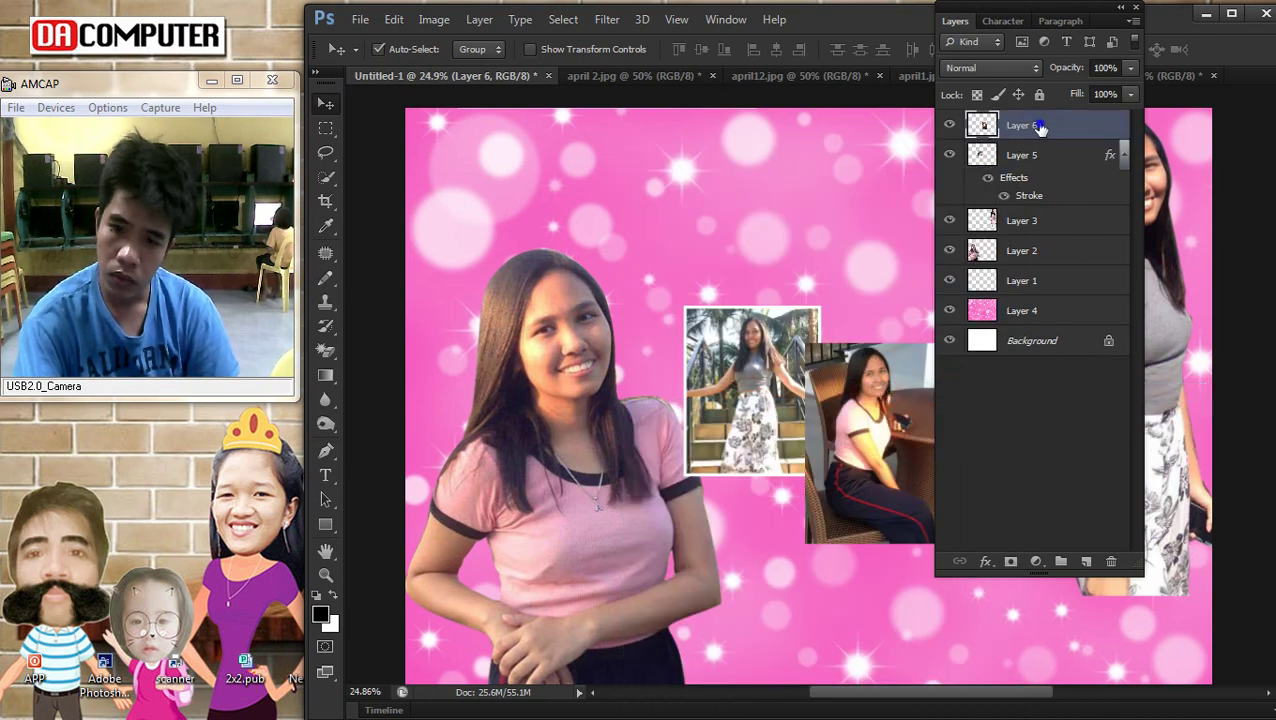
{"action": "right_click", "coordinate": [1036, 127]}
{"action": "left_click", "coordinate": [944, 418]}
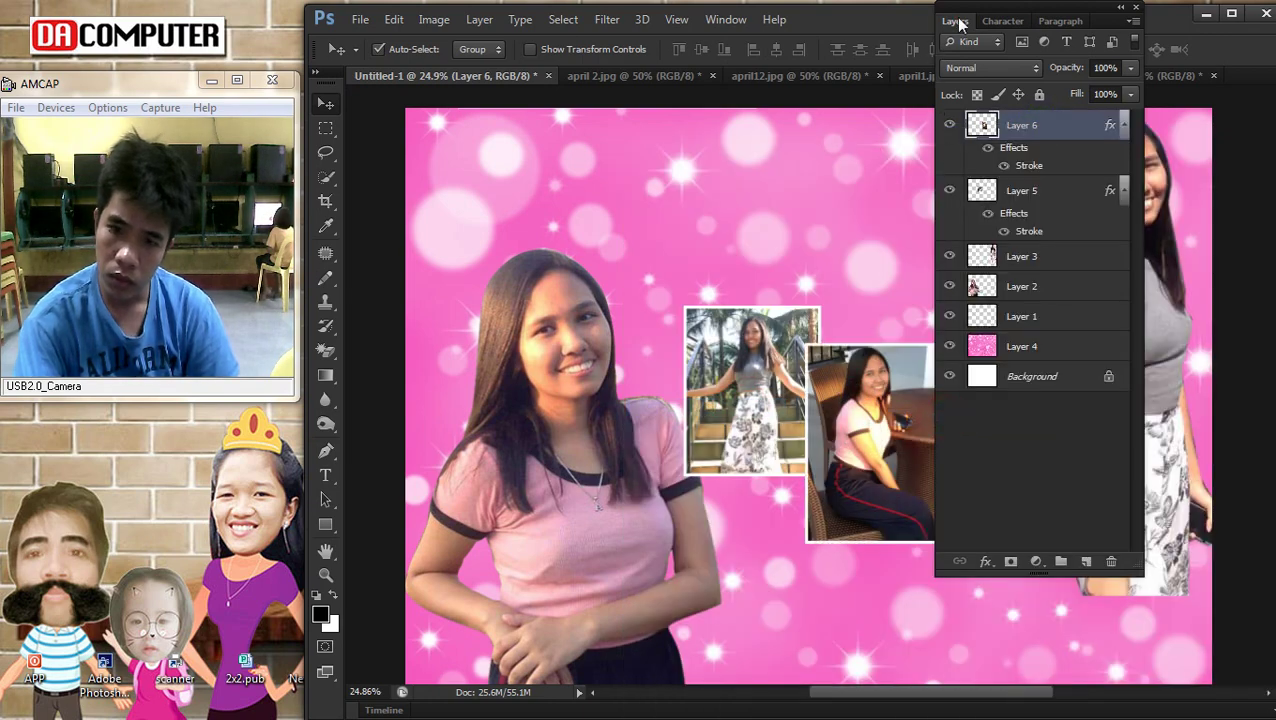
{"action": "left_click", "coordinate": [956, 22]}
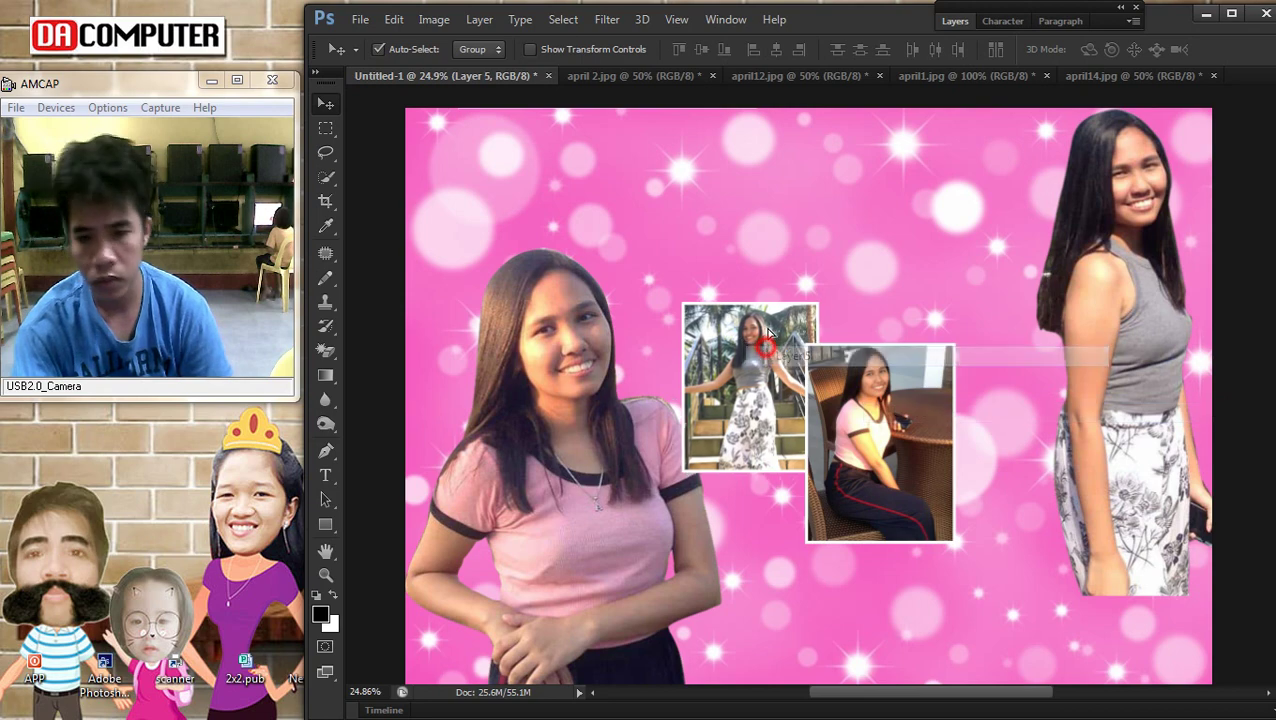
Nudge the stairs photo and the seated photo up slightly
{"action": "left_click_drag", "start_coordinate": [760, 322], "coordinate": [763, 287]}
{"action": "right_click", "coordinate": [905, 413]}
{"action": "left_click", "coordinate": [933, 406]}
{"action": "left_click_drag", "start_coordinate": [900, 410], "coordinate": [900, 394]}
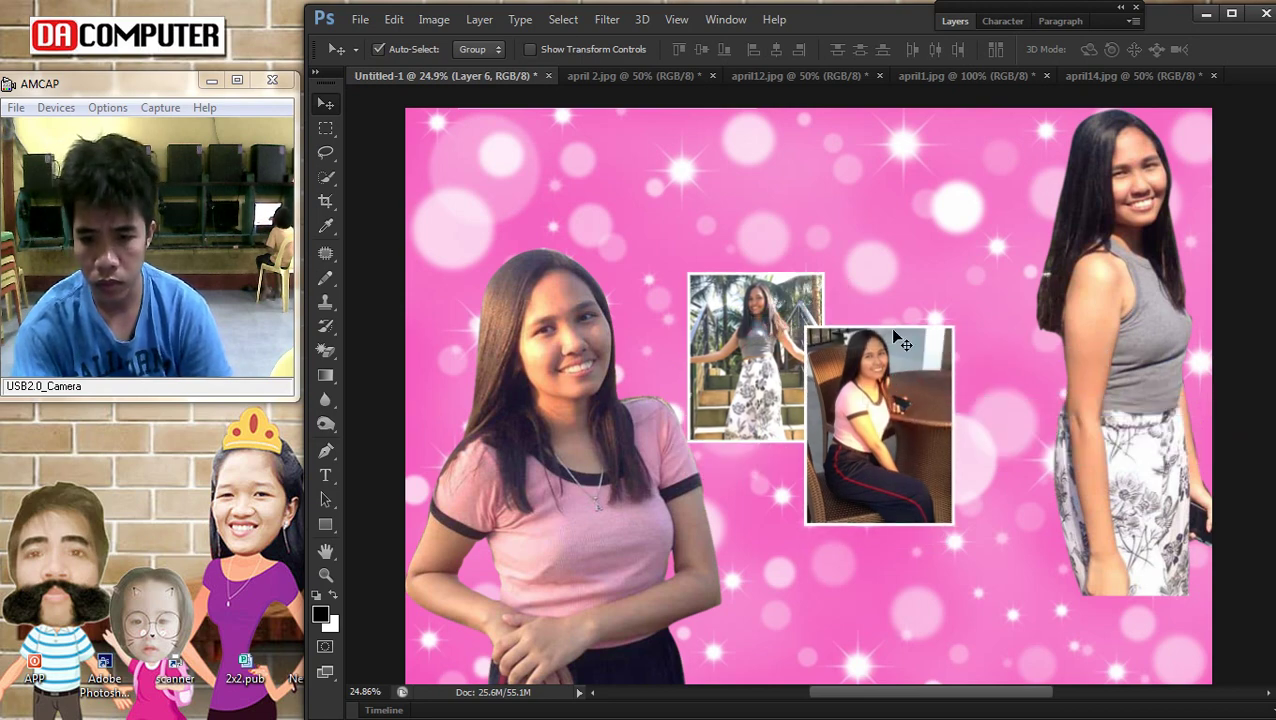
{"action": "scroll", "coordinate": [880, 400], "scroll_direction": "down", "scroll_amount": 2}
Open april15.jpg and copy a rectangular selection around the girl at the balcony railing
{"action": "mouse_move", "coordinate": [1246, 212]}
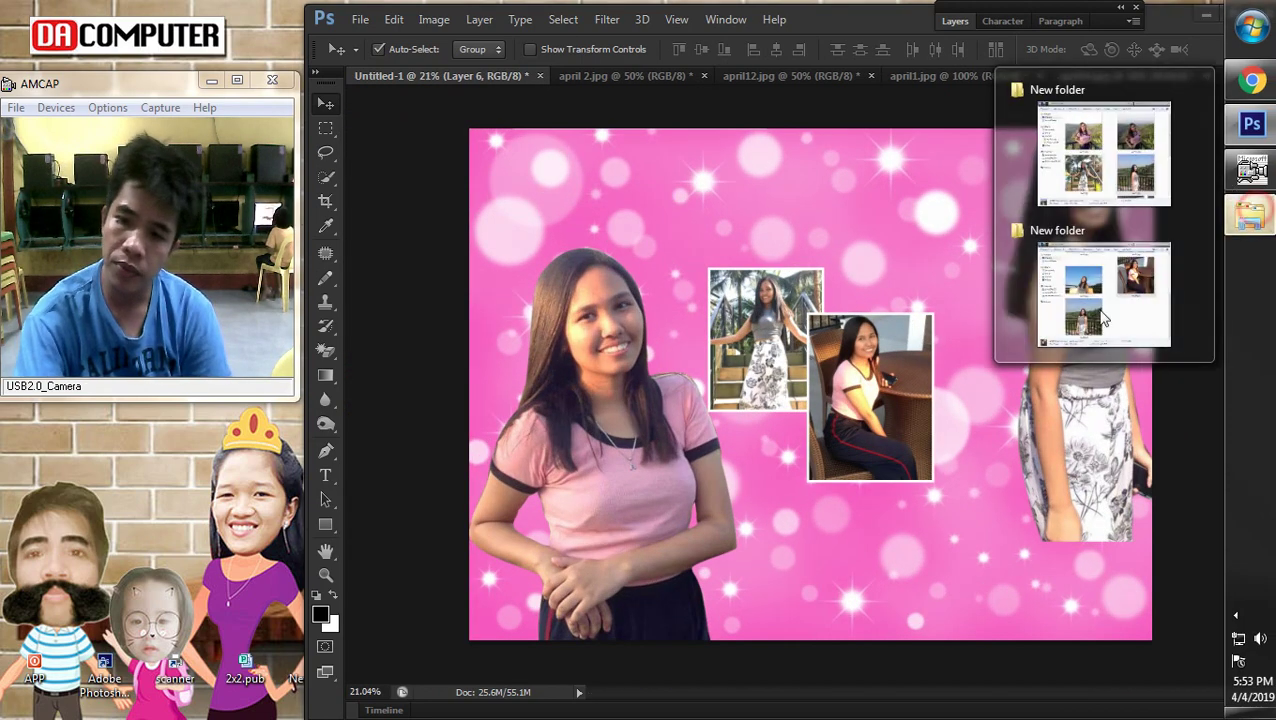
{"action": "left_click", "coordinate": [1094, 300]}
{"action": "left_click_drag", "start_coordinate": [654, 558], "coordinate": [368, 80]}
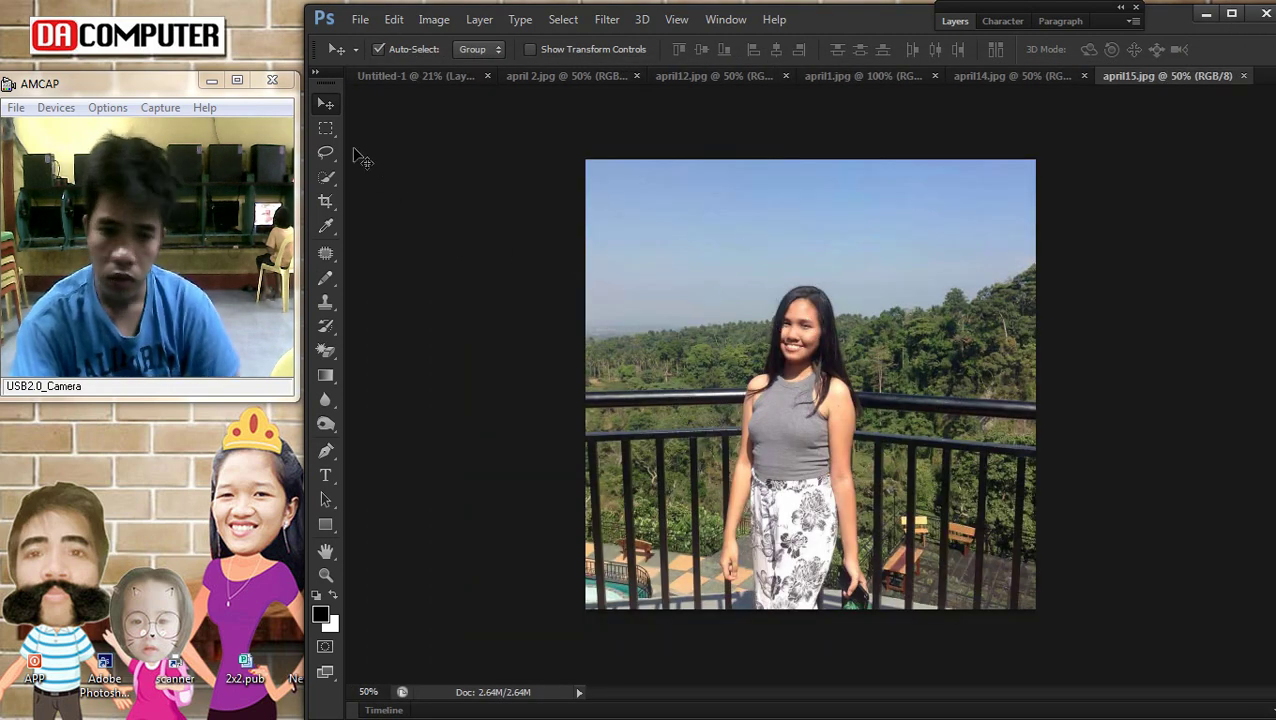
{"action": "left_click", "coordinate": [325, 127]}
{"action": "left_click_drag", "start_coordinate": [875, 548], "coordinate": [937, 607]}
{"action": "left_click_drag", "start_coordinate": [833, 509], "coordinate": [822, 510]}
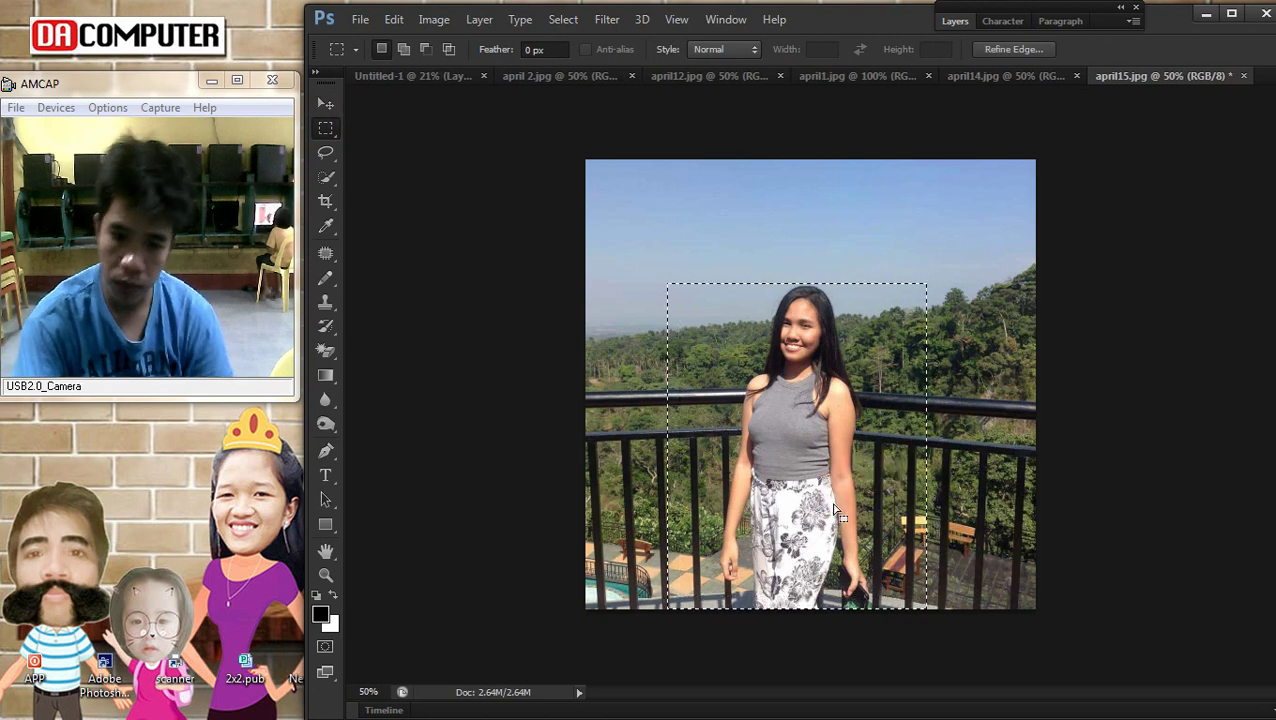
{"action": "key", "text": "BackSpace"}
{"action": "key", "text": "ctrl+z"}
{"action": "left_click_drag", "start_coordinate": [703, 273], "coordinate": [963, 600]}
{"action": "left_click_drag", "start_coordinate": [867, 500], "coordinate": [849, 501]}
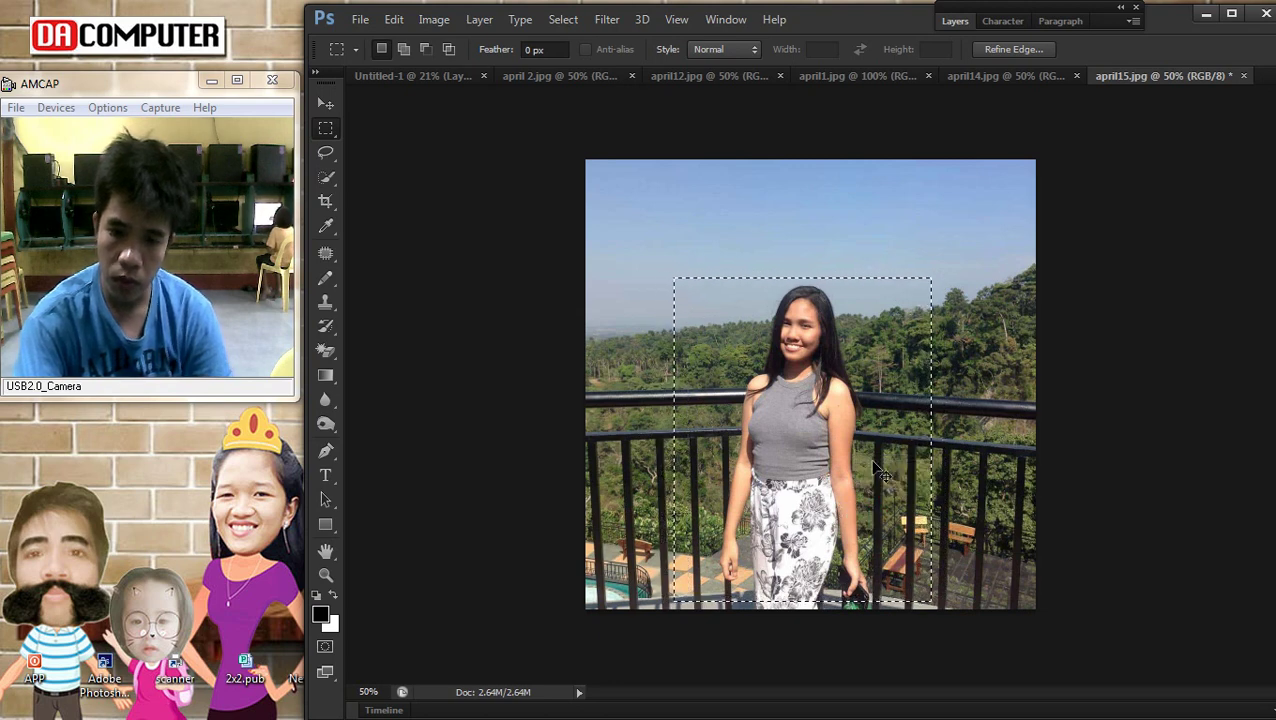
{"action": "key", "text": "BackSpace"}
{"action": "key", "text": "ctrl+d"}
Paste the balcony photo into the collage, scale it to 125% and place it beside the sitting photo
{"action": "left_click", "coordinate": [413, 76]}
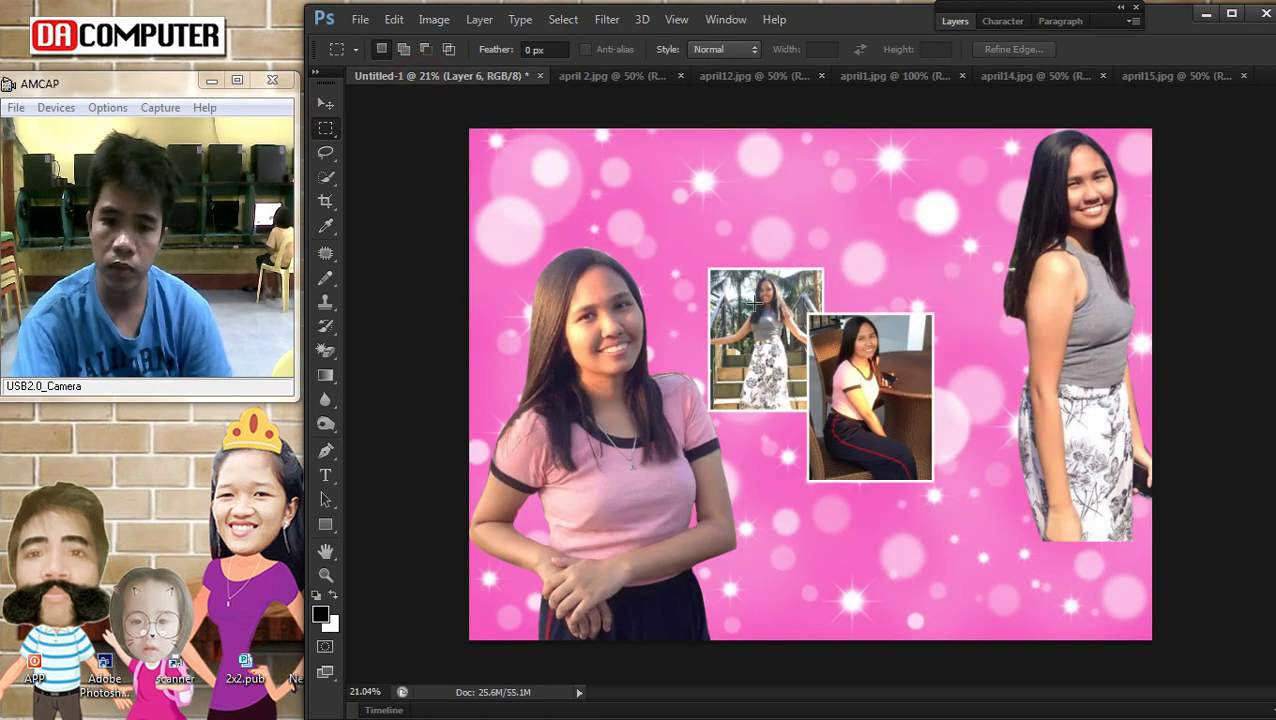
{"action": "left_click", "coordinate": [330, 105]}
{"action": "left_click_drag", "start_coordinate": [832, 339], "coordinate": [975, 414]}
{"action": "key", "text": "ctrl+t"}
{"action": "left_click_drag", "start_coordinate": [897, 527], "coordinate": [869, 551]}
{"action": "left_click_drag", "start_coordinate": [930, 515], "coordinate": [952, 520]}
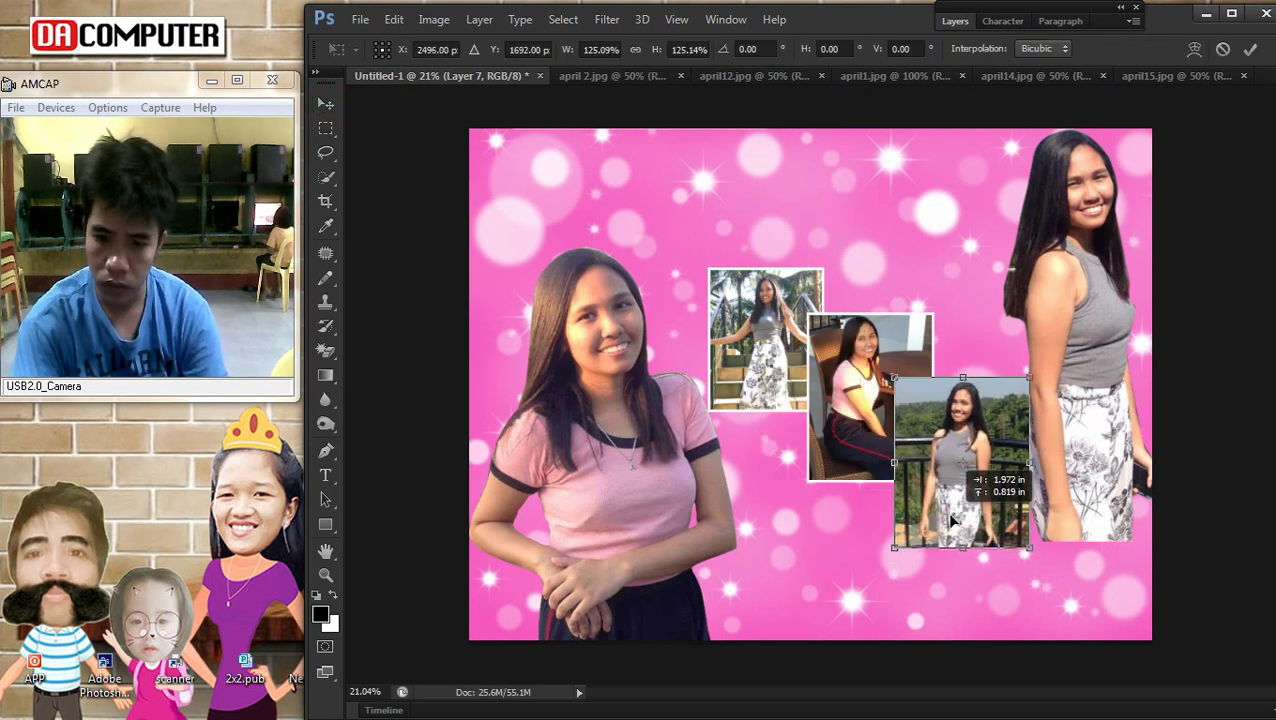
{"action": "key", "text": "Return"}
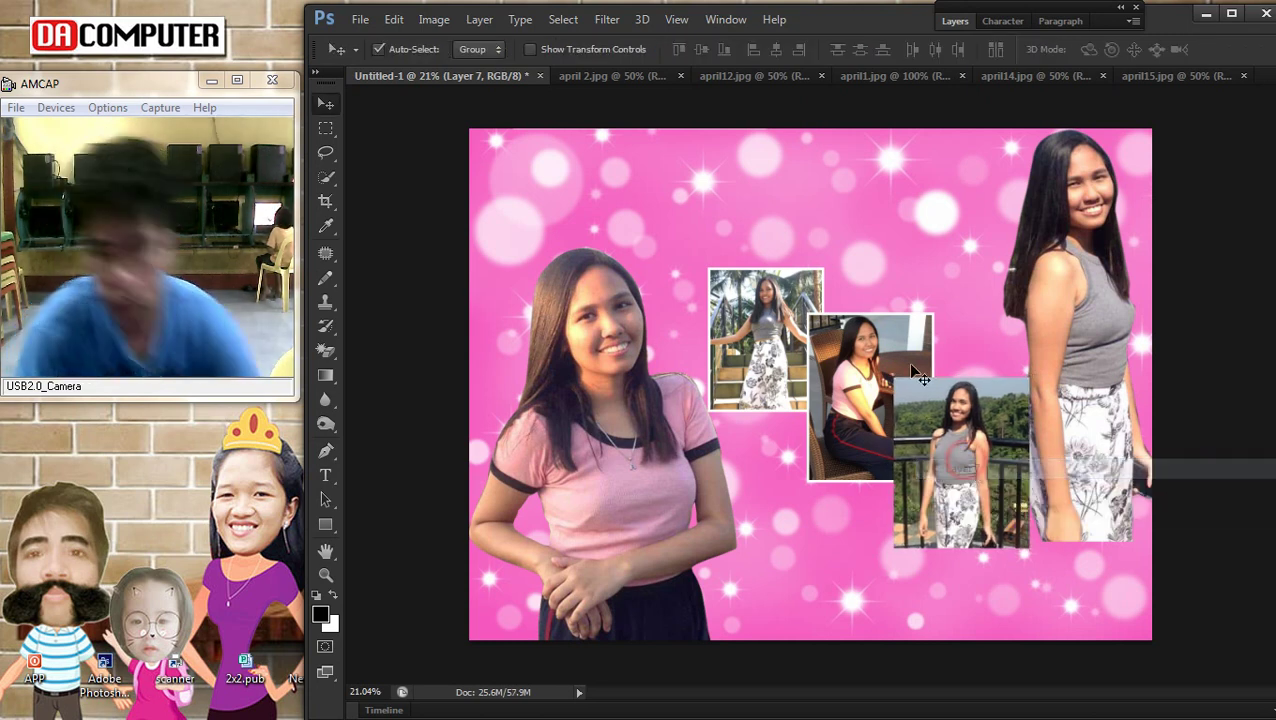
Copy Layer 6's white stroke layer style and paste it onto Layer 7
{"action": "right_click", "coordinate": [899, 378]}
{"action": "left_click", "coordinate": [917, 378]}
{"action": "left_click", "coordinate": [953, 21]}
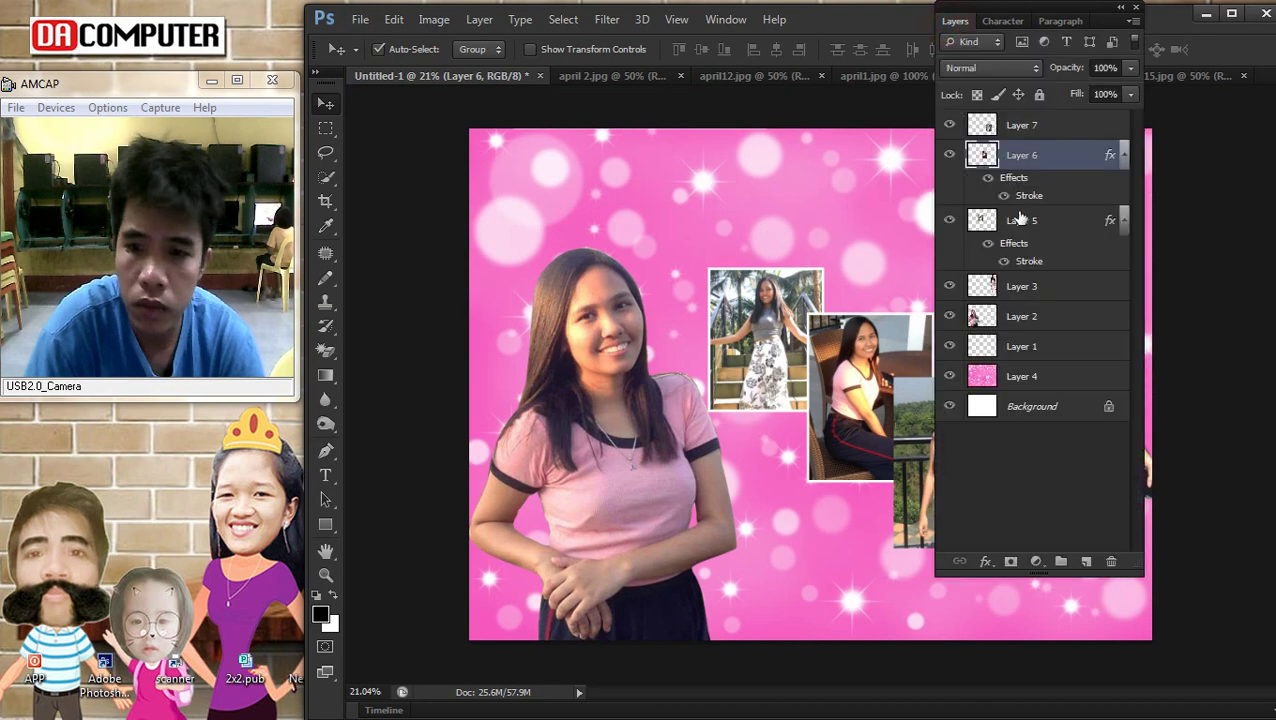
{"action": "right_click", "coordinate": [1040, 156]}
{"action": "left_click", "coordinate": [694, 407]}
{"action": "right_click", "coordinate": [906, 436]}
{"action": "left_click", "coordinate": [955, 449]}
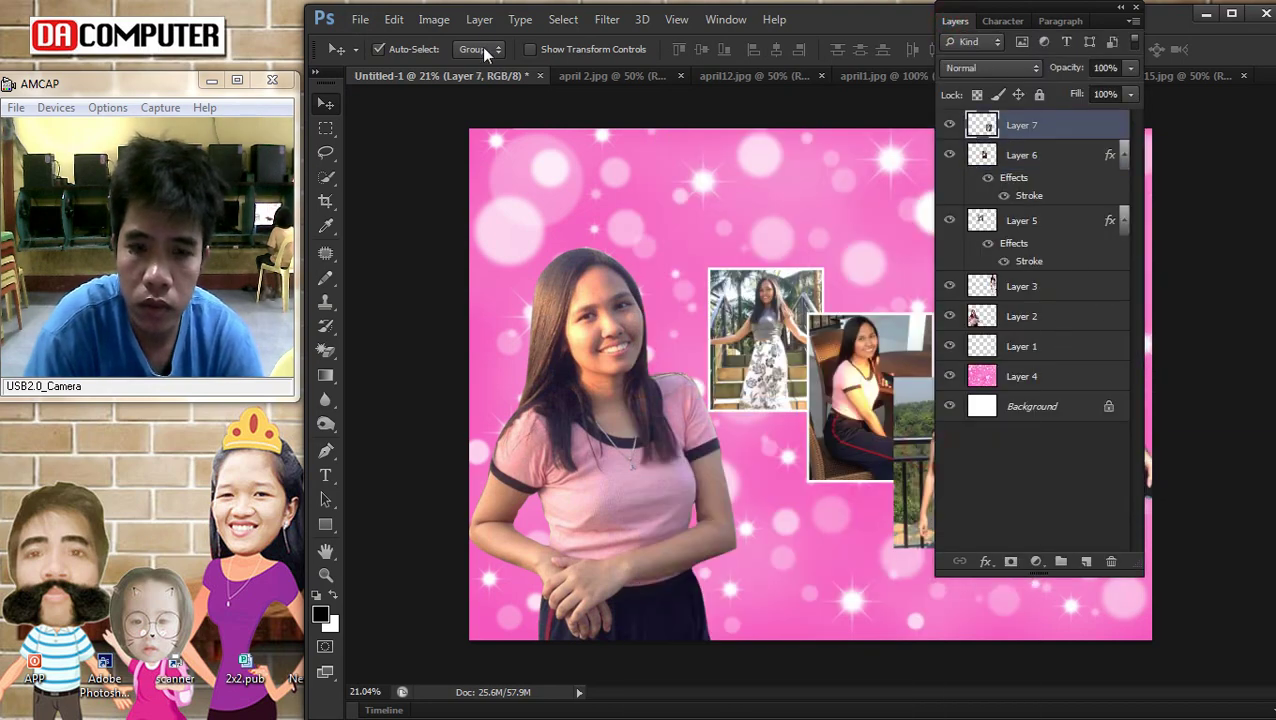
{"action": "double_click", "coordinate": [1084, 131]}
{"action": "key", "text": "Escape"}
{"action": "right_click", "coordinate": [1062, 127]}
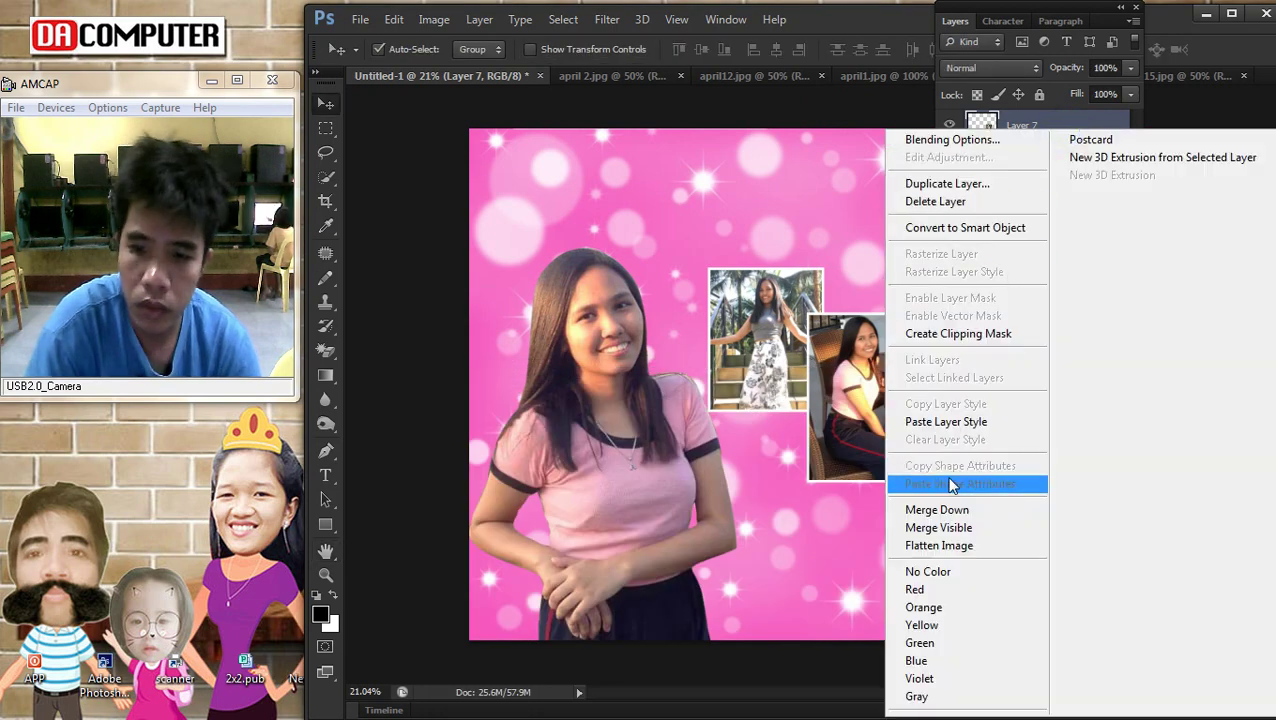
{"action": "left_click", "coordinate": [944, 421]}
{"action": "left_click", "coordinate": [958, 30]}
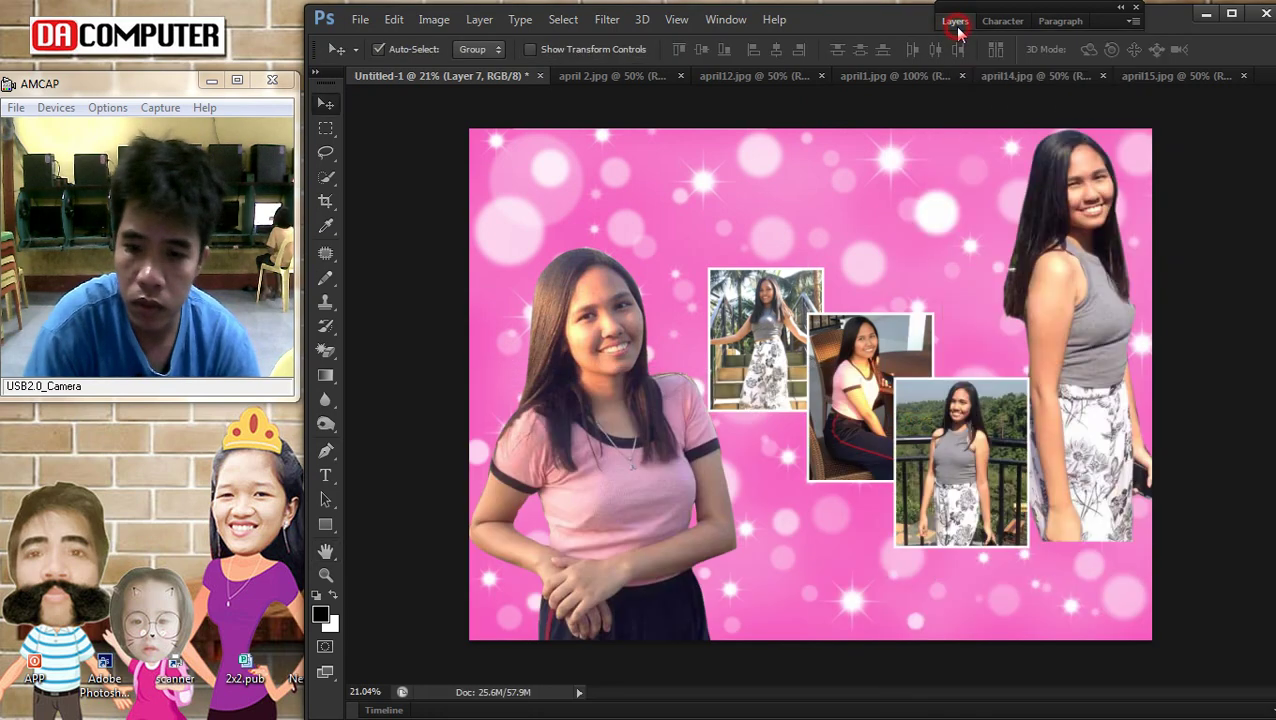
Fit the whole collage in the window and move two framed photos upward
{"action": "key", "text": "ctrl+0"}
{"action": "right_click", "coordinate": [742, 356]}
{"action": "left_click", "coordinate": [793, 390]}
{"action": "left_click_drag", "start_coordinate": [793, 392], "coordinate": [800, 332]}
{"action": "right_click", "coordinate": [855, 392]}
{"action": "left_click", "coordinate": [885, 398]}
{"action": "left_click_drag", "start_coordinate": [885, 398], "coordinate": [812, 352]}
Nudge the balcony photo (Layer 7) into its final spot, then select Layer 3
{"action": "right_click", "coordinate": [928, 428]}
{"action": "left_click", "coordinate": [950, 445]}
{"action": "left_click_drag", "start_coordinate": [950, 445], "coordinate": [943, 458]}
{"action": "right_click", "coordinate": [930, 455]}
{"action": "left_click", "coordinate": [940, 462]}
{"action": "right_click", "coordinate": [1068, 332]}
{"action": "left_click", "coordinate": [1068, 330]}
{"action": "scroll", "coordinate": [1031, 293], "scroll_direction": "down", "scroll_amount": 2}
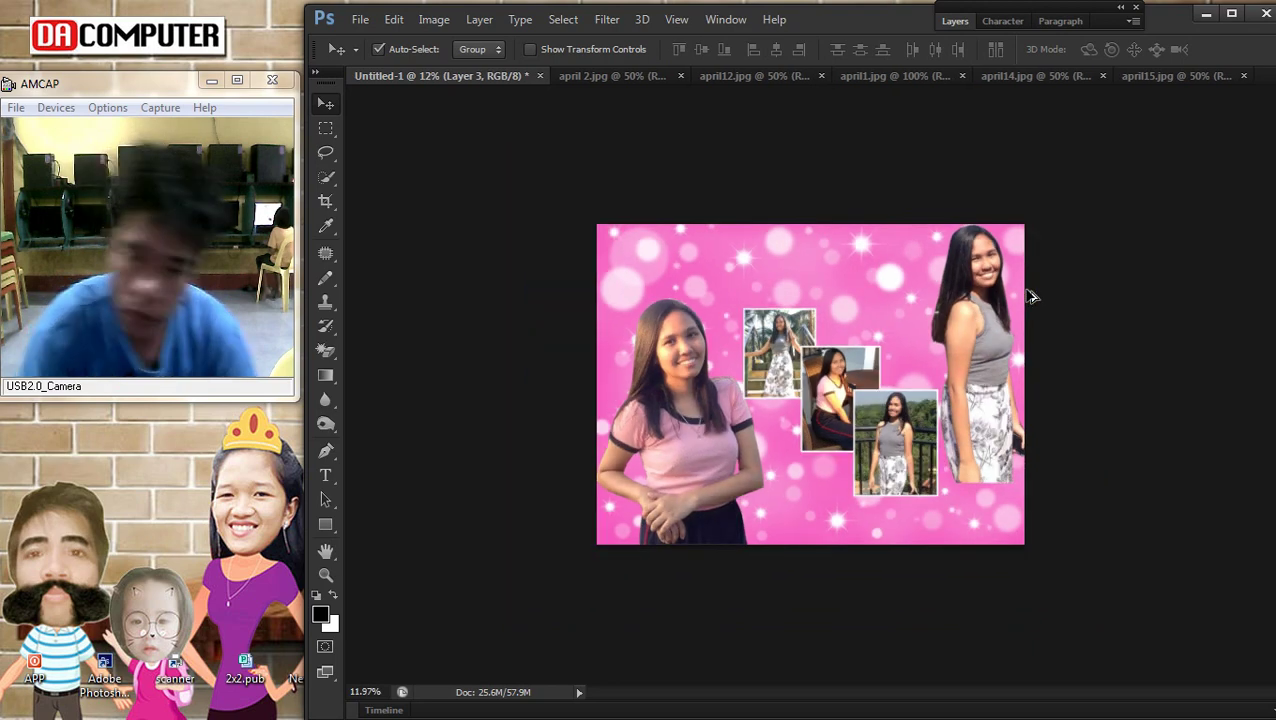
{"action": "scroll", "coordinate": [735, 255], "scroll_direction": "up", "scroll_amount": 4}
{"action": "scroll", "coordinate": [915, 210], "scroll_direction": "down", "scroll_amount": 3}
Bring the browser forward, restore its window size and go to google.com
{"action": "mouse_move", "coordinate": [1238, 138]}
{"action": "left_click", "coordinate": [1252, 82]}
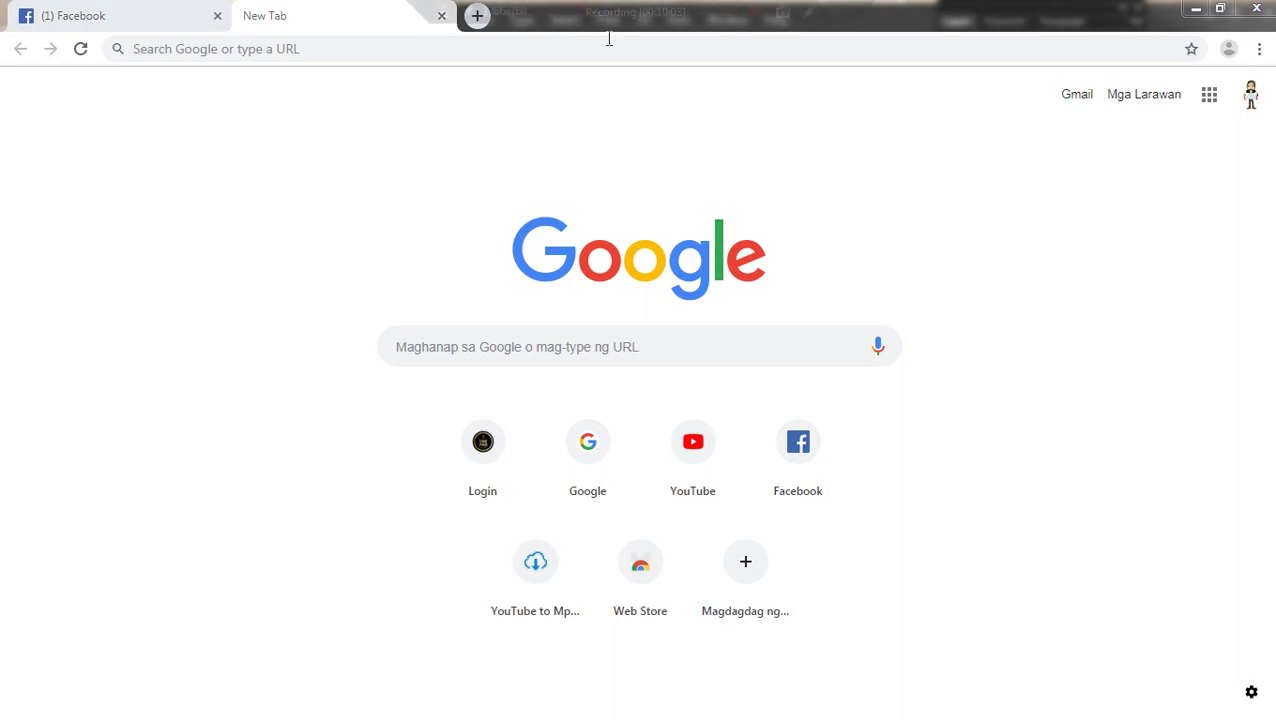
{"action": "double_click", "coordinate": [953, 20]}
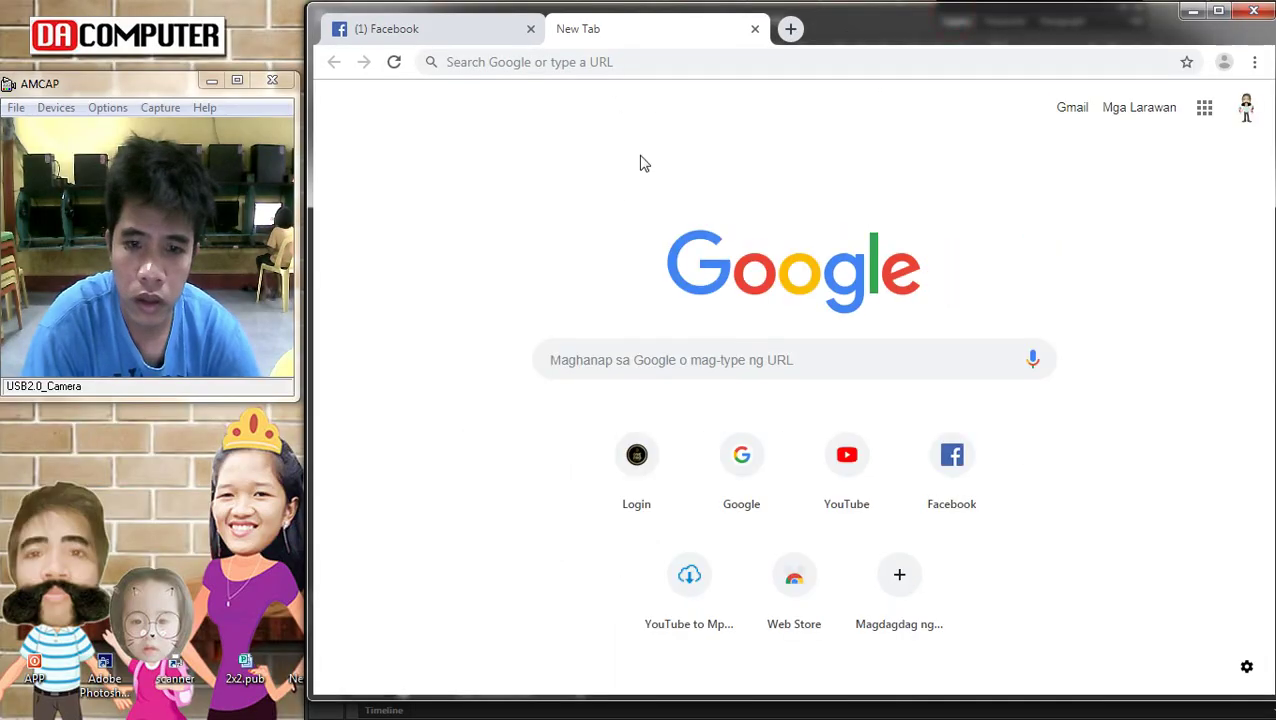
{"action": "left_click", "coordinate": [643, 63]}
{"action": "type", "text": "go"}
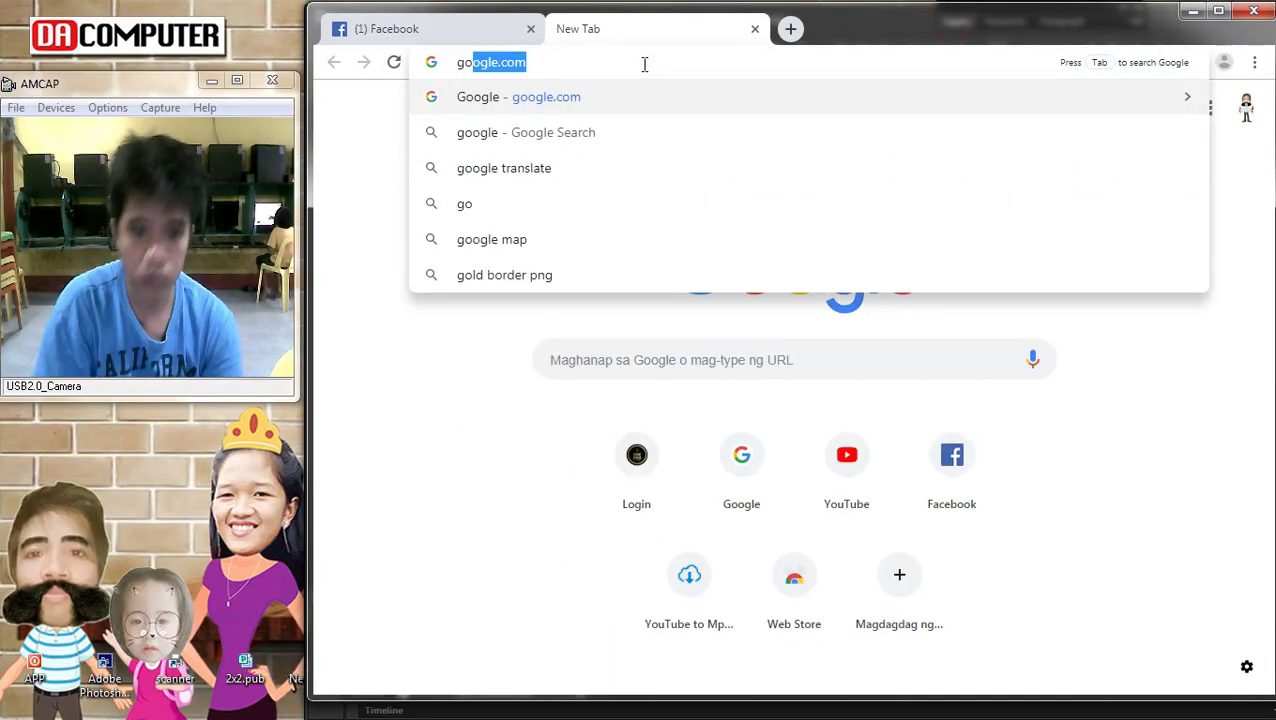
{"action": "key", "text": "Return"}
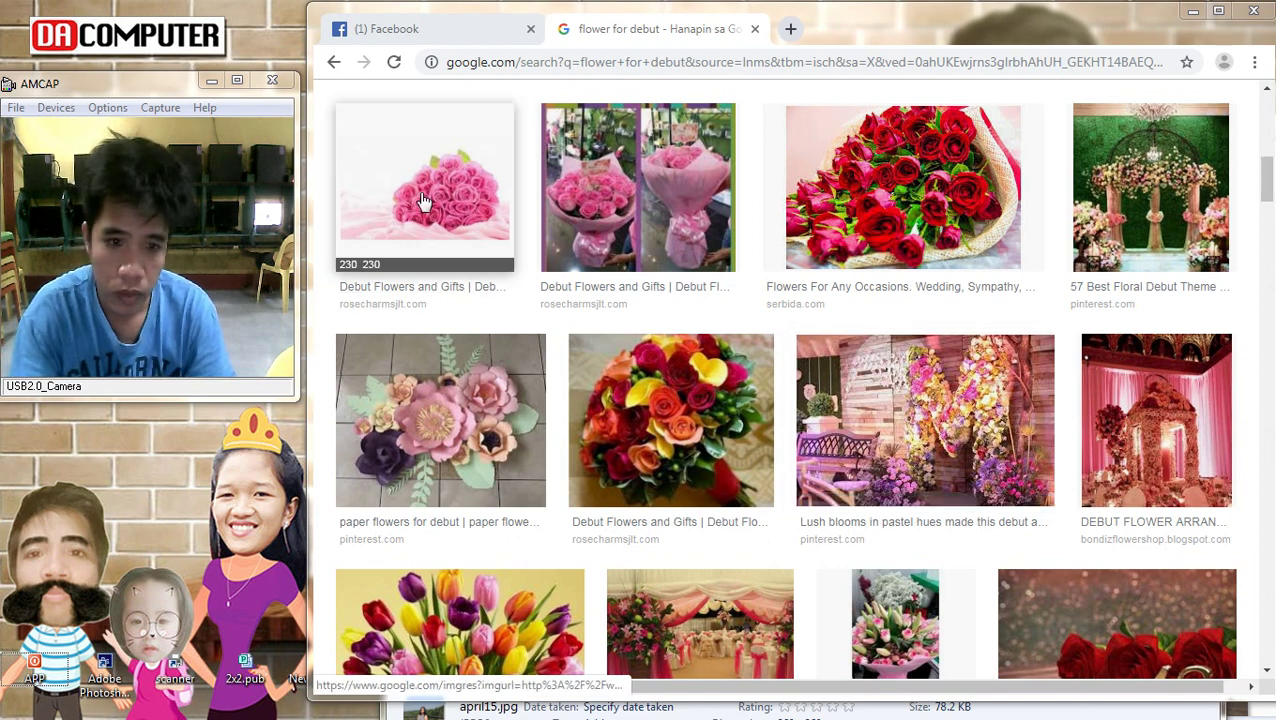
Browse related pink rose images and save the round pink-and-white bouquet with its default name
{"action": "left_click", "coordinate": [422, 200]}
{"action": "scroll", "coordinate": [1199, 370], "scroll_direction": "up", "scroll_amount": 2}
{"action": "scroll", "coordinate": [1158, 383], "scroll_direction": "down", "scroll_amount": 5}
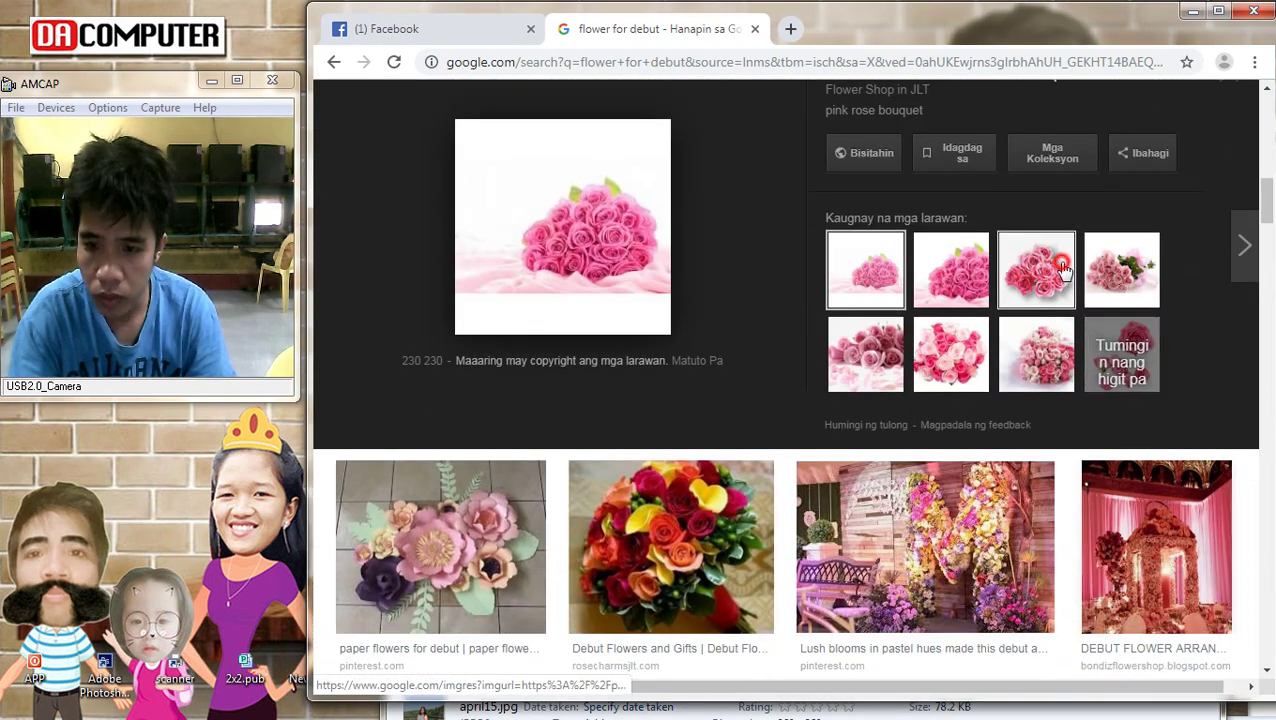
{"action": "left_click", "coordinate": [1064, 270]}
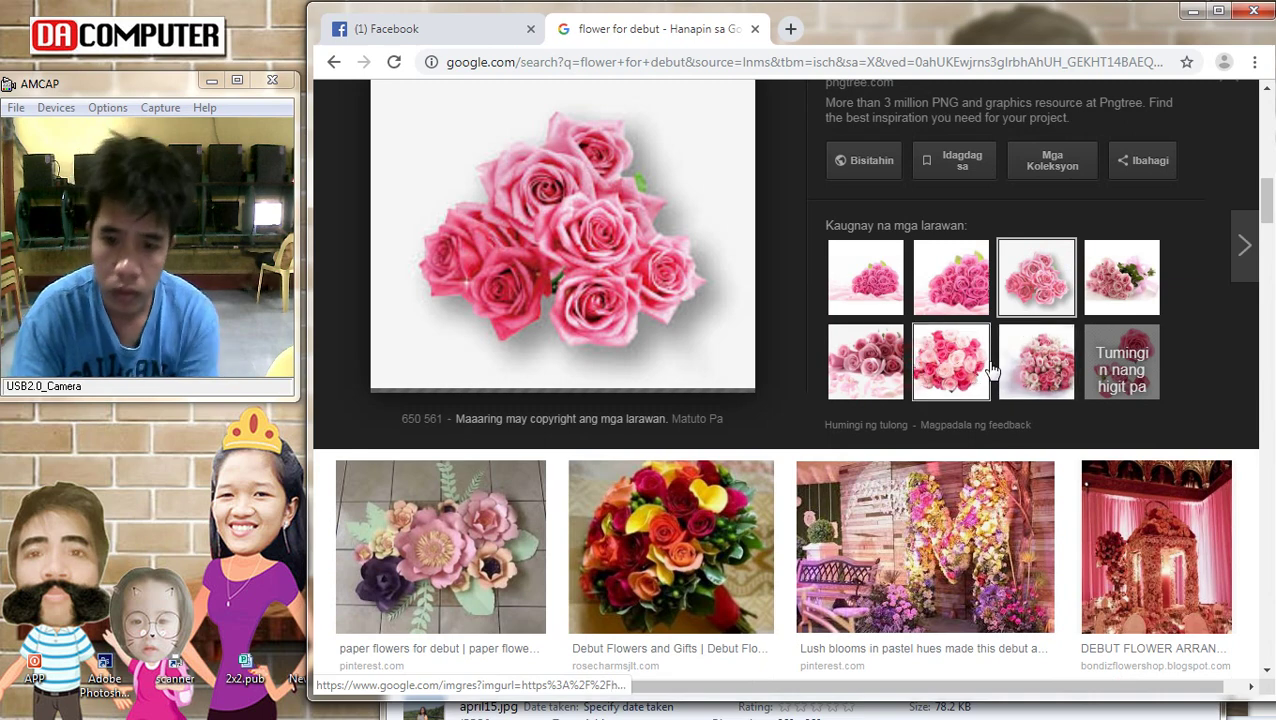
{"action": "left_click", "coordinate": [885, 360]}
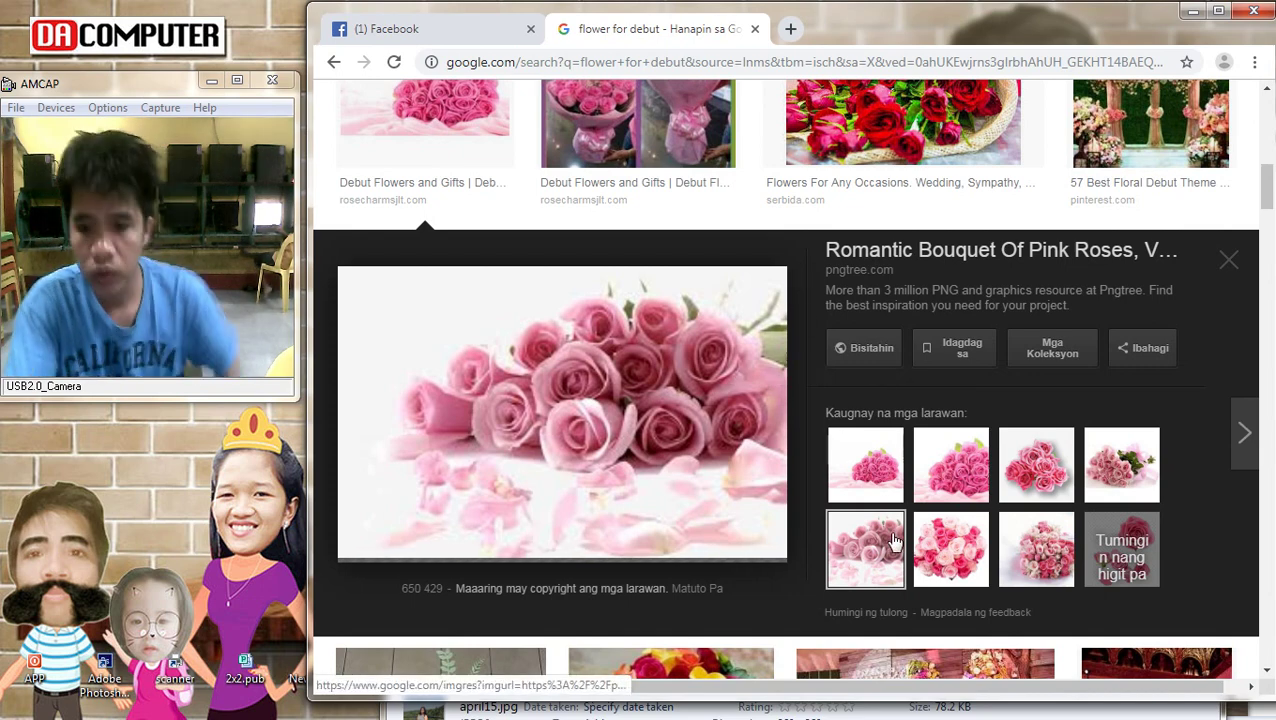
{"action": "left_click_drag", "start_coordinate": [891, 541], "coordinate": [1008, 476]}
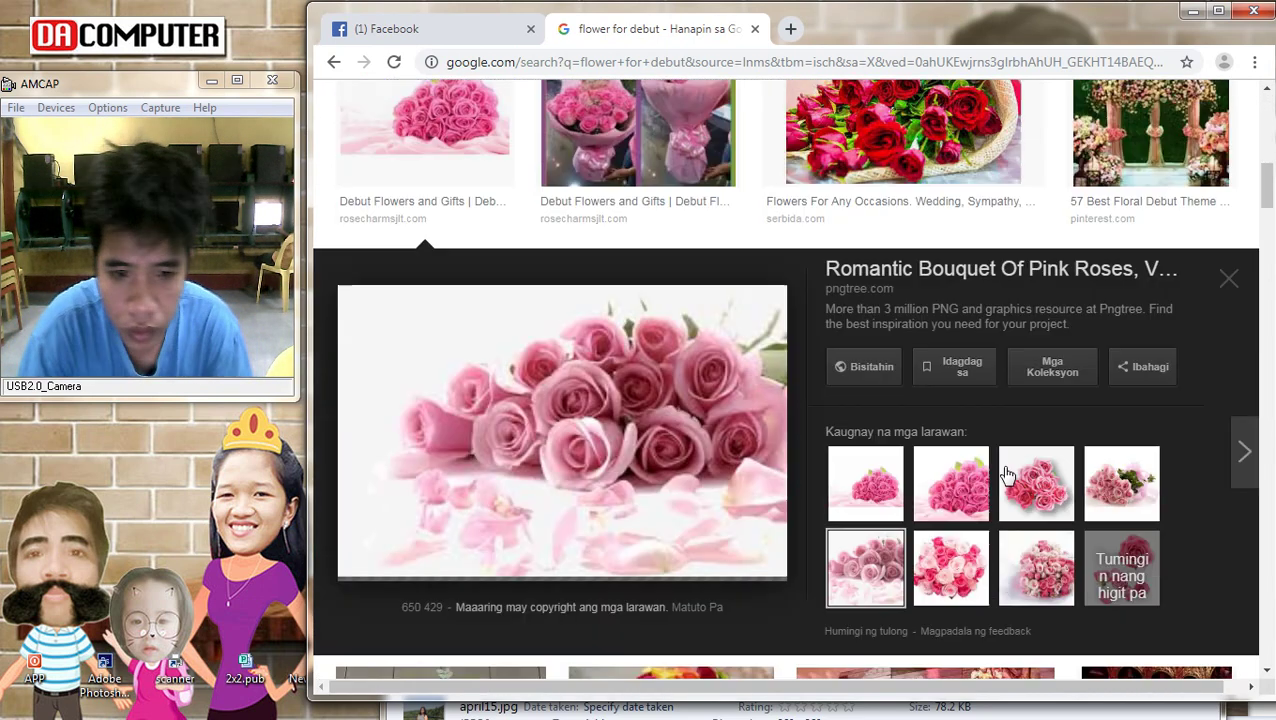
{"action": "left_click", "coordinate": [1040, 474]}
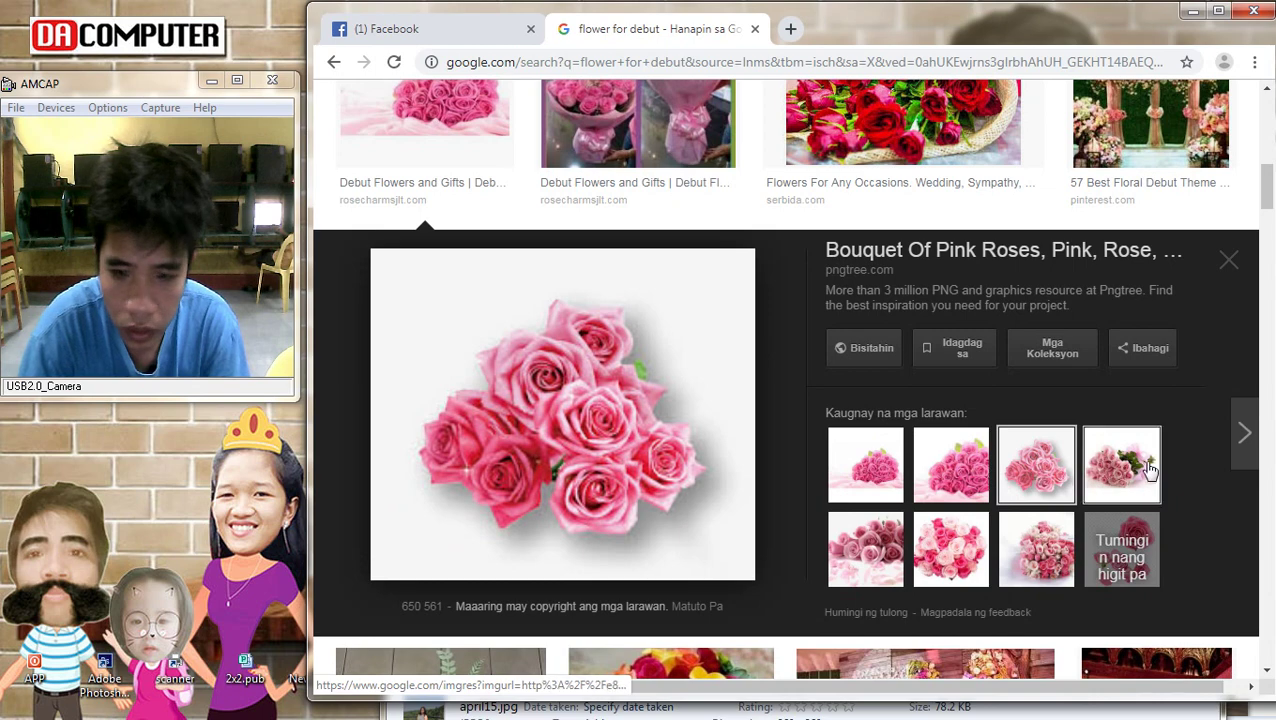
{"action": "left_click", "coordinate": [1144, 471]}
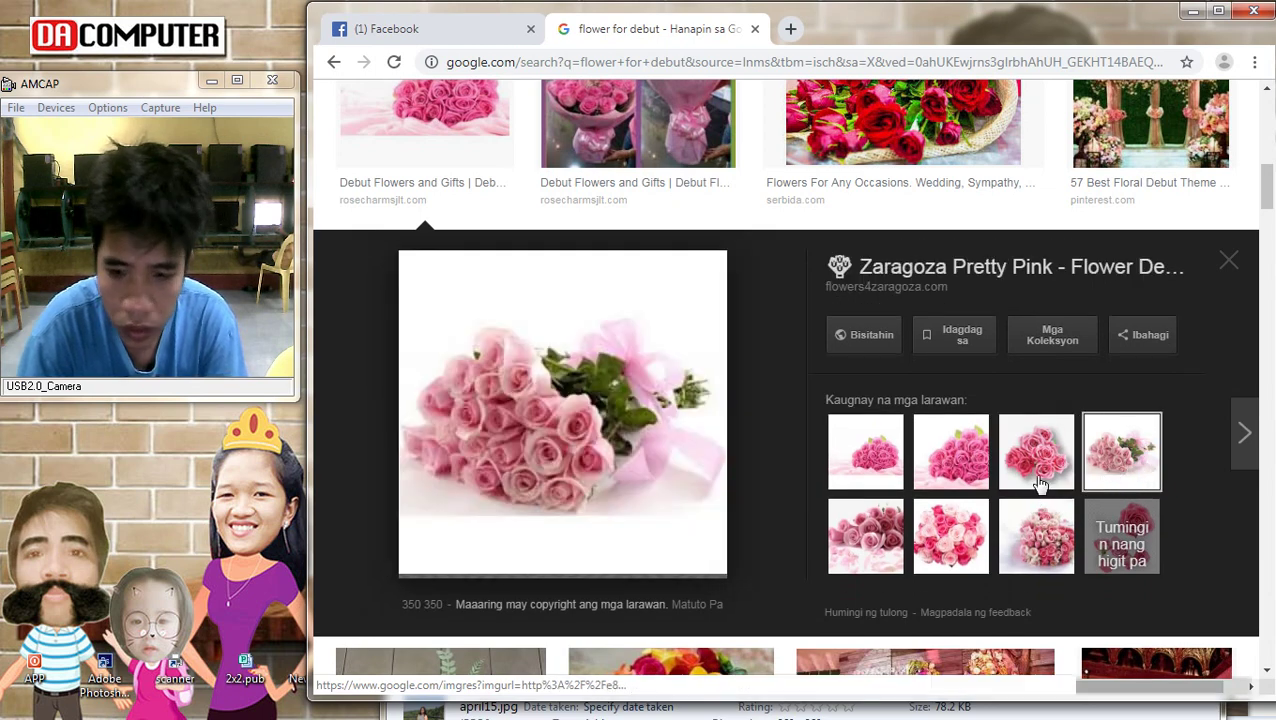
{"action": "left_click", "coordinate": [1040, 460]}
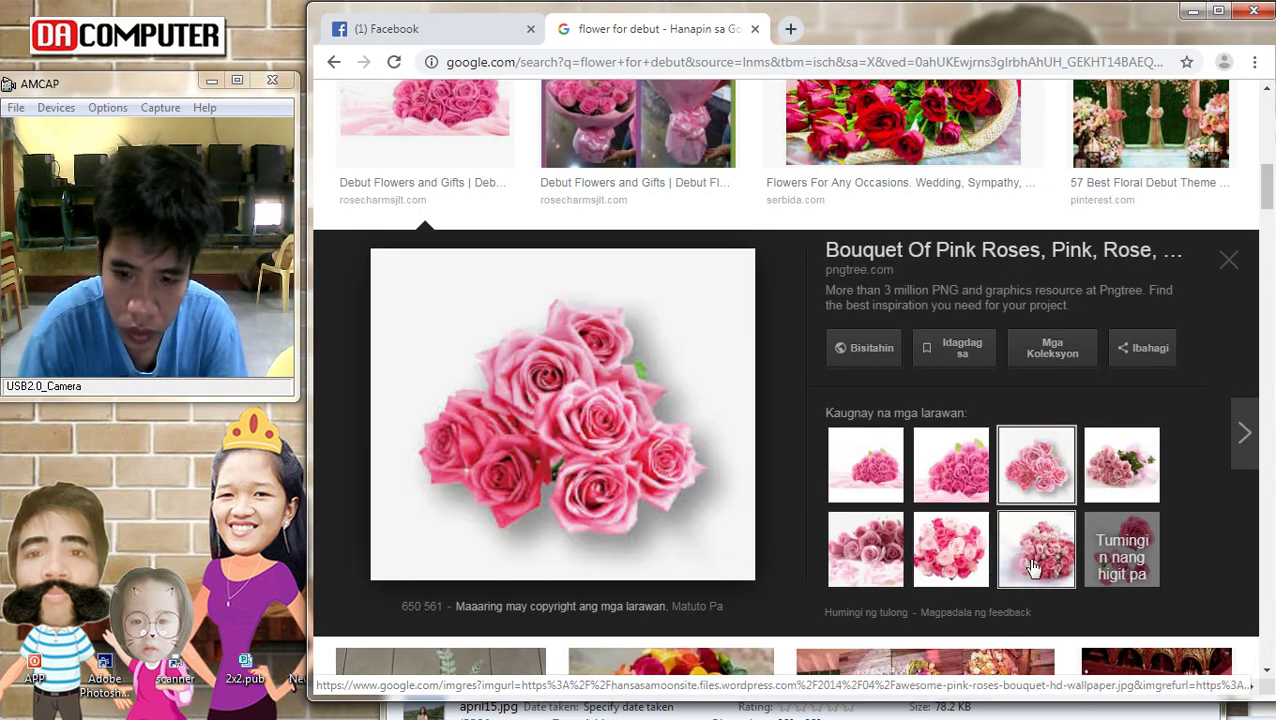
{"action": "left_click", "coordinate": [1036, 560]}
{"action": "left_click", "coordinate": [942, 550]}
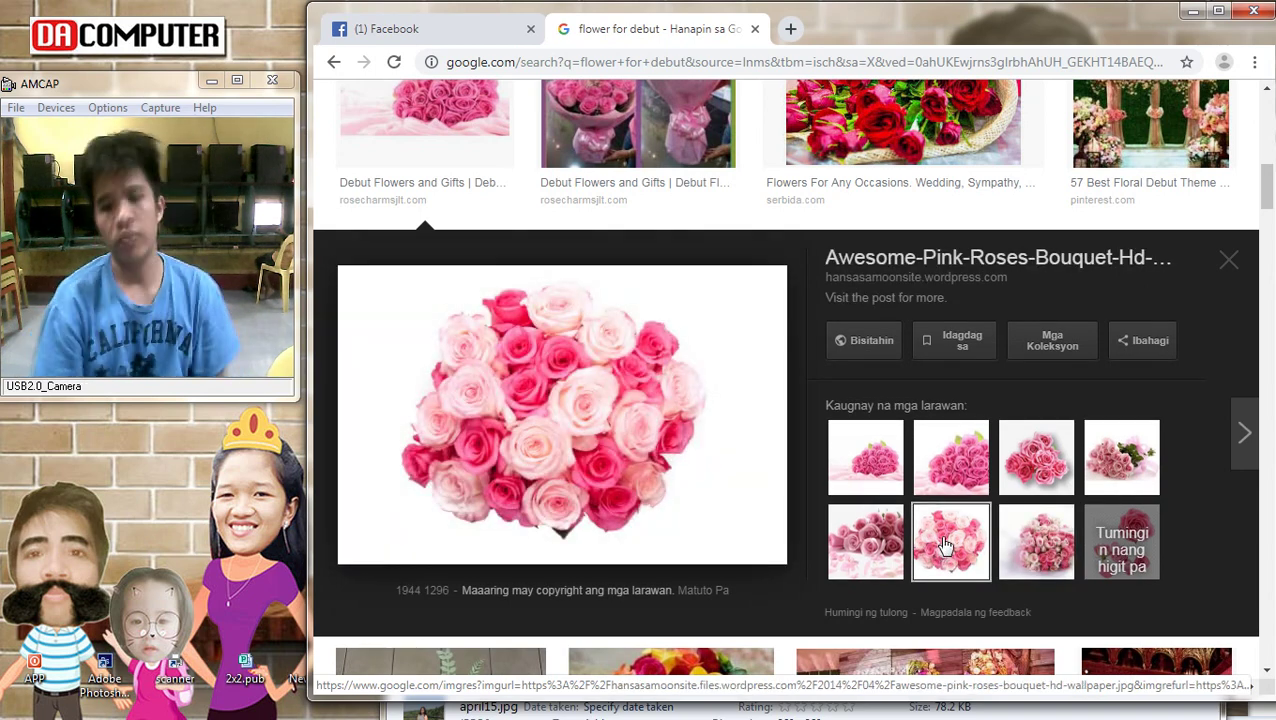
{"action": "right_click", "coordinate": [510, 372]}
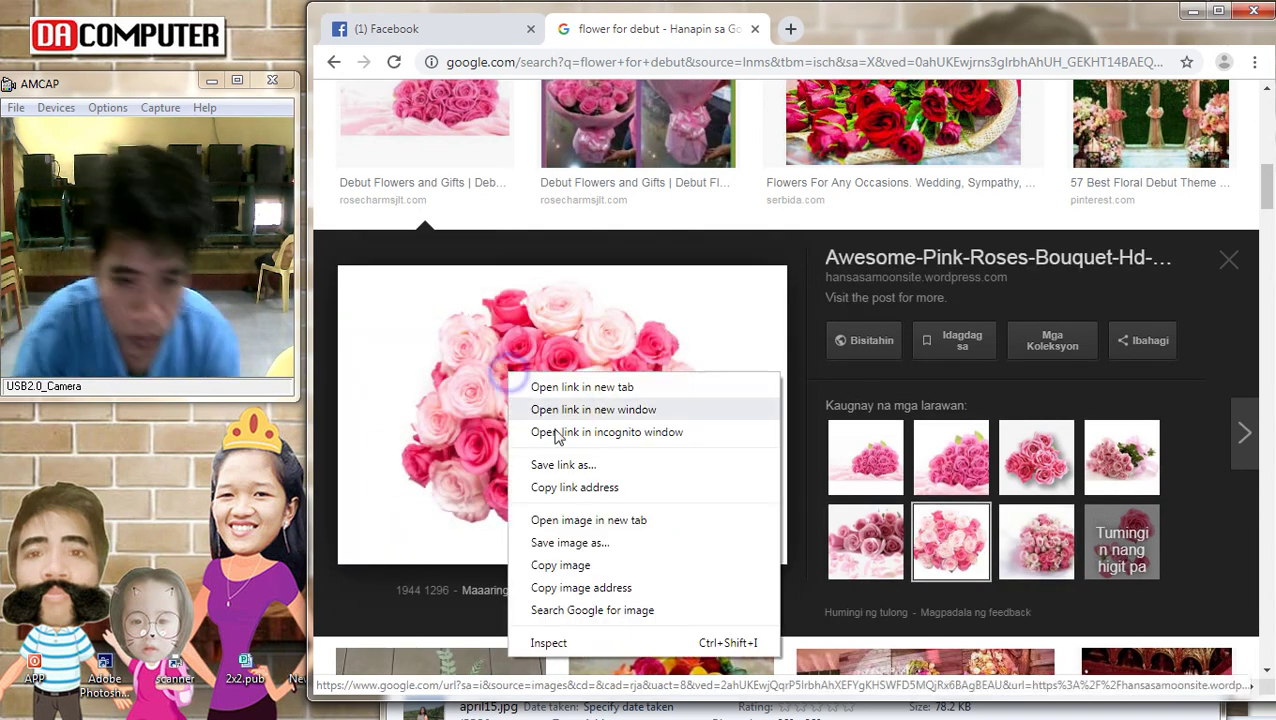
{"action": "left_click", "coordinate": [572, 543]}
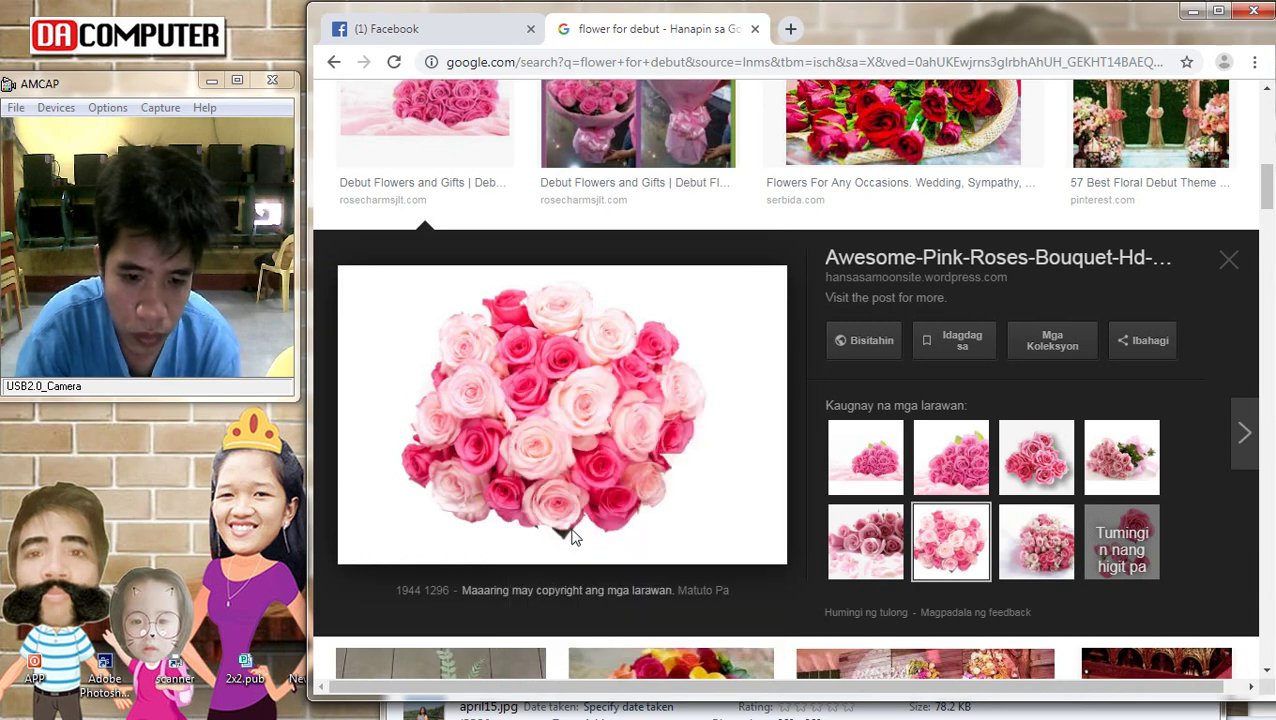
{"action": "key", "text": "Return"}
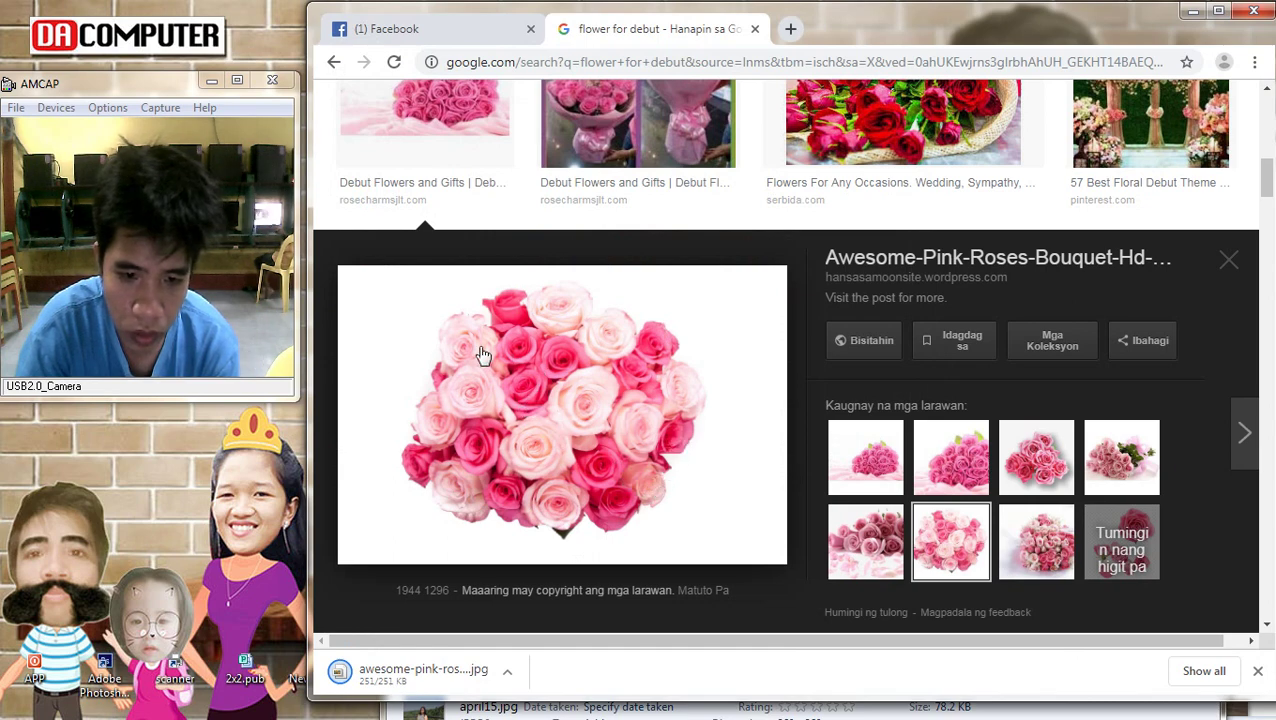
Look through pink roses and gerbera results, then copy the pink rose wallpaper image
{"action": "left_click", "coordinate": [1036, 457]}
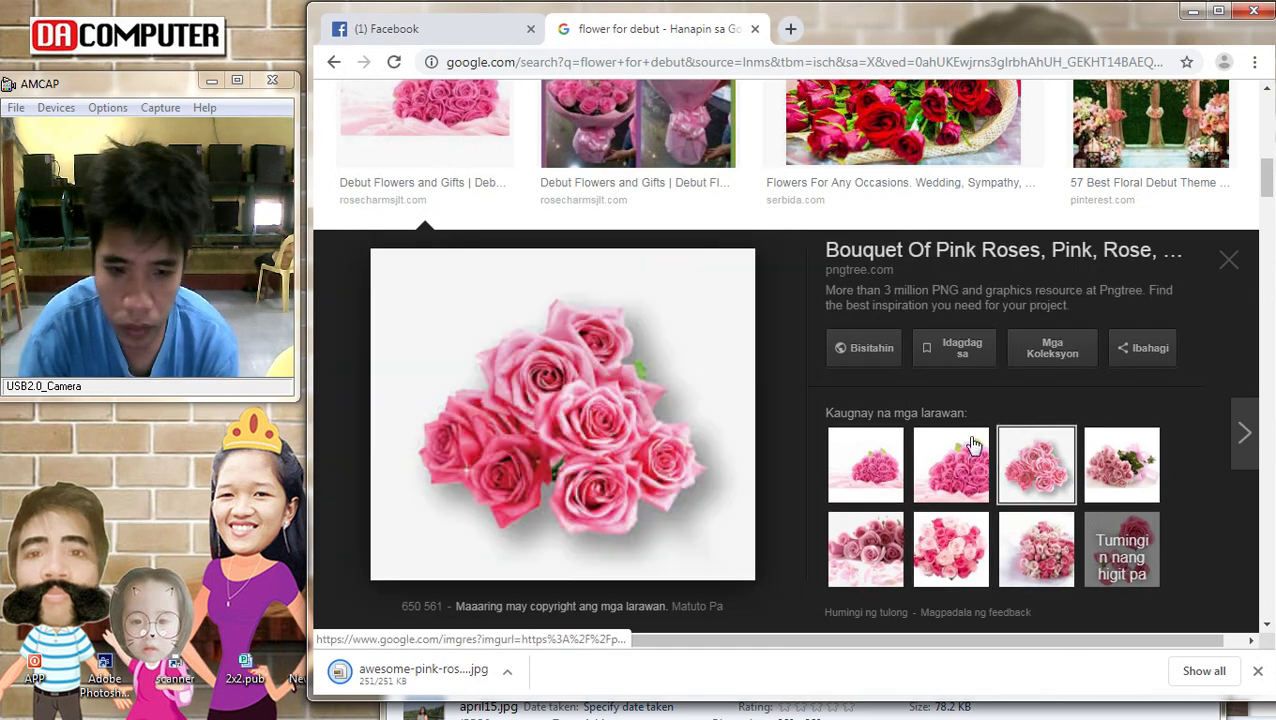
{"action": "scroll", "coordinate": [963, 441], "scroll_direction": "down", "scroll_amount": 4}
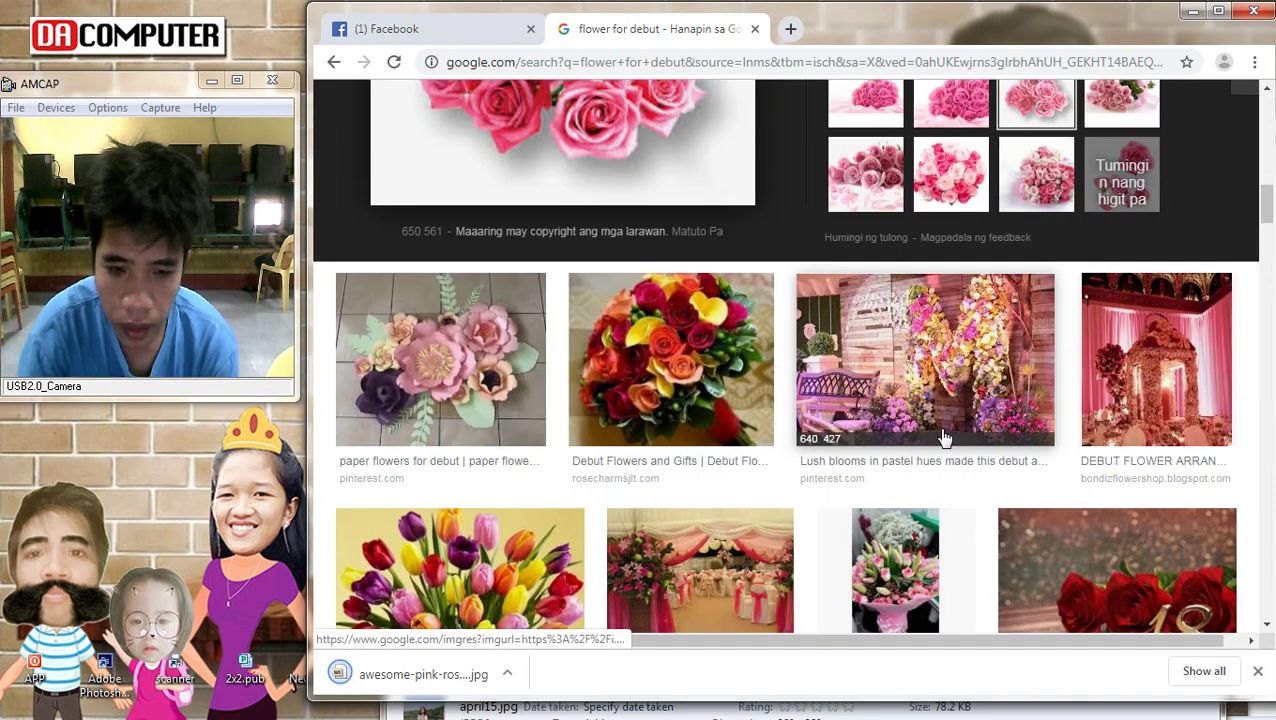
{"action": "scroll", "coordinate": [943, 437], "scroll_direction": "down", "scroll_amount": 4}
{"action": "left_click", "coordinate": [374, 400]}
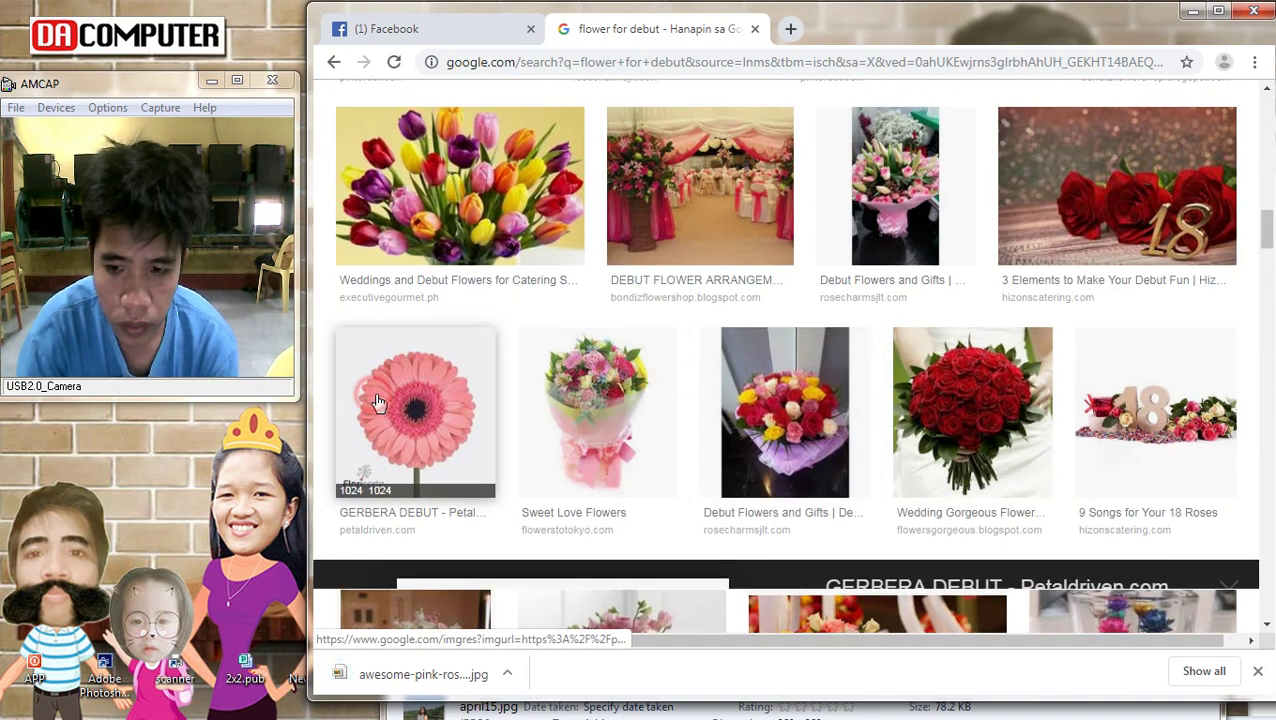
{"action": "left_click", "coordinate": [1034, 456]}
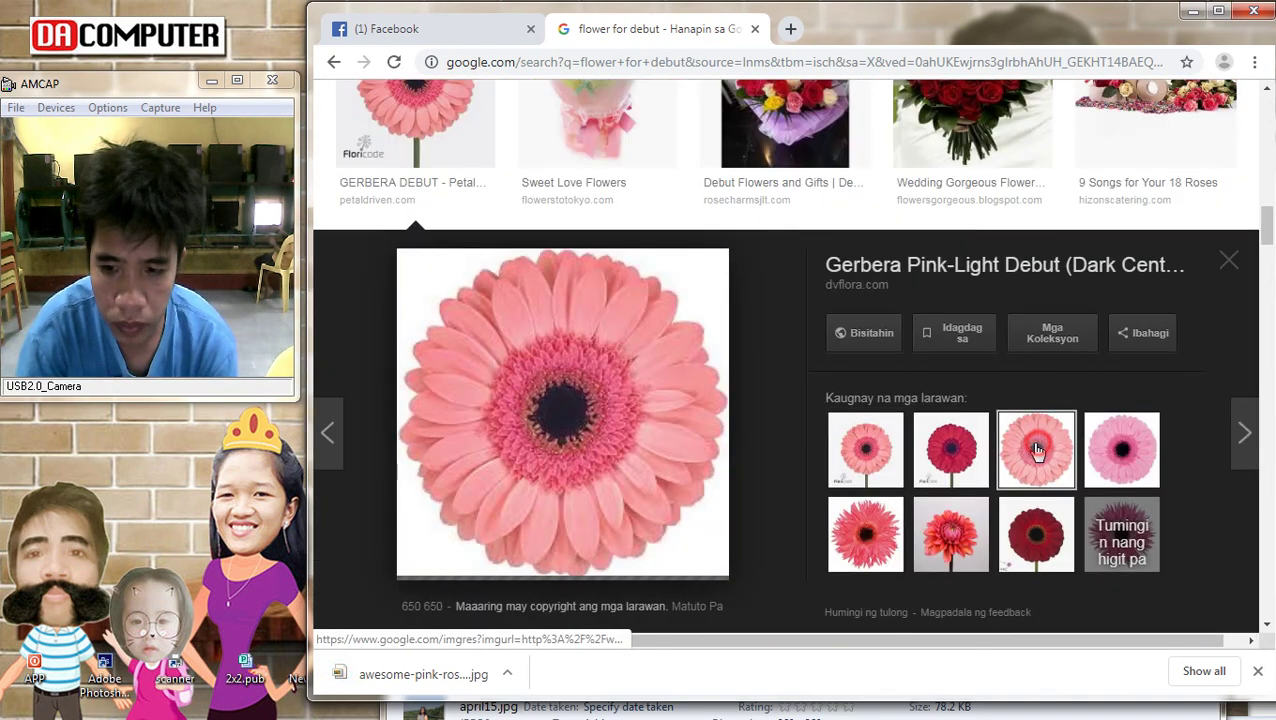
{"action": "scroll", "coordinate": [797, 464], "scroll_direction": "down", "scroll_amount": 4}
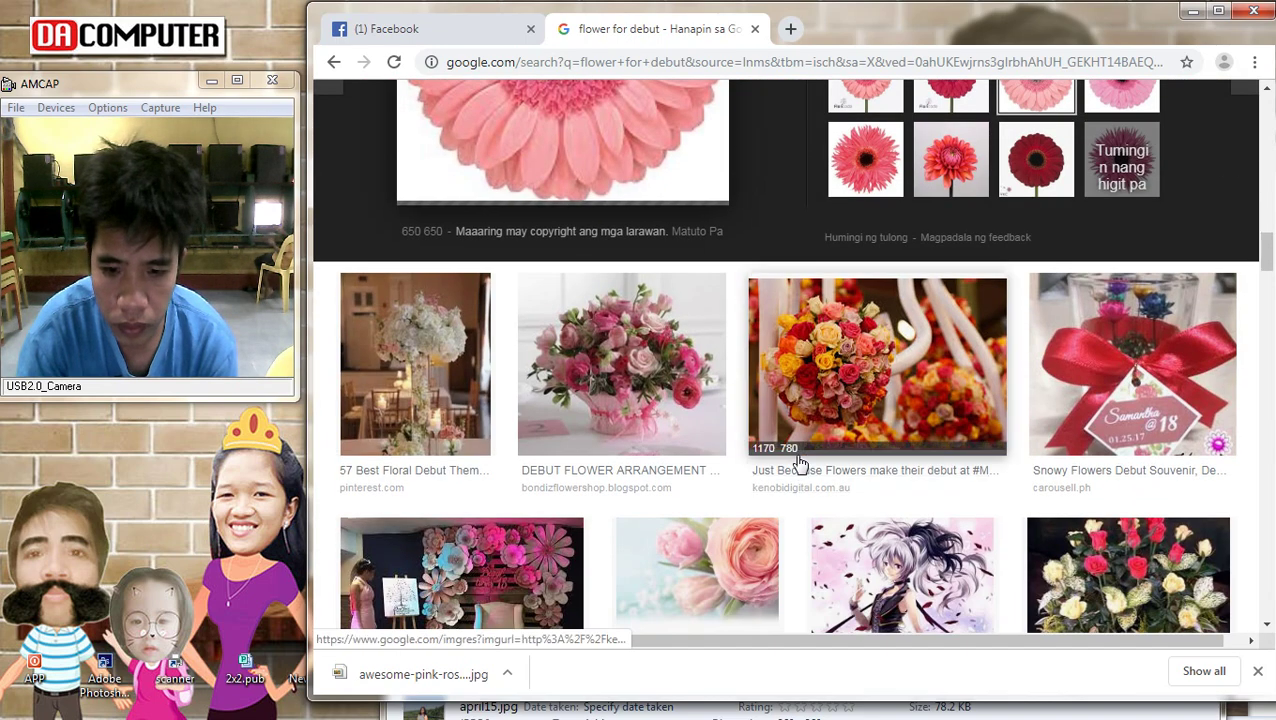
{"action": "scroll", "coordinate": [790, 460], "scroll_direction": "down", "scroll_amount": 3}
{"action": "left_click", "coordinate": [713, 311]}
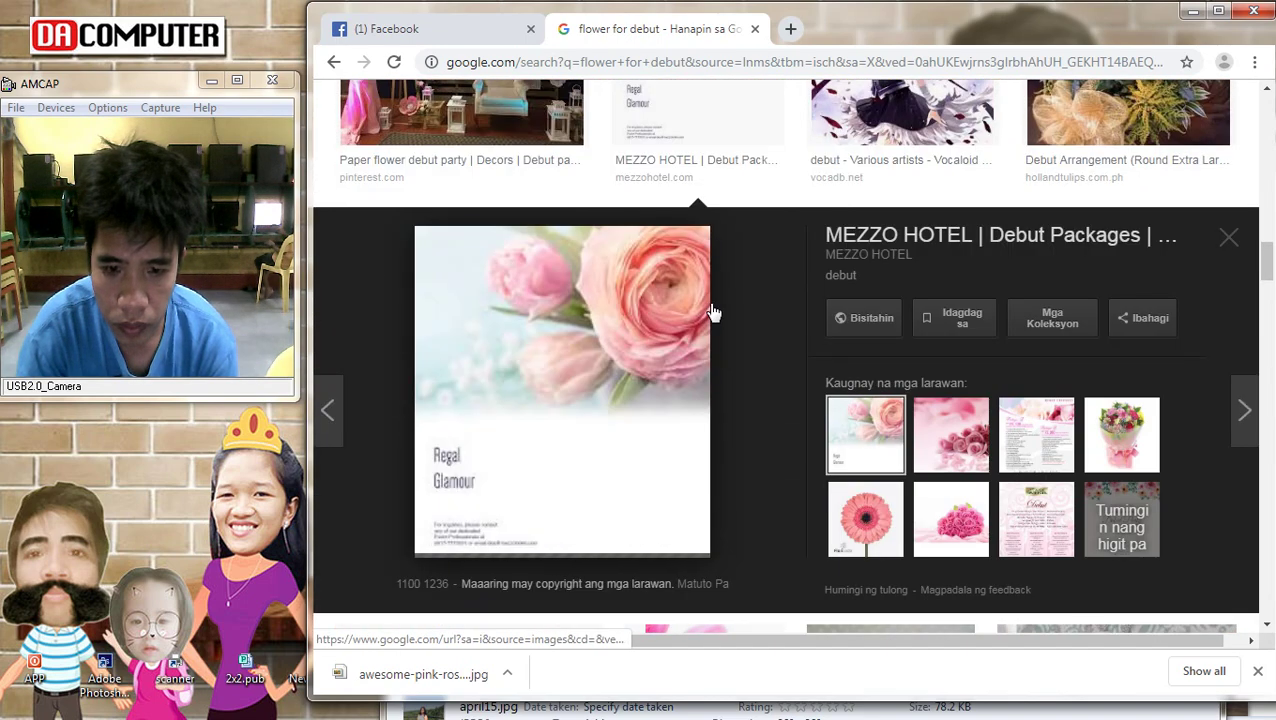
{"action": "left_click", "coordinate": [951, 434]}
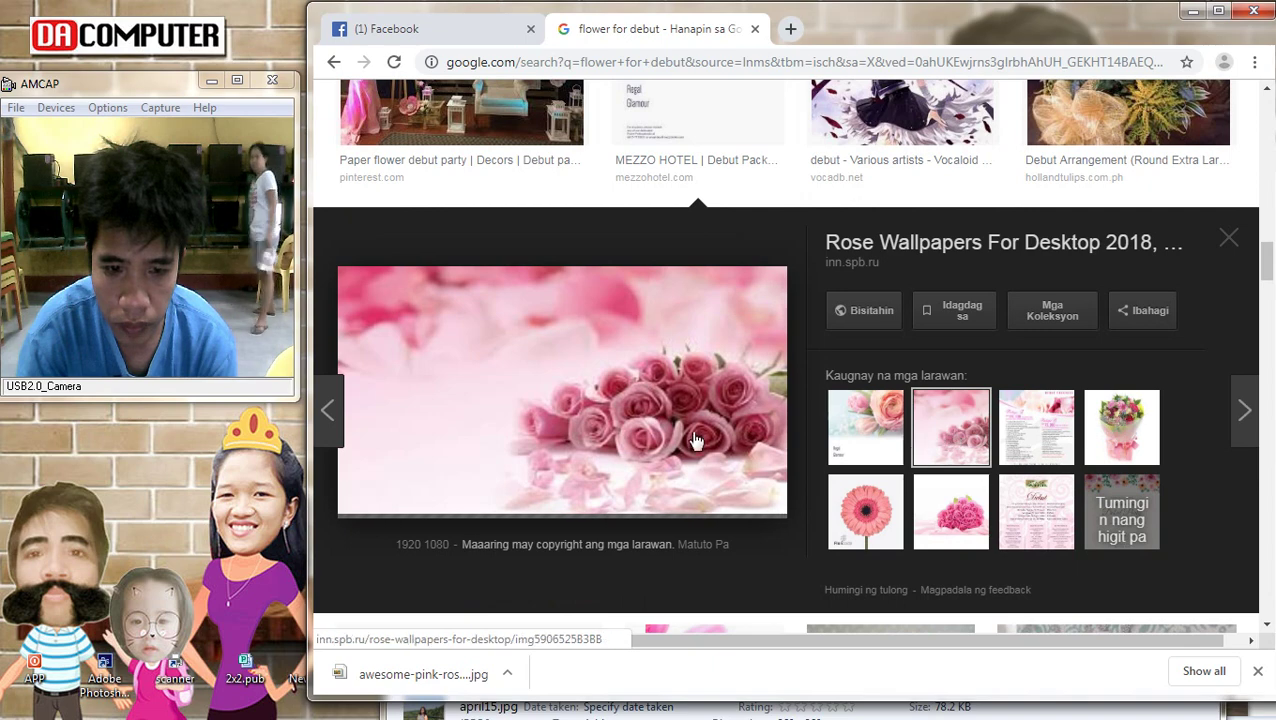
{"action": "right_click", "coordinate": [500, 325]}
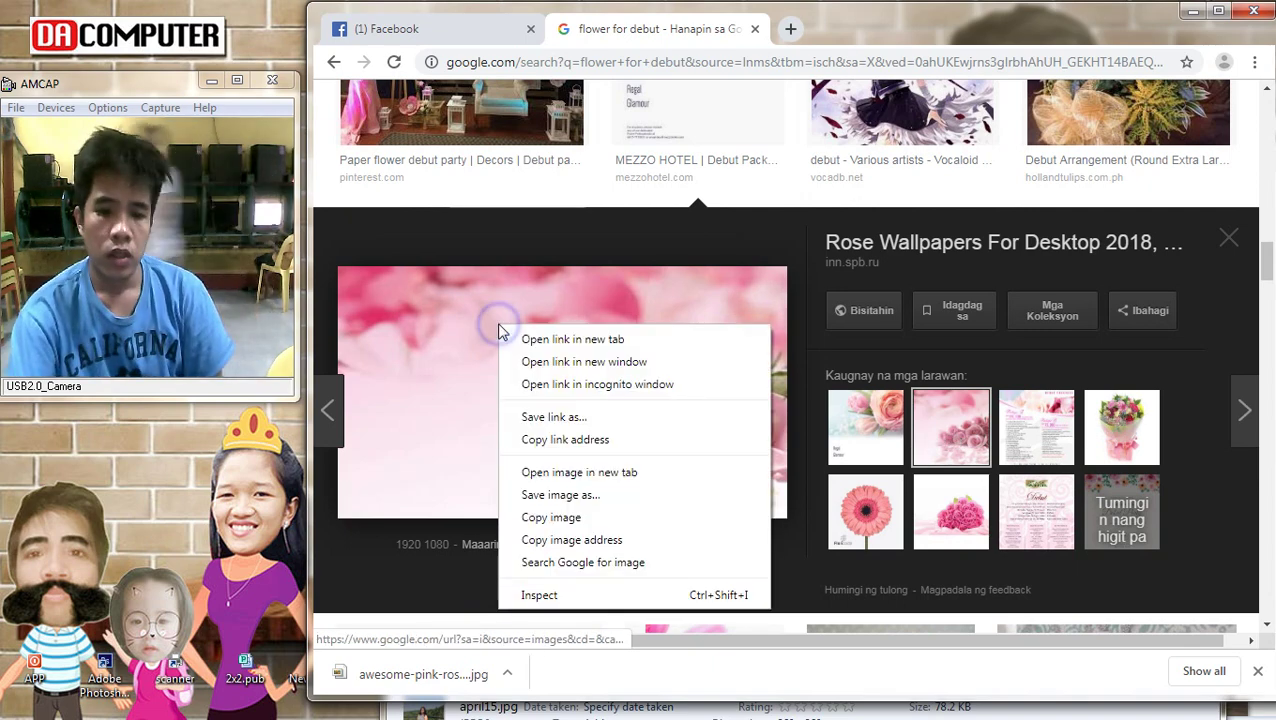
{"action": "left_click", "coordinate": [549, 517]}
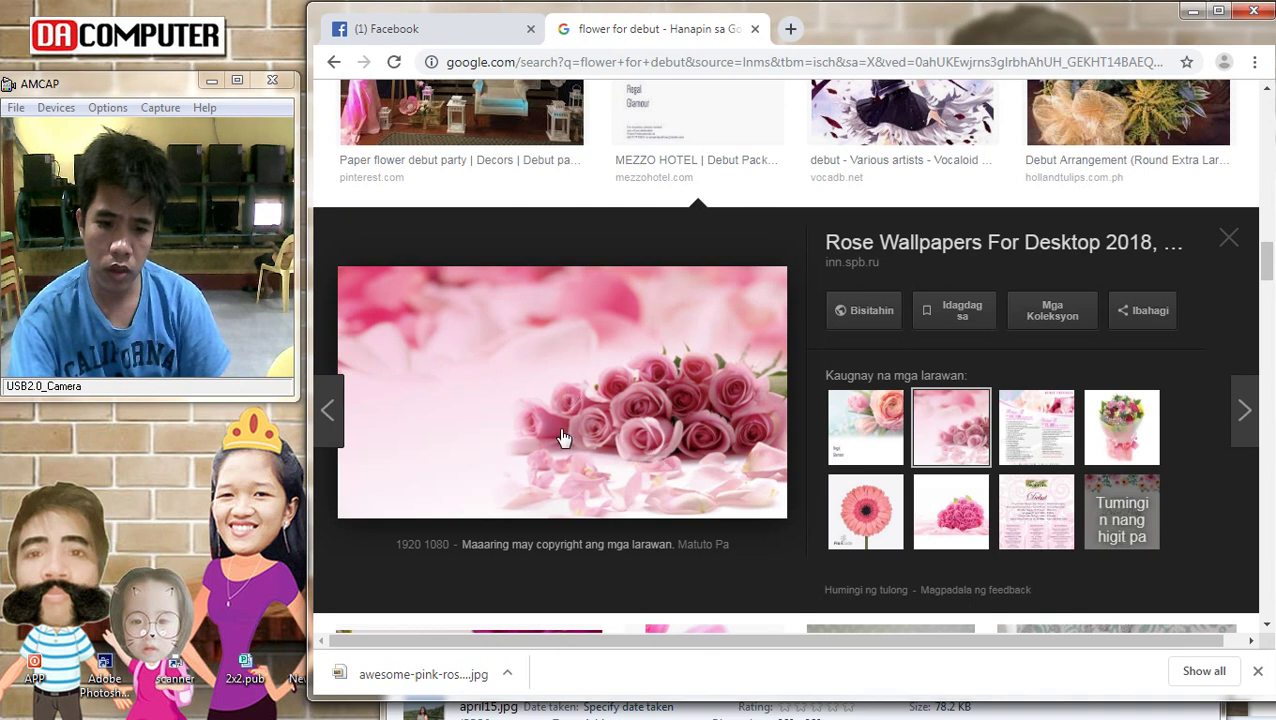
Preview the related pink bouquet and then the Sweet Love Flowers bouquet image
{"action": "left_click", "coordinate": [952, 522]}
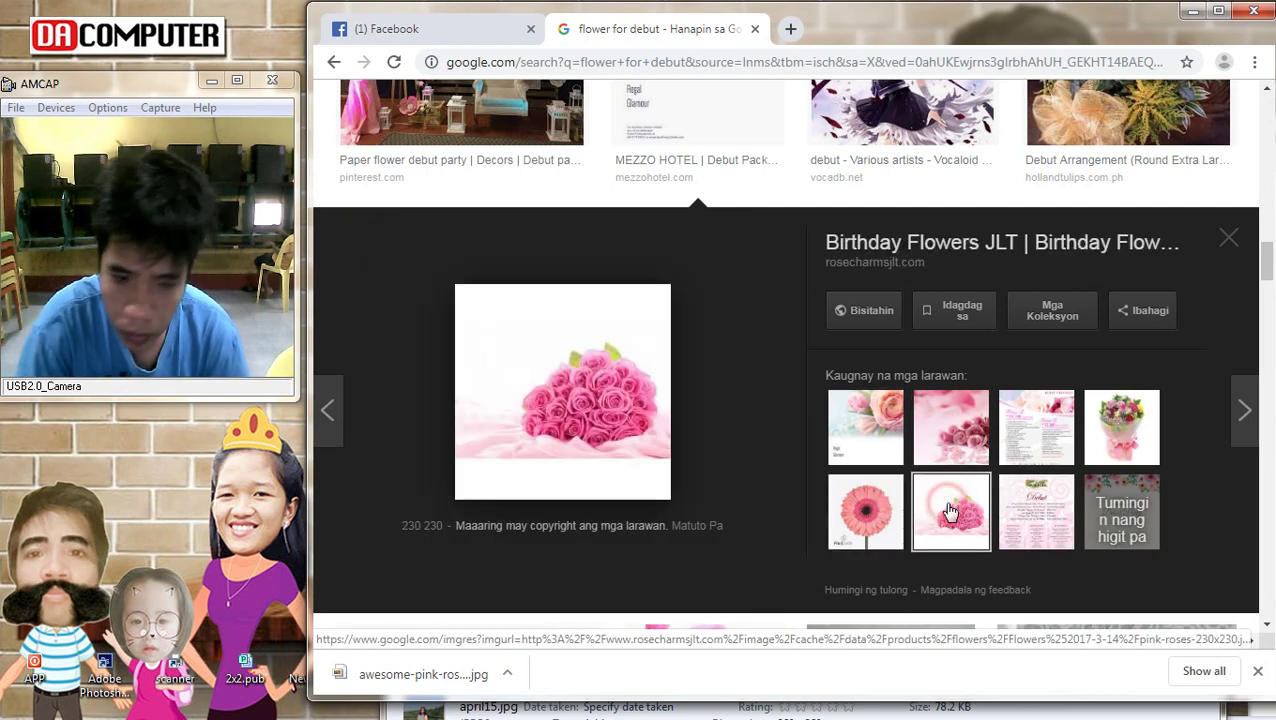
{"action": "left_click", "coordinate": [1147, 418]}
{"action": "scroll", "coordinate": [846, 600], "scroll_direction": "down", "scroll_amount": 4}
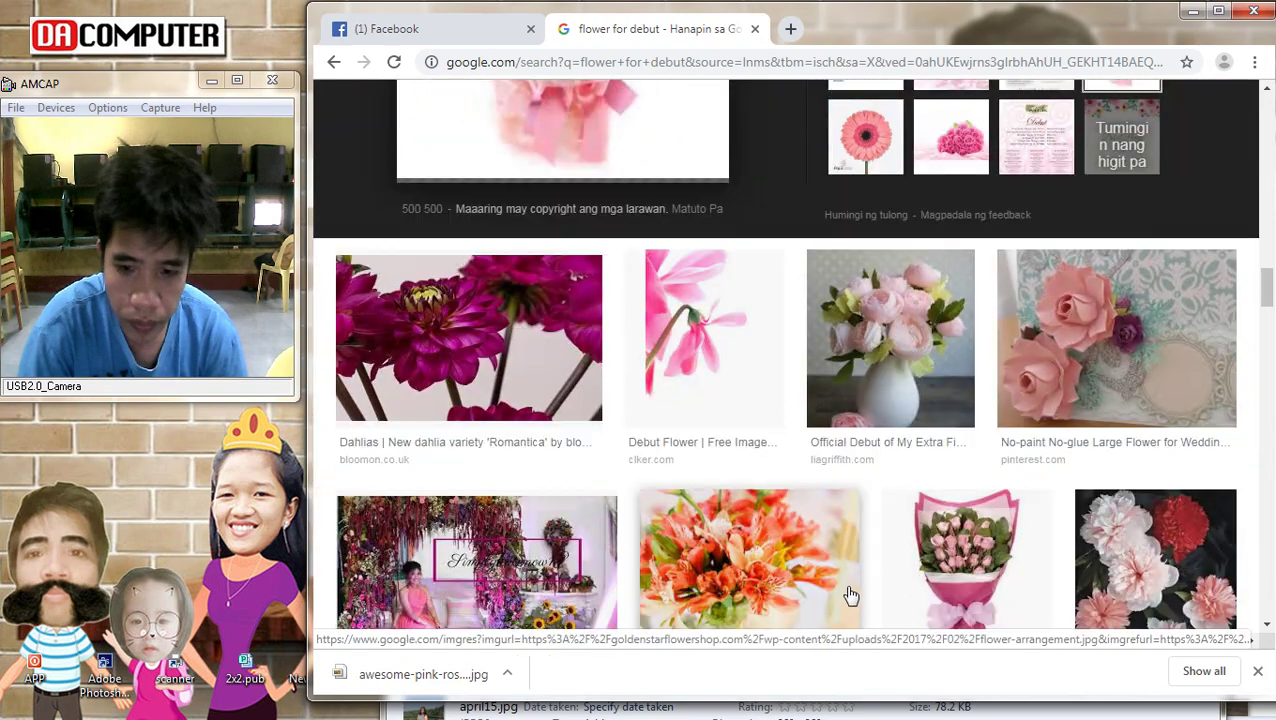
{"action": "scroll", "coordinate": [963, 553], "scroll_direction": "down", "scroll_amount": 3}
{"action": "scroll", "coordinate": [966, 545], "scroll_direction": "down", "scroll_amount": 3}
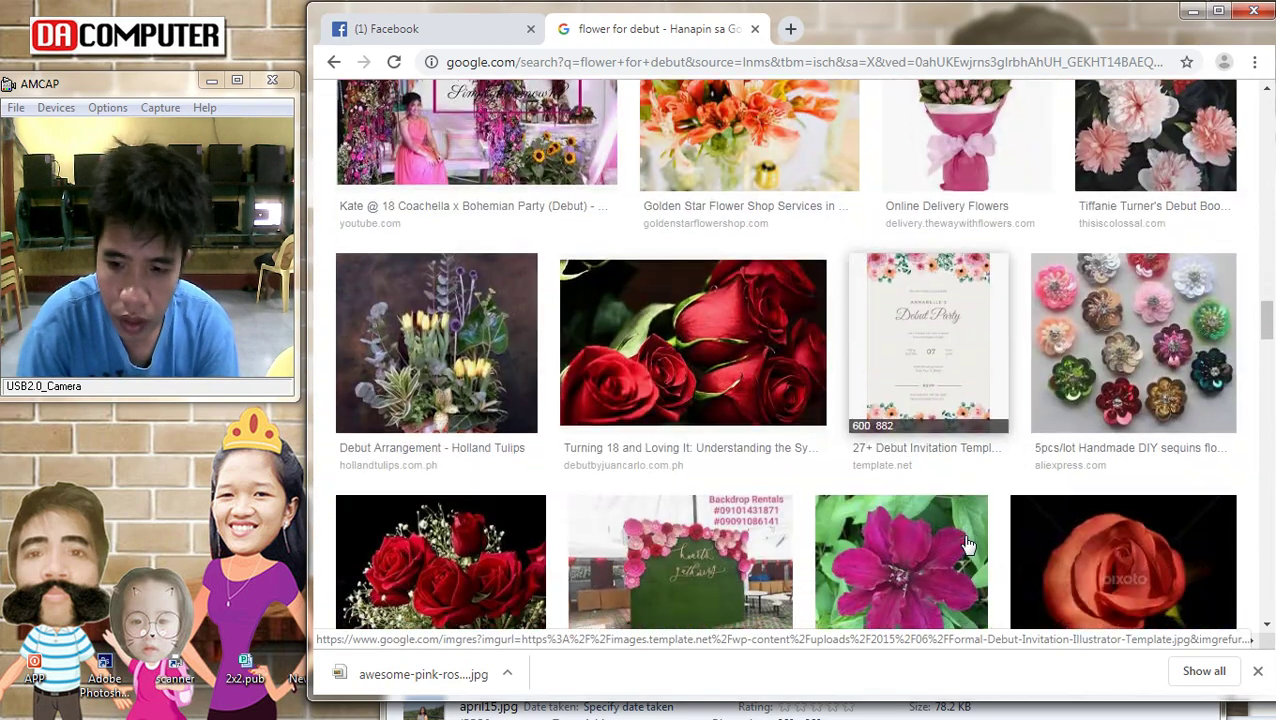
{"action": "scroll", "coordinate": [963, 430], "scroll_direction": "down", "scroll_amount": 3}
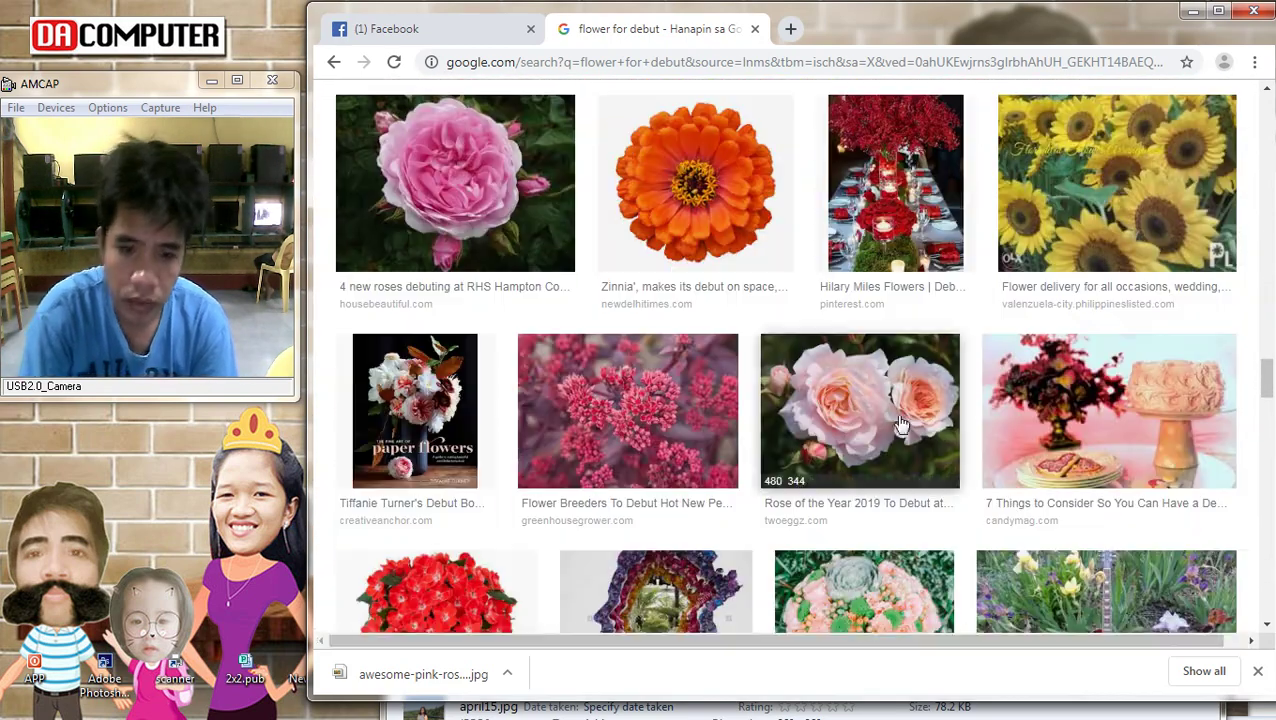
{"action": "scroll", "coordinate": [907, 420], "scroll_direction": "down", "scroll_amount": 4}
{"action": "scroll", "coordinate": [907, 420], "scroll_direction": "down", "scroll_amount": 4}
{"action": "scroll", "coordinate": [918, 330], "scroll_direction": "up", "scroll_amount": 6}
{"action": "scroll", "coordinate": [700, 560], "scroll_direction": "down", "scroll_amount": 8}
{"action": "scroll", "coordinate": [876, 466], "scroll_direction": "up", "scroll_amount": 9}
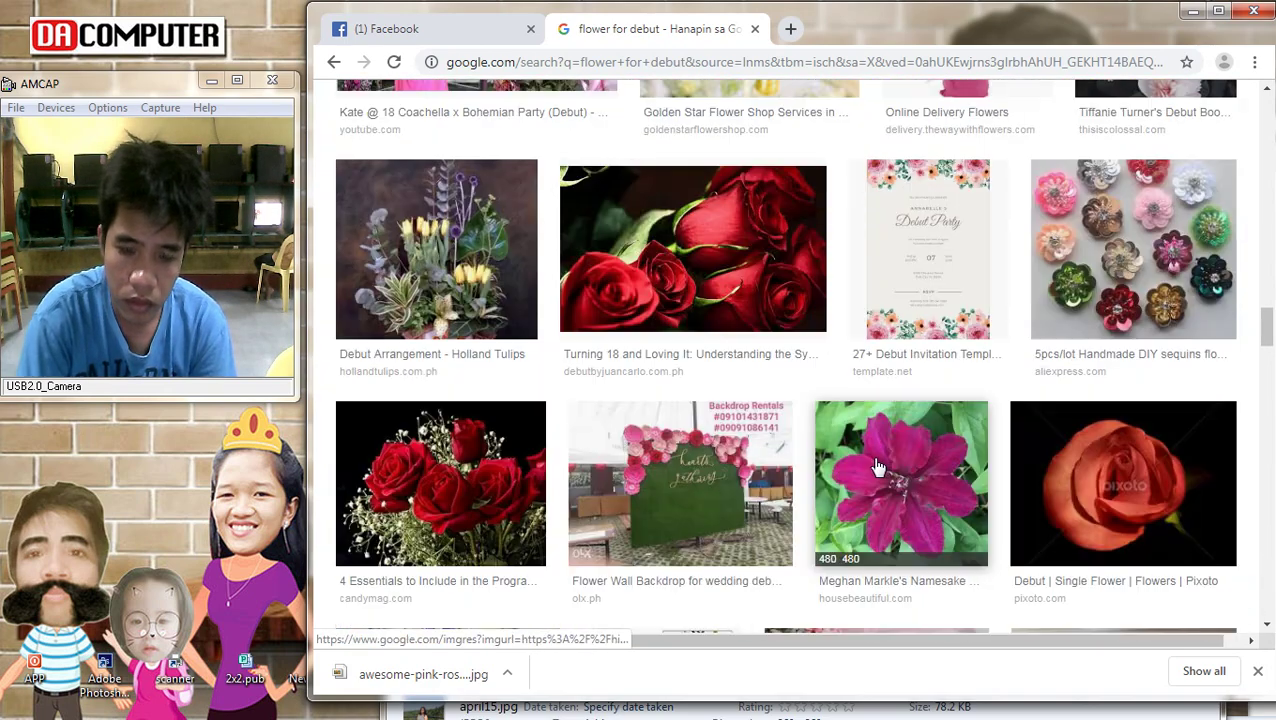
{"action": "scroll", "coordinate": [877, 464], "scroll_direction": "up", "scroll_amount": 3}
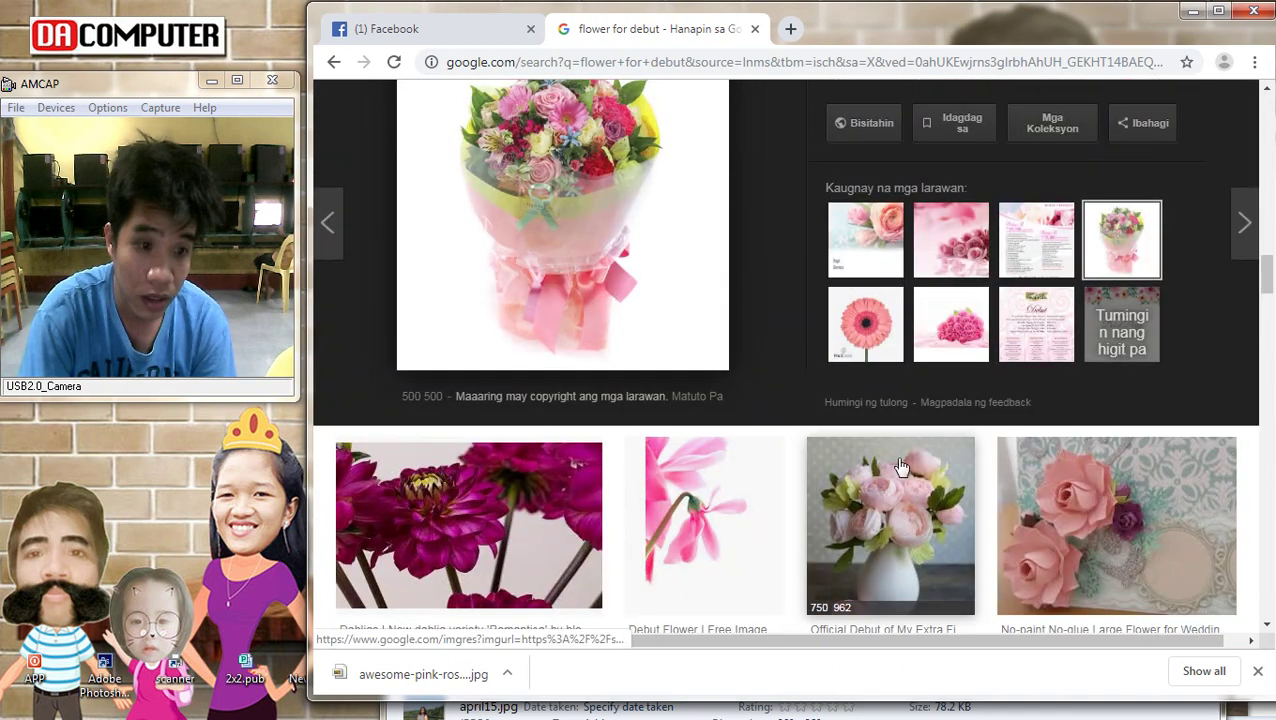
Save the Sweet Love Flowers bouquet image into the april photos folder
{"action": "mouse_move", "coordinate": [1258, 645]}
{"action": "left_click", "coordinate": [1237, 616]}
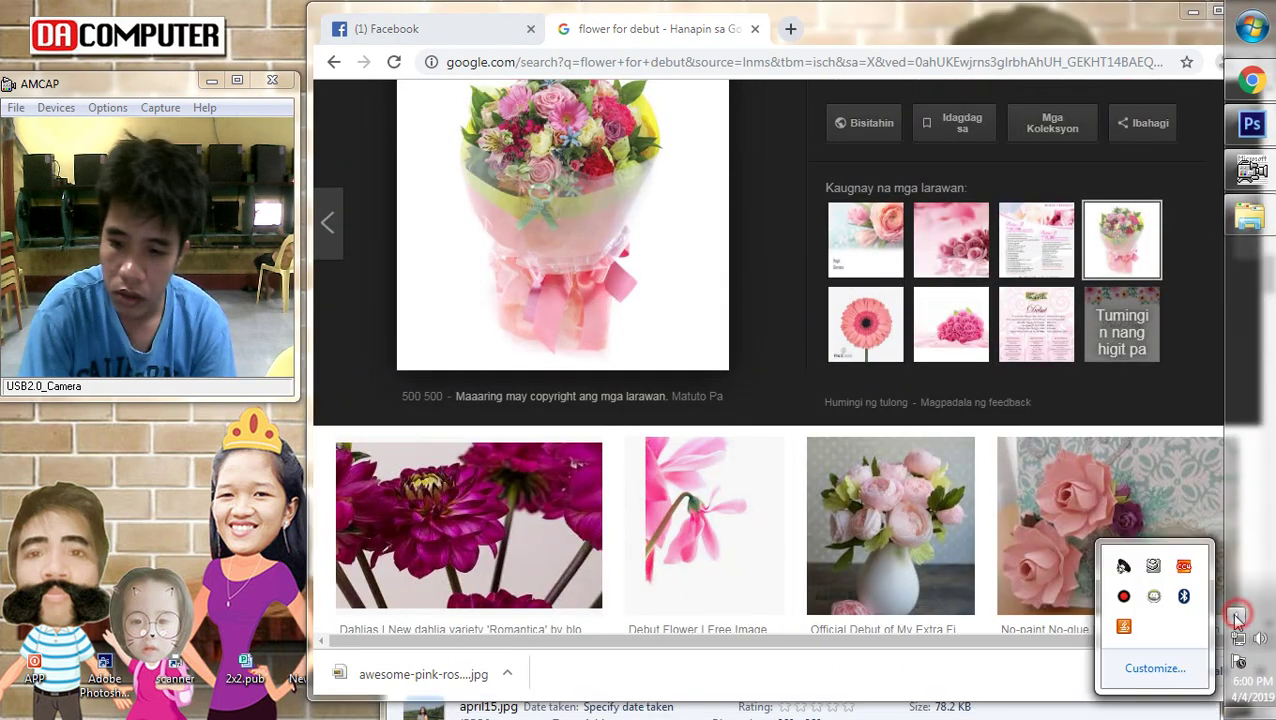
{"action": "left_click", "coordinate": [913, 140]}
{"action": "scroll", "coordinate": [712, 365], "scroll_direction": "up", "scroll_amount": 2}
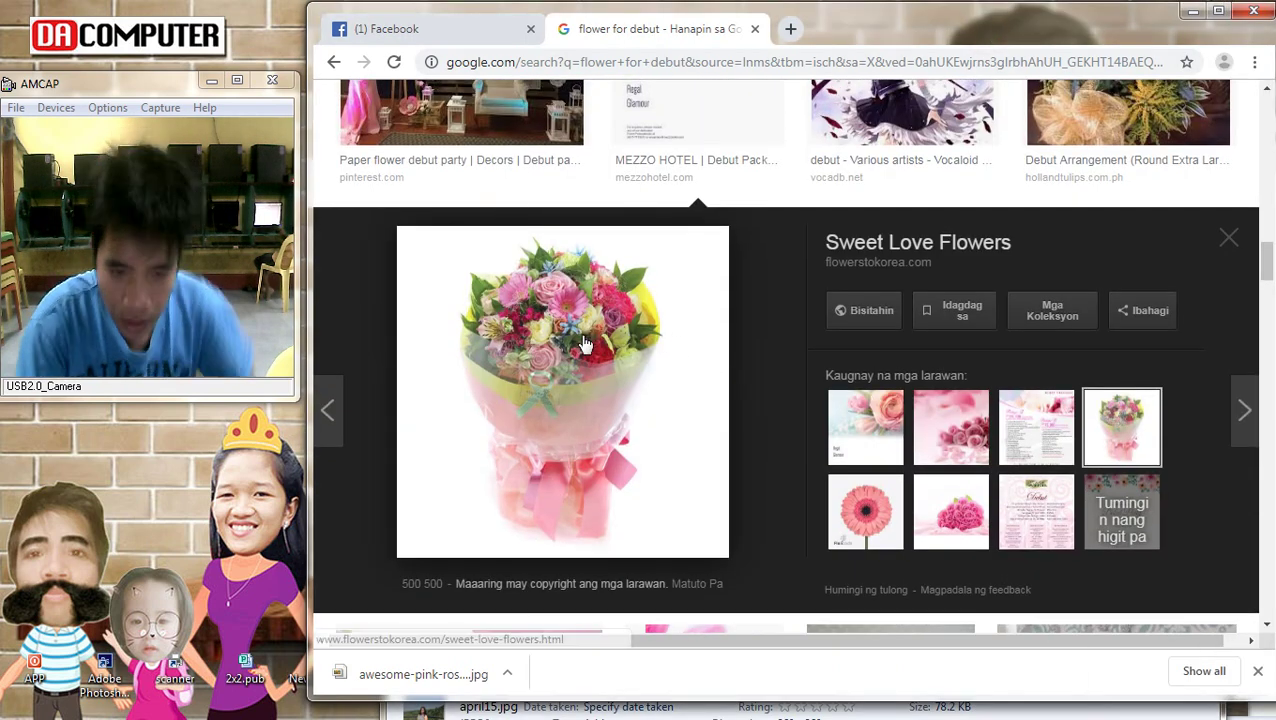
{"action": "right_click", "coordinate": [562, 320]}
{"action": "left_click", "coordinate": [650, 488]}
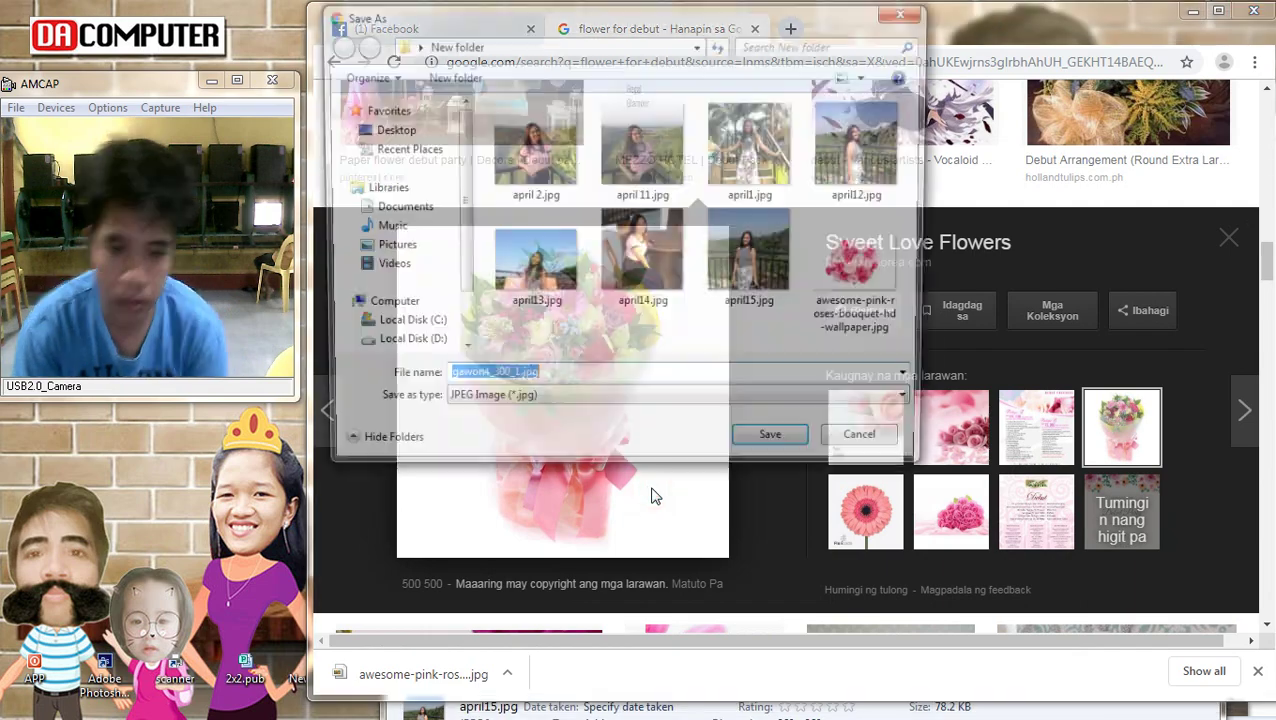
{"action": "left_click", "coordinate": [740, 447]}
{"action": "key", "text": "Escape"}
{"action": "scroll", "coordinate": [712, 313], "scroll_direction": "up", "scroll_amount": 4}
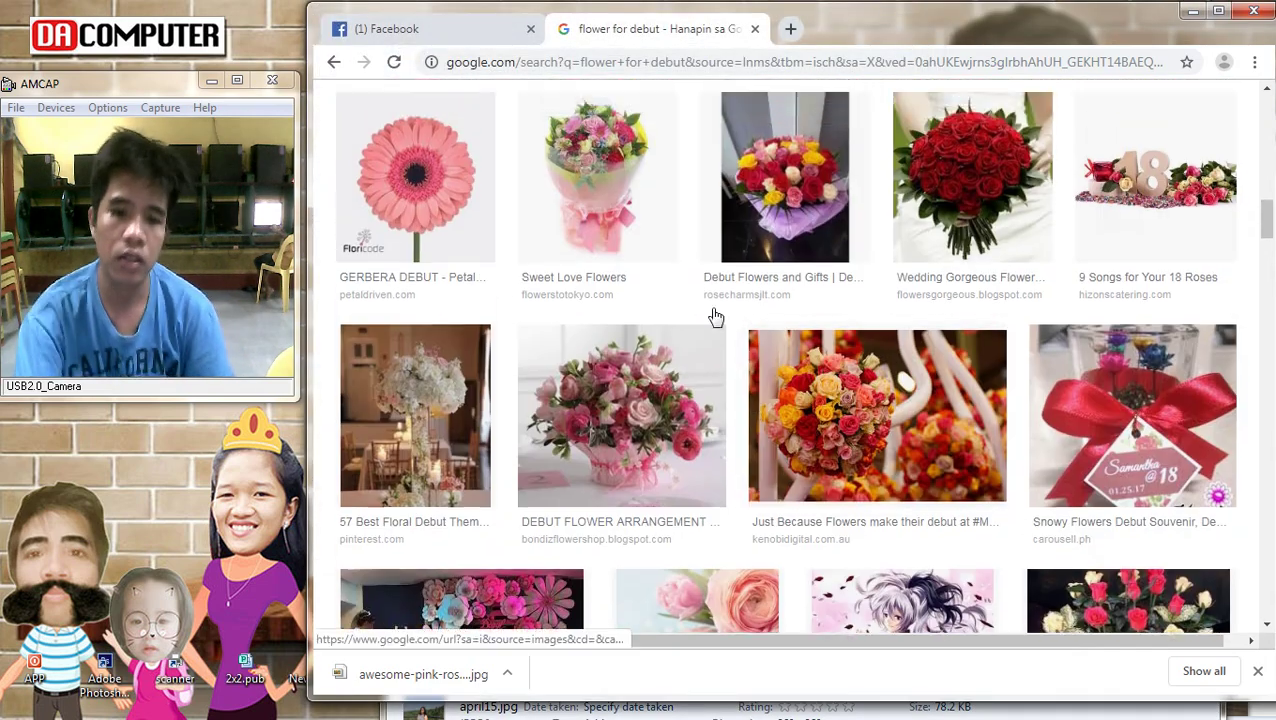
{"action": "scroll", "coordinate": [683, 327], "scroll_direction": "down", "scroll_amount": 3}
{"action": "scroll", "coordinate": [675, 356], "scroll_direction": "up", "scroll_amount": 10}
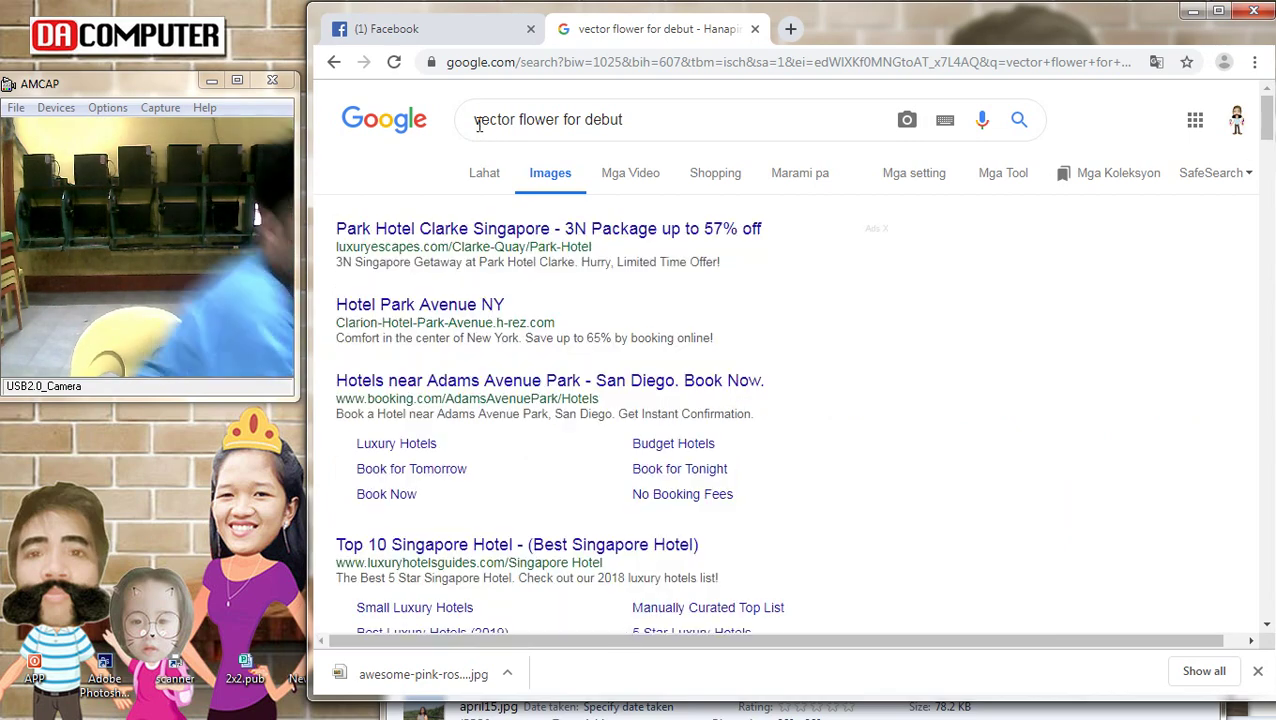
Scroll the 'vector flower for debut' results and preview the pink butterfly floral tree image
{"action": "scroll", "coordinate": [507, 225], "scroll_direction": "down", "scroll_amount": 9}
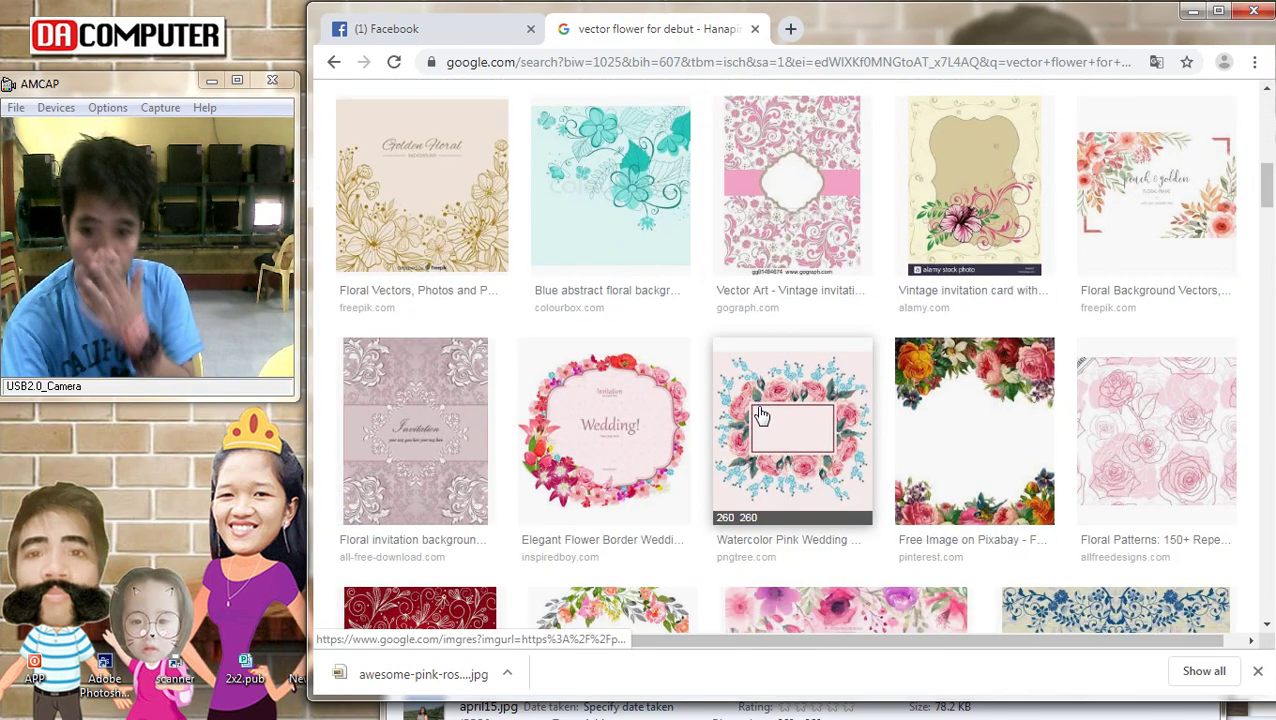
{"action": "scroll", "coordinate": [758, 412], "scroll_direction": "down", "scroll_amount": 4}
{"action": "scroll", "coordinate": [755, 418], "scroll_direction": "up", "scroll_amount": 2}
{"action": "scroll", "coordinate": [755, 418], "scroll_direction": "down", "scroll_amount": 4}
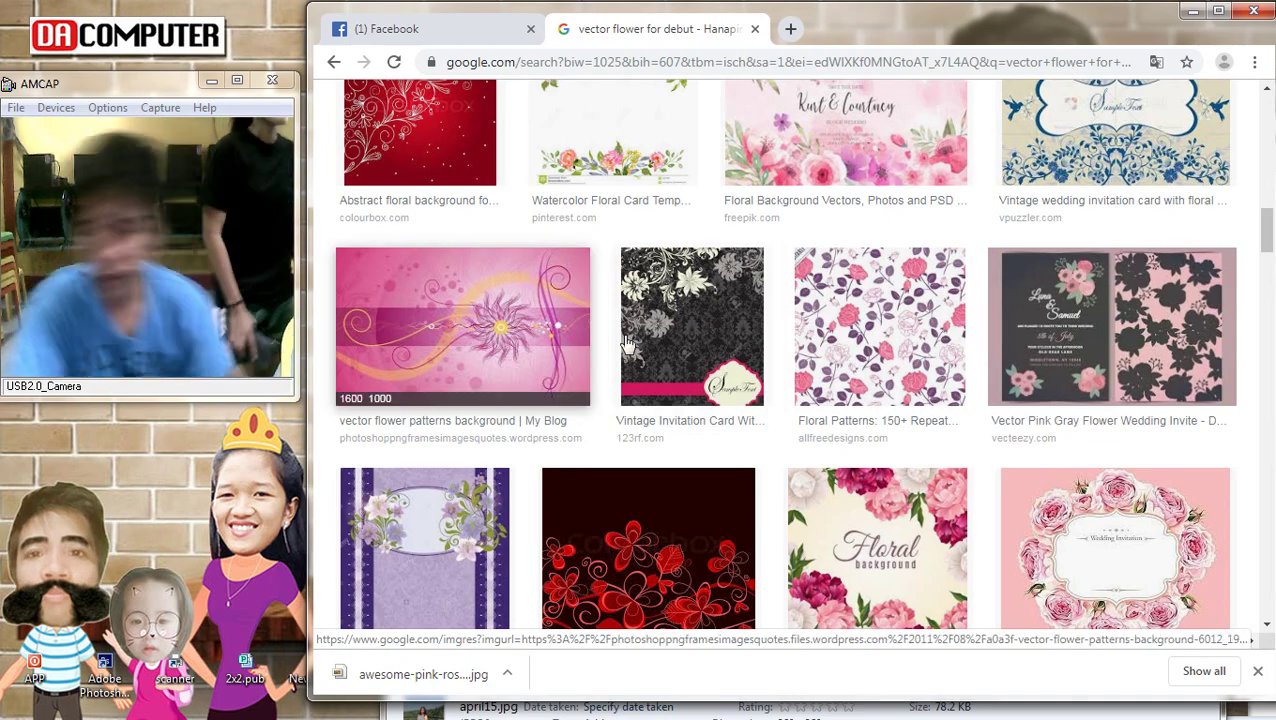
{"action": "scroll", "coordinate": [870, 520], "scroll_direction": "down", "scroll_amount": 4}
{"action": "scroll", "coordinate": [871, 531], "scroll_direction": "down", "scroll_amount": 5}
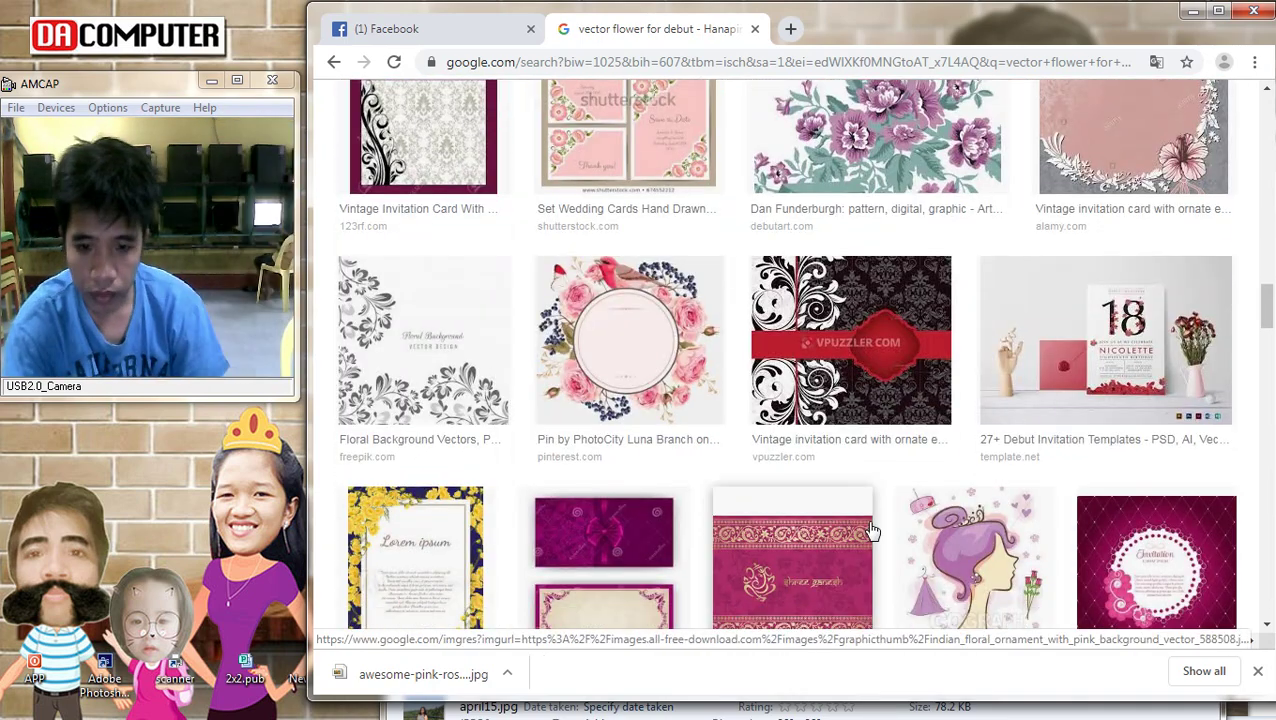
{"action": "scroll", "coordinate": [871, 531], "scroll_direction": "down", "scroll_amount": 4}
{"action": "scroll", "coordinate": [871, 525], "scroll_direction": "down", "scroll_amount": 4}
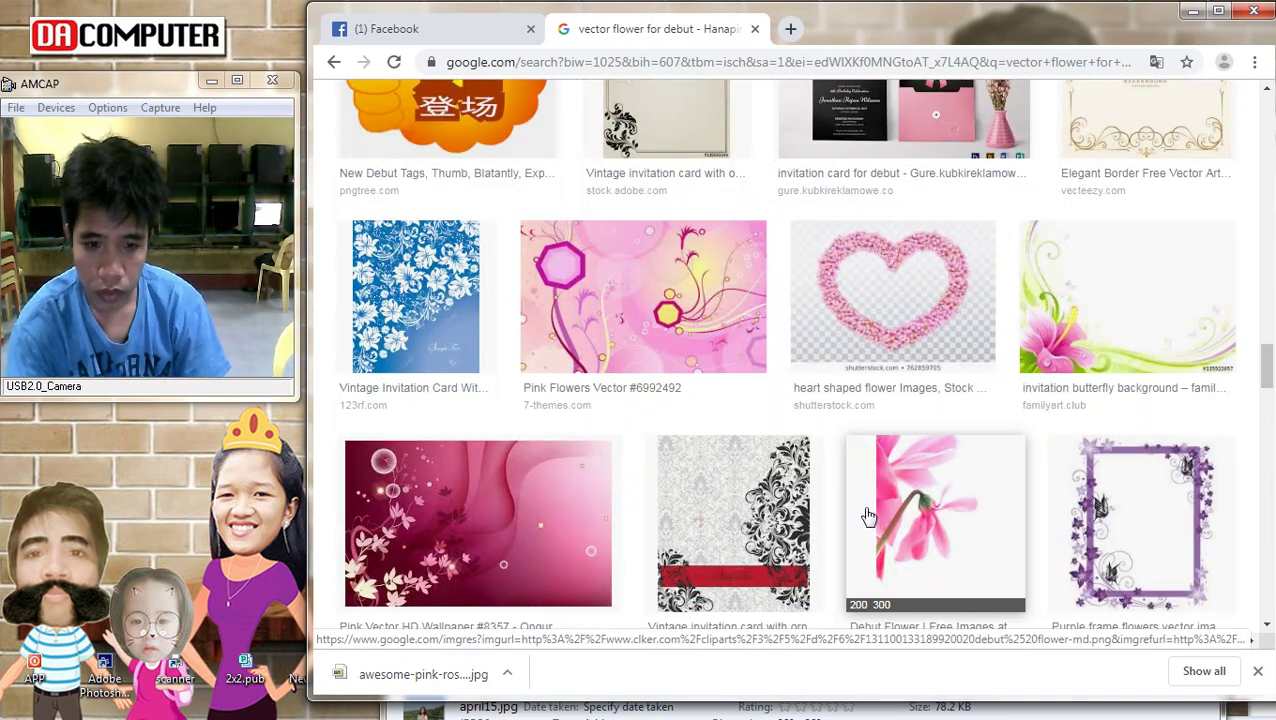
{"action": "left_click", "coordinate": [686, 340]}
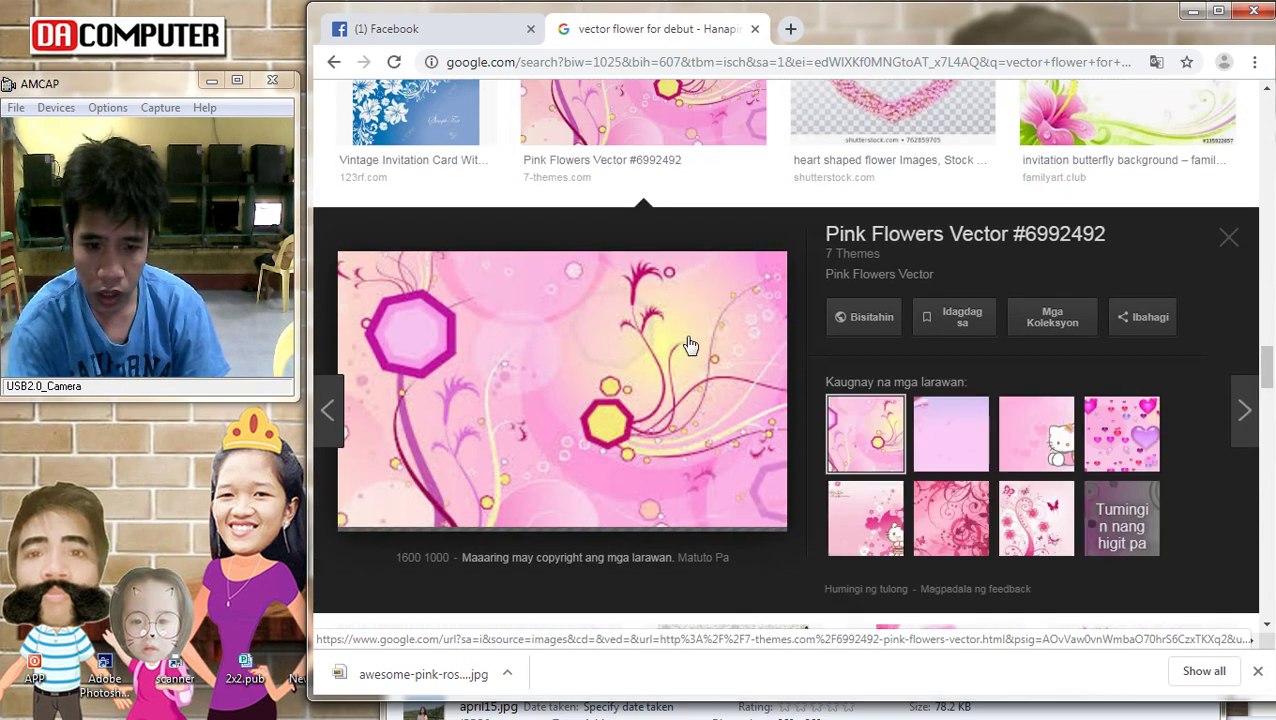
{"action": "left_click", "coordinate": [1030, 515]}
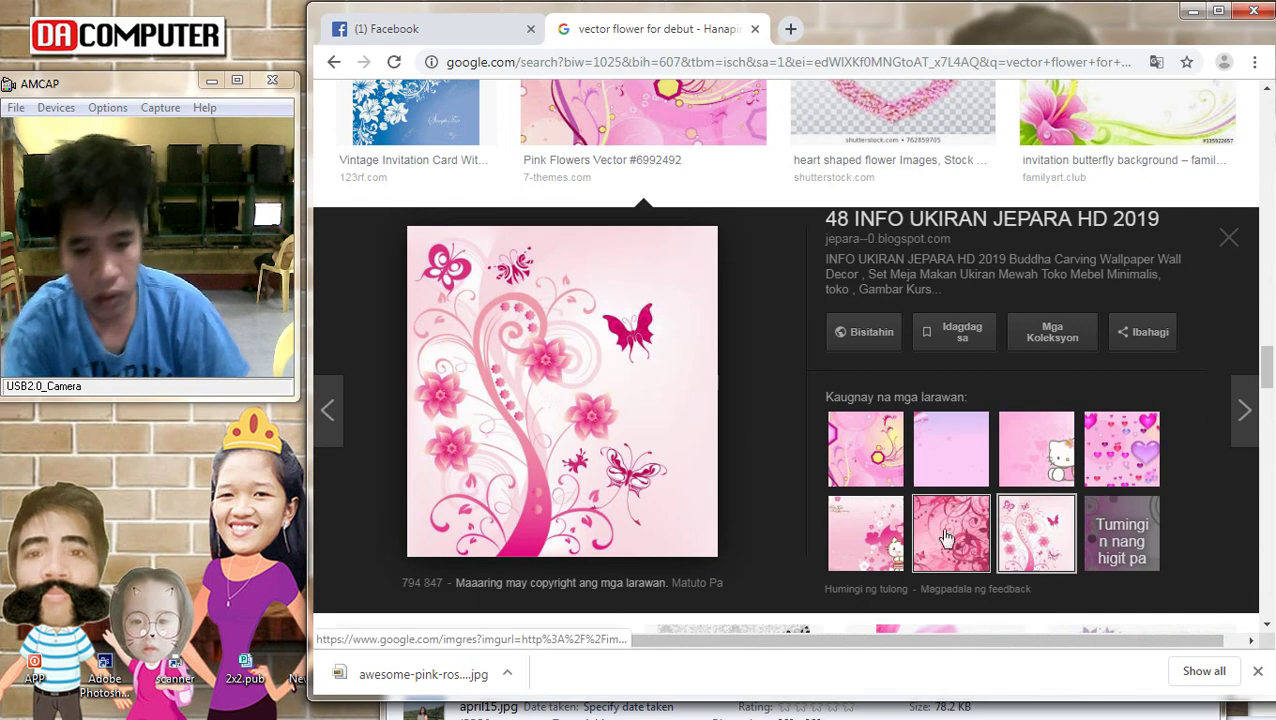
Copy the pink butterfly floral tree image, copying it again after a quick look at Photoshop
{"action": "right_click", "coordinate": [567, 365]}
{"action": "left_click", "coordinate": [632, 544]}
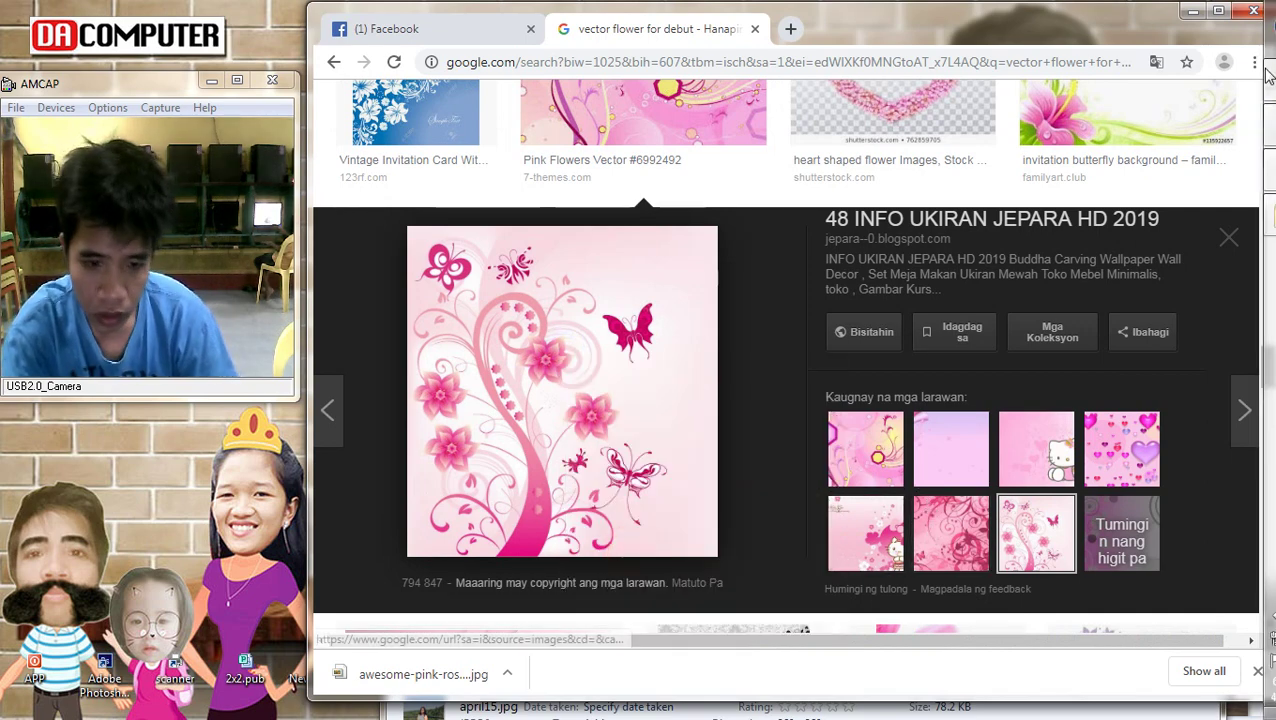
{"action": "left_click", "coordinate": [1260, 138]}
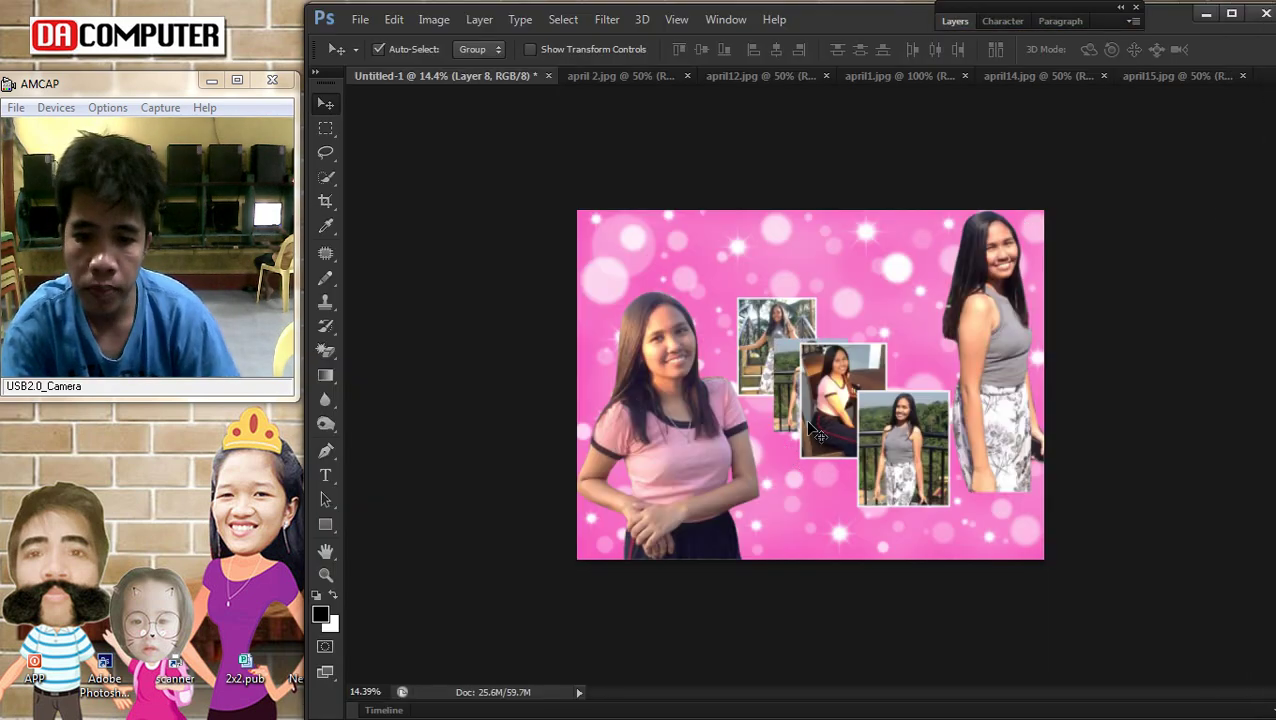
{"action": "left_click", "coordinate": [1262, 88]}
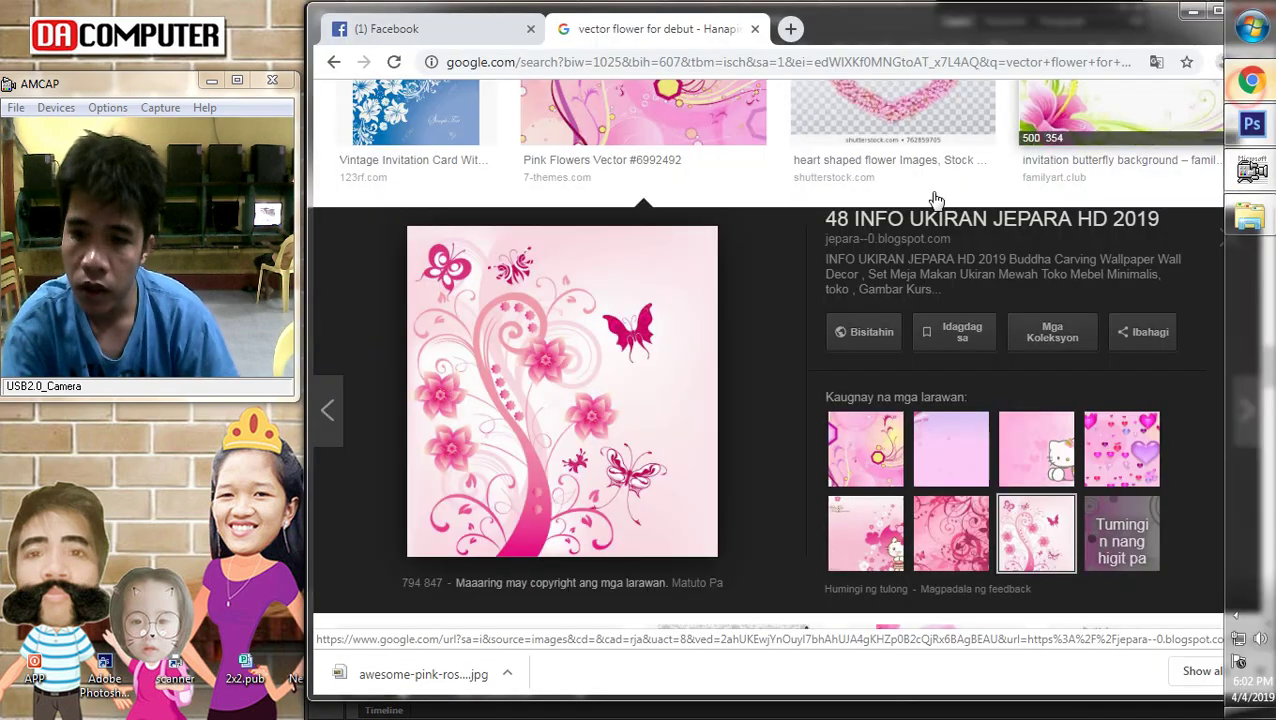
{"action": "right_click", "coordinate": [486, 350]}
{"action": "left_click", "coordinate": [522, 540]}
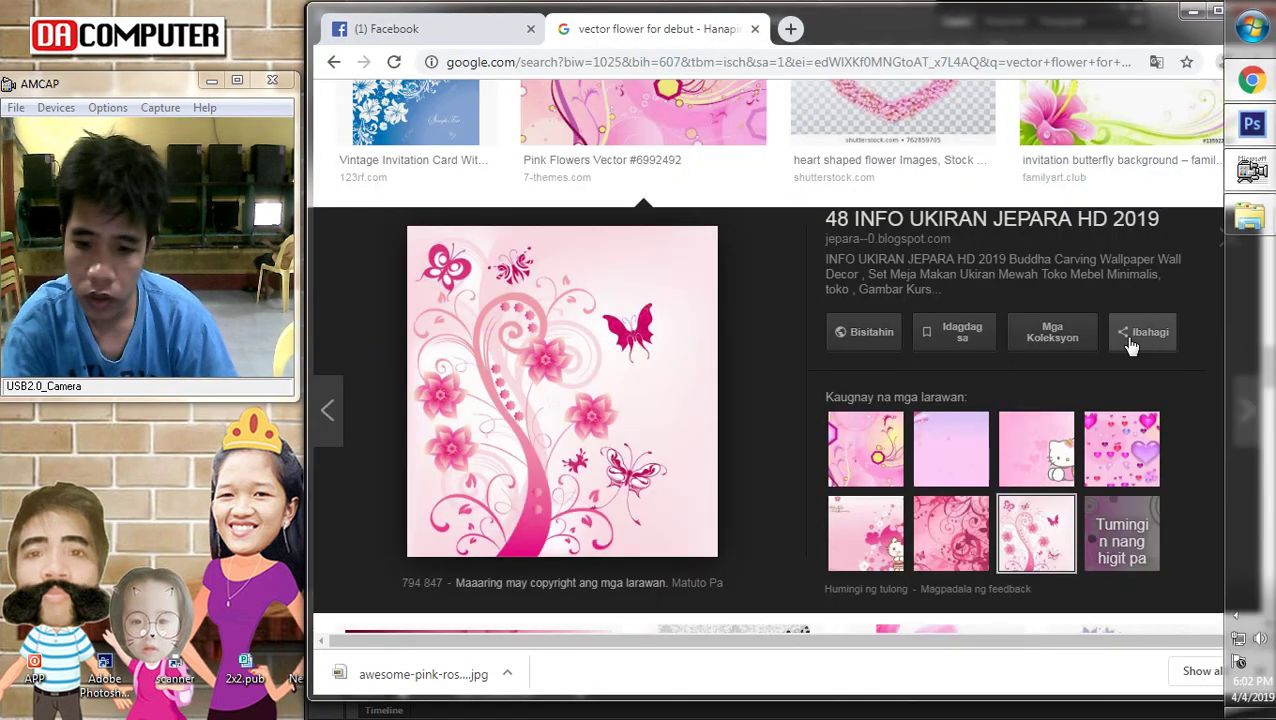
Paste the floral image into the collage, scale it to about 215%, and shift it right
{"action": "mouse_move", "coordinate": [1270, 170]}
{"action": "left_click", "coordinate": [1260, 138]}
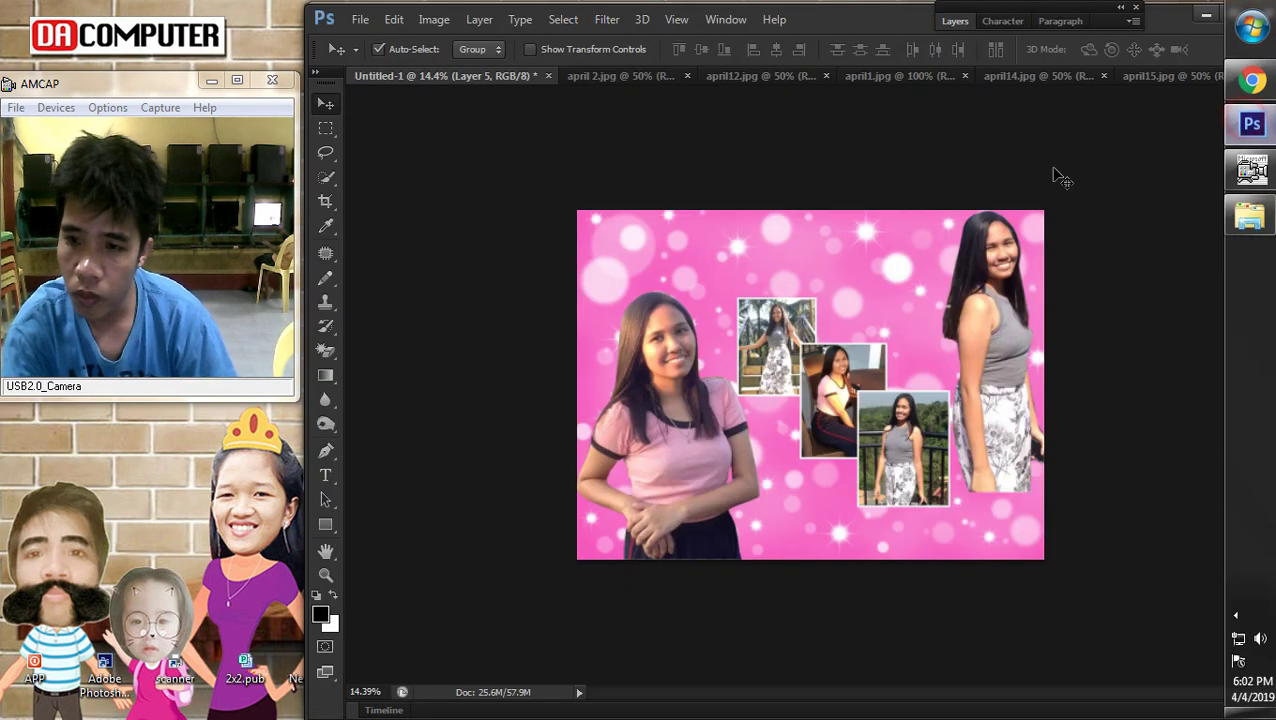
{"action": "key", "text": "ctrl+v"}
{"action": "key", "text": "ctrl+t"}
{"action": "left_click_drag", "start_coordinate": [867, 448], "coordinate": [988, 569]}
{"action": "left_click_drag", "start_coordinate": [942, 499], "coordinate": [1020, 495]}
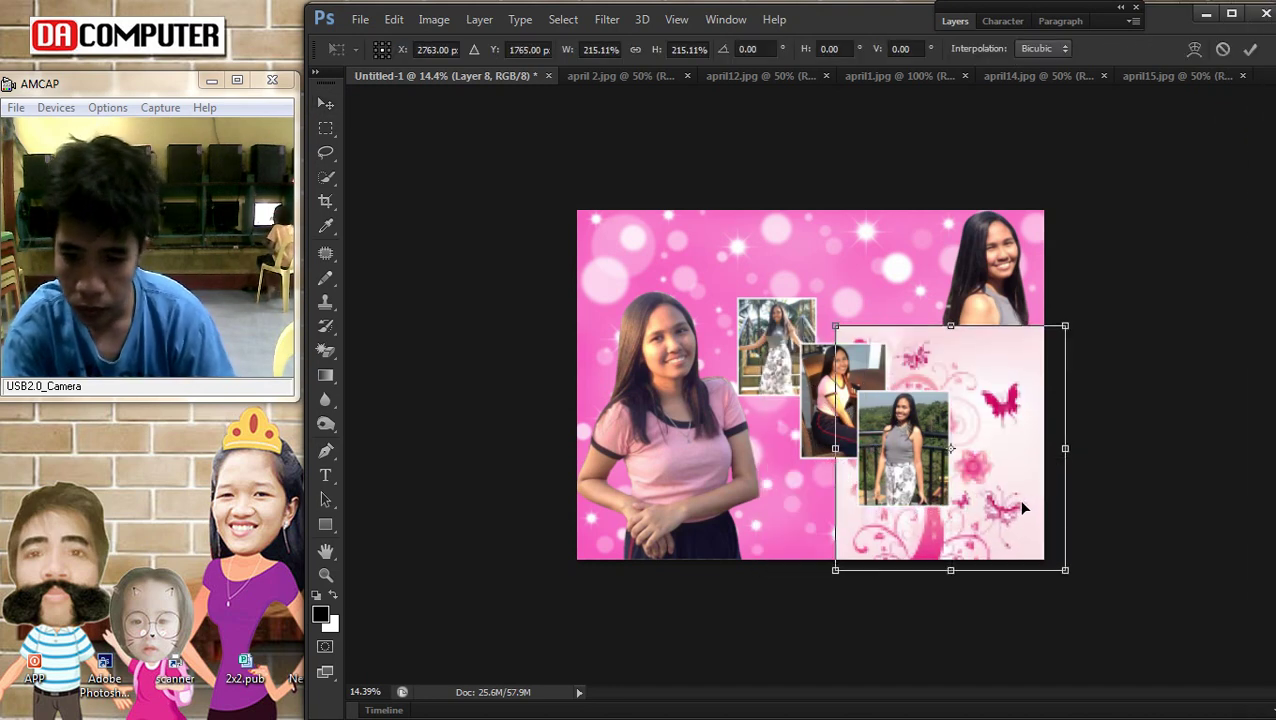
{"action": "key", "text": "Return"}
Select the right-hand woman's Layer 3 and bring it to the front
{"action": "right_click", "coordinate": [980, 390]}
{"action": "left_click", "coordinate": [975, 384]}
{"action": "right_click", "coordinate": [910, 330]}
{"action": "left_click", "coordinate": [970, 364]}
{"action": "right_click", "coordinate": [910, 266]}
{"action": "left_click", "coordinate": [960, 290]}
{"action": "left_click", "coordinate": [479, 19]}
{"action": "mouse_move", "coordinate": [572, 447]}
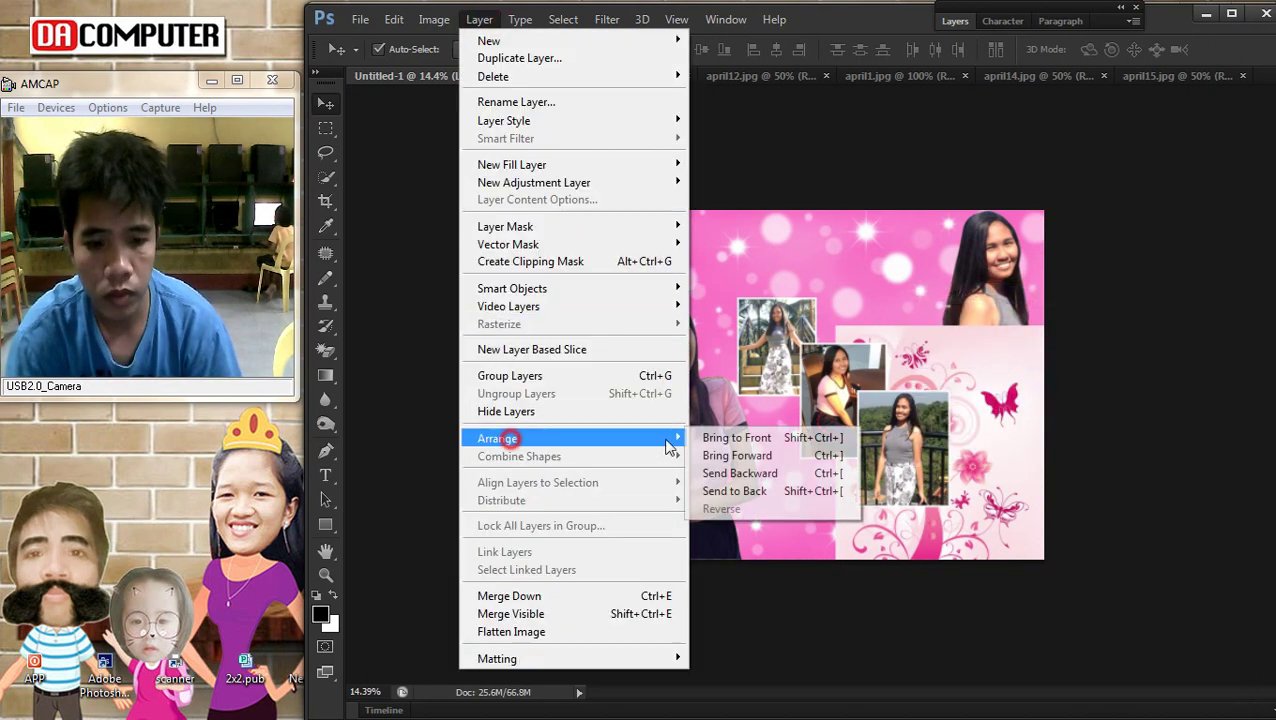
{"action": "left_click", "coordinate": [760, 437]}
Move the floral panel to the top-left corner, shrink it to about 90%, and bring it to front
{"action": "left_click_drag", "start_coordinate": [965, 522], "coordinate": [986, 529]}
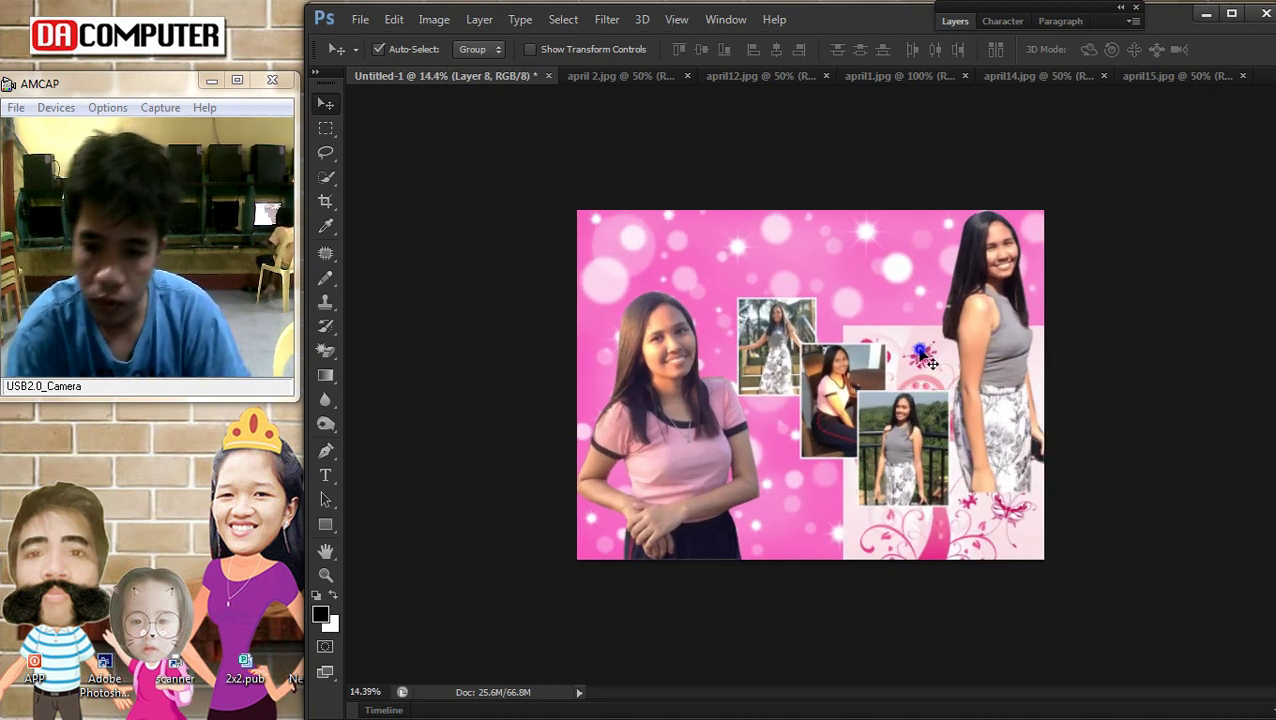
{"action": "left_click_drag", "start_coordinate": [922, 389], "coordinate": [661, 250]}
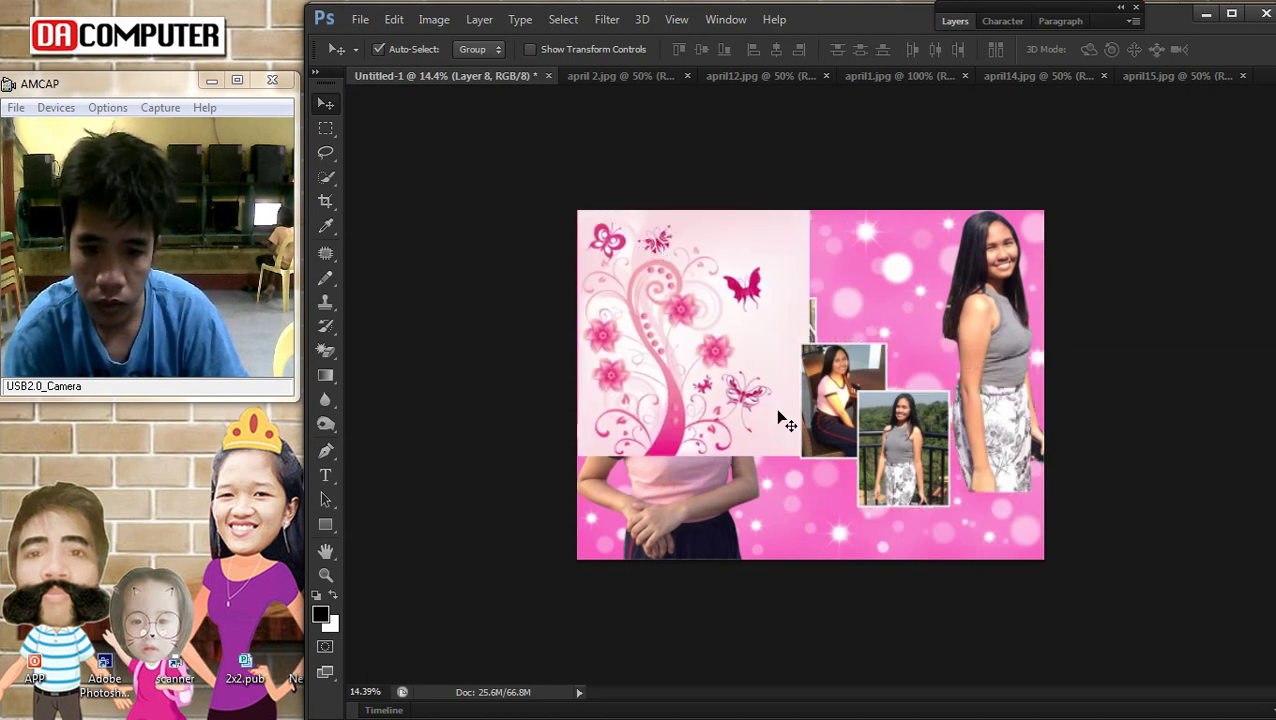
{"action": "key", "text": "ctrl+t"}
{"action": "left_click_drag", "start_coordinate": [801, 457], "coordinate": [781, 428]}
{"action": "left_click_drag", "start_coordinate": [724, 395], "coordinate": [713, 385]}
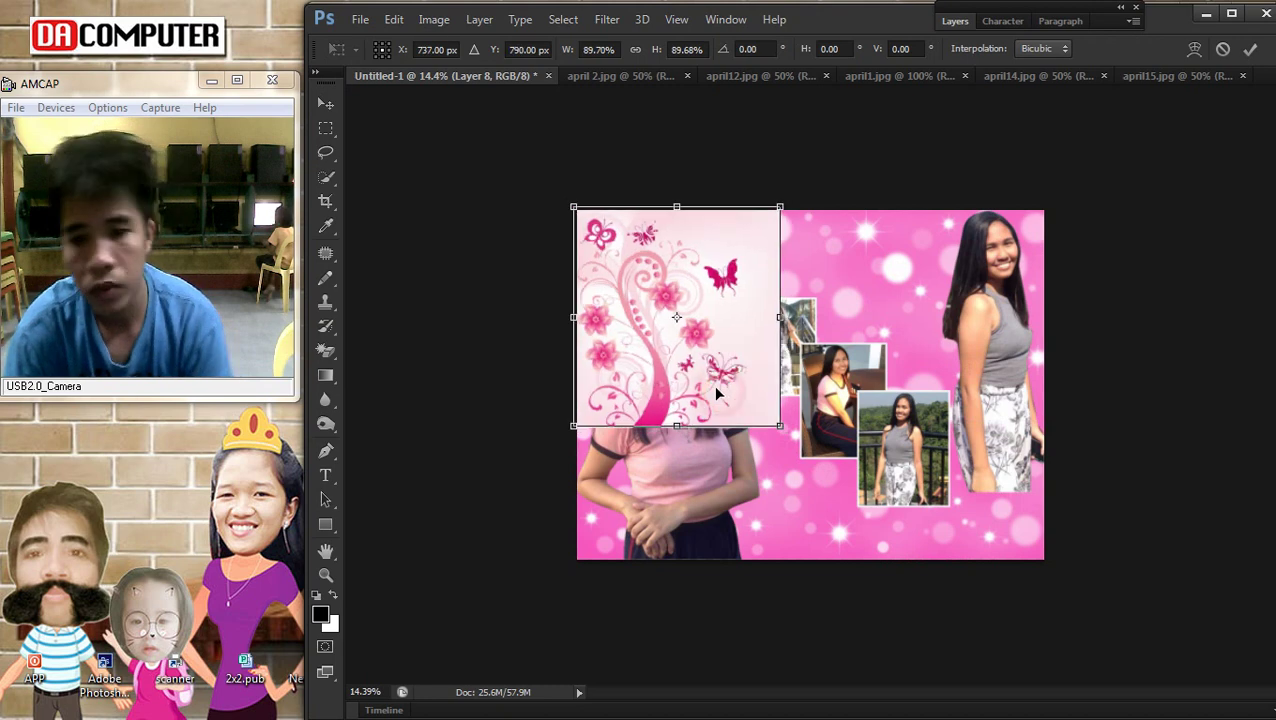
{"action": "key", "text": "Return"}
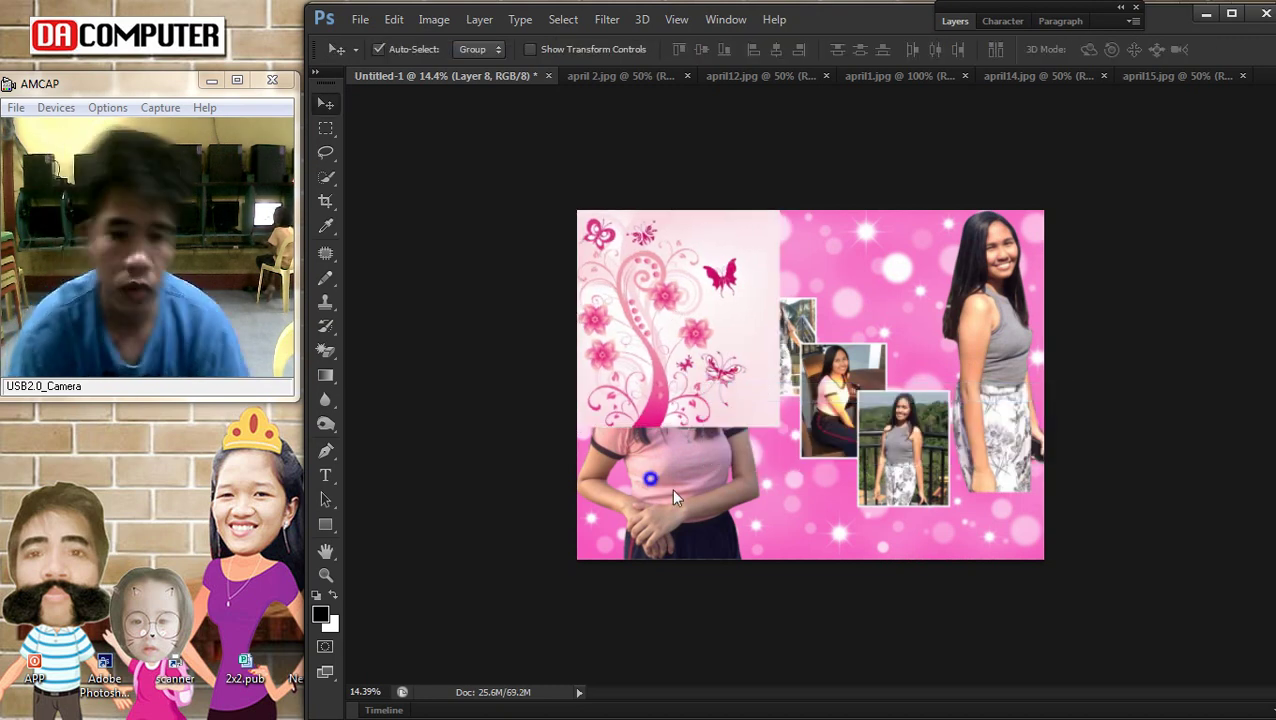
{"action": "left_click", "coordinate": [479, 19]}
{"action": "left_click", "coordinate": [520, 444]}
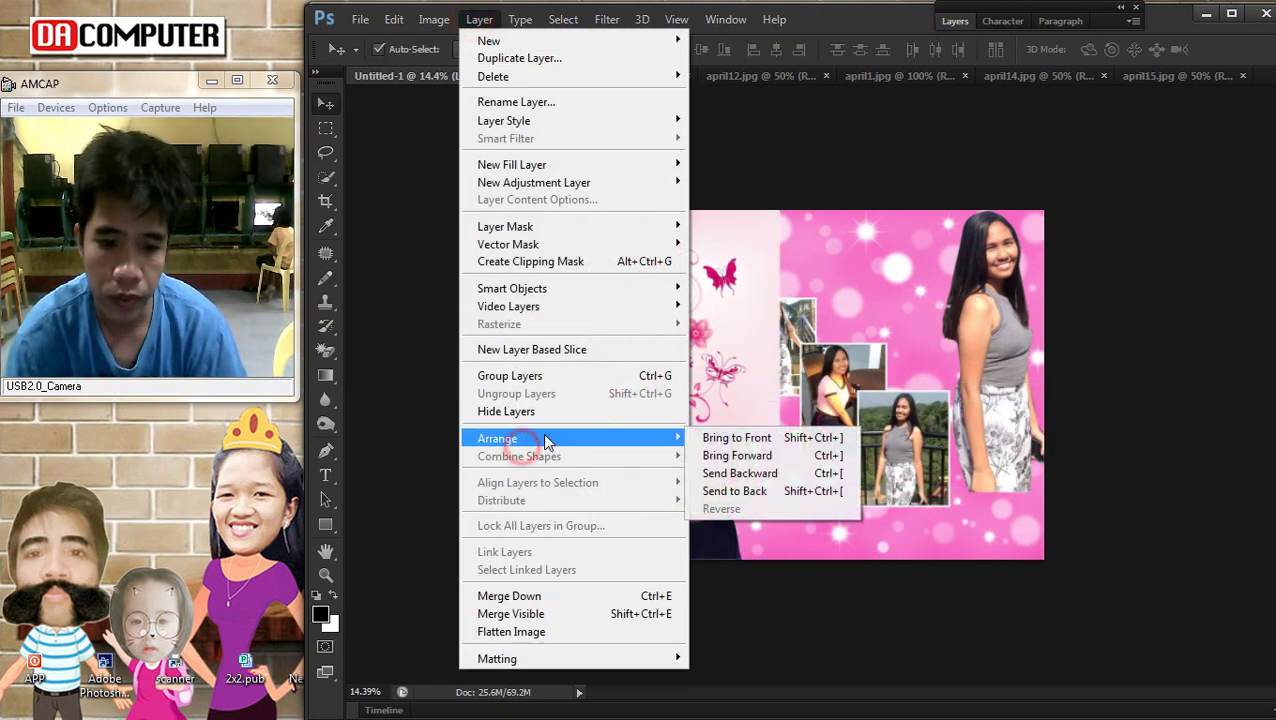
{"action": "left_click", "coordinate": [735, 437]}
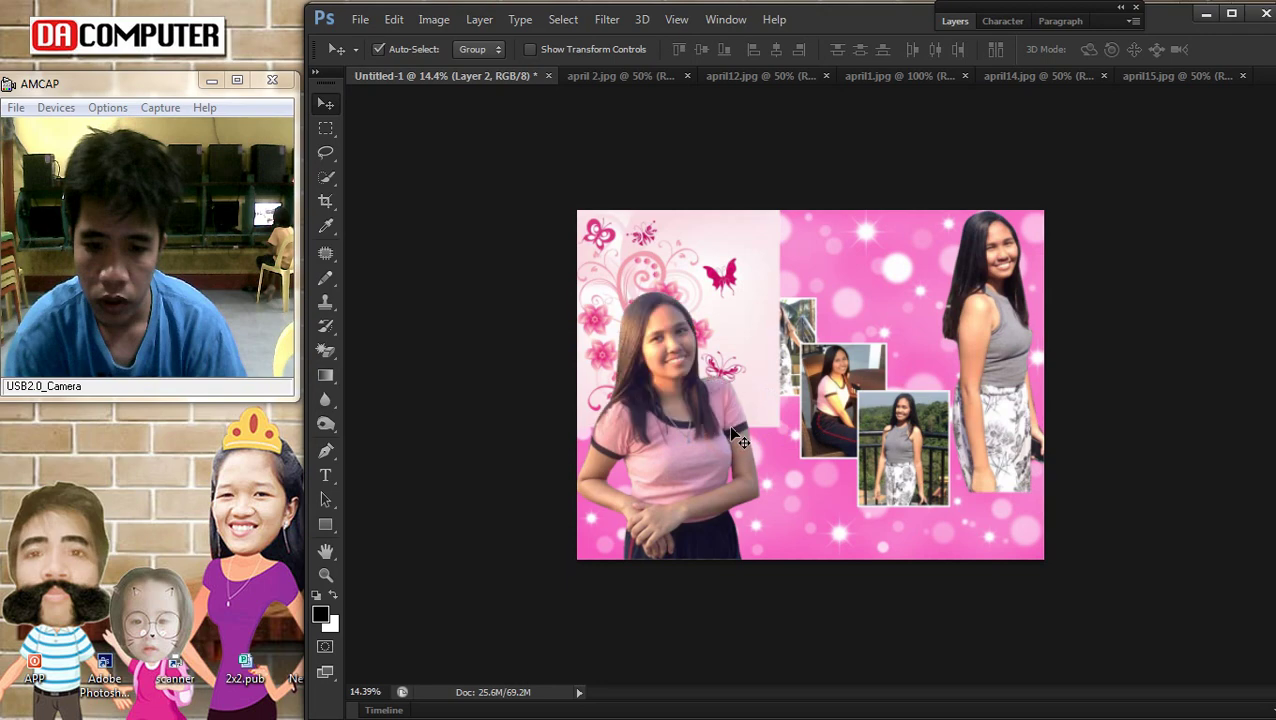
Make the flower graphic Layer 8 active and send it one step backward
{"action": "right_click", "coordinate": [830, 232]}
{"action": "left_click", "coordinate": [865, 246]}
{"action": "scroll", "coordinate": [840, 260], "scroll_direction": "up", "scroll_amount": 1}
{"action": "right_click", "coordinate": [850, 238]}
{"action": "left_click", "coordinate": [885, 252]}
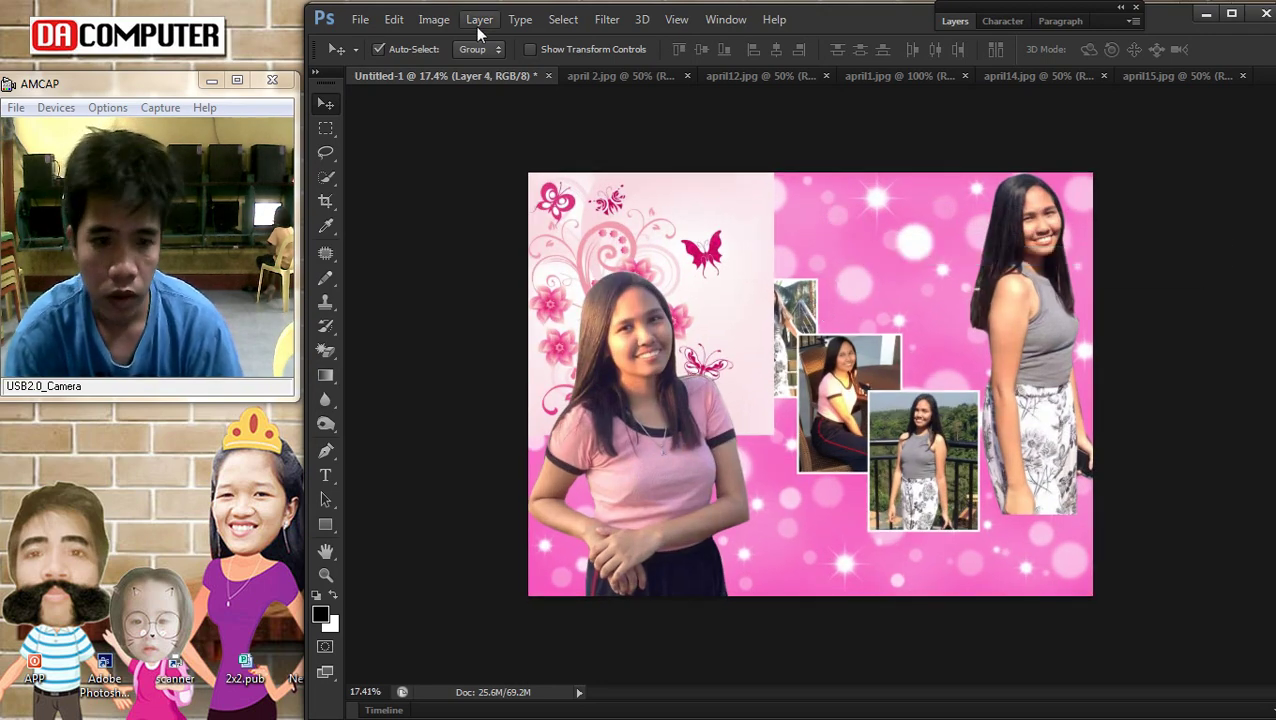
{"action": "left_click", "coordinate": [479, 19]}
{"action": "left_click", "coordinate": [760, 258]}
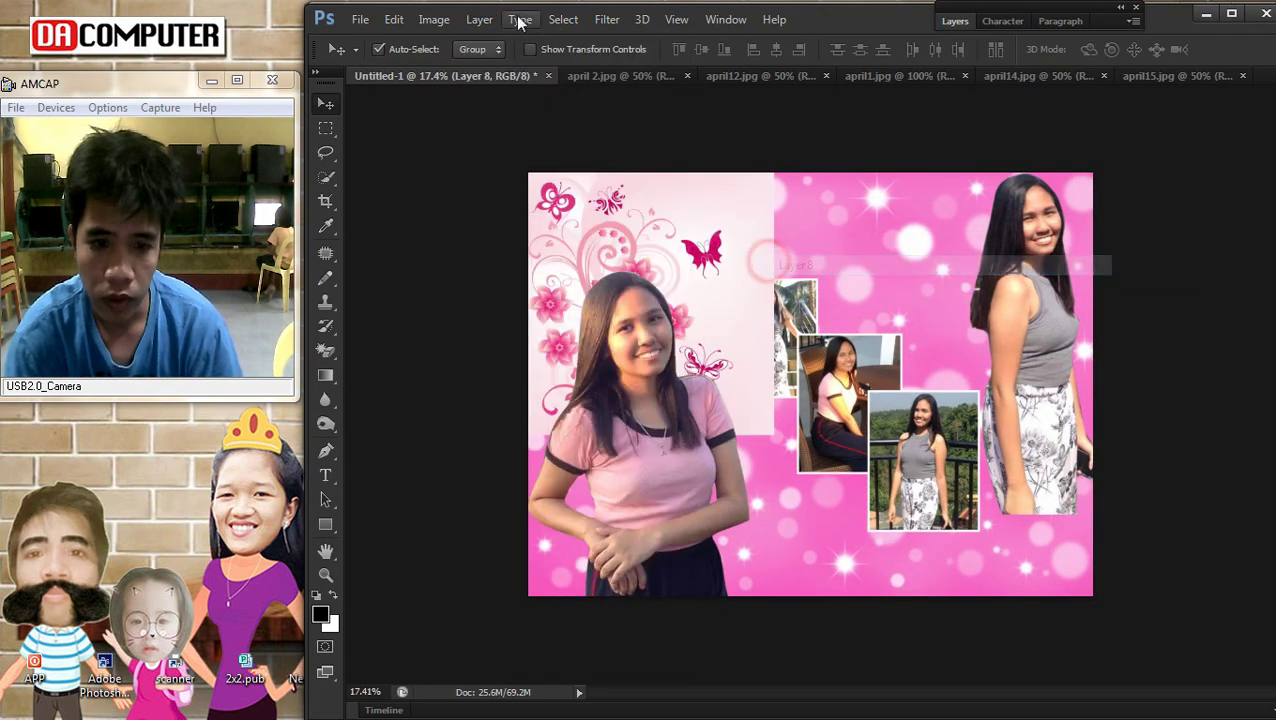
{"action": "left_click", "coordinate": [479, 19]}
{"action": "mouse_move", "coordinate": [490, 441]}
{"action": "left_click", "coordinate": [730, 476]}
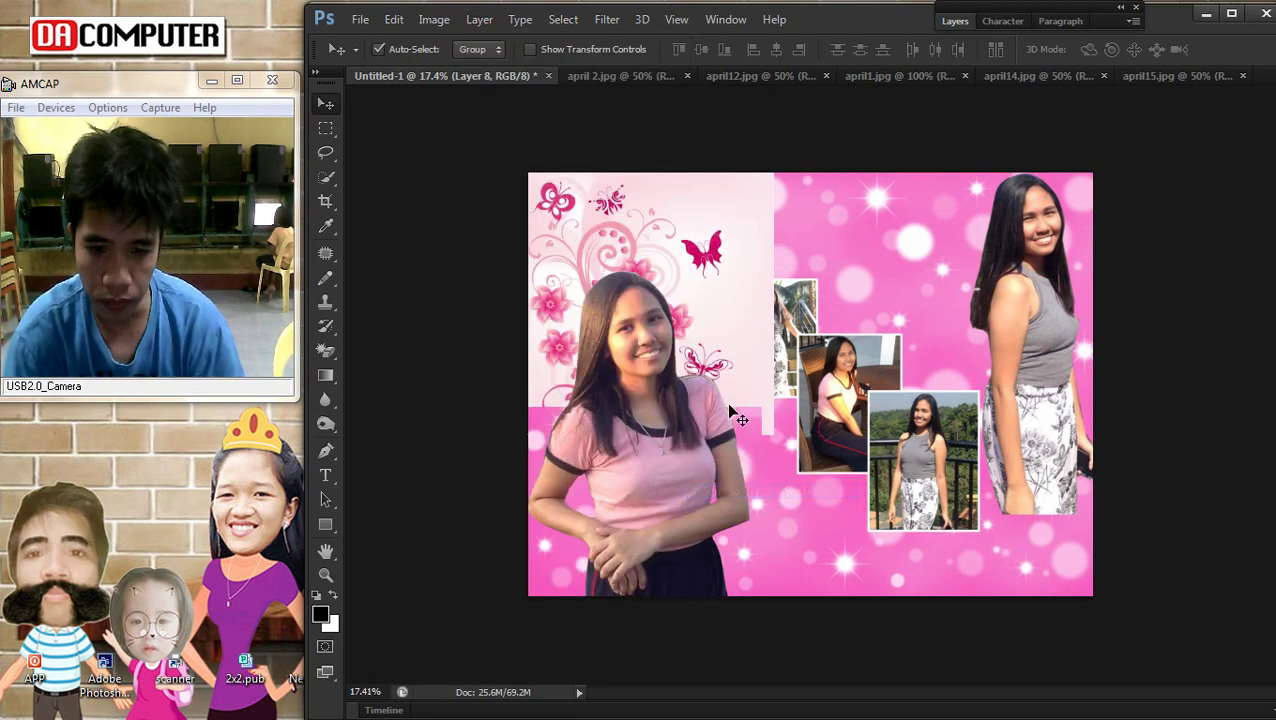
Make the bokeh Layer 4 the active layer
{"action": "right_click", "coordinate": [621, 252]}
{"action": "left_click", "coordinate": [655, 265]}
{"action": "left_click", "coordinate": [479, 19]}
{"action": "right_click", "coordinate": [814, 224]}
{"action": "left_click", "coordinate": [816, 226]}
Erase the bokeh at top left to reveal the butterflies and pink flowers
{"action": "left_click_drag", "start_coordinate": [337, 360], "coordinate": [397, 348]}
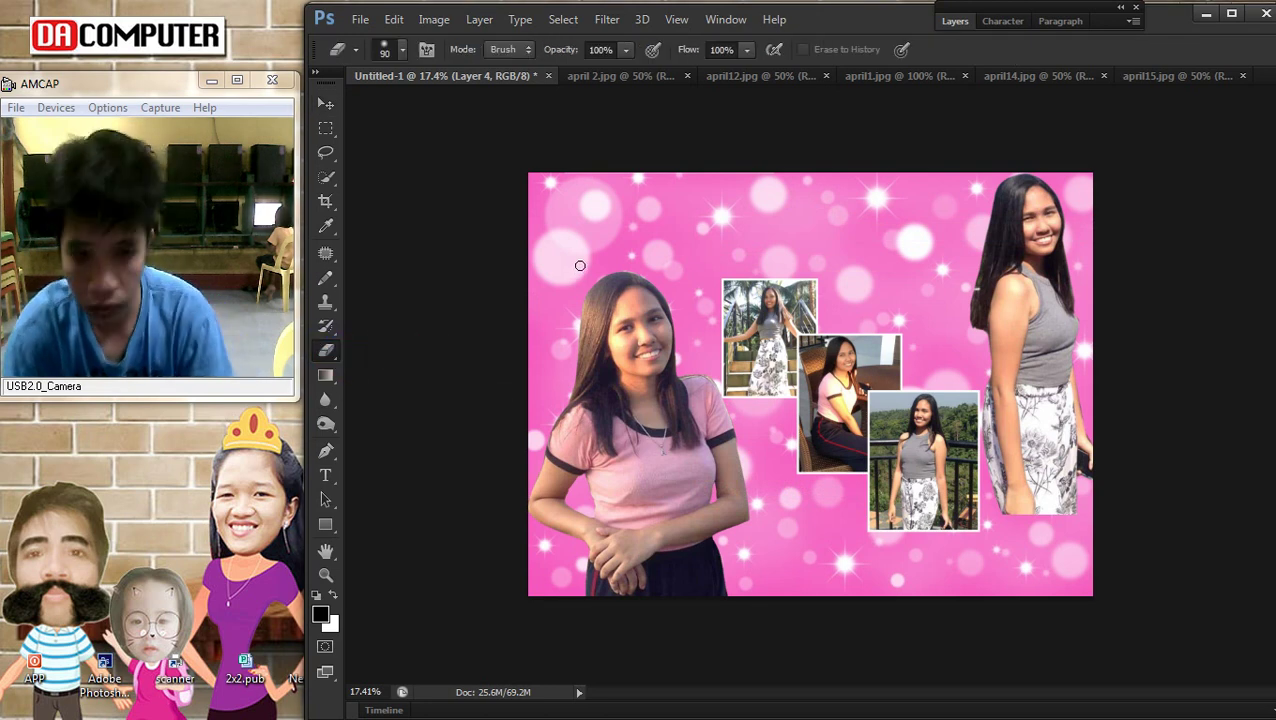
{"action": "mouse_move", "coordinate": [566, 237]}
{"action": "left_mouse_down"}
{"action": "mouse_move", "coordinate": [641, 187]}
{"action": "mouse_move", "coordinate": [690, 170]}
{"action": "mouse_move", "coordinate": [656, 225]}
{"action": "left_mouse_up"}
{"action": "mouse_move", "coordinate": [590, 338]}
{"action": "left_mouse_down"}
{"action": "mouse_move", "coordinate": [561, 355]}
{"action": "mouse_move", "coordinate": [571, 324]}
{"action": "mouse_move", "coordinate": [625, 288]}
{"action": "mouse_move", "coordinate": [679, 218]}
{"action": "mouse_move", "coordinate": [668, 299]}
{"action": "mouse_move", "coordinate": [712, 238]}
{"action": "left_mouse_up"}
{"action": "left_click", "coordinate": [516, 451]}
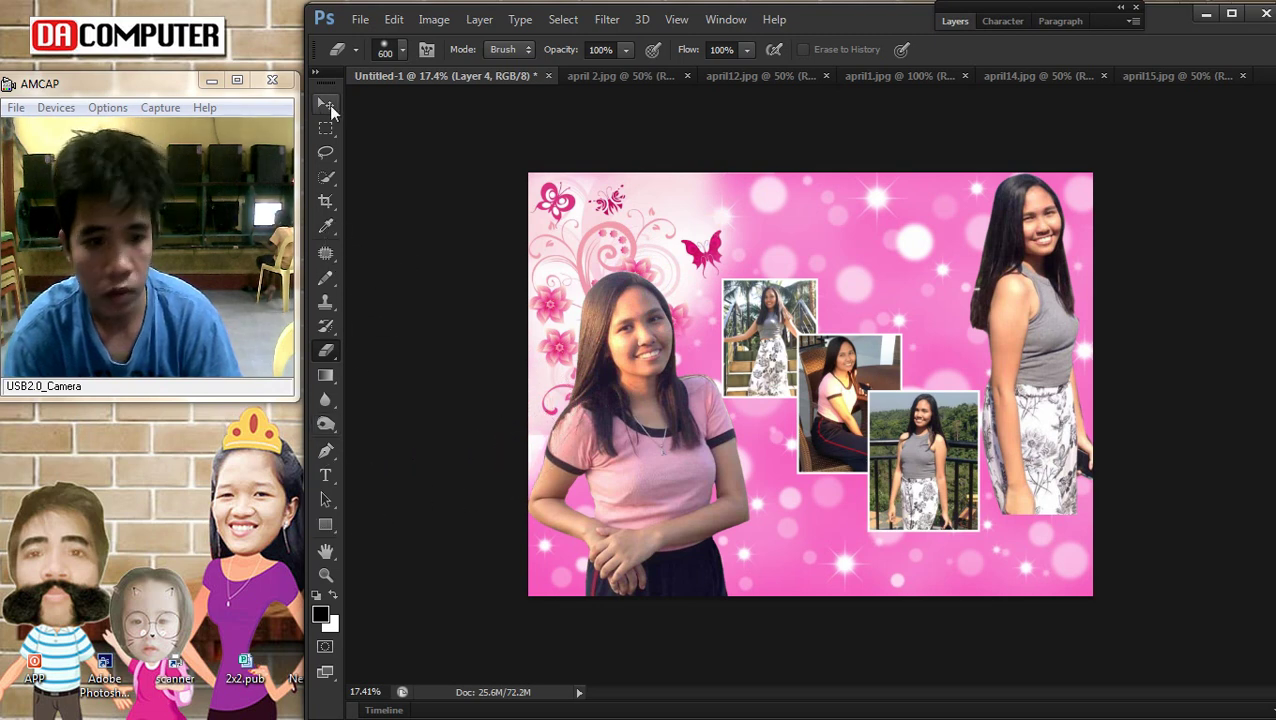
Select the left girl's Layer 2 and enlarge her slightly with Free Transform
{"action": "left_click", "coordinate": [325, 105]}
{"action": "scroll", "coordinate": [655, 370], "scroll_direction": "down", "scroll_amount": 1}
{"action": "right_click", "coordinate": [655, 370]}
{"action": "left_click", "coordinate": [682, 373]}
{"action": "key", "text": "ctrl+t"}
{"action": "left_click_drag", "start_coordinate": [760, 286], "coordinate": [766, 278]}
{"action": "key", "text": "Return"}
{"action": "scroll", "coordinate": [706, 328], "scroll_direction": "up", "scroll_amount": 2}
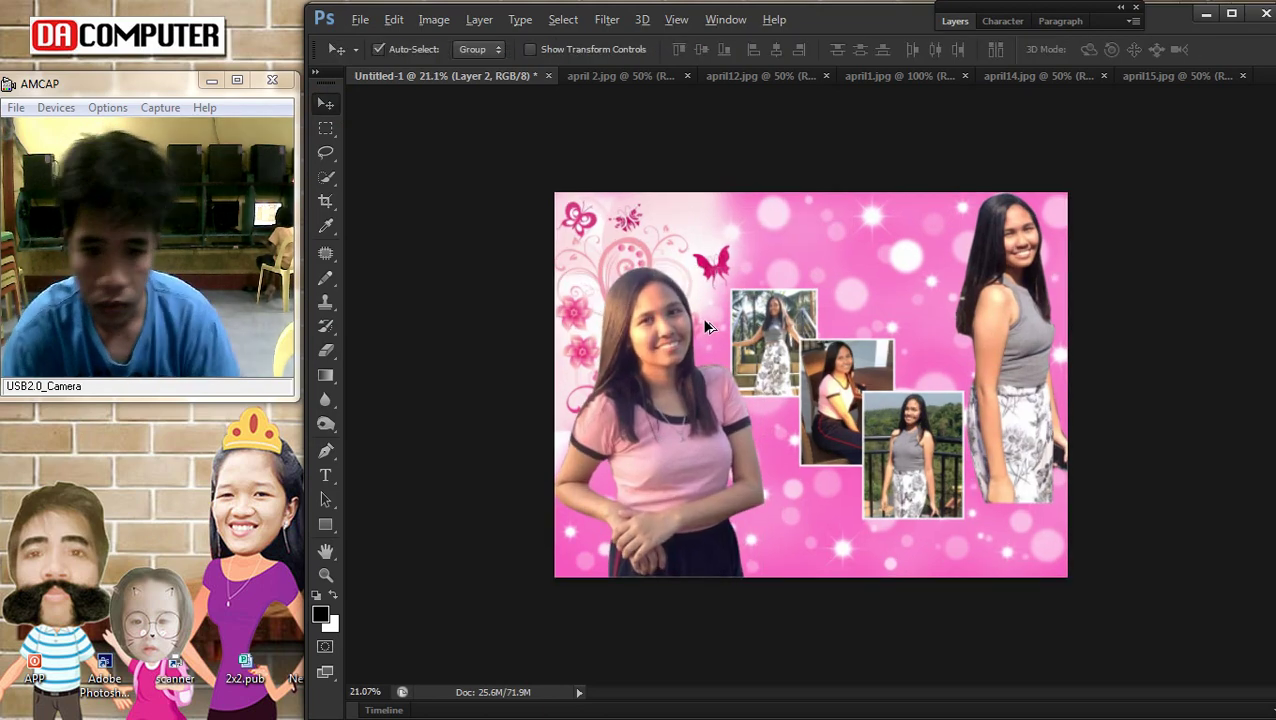
{"action": "scroll", "coordinate": [706, 328], "scroll_direction": "down", "scroll_amount": 2}
Darken the small photo on Layer 8 with a Curves adjustment
{"action": "left_click", "coordinate": [740, 325]}
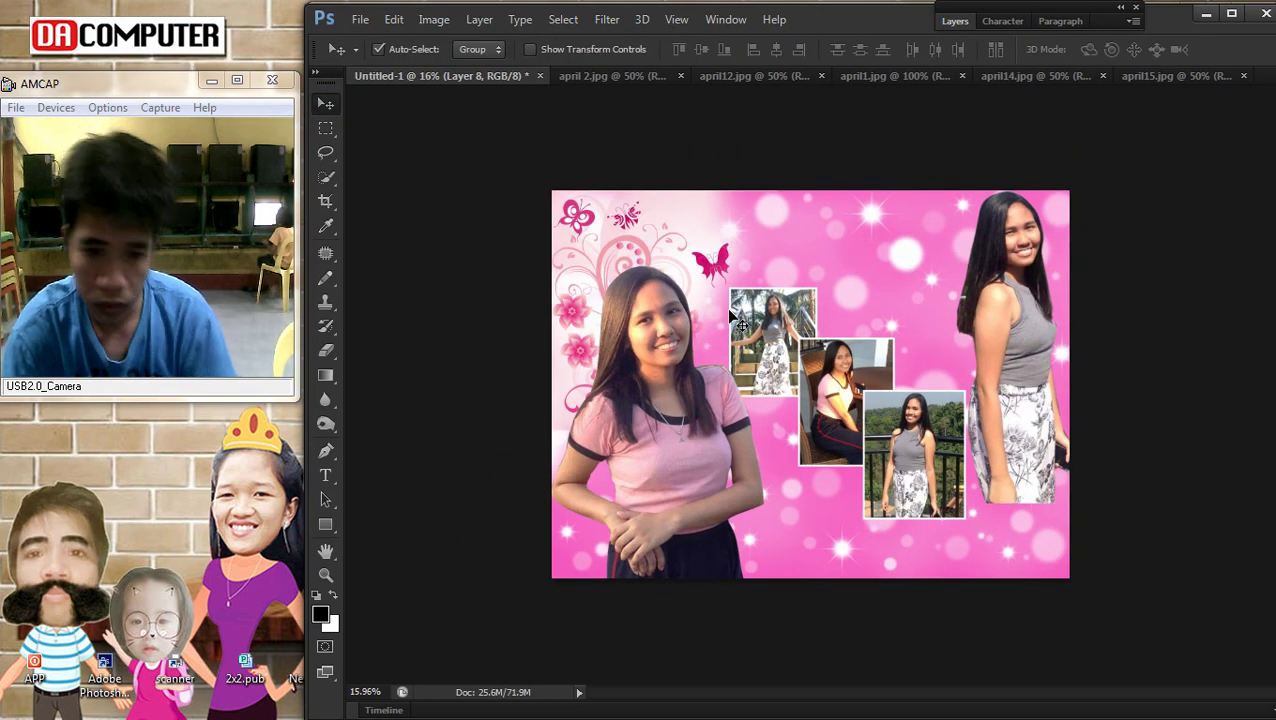
{"action": "key", "text": "ctrl+m"}
{"action": "left_click_drag", "start_coordinate": [1033, 452], "coordinate": [1070, 470]}
{"action": "left_click", "coordinate": [1228, 299]}
{"action": "key", "text": "v"}
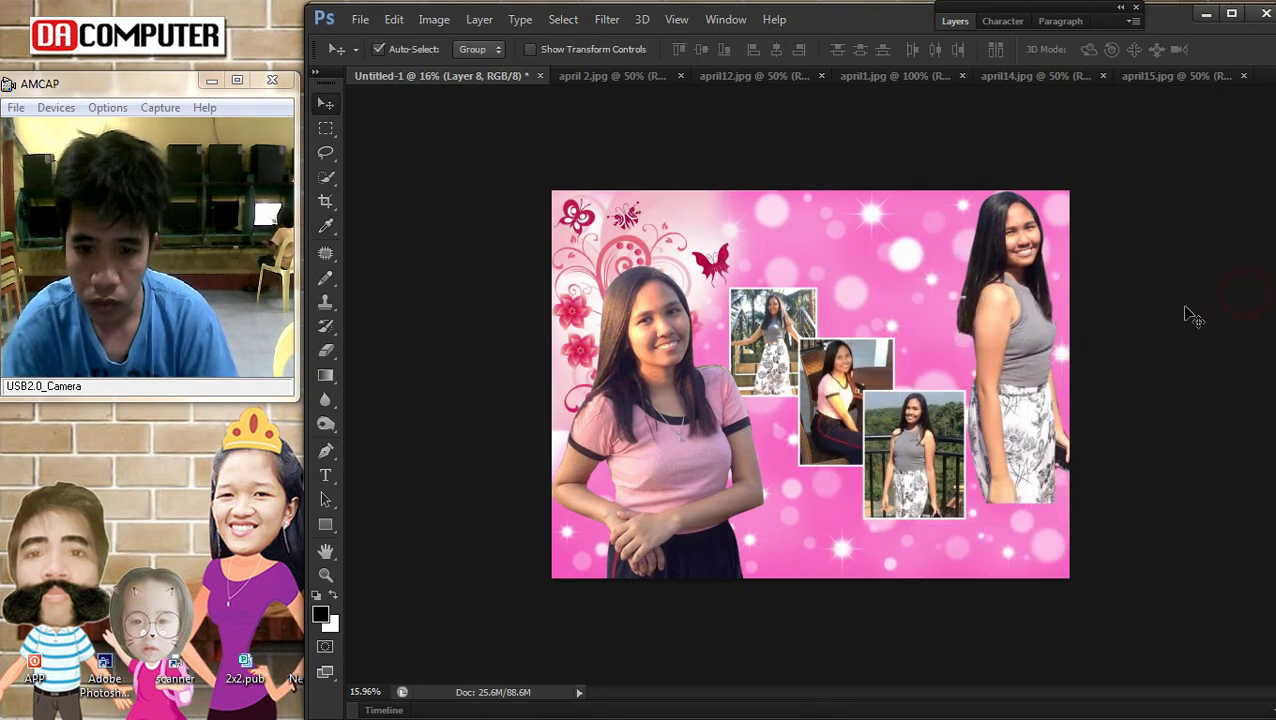
{"action": "scroll", "coordinate": [1060, 427], "scroll_direction": "down", "scroll_amount": 1}
{"action": "scroll", "coordinate": [1000, 400], "scroll_direction": "up", "scroll_amount": 1}
{"action": "right_click", "coordinate": [857, 275]}
Bring up Google Images in Chrome and preview the pink swirl related image
{"action": "left_click", "coordinate": [885, 269]}
{"action": "scroll", "coordinate": [980, 500], "scroll_direction": "up", "scroll_amount": 1}
{"action": "left_click", "coordinate": [1254, 84]}
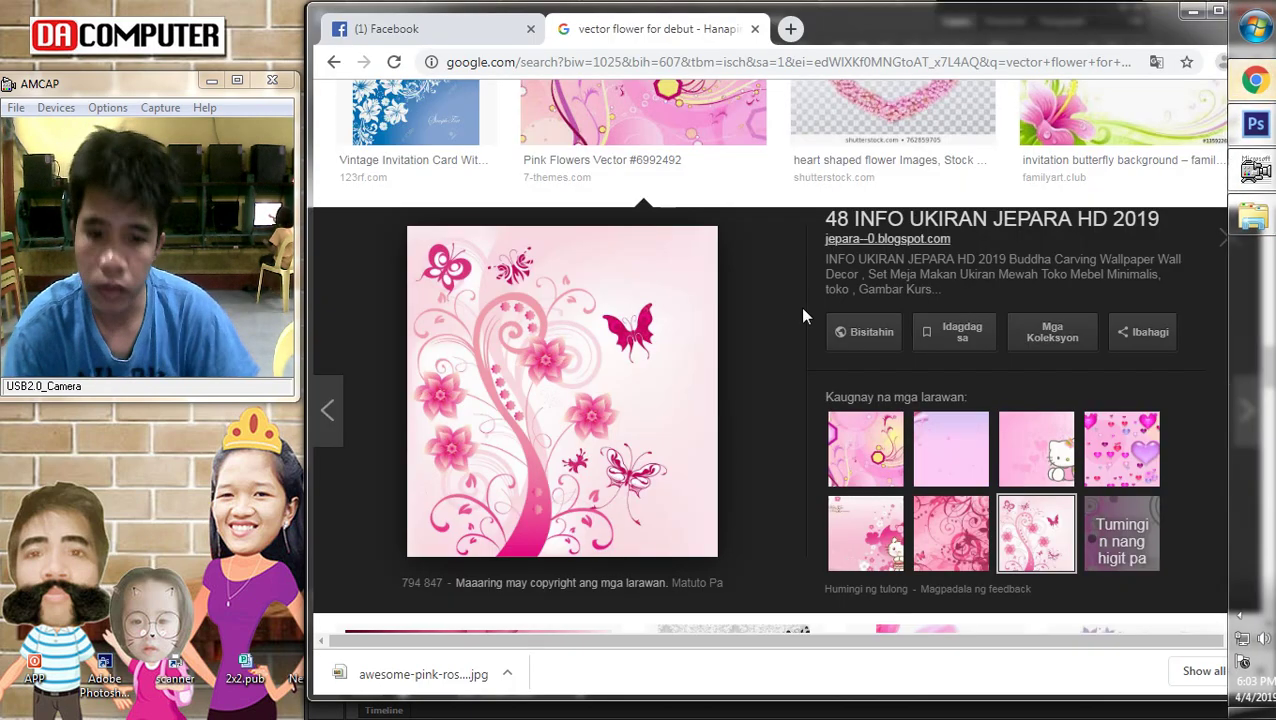
{"action": "left_click", "coordinate": [954, 532]}
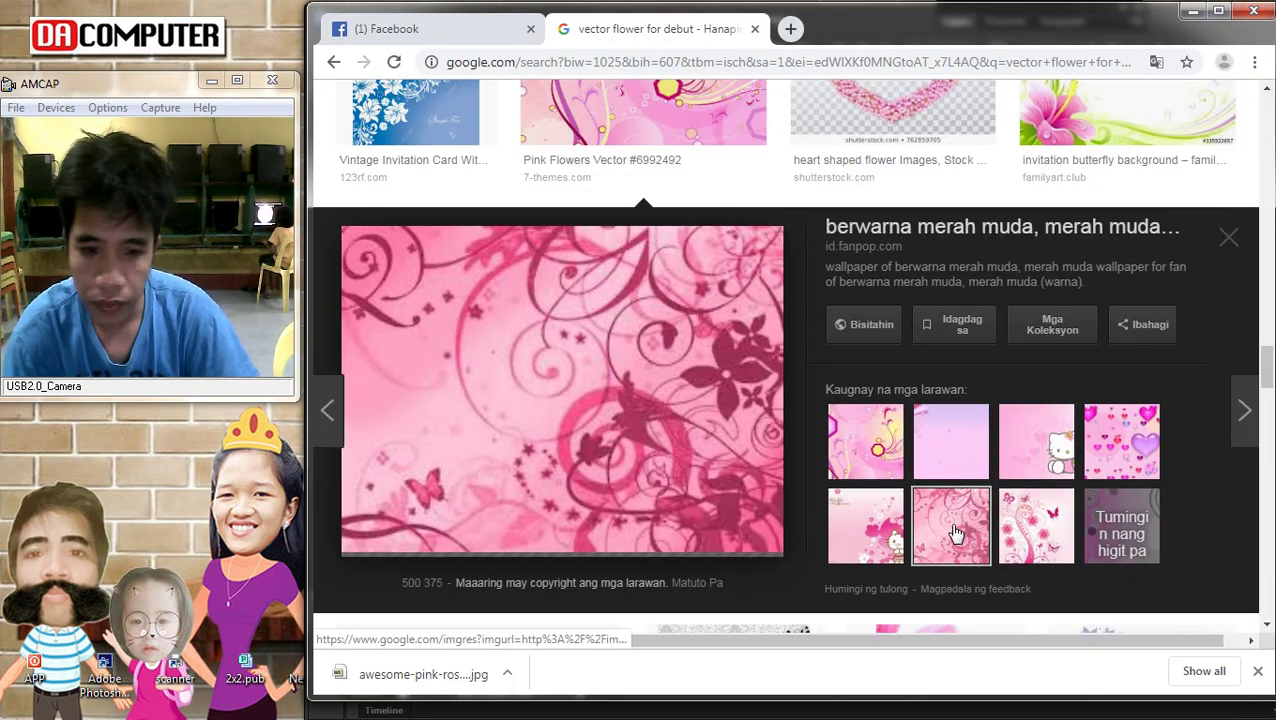
Copy the pink 'Your Text' floral background image and return to Photoshop
{"action": "scroll", "coordinate": [754, 405], "scroll_direction": "down", "scroll_amount": 5}
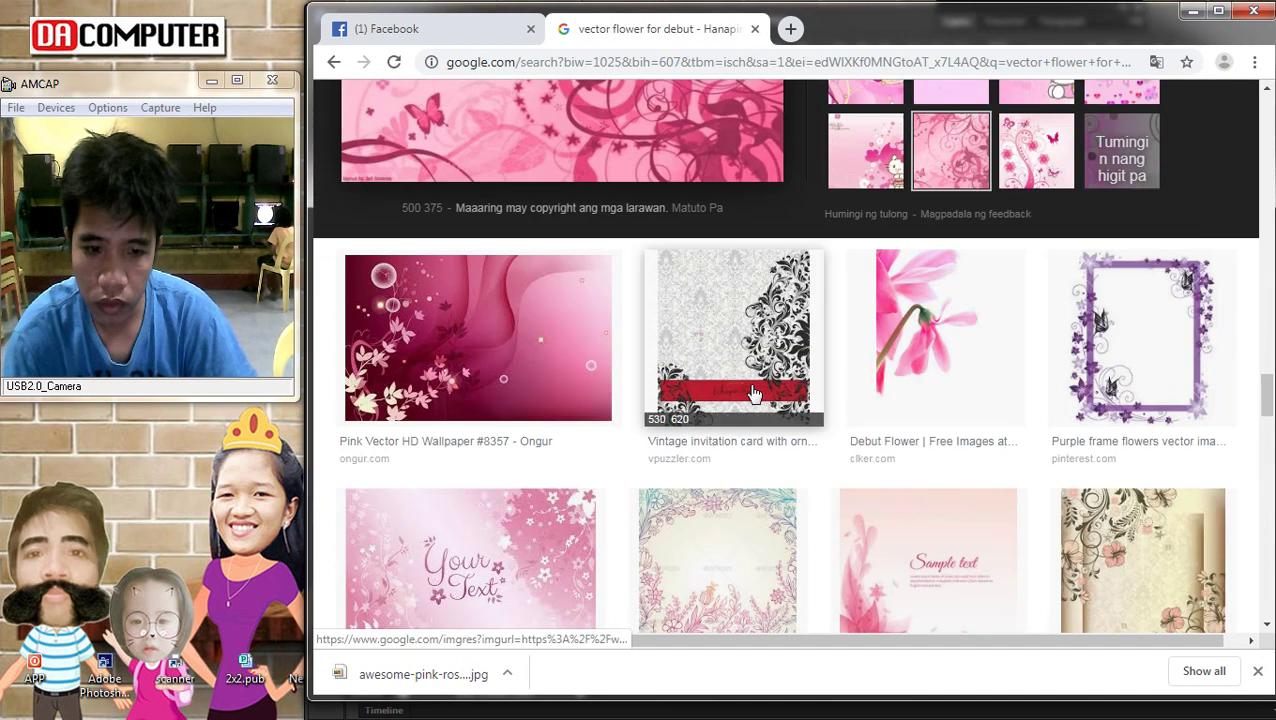
{"action": "scroll", "coordinate": [660, 400], "scroll_direction": "down", "scroll_amount": 2}
{"action": "left_click", "coordinate": [591, 374]}
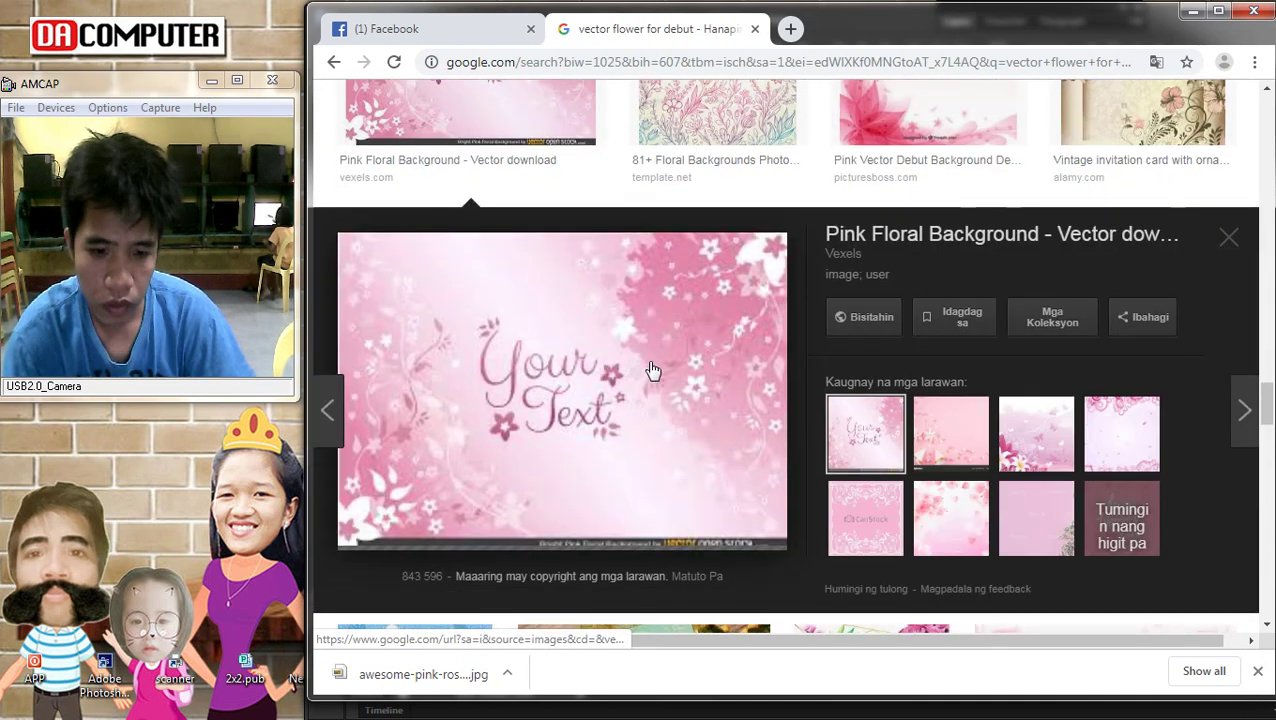
{"action": "right_click", "coordinate": [558, 311]}
{"action": "left_click", "coordinate": [609, 502]}
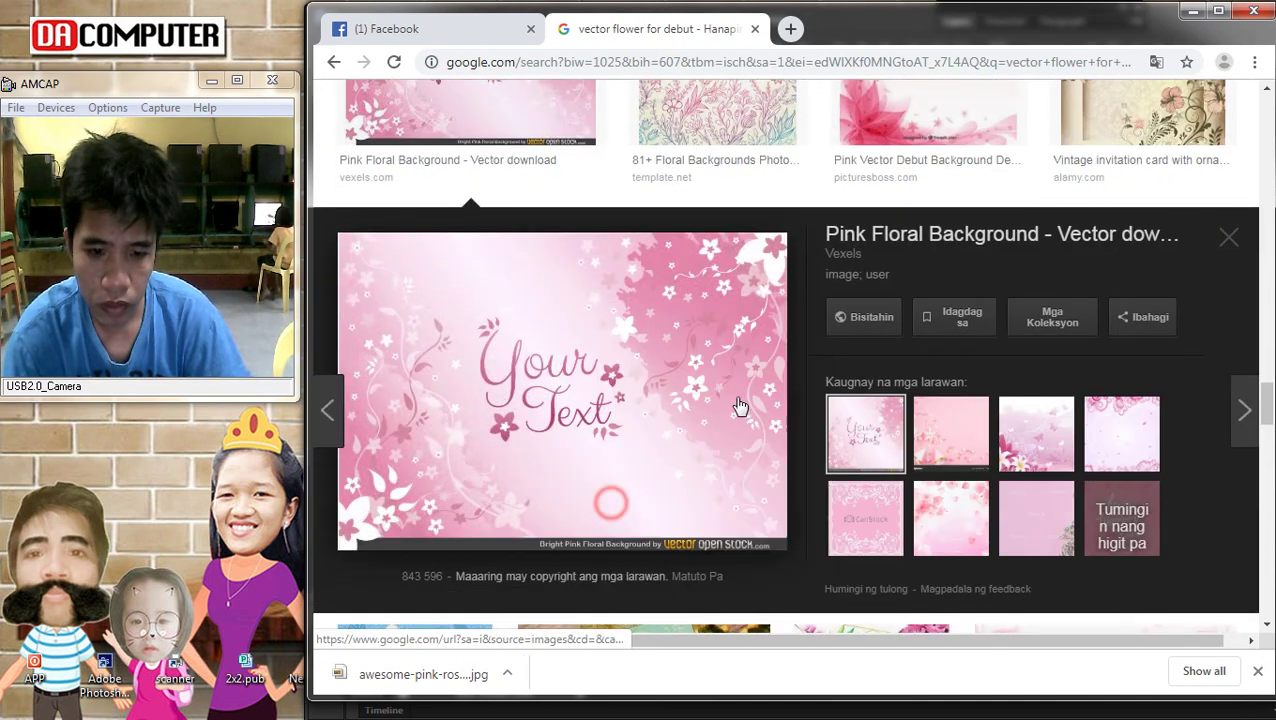
{"action": "left_click", "coordinate": [1256, 124]}
Paste the floral background and stretch it to fill the whole canvas
{"action": "key", "text": "ctrl+v"}
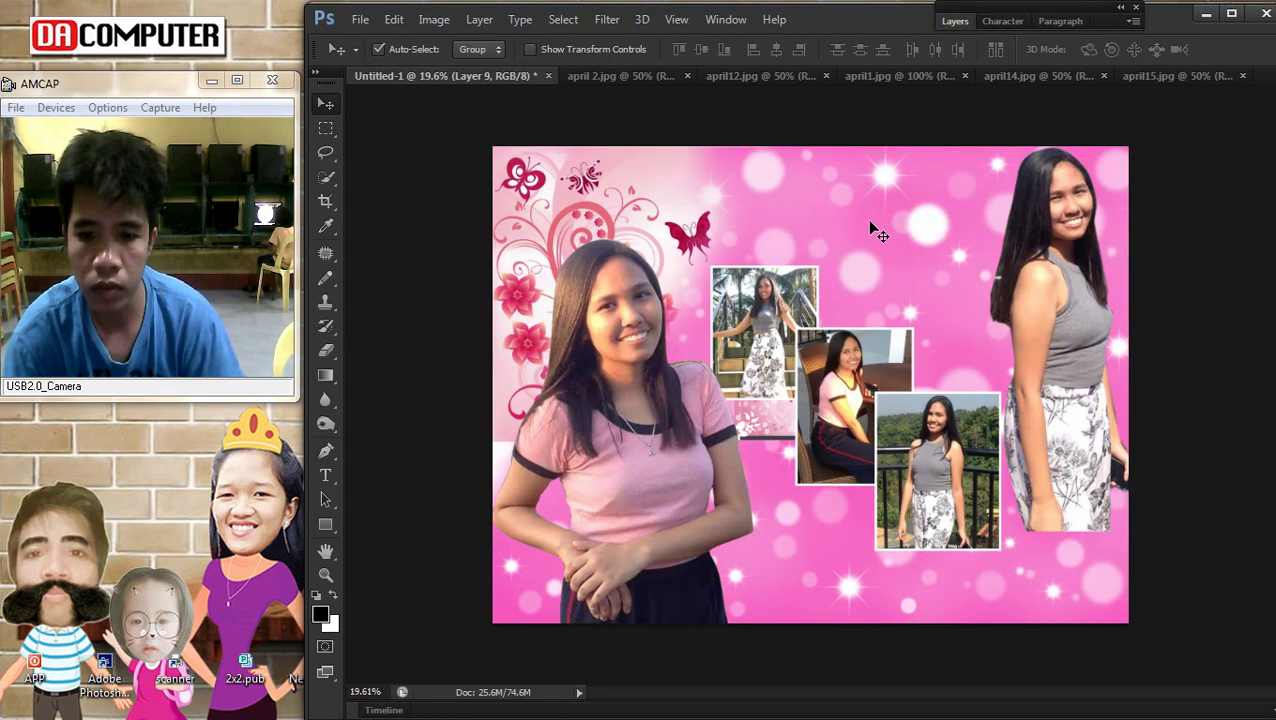
{"action": "key", "text": "ctrl+t"}
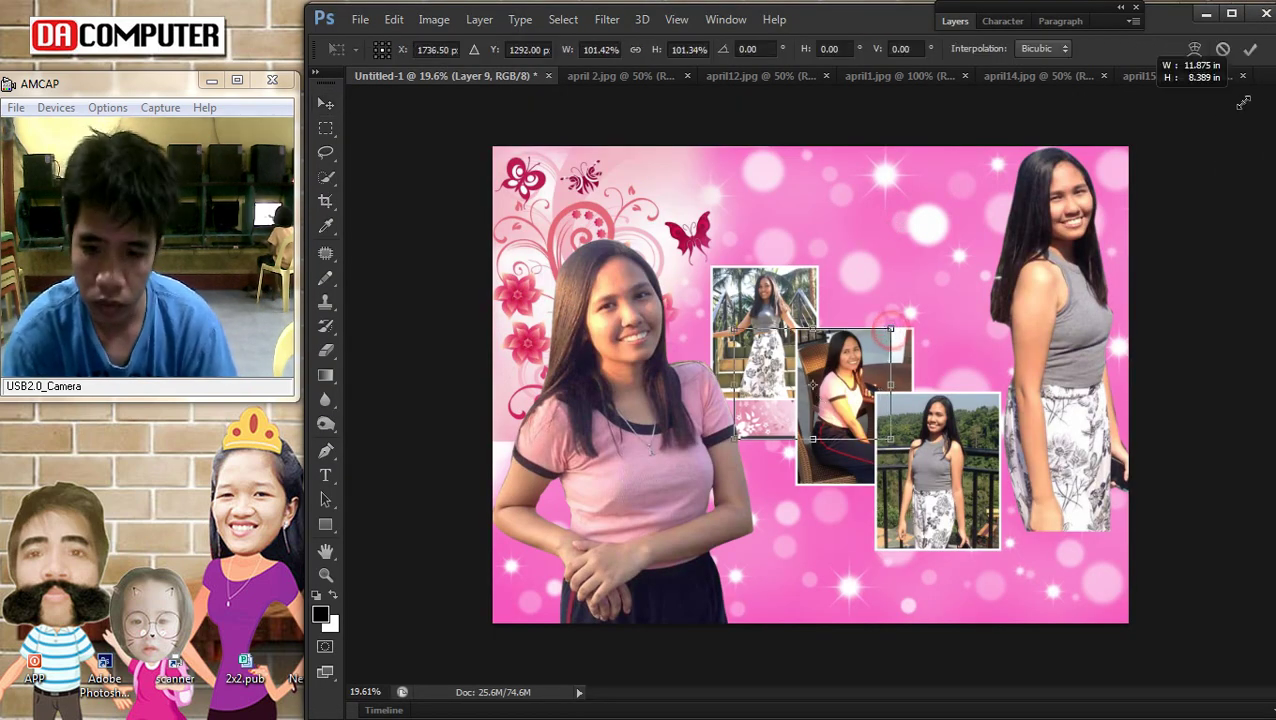
{"action": "left_click_drag", "start_coordinate": [1243, 102], "coordinate": [1230, 90]}
{"action": "left_click_drag", "start_coordinate": [740, 410], "coordinate": [482, 580]}
{"action": "left_click_drag", "start_coordinate": [856, 438], "coordinate": [866, 659]}
{"action": "key", "text": "Return"}
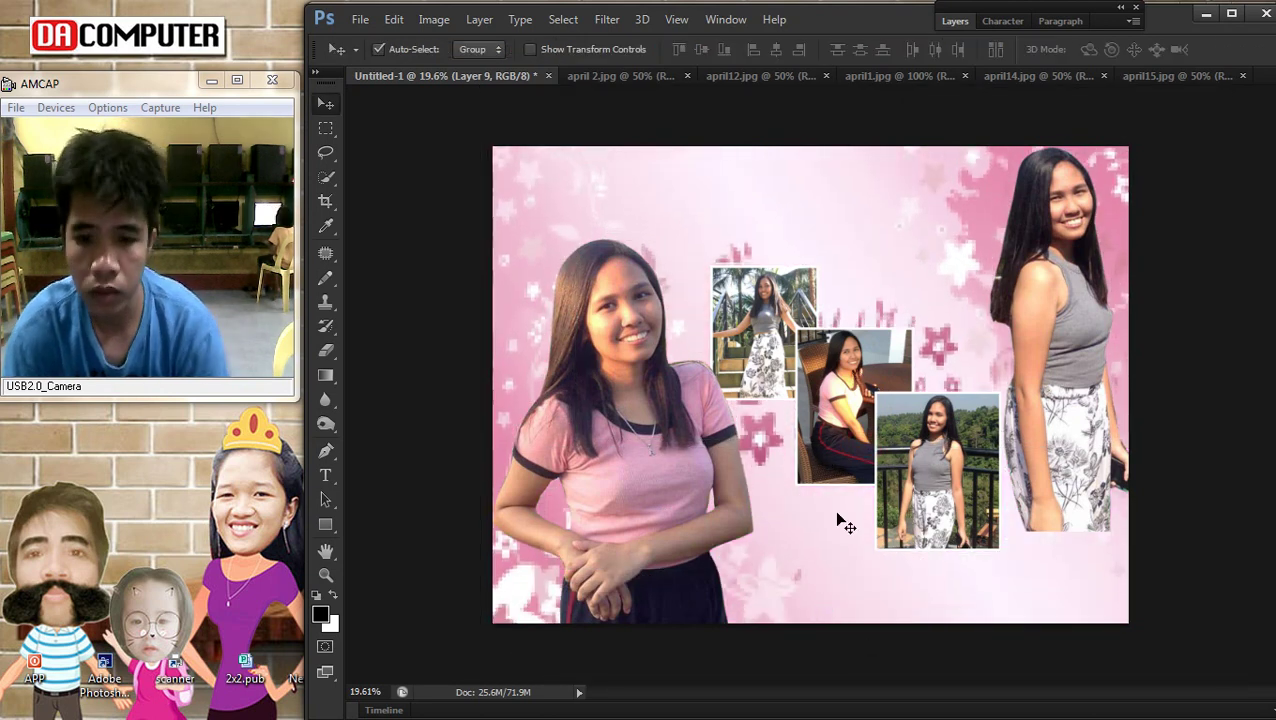
Send the floral background to the very back, then make bokeh Layer 4 active
{"action": "left_click", "coordinate": [478, 20]}
{"action": "mouse_move", "coordinate": [500, 438]}
{"action": "left_click", "coordinate": [745, 490]}
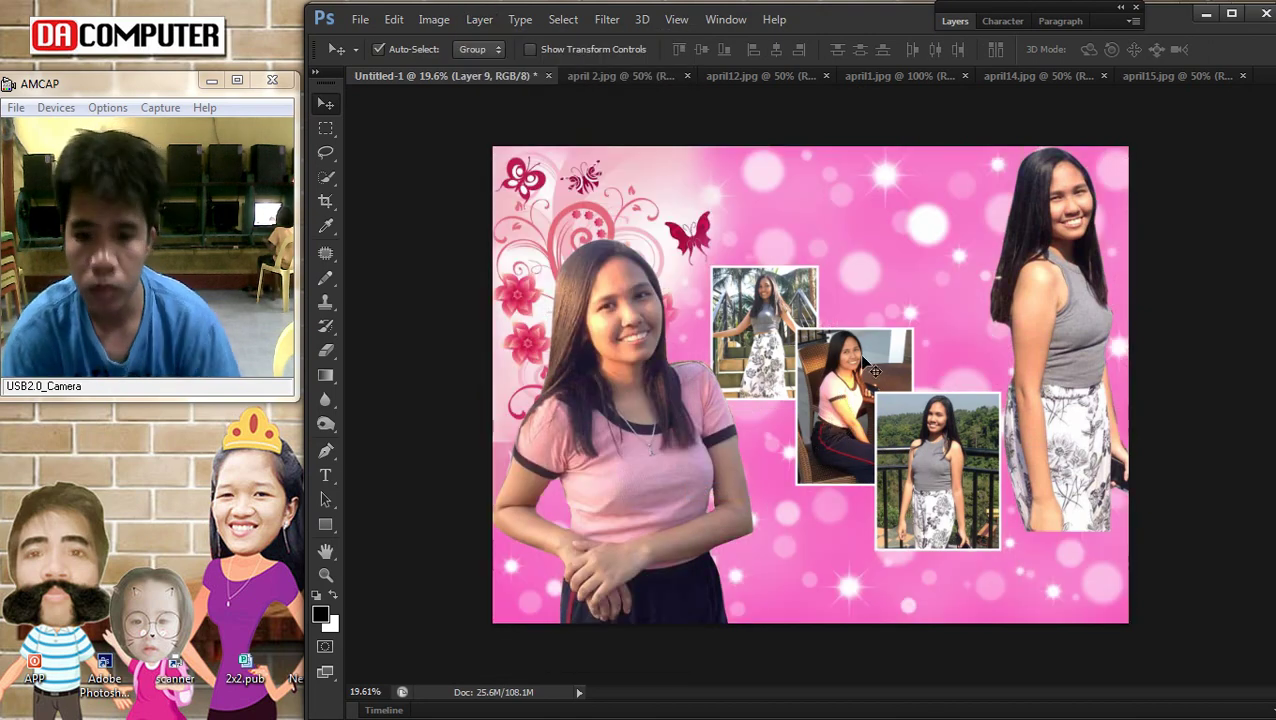
{"action": "scroll", "coordinate": [881, 323], "scroll_direction": "down", "scroll_amount": 2}
{"action": "scroll", "coordinate": [881, 323], "scroll_direction": "up", "scroll_amount": 1}
{"action": "right_click", "coordinate": [891, 250]}
{"action": "left_click", "coordinate": [940, 262]}
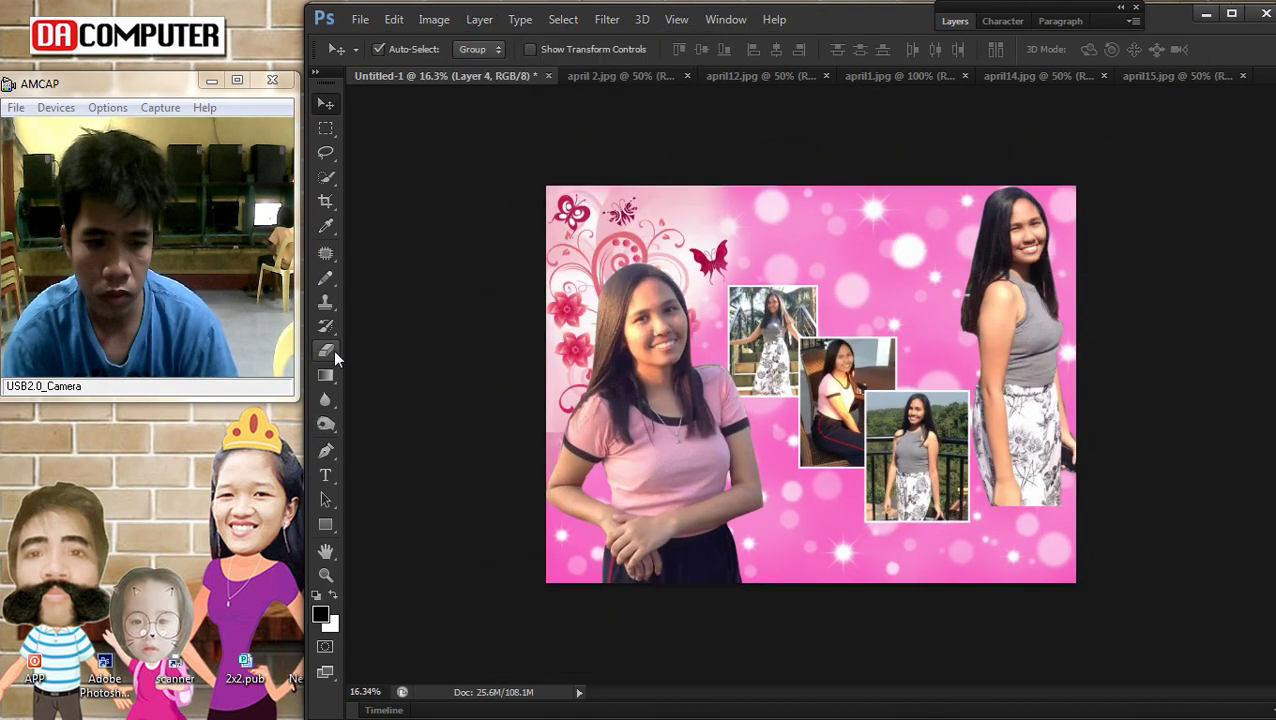
With a 1000 px eraser, clear bokeh beside the right girl, lower-left corner and bottom edge
{"action": "left_click", "coordinate": [326, 350]}
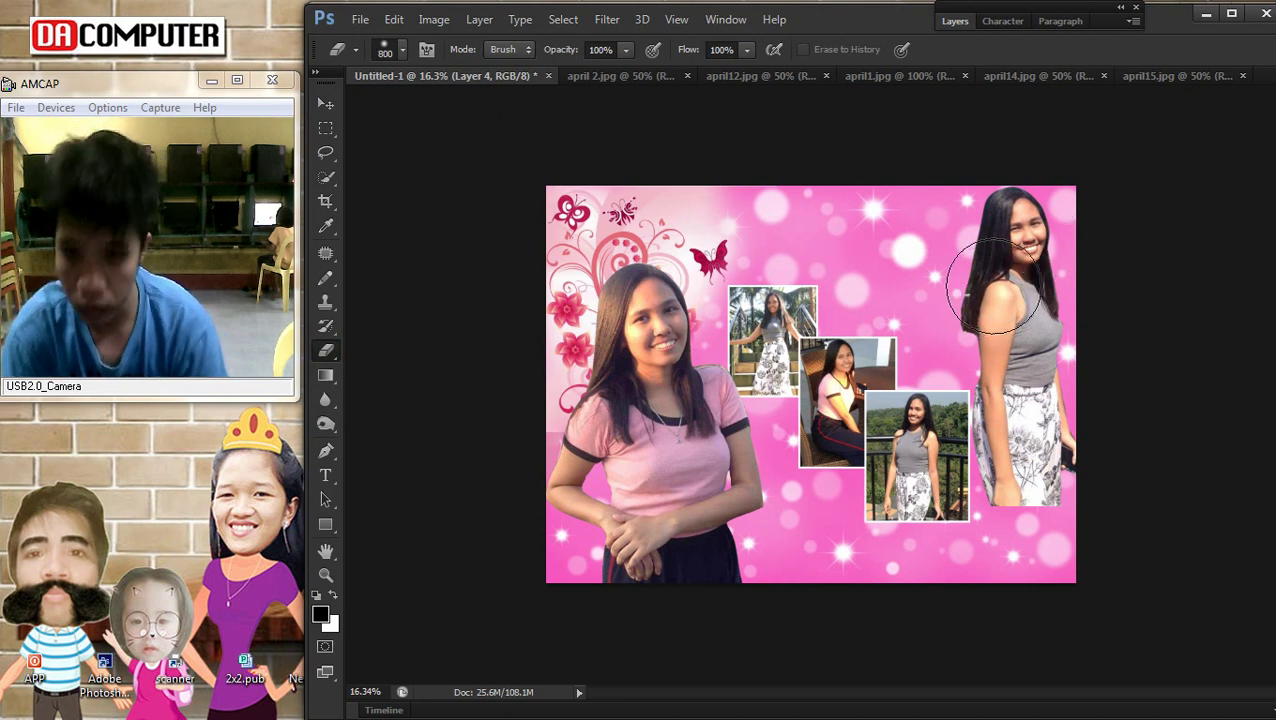
{"action": "key", "text": "bracketright"}
{"action": "key", "text": "bracketright"}
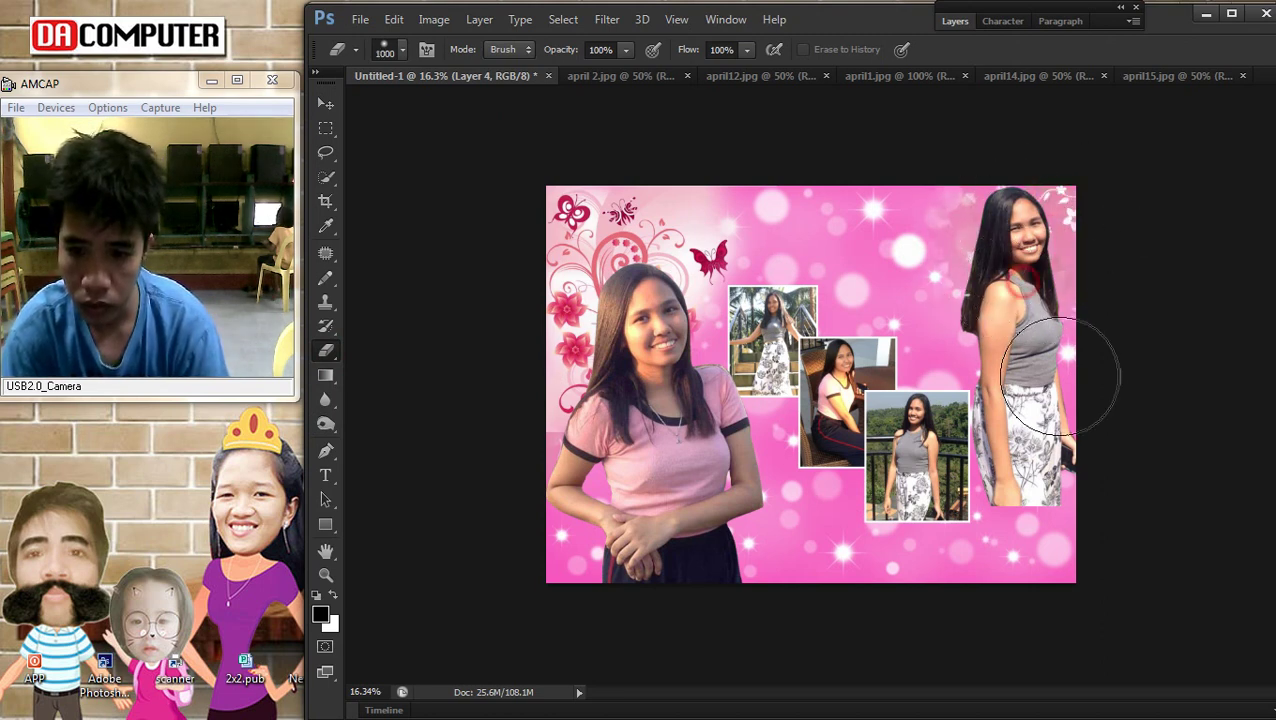
{"action": "mouse_move", "coordinate": [962, 212]}
{"action": "left_mouse_down"}
{"action": "mouse_move", "coordinate": [1027, 291]}
{"action": "mouse_move", "coordinate": [989, 292]}
{"action": "mouse_move", "coordinate": [1043, 361]}
{"action": "mouse_move", "coordinate": [1133, 502]}
{"action": "left_mouse_up"}
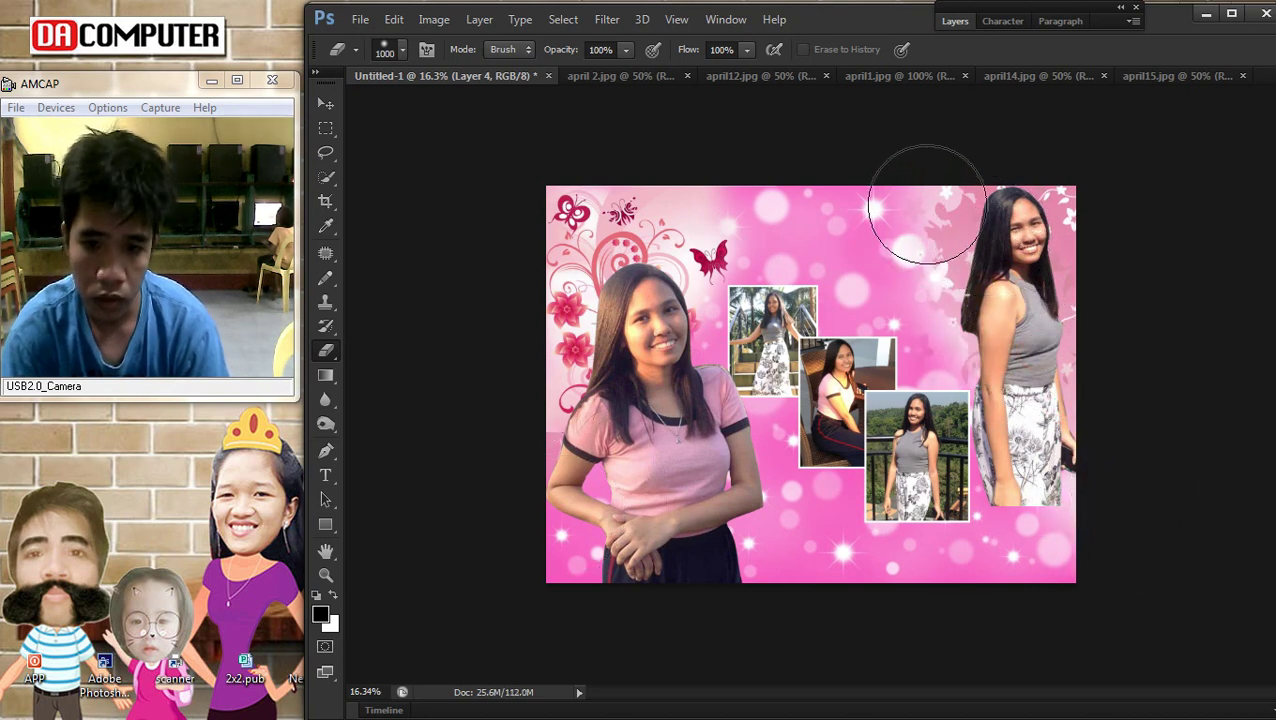
{"action": "left_click_drag", "start_coordinate": [633, 582], "coordinate": [633, 555]}
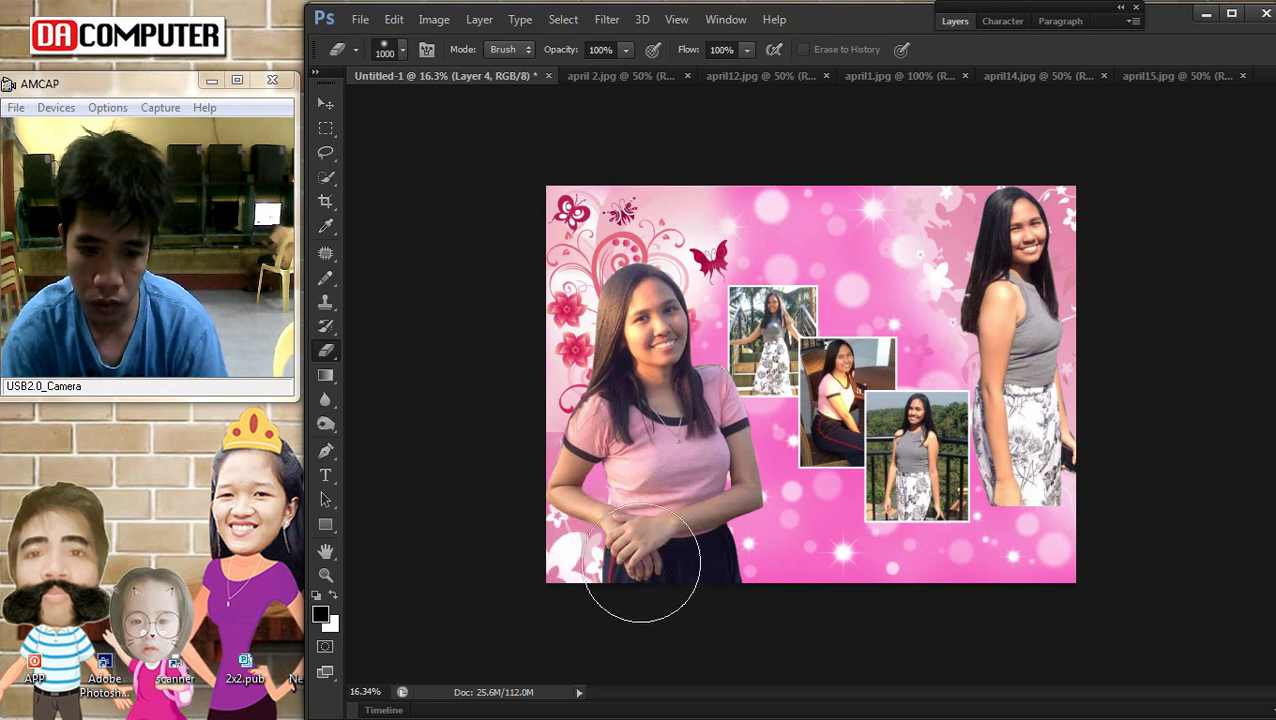
{"action": "mouse_move", "coordinate": [946, 597]}
{"action": "left_mouse_down"}
{"action": "mouse_move", "coordinate": [1140, 639]}
{"action": "mouse_move", "coordinate": [1128, 608]}
{"action": "mouse_move", "coordinate": [744, 616]}
{"action": "left_mouse_up"}
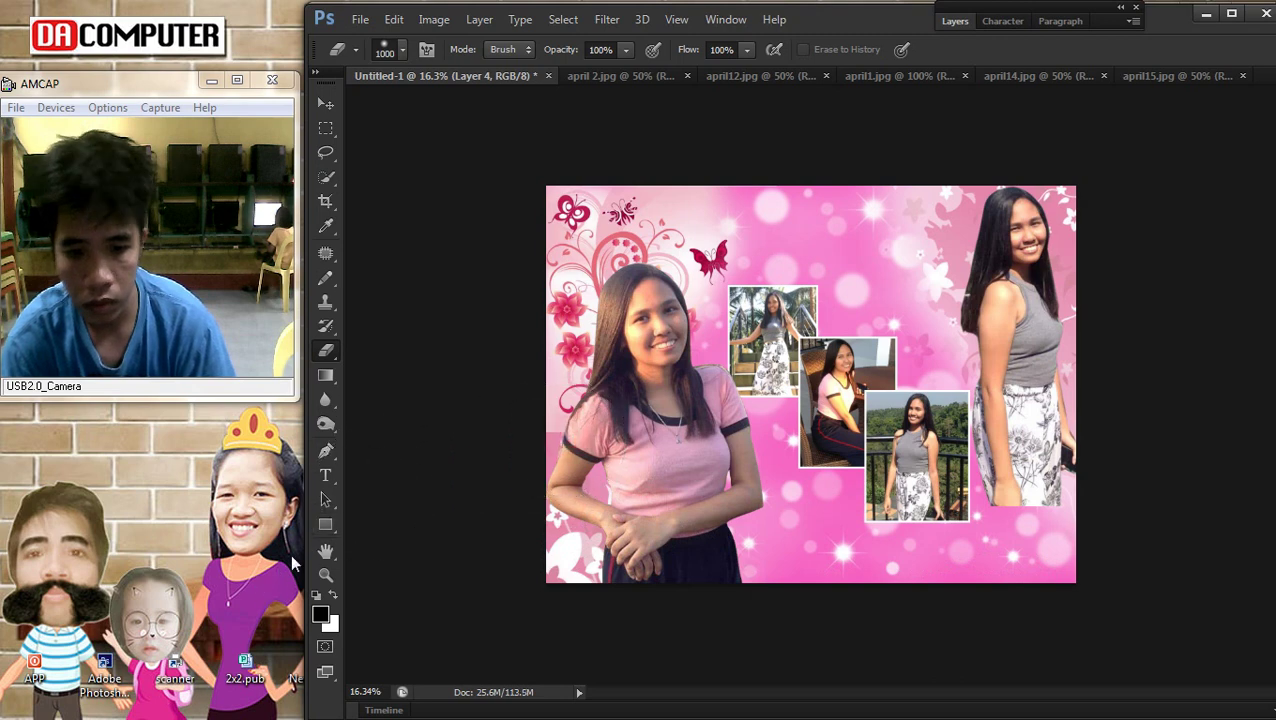
Make Layer 8 active and return to the Eraser
{"action": "left_click", "coordinate": [325, 103]}
{"action": "right_click", "coordinate": [578, 256]}
{"action": "left_click", "coordinate": [580, 252]}
{"action": "left_click", "coordinate": [327, 345]}
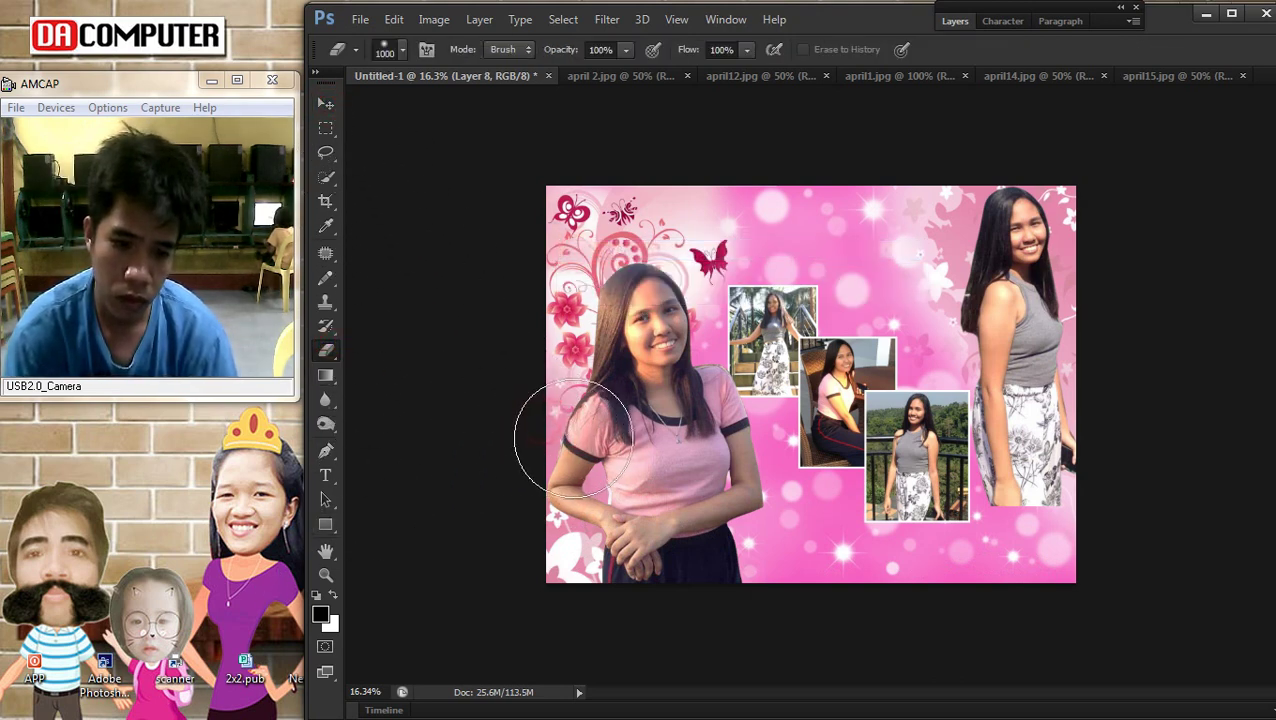
Pick layers from the canvas list, ending with Layer 5 active
{"action": "left_click", "coordinate": [325, 104]}
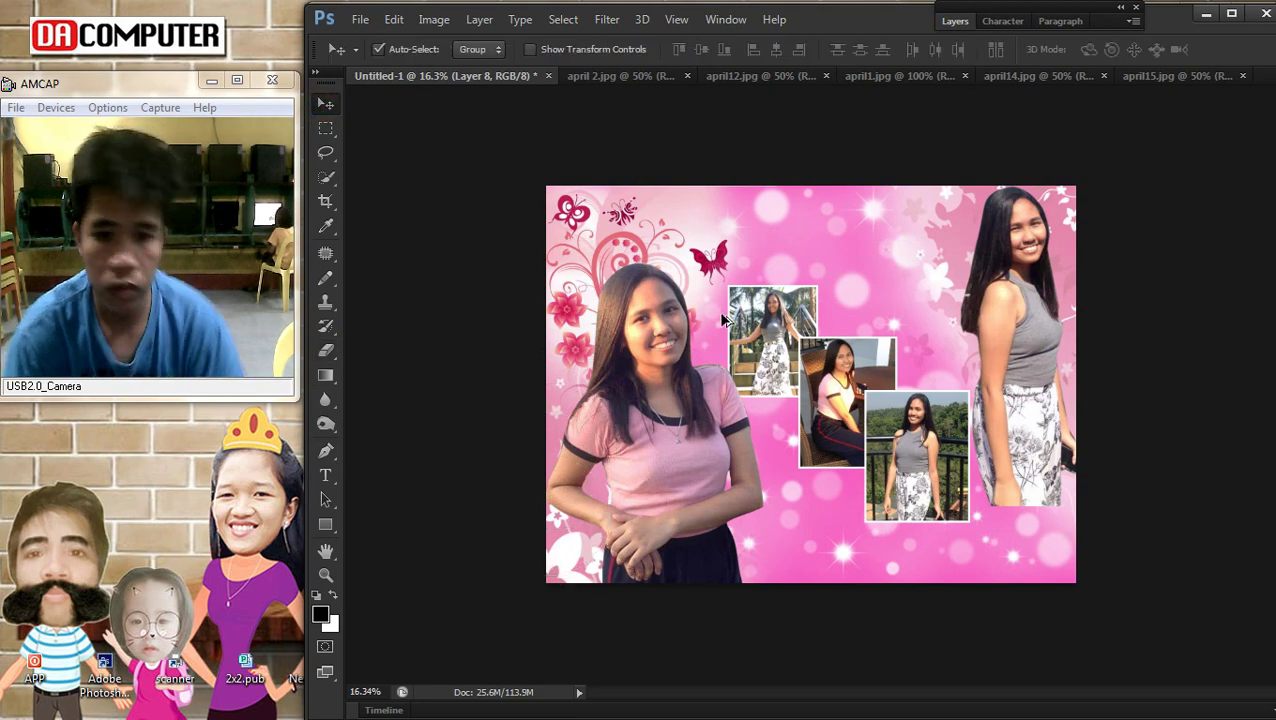
{"action": "scroll", "coordinate": [800, 380], "scroll_direction": "up", "scroll_amount": 2}
{"action": "scroll", "coordinate": [893, 395], "scroll_direction": "down", "scroll_amount": 2}
{"action": "scroll", "coordinate": [893, 395], "scroll_direction": "up", "scroll_amount": 2}
{"action": "right_click", "coordinate": [790, 203]}
{"action": "left_click", "coordinate": [812, 208]}
{"action": "right_click", "coordinate": [957, 467]}
{"action": "left_click", "coordinate": [963, 484]}
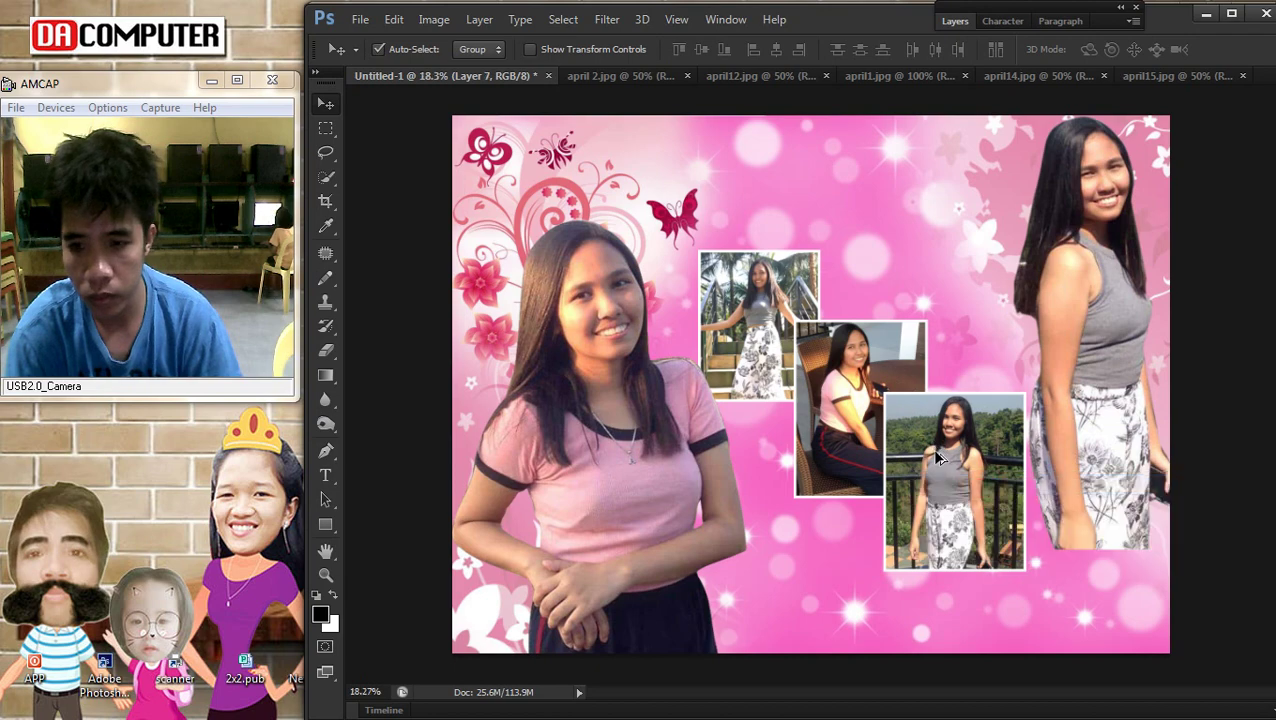
{"action": "scroll", "coordinate": [860, 265], "scroll_direction": "down", "scroll_amount": 1}
{"action": "right_click", "coordinate": [869, 226]}
{"action": "left_click", "coordinate": [885, 228]}
{"action": "right_click", "coordinate": [762, 280]}
{"action": "left_click", "coordinate": [778, 290]}
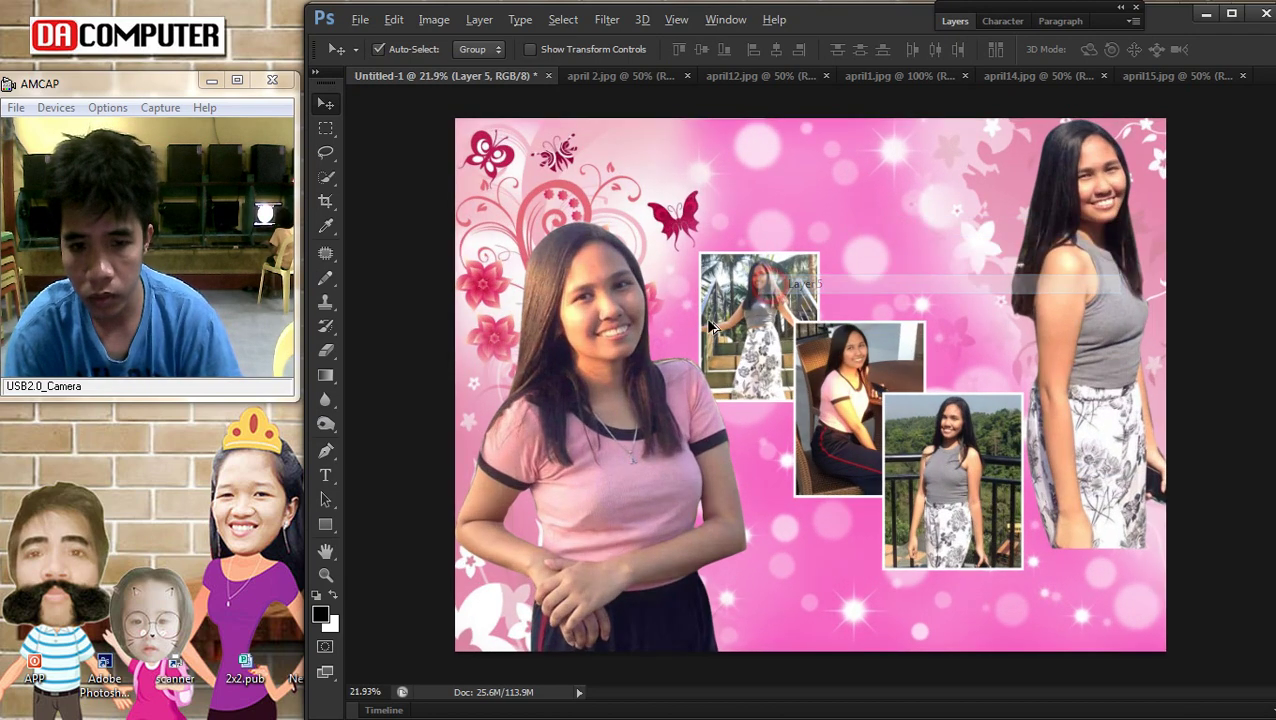
{"action": "left_click", "coordinate": [328, 477]}
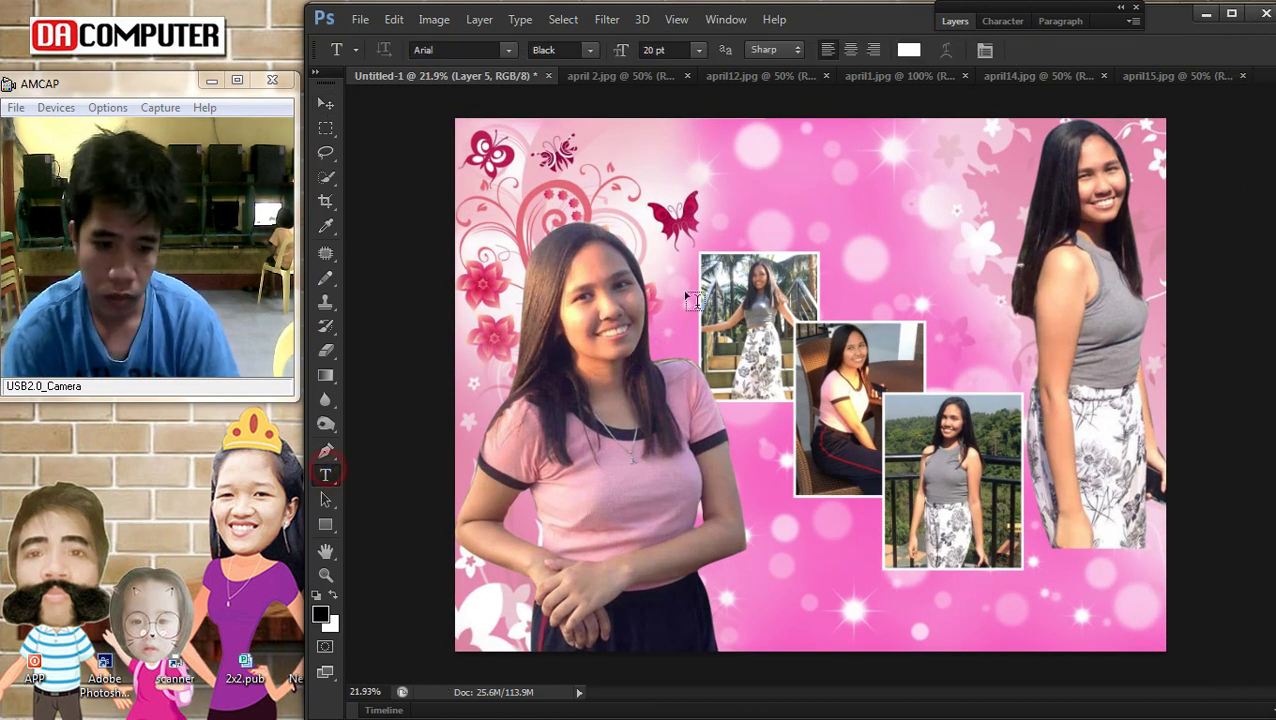
{"action": "mouse_move", "coordinate": [1238, 661]}
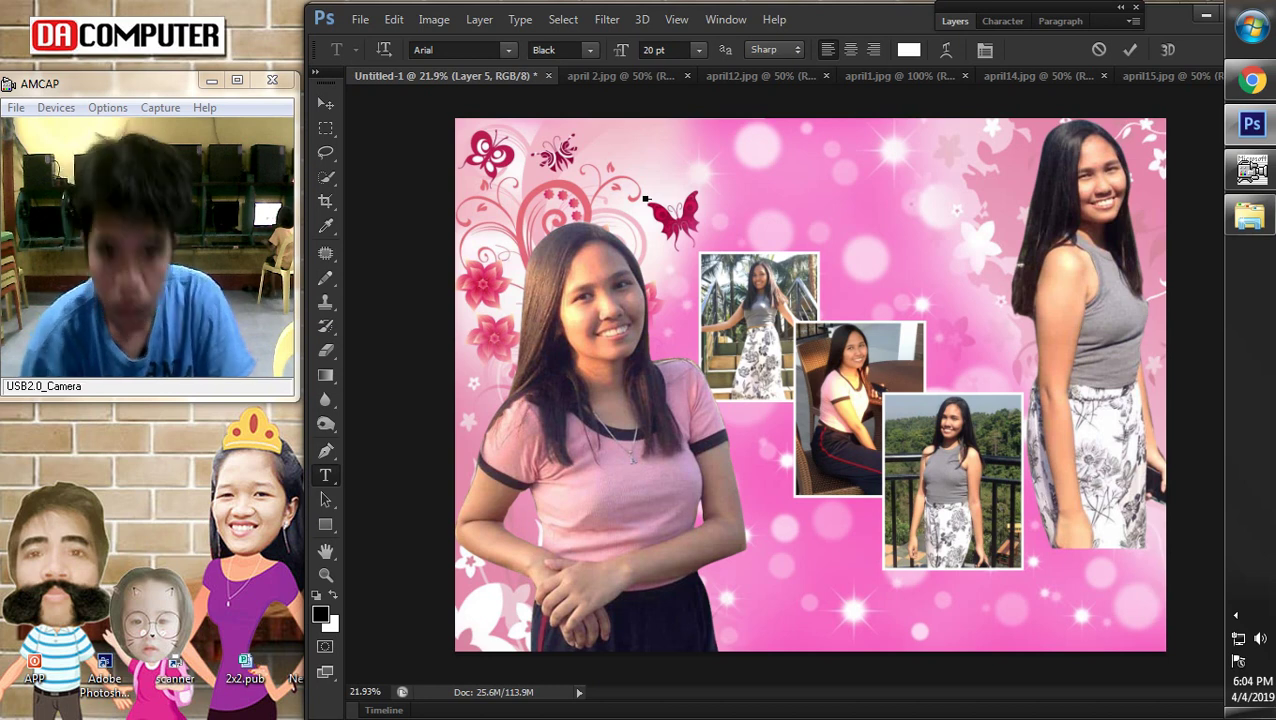
{"action": "left_click", "coordinate": [328, 103]}
{"action": "key", "text": "ctrl+t"}
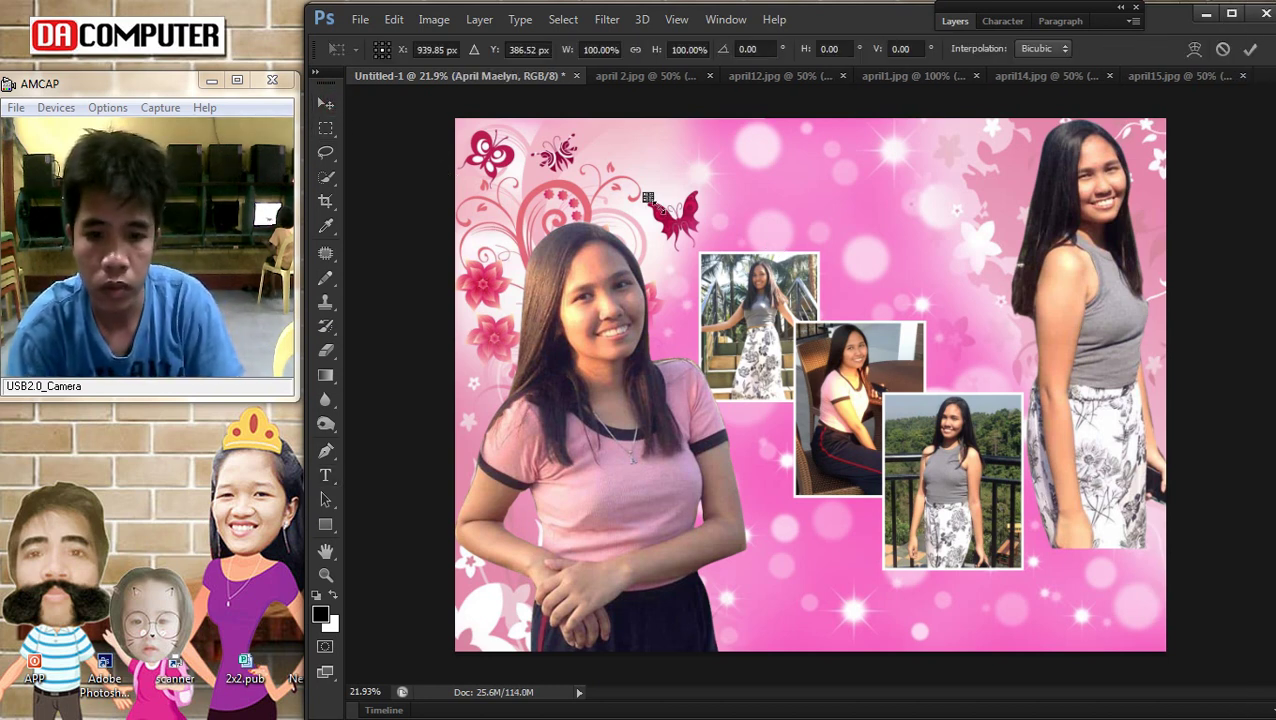
{"action": "left_click_drag", "start_coordinate": [936, 290], "coordinate": [965, 268]}
{"action": "left_click_drag", "start_coordinate": [786, 224], "coordinate": [691, 144]}
{"action": "key", "text": "Return"}
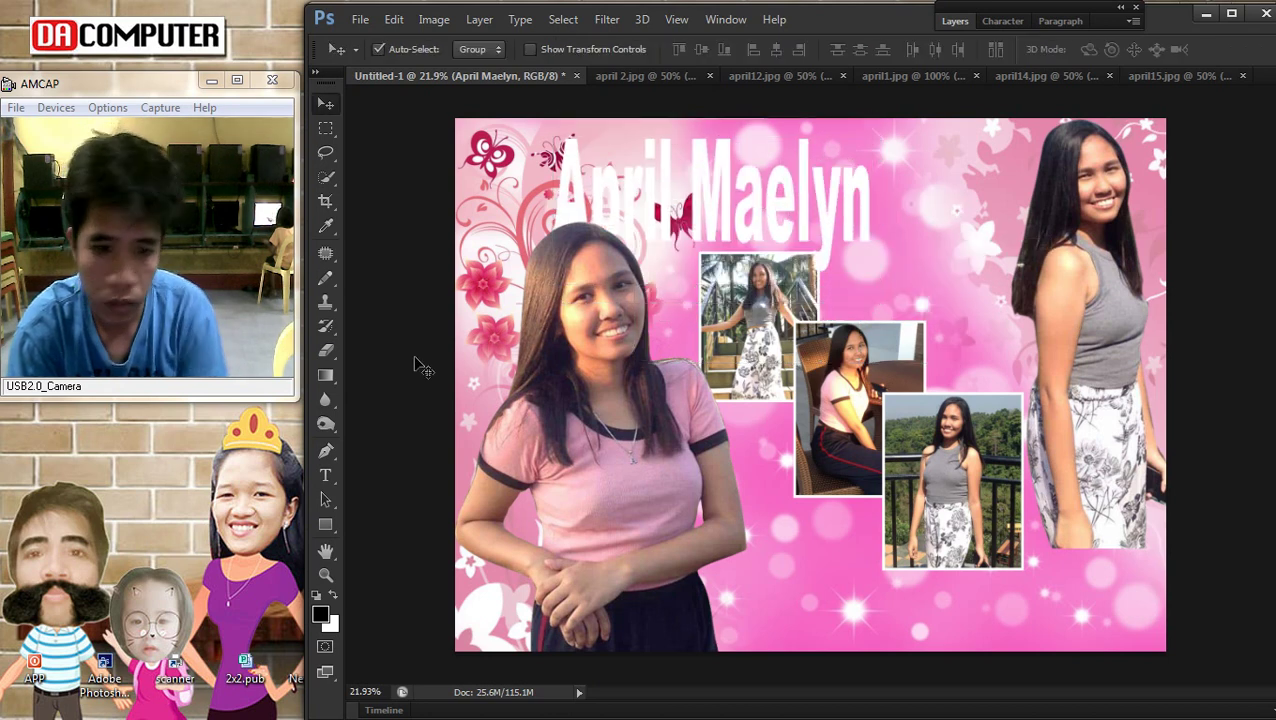
Squash the title vertically to about 62% of its height
{"action": "key", "text": "ctrl+t"}
{"action": "left_click_drag", "start_coordinate": [706, 287], "coordinate": [722, 226]}
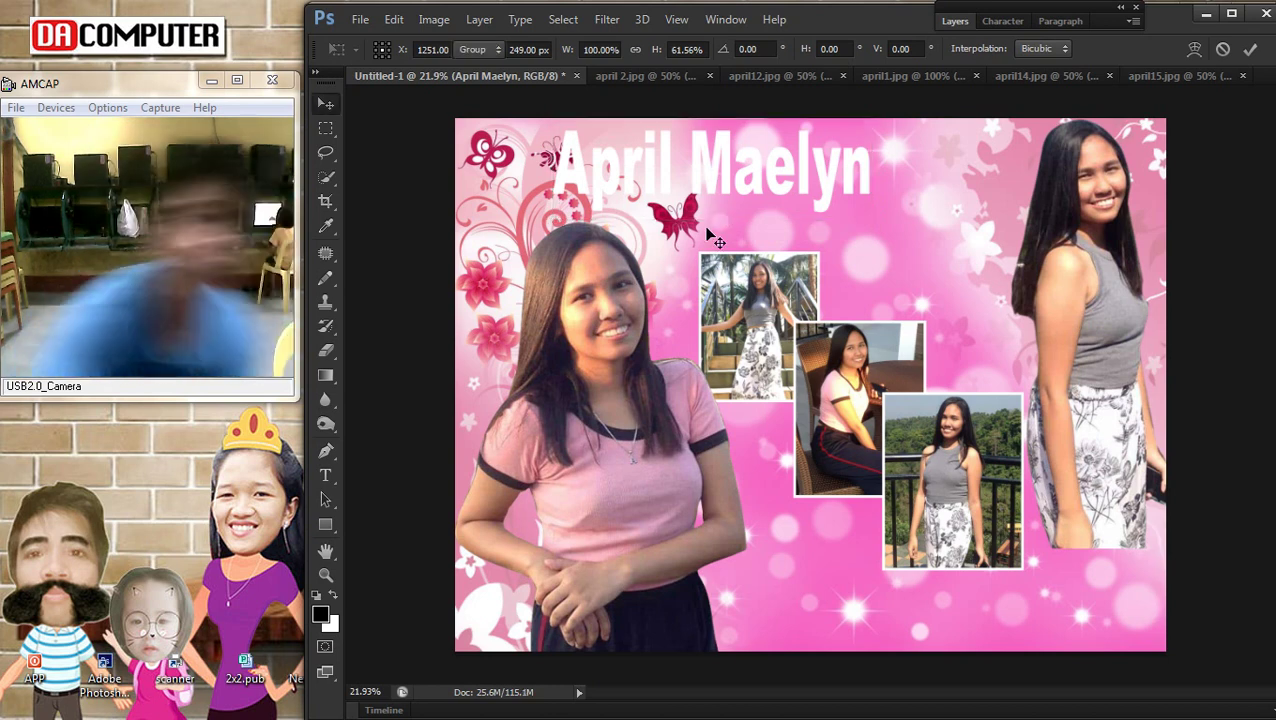
{"action": "key", "text": "Return"}
{"action": "left_click", "coordinate": [325, 495]}
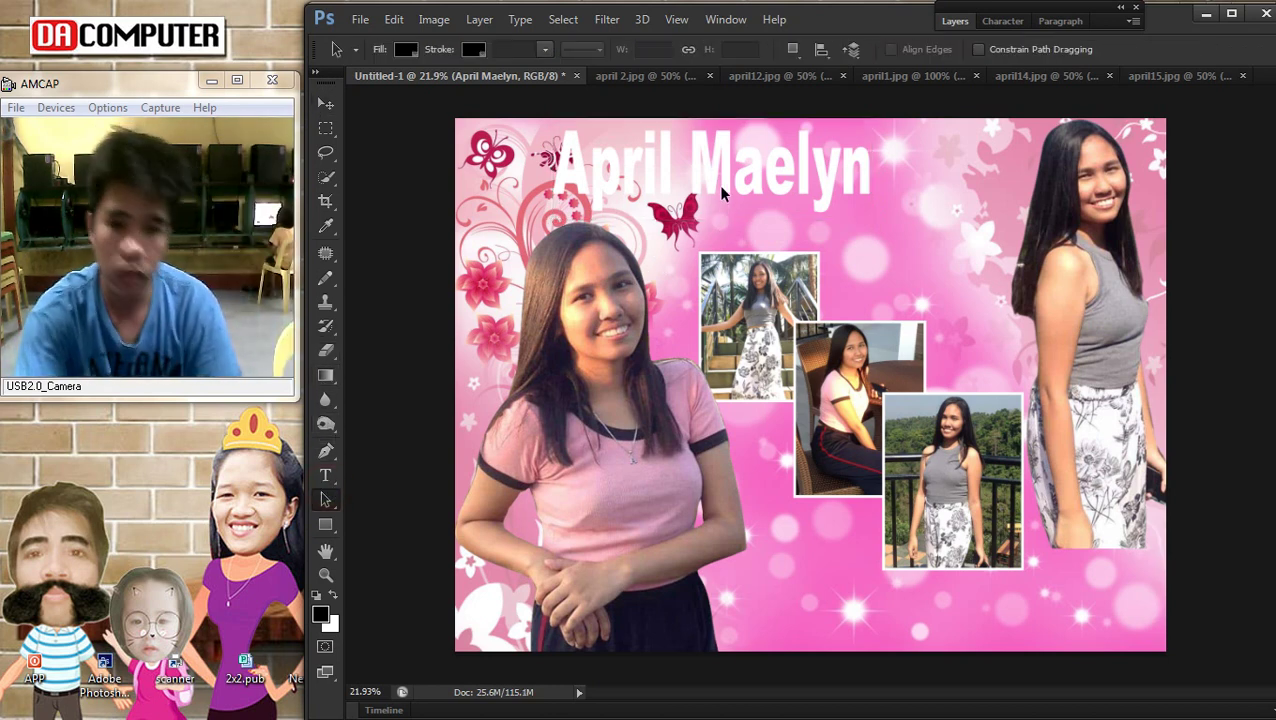
{"action": "left_click", "coordinate": [325, 476]}
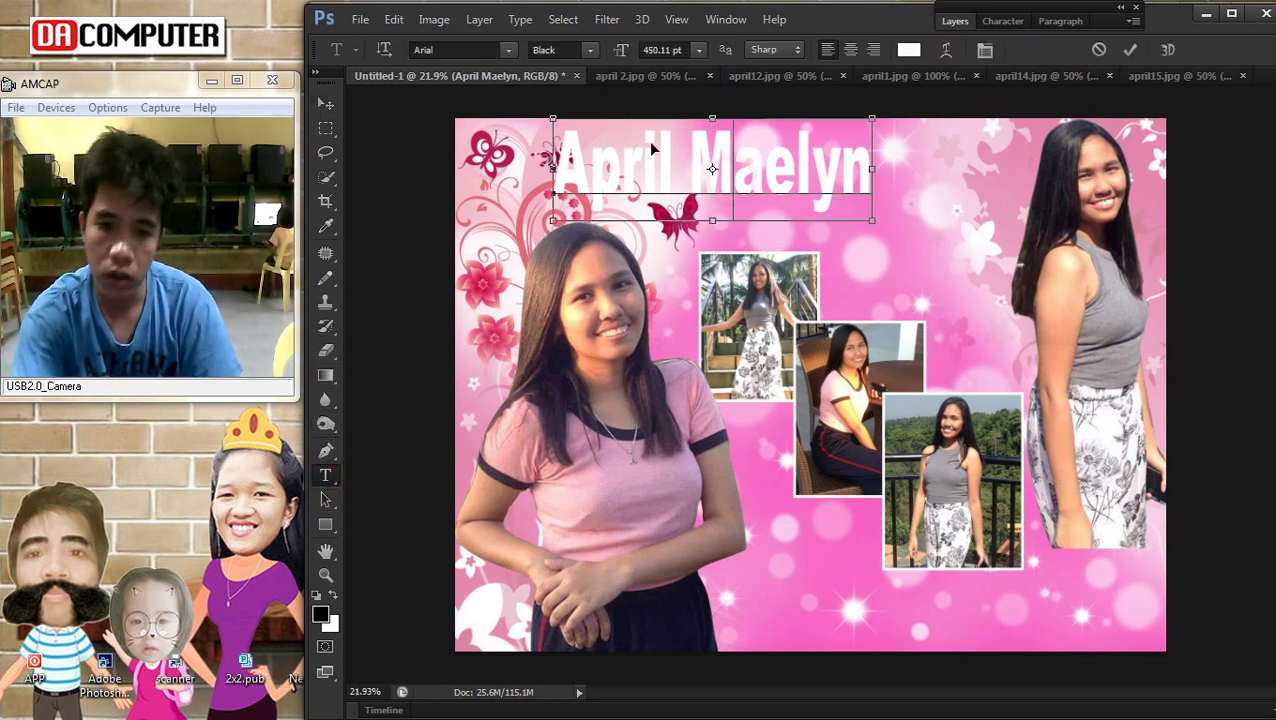
{"action": "left_click_drag", "start_coordinate": [870, 172], "coordinate": [550, 88]}
{"action": "left_click", "coordinate": [566, 50]}
{"action": "left_click", "coordinate": [590, 52]}
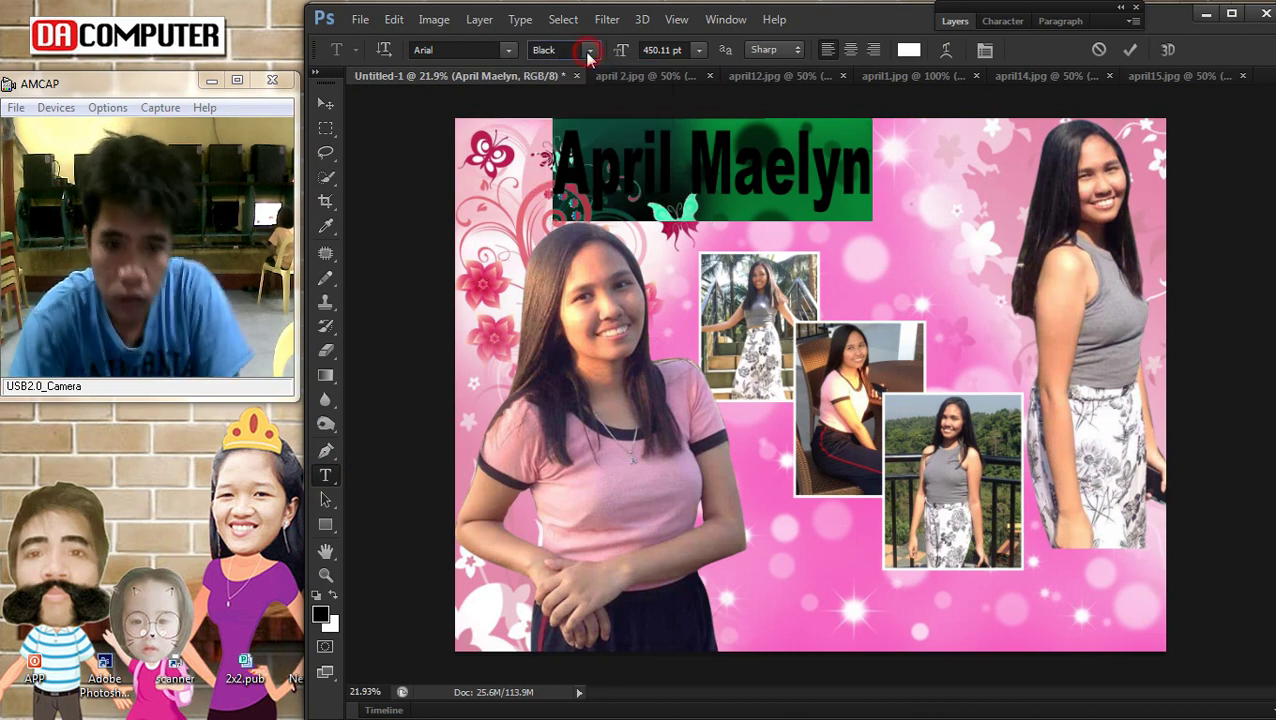
{"action": "left_click", "coordinate": [507, 52]}
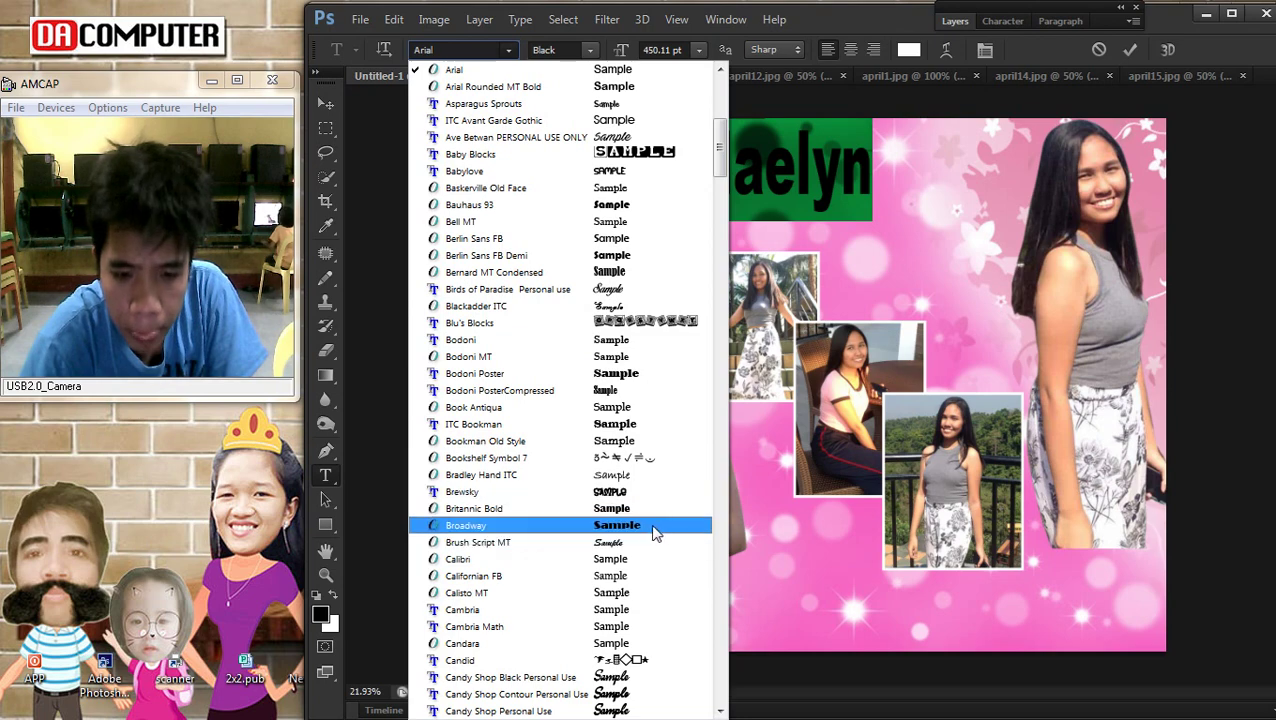
{"action": "scroll", "coordinate": [650, 520], "scroll_direction": "up", "scroll_amount": 5}
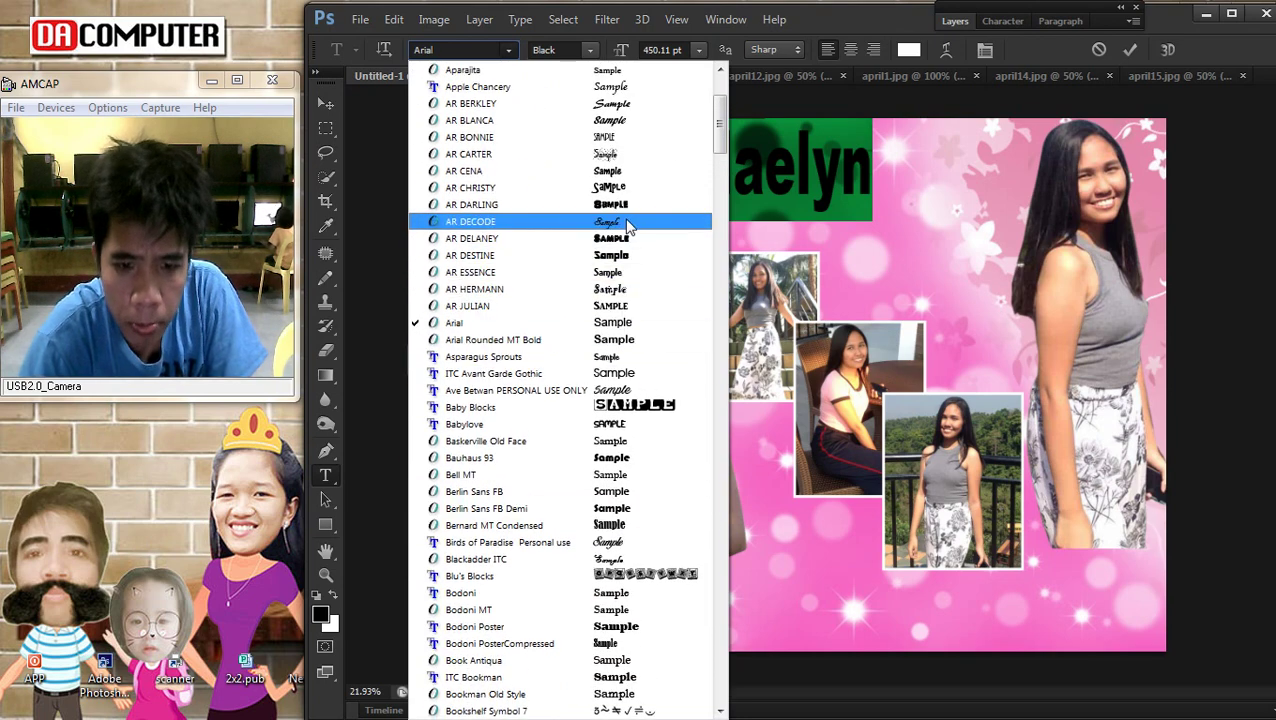
{"action": "scroll", "coordinate": [632, 222], "scroll_direction": "up", "scroll_amount": 3}
{"action": "left_click", "coordinate": [652, 307]}
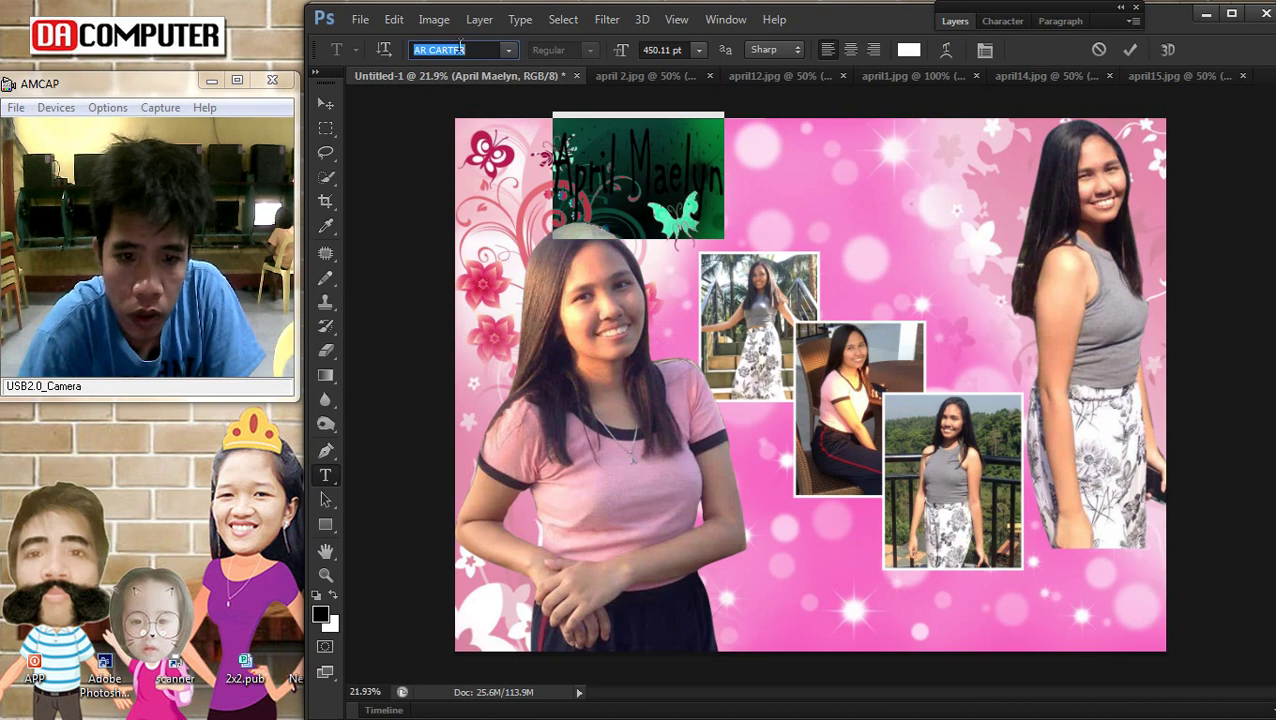
{"action": "left_click", "coordinate": [506, 49]}
{"action": "left_click_drag", "start_coordinate": [716, 122], "coordinate": [728, 203]}
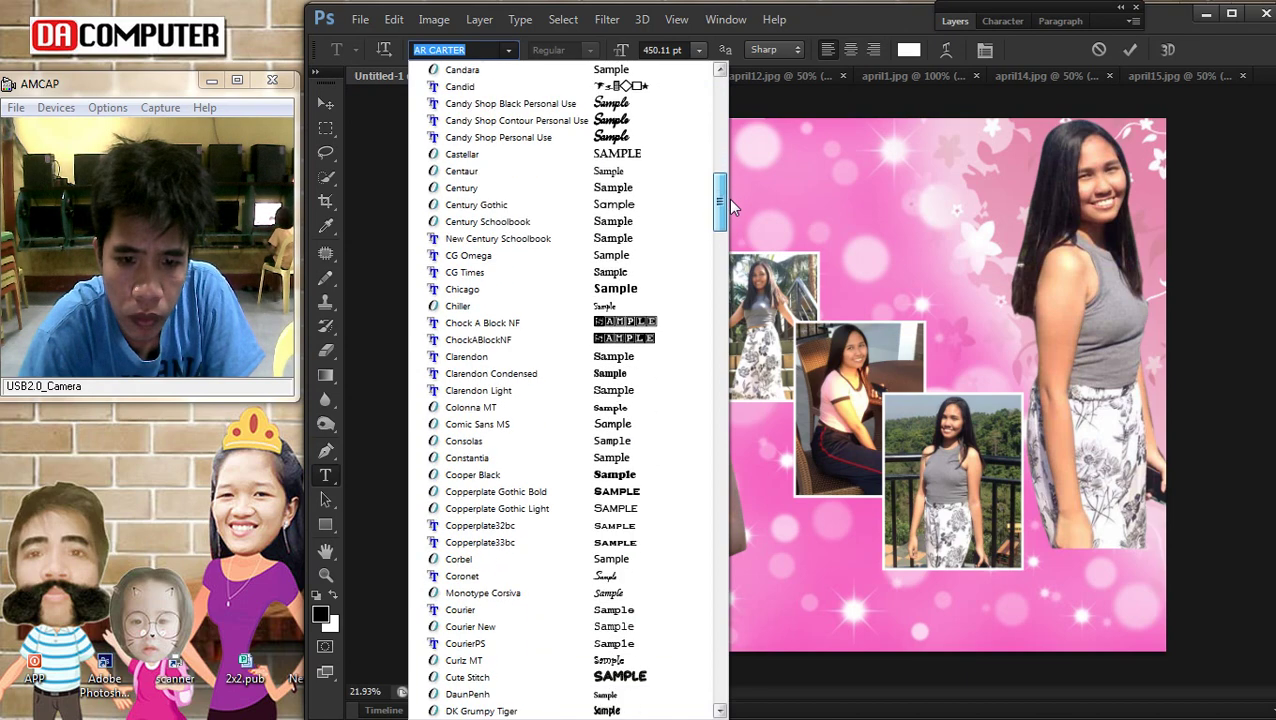
Set the title in Candy Shop Black Personal Use, shift it left, then skew and enlarge it
{"action": "left_click", "coordinate": [510, 103]}
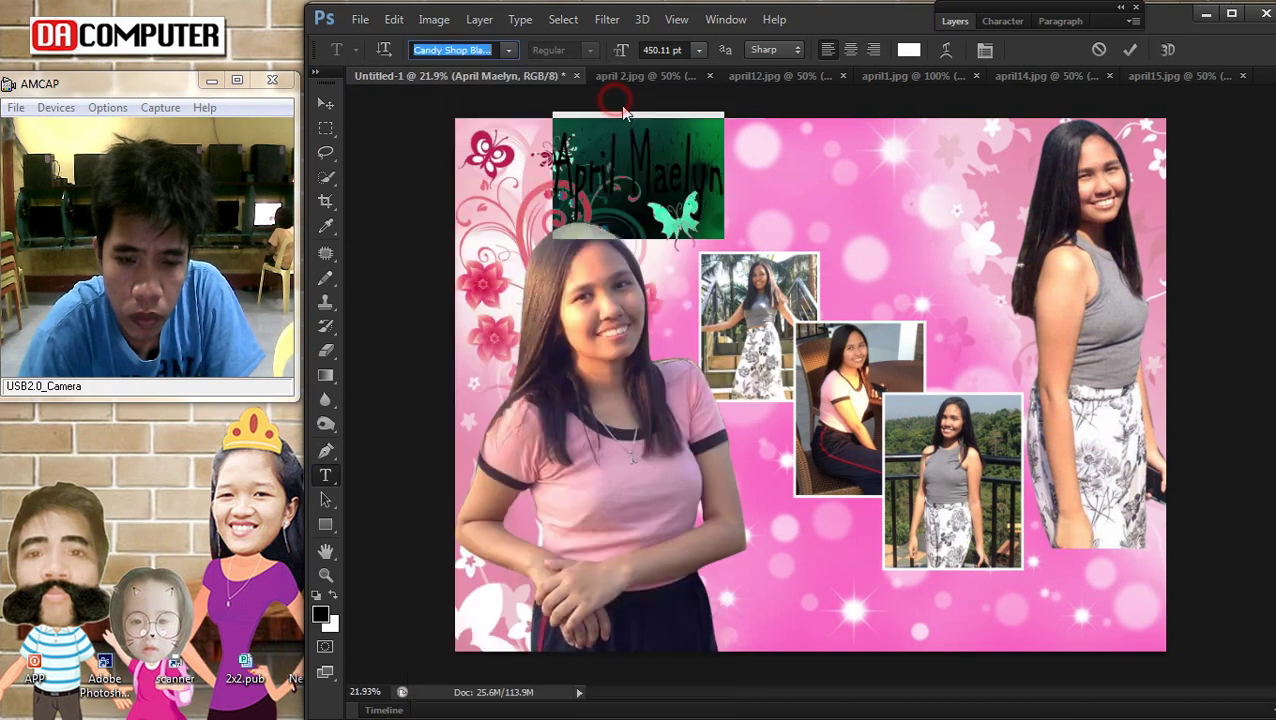
{"action": "left_click", "coordinate": [325, 103]}
{"action": "left_click_drag", "start_coordinate": [712, 165], "coordinate": [620, 207]}
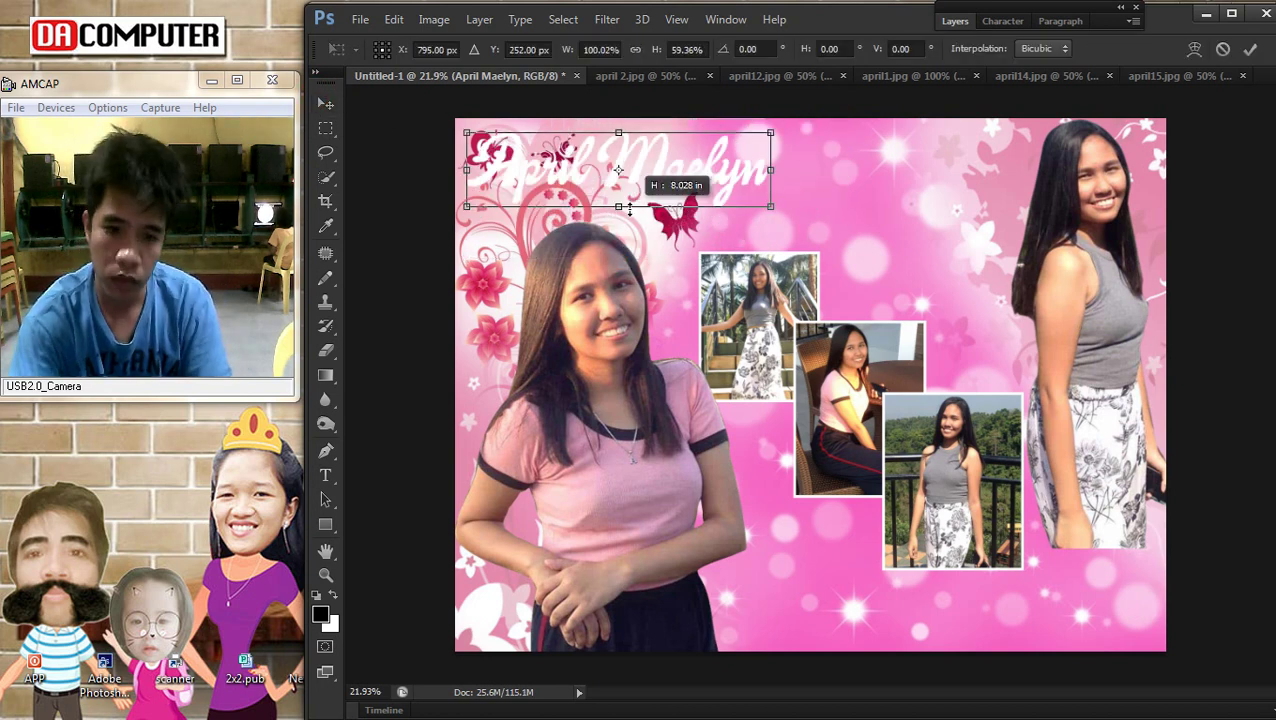
{"action": "left_click_drag", "start_coordinate": [774, 137], "coordinate": [755, 134]}
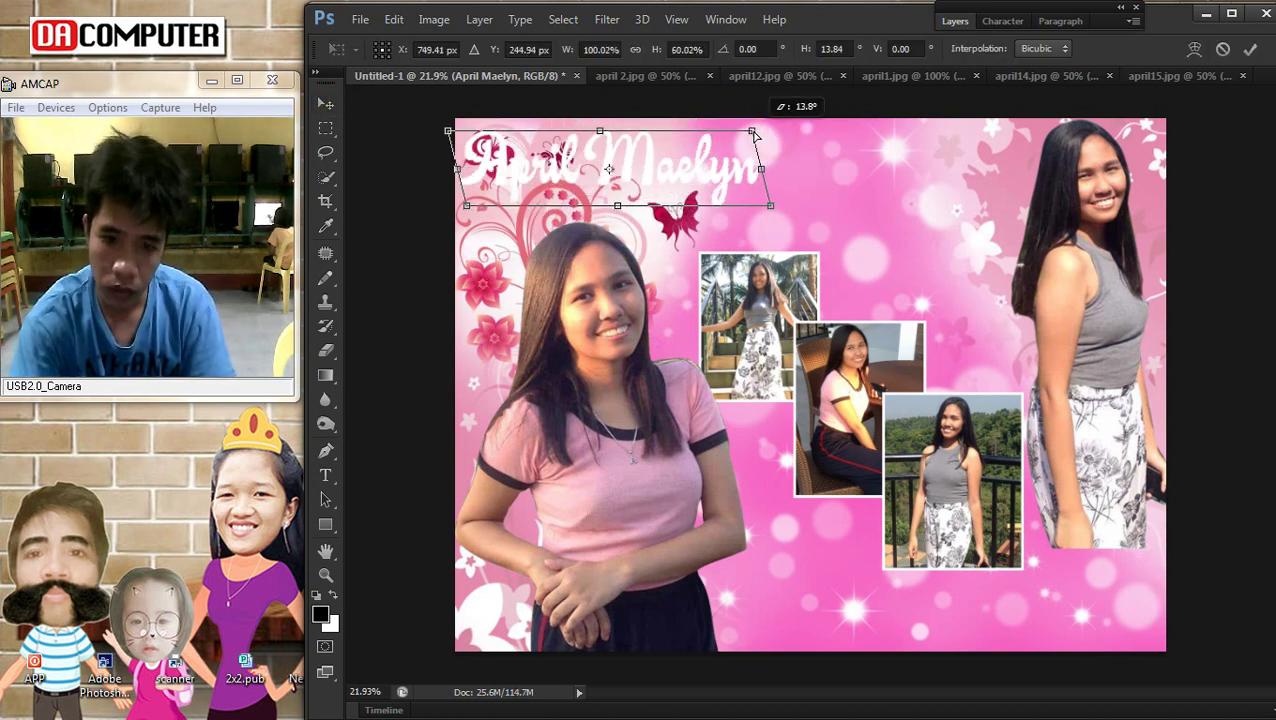
{"action": "left_click_drag", "start_coordinate": [769, 204], "coordinate": [830, 210]}
{"action": "key", "text": "Return"}
{"action": "left_click", "coordinate": [954, 21]}
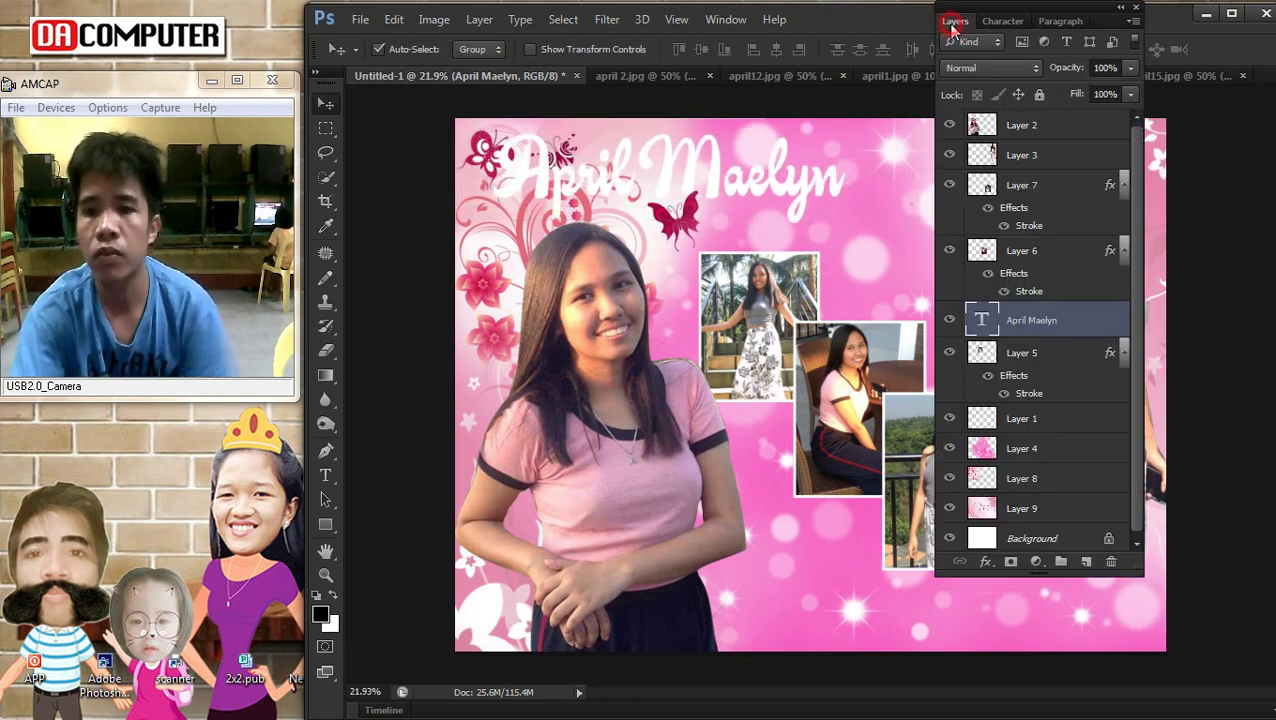
Give the title a pink stroke and a bright pink Color Overlay sampled from the canvas
{"action": "double_click", "coordinate": [1099, 322]}
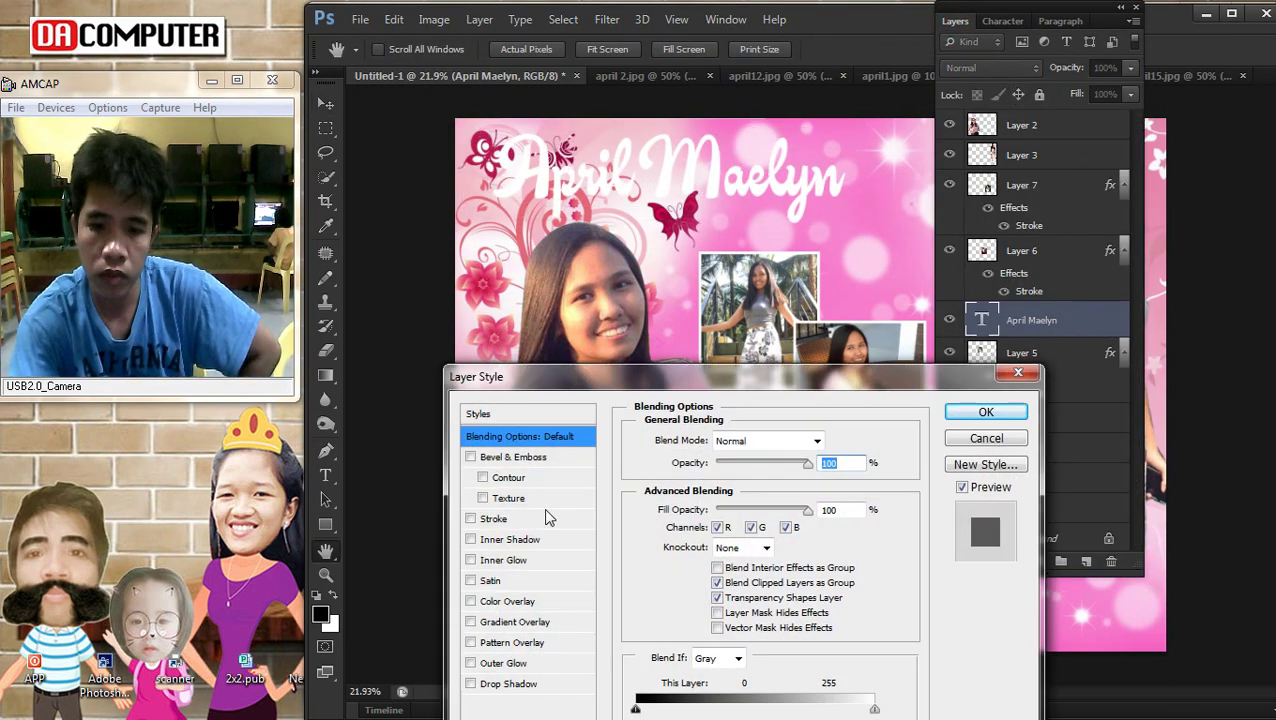
{"action": "left_click", "coordinate": [495, 522]}
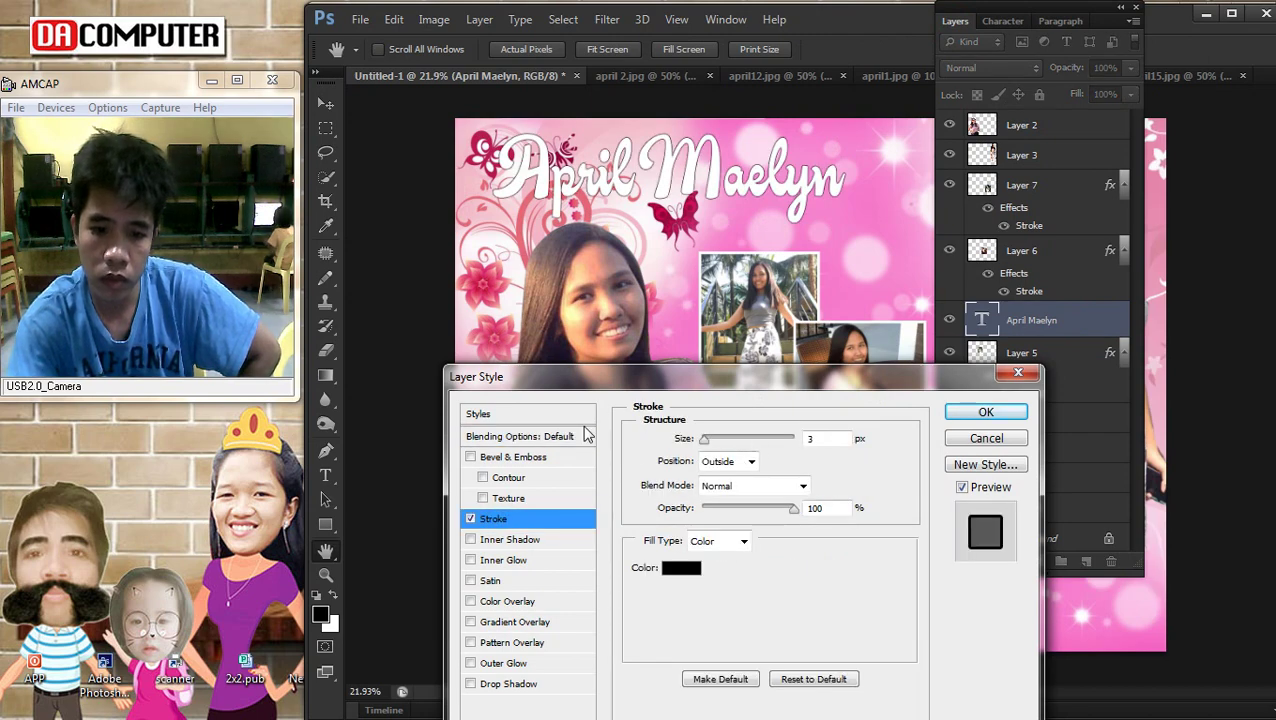
{"action": "left_click", "coordinate": [681, 567]}
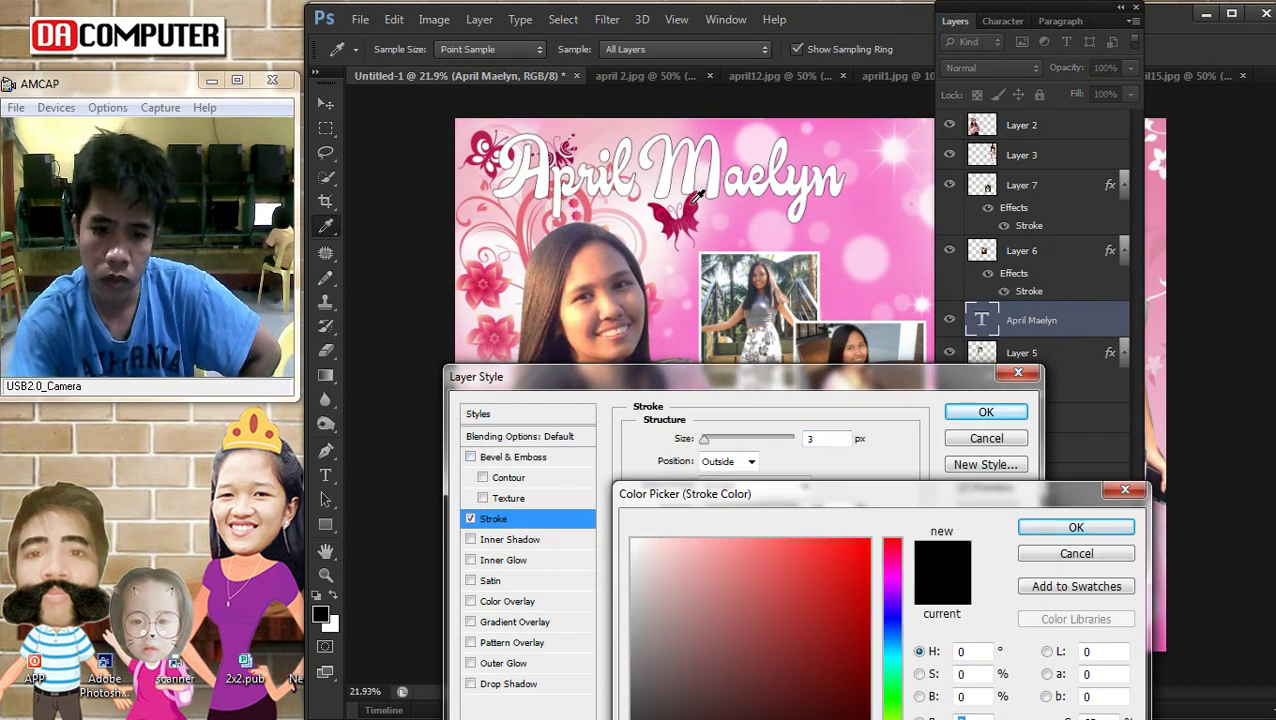
{"action": "left_click", "coordinate": [1040, 537]}
{"action": "left_click_drag", "start_coordinate": [705, 439], "coordinate": [711, 439]}
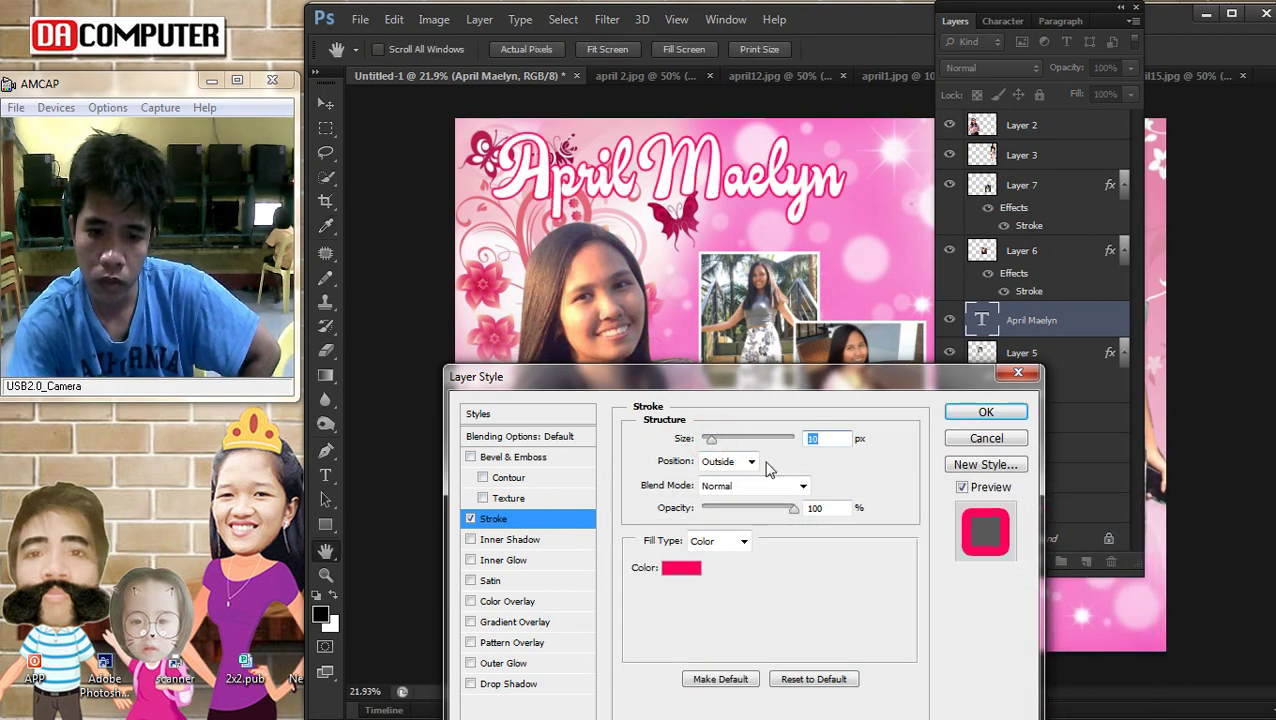
{"action": "left_click", "coordinate": [533, 603]}
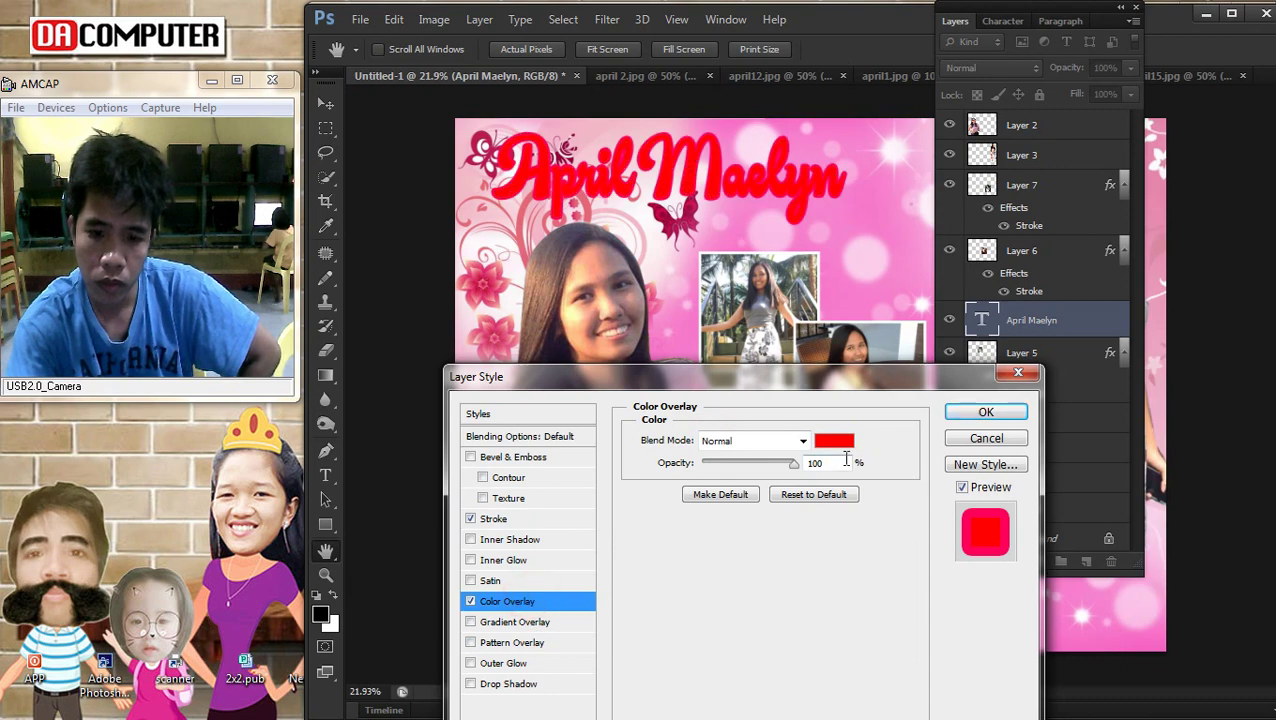
{"action": "left_click", "coordinate": [830, 444]}
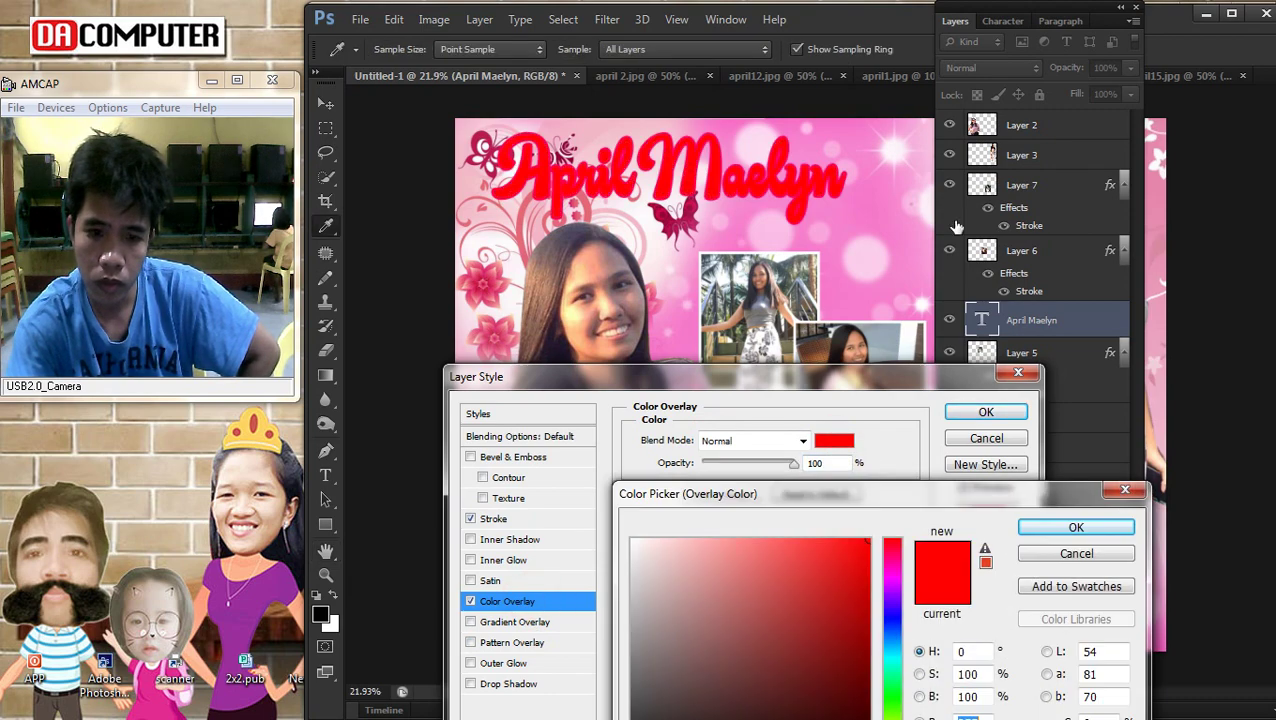
{"action": "left_click", "coordinate": [869, 191]}
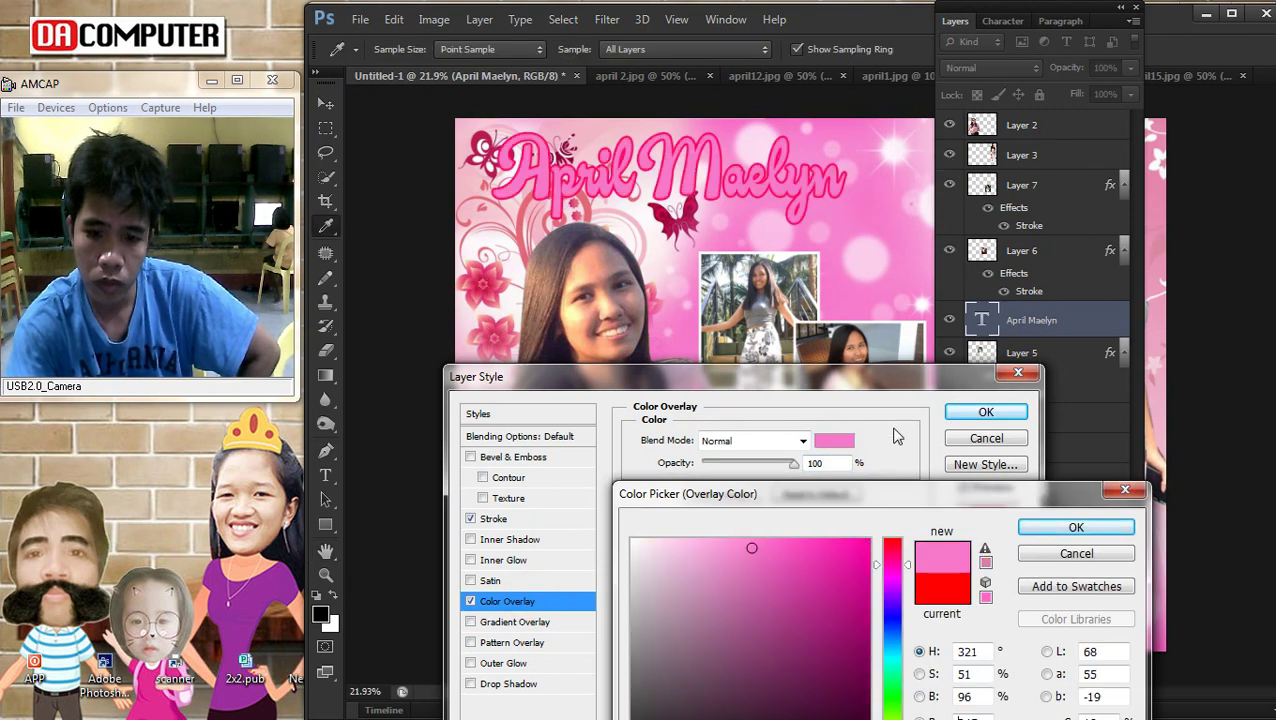
{"action": "left_click_drag", "start_coordinate": [915, 540], "coordinate": [968, 540]}
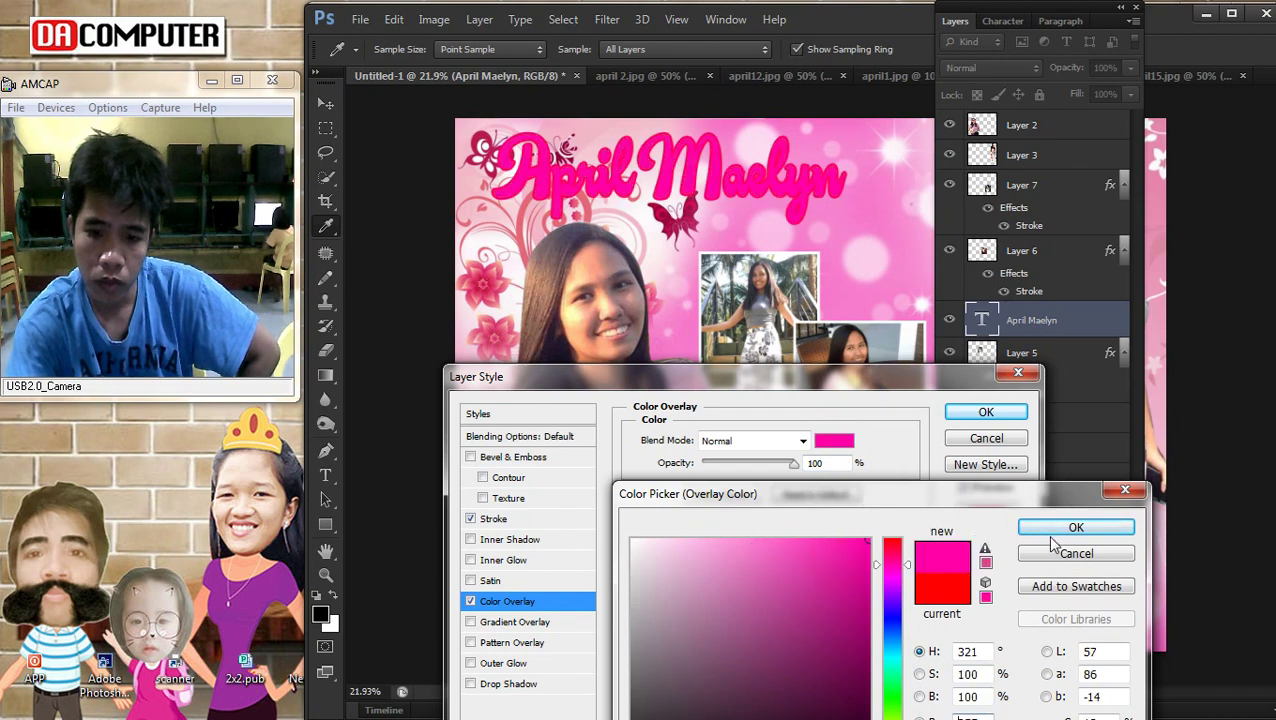
{"action": "left_click", "coordinate": [1045, 531]}
Change the title's stroke to 18 px white and apply the layer style
{"action": "left_click", "coordinate": [497, 517]}
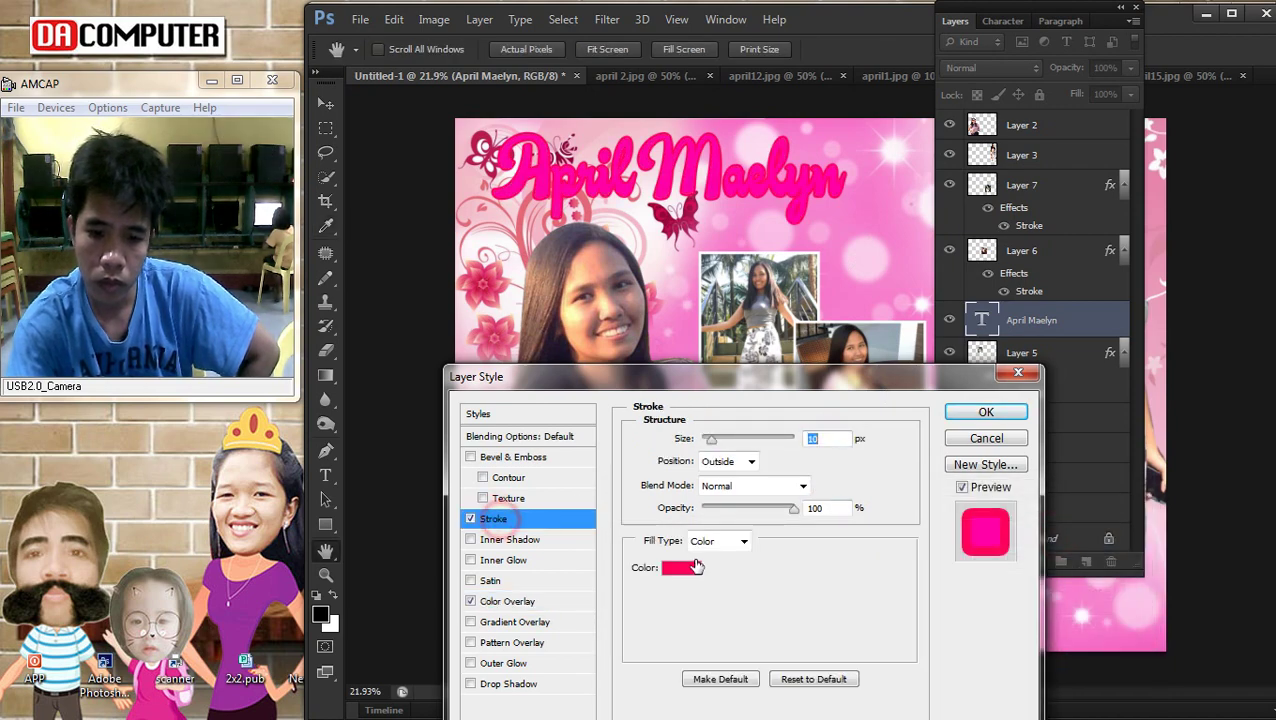
{"action": "left_click", "coordinate": [688, 567]}
{"action": "left_click", "coordinate": [901, 326]}
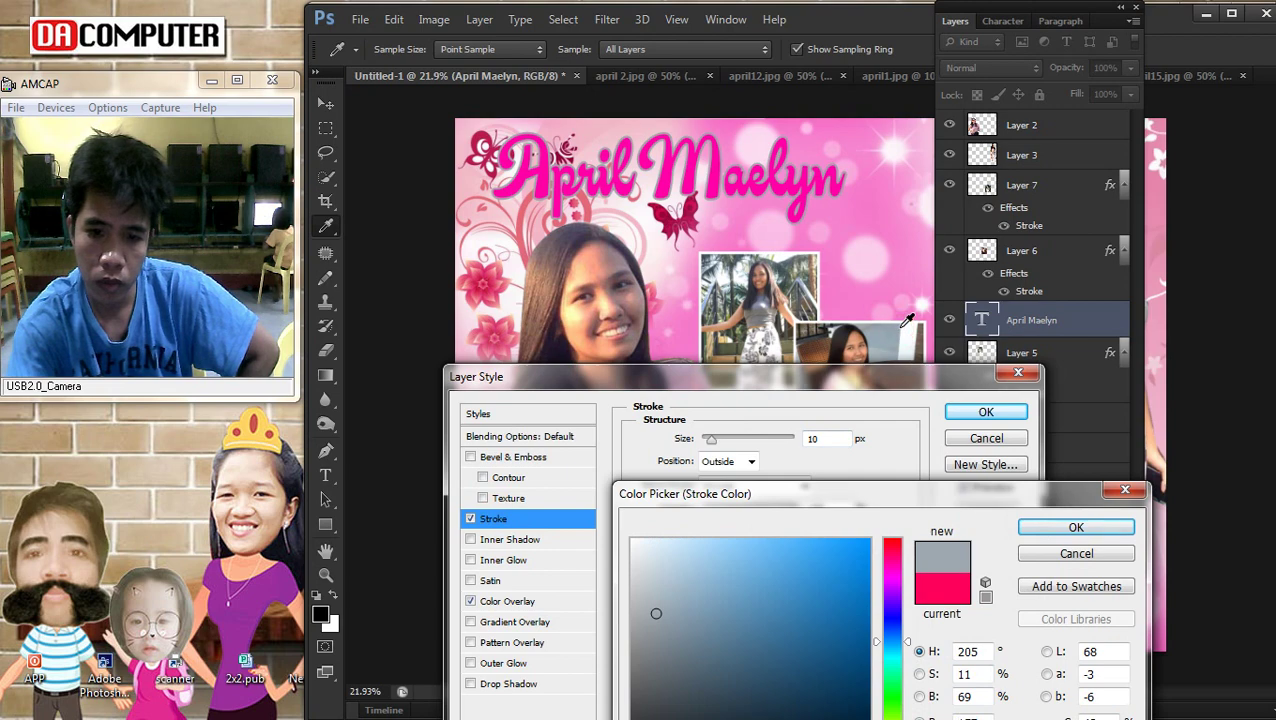
{"action": "left_click", "coordinate": [1076, 528]}
{"action": "left_click_drag", "start_coordinate": [710, 440], "coordinate": [716, 445]}
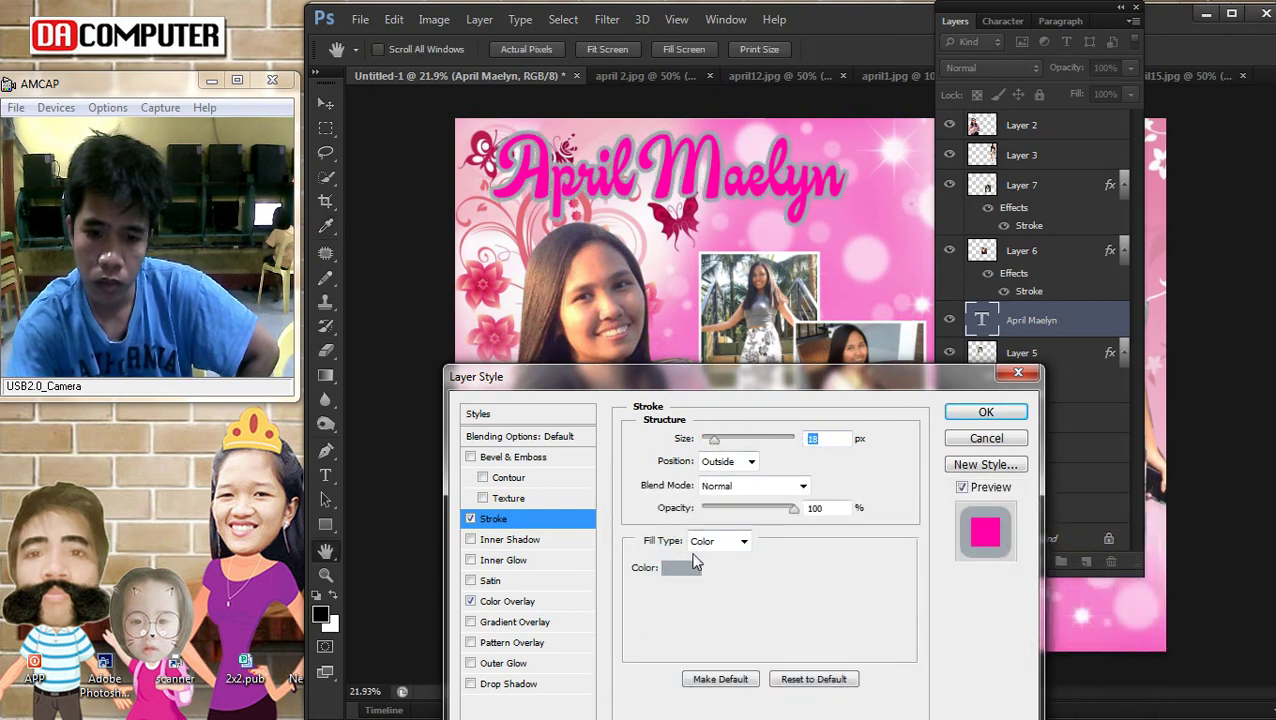
{"action": "left_click", "coordinate": [697, 563]}
{"action": "left_click_drag", "start_coordinate": [817, 556], "coordinate": [940, 497]}
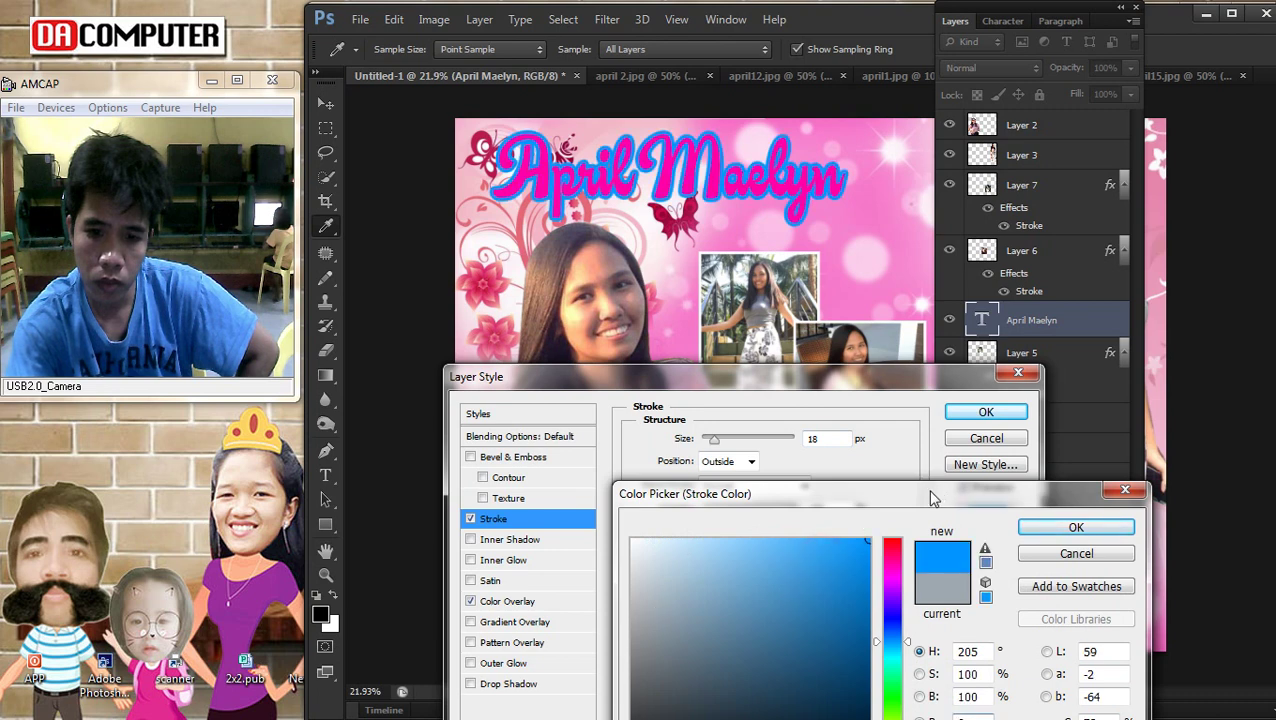
{"action": "left_click", "coordinate": [664, 327]}
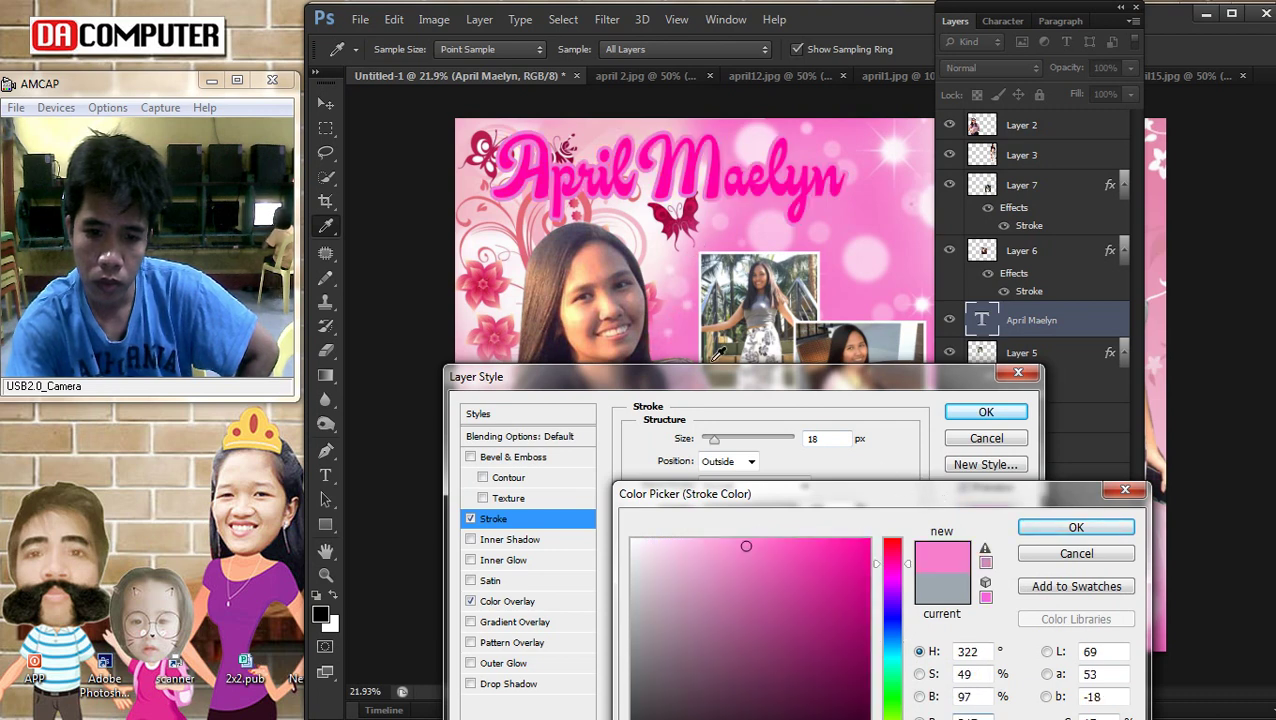
{"action": "left_click_drag", "start_coordinate": [706, 556], "coordinate": [632, 541]}
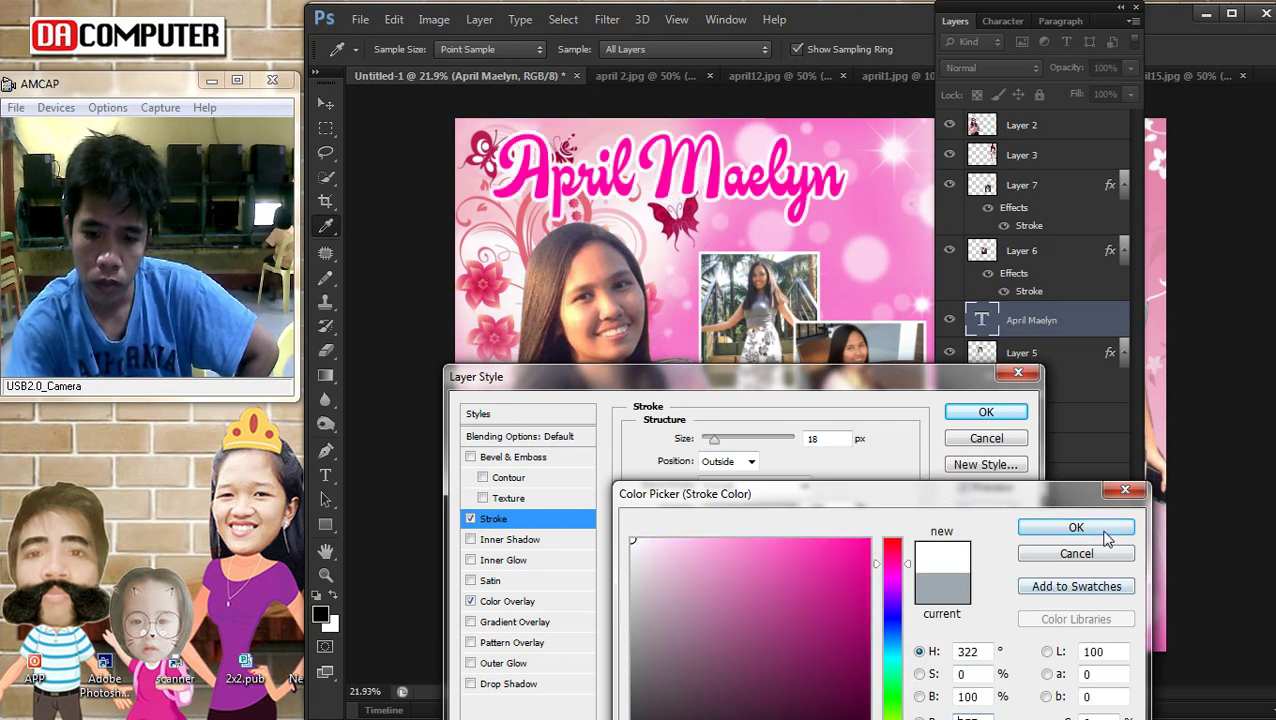
{"action": "left_click", "coordinate": [1076, 527]}
{"action": "left_click", "coordinate": [985, 411]}
{"action": "left_click", "coordinate": [962, 24]}
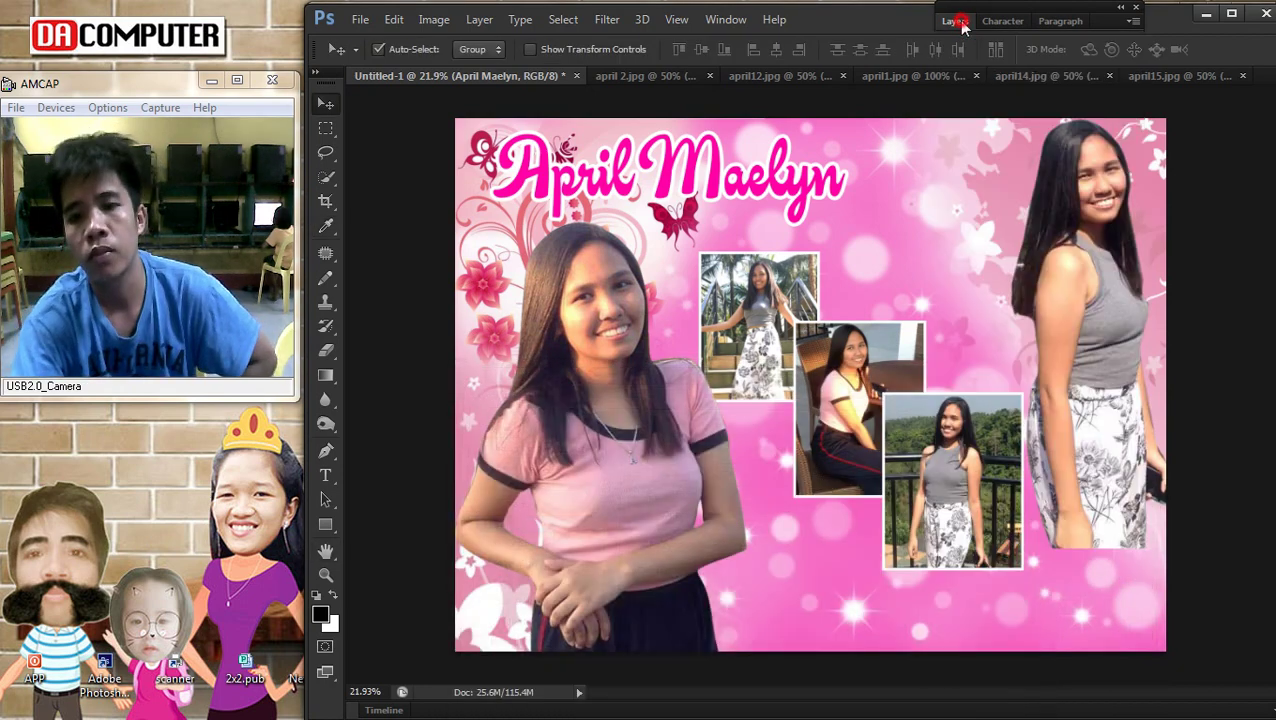
{"action": "scroll", "coordinate": [646, 140], "scroll_direction": "down", "scroll_amount": 1}
{"action": "scroll", "coordinate": [646, 140], "scroll_direction": "up", "scroll_amount": 2}
{"action": "right_click", "coordinate": [646, 140]}
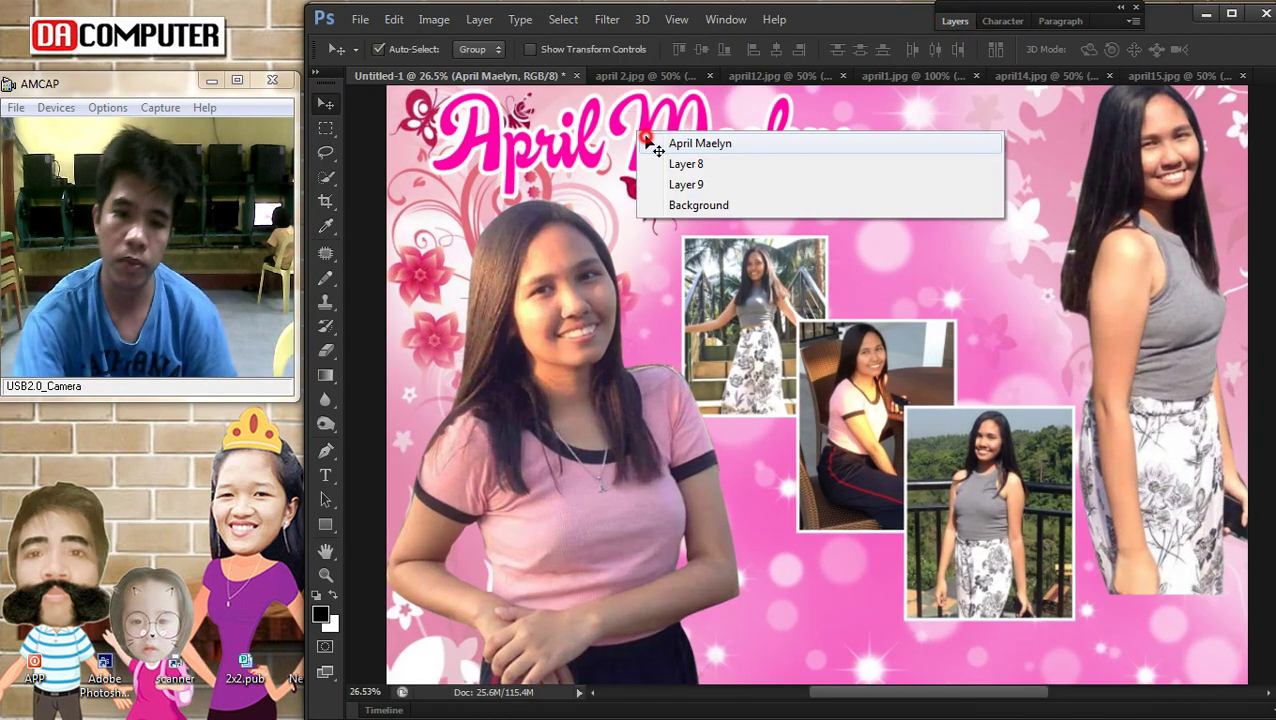
{"action": "left_click", "coordinate": [648, 145]}
{"action": "key", "text": "ctrl+t"}
{"action": "left_click_drag", "start_coordinate": [871, 210], "coordinate": [878, 212]}
{"action": "left_click_drag", "start_coordinate": [785, 158], "coordinate": [778, 165]}
{"action": "key", "text": "Return"}
Move the right-hand girl photo down, enlarge it and shift it slightly left
{"action": "scroll", "coordinate": [917, 213], "scroll_direction": "up", "scroll_amount": 1}
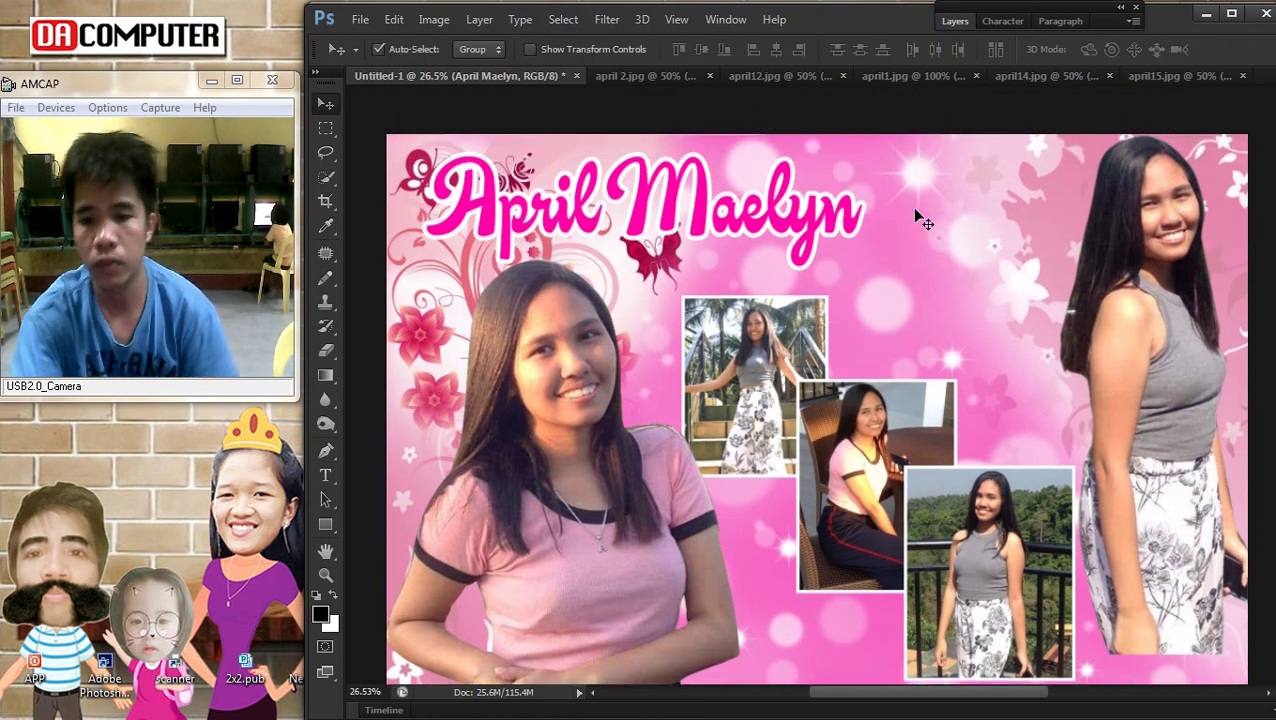
{"action": "scroll", "coordinate": [917, 213], "scroll_direction": "down", "scroll_amount": 2}
{"action": "right_click", "coordinate": [1030, 312]}
{"action": "left_click", "coordinate": [1043, 341]}
{"action": "left_click_drag", "start_coordinate": [1043, 341], "coordinate": [1045, 430]}
{"action": "key", "text": "ctrl+t"}
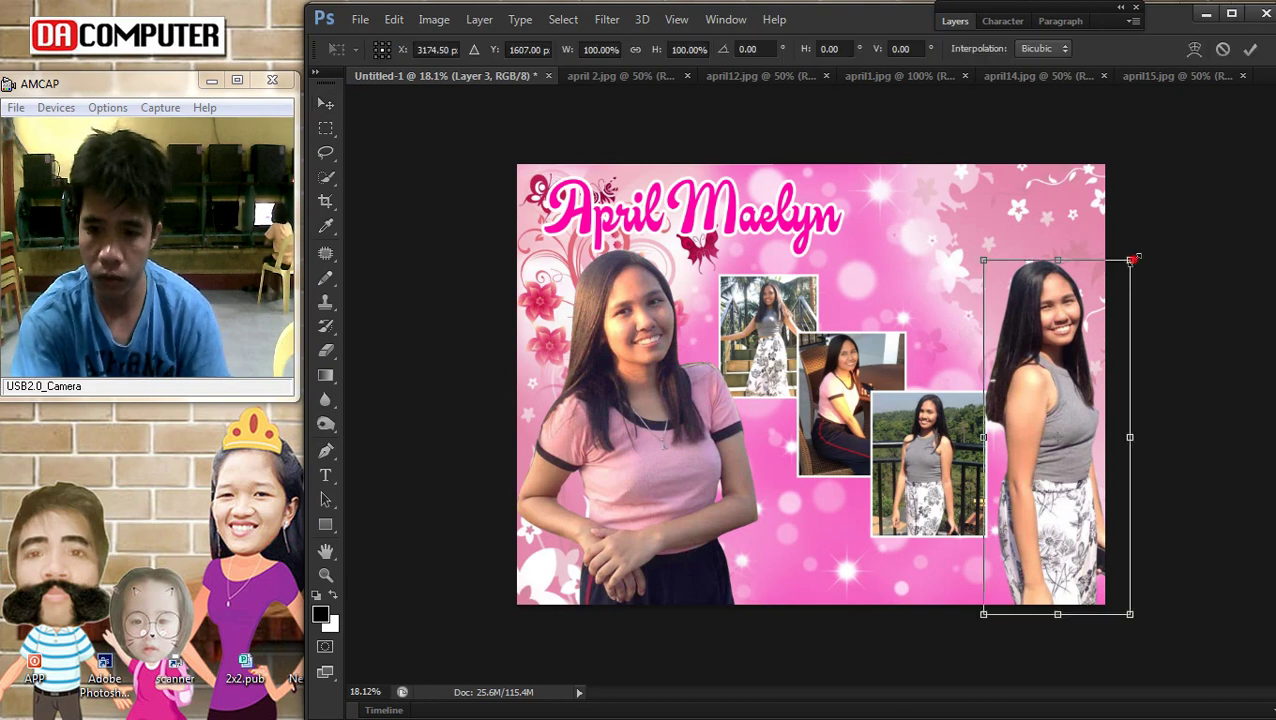
{"action": "left_click_drag", "start_coordinate": [1130, 259], "coordinate": [1130, 241]}
{"action": "left_click_drag", "start_coordinate": [1068, 390], "coordinate": [1062, 390]}
{"action": "key", "text": "Return"}
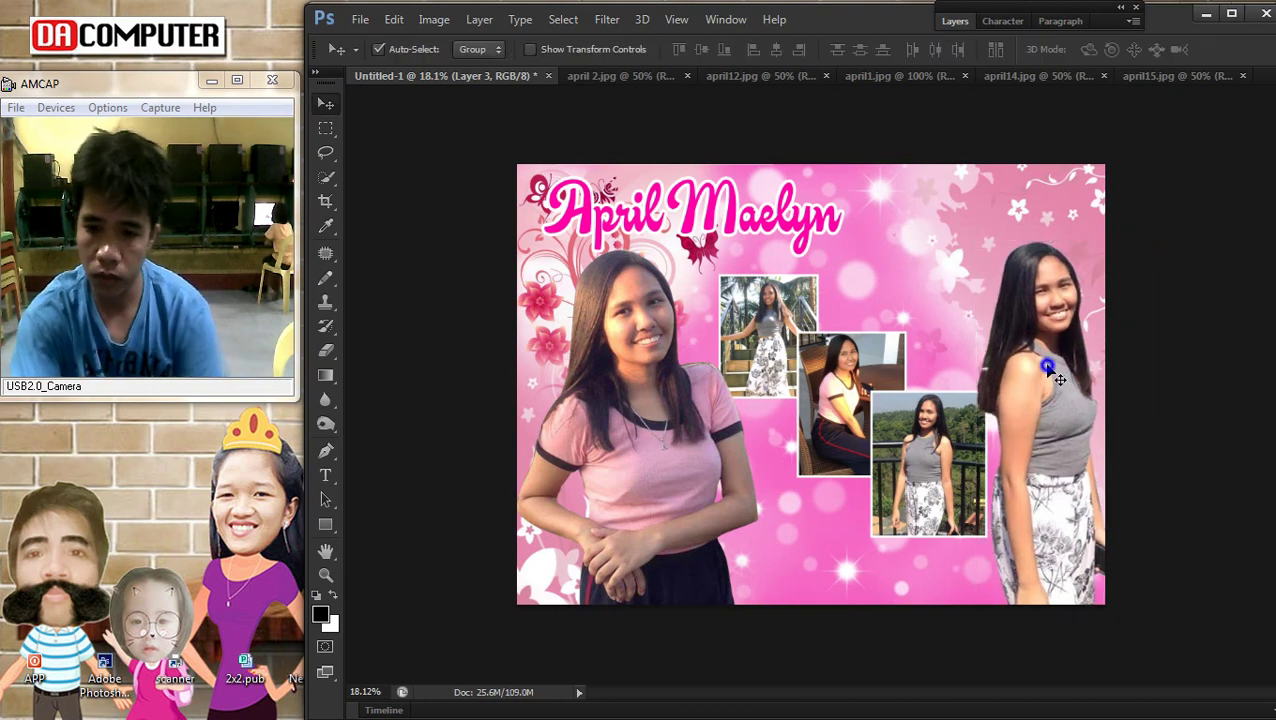
Brighten the photo layer by raising the Curves midpoint
{"action": "key", "text": "ctrl+m"}
{"action": "left_click_drag", "start_coordinate": [1027, 467], "coordinate": [1021, 448]}
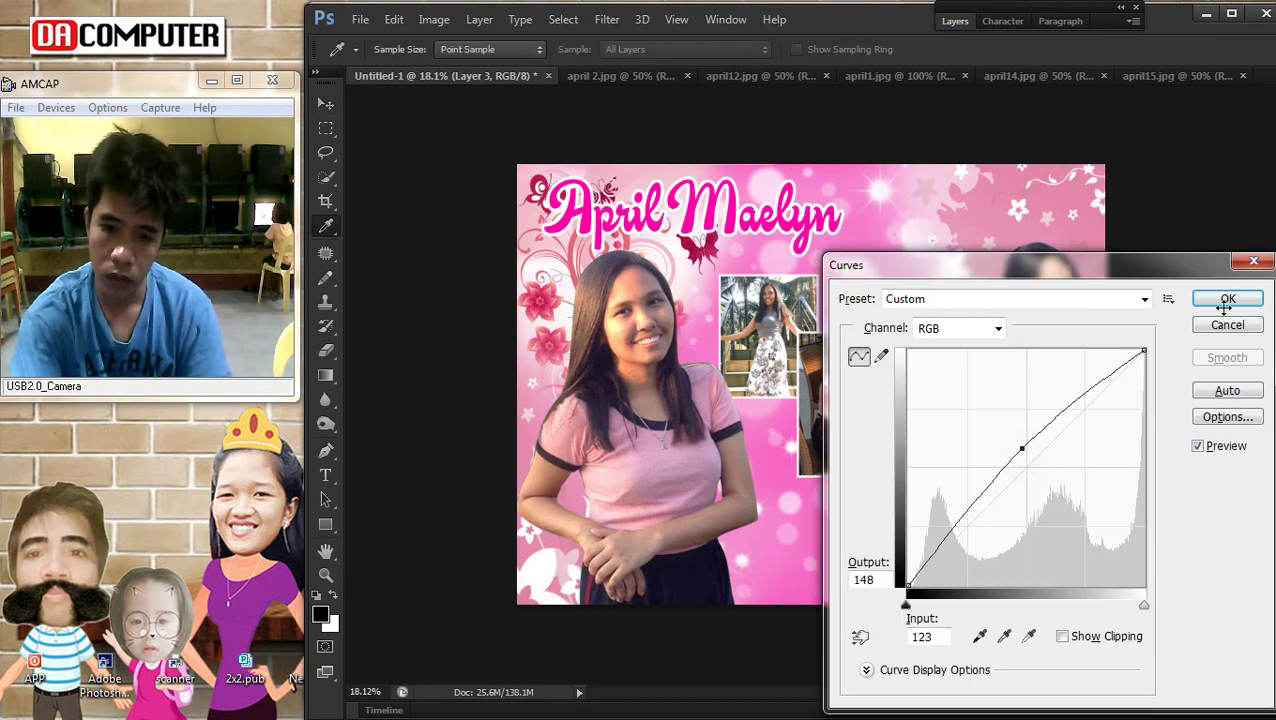
{"action": "left_click", "coordinate": [1228, 299]}
Nudge the framed photos lower, moving the lower-right one down slightly
{"action": "key", "text": "v"}
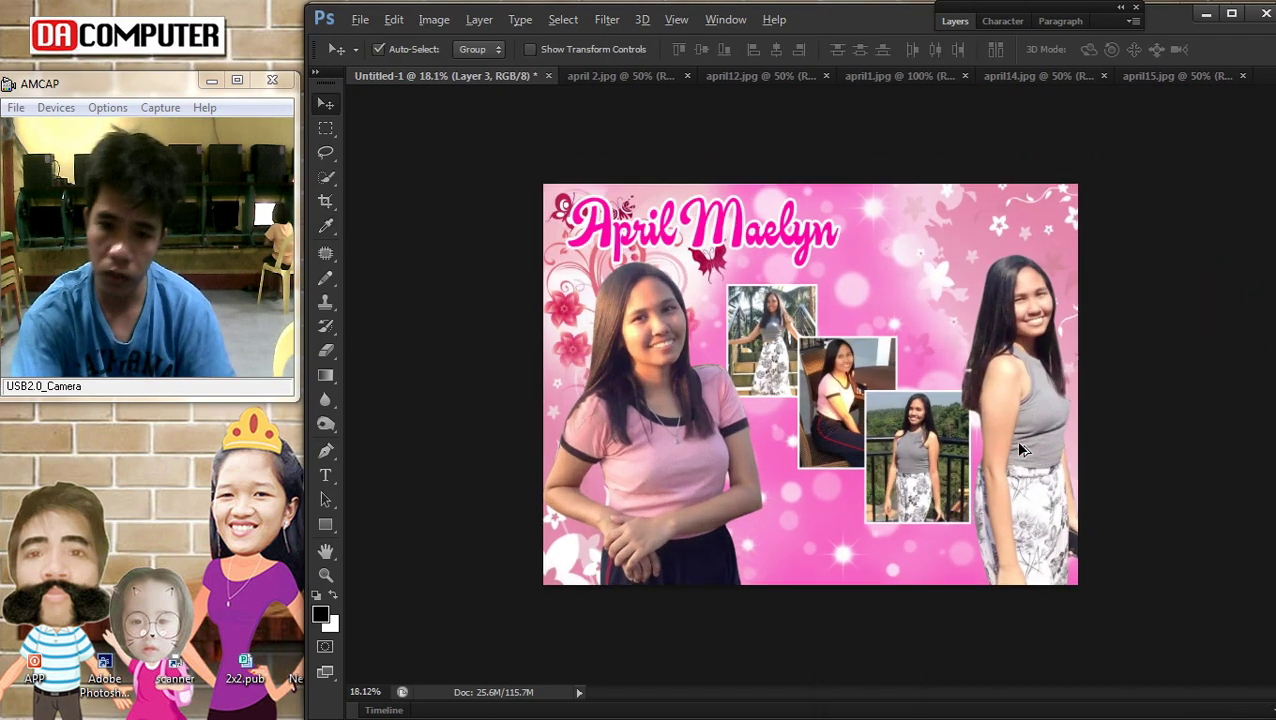
{"action": "scroll", "coordinate": [835, 420], "scroll_direction": "up", "scroll_amount": 2}
{"action": "left_click", "coordinate": [837, 415]}
{"action": "left_click_drag", "start_coordinate": [837, 420], "coordinate": [825, 435]}
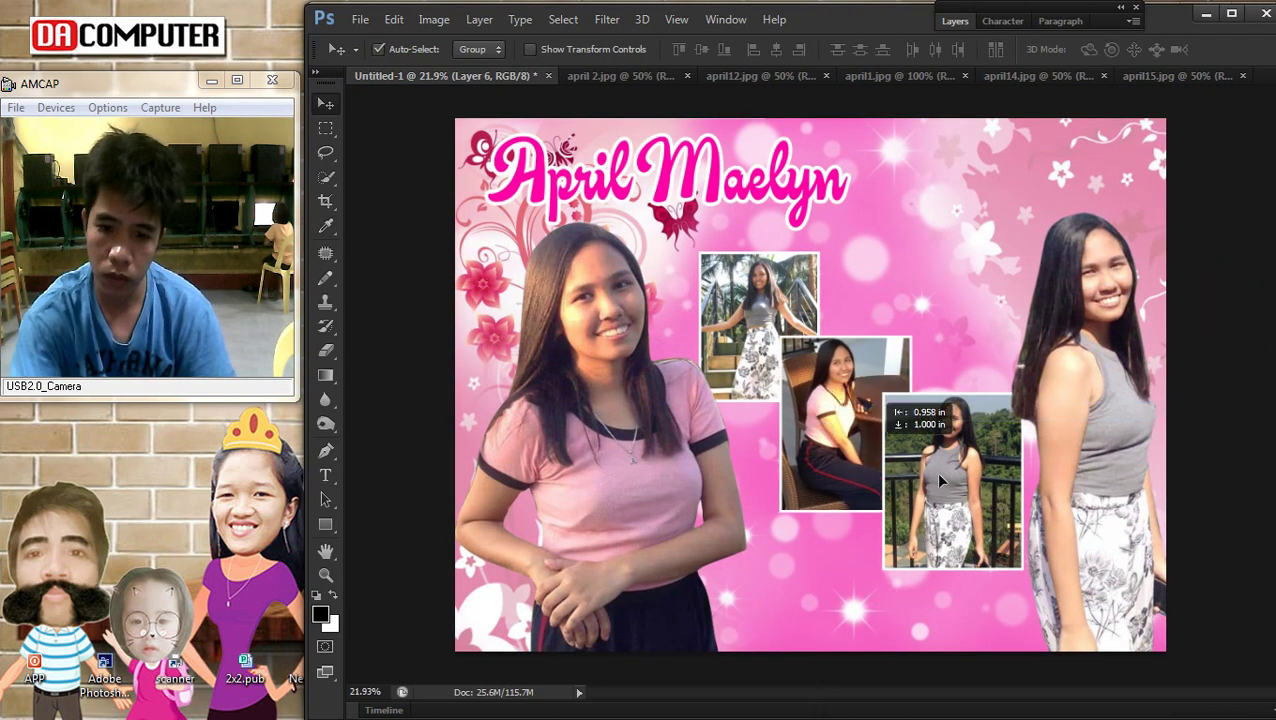
{"action": "left_click_drag", "start_coordinate": [957, 490], "coordinate": [955, 500]}
{"action": "scroll", "coordinate": [935, 475], "scroll_direction": "down", "scroll_amount": 1}
{"action": "scroll", "coordinate": [913, 452], "scroll_direction": "up", "scroll_amount": 1}
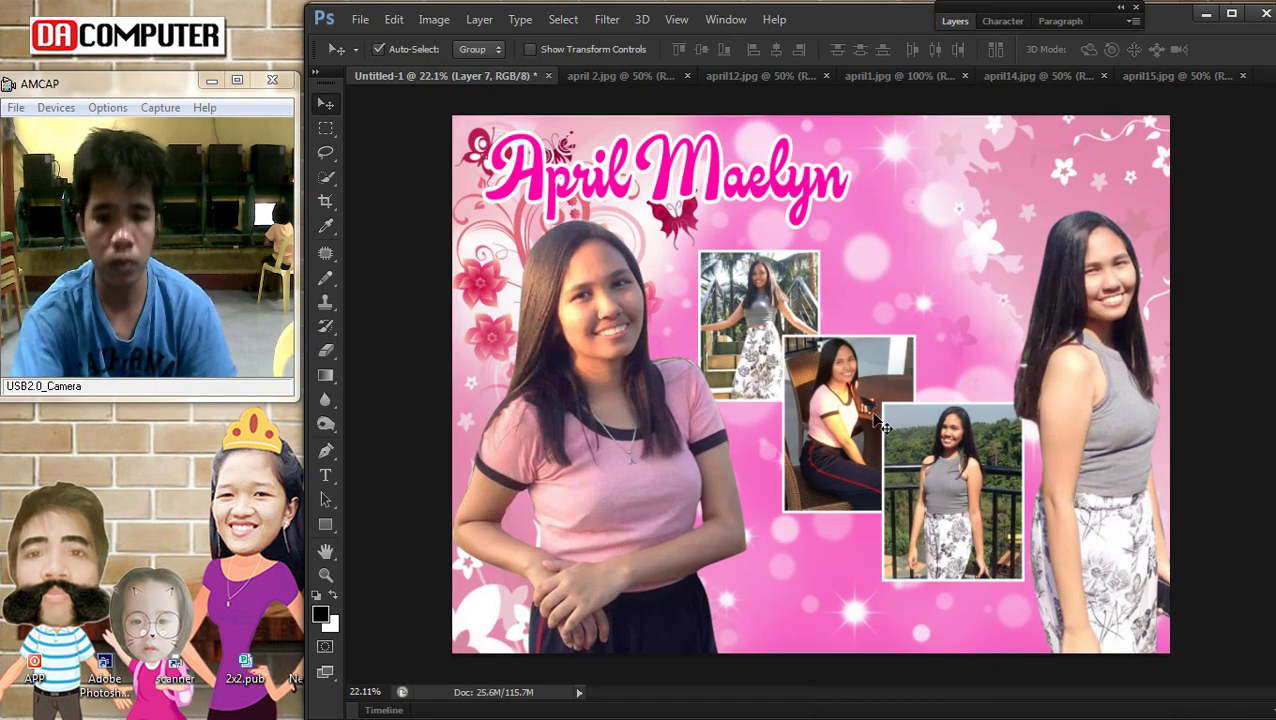
{"action": "left_click", "coordinate": [733, 208]}
Duplicate the title, replace the copy's text with '@', and place it just below Maelyn
{"action": "left_click_drag", "start_coordinate": [805, 225], "coordinate": [890, 270]}
{"action": "key", "text": "t"}
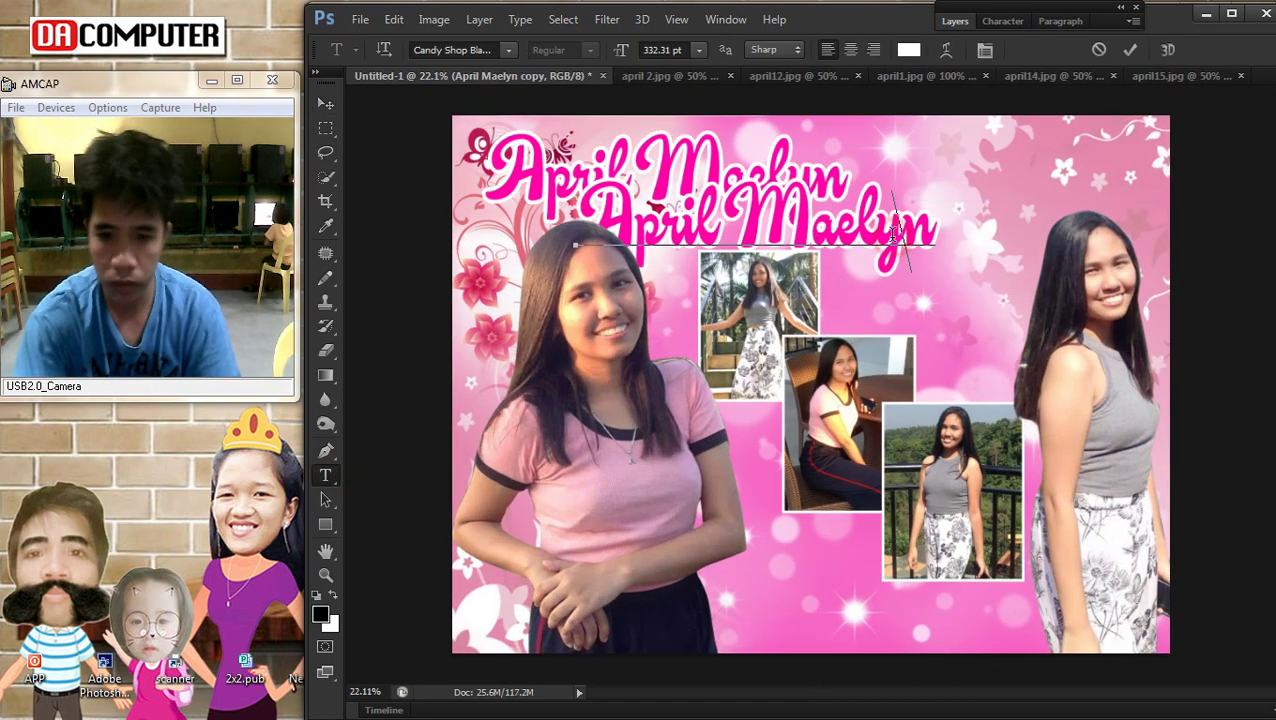
{"action": "triple_click", "coordinate": [893, 233]}
{"action": "key", "text": "BackSpace"}
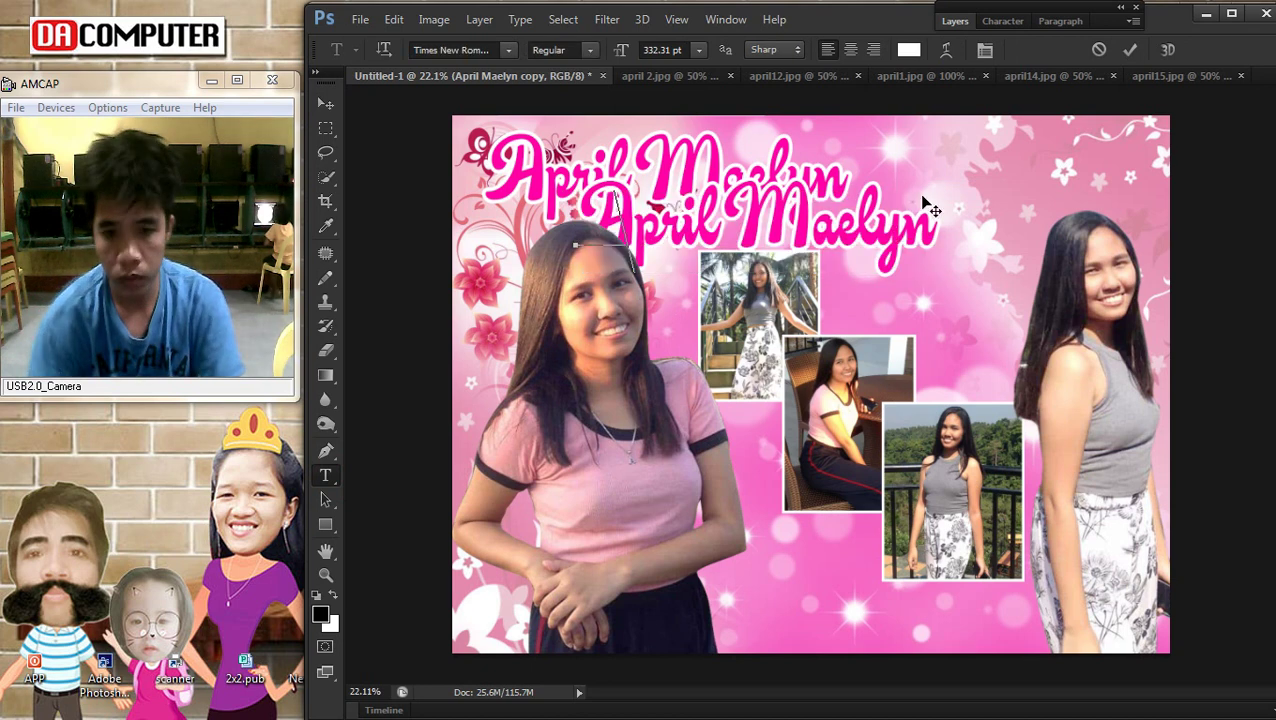
{"action": "left_click", "coordinate": [326, 104]}
{"action": "left_click_drag", "start_coordinate": [603, 206], "coordinate": [858, 249]}
{"action": "key", "text": "ctrl+t"}
{"action": "key", "text": "Return"}
{"action": "scroll", "coordinate": [930, 265], "scroll_direction": "down", "scroll_amount": 1}
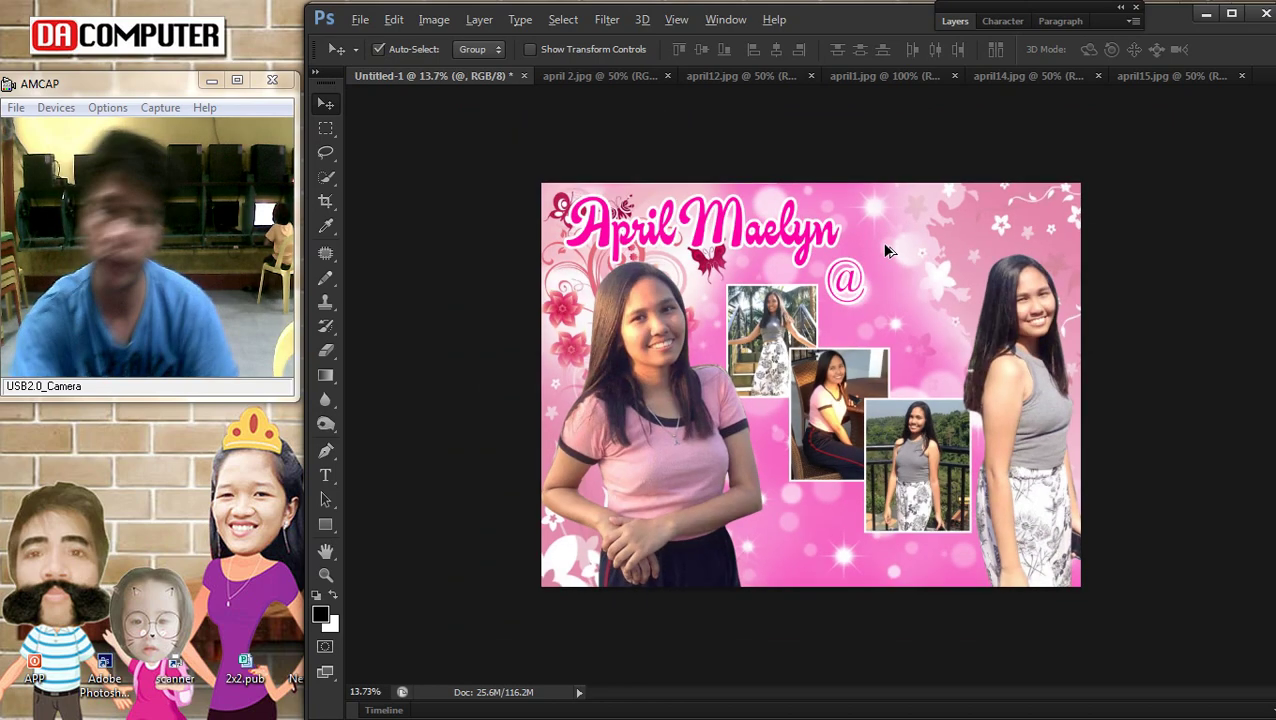
{"action": "scroll", "coordinate": [930, 265], "scroll_direction": "up", "scroll_amount": 1}
In a new Chrome tab, search Google Images for '18 png'
{"action": "left_click", "coordinate": [1251, 80]}
{"action": "scroll", "coordinate": [610, 421], "scroll_direction": "down", "scroll_amount": 15}
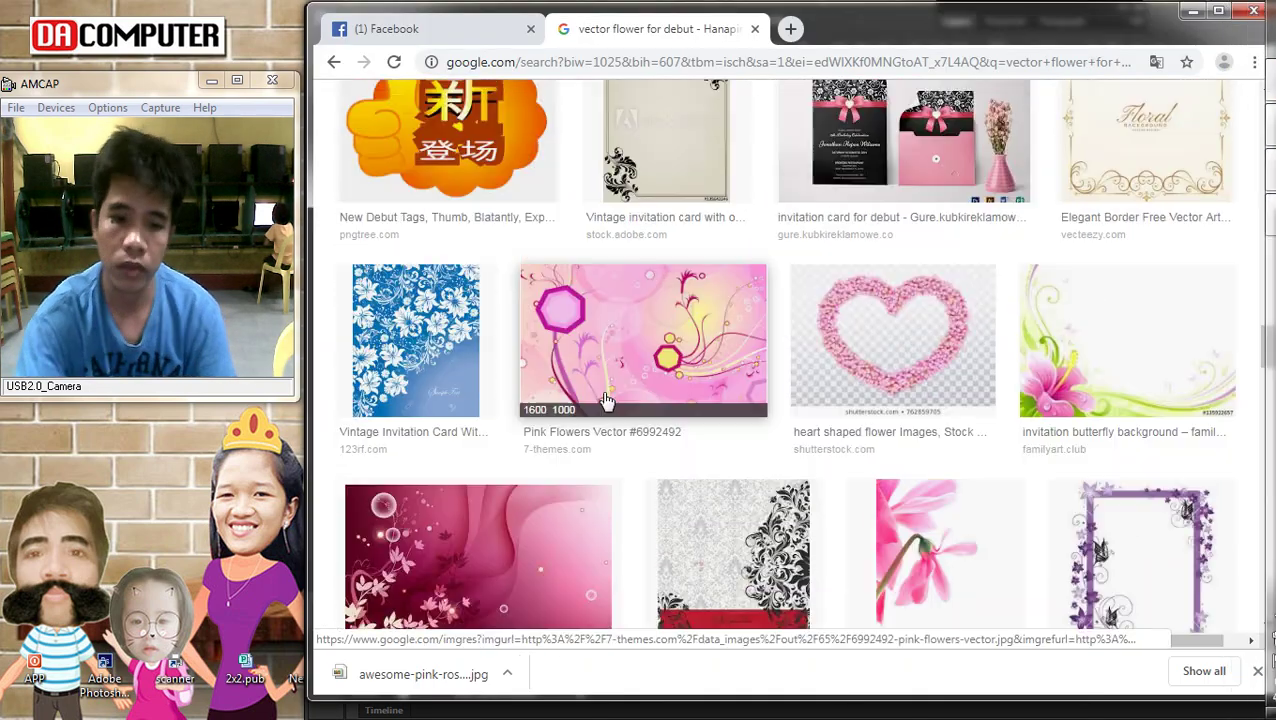
{"action": "scroll", "coordinate": [718, 427], "scroll_direction": "down", "scroll_amount": 5}
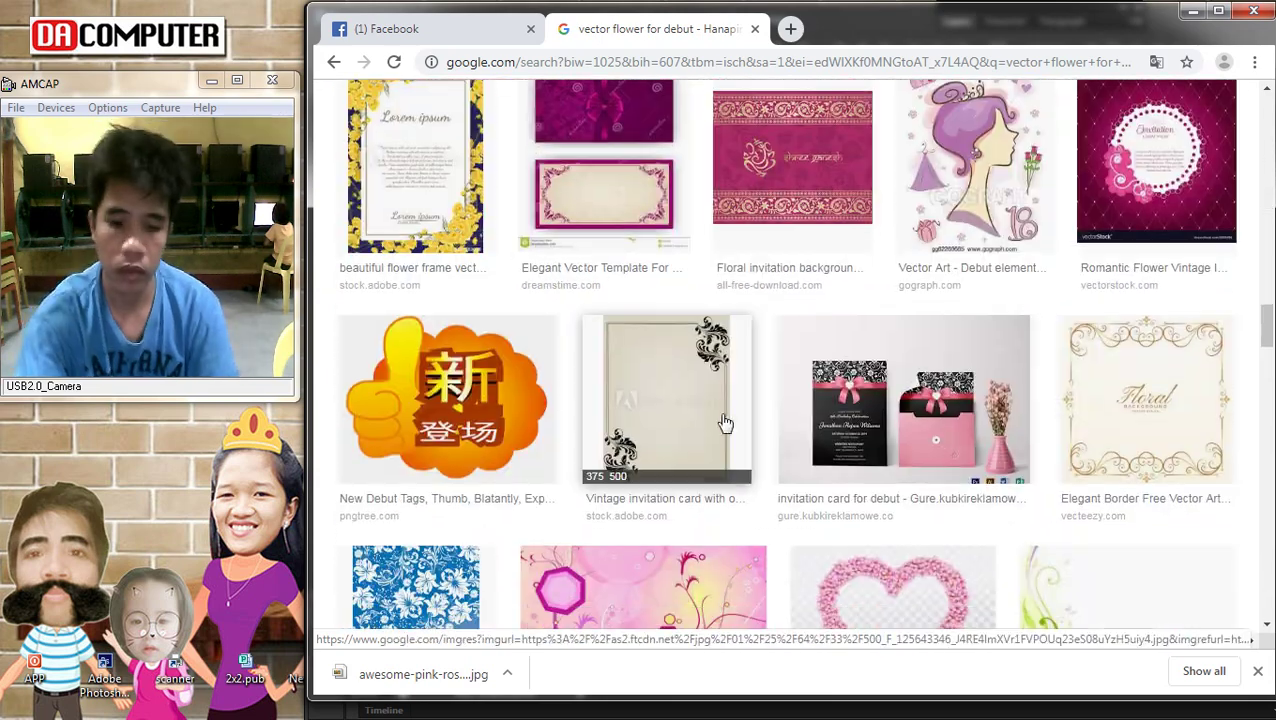
{"action": "left_click", "coordinate": [790, 28]}
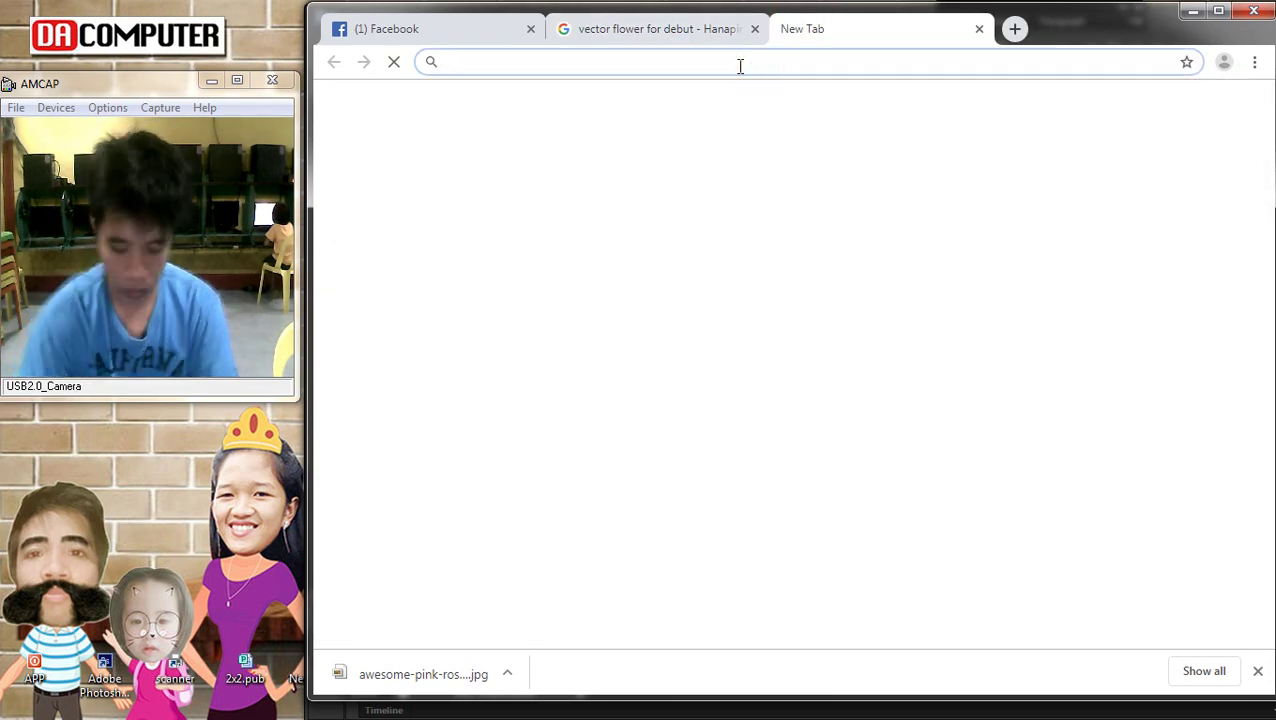
{"action": "type", "text": "go"}
{"action": "key", "text": "Return"}
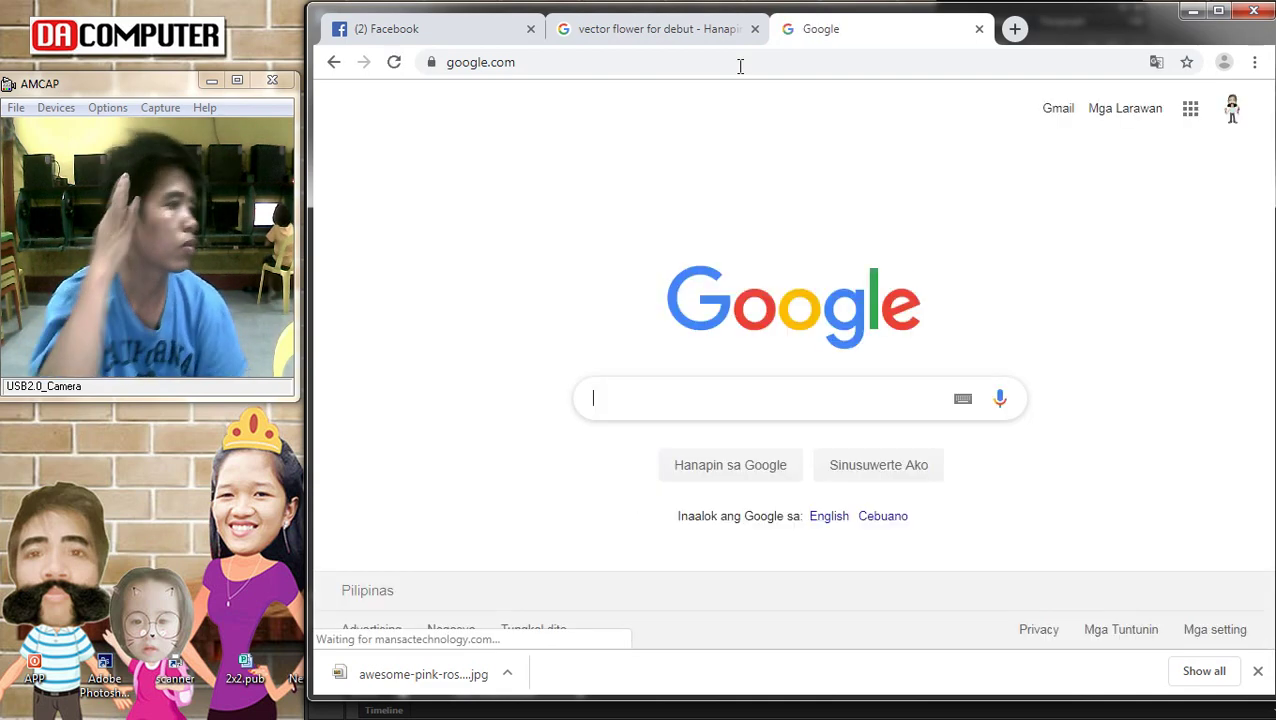
{"action": "type", "text": "18"}
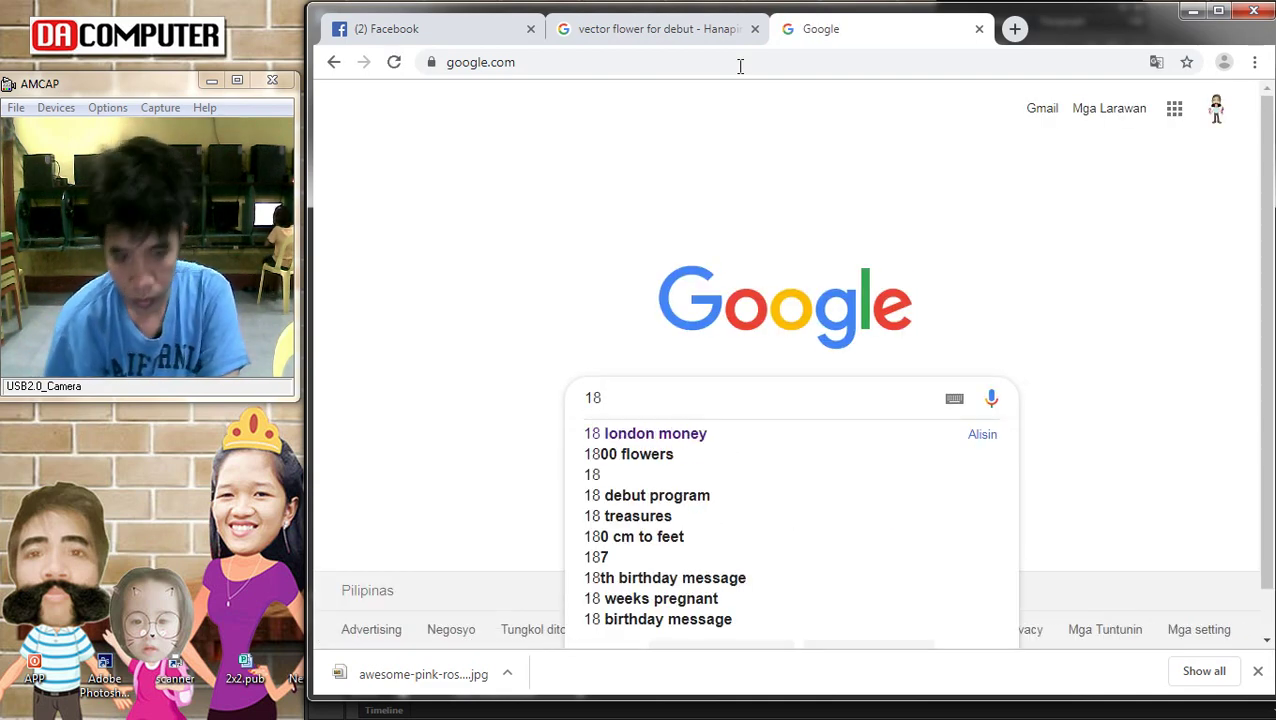
{"action": "type", "text": " png"}
{"action": "key", "text": "Return"}
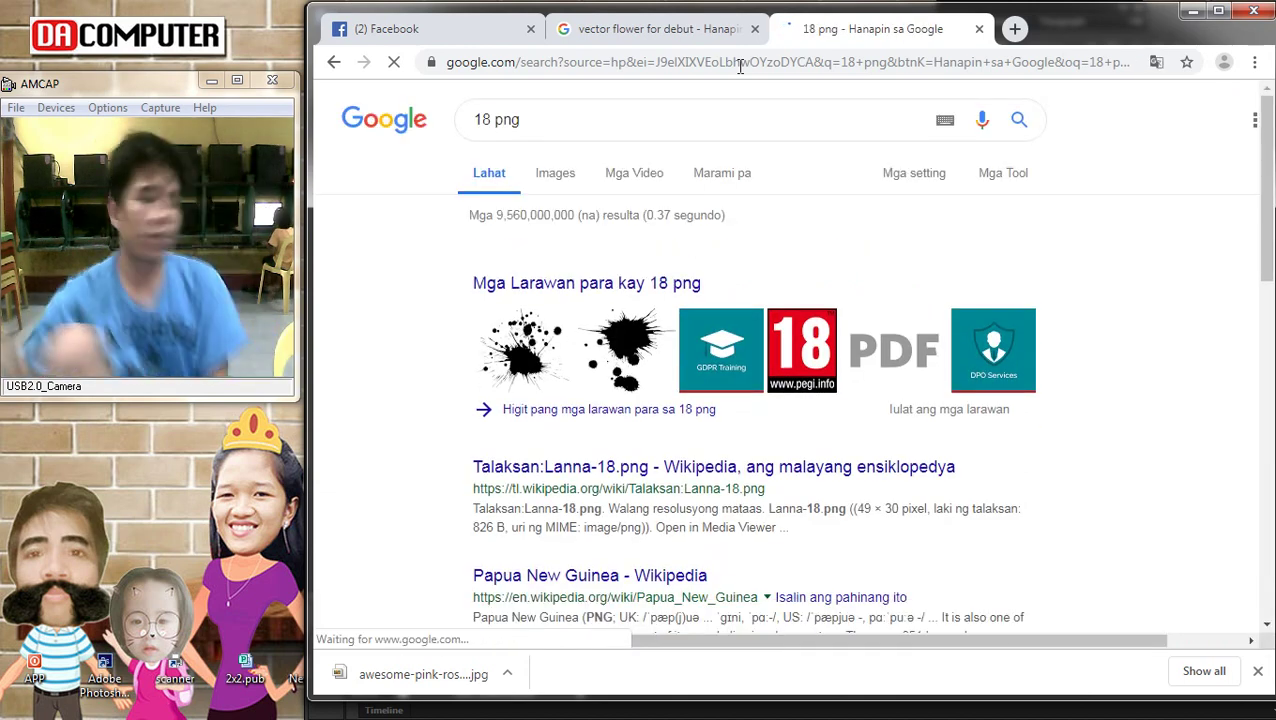
{"action": "left_click", "coordinate": [556, 174]}
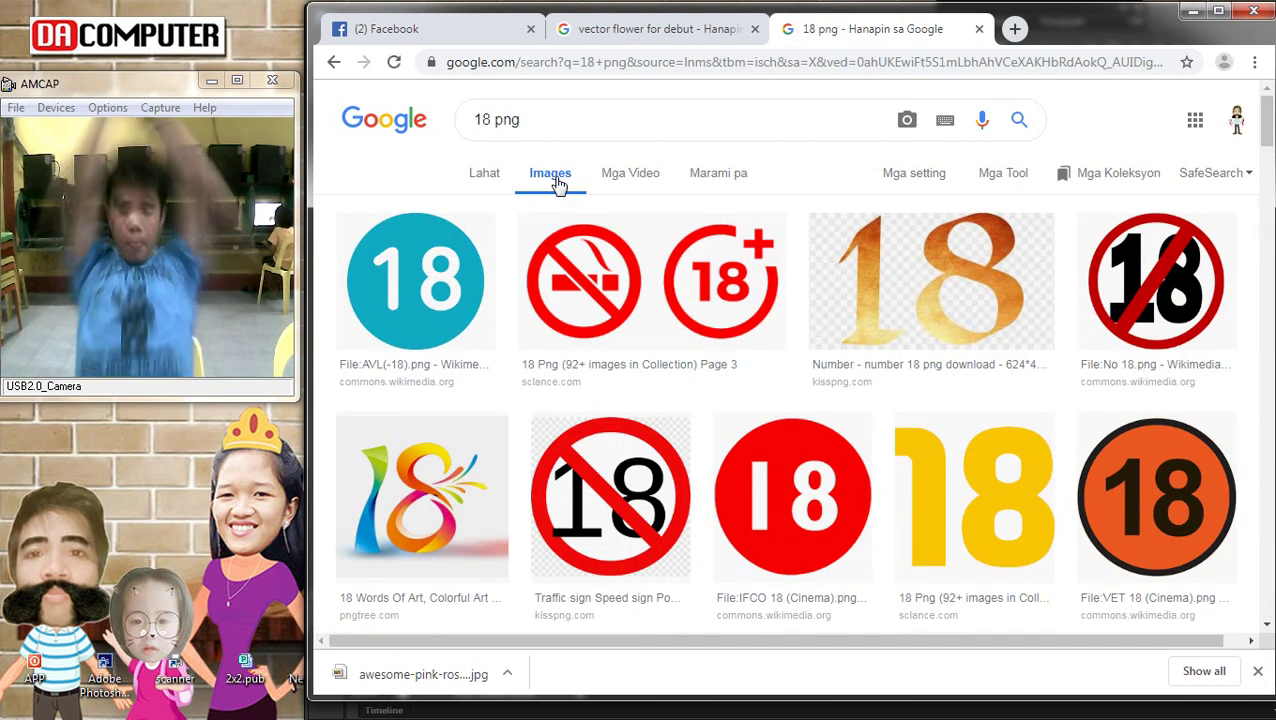
Preview the crowned 18 image and open its source page in a new tab
{"action": "scroll", "coordinate": [627, 233], "scroll_direction": "down", "scroll_amount": 8}
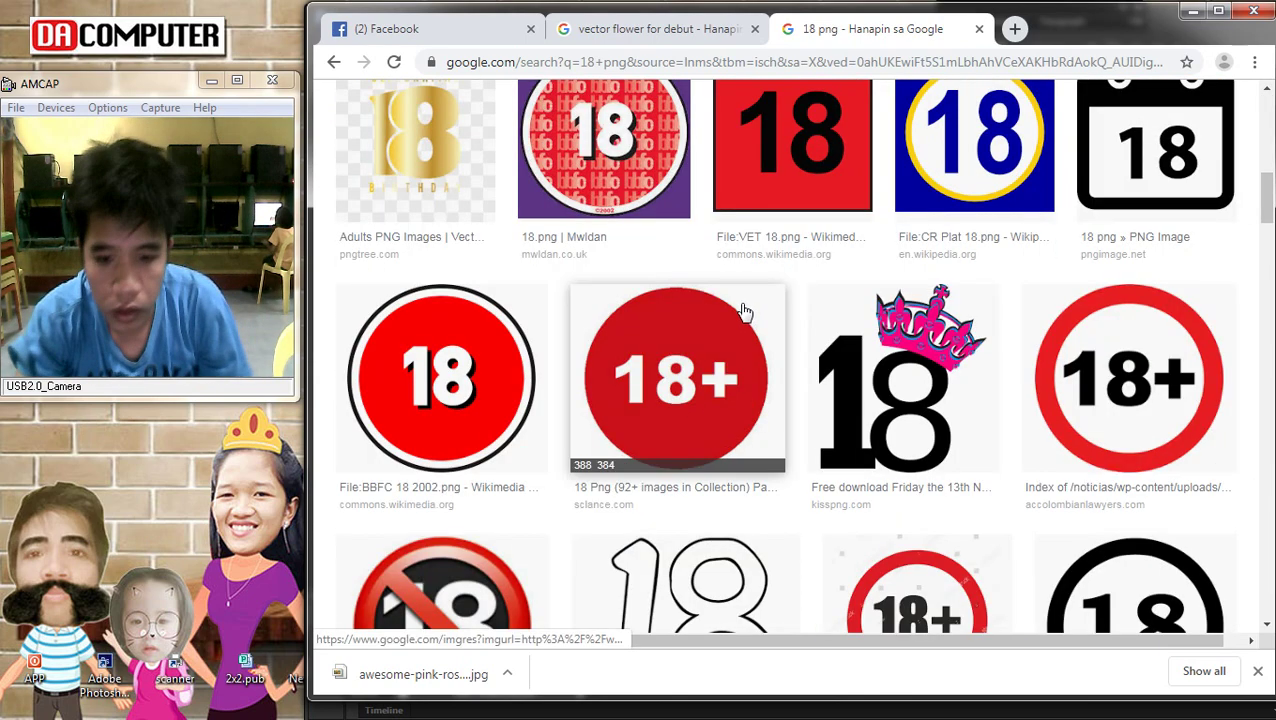
{"action": "scroll", "coordinate": [922, 340], "scroll_direction": "down", "scroll_amount": 4}
{"action": "scroll", "coordinate": [916, 353], "scroll_direction": "up", "scroll_amount": 3}
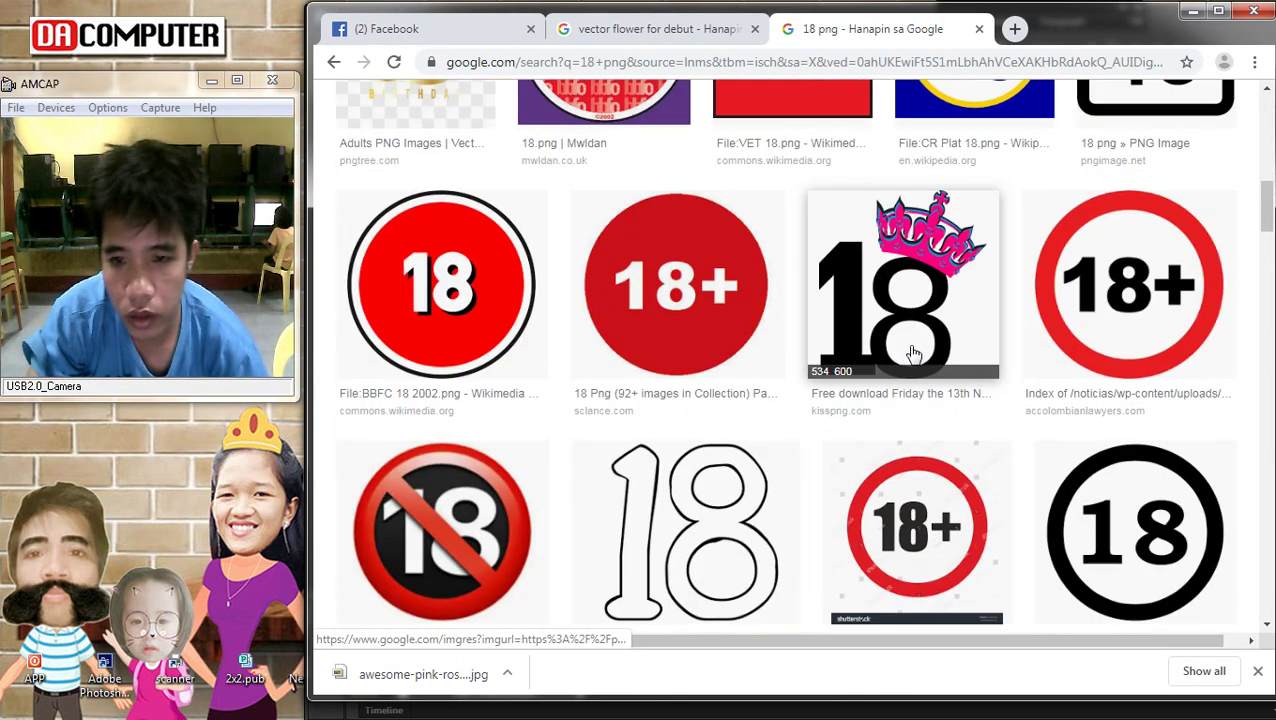
{"action": "left_click", "coordinate": [880, 305]}
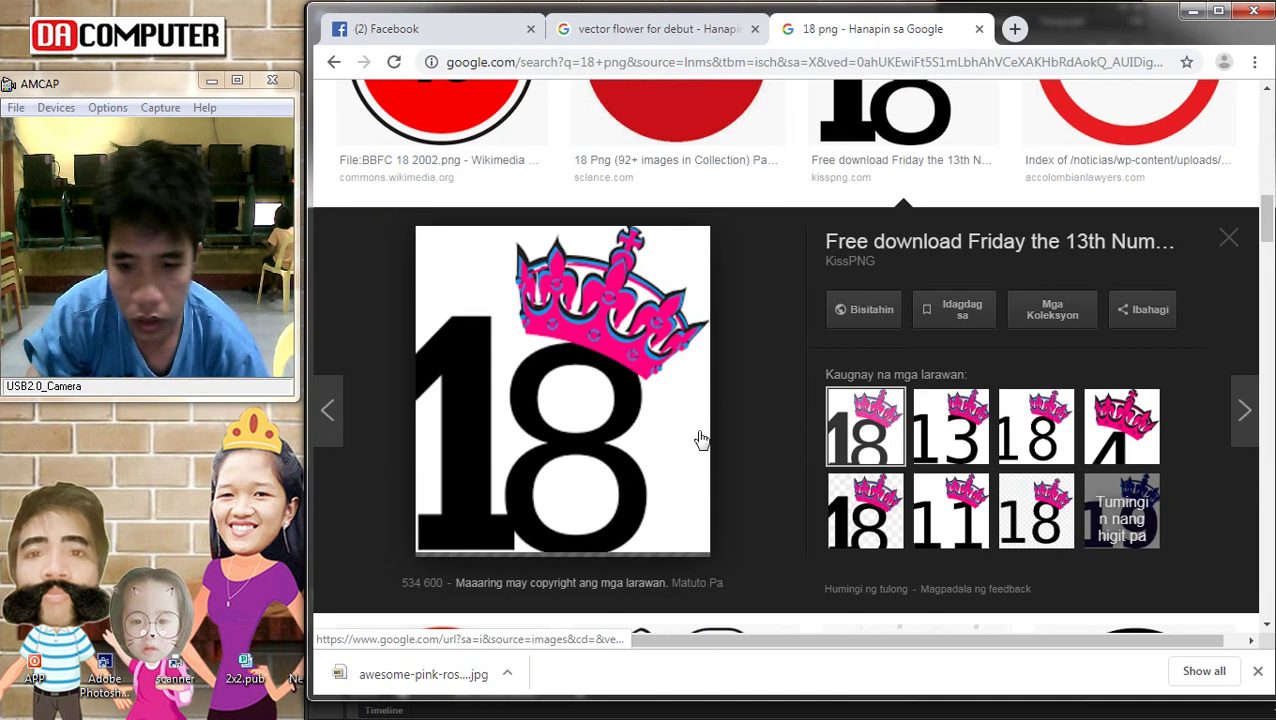
{"action": "right_click", "coordinate": [569, 359]}
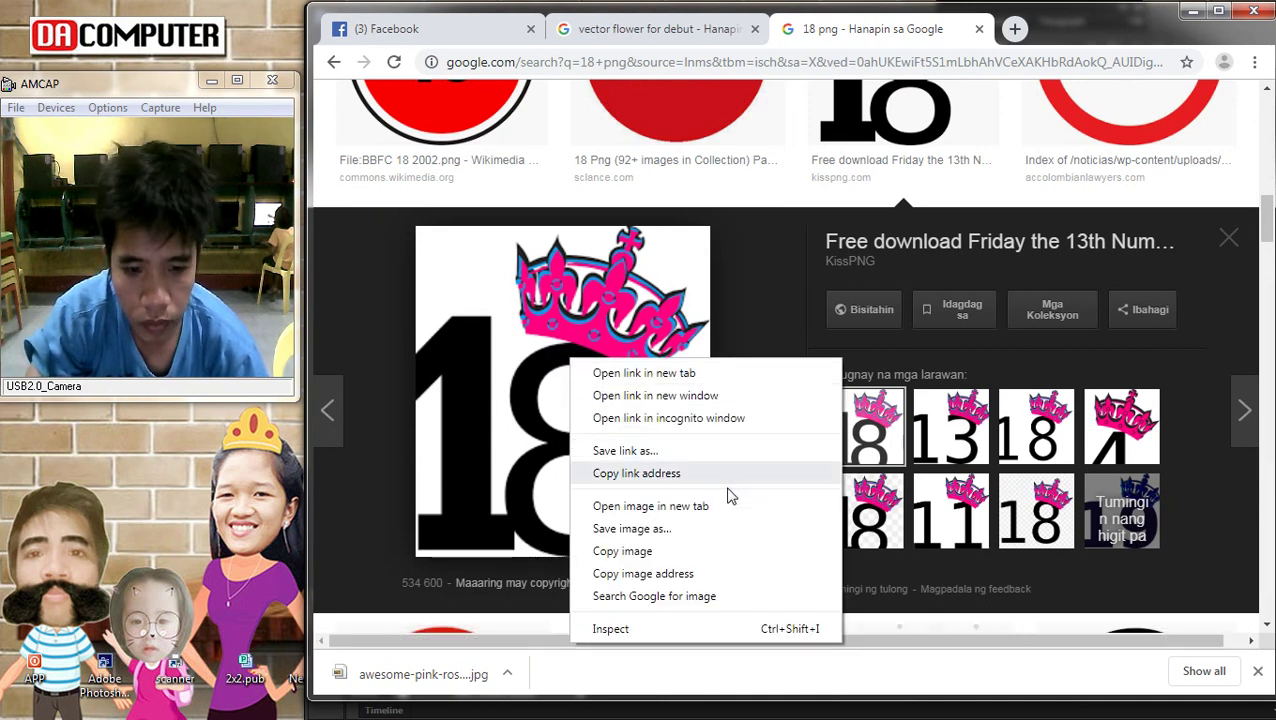
{"action": "left_click", "coordinate": [865, 309]}
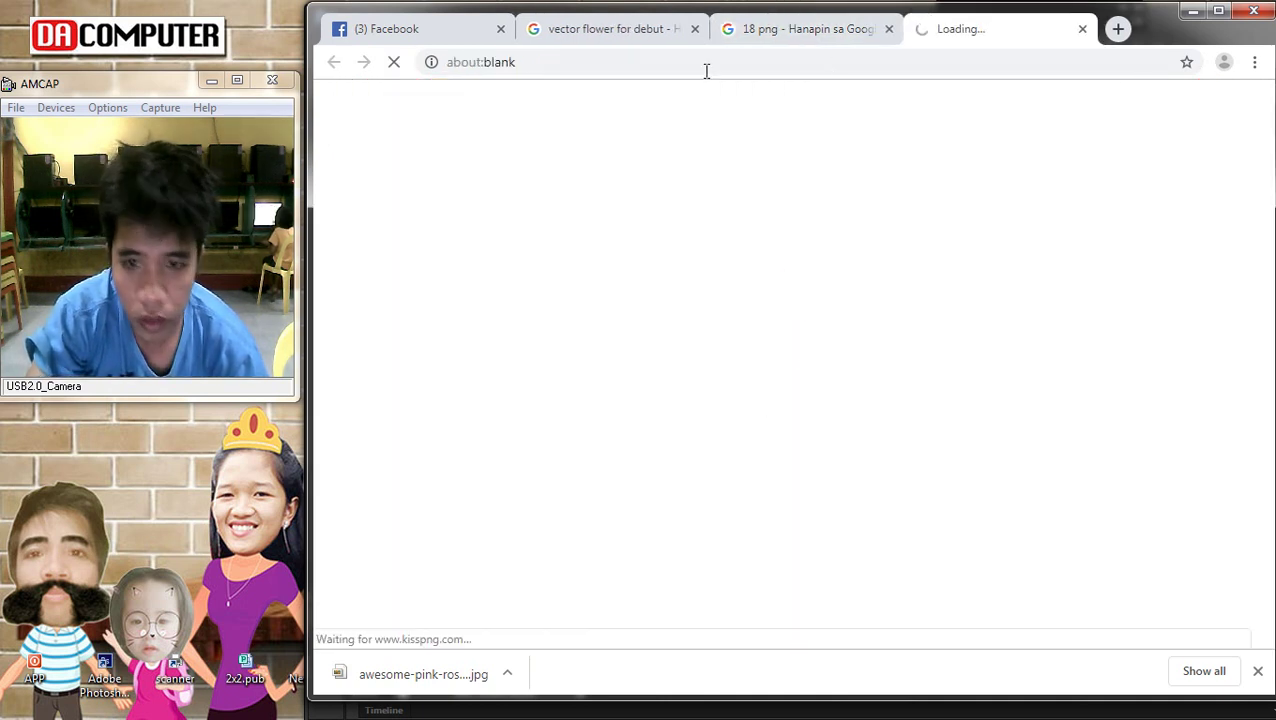
{"action": "left_click", "coordinate": [795, 31]}
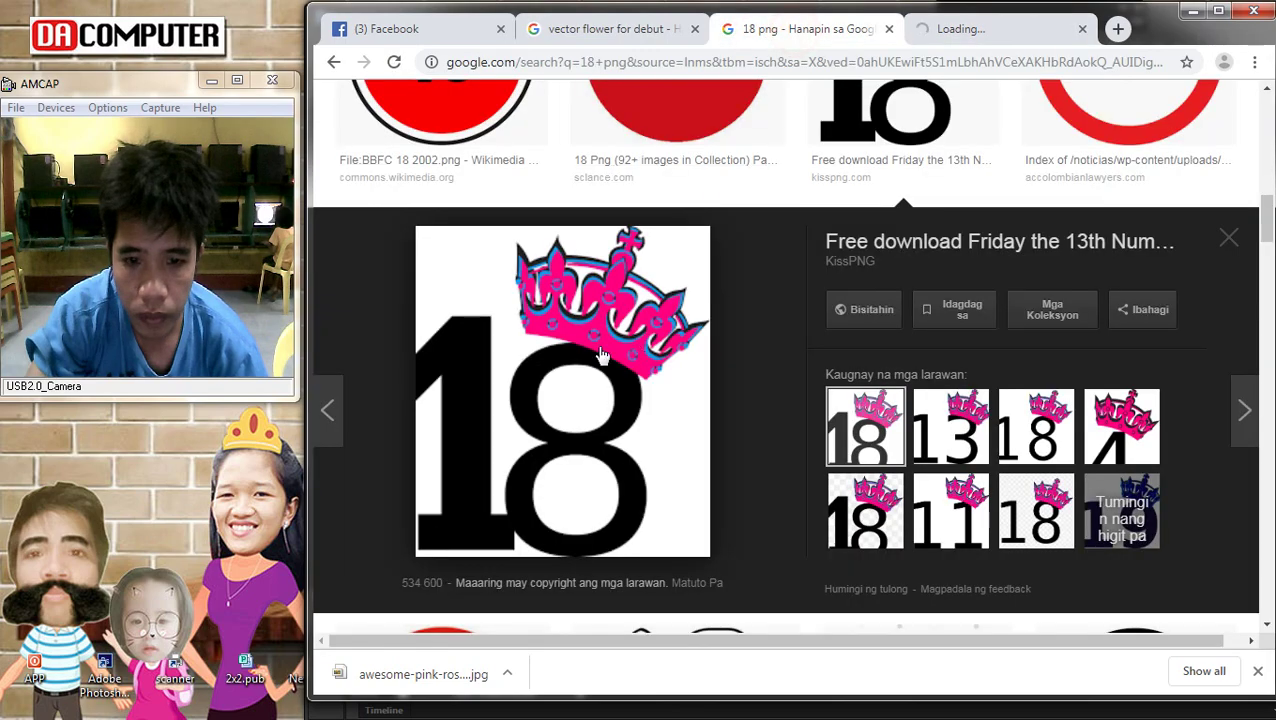
Browse more results, previewing the crowned Budega 18 and a related pink 18 image
{"action": "scroll", "coordinate": [730, 343], "scroll_direction": "down", "scroll_amount": 3}
{"action": "scroll", "coordinate": [730, 343], "scroll_direction": "down", "scroll_amount": 5}
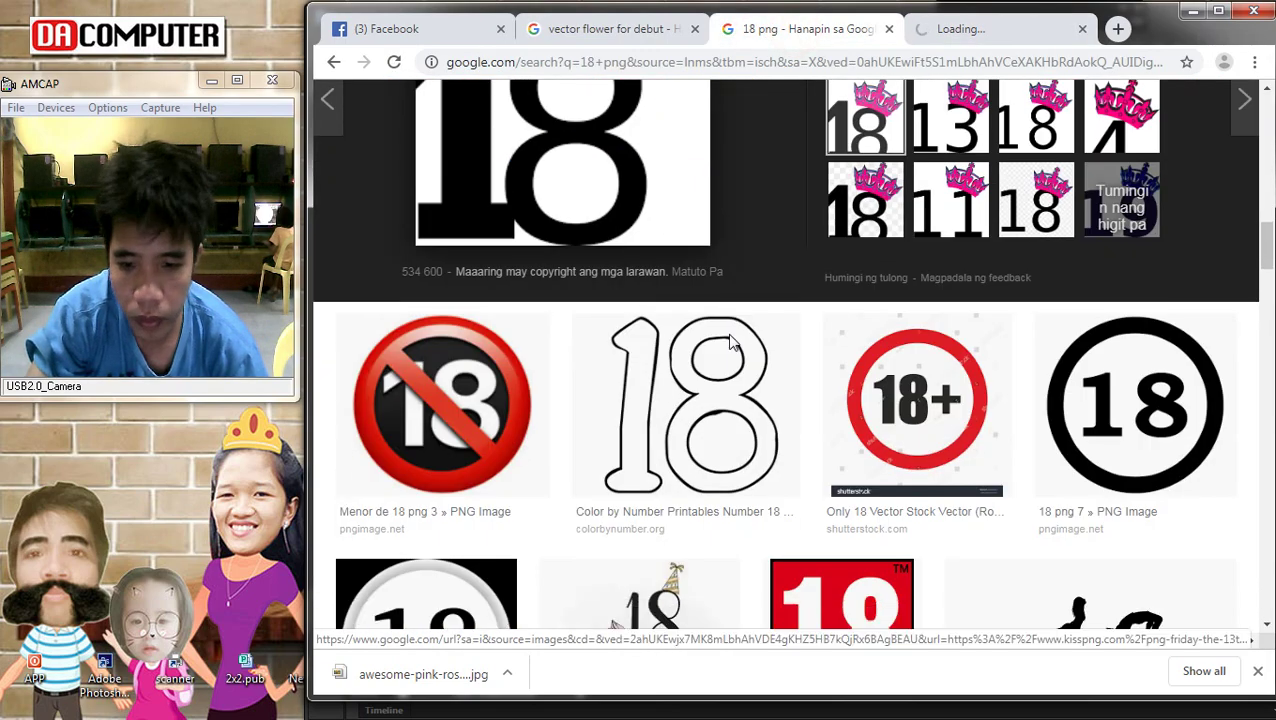
{"action": "scroll", "coordinate": [481, 323], "scroll_direction": "down", "scroll_amount": 5}
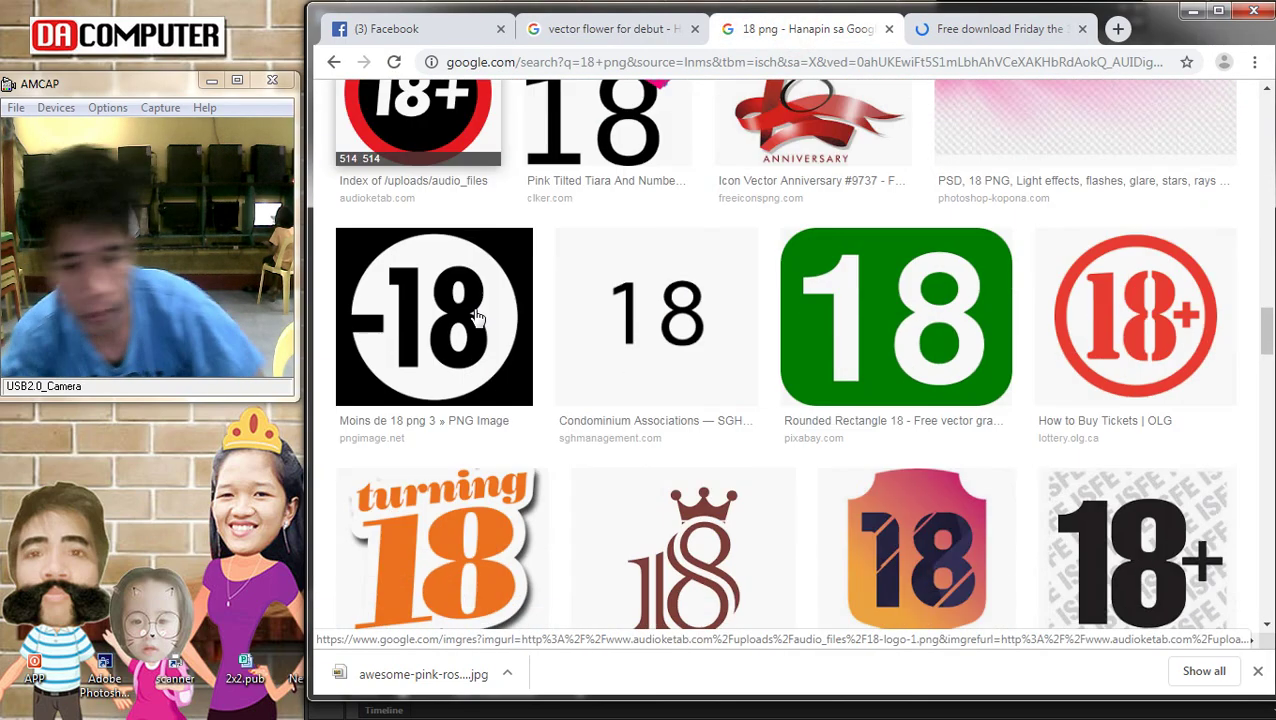
{"action": "scroll", "coordinate": [712, 393], "scroll_direction": "down", "scroll_amount": 2}
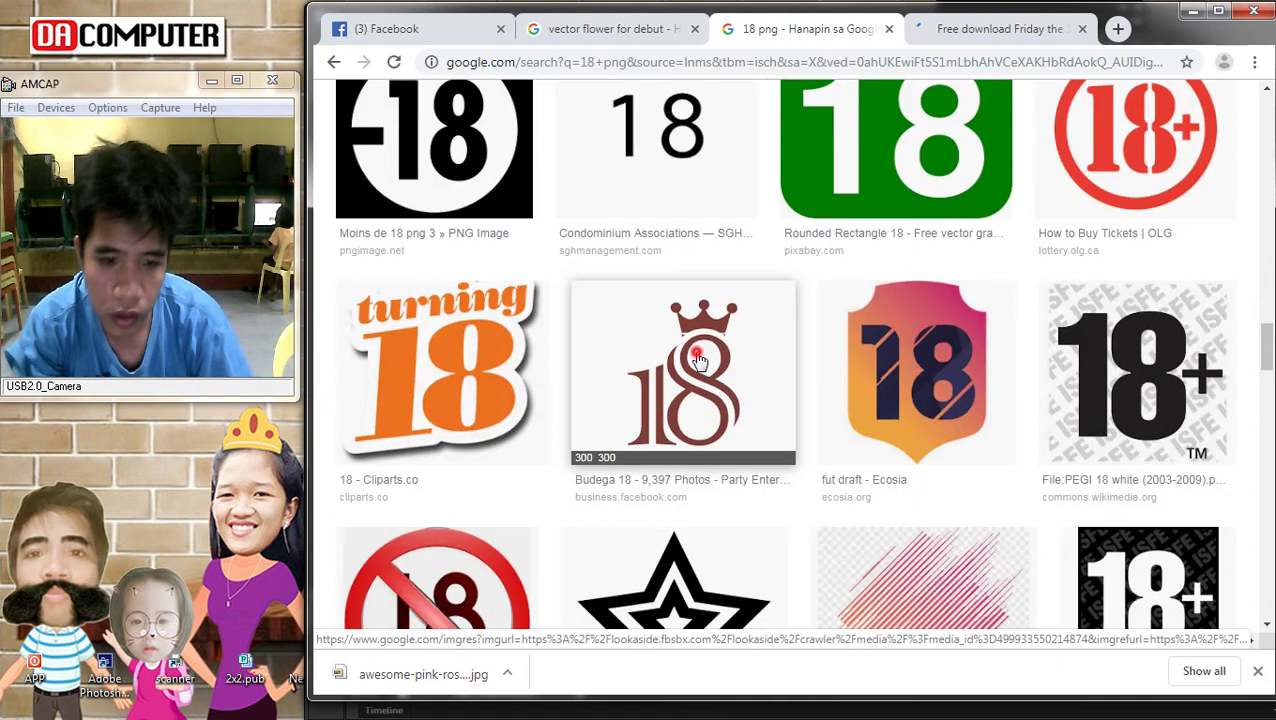
{"action": "left_click", "coordinate": [699, 360]}
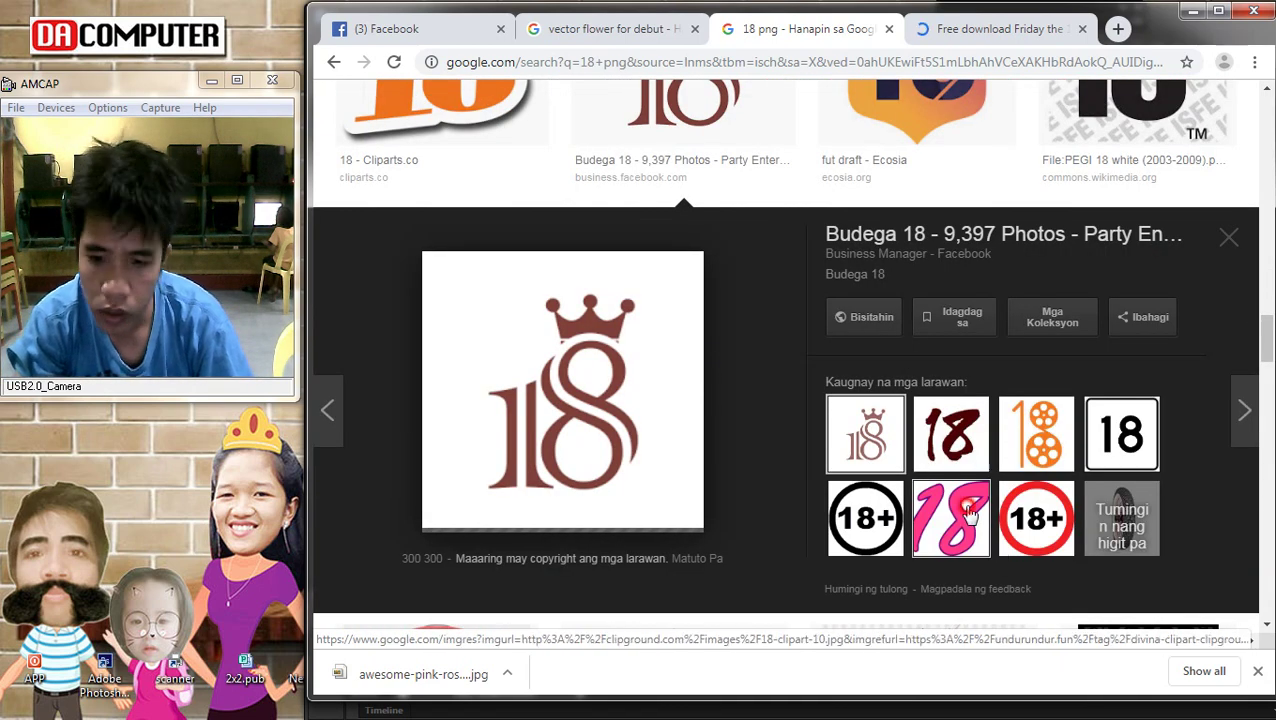
{"action": "left_click", "coordinate": [969, 514]}
{"action": "scroll", "coordinate": [951, 518], "scroll_direction": "down", "scroll_amount": 7}
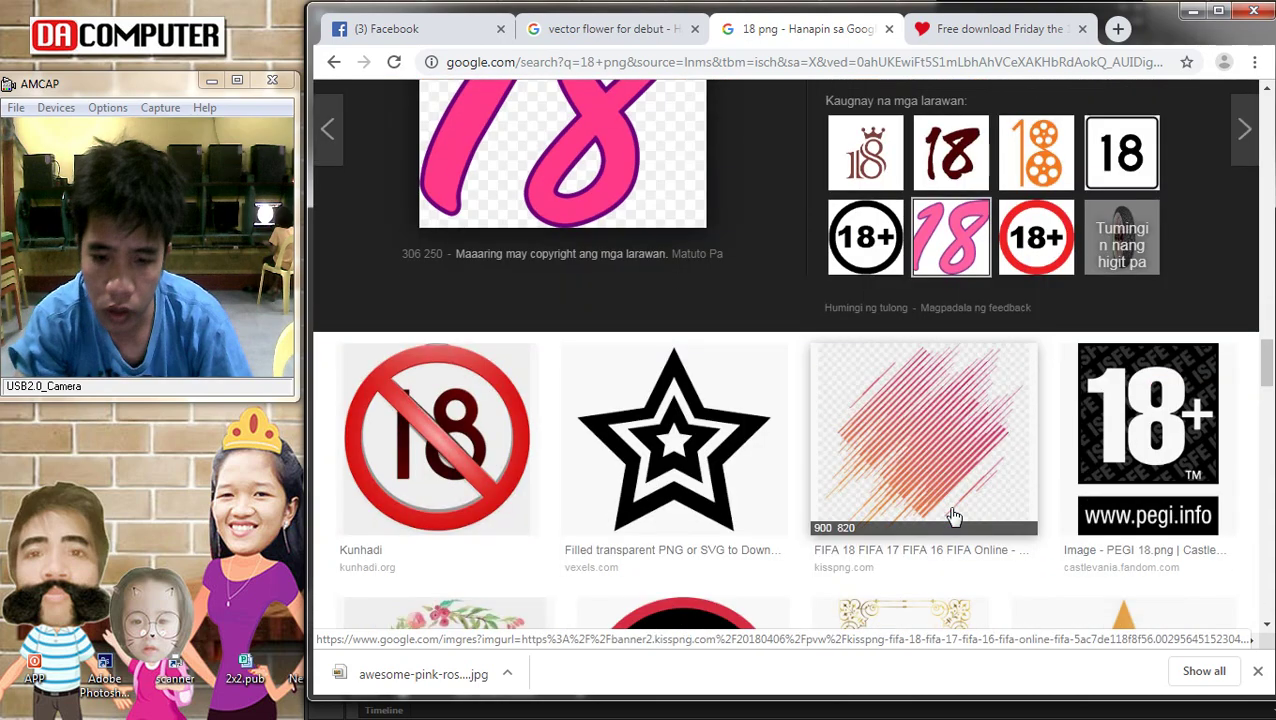
{"action": "scroll", "coordinate": [943, 284], "scroll_direction": "up", "scroll_amount": 15}
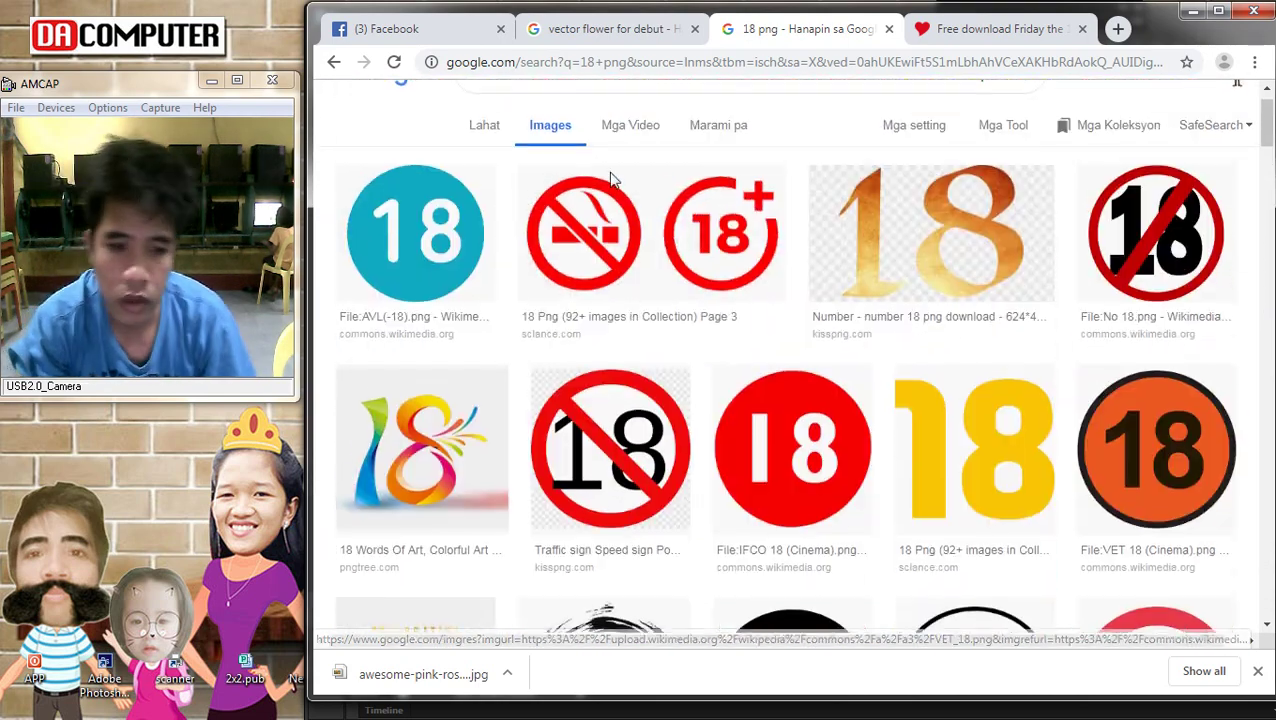
{"action": "scroll", "coordinate": [600, 200], "scroll_direction": "up", "scroll_amount": 1}
{"action": "left_click", "coordinate": [568, 130]}
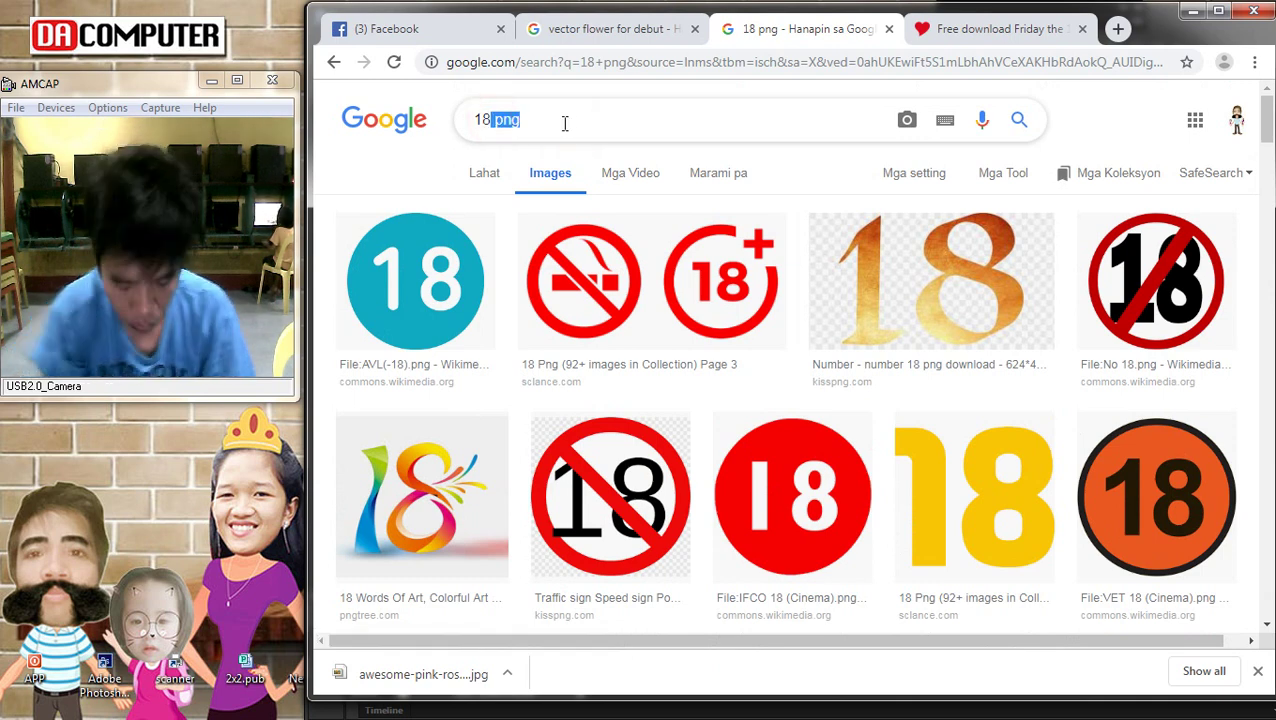
Change the image search to '18 birthday png'
{"action": "key", "text": "BackSpace"}
{"action": "type", "text": "b"}
{"action": "key", "text": "Down"}
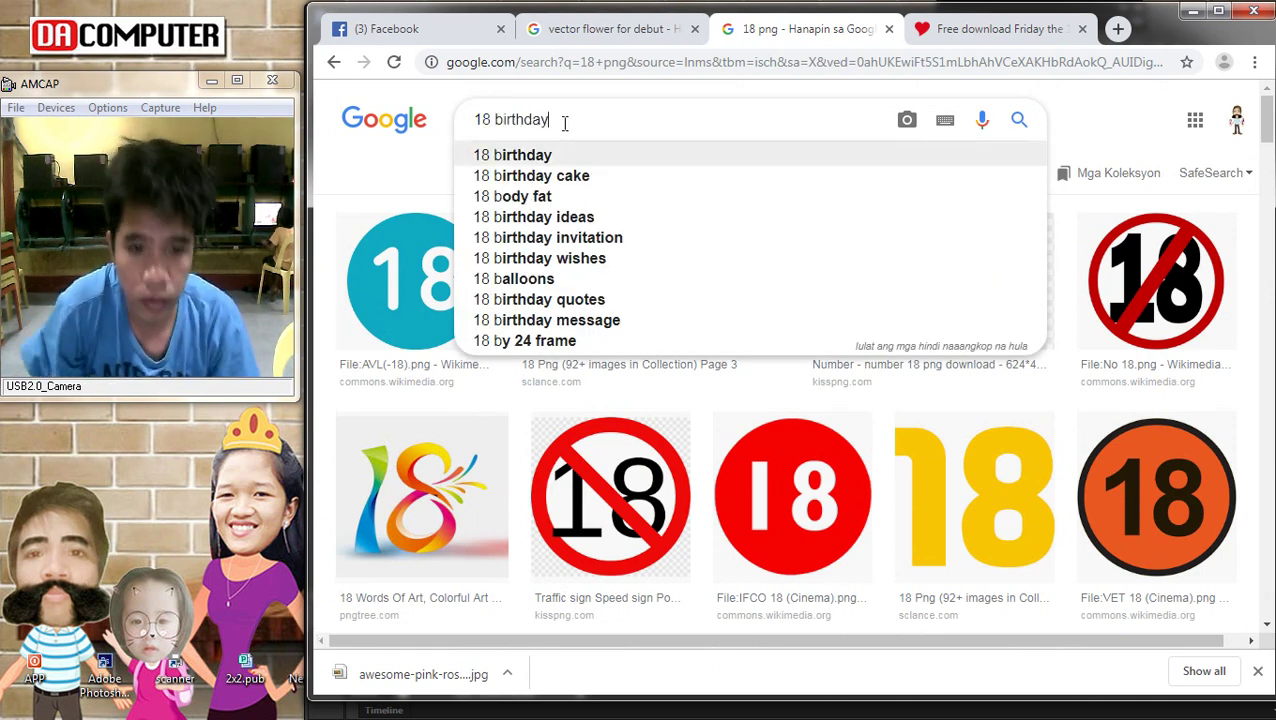
{"action": "type", "text": "png"}
{"action": "key", "text": "Return"}
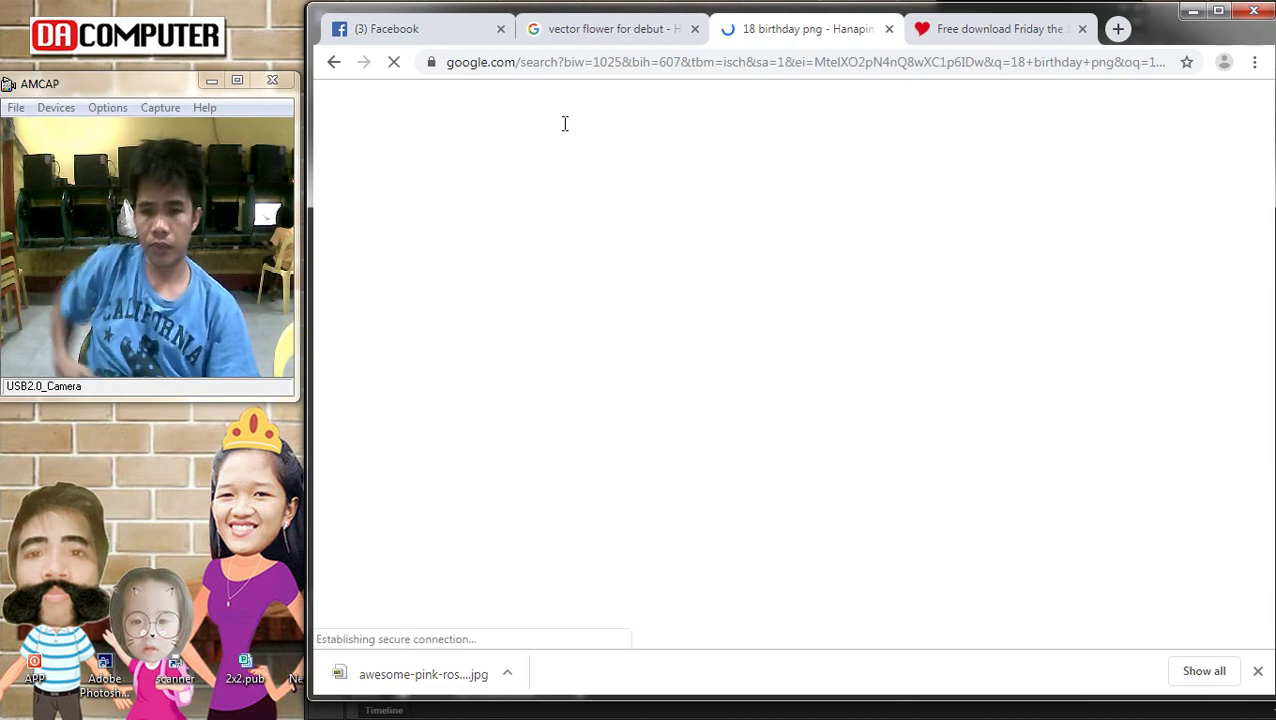
Copy the pink 18 Fabulous graphic from its preview to the clipboard
{"action": "scroll", "coordinate": [814, 373], "scroll_direction": "down", "scroll_amount": 3}
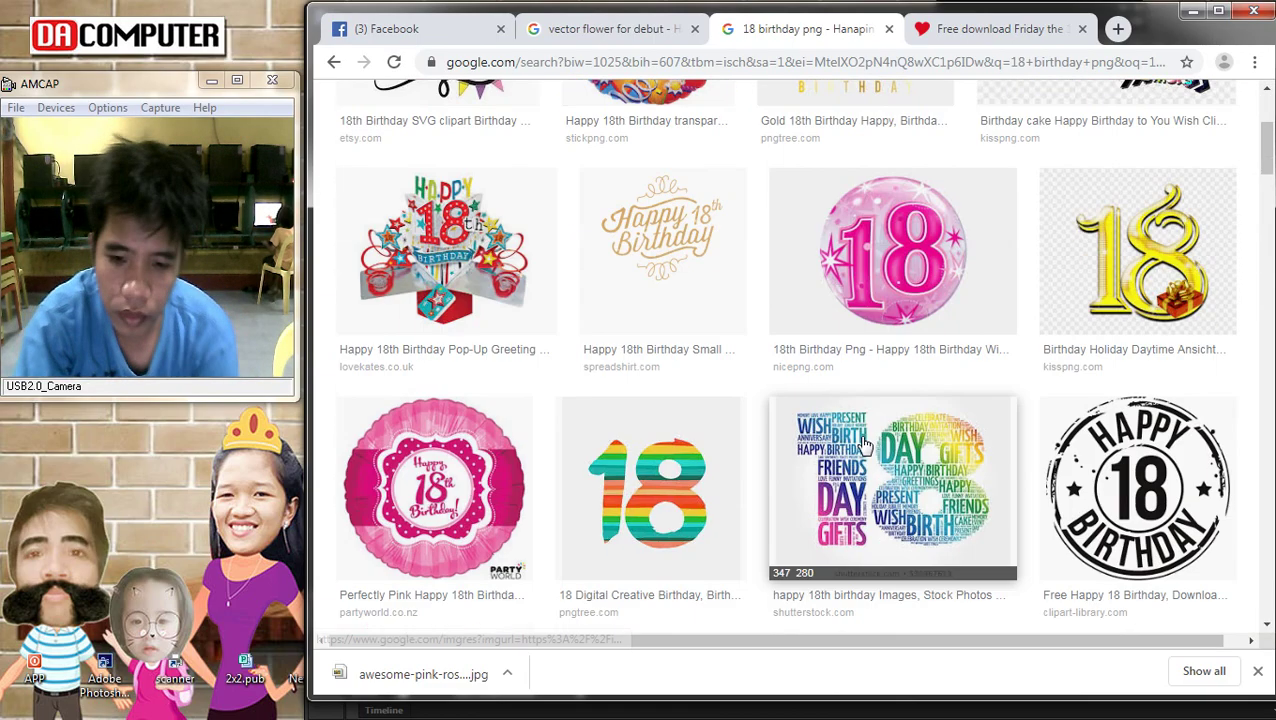
{"action": "scroll", "coordinate": [866, 440], "scroll_direction": "down", "scroll_amount": 3}
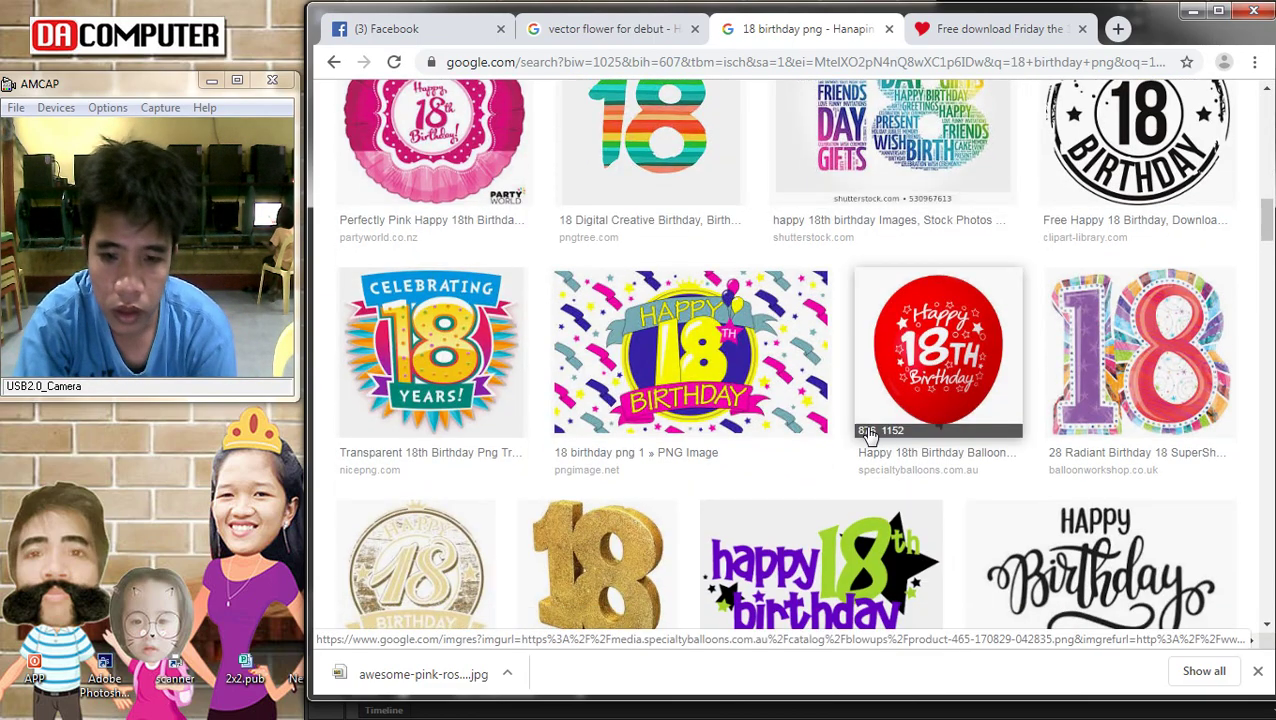
{"action": "scroll", "coordinate": [868, 433], "scroll_direction": "down", "scroll_amount": 2}
{"action": "scroll", "coordinate": [868, 433], "scroll_direction": "down", "scroll_amount": 2}
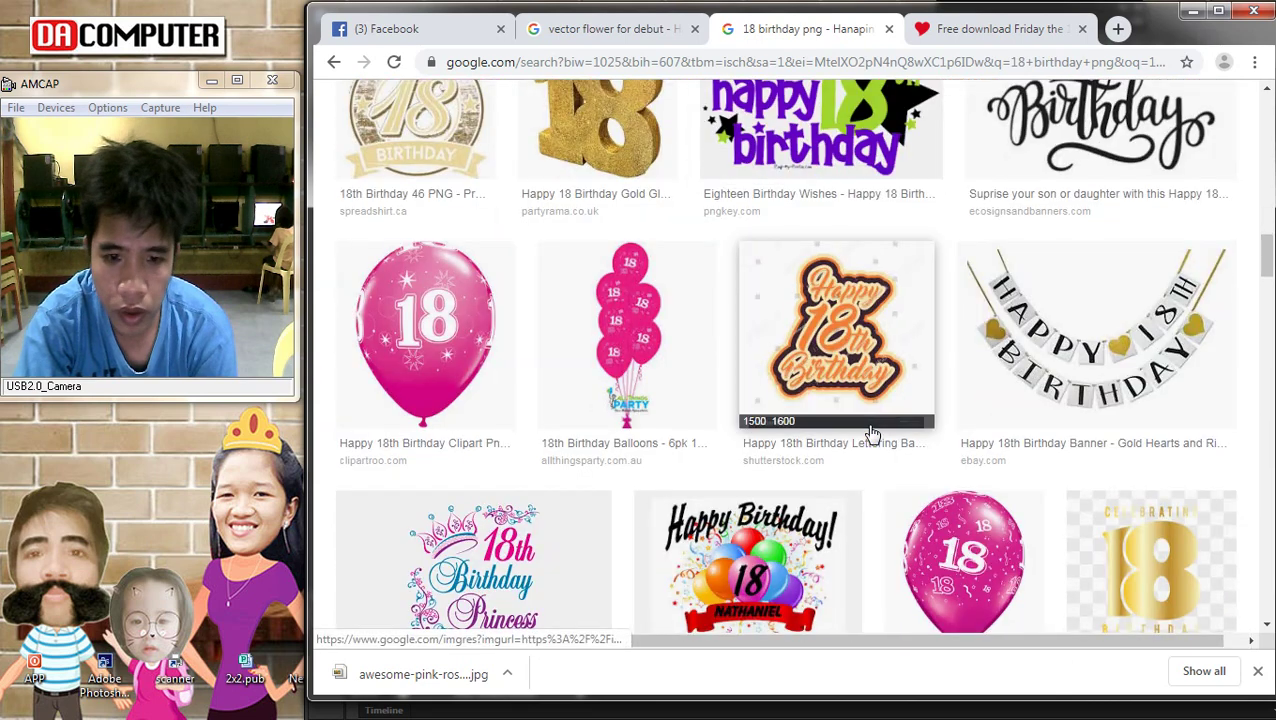
{"action": "scroll", "coordinate": [870, 434], "scroll_direction": "down", "scroll_amount": 5}
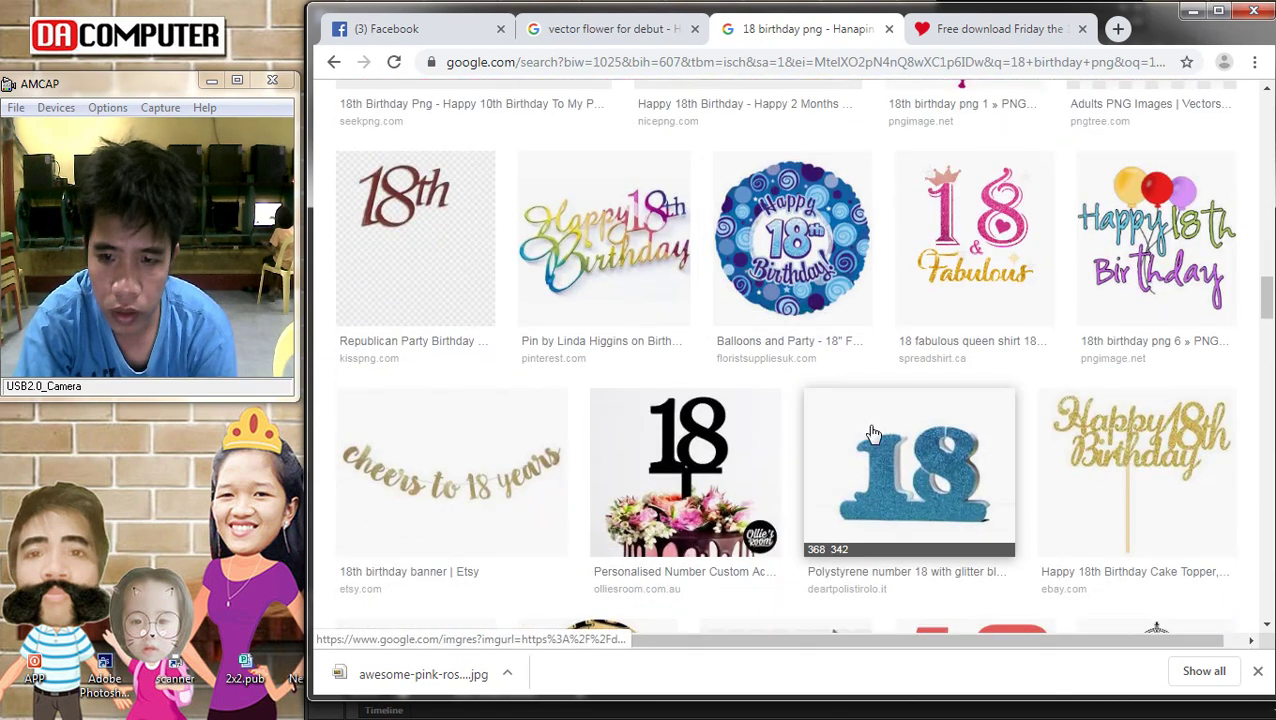
{"action": "left_click", "coordinate": [1036, 213]}
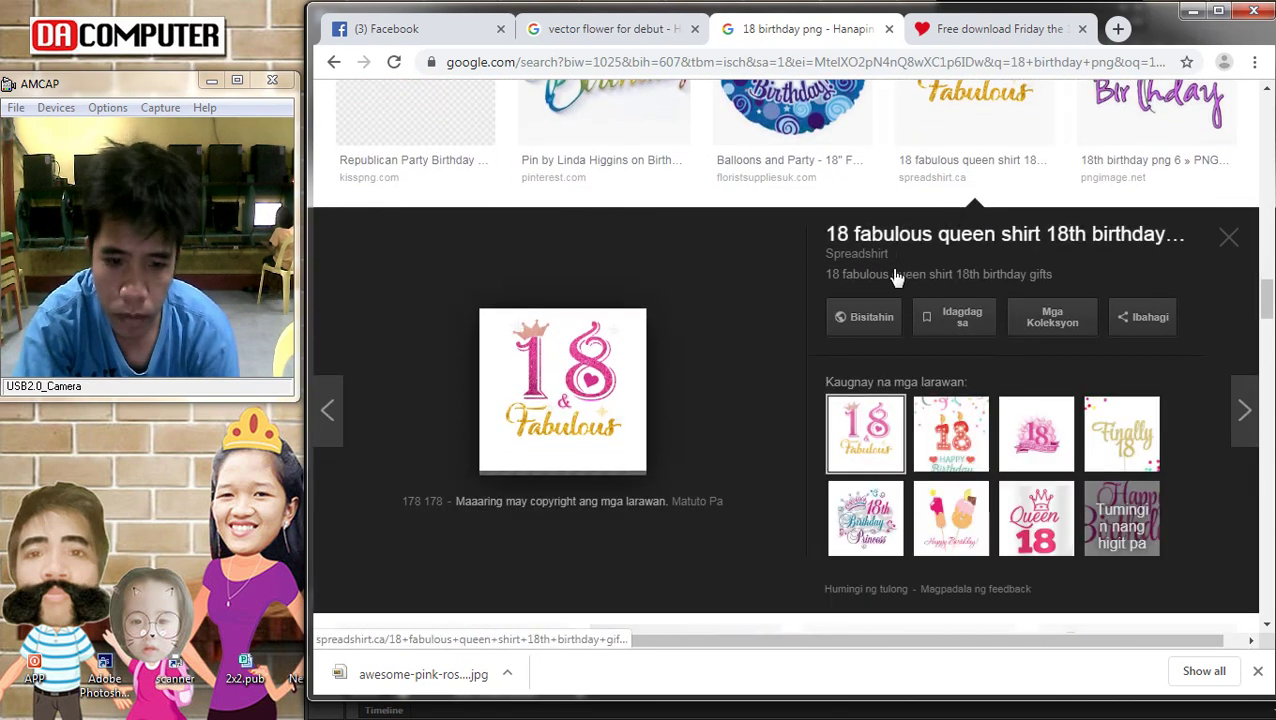
{"action": "left_click", "coordinate": [1038, 440]}
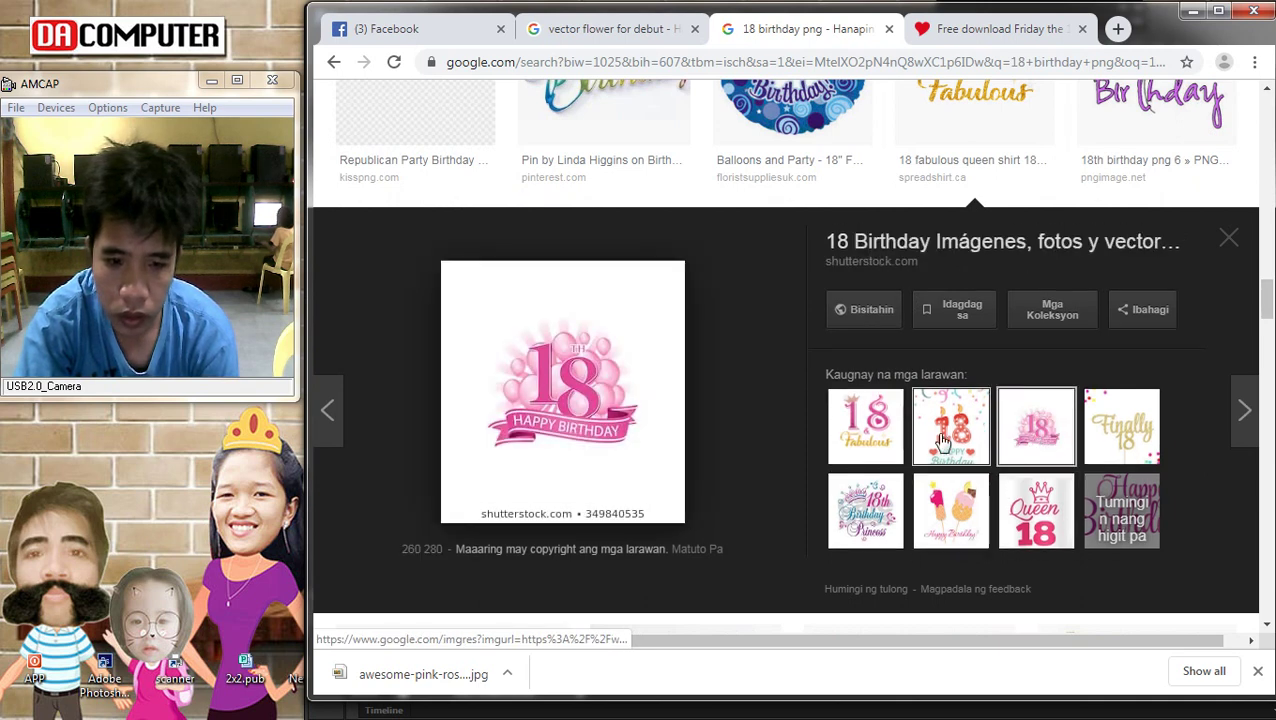
{"action": "left_click", "coordinate": [852, 430]}
{"action": "right_click", "coordinate": [604, 366]}
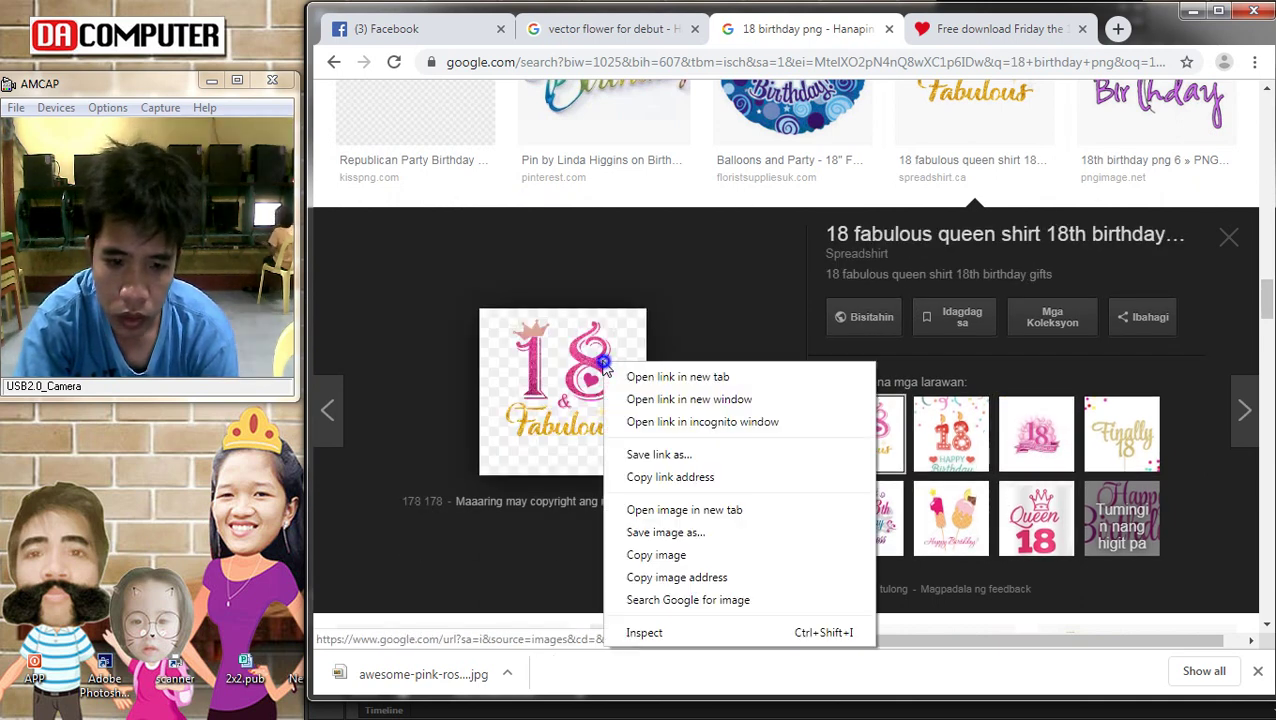
{"action": "left_click", "coordinate": [648, 560]}
Preview the pink princess 18 birthday clipart and compare its related images
{"action": "scroll", "coordinate": [812, 390], "scroll_direction": "down", "scroll_amount": 10}
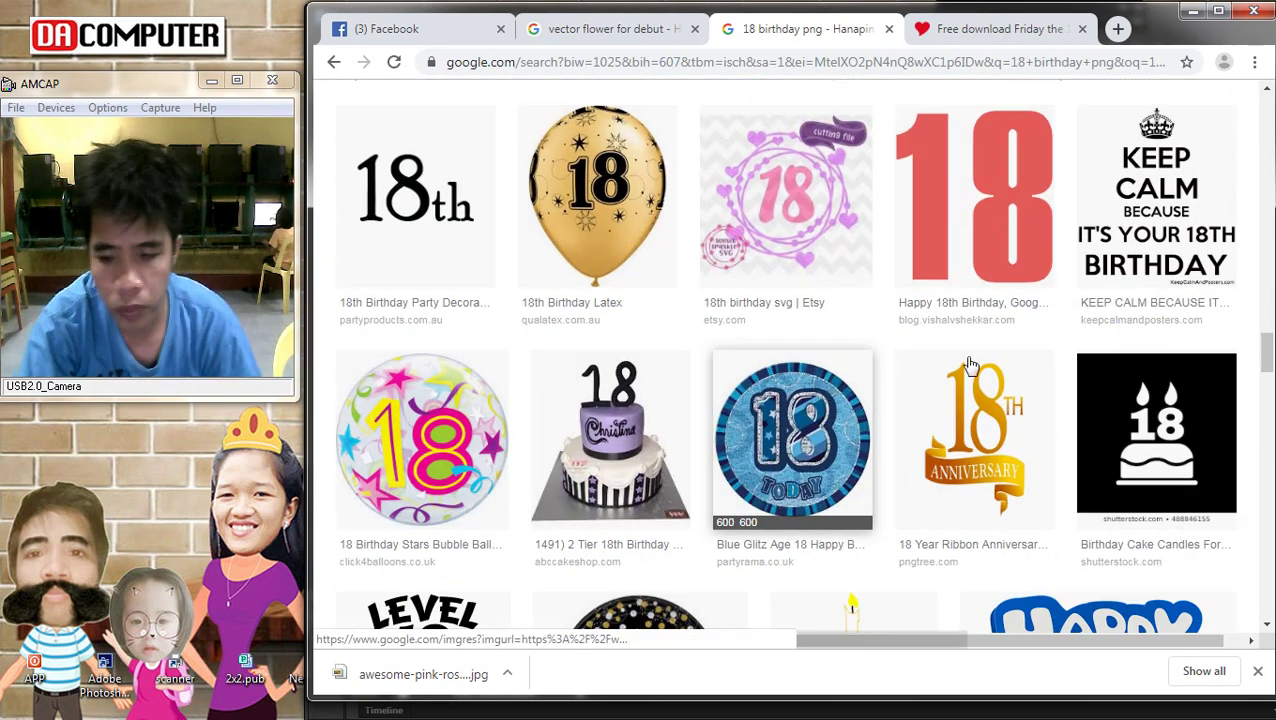
{"action": "scroll", "coordinate": [970, 365], "scroll_direction": "down", "scroll_amount": 5}
{"action": "scroll", "coordinate": [977, 362], "scroll_direction": "down", "scroll_amount": 4}
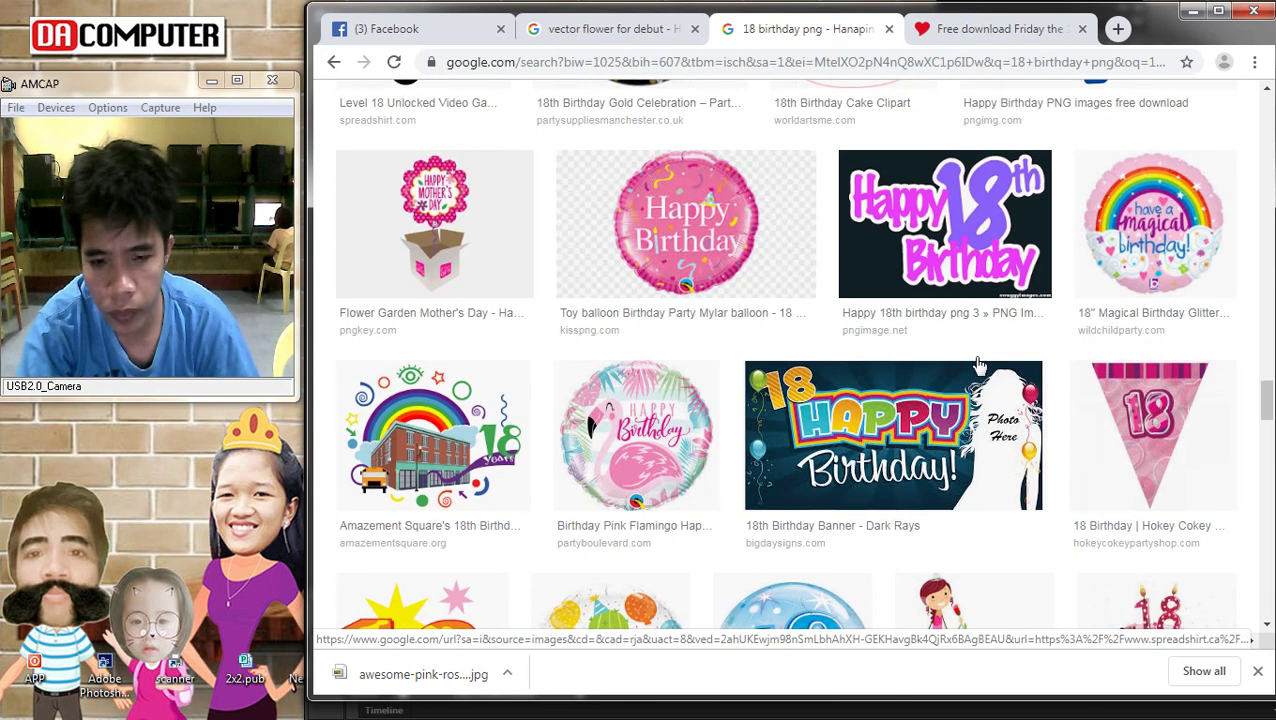
{"action": "left_click", "coordinate": [979, 367]}
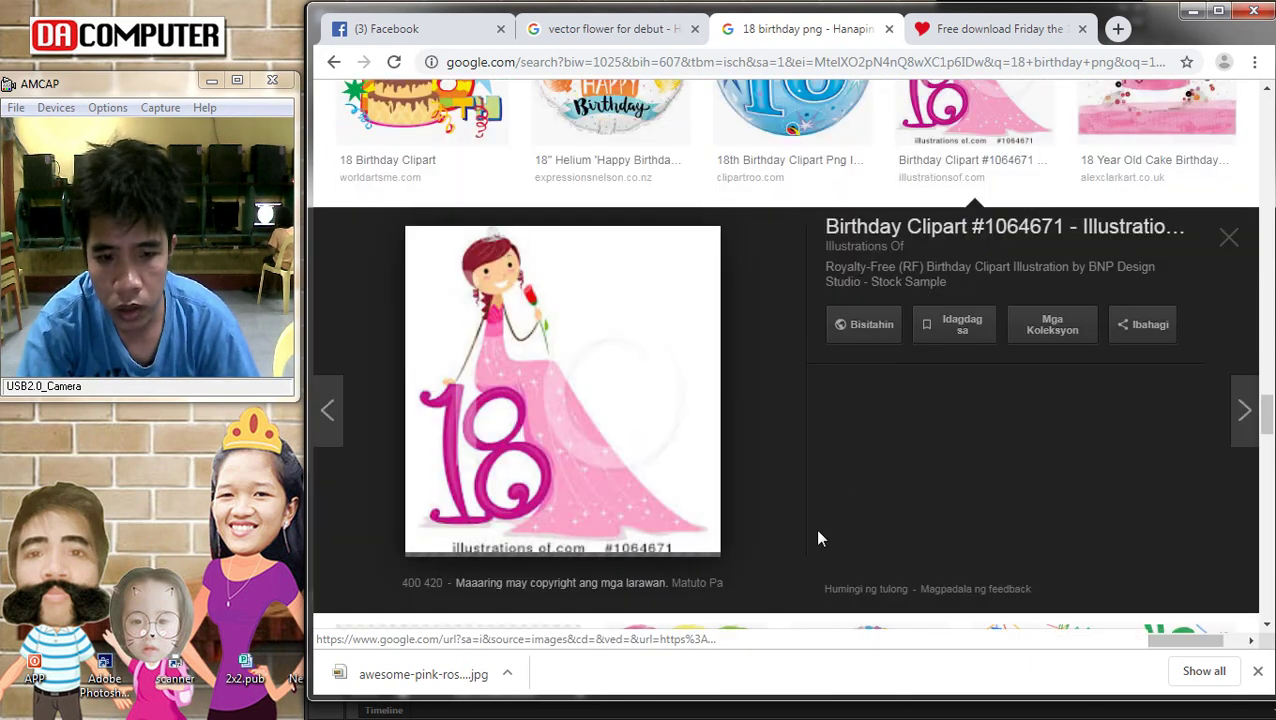
{"action": "scroll", "coordinate": [818, 530], "scroll_direction": "down", "scroll_amount": 2}
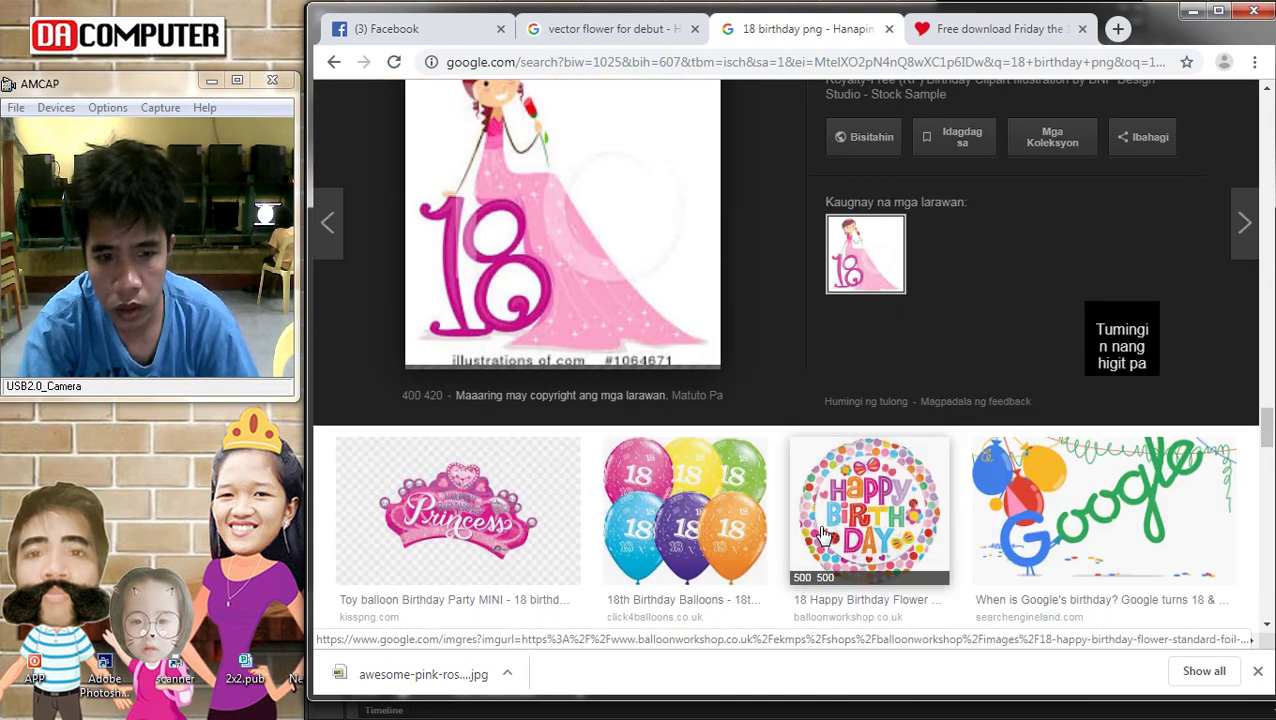
{"action": "left_click", "coordinate": [1118, 250]}
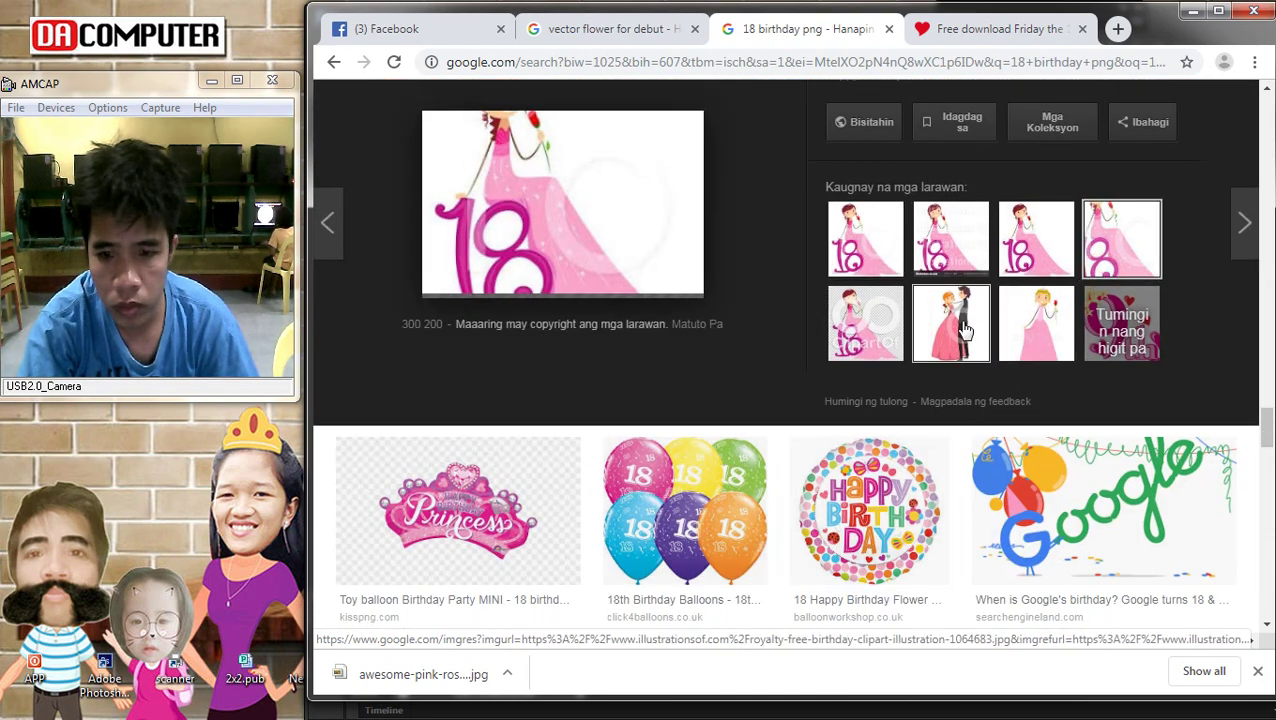
{"action": "left_click", "coordinate": [870, 322]}
{"action": "left_click", "coordinate": [988, 250]}
{"action": "left_click", "coordinate": [968, 262]}
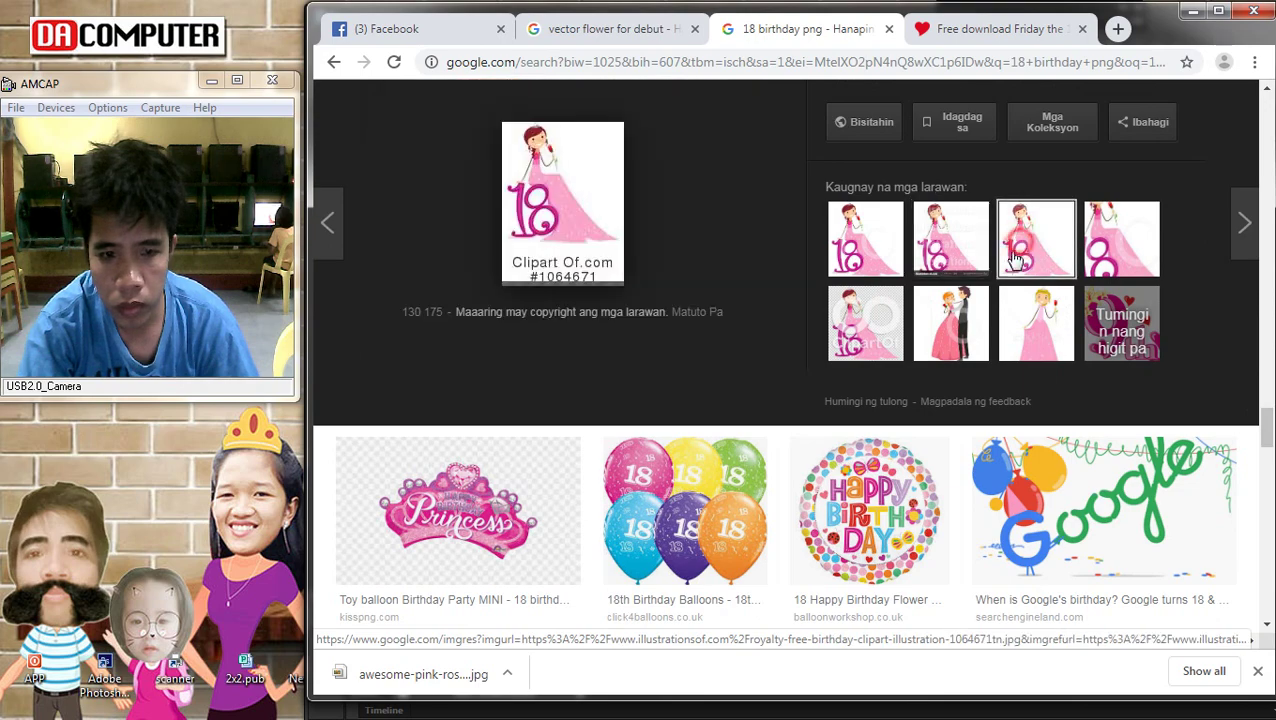
Preview further birthday cards, ending on the gold 18 balloons Happy Birthday image
{"action": "scroll", "coordinate": [1075, 390], "scroll_direction": "down", "scroll_amount": 3}
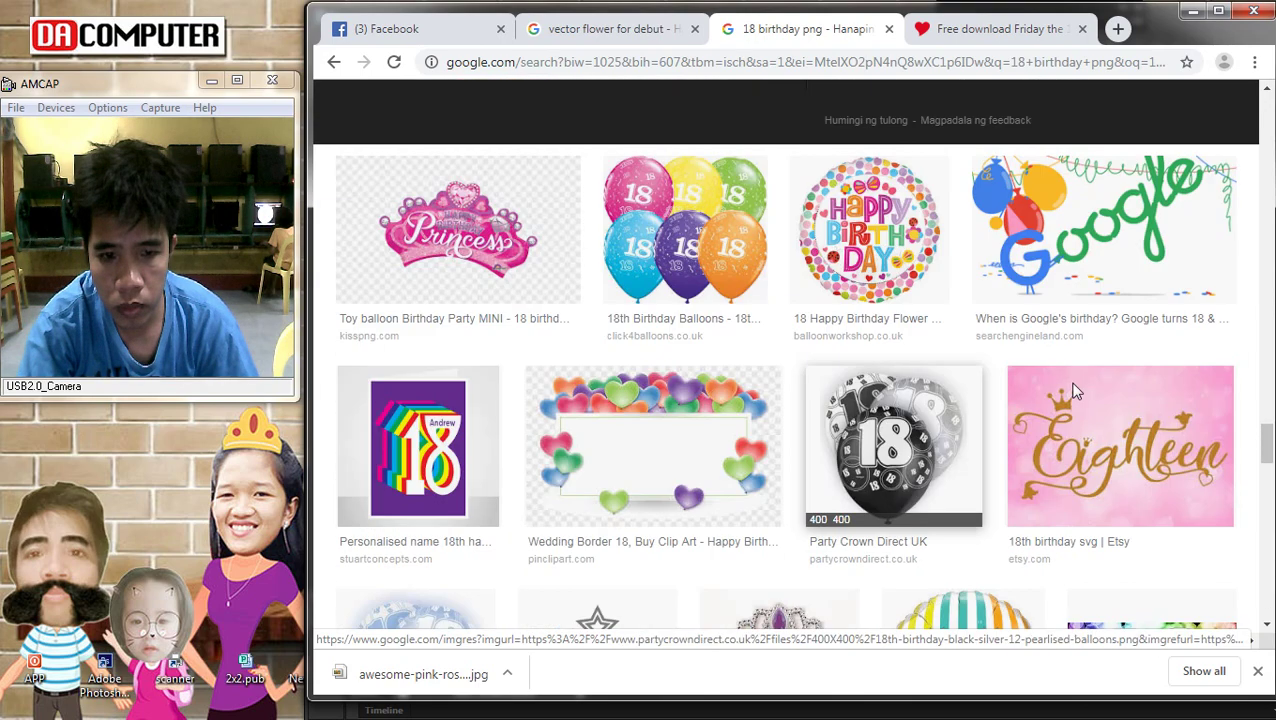
{"action": "scroll", "coordinate": [1075, 390], "scroll_direction": "down", "scroll_amount": 7}
{"action": "scroll", "coordinate": [1073, 378], "scroll_direction": "down", "scroll_amount": 2}
{"action": "scroll", "coordinate": [1065, 370], "scroll_direction": "down", "scroll_amount": 3}
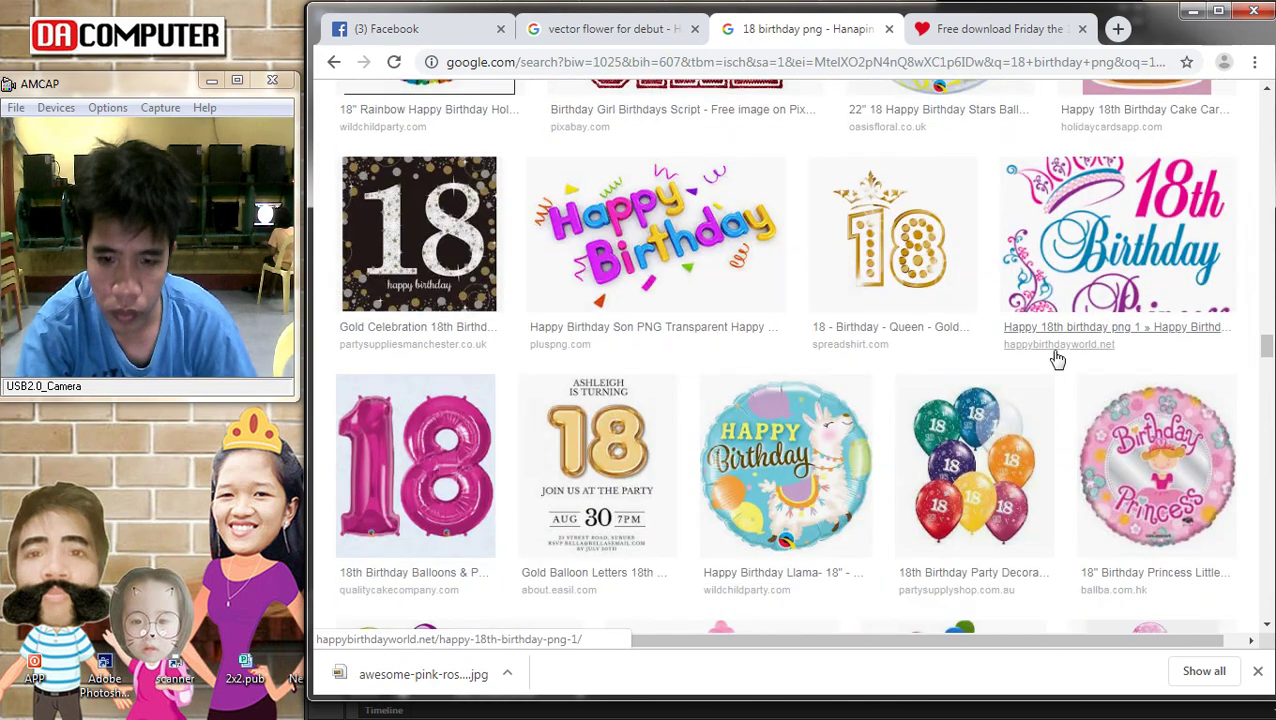
{"action": "scroll", "coordinate": [680, 392], "scroll_direction": "down", "scroll_amount": 6}
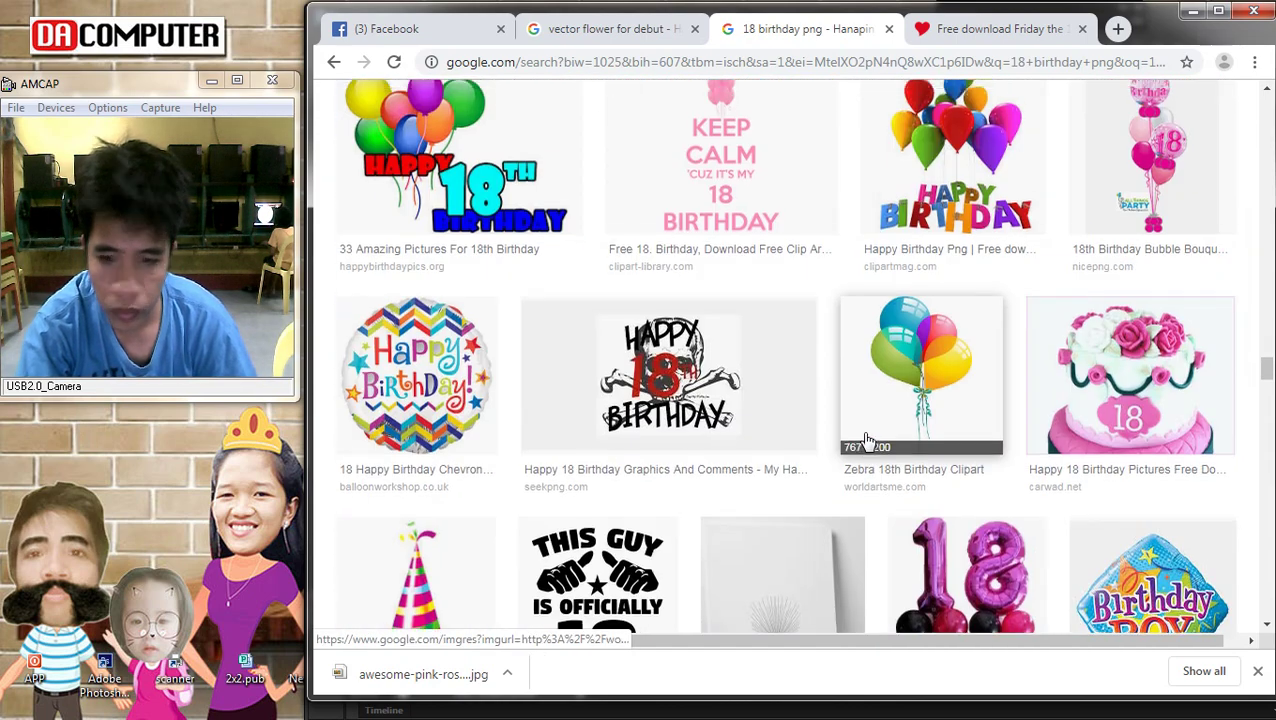
{"action": "scroll", "coordinate": [866, 442], "scroll_direction": "down", "scroll_amount": 3}
{"action": "scroll", "coordinate": [866, 442], "scroll_direction": "down", "scroll_amount": 6}
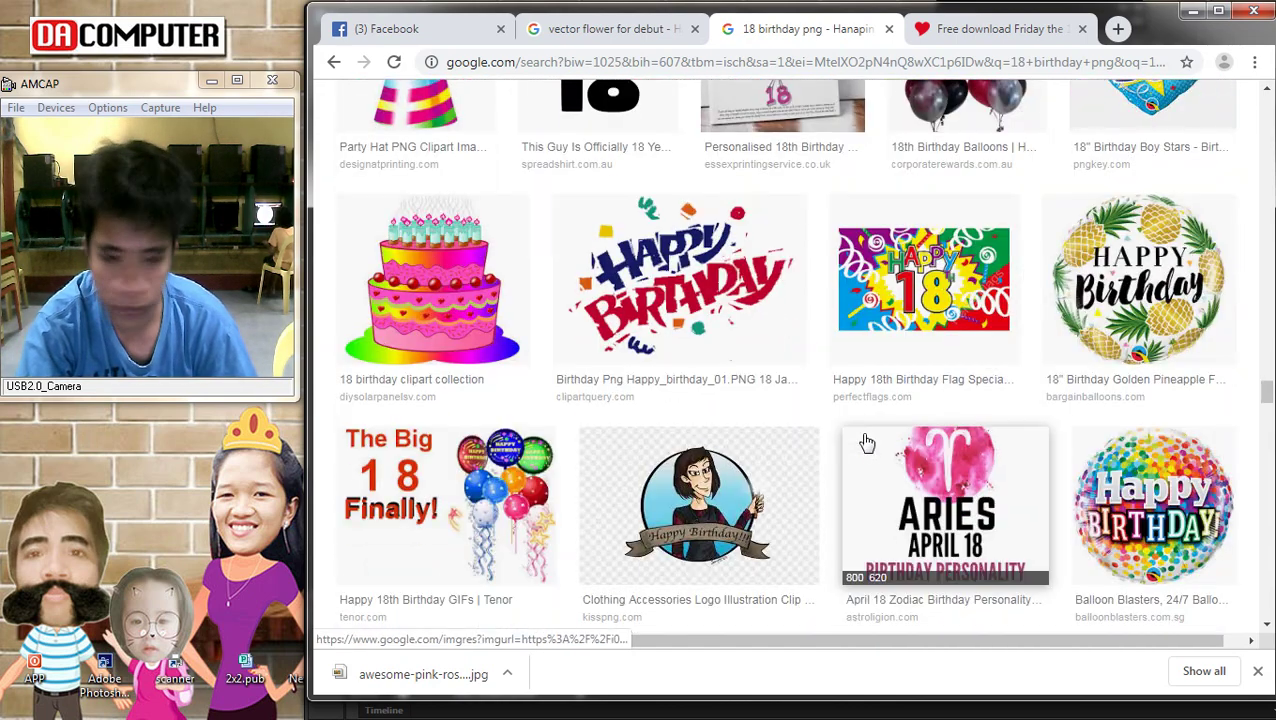
{"action": "scroll", "coordinate": [866, 442], "scroll_direction": "down", "scroll_amount": 8}
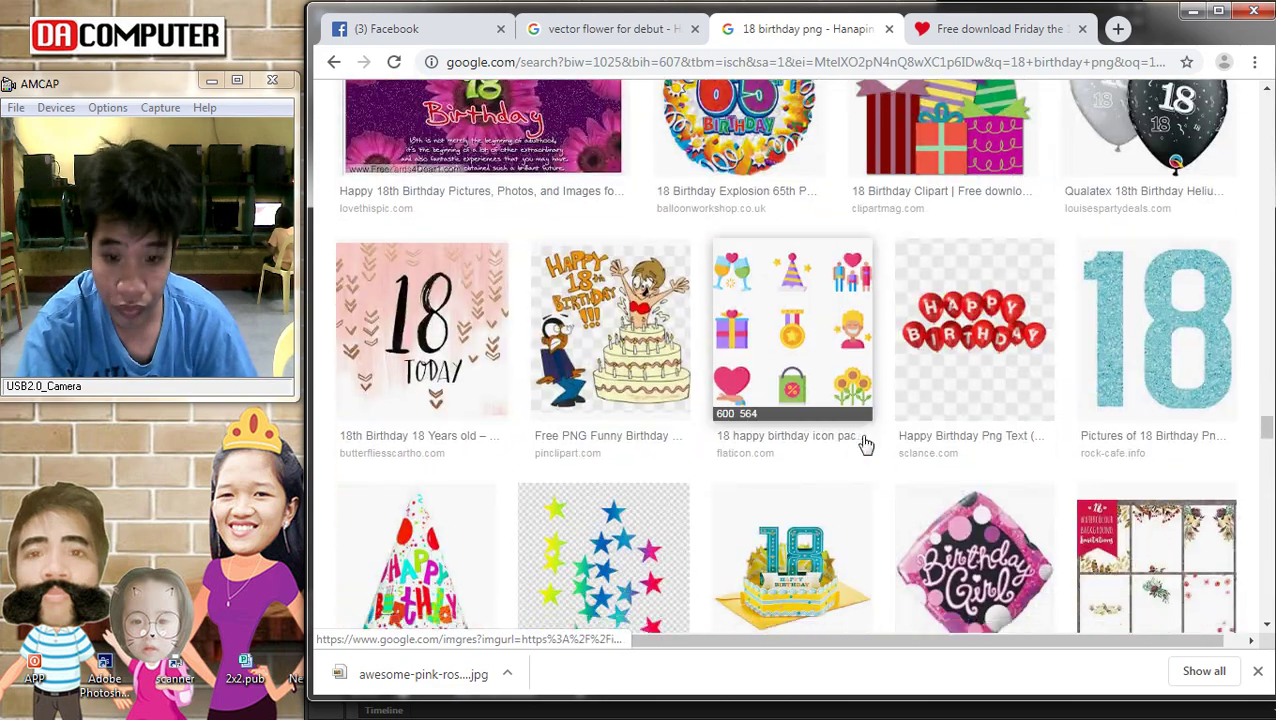
{"action": "scroll", "coordinate": [866, 442], "scroll_direction": "down", "scroll_amount": 4}
{"action": "scroll", "coordinate": [672, 360], "scroll_direction": "down", "scroll_amount": 4}
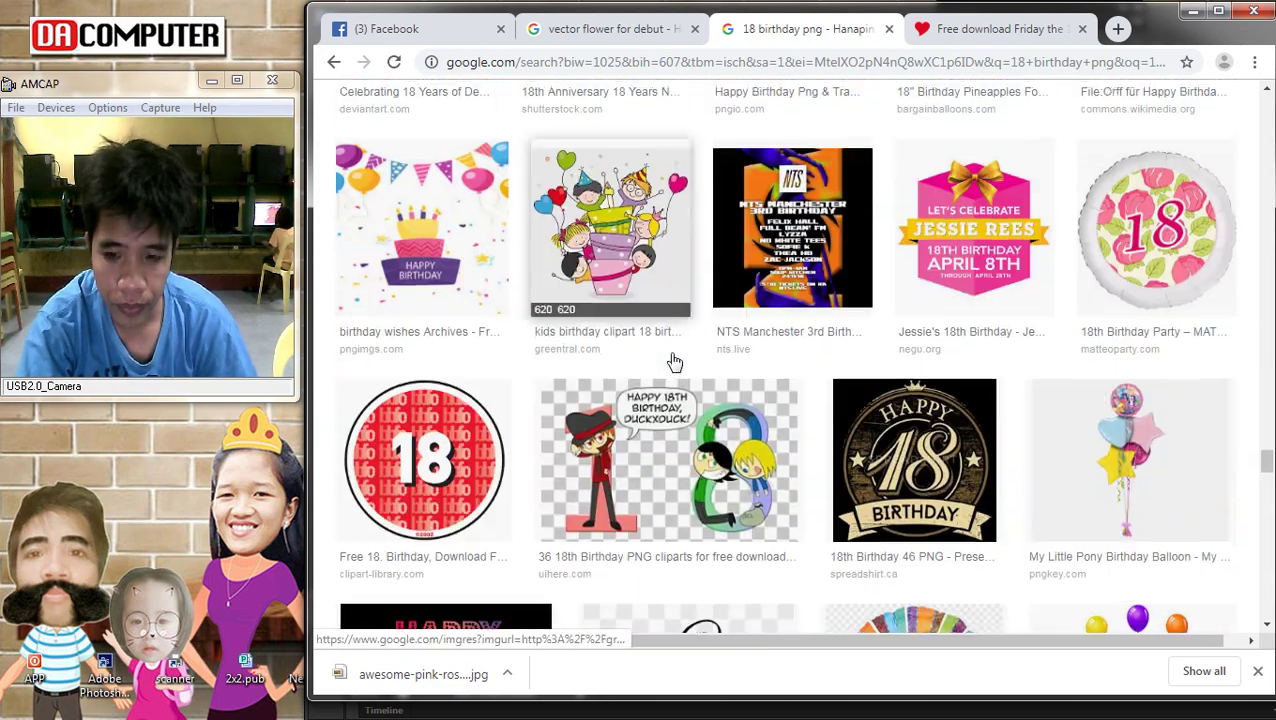
{"action": "scroll", "coordinate": [670, 356], "scroll_direction": "down", "scroll_amount": 12}
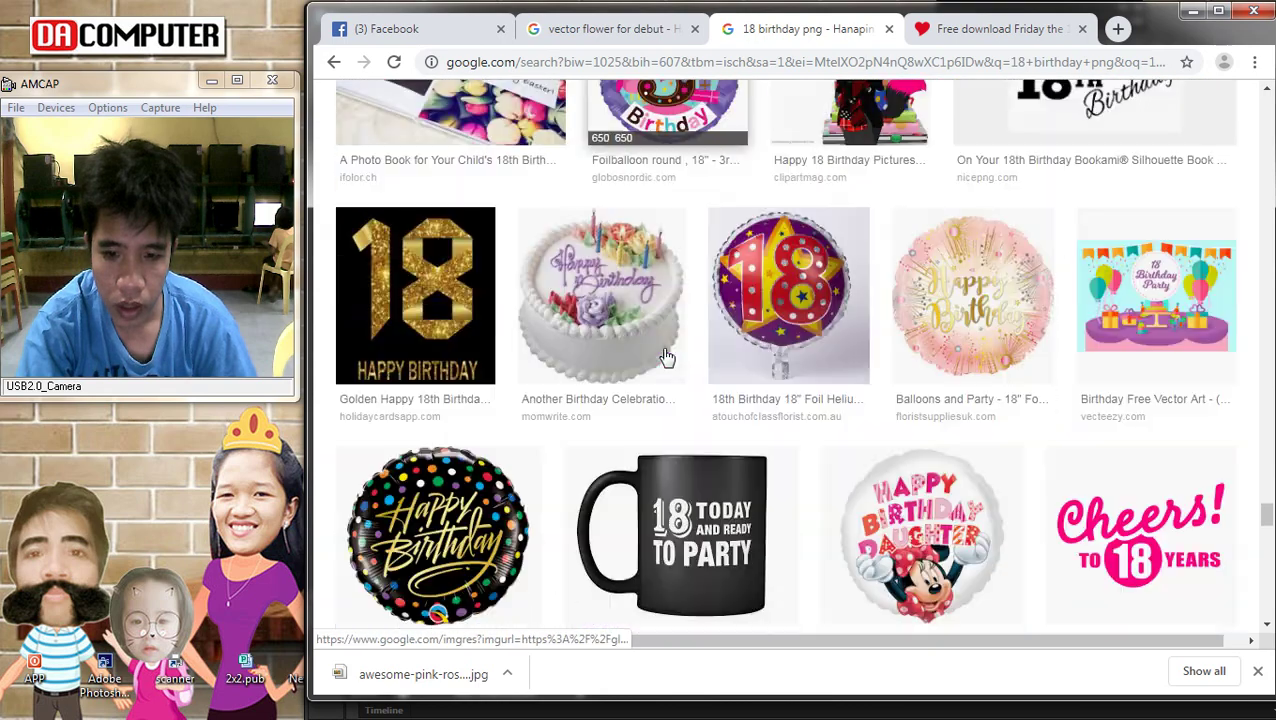
{"action": "scroll", "coordinate": [679, 352], "scroll_direction": "down", "scroll_amount": 2}
{"action": "scroll", "coordinate": [636, 418], "scroll_direction": "down", "scroll_amount": 6}
{"action": "scroll", "coordinate": [636, 418], "scroll_direction": "down", "scroll_amount": 3}
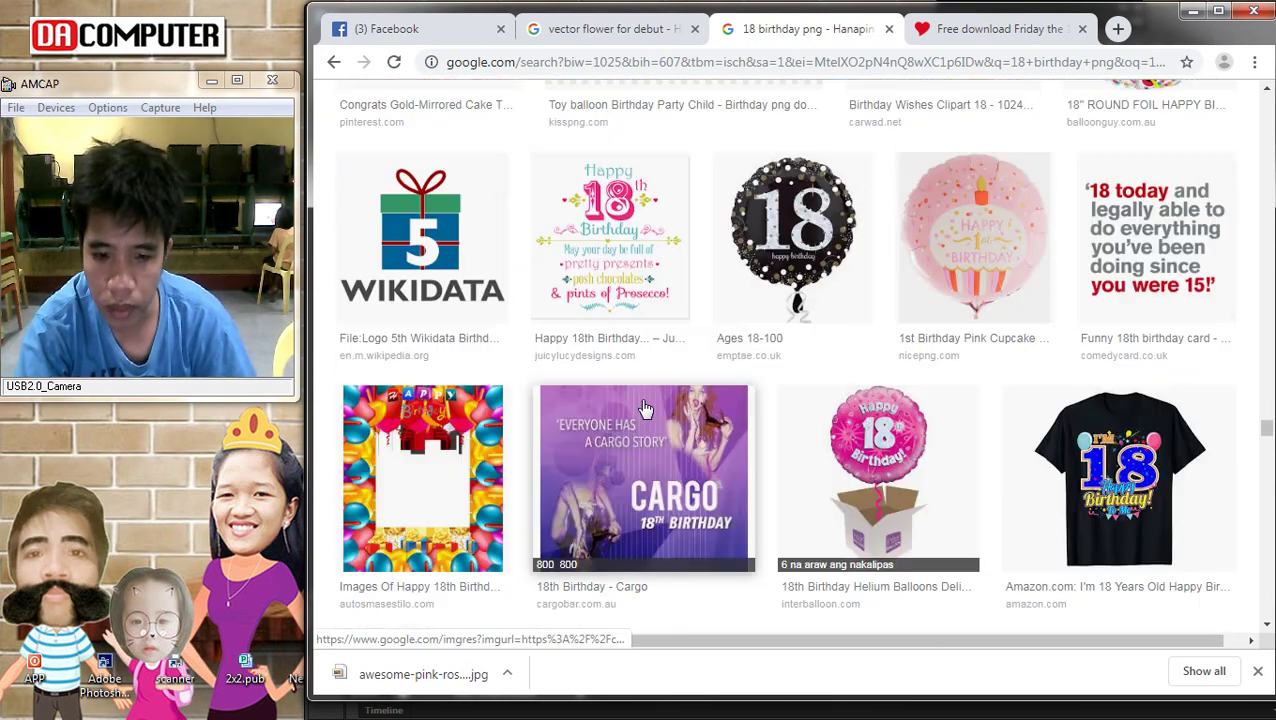
{"action": "left_click", "coordinate": [662, 280]}
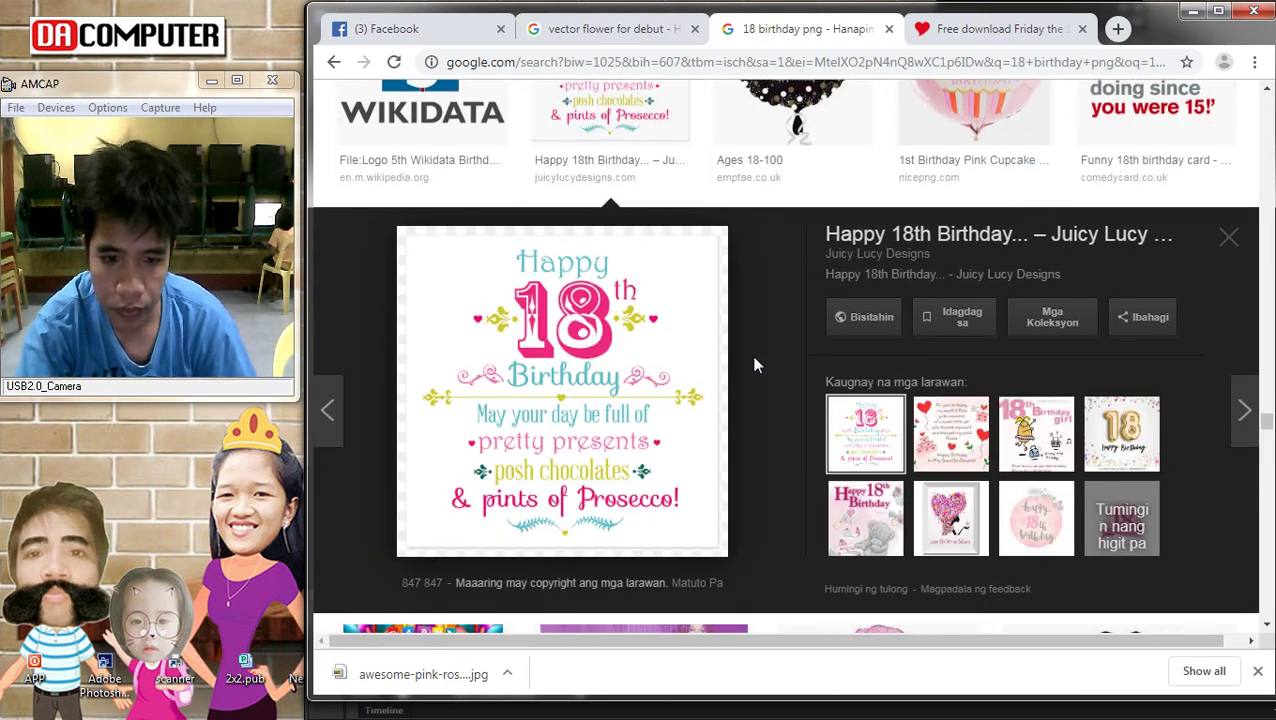
{"action": "scroll", "coordinate": [597, 307], "scroll_direction": "down", "scroll_amount": 4}
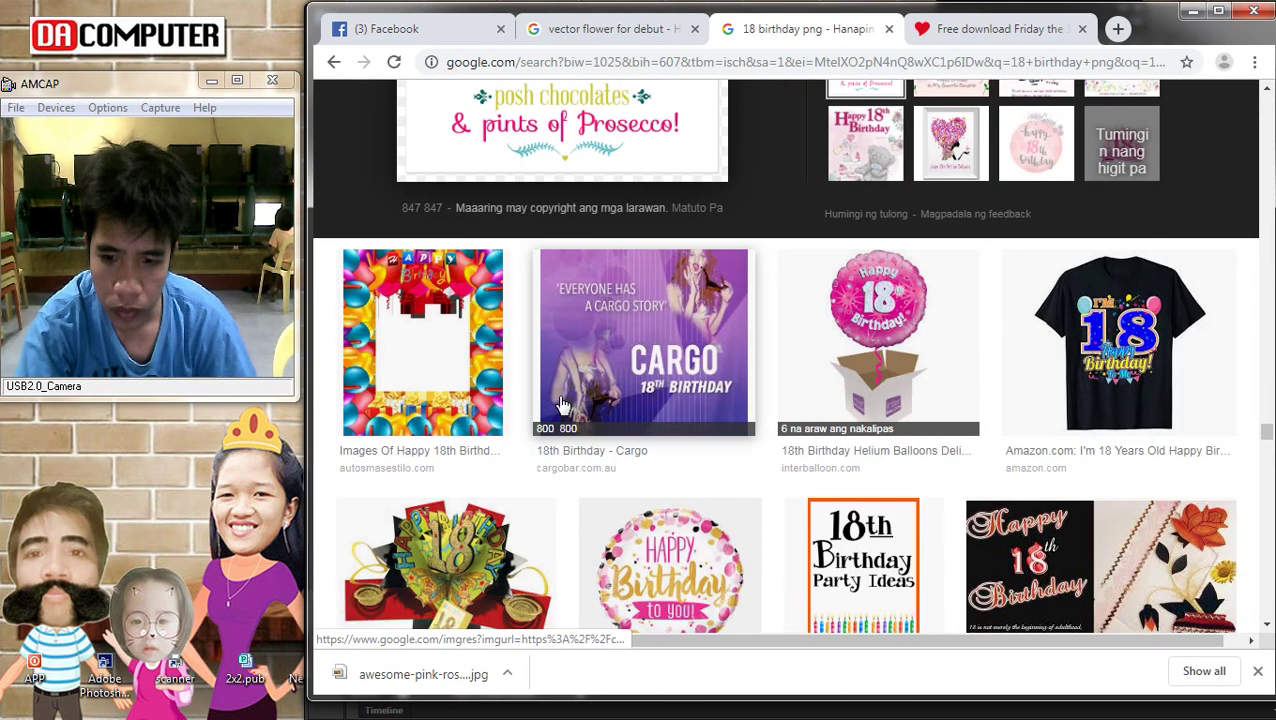
{"action": "scroll", "coordinate": [800, 340], "scroll_direction": "up", "scroll_amount": 3}
{"action": "left_click", "coordinate": [1040, 340]}
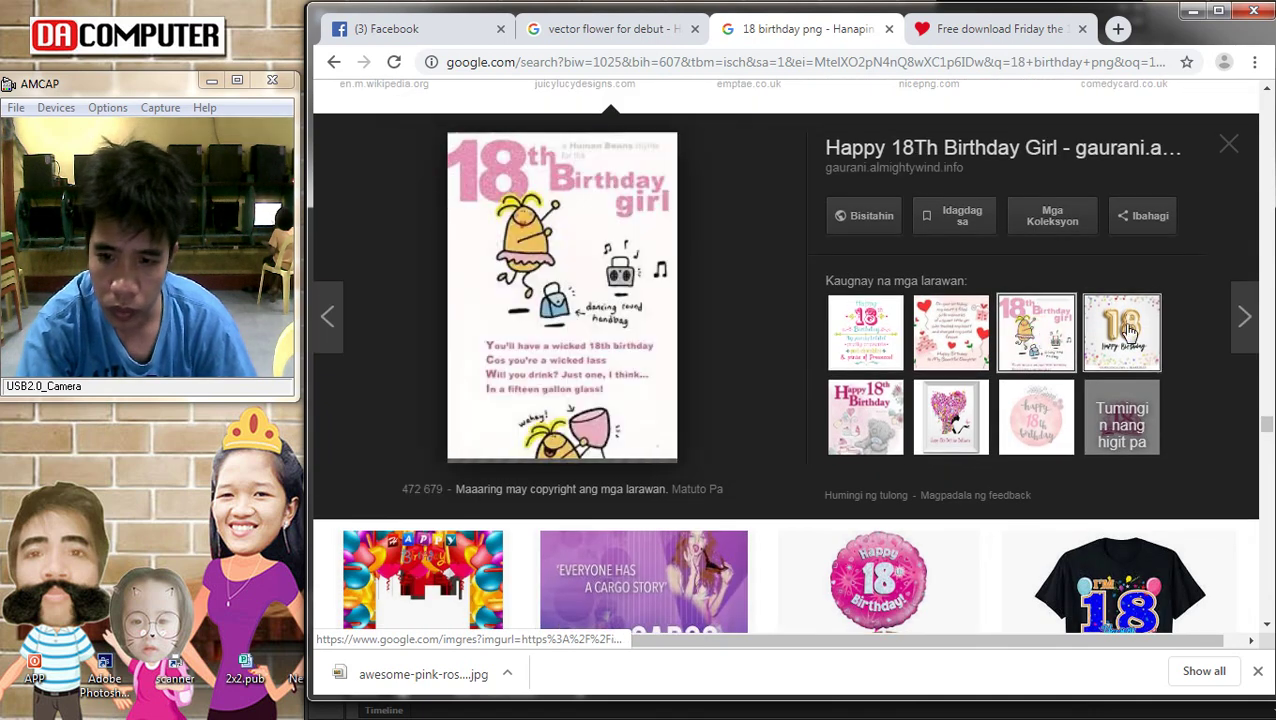
{"action": "left_click", "coordinate": [1110, 362]}
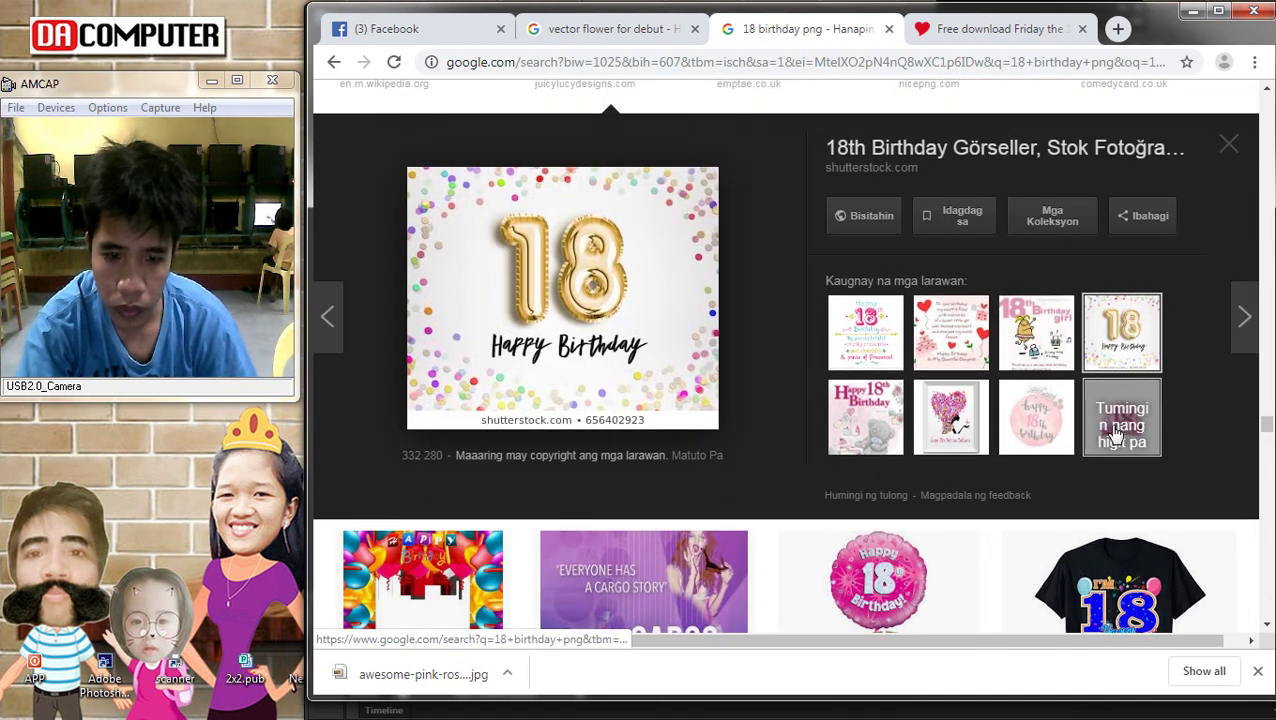
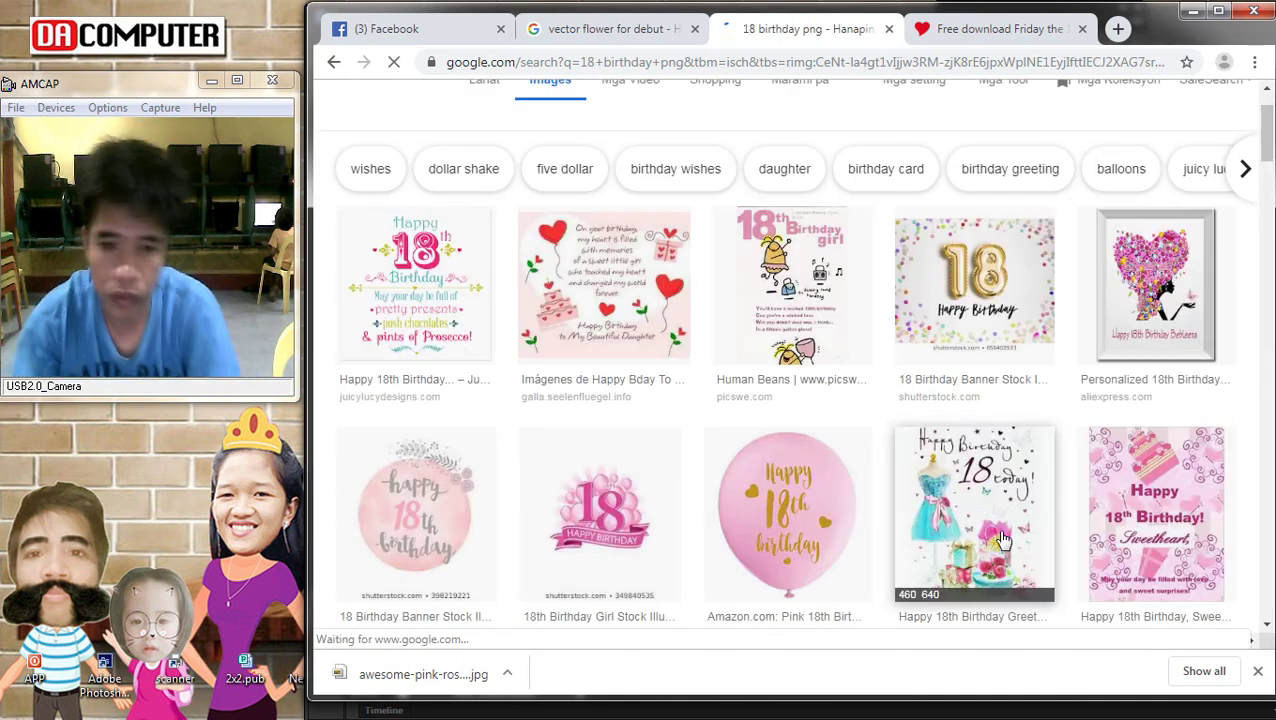
Narrow the Google Images search from '18 birthday png' to the '18 png' suggestion
{"action": "scroll", "coordinate": [893, 465], "scroll_direction": "down", "scroll_amount": 9}
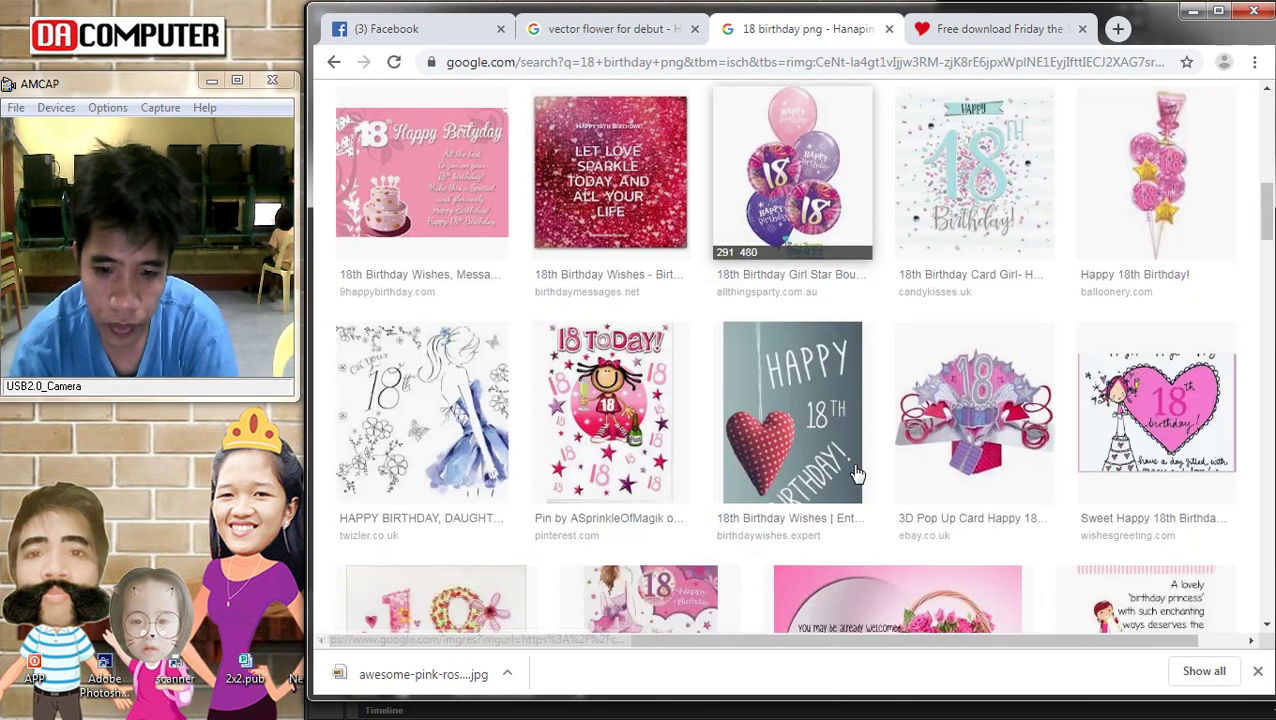
{"action": "scroll", "coordinate": [893, 465], "scroll_direction": "down", "scroll_amount": 5}
{"action": "scroll", "coordinate": [893, 465], "scroll_direction": "down", "scroll_amount": 3}
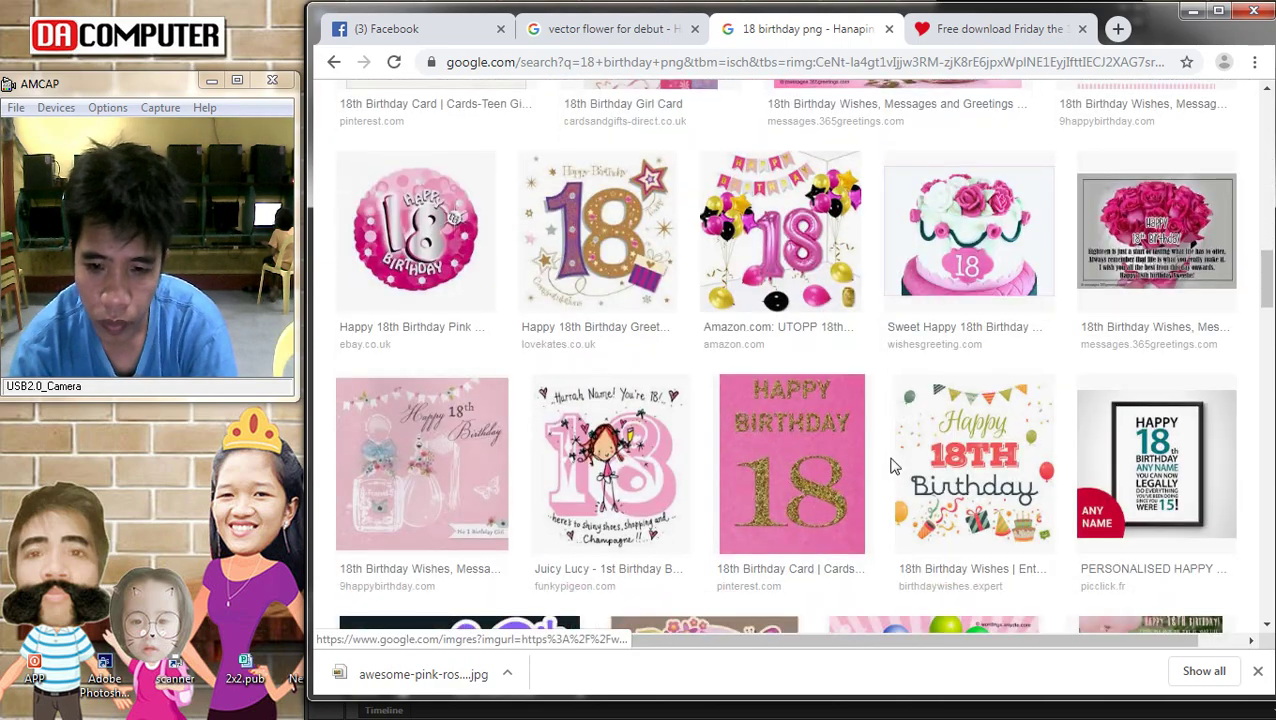
{"action": "scroll", "coordinate": [893, 465], "scroll_direction": "down", "scroll_amount": 10}
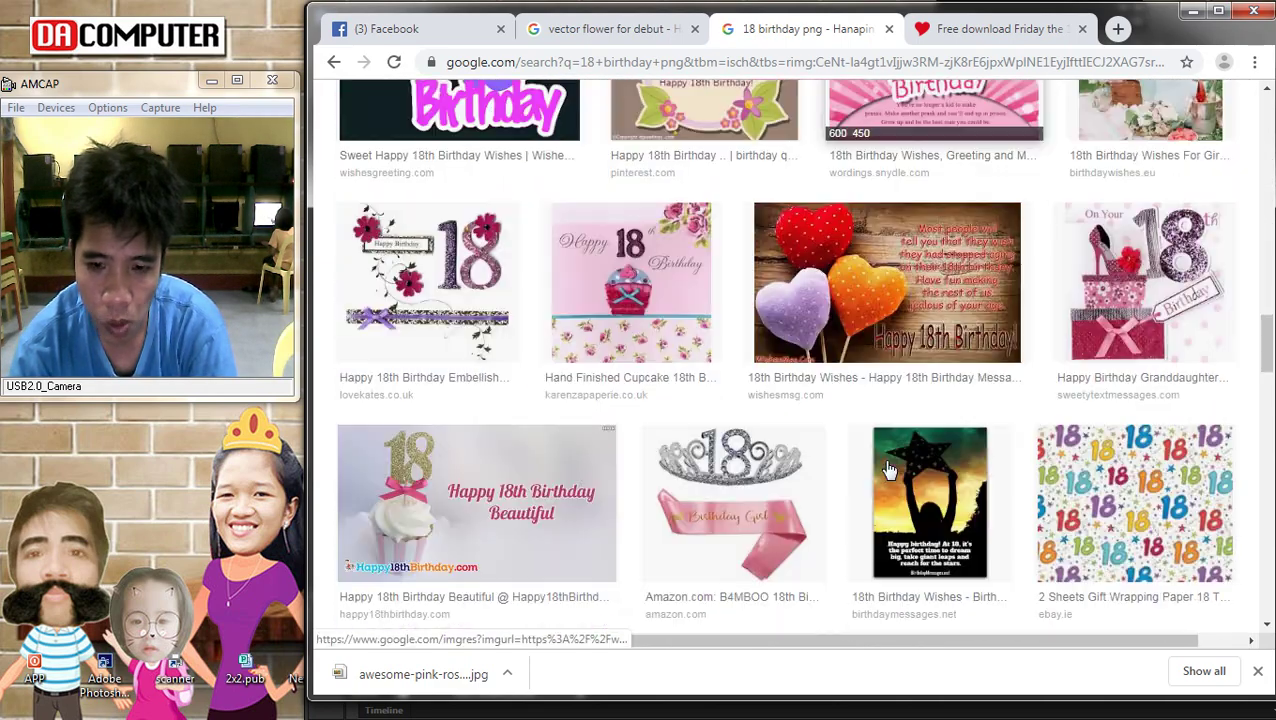
{"action": "scroll", "coordinate": [508, 244], "scroll_direction": "up", "scroll_amount": 4}
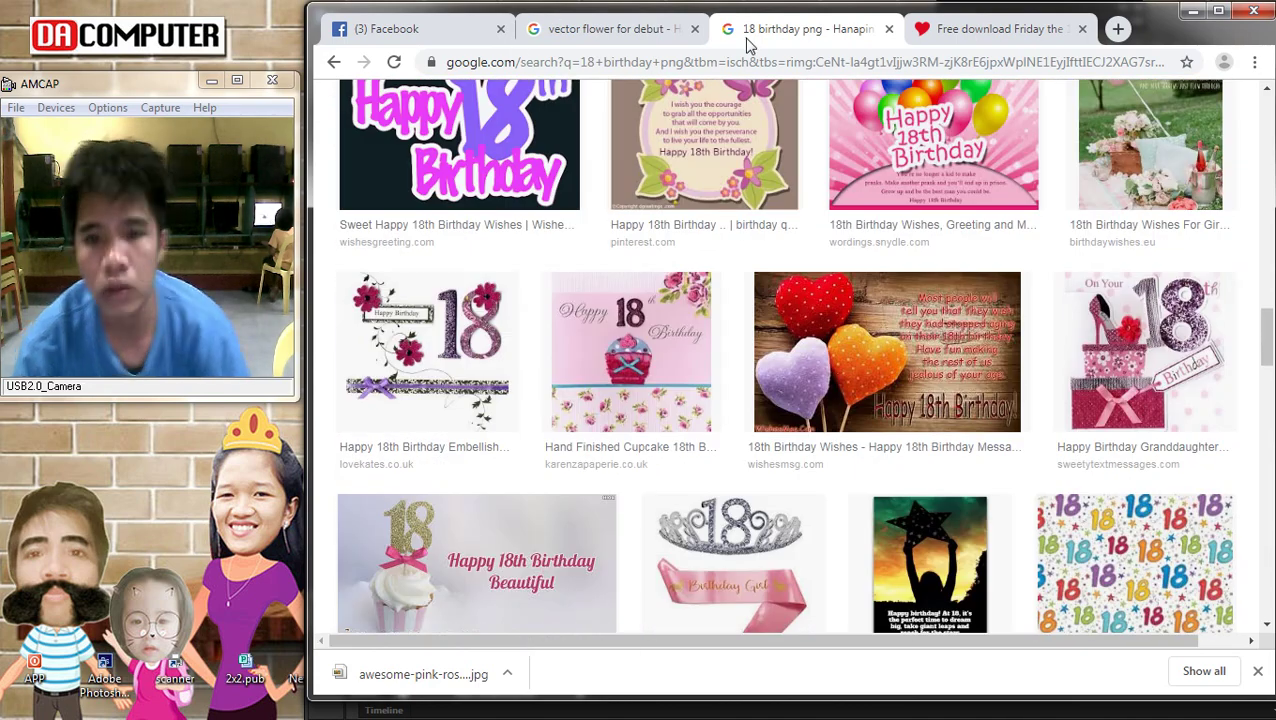
{"action": "scroll", "coordinate": [700, 232], "scroll_direction": "up", "scroll_amount": 10}
{"action": "scroll", "coordinate": [700, 232], "scroll_direction": "up", "scroll_amount": 3}
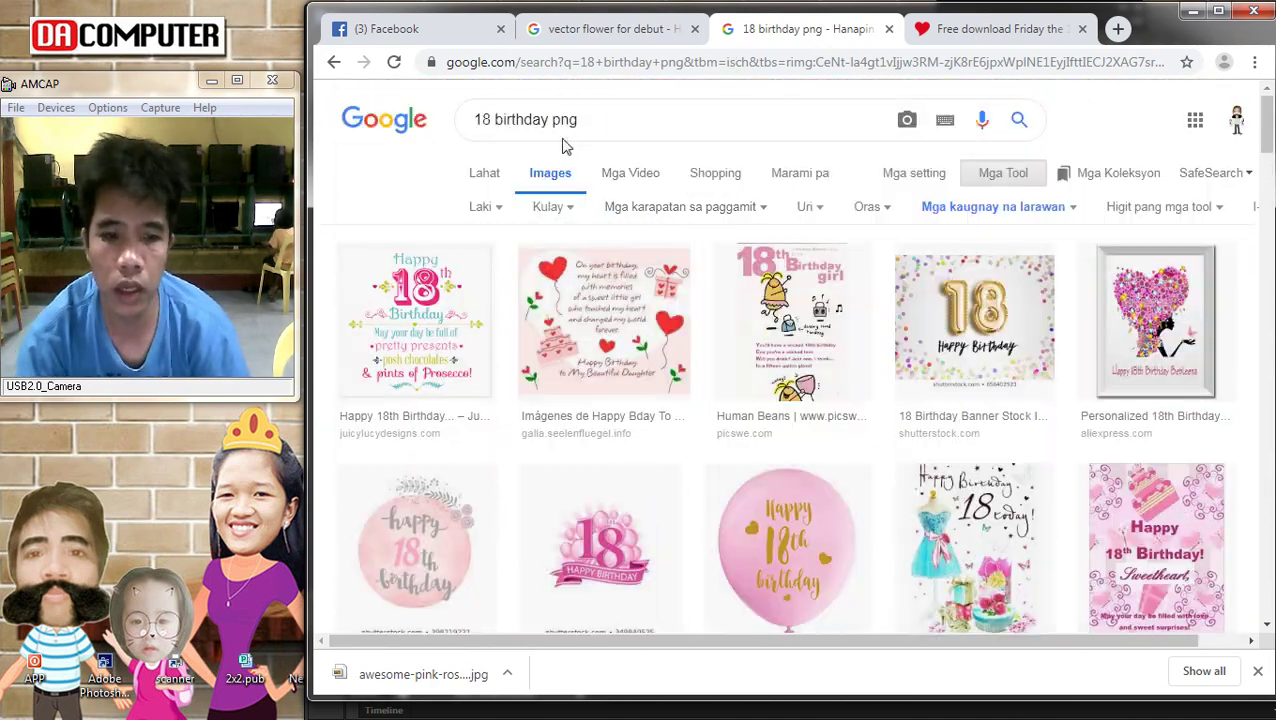
{"action": "key", "text": "BackSpace"}
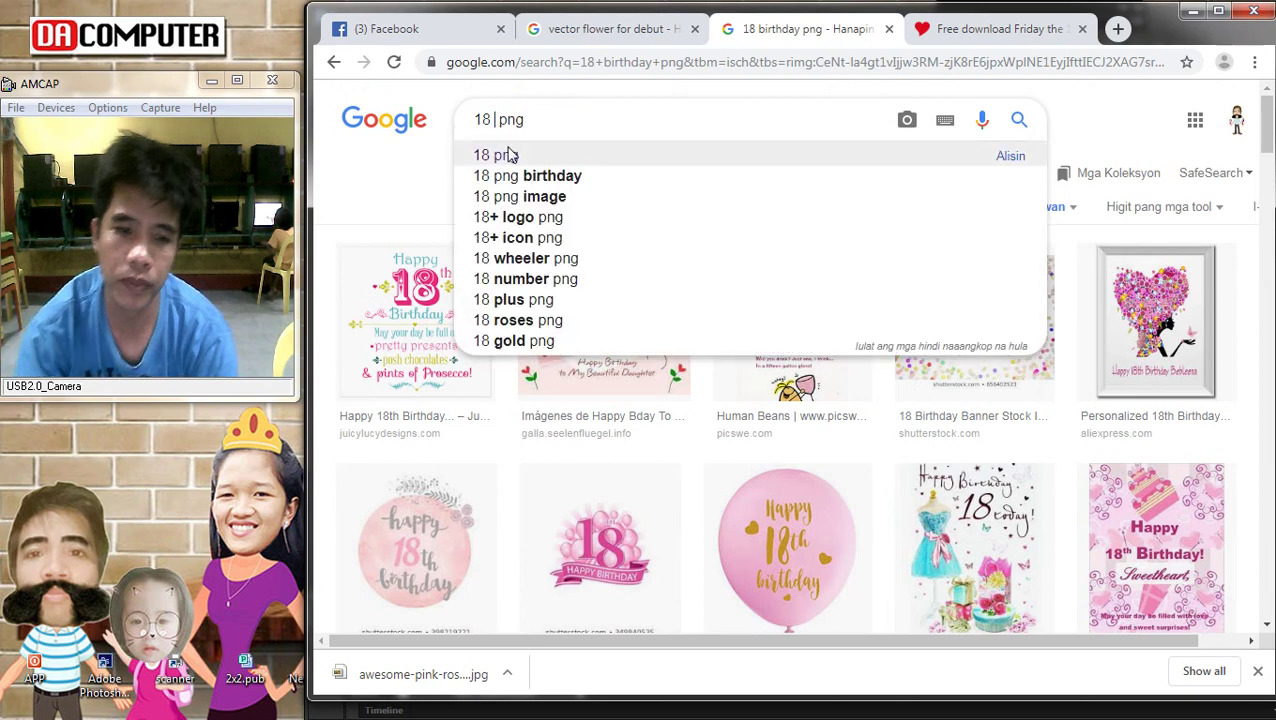
{"action": "left_click", "coordinate": [510, 152]}
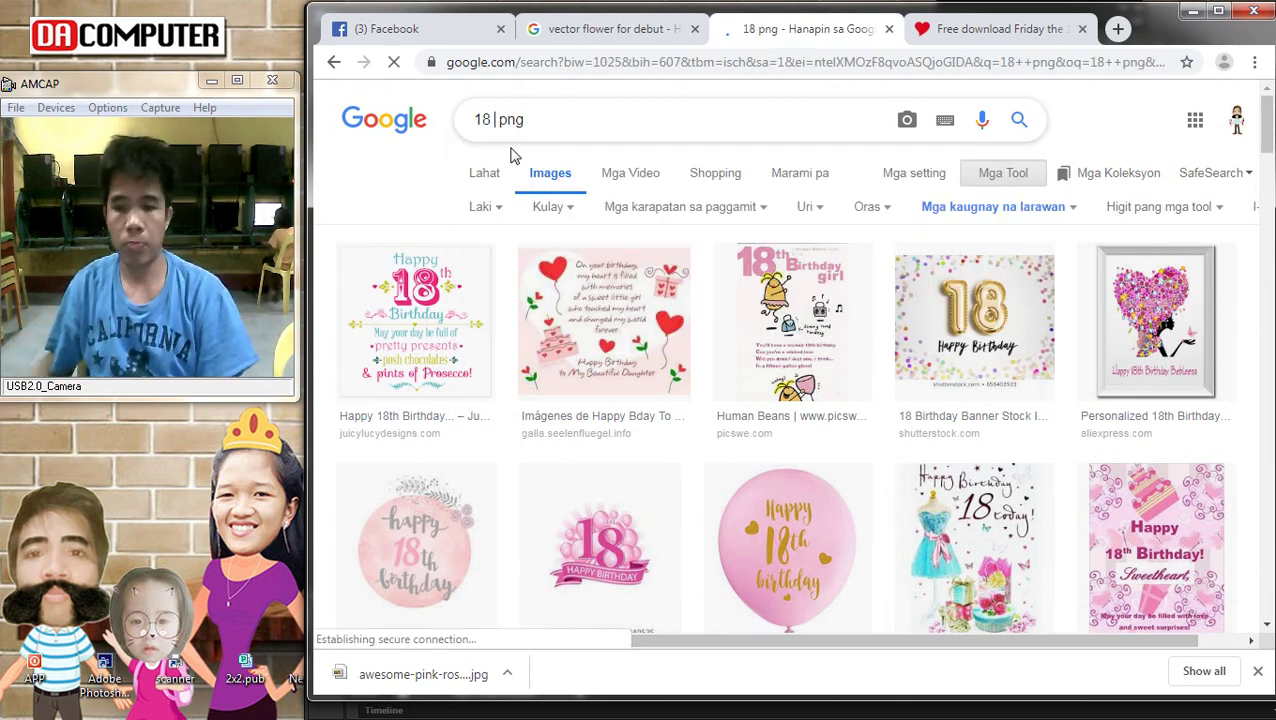
Browse the 18 png results and preview the red anniversary 18 image
{"action": "scroll", "coordinate": [380, 392], "scroll_direction": "down", "scroll_amount": 5}
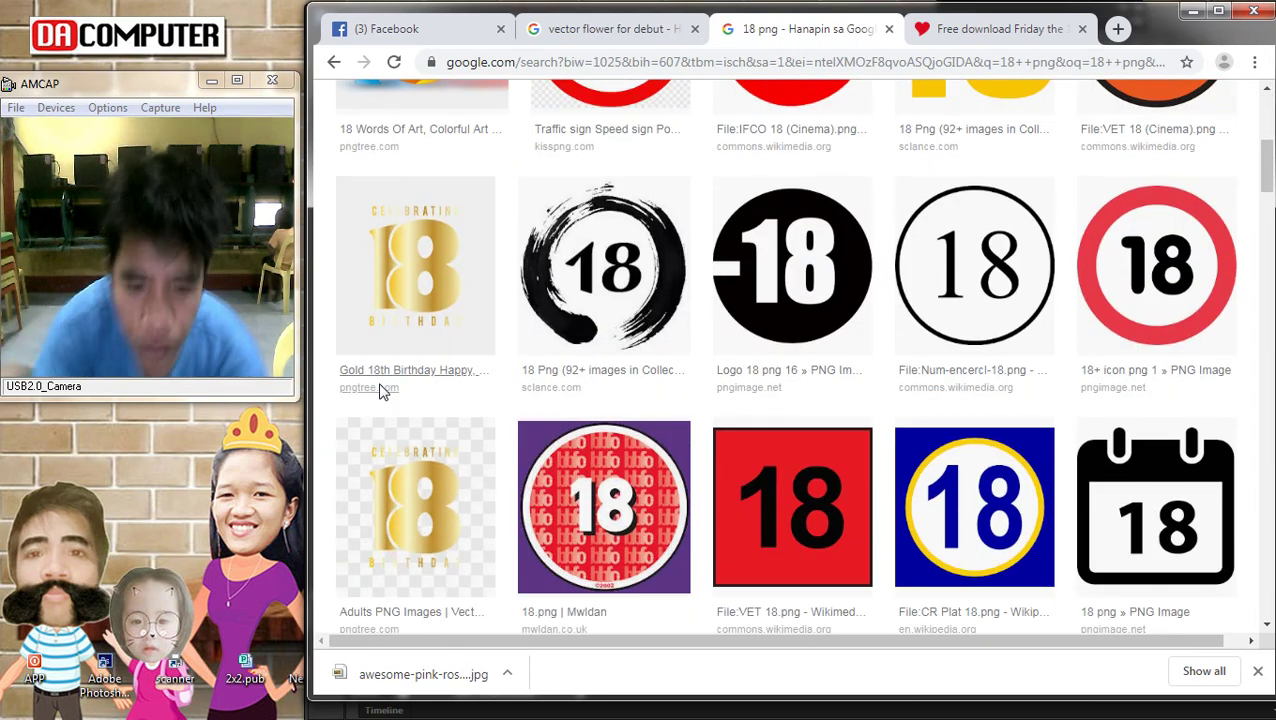
{"action": "scroll", "coordinate": [628, 410], "scroll_direction": "down", "scroll_amount": 5}
{"action": "scroll", "coordinate": [620, 392], "scroll_direction": "down", "scroll_amount": 7}
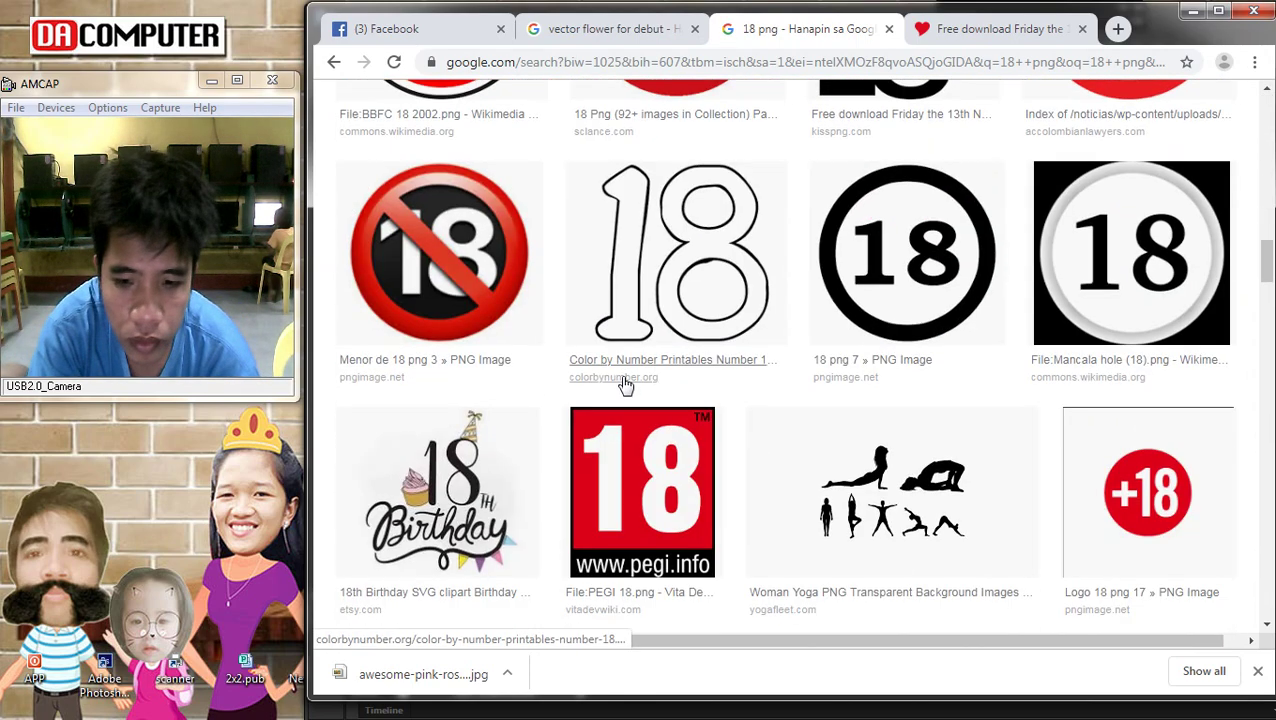
{"action": "scroll", "coordinate": [636, 383], "scroll_direction": "up", "scroll_amount": 2}
{"action": "scroll", "coordinate": [636, 383], "scroll_direction": "down", "scroll_amount": 7}
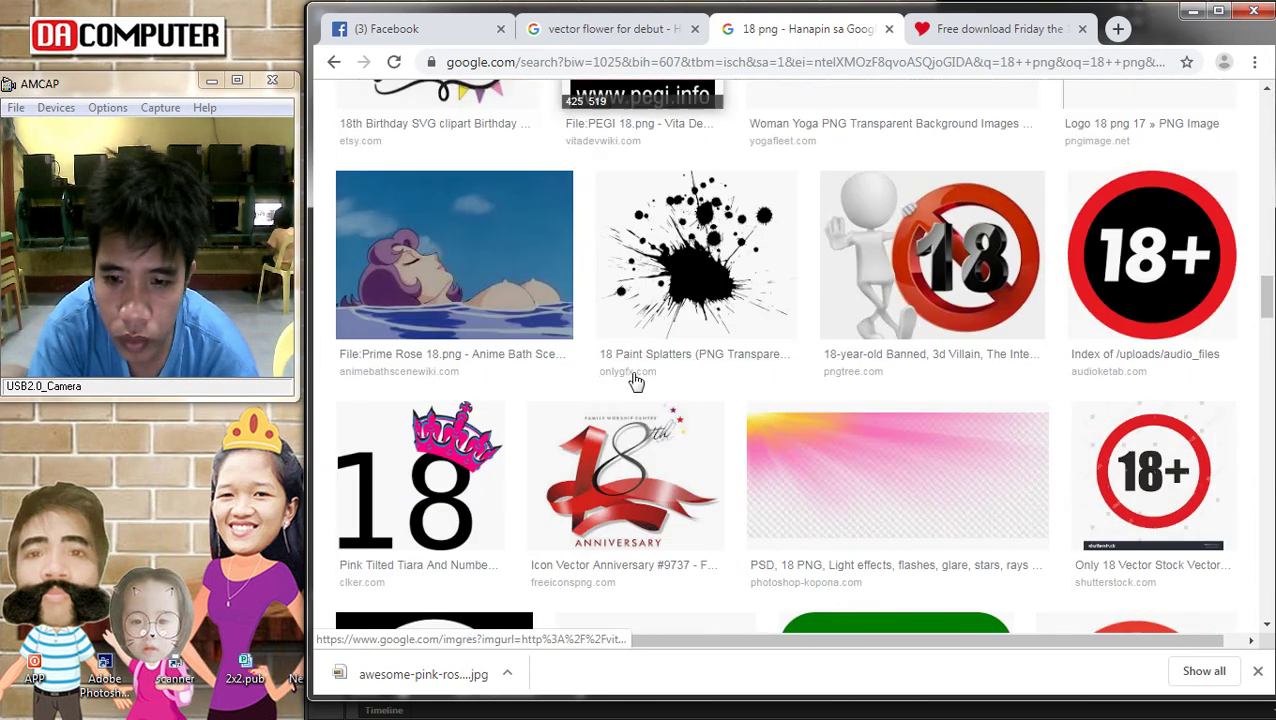
{"action": "scroll", "coordinate": [636, 383], "scroll_direction": "up", "scroll_amount": 2}
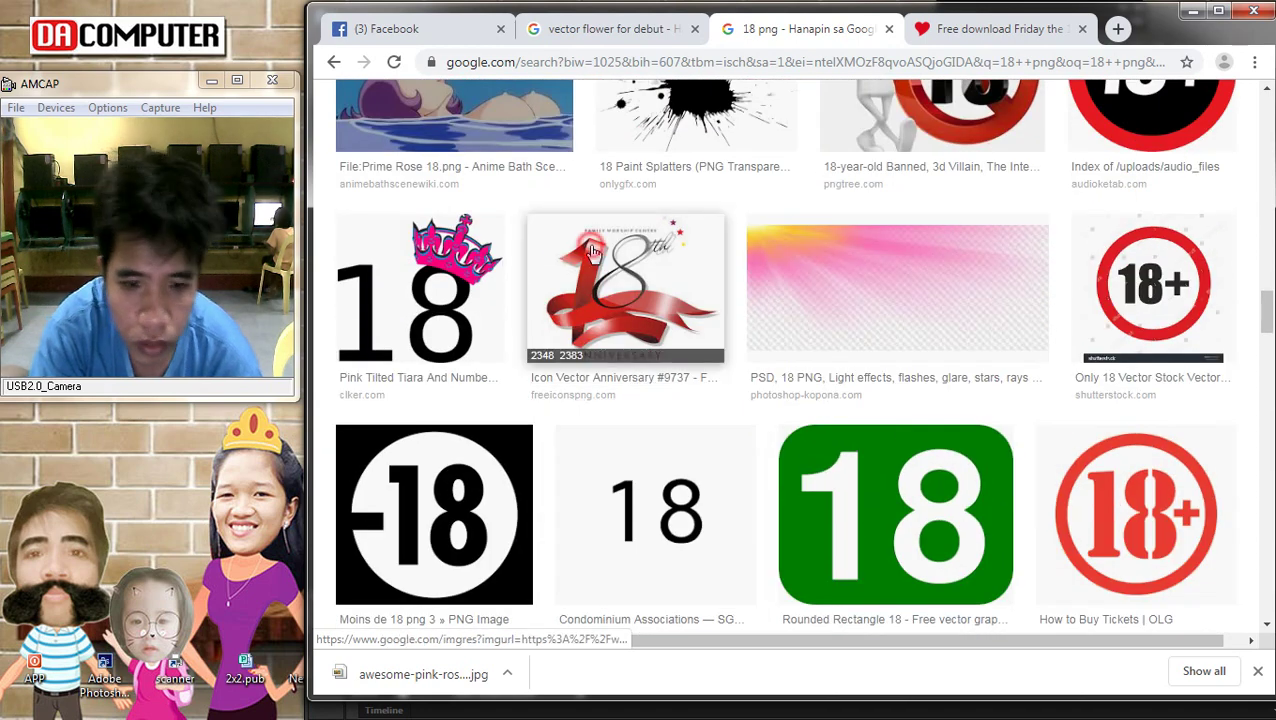
{"action": "left_click", "coordinate": [591, 252]}
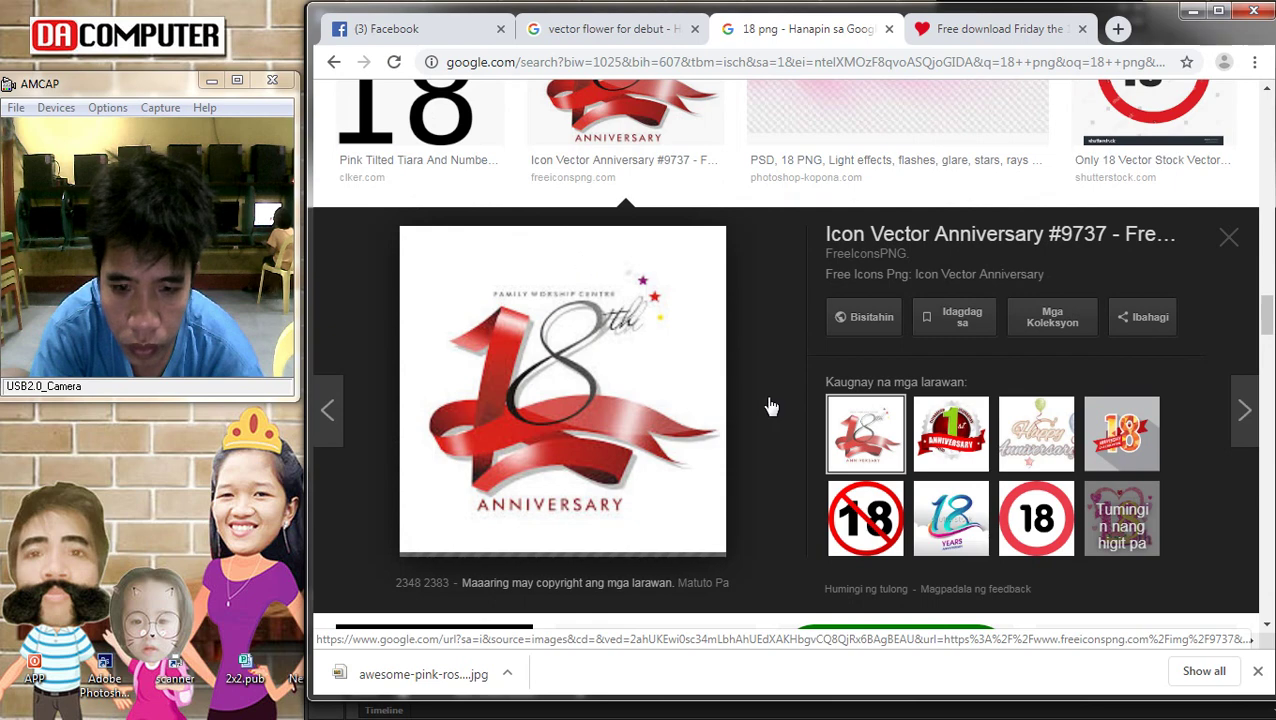
{"action": "scroll", "coordinate": [708, 423], "scroll_direction": "down", "scroll_amount": 2}
{"action": "scroll", "coordinate": [708, 423], "scroll_direction": "down", "scroll_amount": 3}
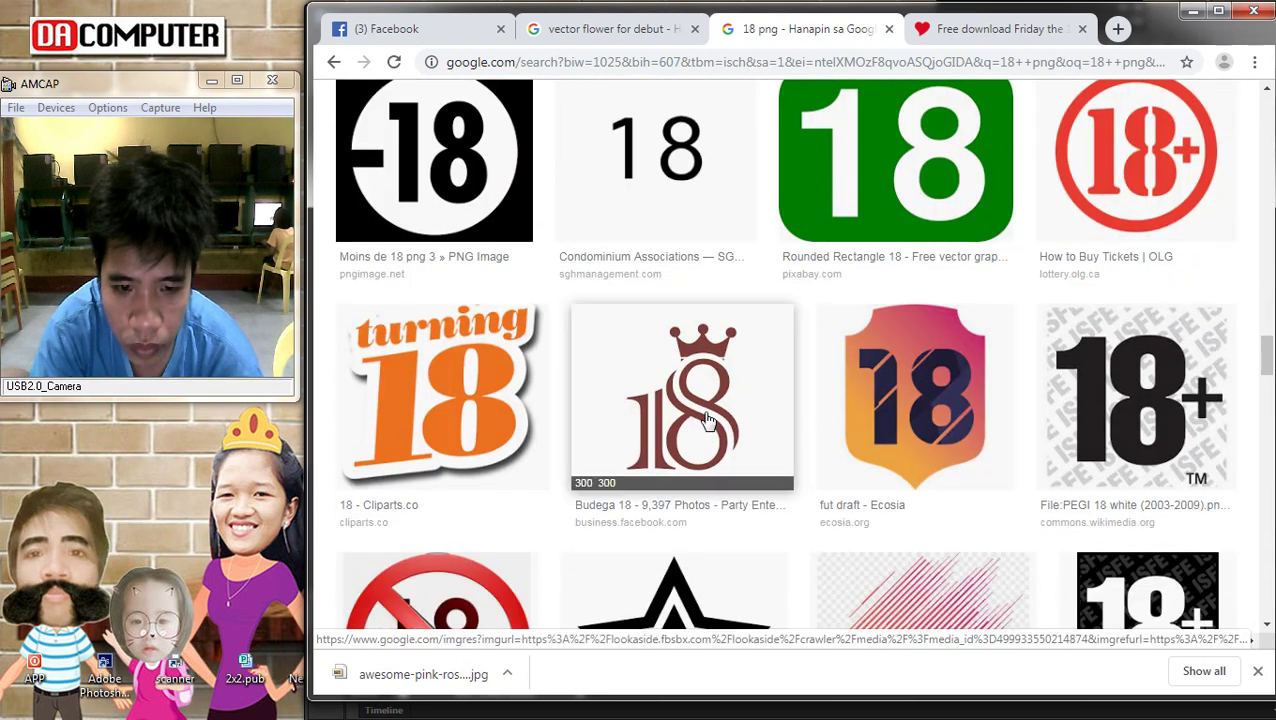
Save the crowned Budega 18 logo to the computer as images.png
{"action": "left_click", "coordinate": [704, 420]}
{"action": "right_click", "coordinate": [540, 374]}
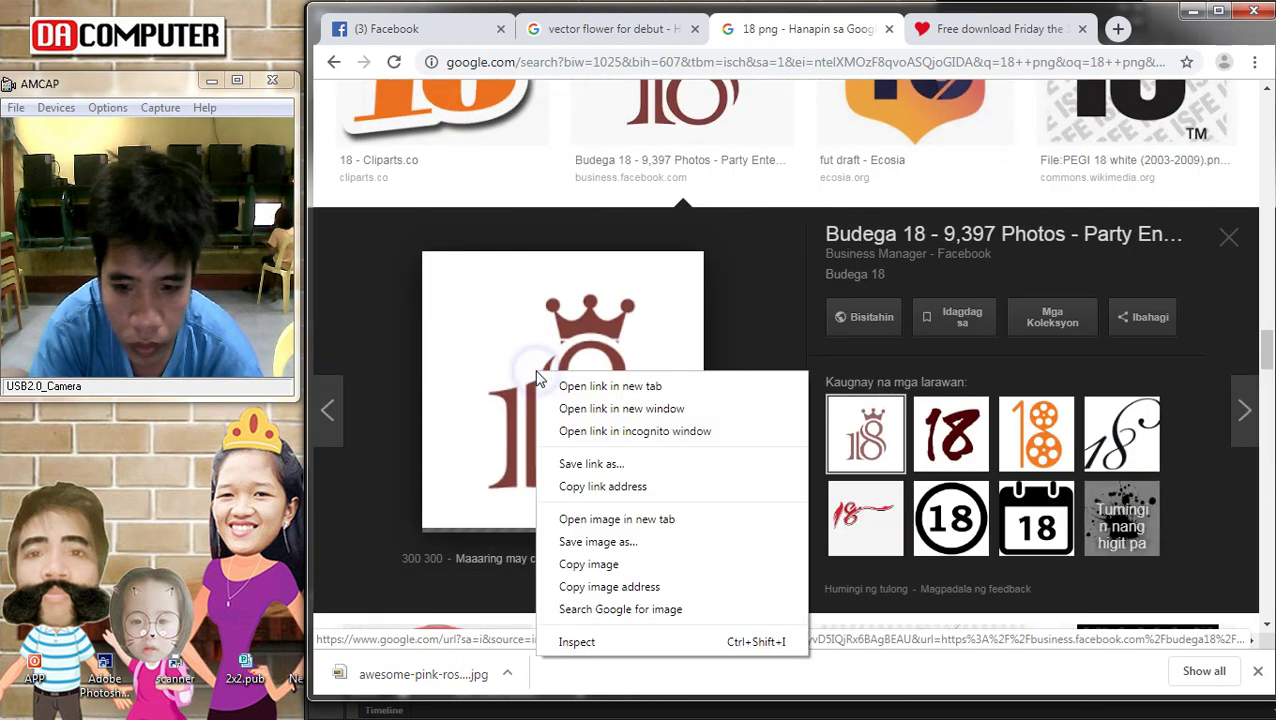
{"action": "left_click", "coordinate": [878, 520]}
{"action": "left_click", "coordinate": [880, 520]}
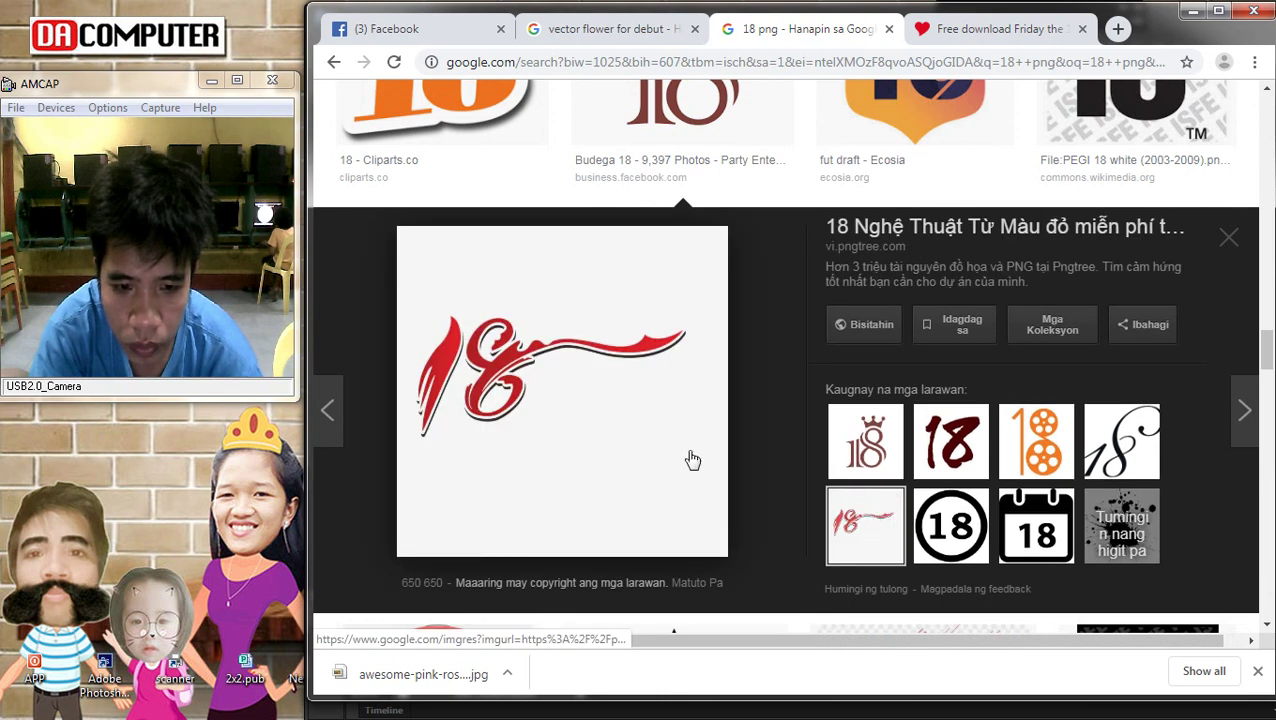
{"action": "left_click", "coordinate": [864, 460]}
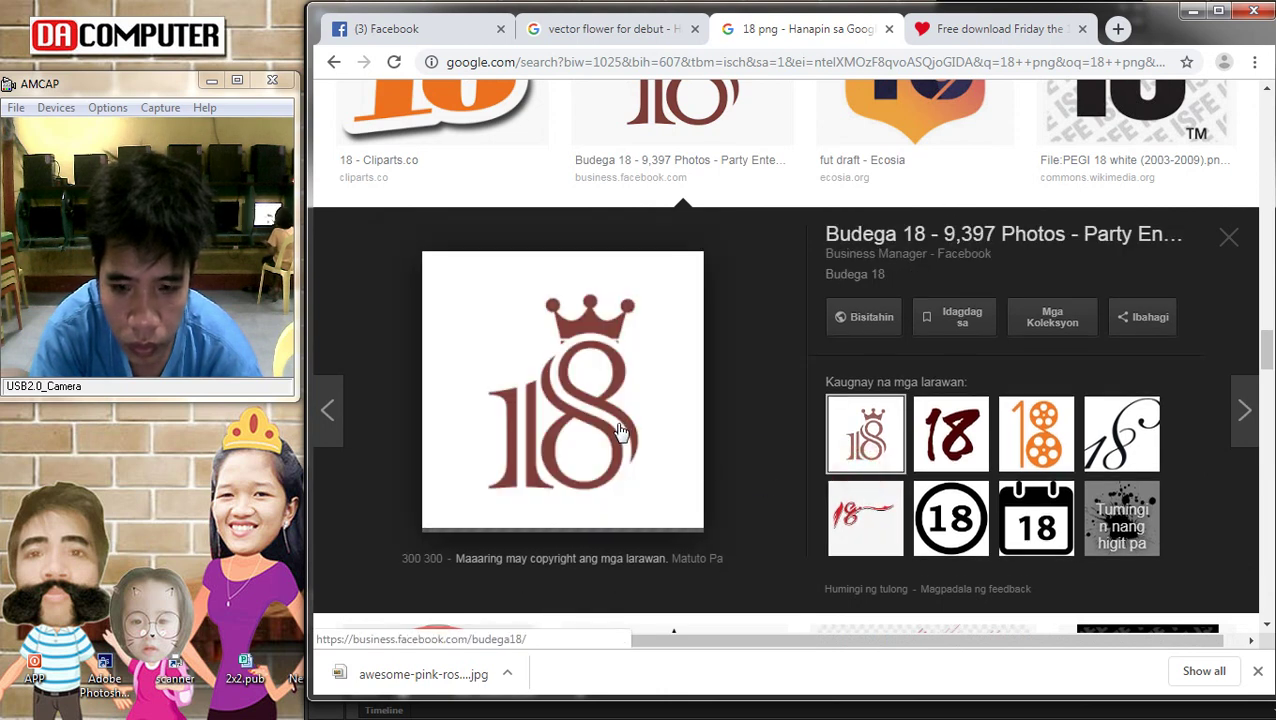
{"action": "right_click", "coordinate": [581, 401]}
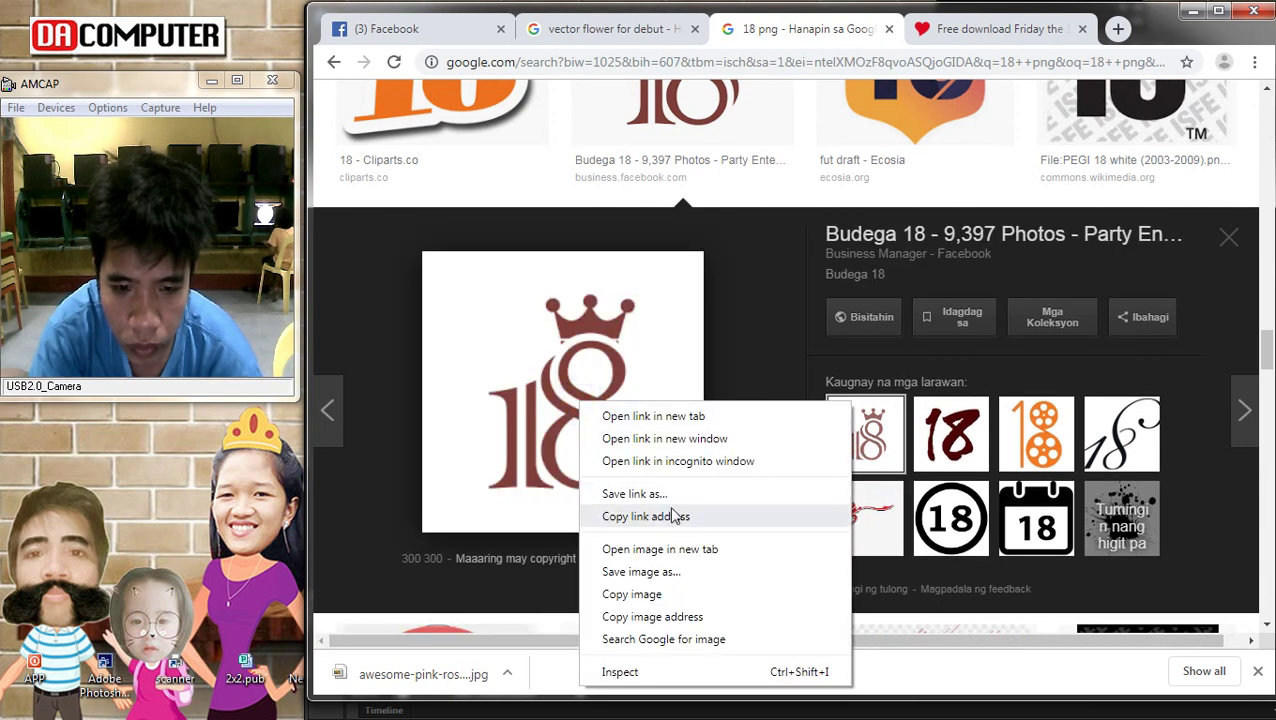
{"action": "left_click", "coordinate": [668, 573]}
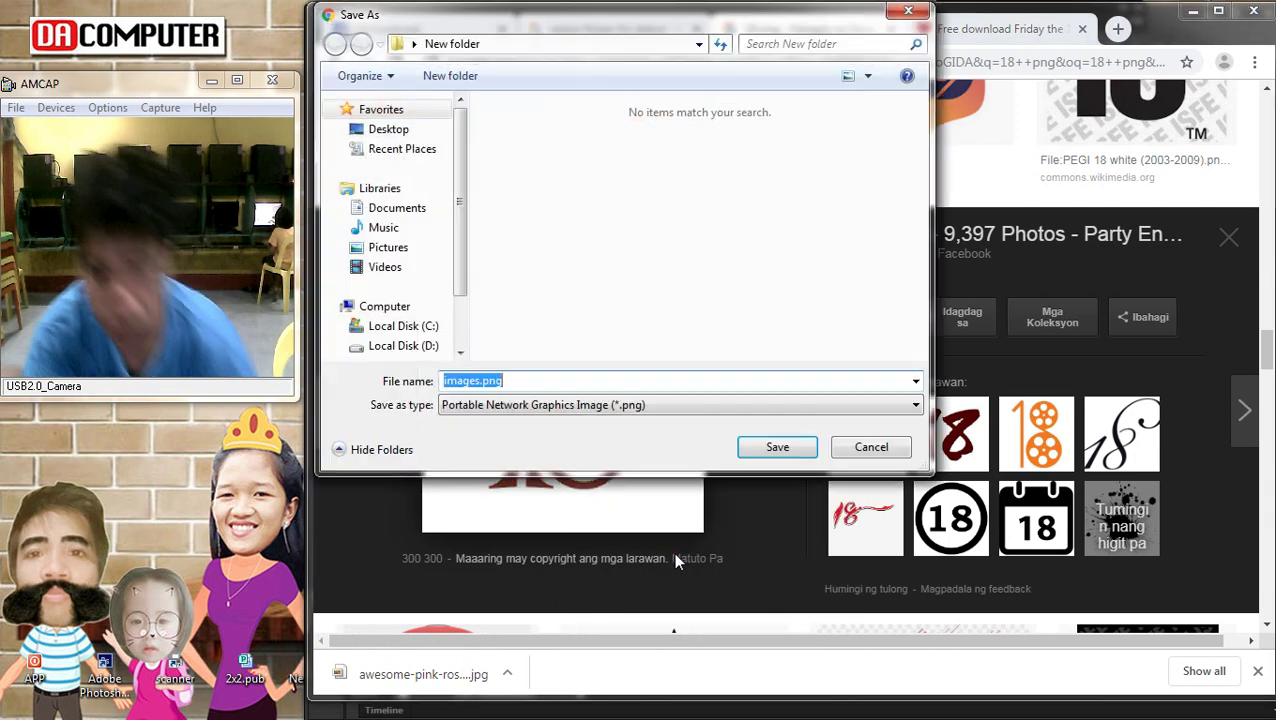
{"action": "key", "text": "Return"}
Look at images similar to the crowned 18, then return to the Photoshop design
{"action": "scroll", "coordinate": [725, 537], "scroll_direction": "down", "scroll_amount": 3}
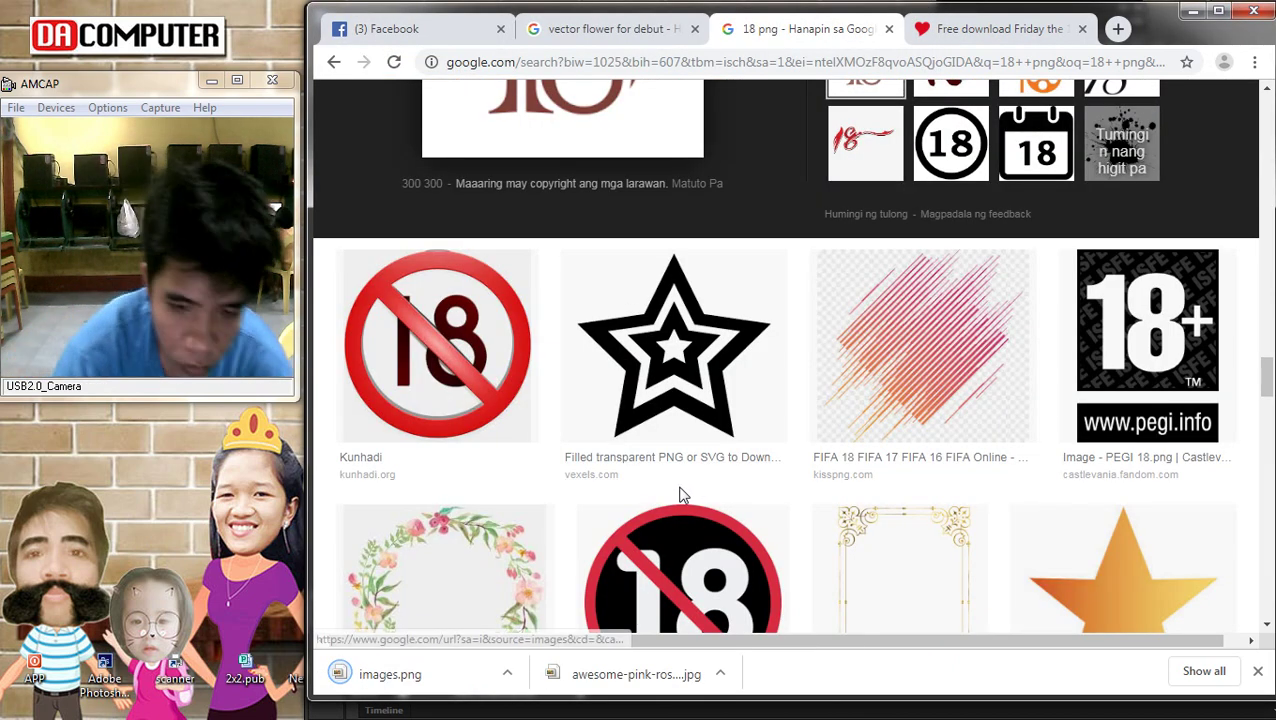
{"action": "scroll", "coordinate": [681, 495], "scroll_direction": "down", "scroll_amount": 4}
{"action": "scroll", "coordinate": [661, 521], "scroll_direction": "down", "scroll_amount": 4}
{"action": "scroll", "coordinate": [756, 487], "scroll_direction": "up", "scroll_amount": 7}
{"action": "scroll", "coordinate": [756, 487], "scroll_direction": "up", "scroll_amount": 4}
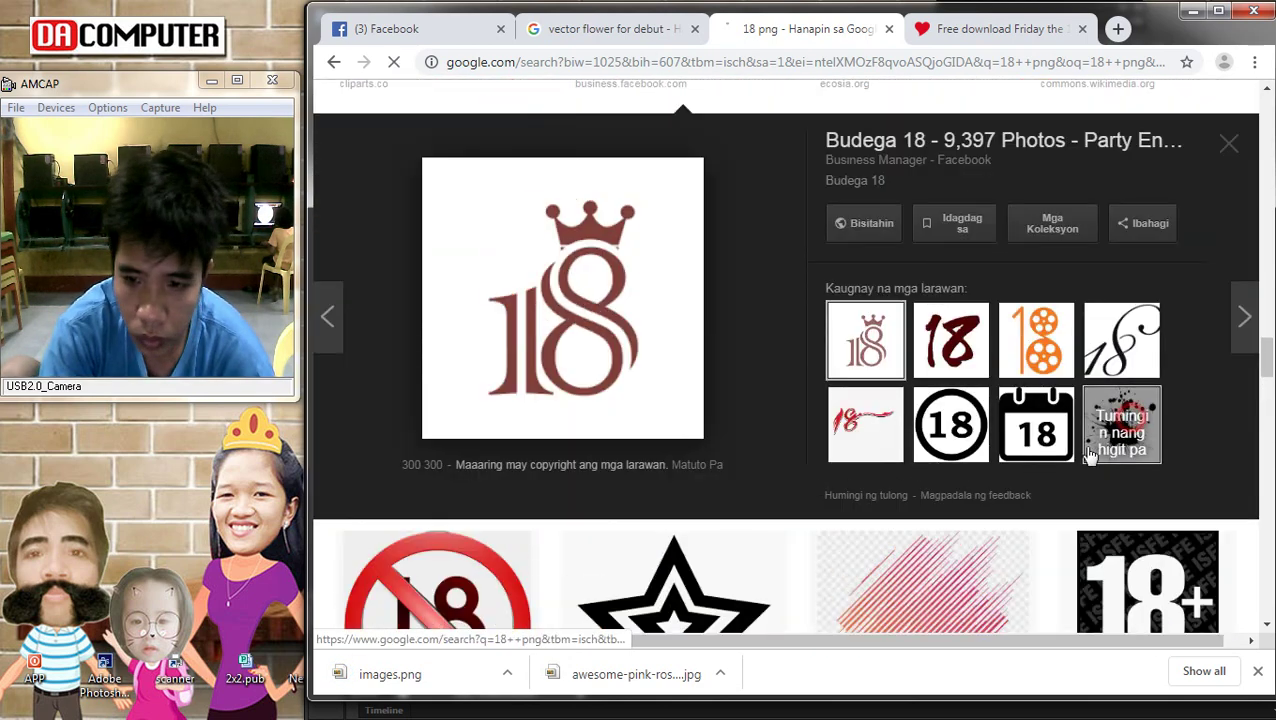
{"action": "left_click", "coordinate": [1121, 425]}
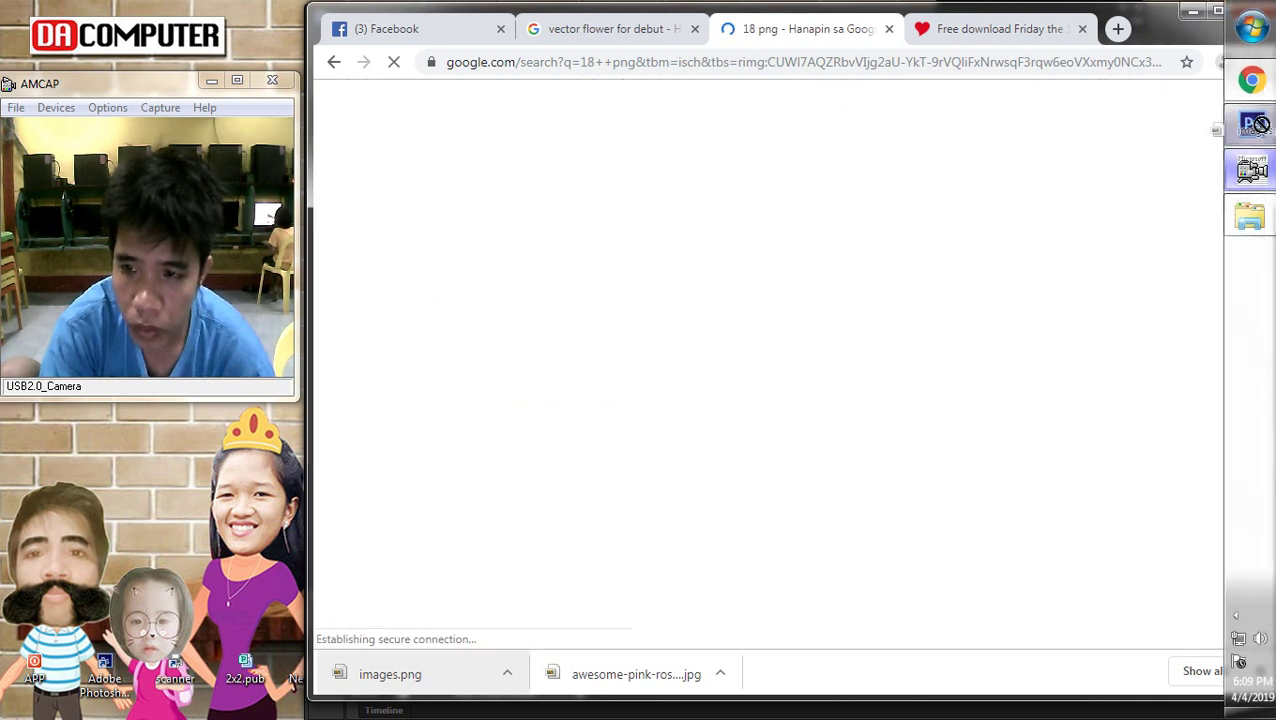
{"action": "left_click", "coordinate": [1251, 124]}
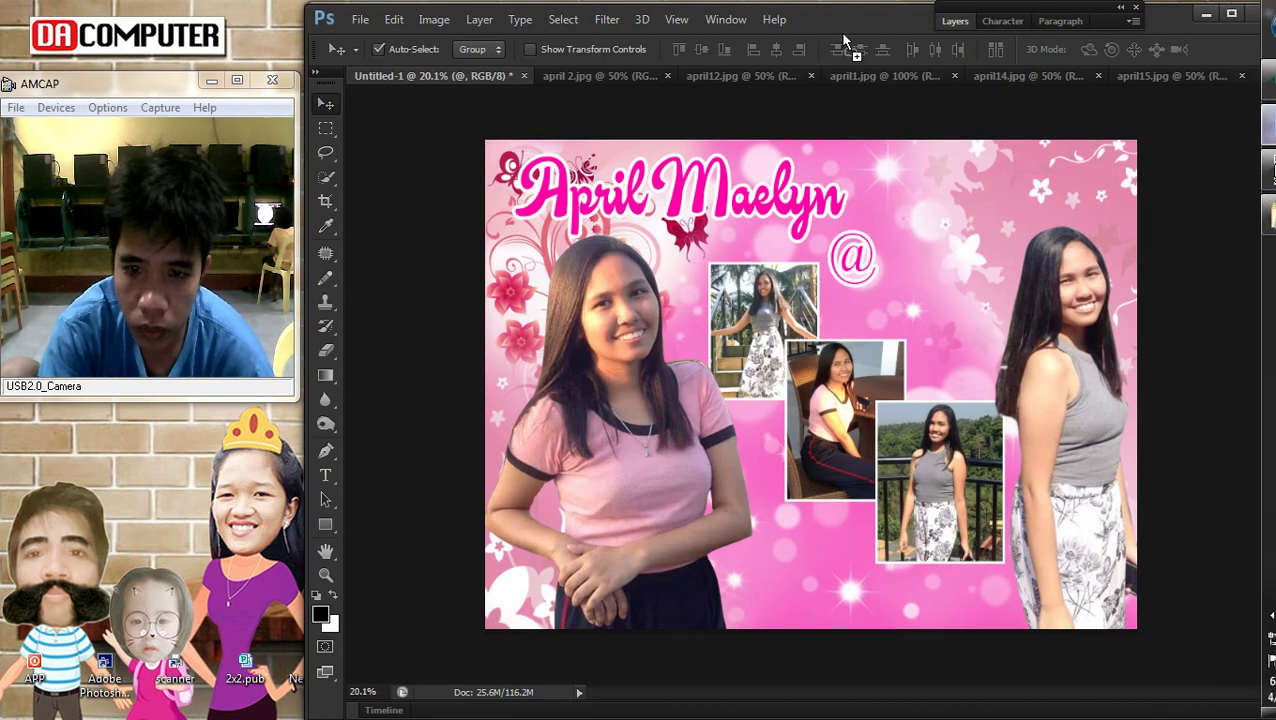
Place images.png in the design, enlarge it, and move it up beside the @
{"action": "left_click", "coordinate": [906, 347]}
{"action": "key", "text": "ctrl+t"}
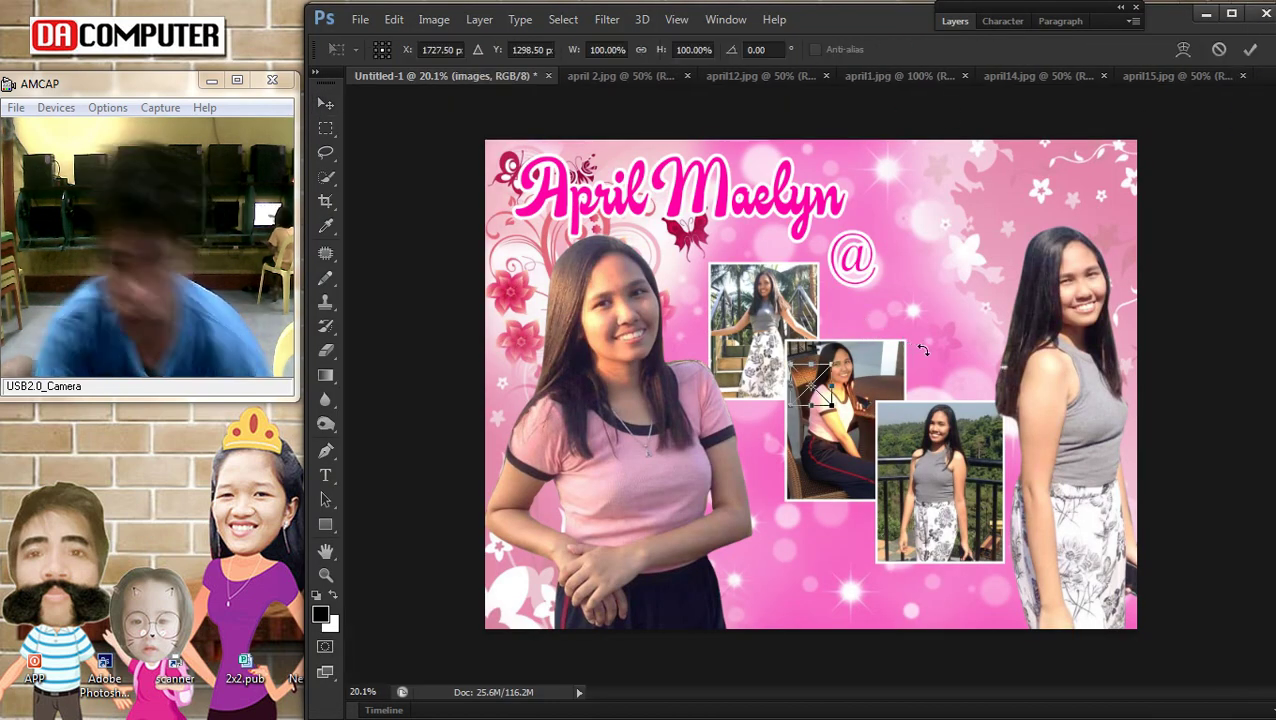
{"action": "left_click_drag", "start_coordinate": [833, 350], "coordinate": [985, 208]}
{"action": "key", "text": "Return"}
{"action": "left_click_drag", "start_coordinate": [912, 338], "coordinate": [942, 268]}
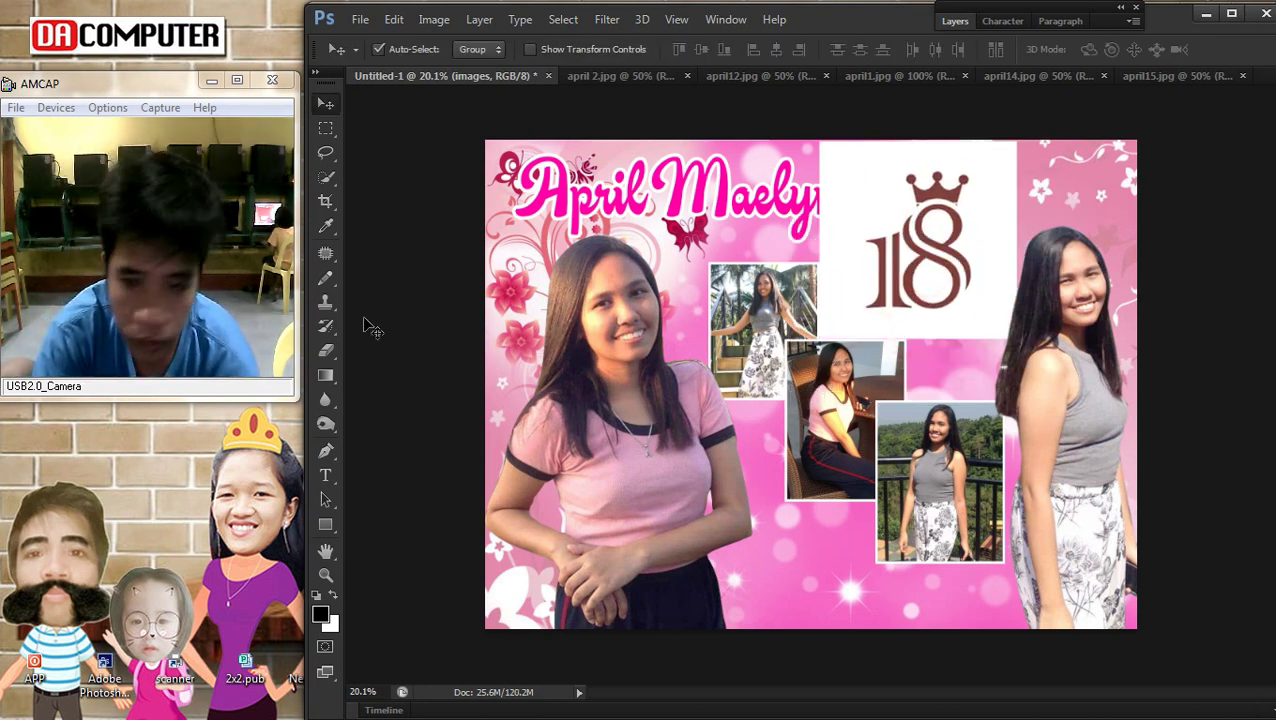
Rasterize the logo layer and remove its white background with the Magic Eraser
{"action": "left_click", "coordinate": [325, 349]}
{"action": "left_click", "coordinate": [427, 381]}
{"action": "left_click", "coordinate": [680, 308]}
{"action": "left_click", "coordinate": [627, 299]}
{"action": "left_click", "coordinate": [1008, 240]}
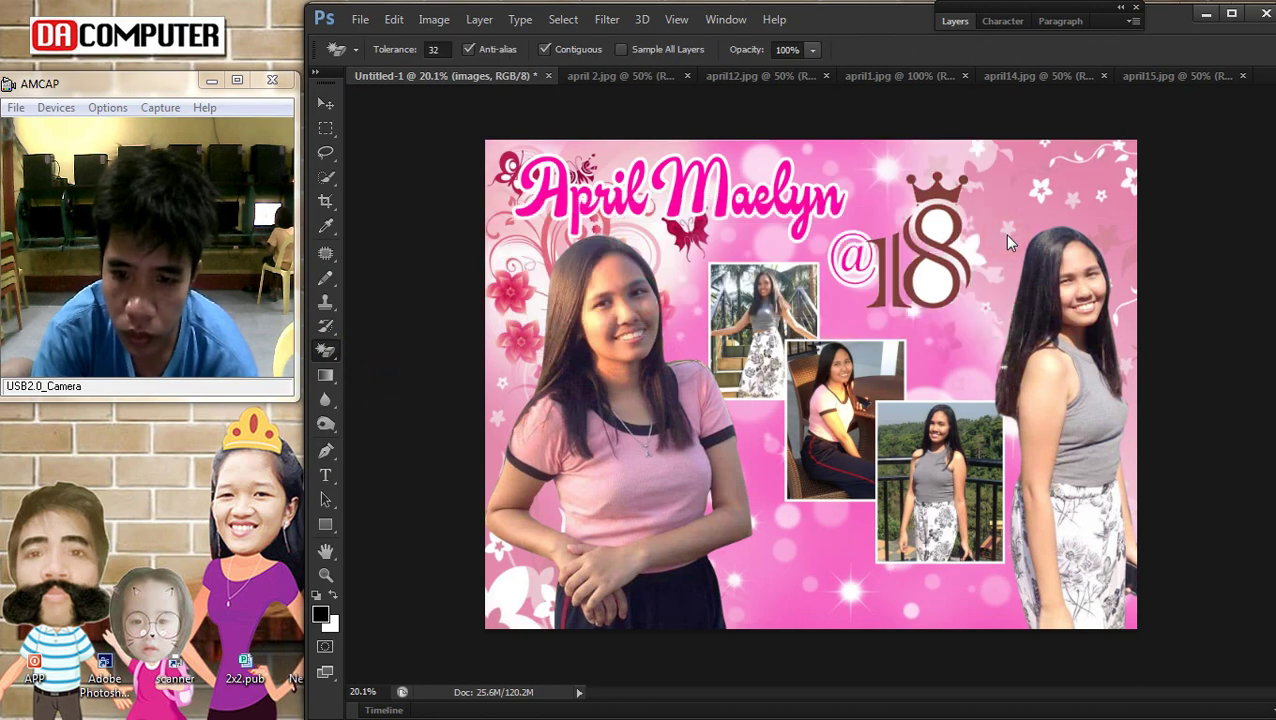
{"action": "left_click", "coordinate": [955, 22]}
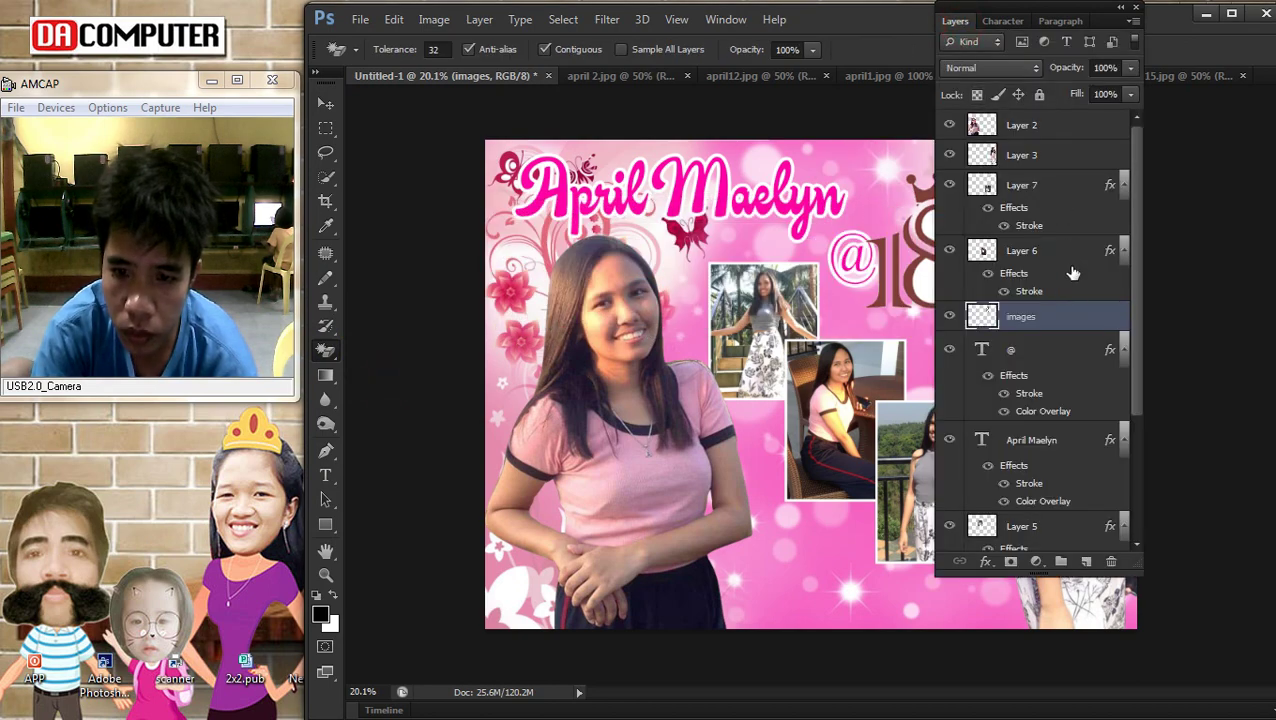
Add a colour overlay to the 18 logo using the pink sampled from the Maelyn title
{"action": "double_click", "coordinate": [1080, 327]}
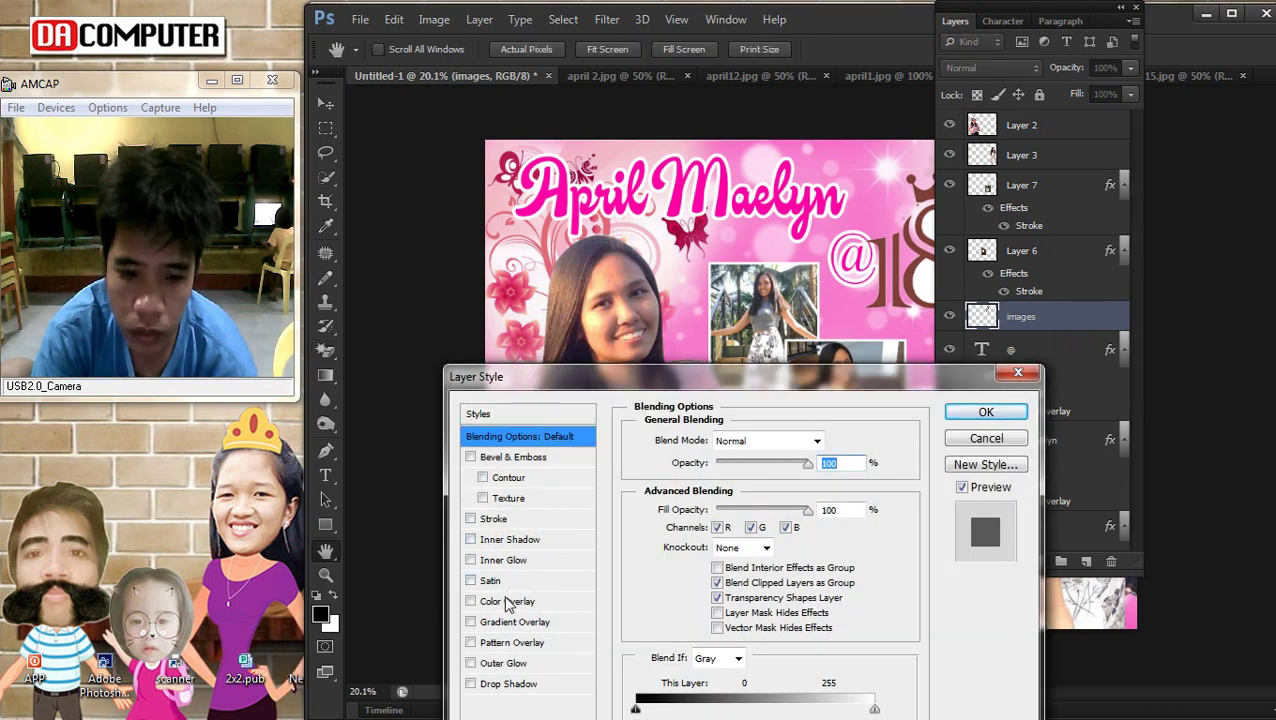
{"action": "key", "text": "Escape"}
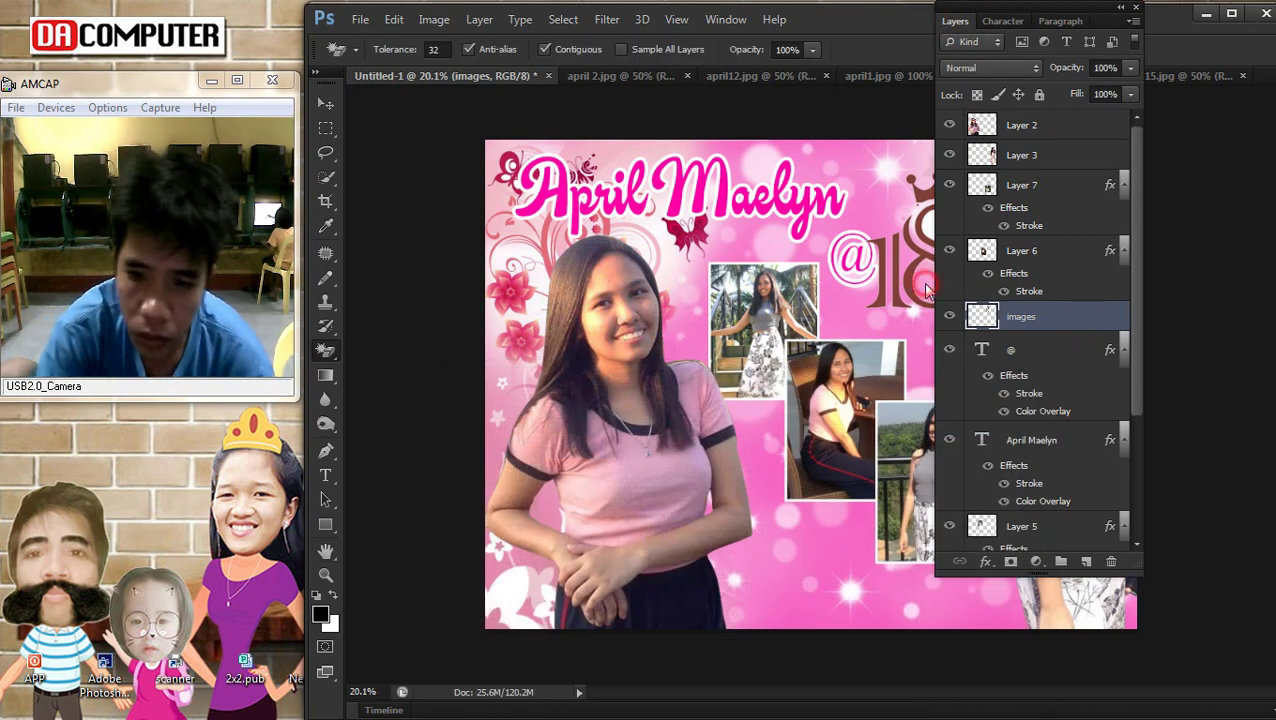
{"action": "double_click", "coordinate": [1073, 325]}
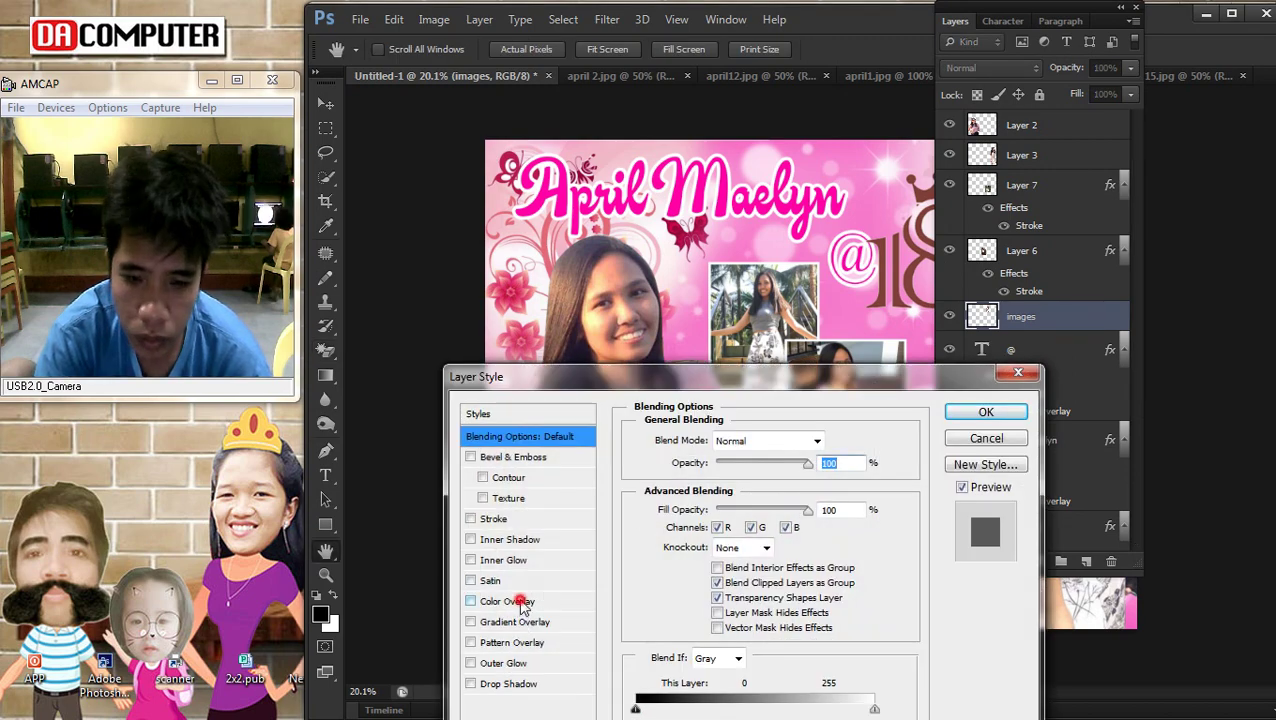
{"action": "left_click", "coordinate": [548, 600]}
{"action": "left_click", "coordinate": [845, 442]}
{"action": "left_click", "coordinate": [784, 203]}
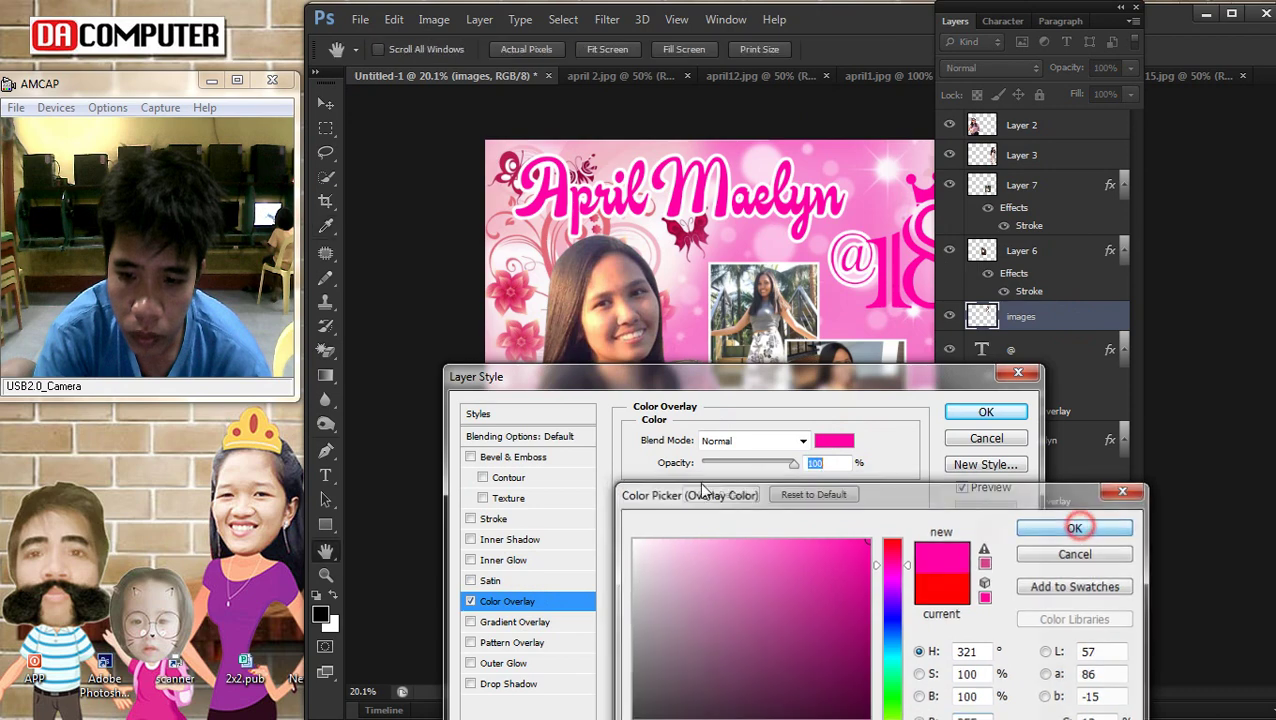
{"action": "left_click", "coordinate": [1076, 527]}
Give the 18 logo a 3 px white outline stroke
{"action": "left_click", "coordinate": [494, 519]}
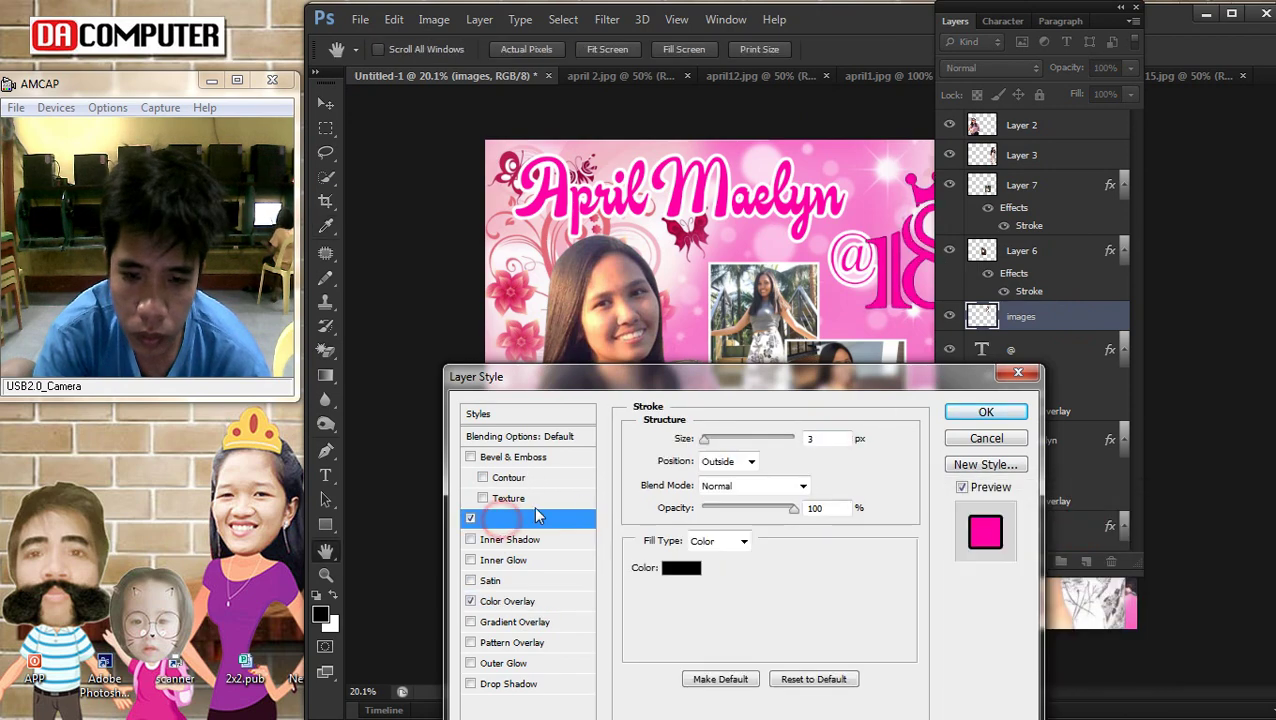
{"action": "left_click", "coordinate": [681, 567]}
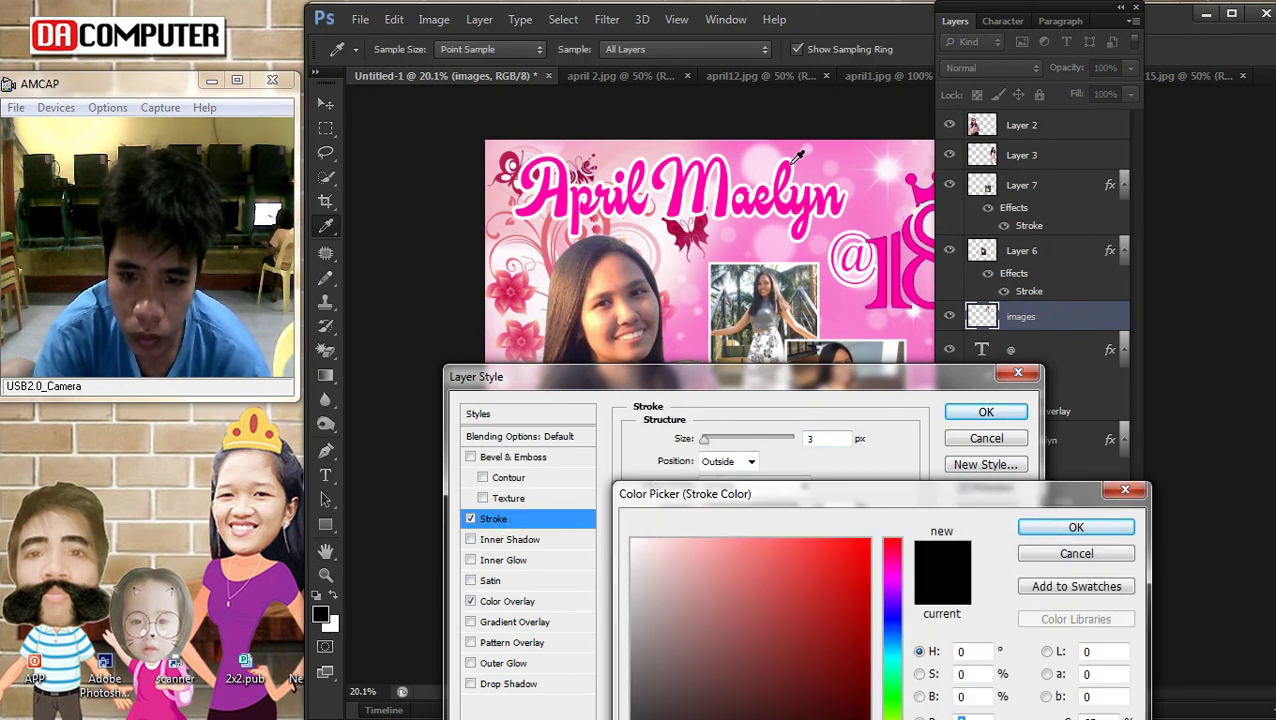
{"action": "left_click", "coordinate": [800, 157]}
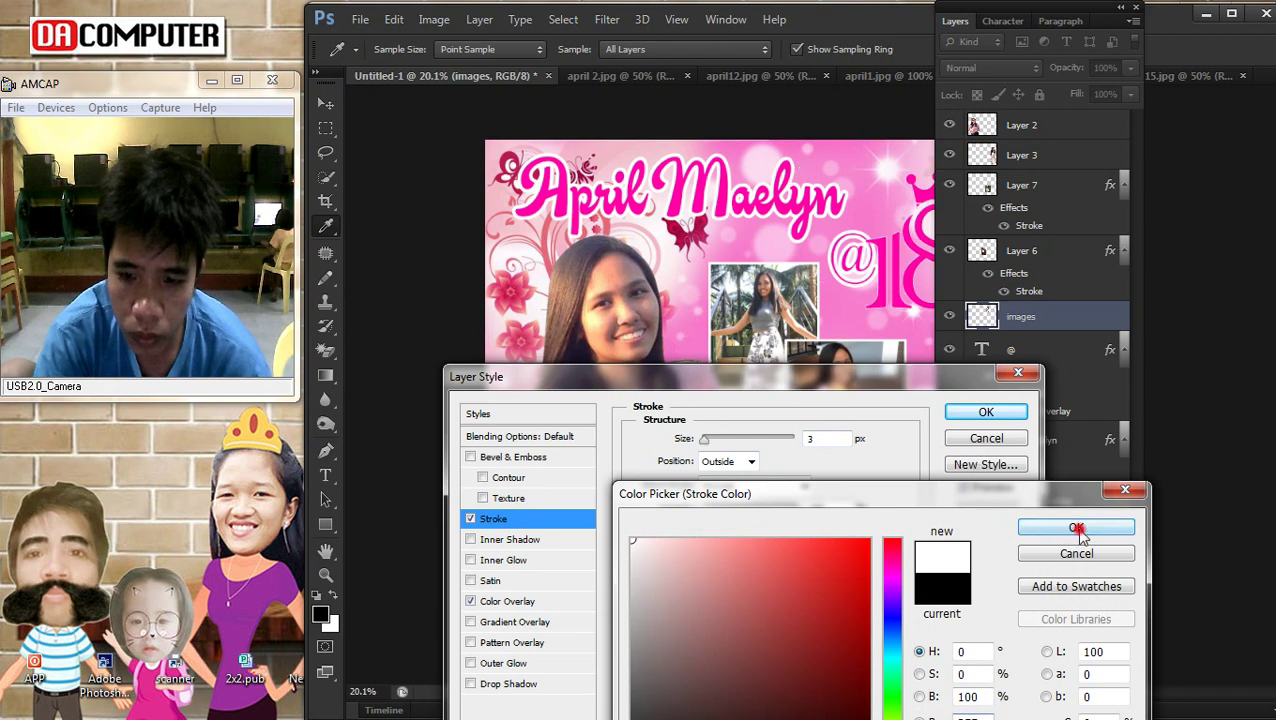
{"action": "left_click", "coordinate": [1077, 528]}
{"action": "left_click", "coordinate": [706, 438]}
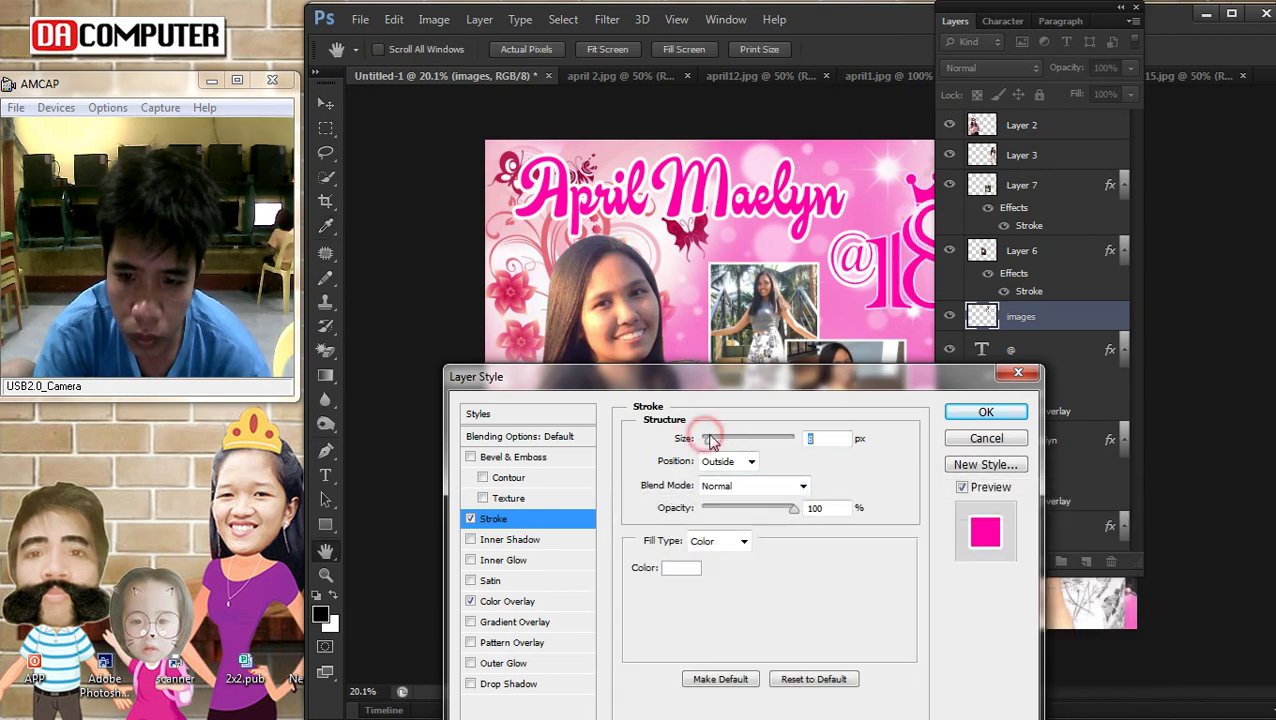
{"action": "left_click", "coordinate": [962, 415]}
{"action": "left_click", "coordinate": [955, 20]}
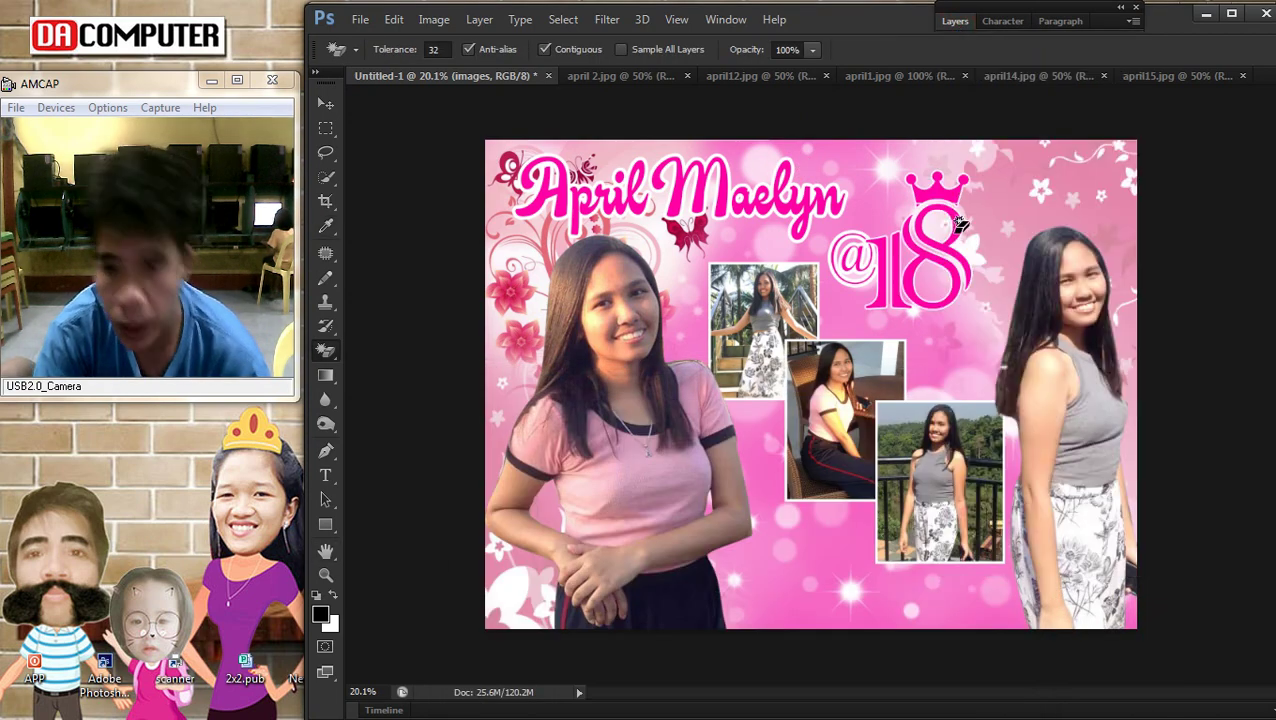
{"action": "left_click", "coordinate": [326, 106]}
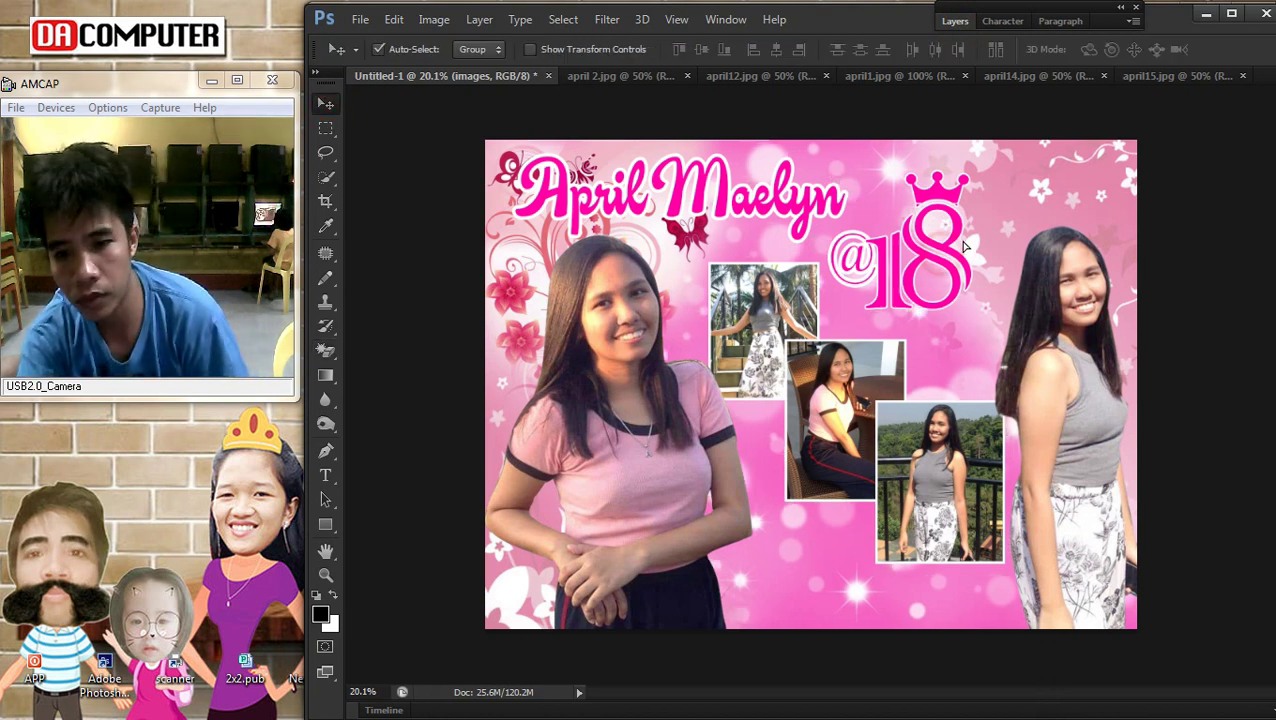
Enlarge the crowned 18 graphic and nudge it upward
{"action": "left_click", "coordinate": [925, 275]}
{"action": "right_click", "coordinate": [925, 275]}
{"action": "left_click", "coordinate": [955, 278]}
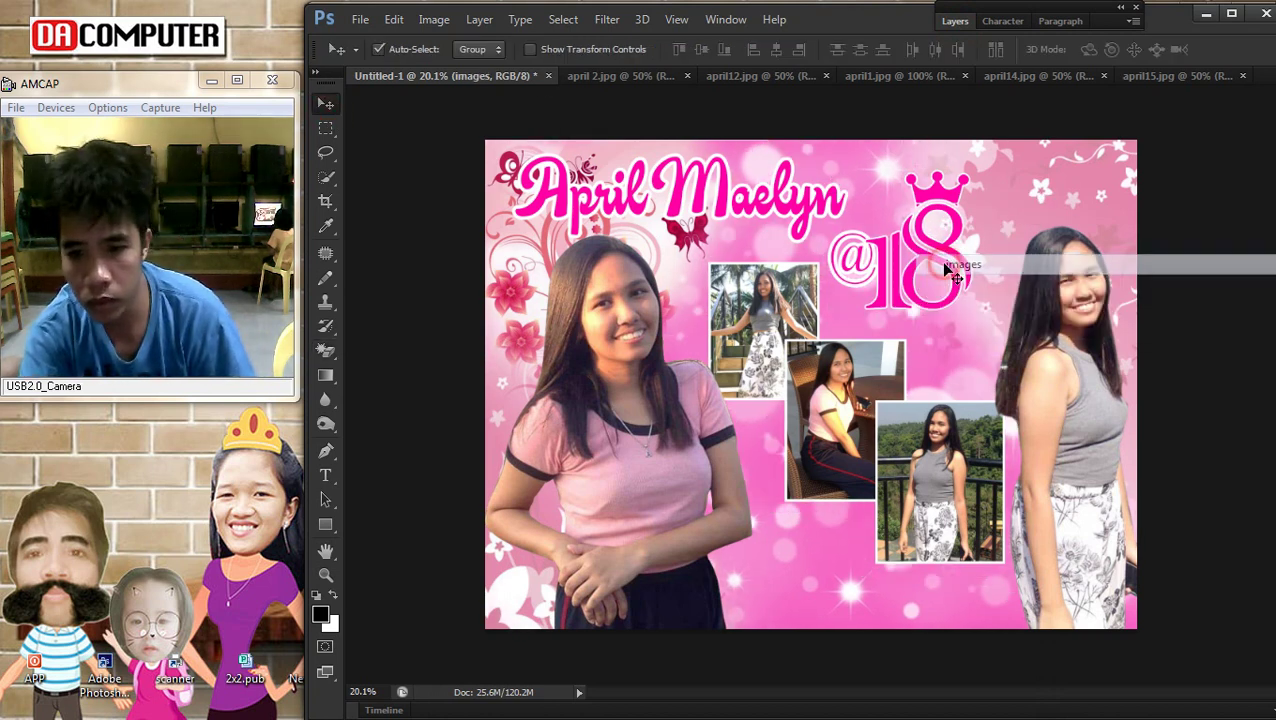
{"action": "key", "text": "ctrl+t"}
{"action": "left_click_drag", "start_coordinate": [983, 336], "coordinate": [1015, 360]}
{"action": "left_click_drag", "start_coordinate": [961, 290], "coordinate": [980, 264]}
{"action": "key", "text": "Return"}
{"action": "right_click", "coordinate": [838, 234]}
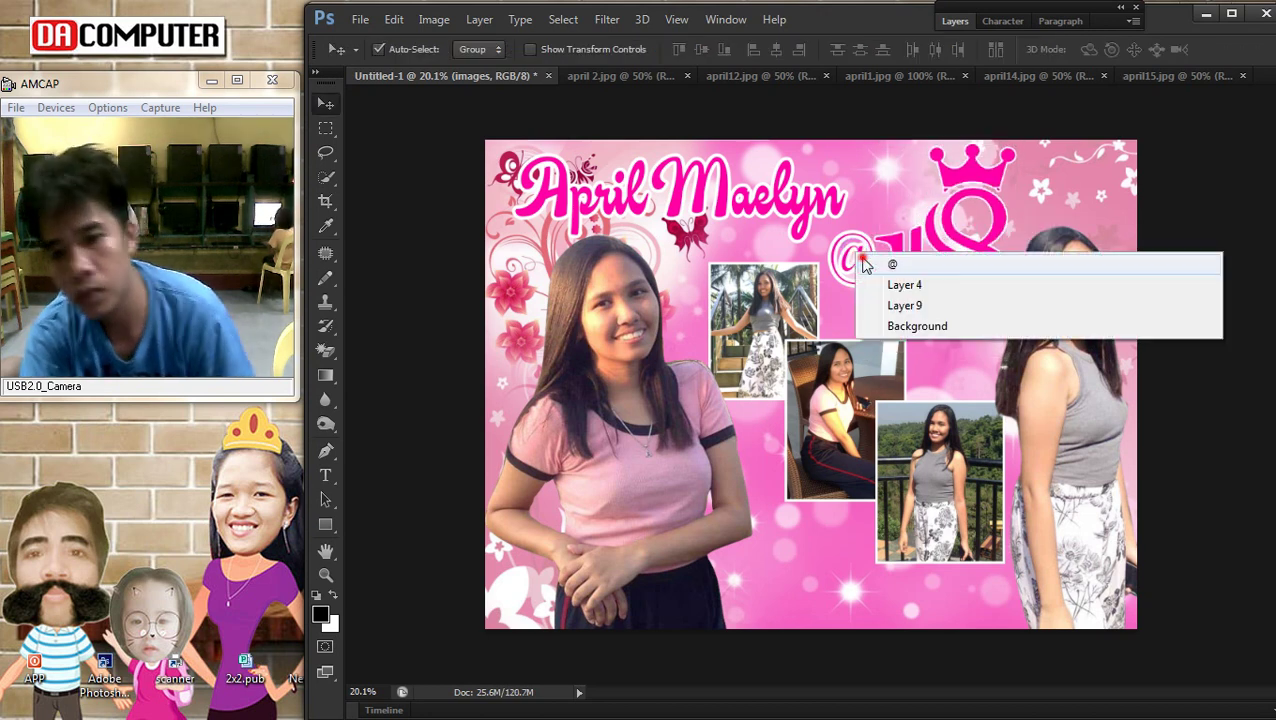
{"action": "left_click", "coordinate": [852, 248]}
{"action": "right_click", "coordinate": [836, 252]}
{"action": "left_click", "coordinate": [850, 264]}
{"action": "left_click_drag", "start_coordinate": [864, 267], "coordinate": [857, 286]}
{"action": "key", "text": "ctrl+t"}
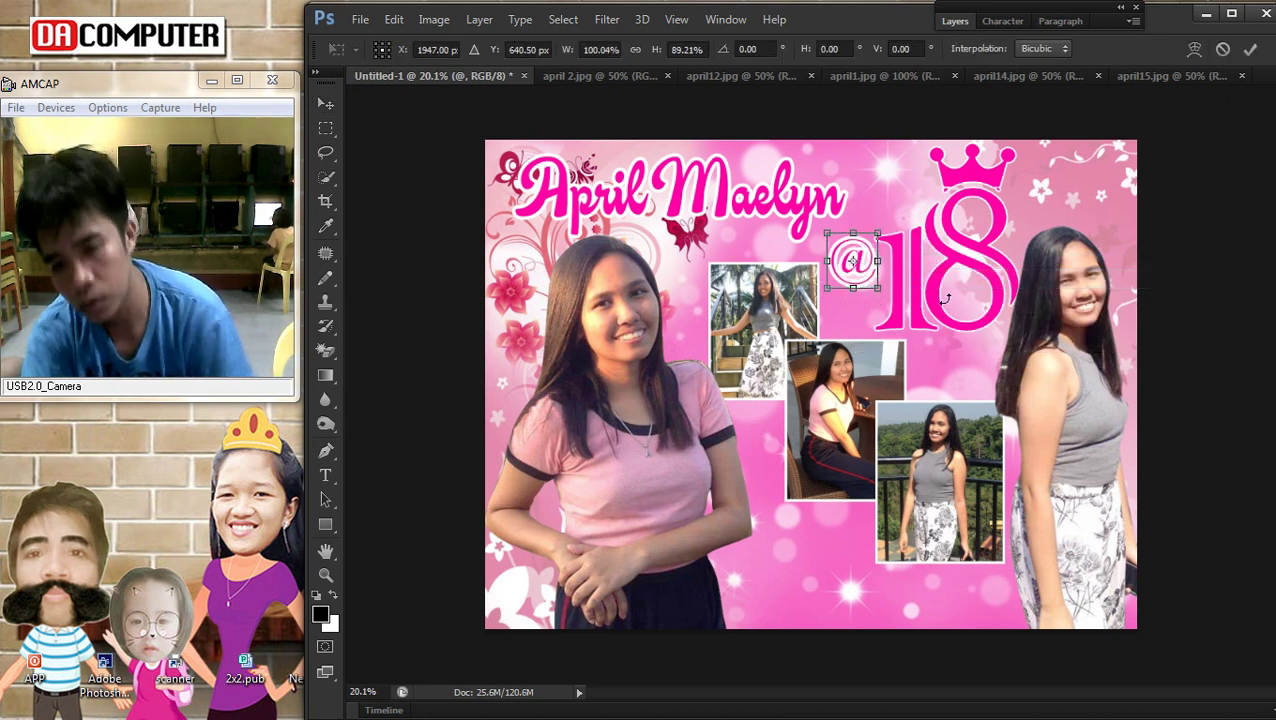
{"action": "left_click_drag", "start_coordinate": [873, 285], "coordinate": [905, 226]}
{"action": "key", "text": "Return"}
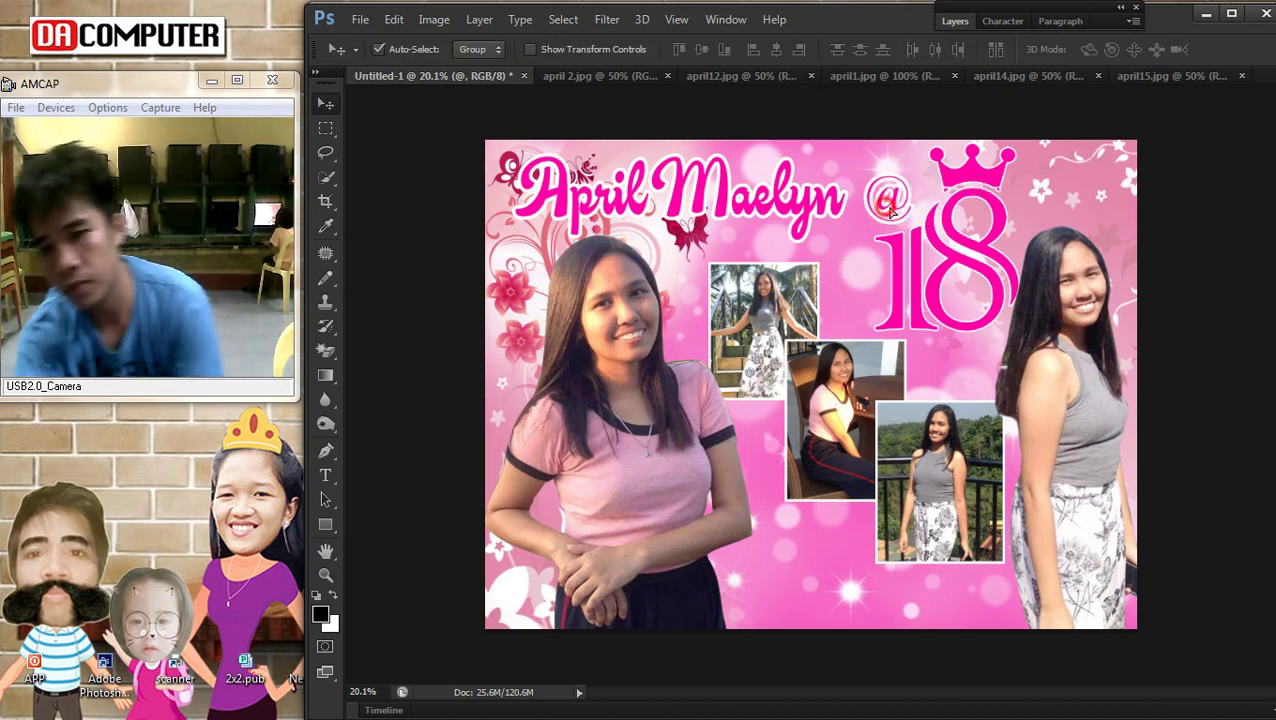
{"action": "scroll", "coordinate": [1038, 298], "scroll_direction": "down", "scroll_amount": 3}
{"action": "scroll", "coordinate": [1000, 270], "scroll_direction": "up", "scroll_amount": 4}
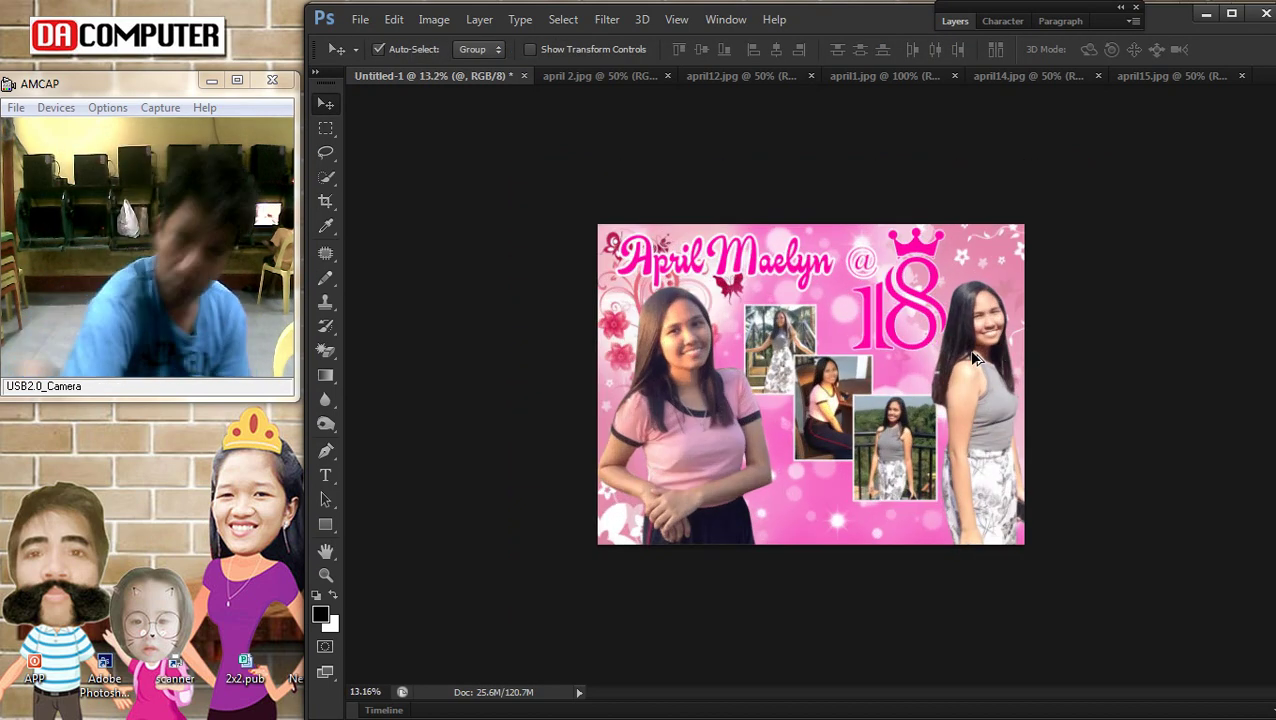
Fine-tune the positions of the crowned 18 graphic and the @ symbol
{"action": "right_click", "coordinate": [968, 252]}
{"action": "left_click", "coordinate": [985, 250]}
{"action": "left_click_drag", "start_coordinate": [974, 253], "coordinate": [970, 257]}
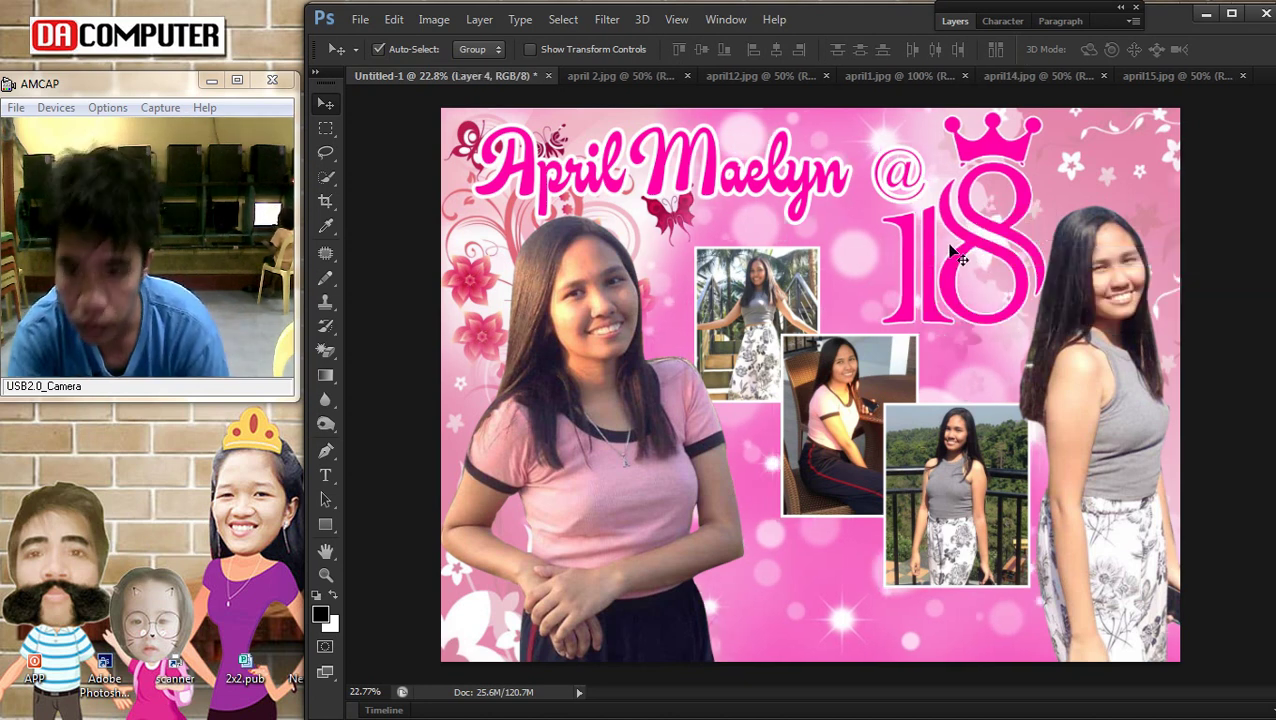
{"action": "right_click", "coordinate": [990, 160]}
{"action": "left_click", "coordinate": [995, 165]}
{"action": "left_click_drag", "start_coordinate": [990, 161], "coordinate": [981, 158]}
{"action": "right_click", "coordinate": [994, 158]}
{"action": "left_click", "coordinate": [995, 157]}
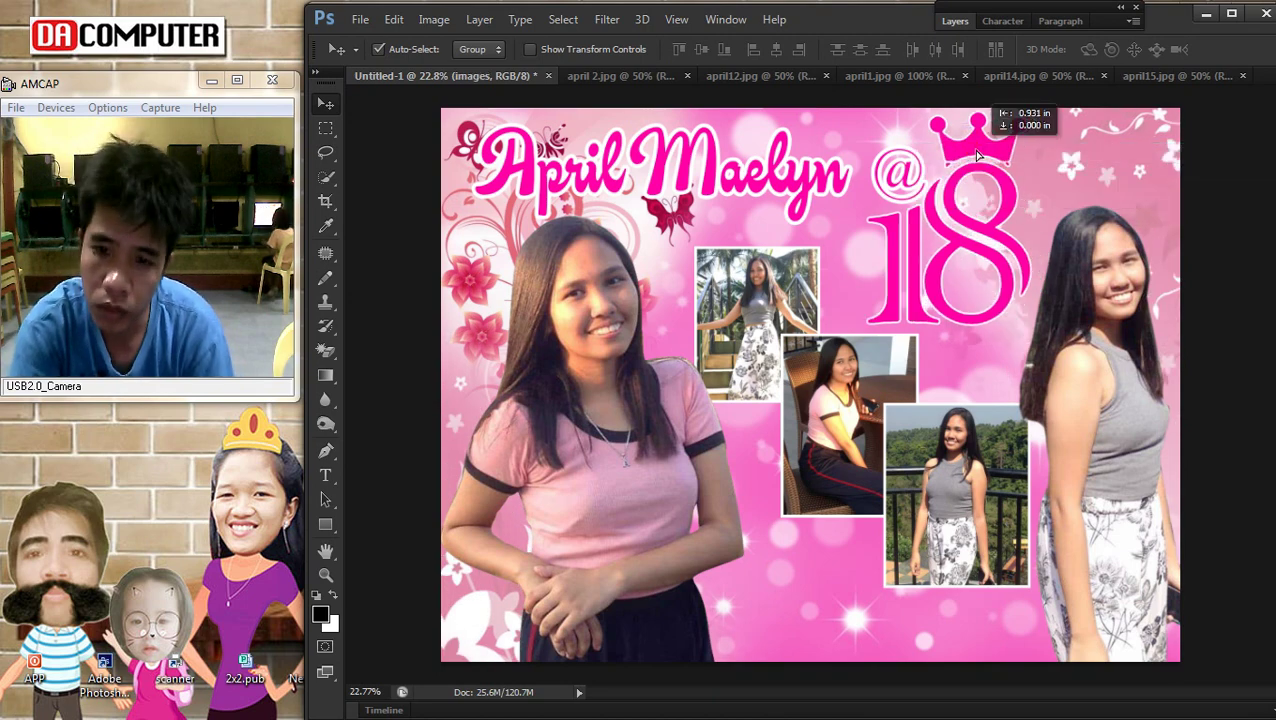
{"action": "right_click", "coordinate": [912, 172]}
{"action": "left_click", "coordinate": [918, 179]}
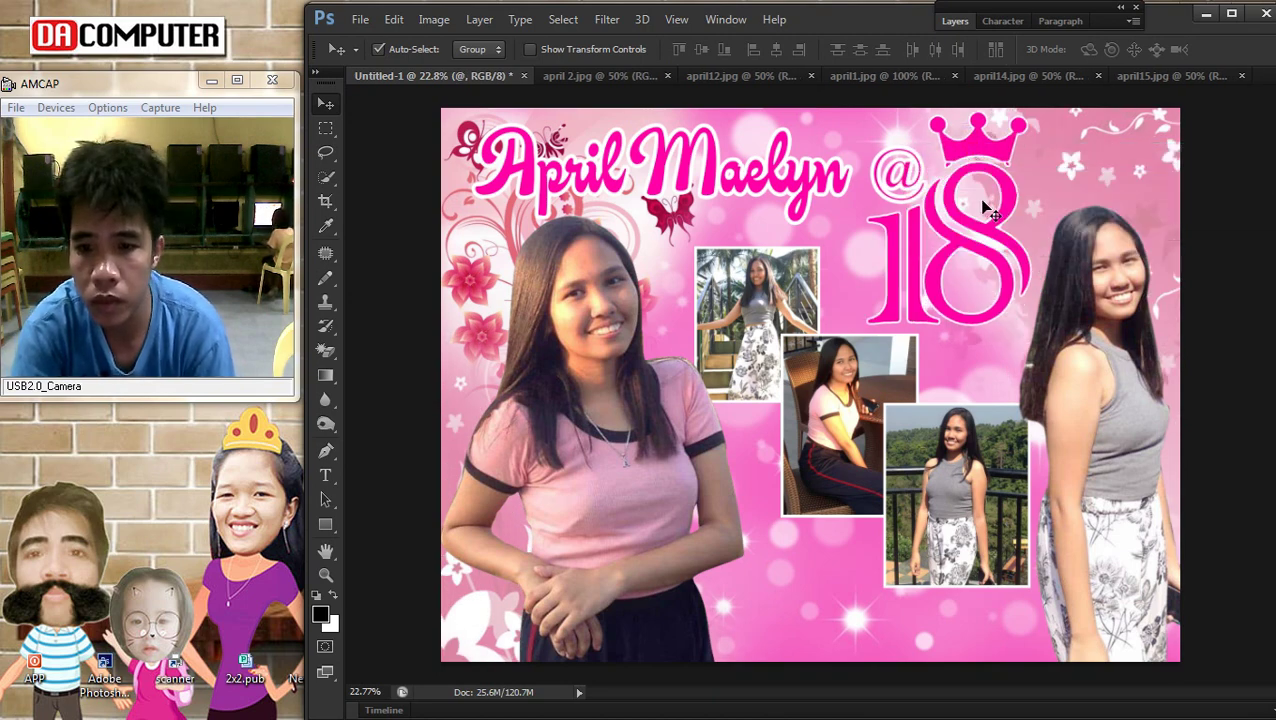
{"action": "scroll", "coordinate": [1033, 215], "scroll_direction": "down", "scroll_amount": 5}
{"action": "scroll", "coordinate": [962, 281], "scroll_direction": "up", "scroll_amount": 4}
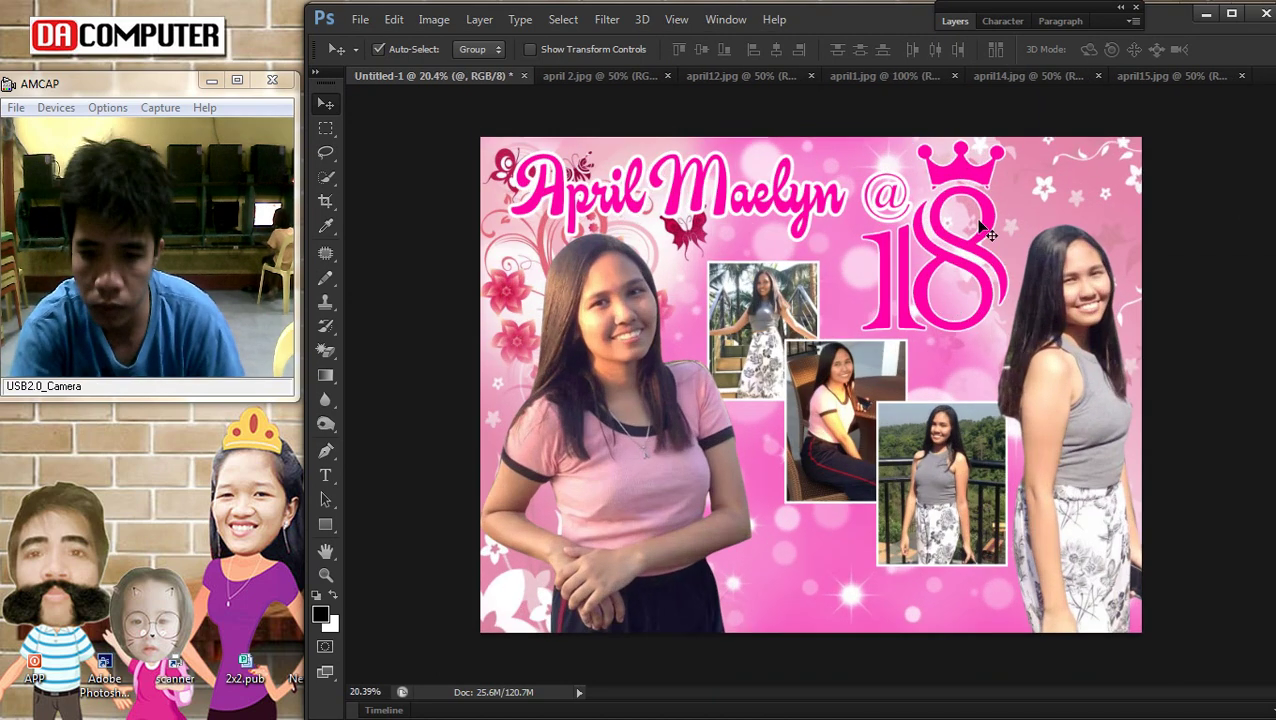
{"action": "left_click", "coordinate": [938, 228]}
Thicken the 18 graphic's white outline stroke to 21 px
{"action": "left_click", "coordinate": [960, 20]}
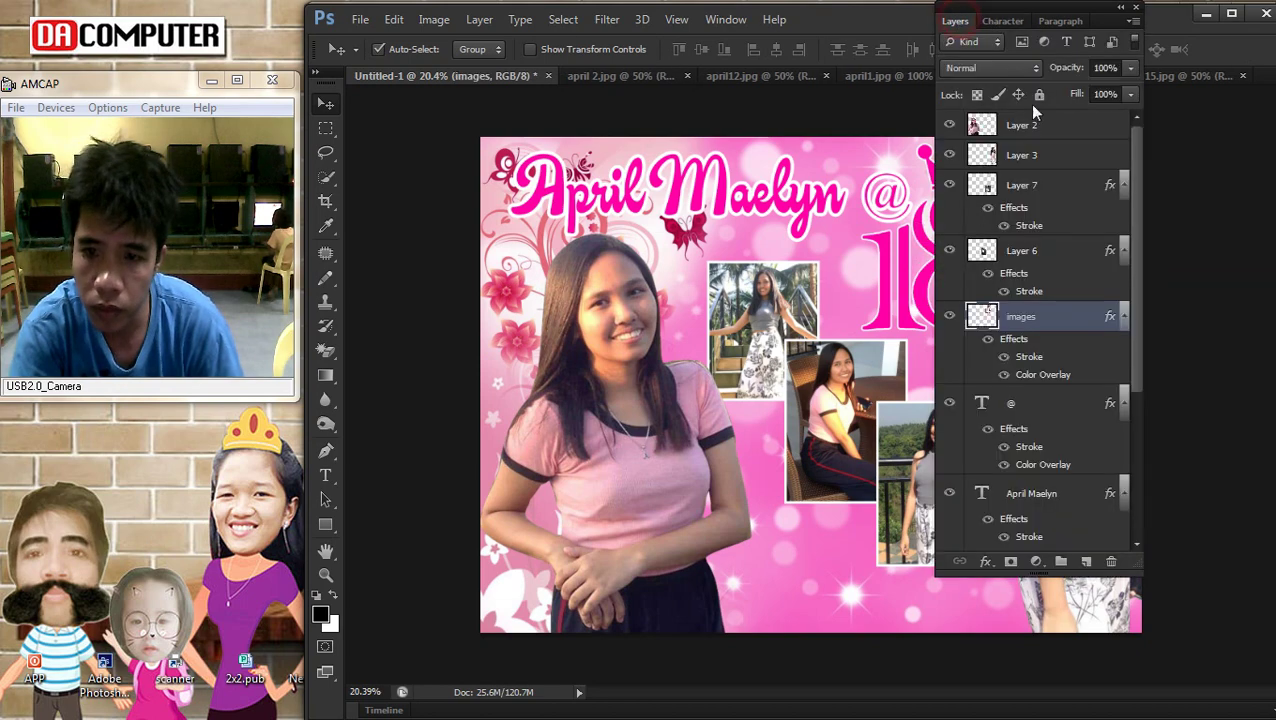
{"action": "double_click", "coordinate": [1074, 316]}
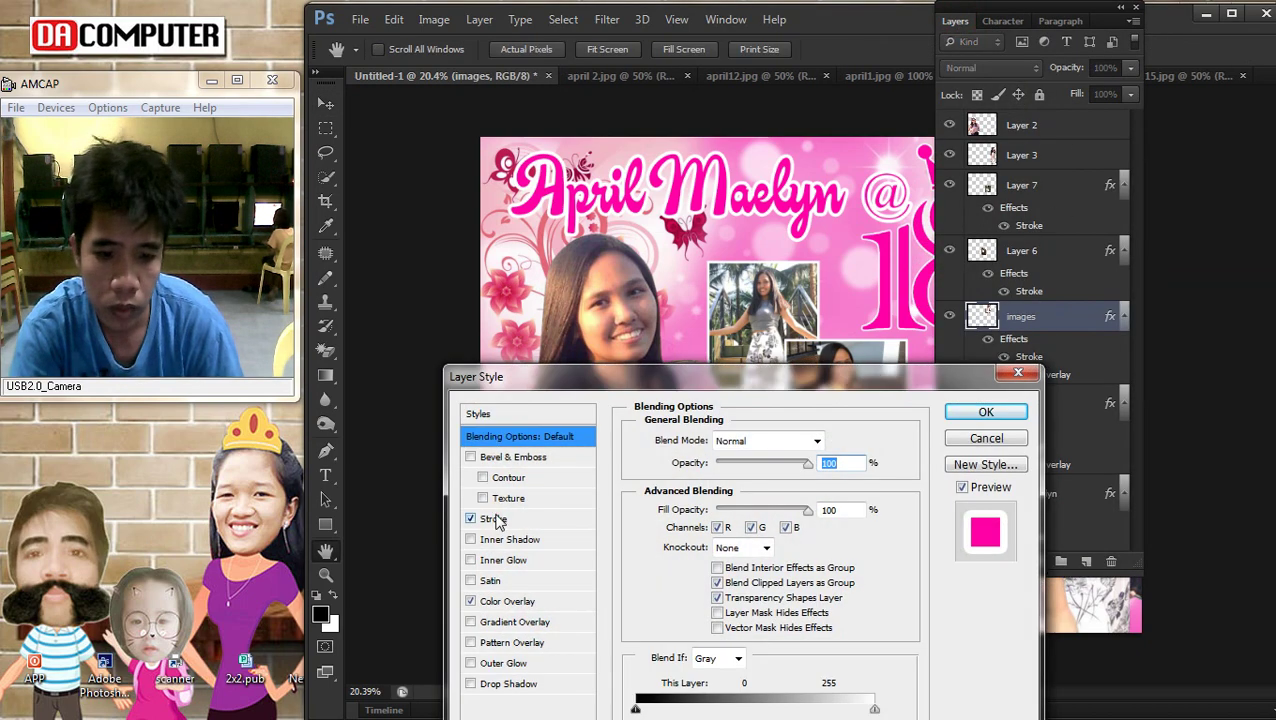
{"action": "left_click", "coordinate": [493, 519]}
{"action": "left_click_drag", "start_coordinate": [706, 441], "coordinate": [714, 441]}
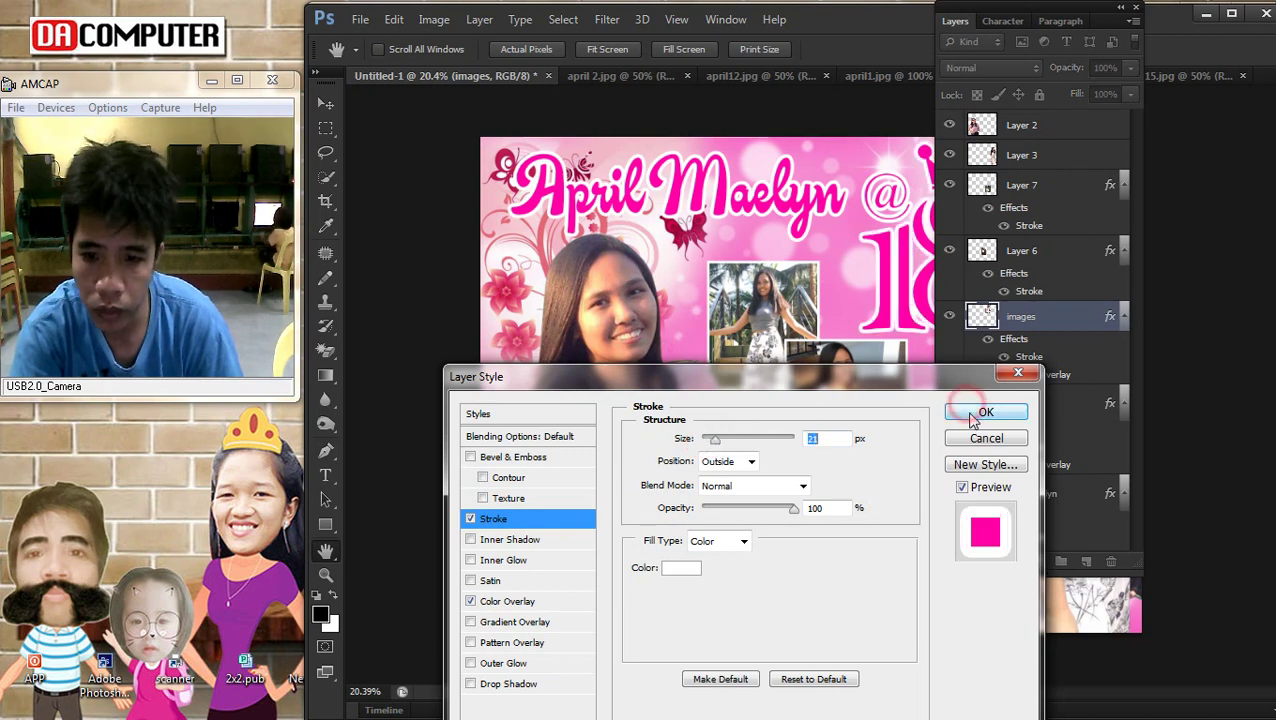
{"action": "left_click", "coordinate": [970, 410]}
{"action": "left_click", "coordinate": [955, 21]}
{"action": "right_click", "coordinate": [890, 200]}
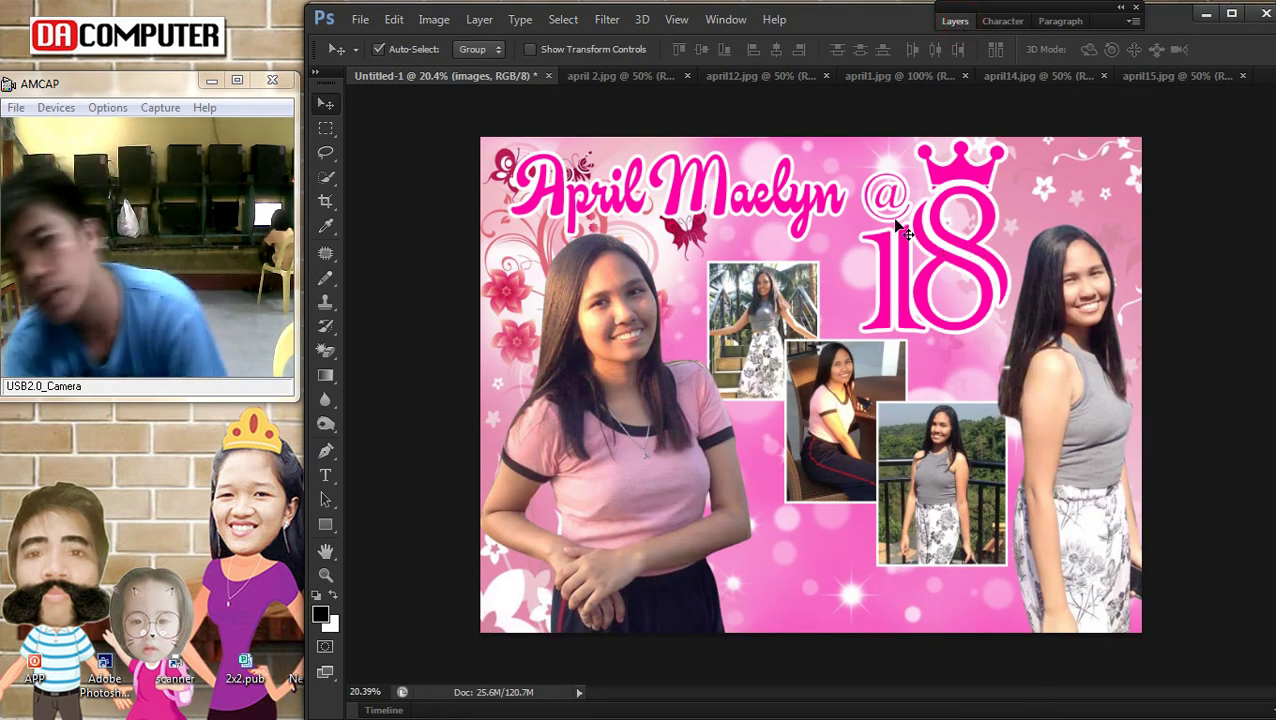
{"action": "left_click", "coordinate": [905, 208]}
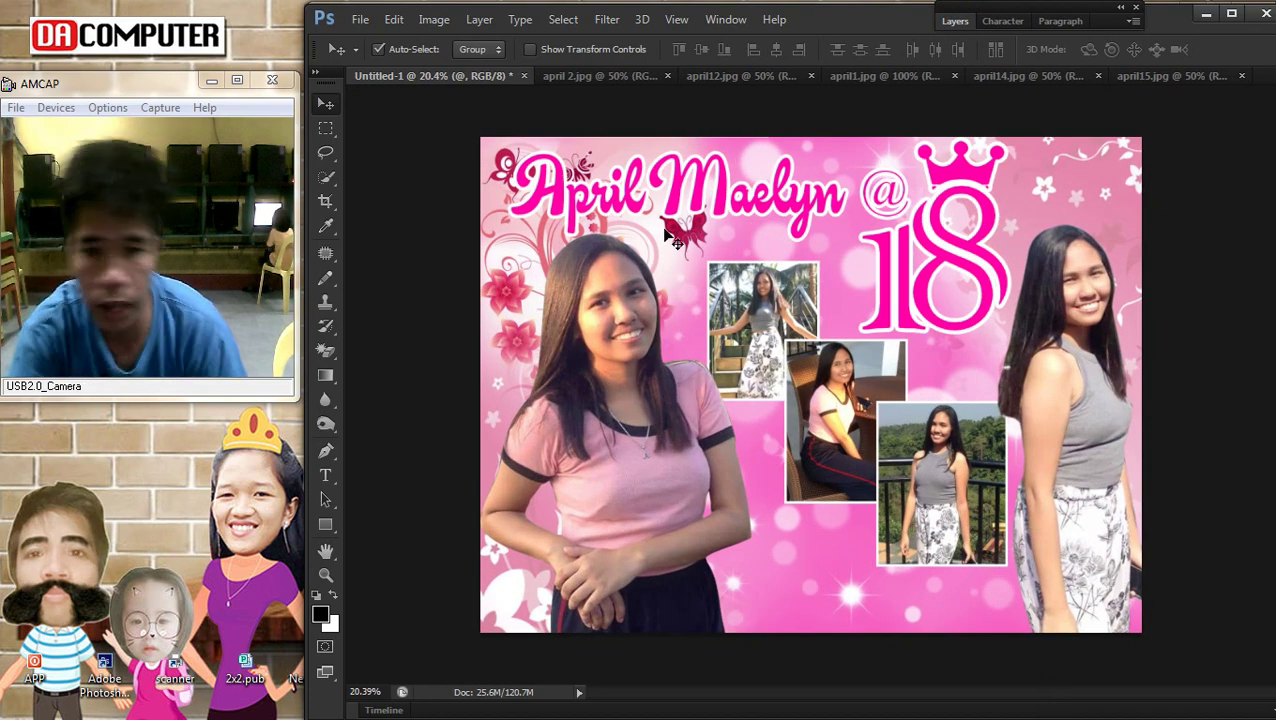
{"action": "right_click", "coordinate": [682, 200]}
{"action": "left_click", "coordinate": [696, 206]}
{"action": "left_click_drag", "start_coordinate": [684, 213], "coordinate": [703, 224]}
{"action": "key", "text": "ctrl+t"}
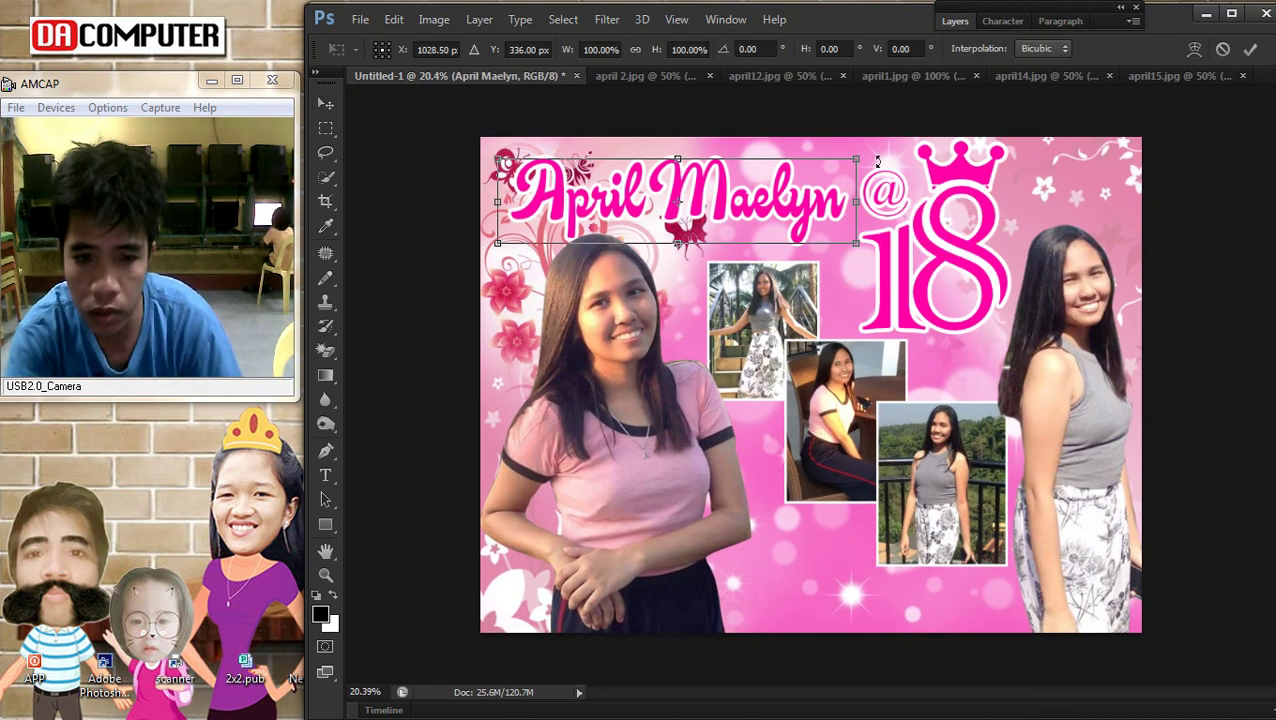
{"action": "left_click_drag", "start_coordinate": [856, 158], "coordinate": [866, 155]}
{"action": "key", "text": "Return"}
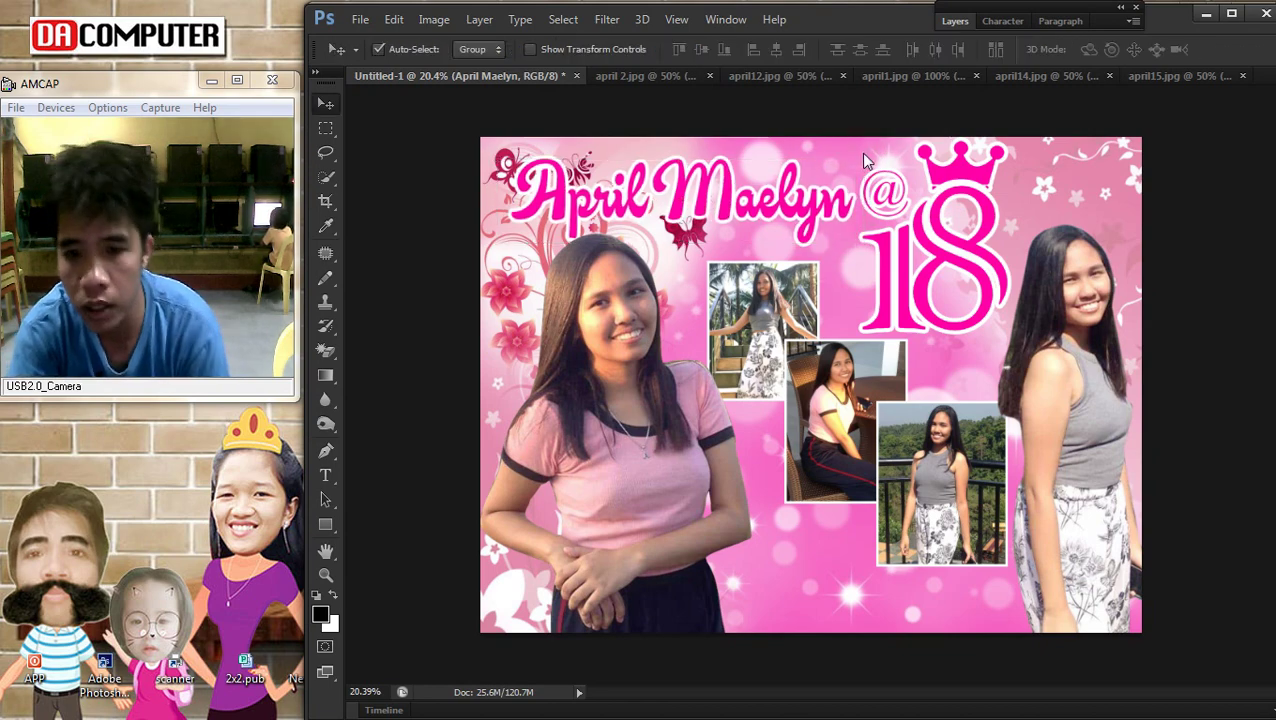
{"action": "scroll", "coordinate": [948, 308], "scroll_direction": "down", "scroll_amount": 3}
{"action": "scroll", "coordinate": [870, 300], "scroll_direction": "up", "scroll_amount": 2}
{"action": "scroll", "coordinate": [870, 300], "scroll_direction": "up", "scroll_amount": 1}
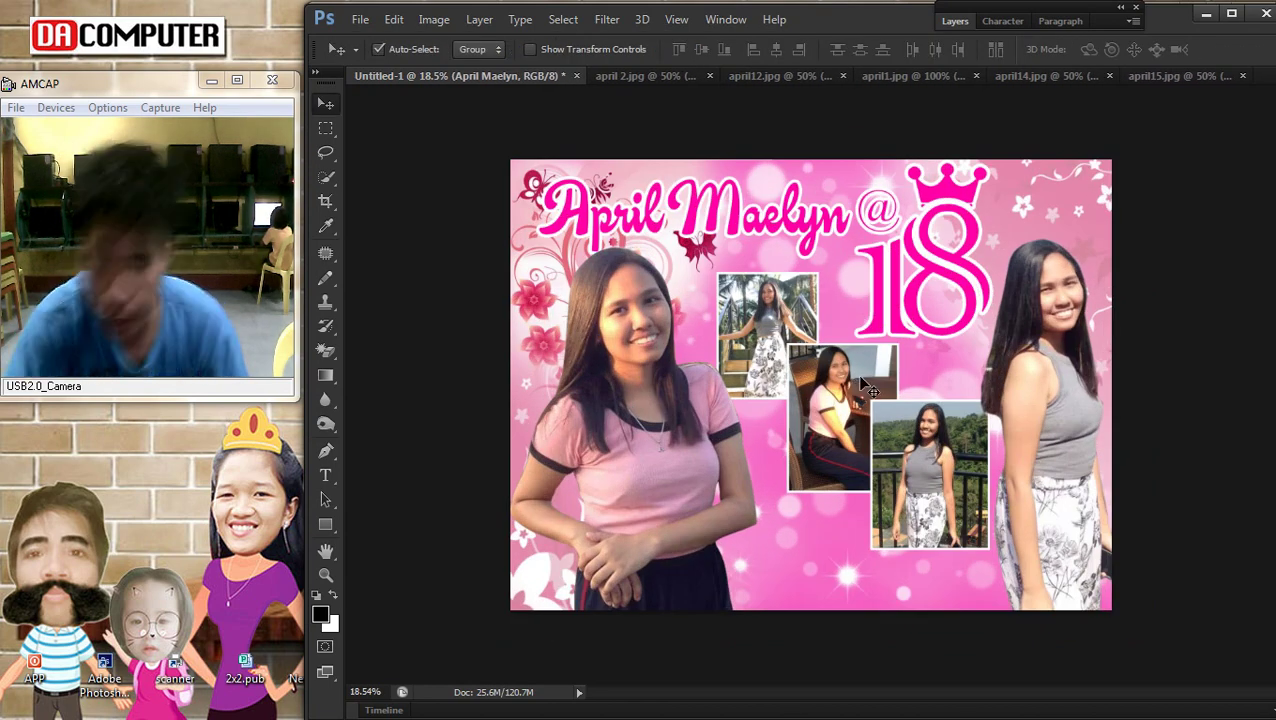
{"action": "left_click_drag", "start_coordinate": [810, 218], "coordinate": [806, 492], "text": "alt"}
Replace the bottom title copy with a 2019 date in CG Times, then delete it
{"action": "left_click", "coordinate": [325, 475]}
{"action": "left_click", "coordinate": [854, 600]}
{"action": "key", "text": "ctrl+a"}
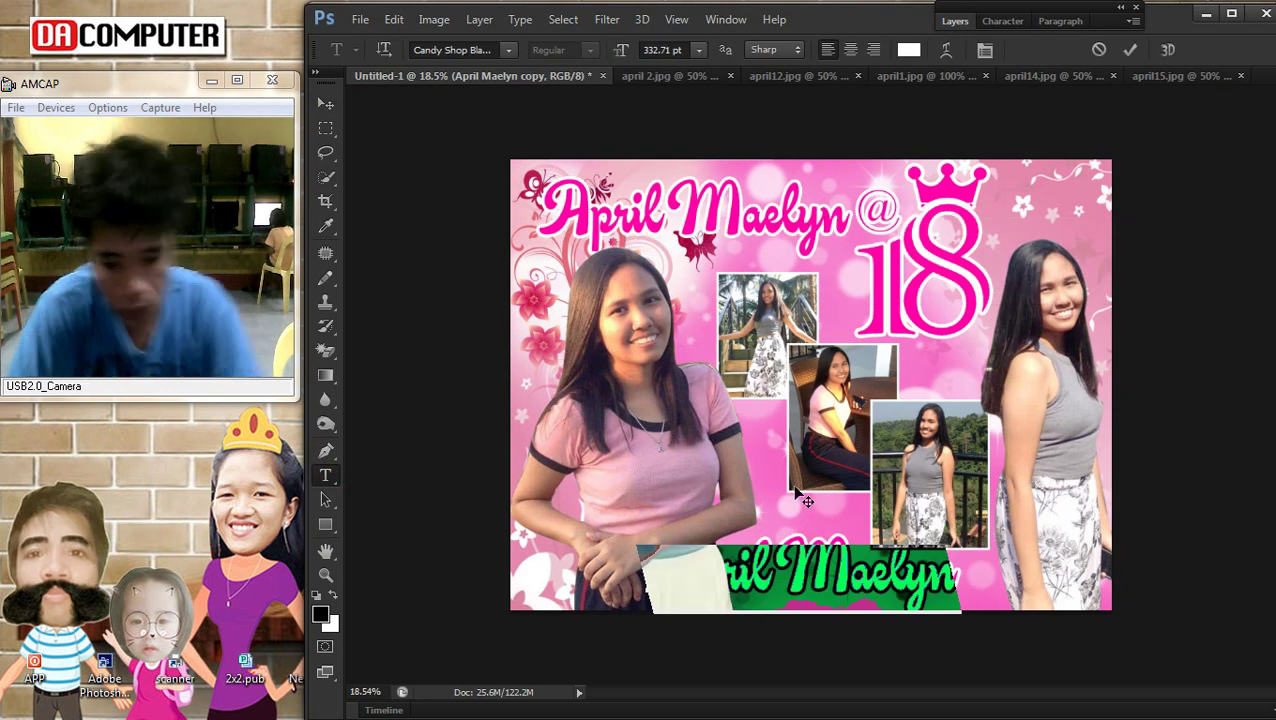
{"action": "key", "text": "End"}
{"action": "key", "text": "BackSpace"}
{"action": "key", "text": "BackSpace"}
{"action": "key", "text": "BackSpace"}
{"action": "key", "text": "BackSpace"}
{"action": "key", "text": "BackSpace"}
{"action": "key", "text": "BackSpace"}
{"action": "key", "text": "BackSpace"}
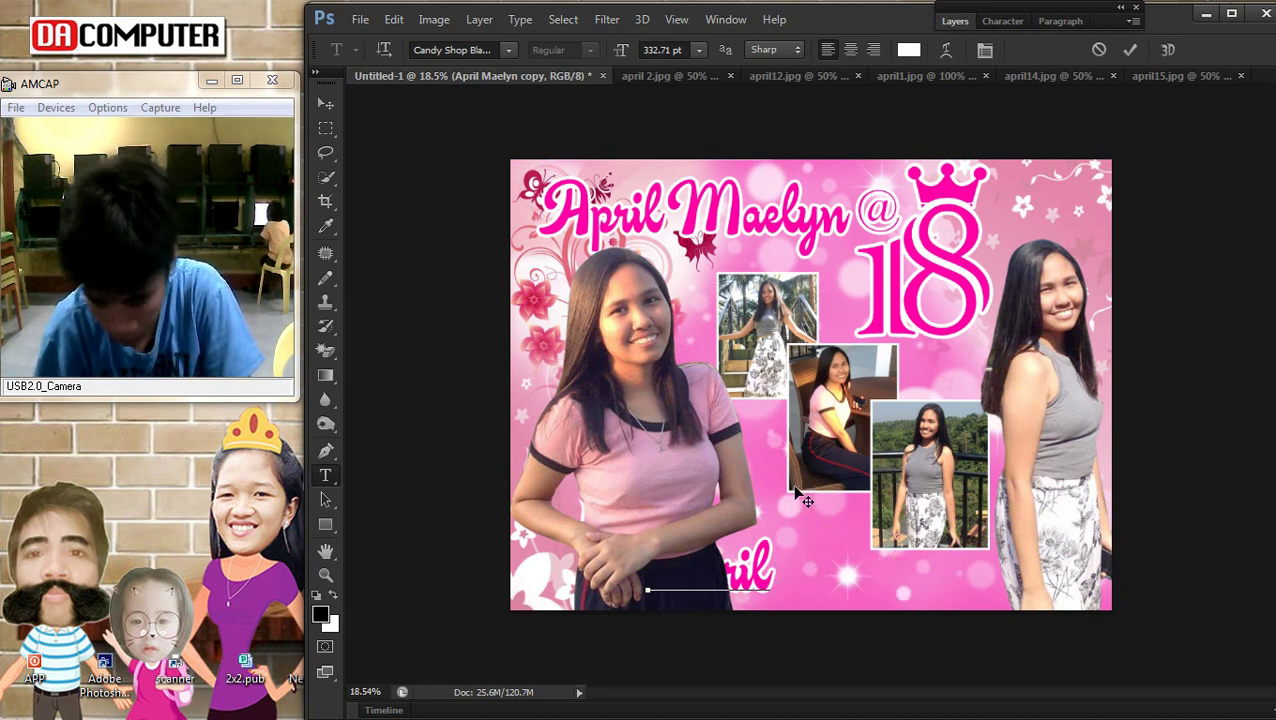
{"action": "type", "text": "**, 2019"}
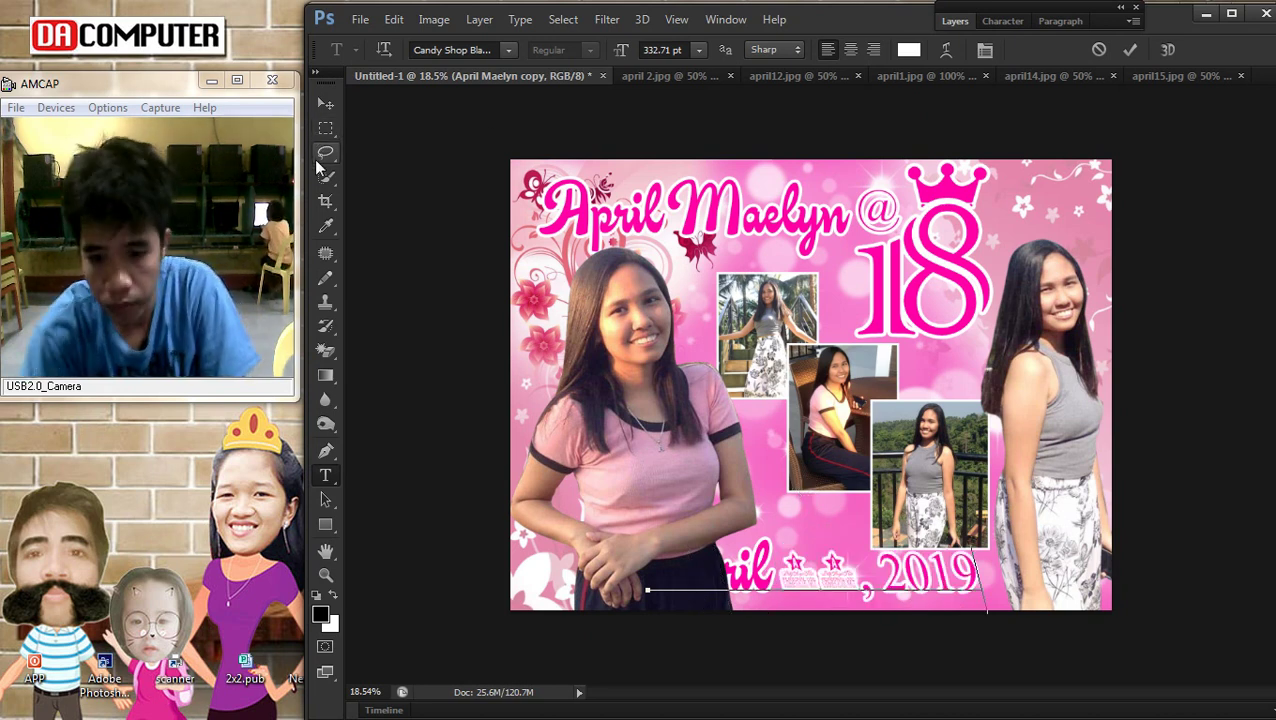
{"action": "key", "text": "ctrl+a"}
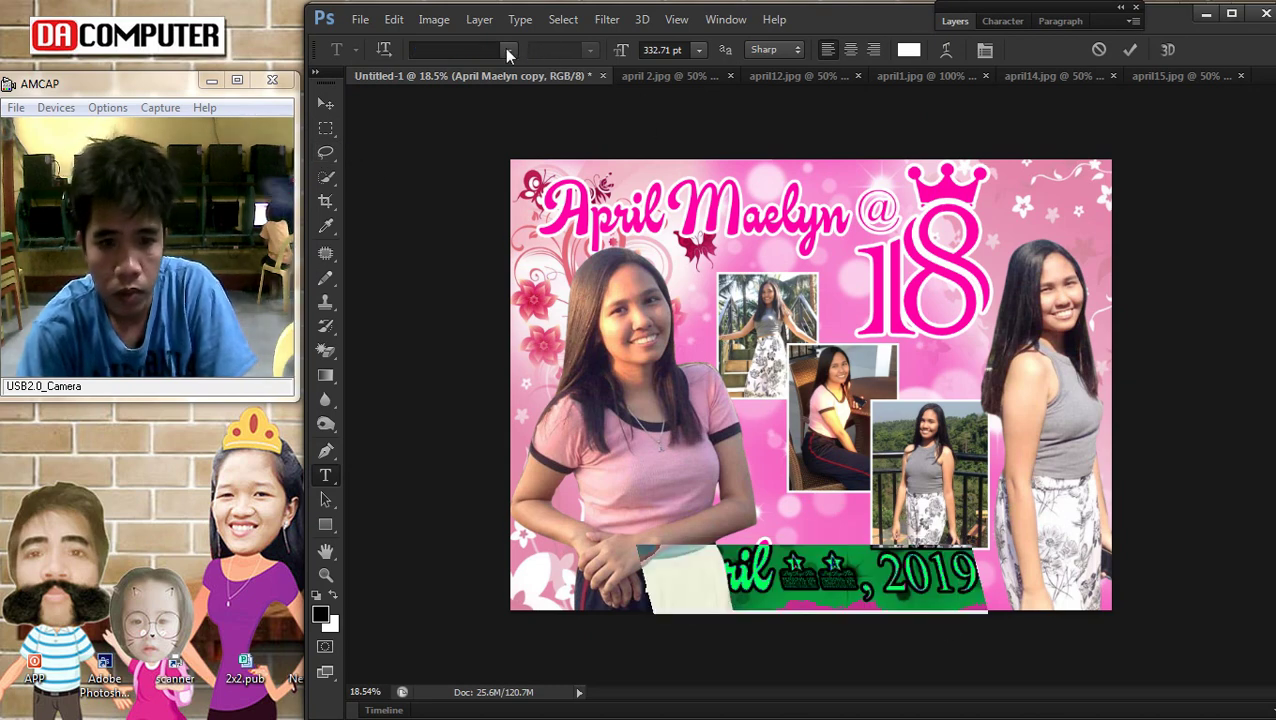
{"action": "left_click", "coordinate": [509, 50]}
{"action": "left_click", "coordinate": [605, 240]}
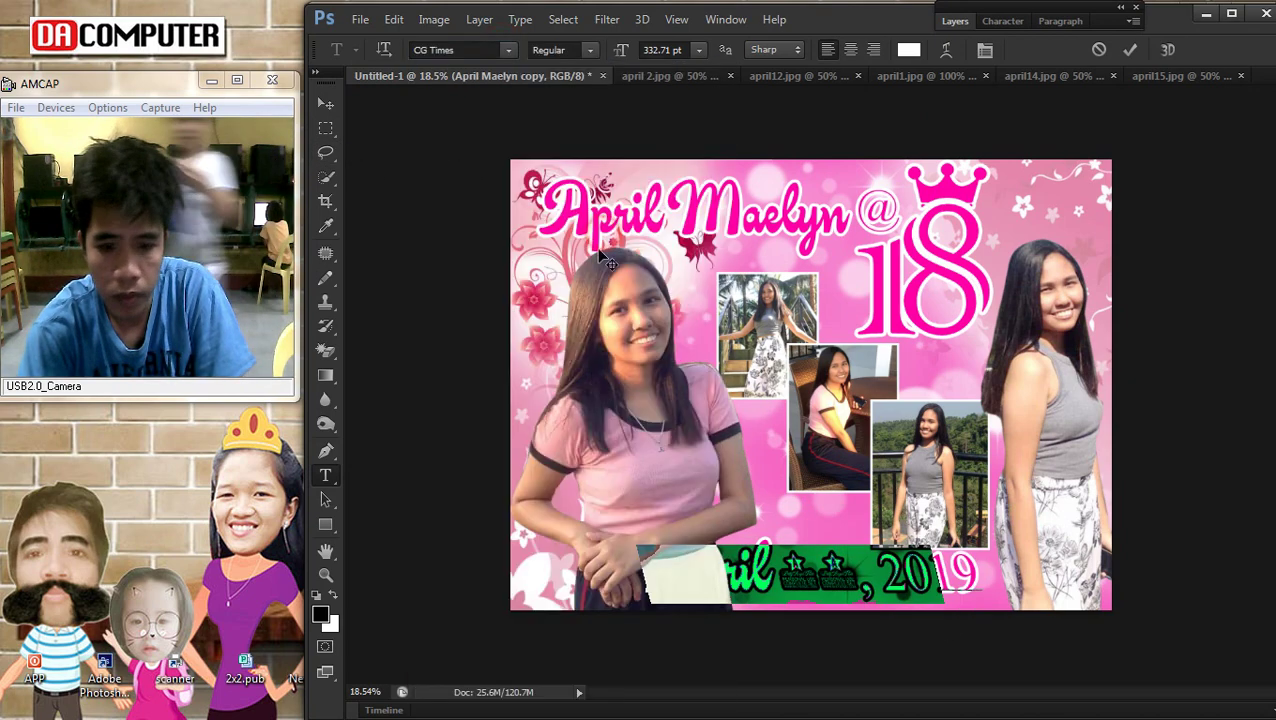
{"action": "left_click", "coordinate": [326, 104]}
{"action": "key", "text": "Delete"}
Add a new 'April 05, 2019' text line and enlarge it
{"action": "left_click", "coordinate": [325, 475]}
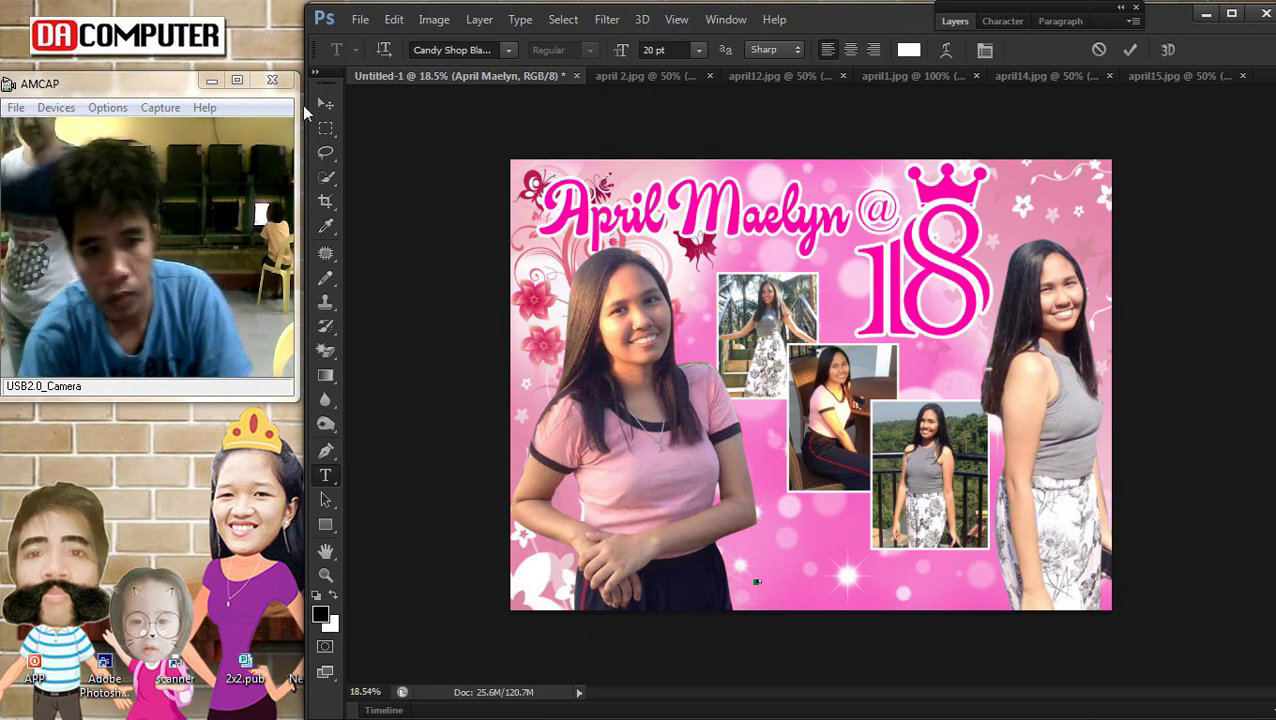
{"action": "left_click", "coordinate": [984, 49]}
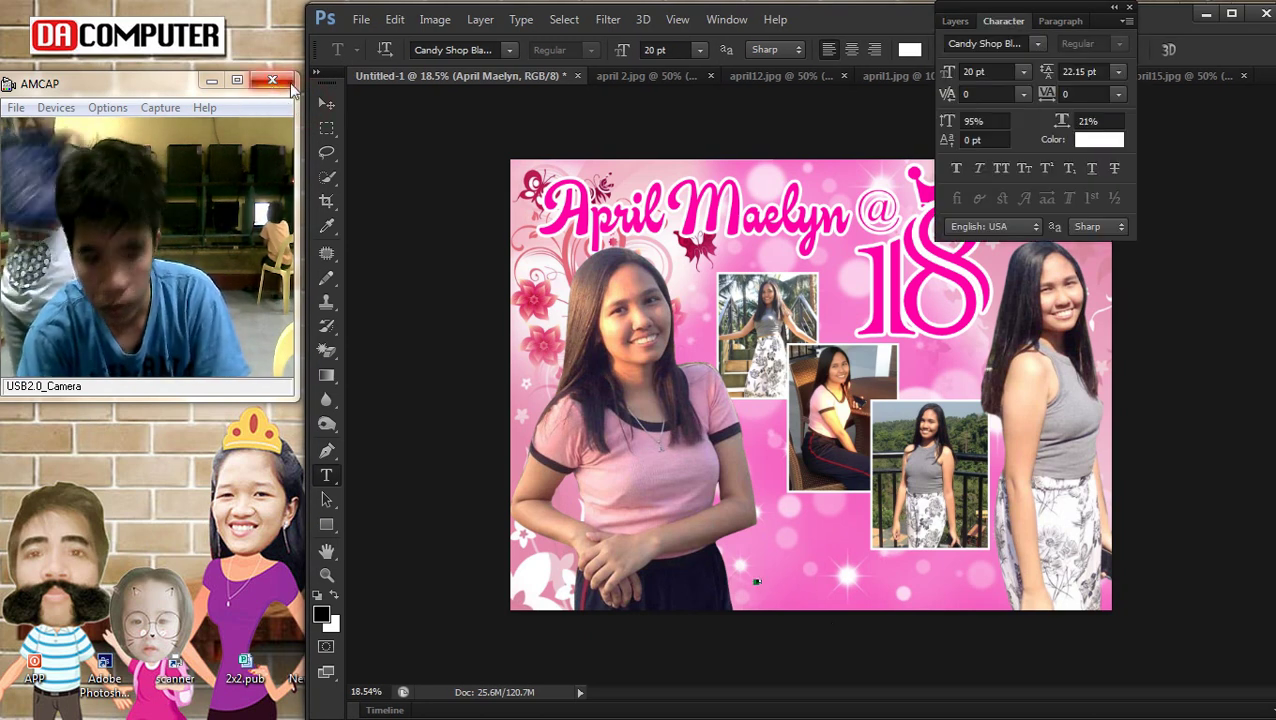
{"action": "left_click", "coordinate": [326, 103]}
{"action": "key", "text": "ctrl+t"}
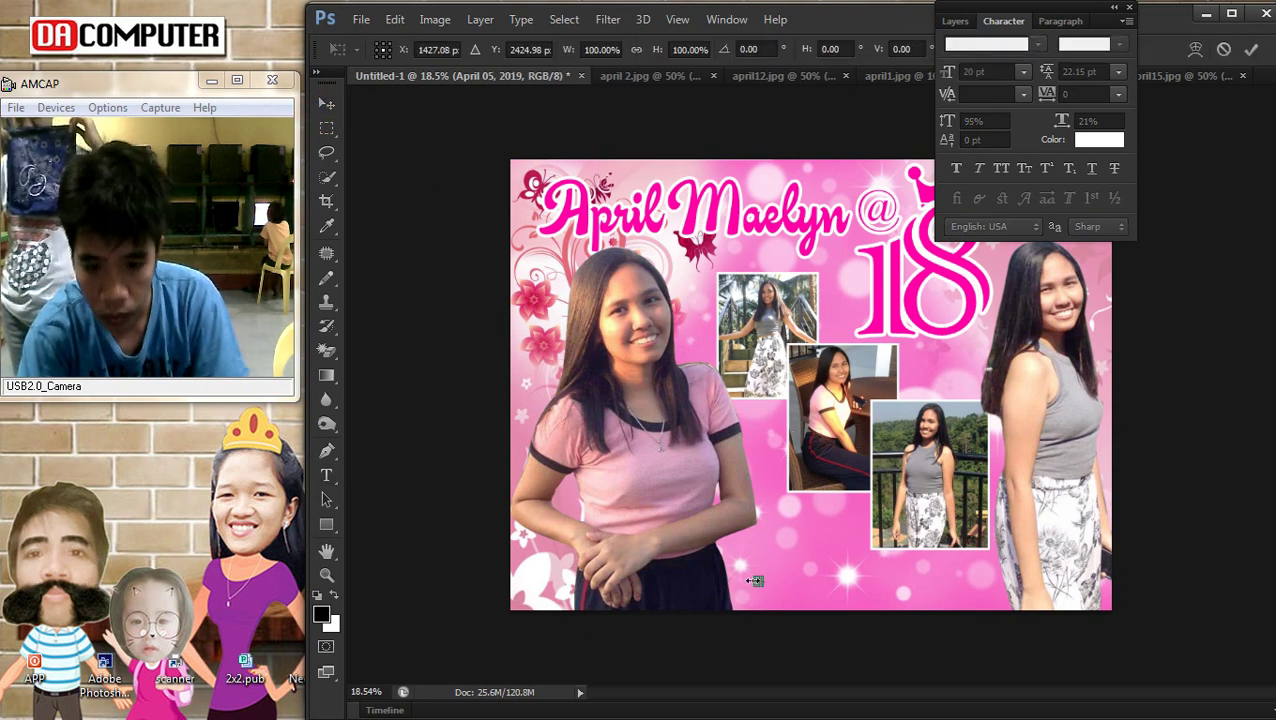
{"action": "left_click_drag", "start_coordinate": [880, 545], "coordinate": [757, 578]}
{"action": "key", "text": "Return"}
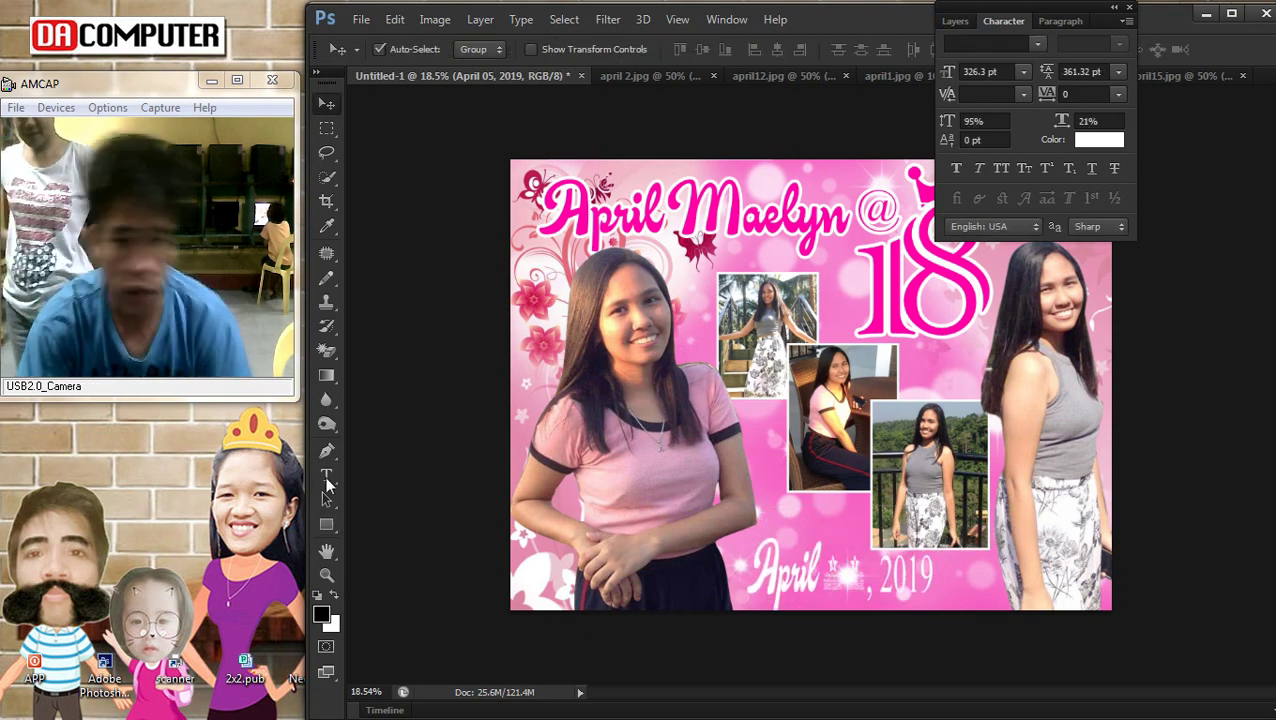
Change the date text's font to Unicorns are Awesome
{"action": "left_click", "coordinate": [326, 476]}
{"action": "left_click", "coordinate": [867, 562]}
{"action": "key", "text": "ctrl+a"}
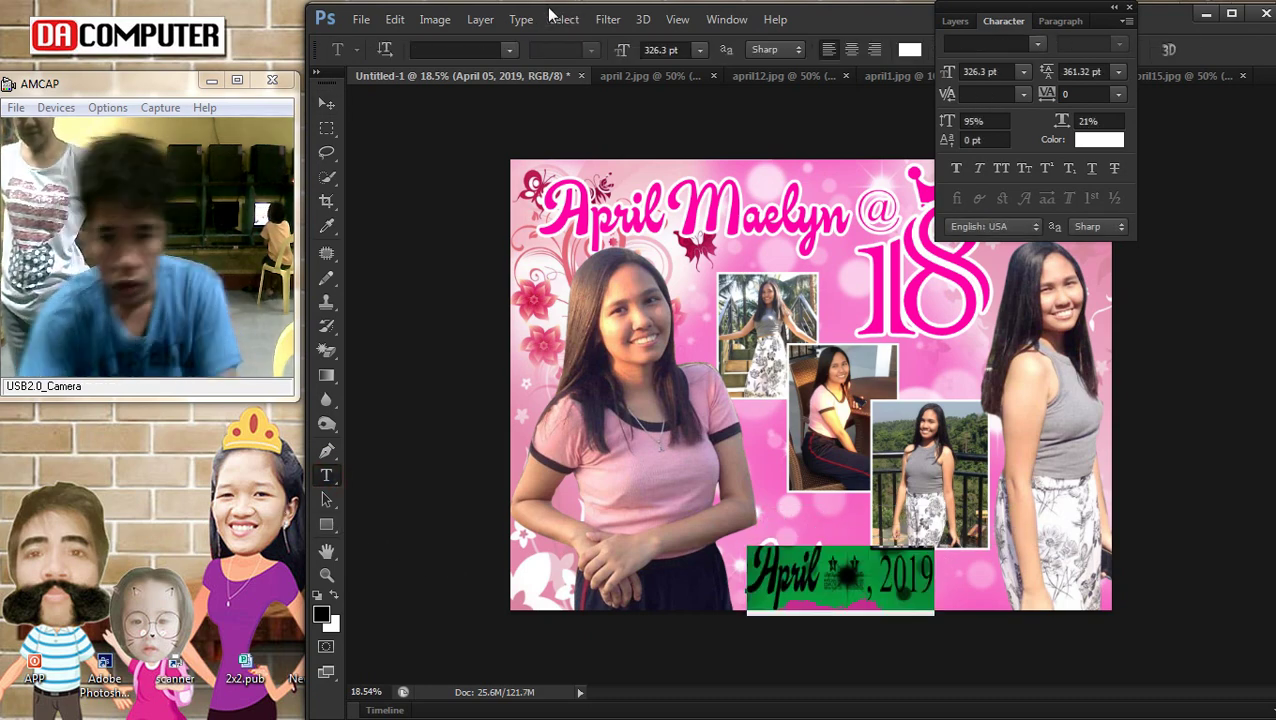
{"action": "left_click", "coordinate": [513, 52]}
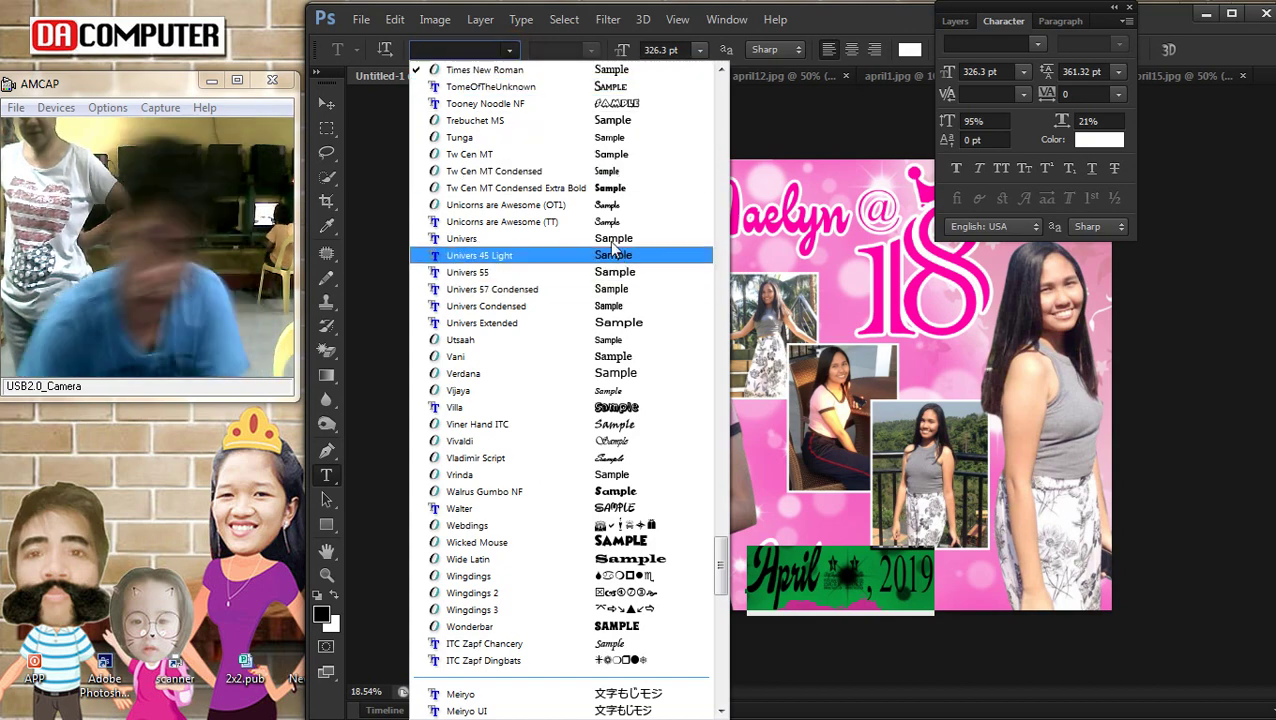
{"action": "left_click", "coordinate": [607, 207]}
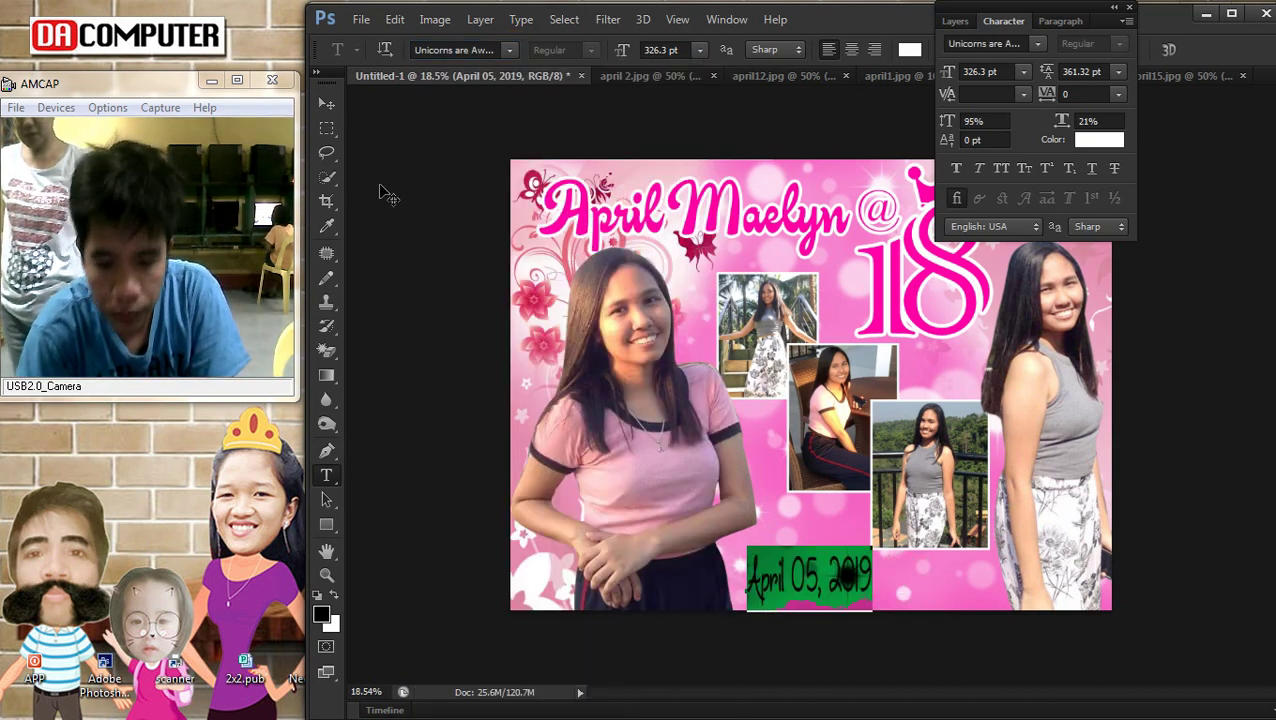
{"action": "left_click", "coordinate": [326, 127]}
{"action": "scroll", "coordinate": [870, 600], "scroll_direction": "up", "scroll_amount": 2}
{"action": "scroll", "coordinate": [870, 540], "scroll_direction": "down", "scroll_amount": 2}
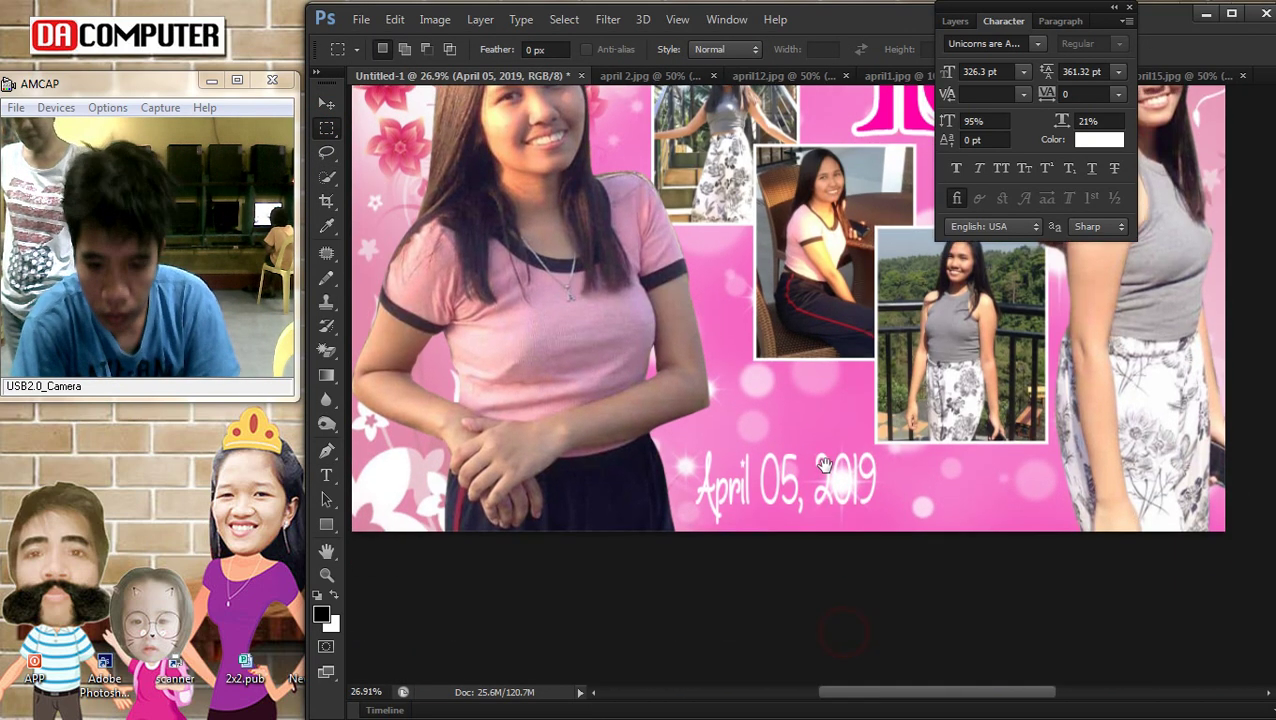
Make the date line shorter and wider, then clear the selection
{"action": "key", "text": "ctrl+t"}
{"action": "left_click_drag", "start_coordinate": [884, 531], "coordinate": [868, 398]}
{"action": "key", "text": "Return"}
{"action": "right_click", "coordinate": [862, 321]}
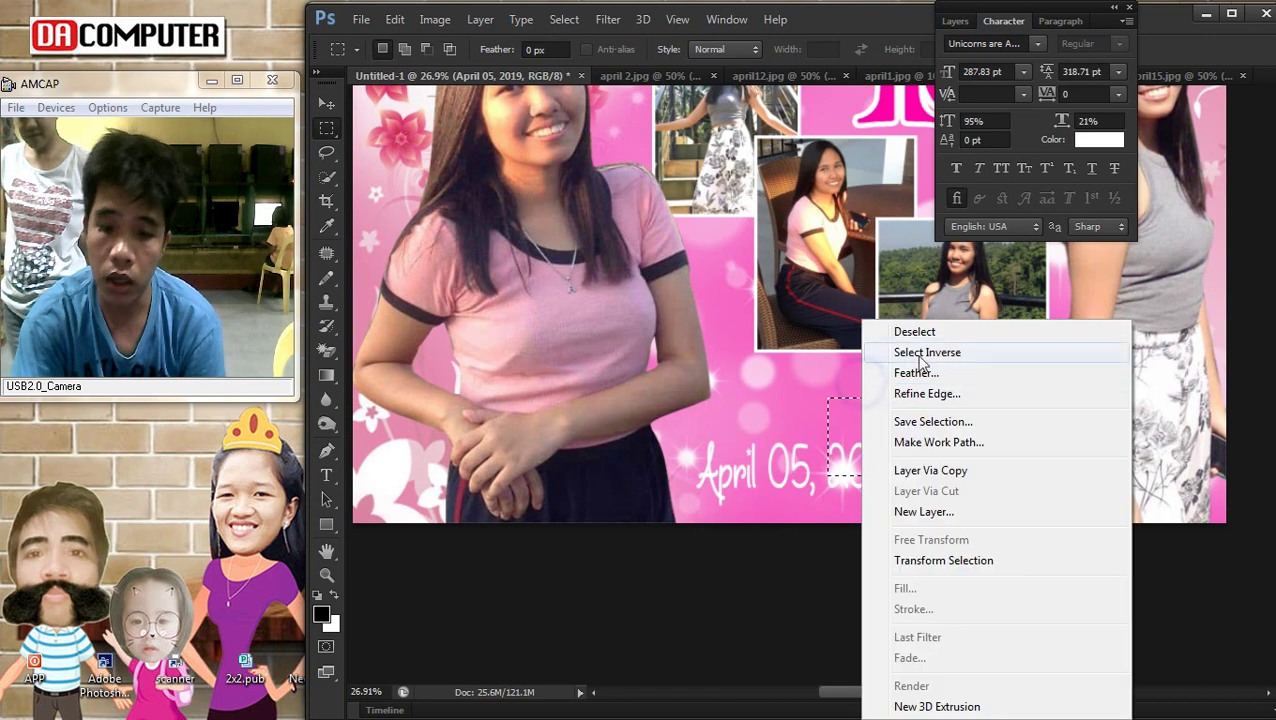
{"action": "left_click", "coordinate": [928, 333]}
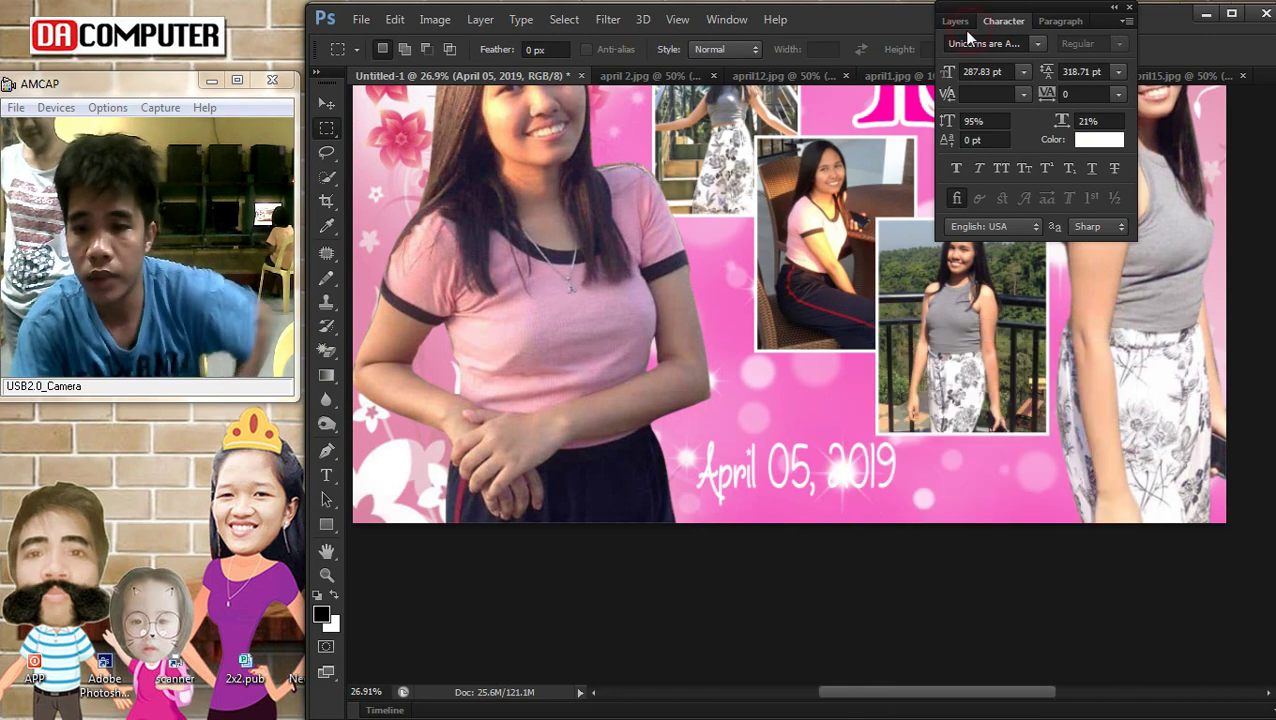
{"action": "left_click", "coordinate": [955, 21]}
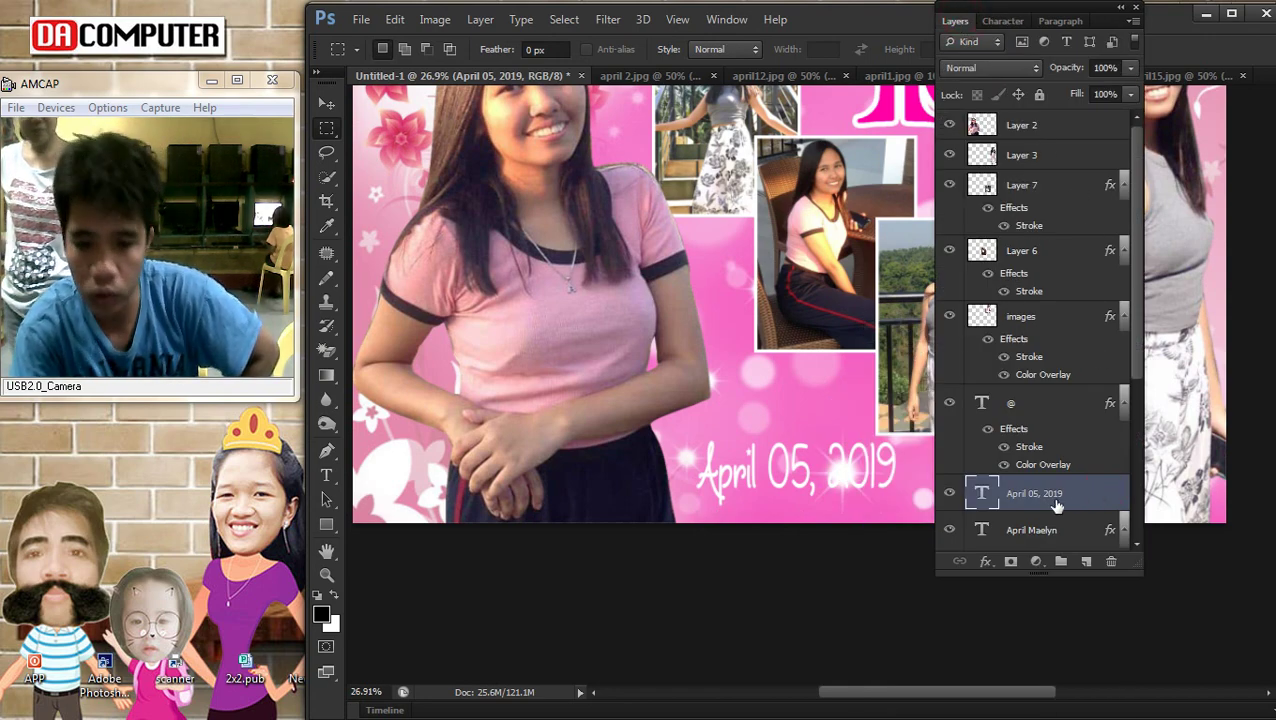
Give the date layer an 18 px pink stroke sampled from the poster
{"action": "double_click", "coordinate": [1102, 499]}
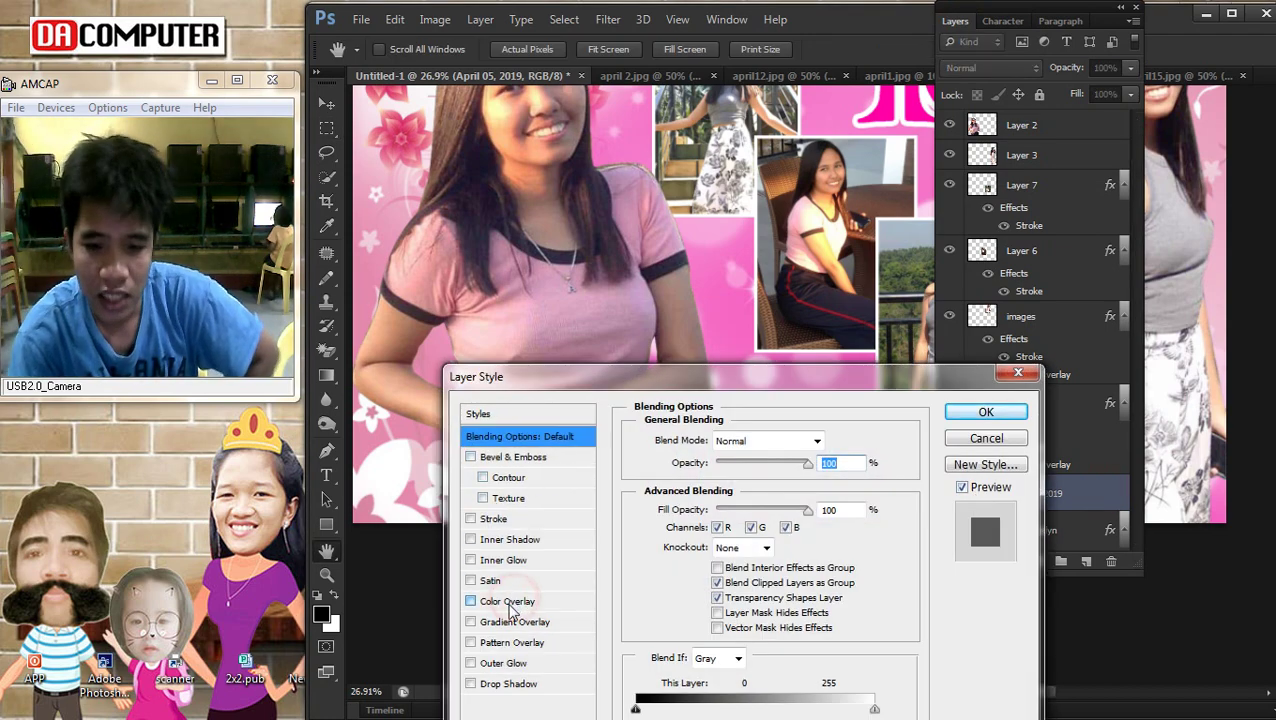
{"action": "left_click", "coordinate": [493, 518]}
{"action": "left_click_drag", "start_coordinate": [728, 378], "coordinate": [1122, 277]}
{"action": "left_click_drag", "start_coordinate": [1098, 342], "coordinate": [1109, 345]}
{"action": "left_click", "coordinate": [1072, 466]}
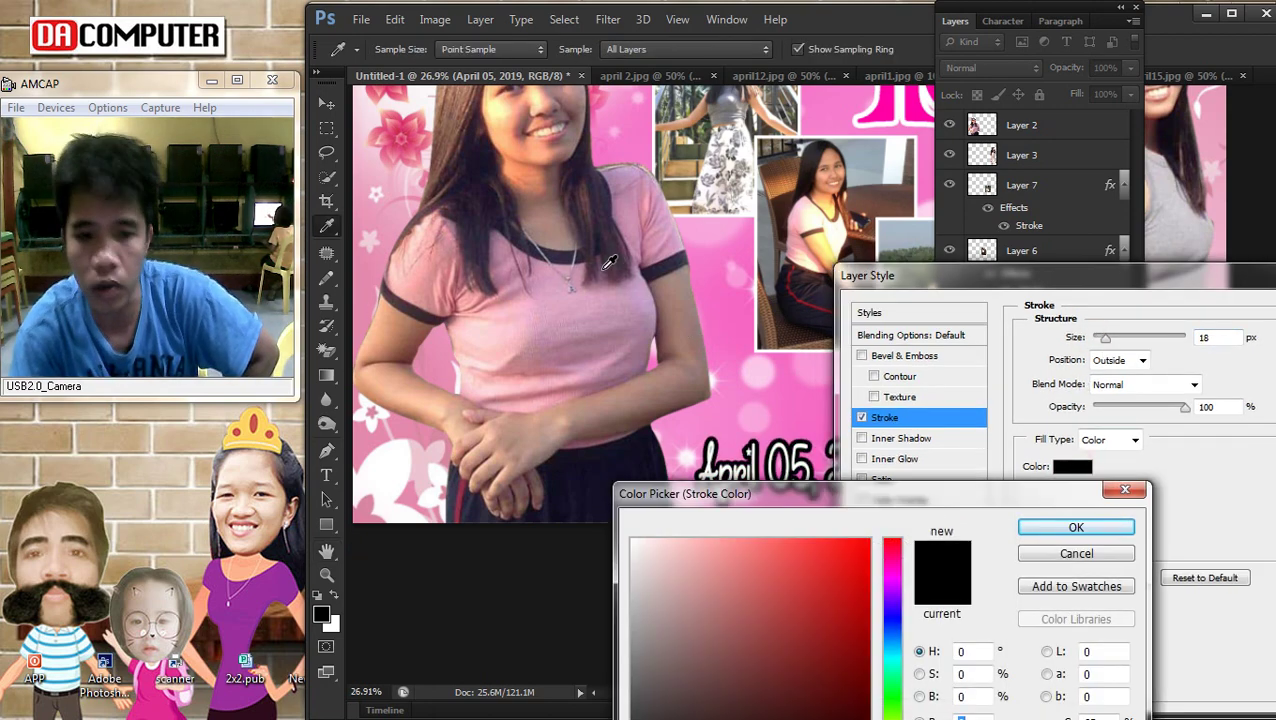
{"action": "left_click", "coordinate": [879, 116]}
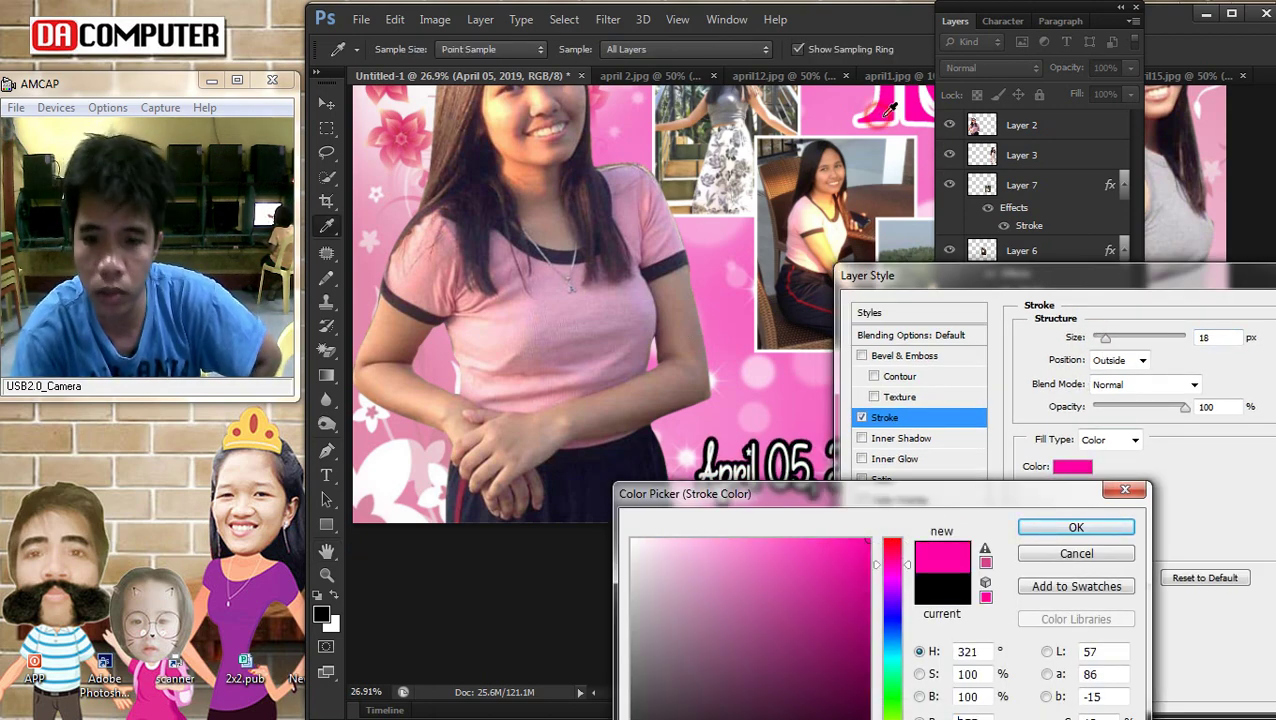
{"action": "left_click", "coordinate": [1057, 531]}
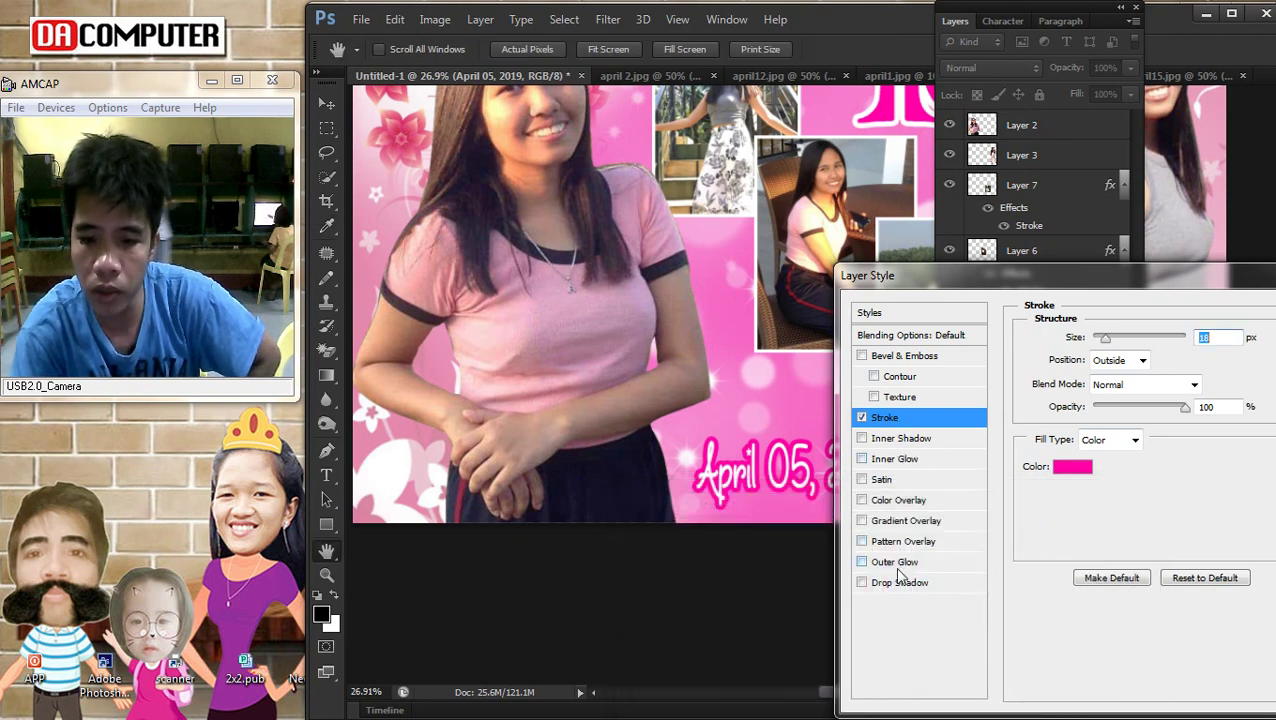
Add a white outer glow to the date and apply both layer styles
{"action": "left_click", "coordinate": [862, 562]}
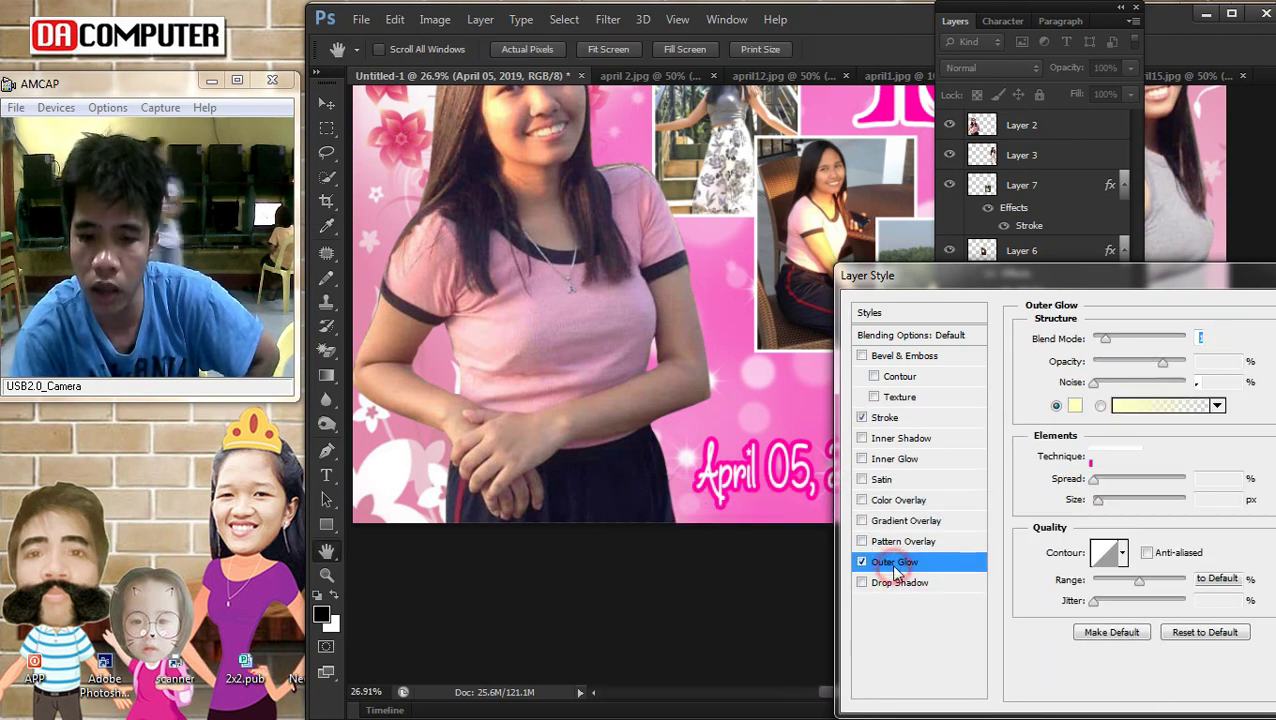
{"action": "left_click", "coordinate": [1074, 405]}
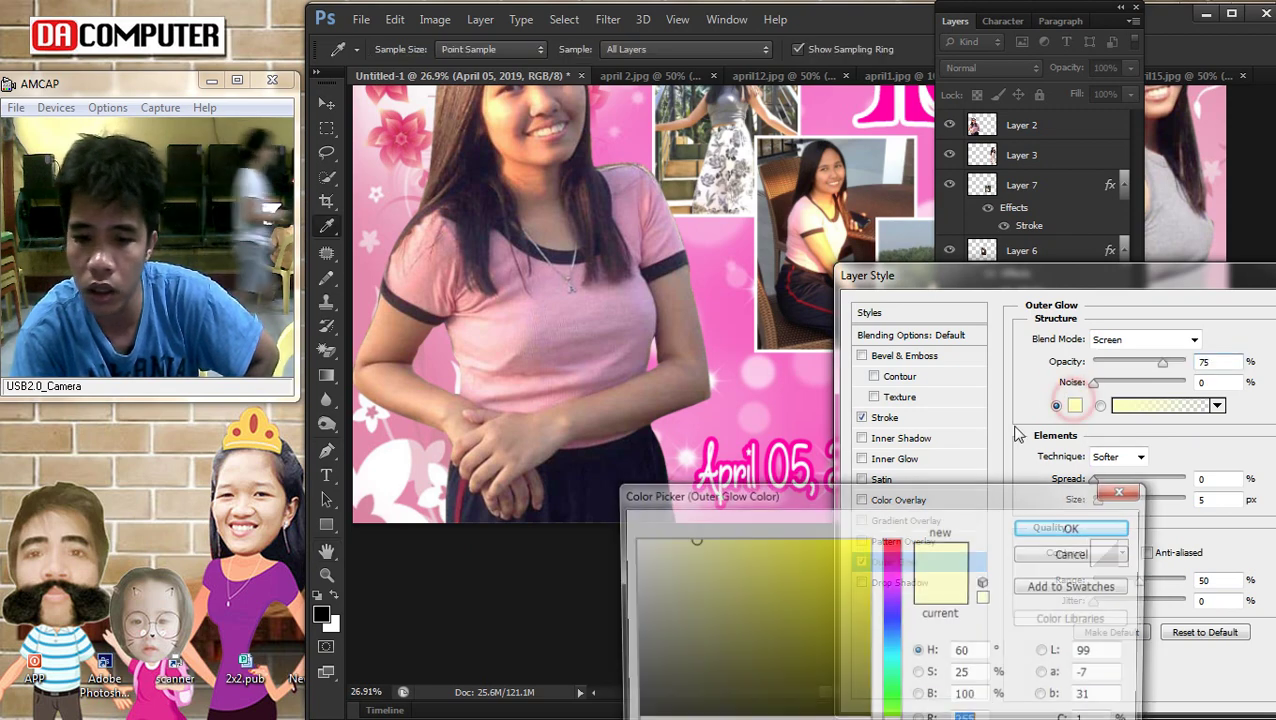
{"action": "left_click", "coordinate": [650, 550]}
{"action": "left_click", "coordinate": [1102, 527]}
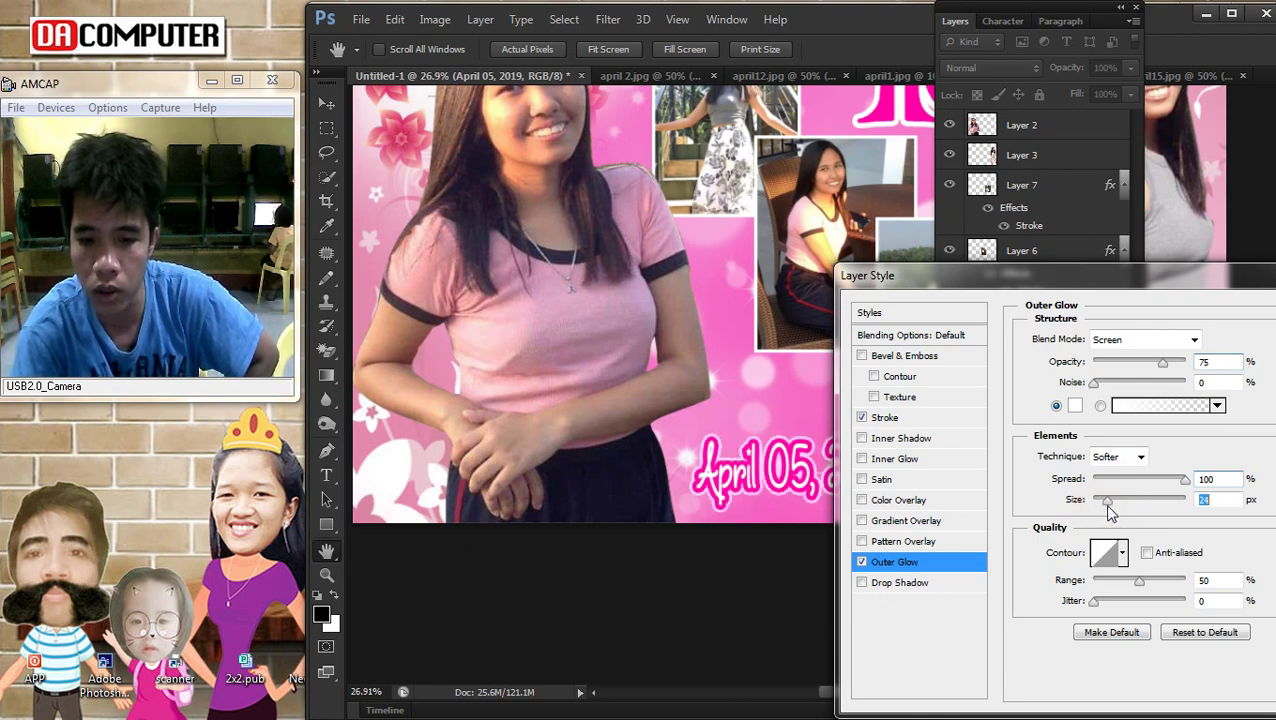
{"action": "left_click_drag", "start_coordinate": [1166, 277], "coordinate": [740, 321]}
{"action": "left_click", "coordinate": [966, 362]}
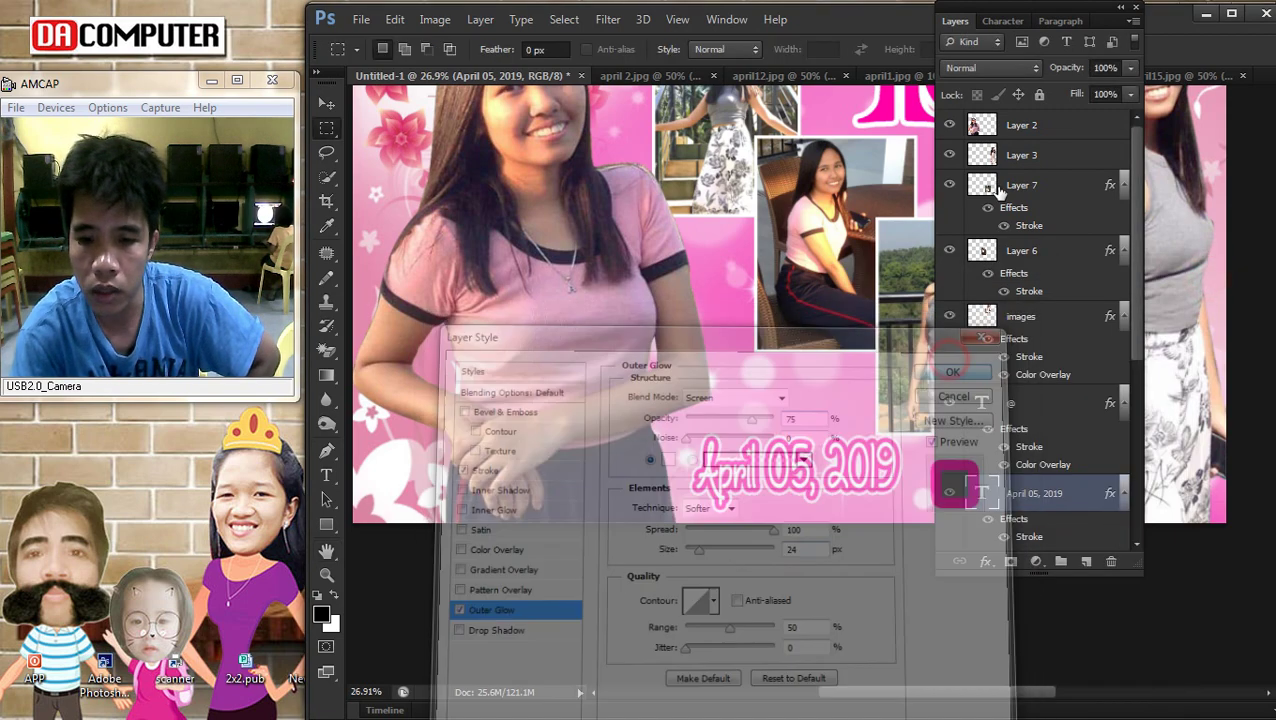
Scale the 'April 05, 2019' date text down slightly with Free Transform
{"action": "left_click", "coordinate": [955, 22]}
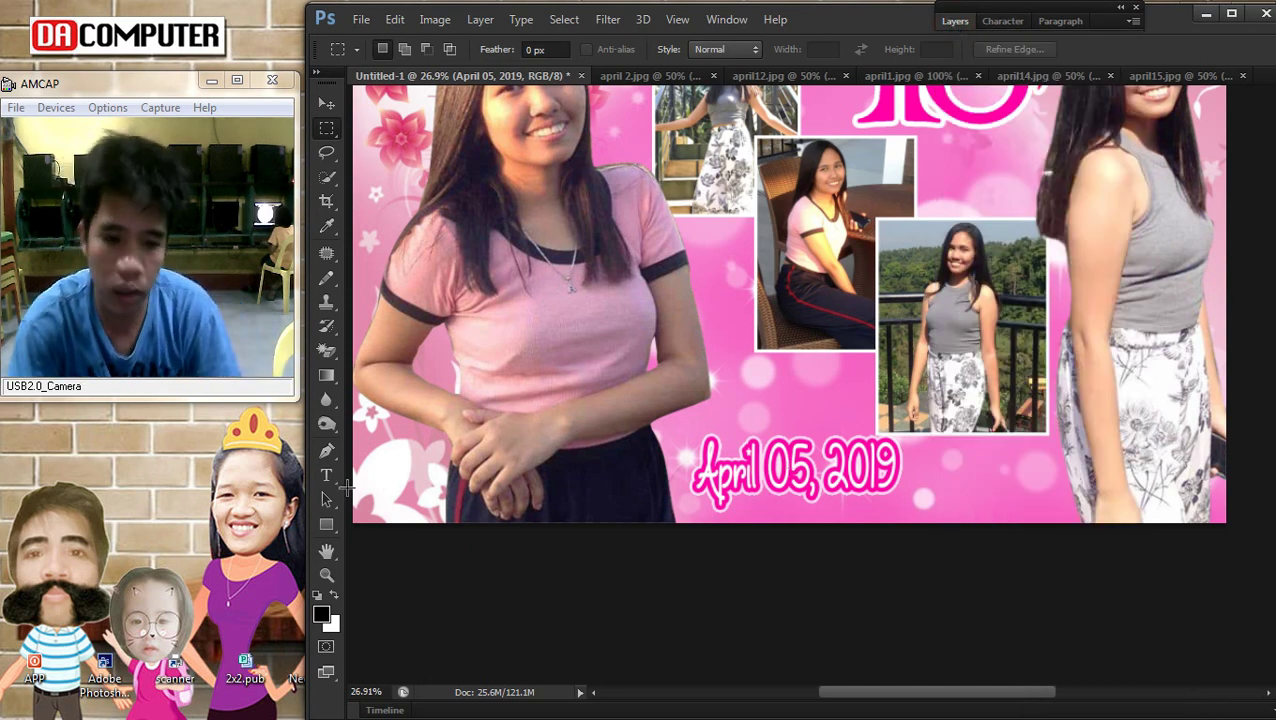
{"action": "left_click", "coordinate": [326, 475]}
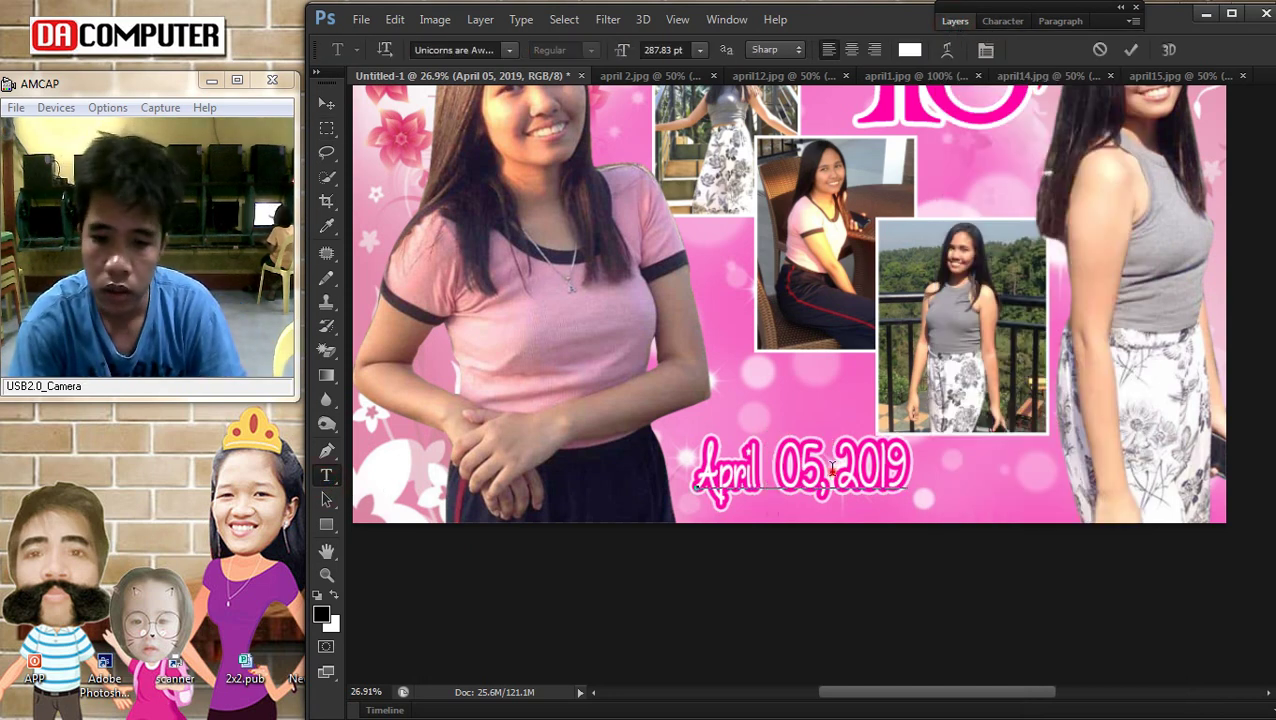
{"action": "left_click", "coordinate": [326, 103]}
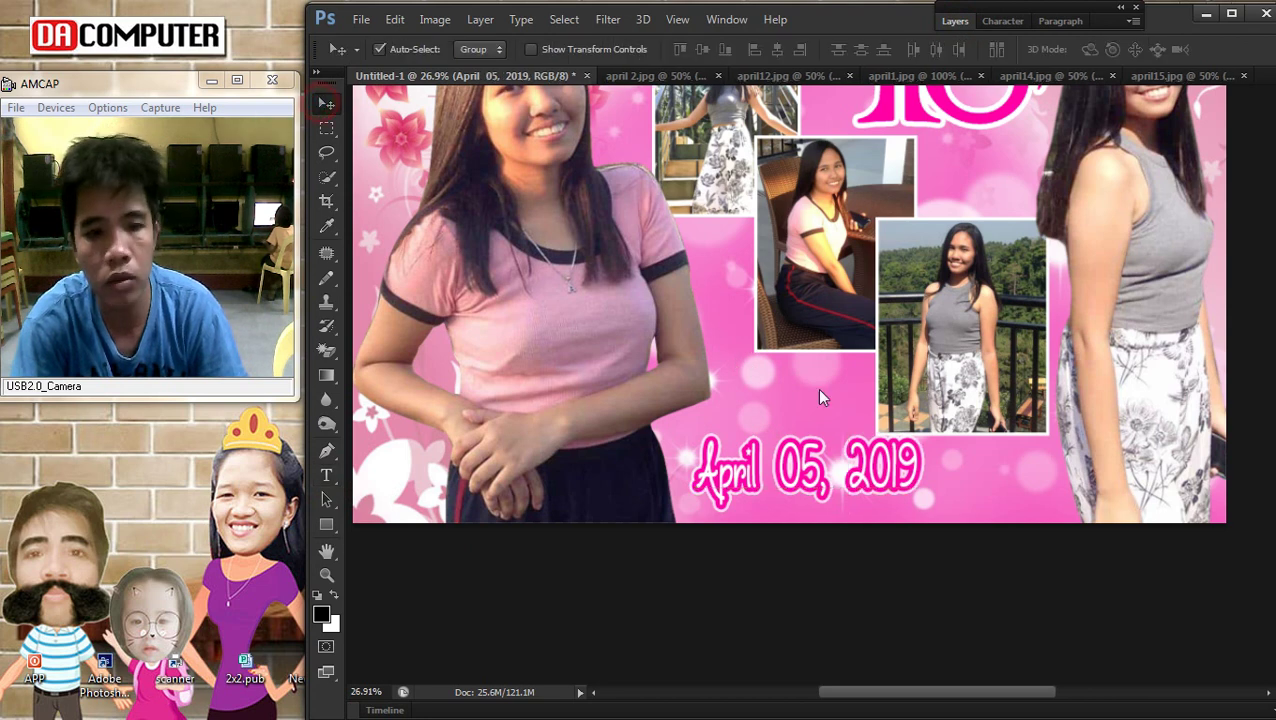
{"action": "key", "text": "ctrl+t"}
{"action": "left_click_drag", "start_coordinate": [813, 516], "coordinate": [812, 507]}
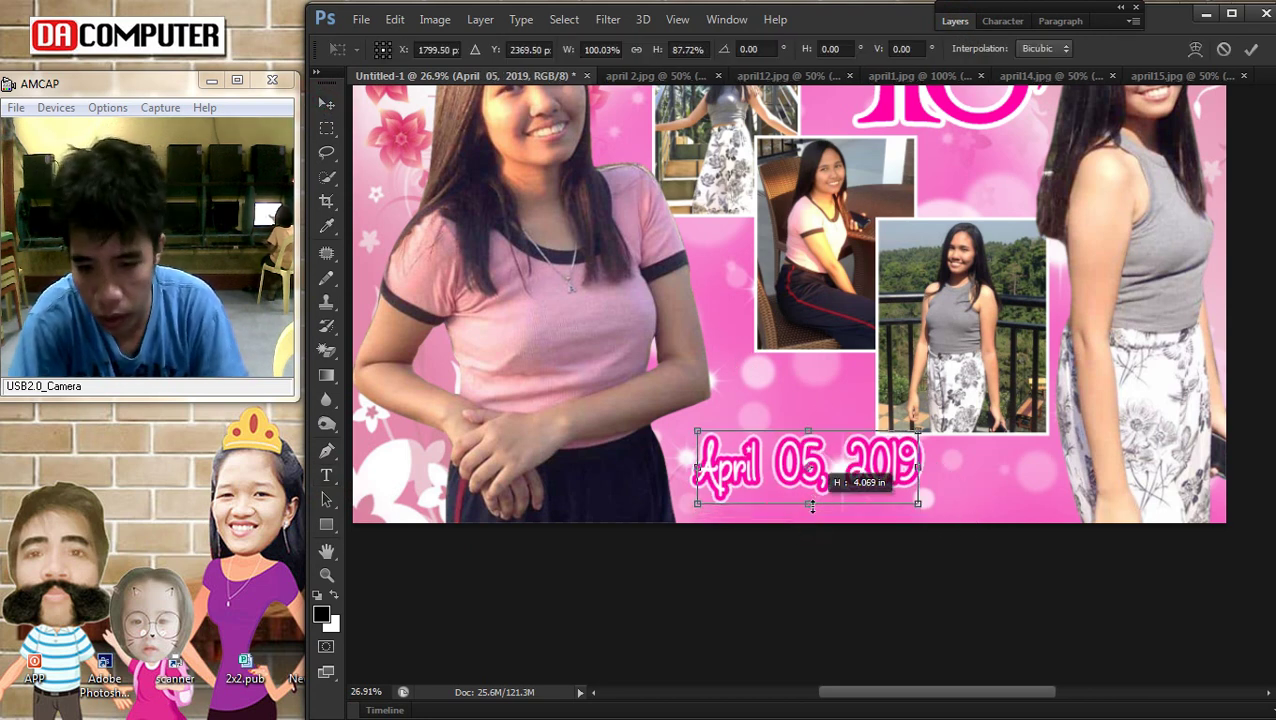
{"action": "left_click_drag", "start_coordinate": [913, 503], "coordinate": [1044, 490]}
{"action": "key", "text": "Return"}
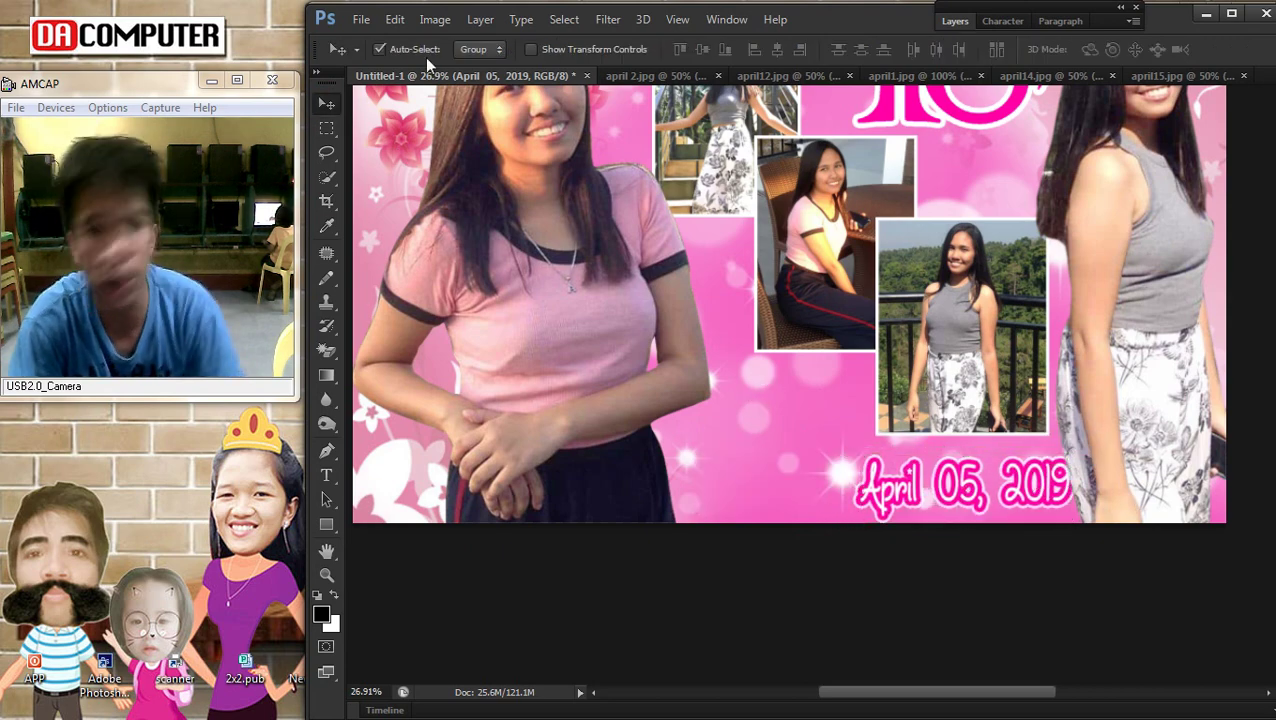
Bring the date layer to the front and move it toward the lower right
{"action": "left_click", "coordinate": [480, 19]}
{"action": "mouse_move", "coordinate": [527, 438]}
{"action": "left_click", "coordinate": [730, 438]}
{"action": "left_click_drag", "start_coordinate": [1008, 490], "coordinate": [1015, 480]}
Fit the whole poster in view and make Layer 3 active
{"action": "key", "text": "ctrl+0"}
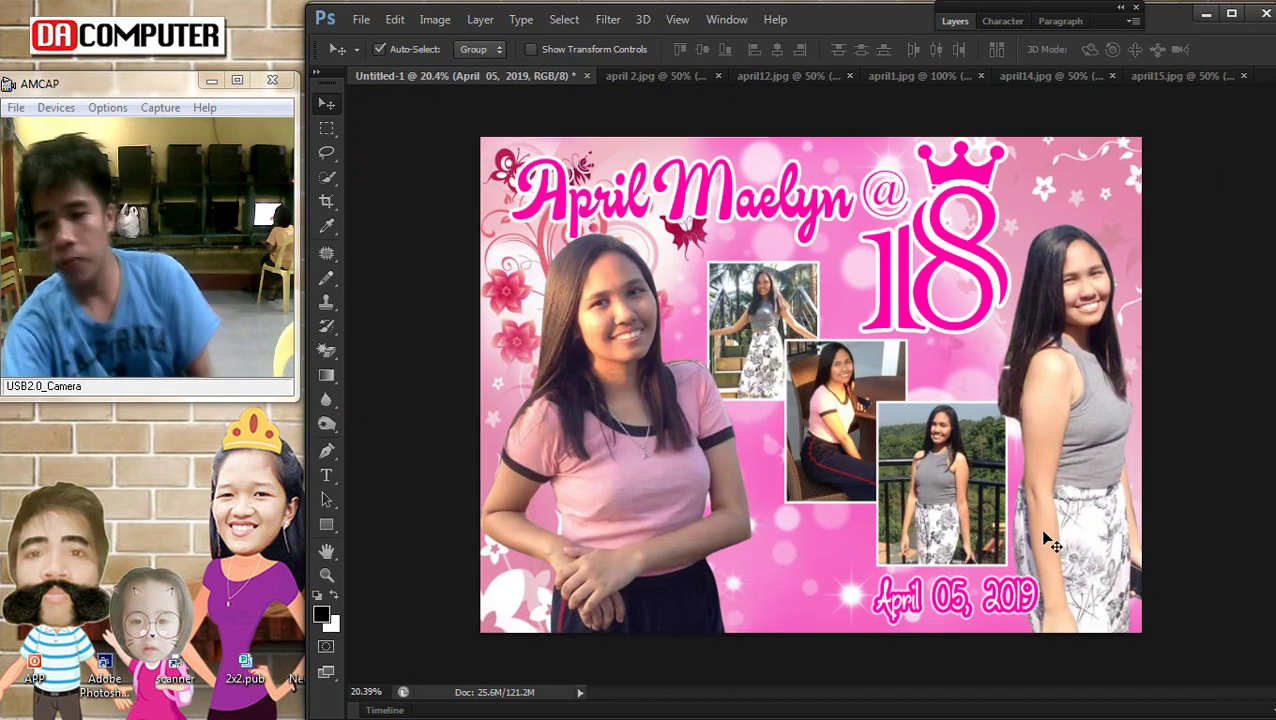
{"action": "left_click", "coordinate": [1087, 461]}
{"action": "scroll", "coordinate": [1072, 303], "scroll_direction": "down", "scroll_amount": 3}
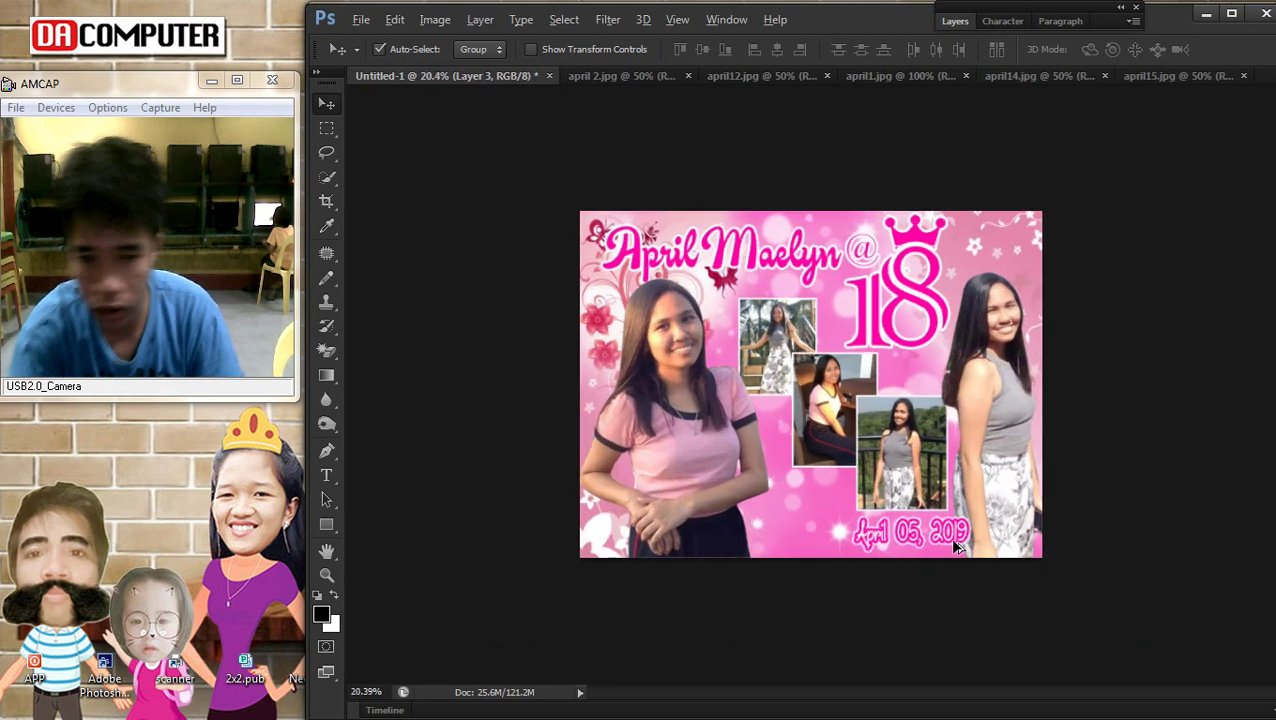
{"action": "scroll", "coordinate": [840, 575], "scroll_direction": "up", "scroll_amount": 4}
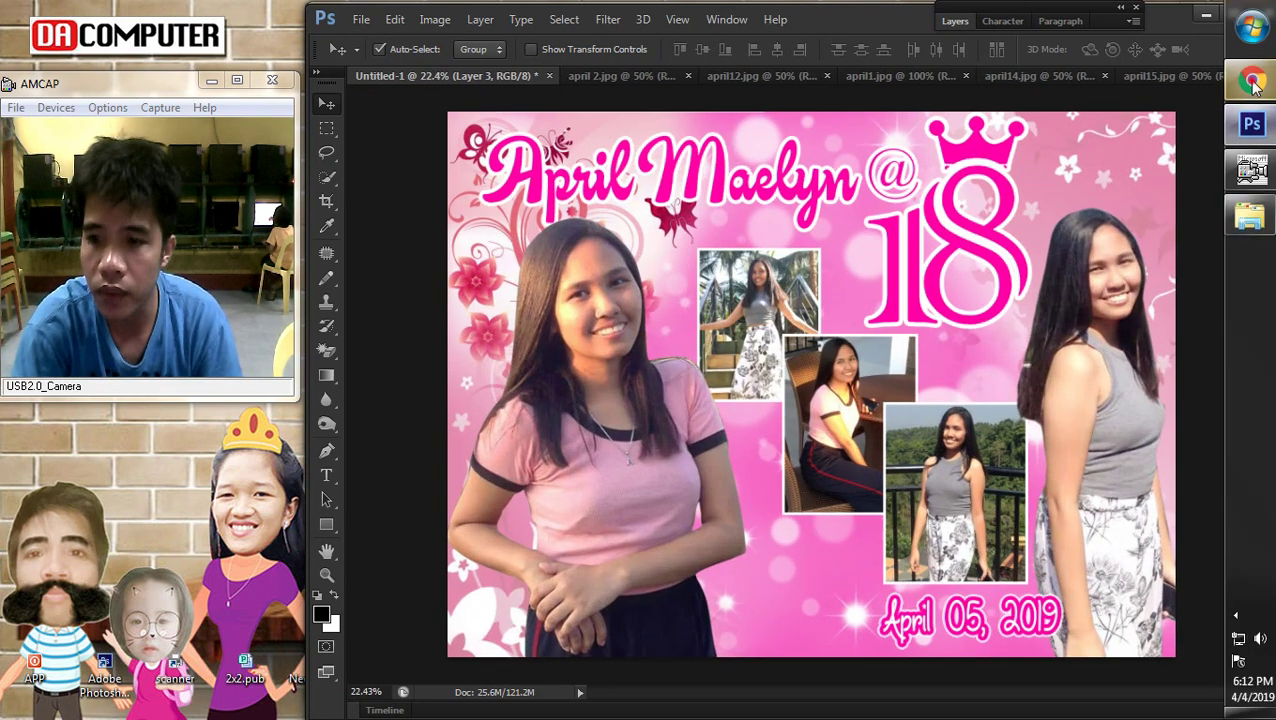
{"action": "left_click", "coordinate": [1252, 88]}
Preview and copy the Pink Flowers Vector image from the 'vector flower for debut' results
{"action": "scroll", "coordinate": [891, 555], "scroll_direction": "down", "scroll_amount": 3}
{"action": "scroll", "coordinate": [891, 527], "scroll_direction": "up", "scroll_amount": 3}
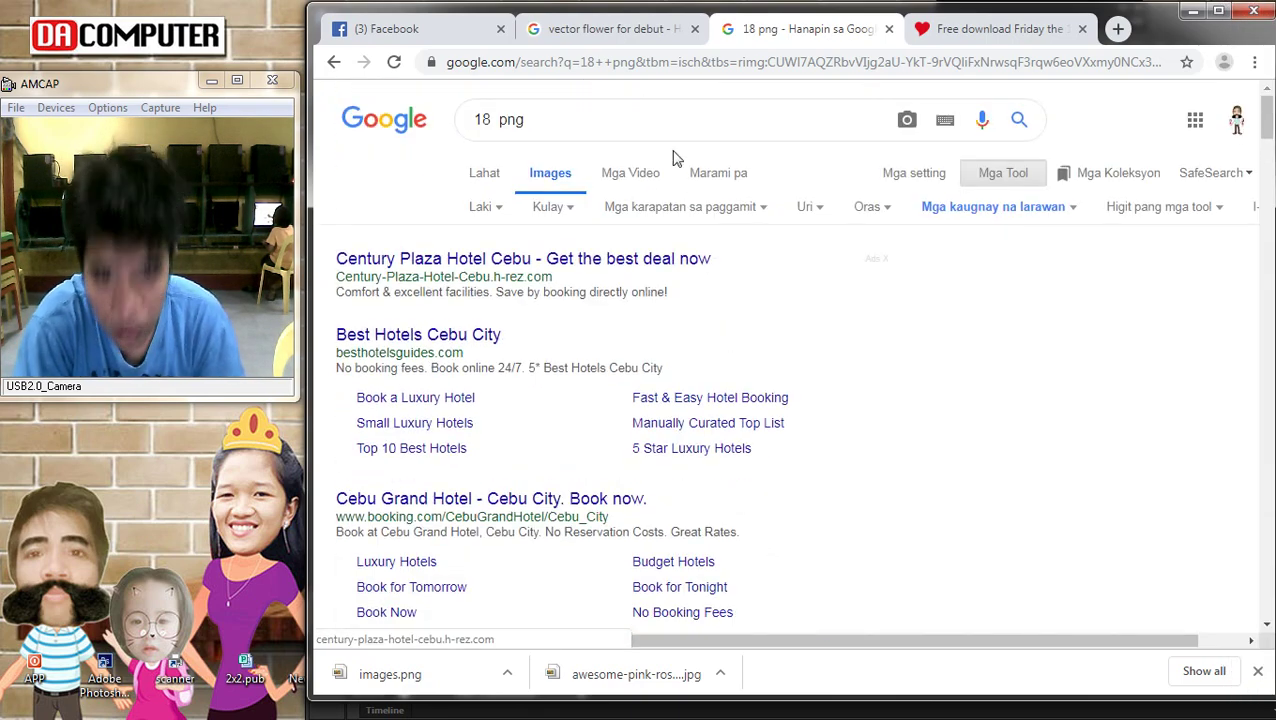
{"action": "left_click", "coordinate": [607, 28]}
{"action": "scroll", "coordinate": [735, 380], "scroll_direction": "down", "scroll_amount": 2}
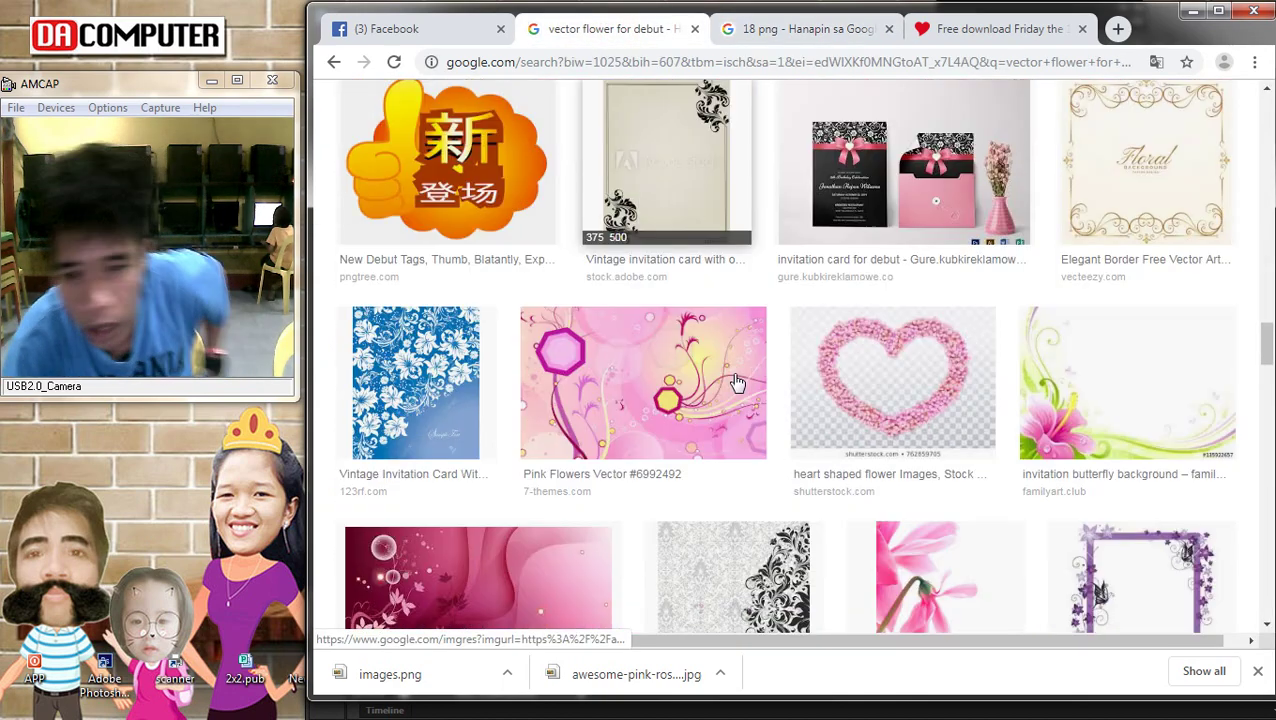
{"action": "scroll", "coordinate": [735, 383], "scroll_direction": "down", "scroll_amount": 1}
{"action": "left_click", "coordinate": [724, 391]}
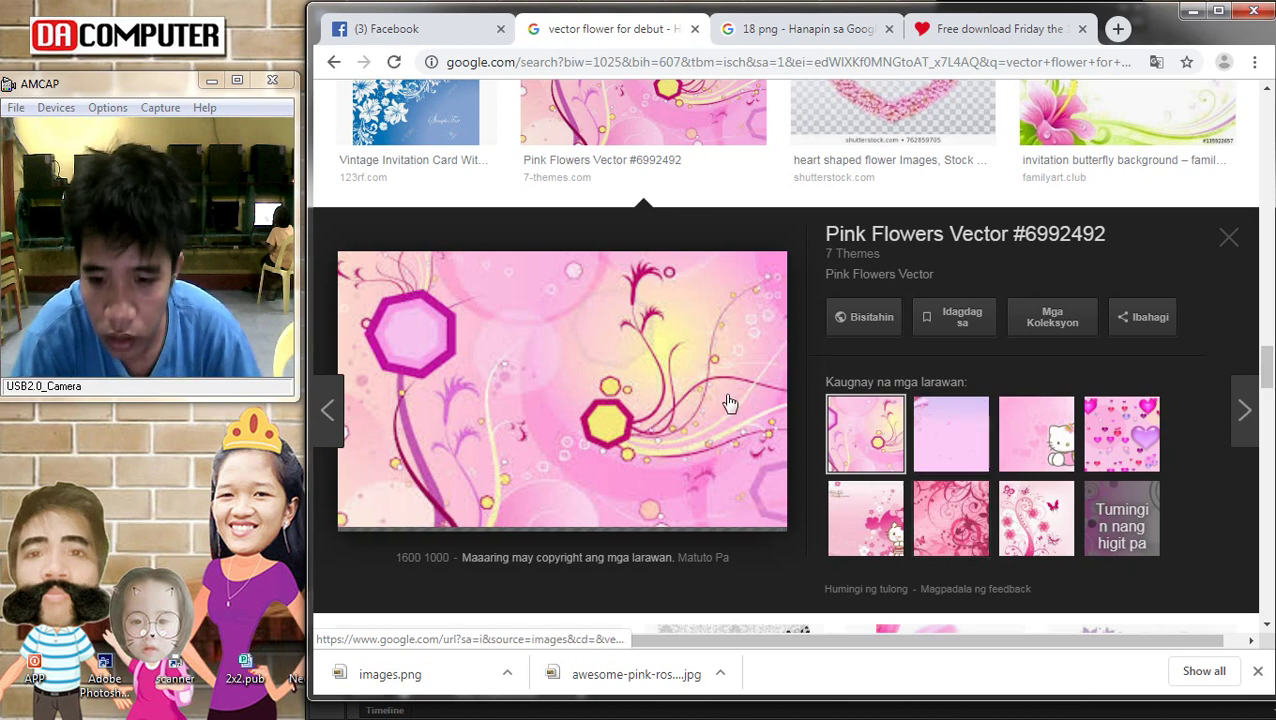
{"action": "right_click", "coordinate": [616, 323]}
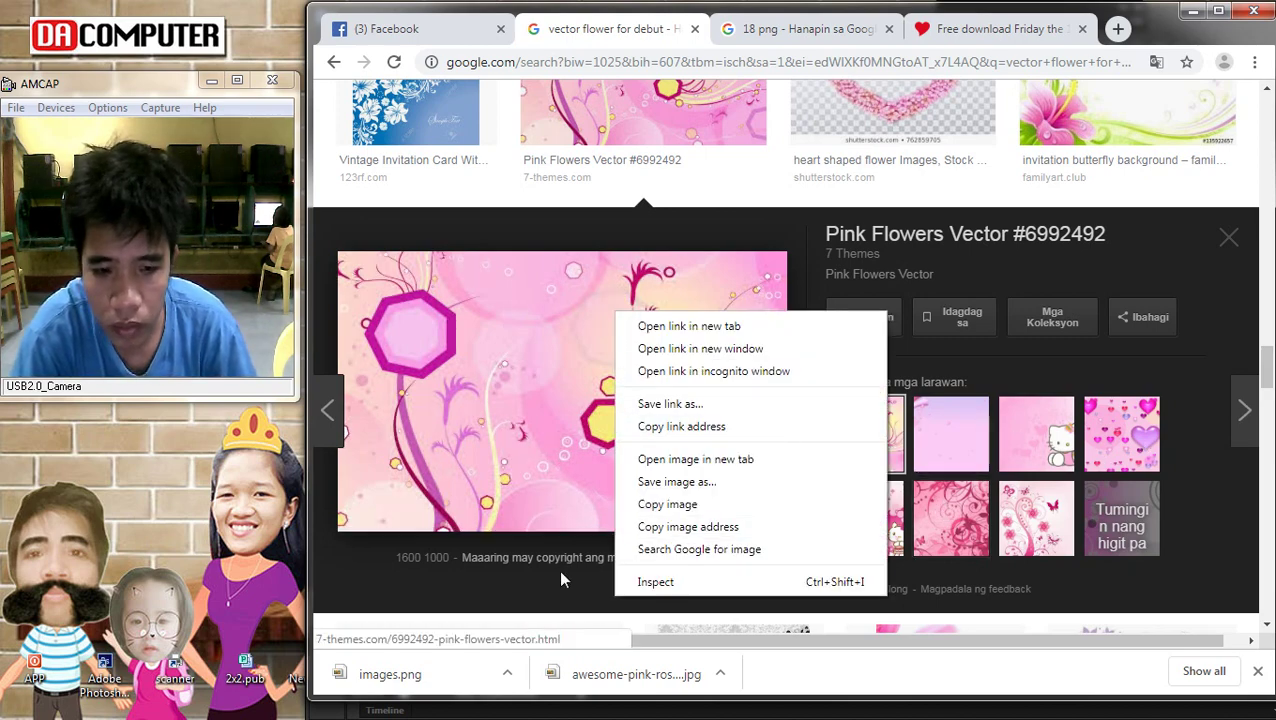
{"action": "right_click", "coordinate": [495, 341]}
{"action": "left_click", "coordinate": [532, 536]}
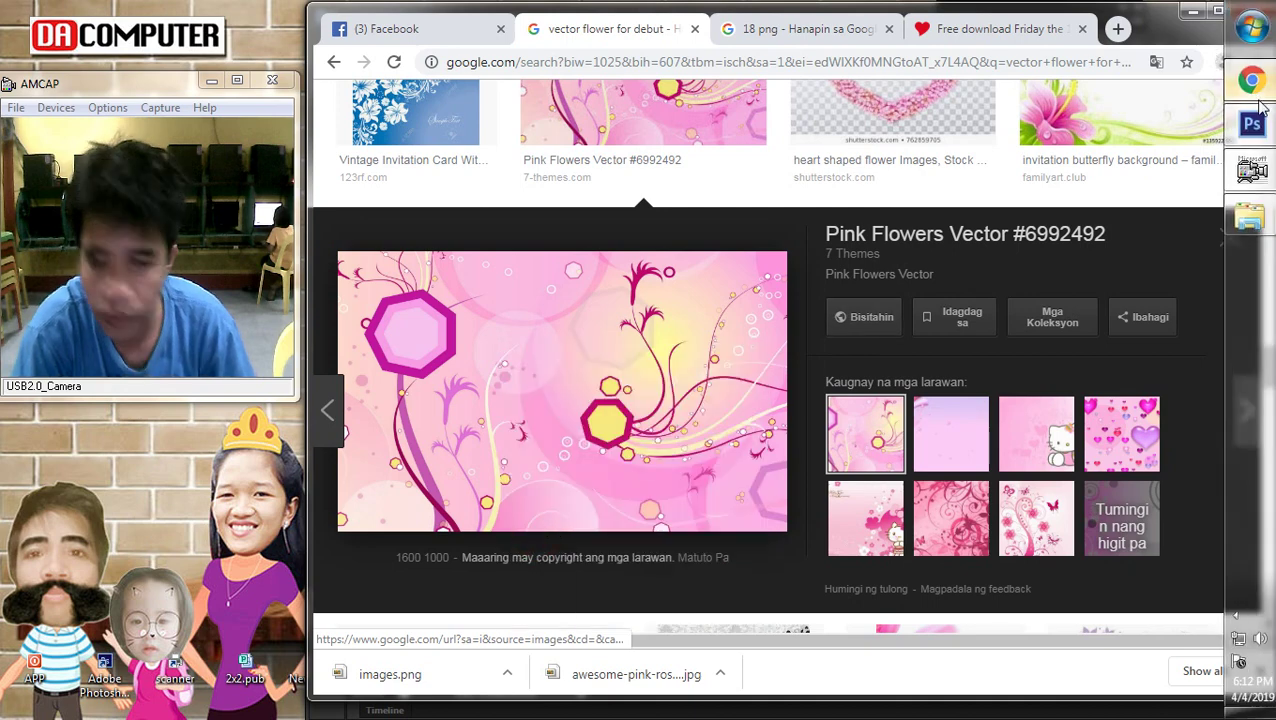
Paste the pink flowers image, enlarge it to 135% and widen it rightward
{"action": "left_click", "coordinate": [1251, 123]}
{"action": "key", "text": "ctrl+v"}
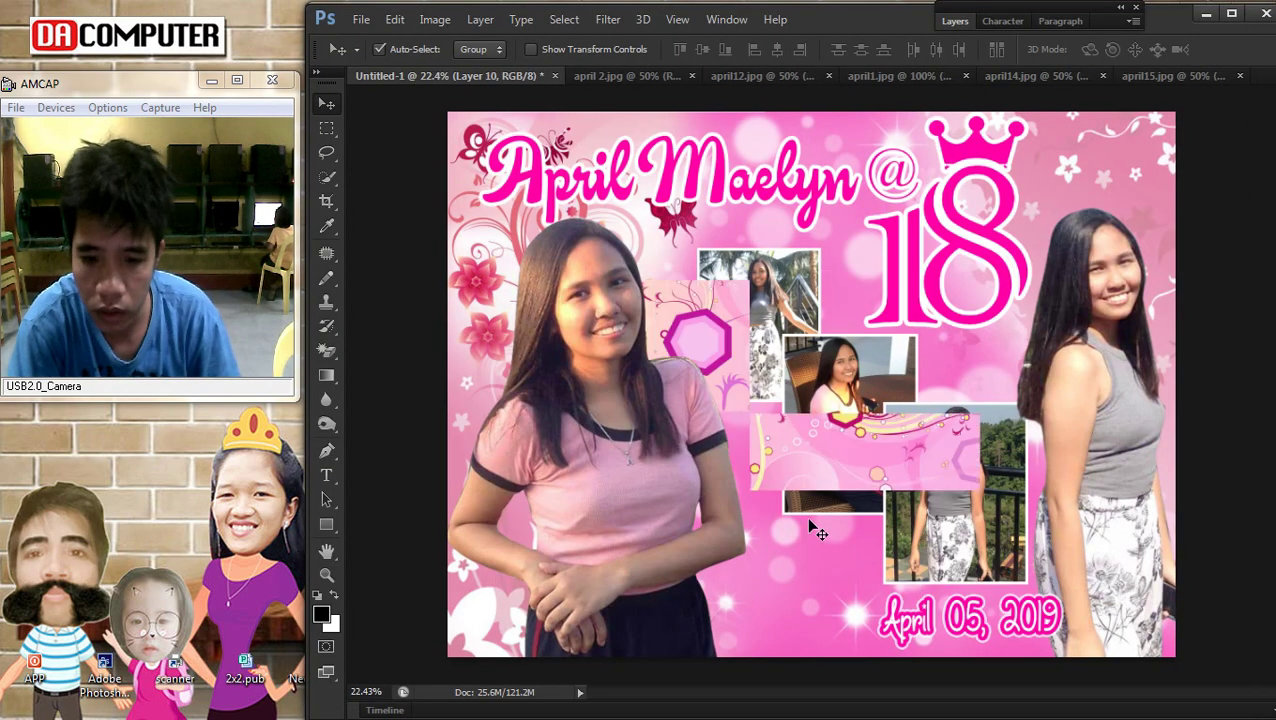
{"action": "left_click_drag", "start_coordinate": [884, 455], "coordinate": [933, 535]}
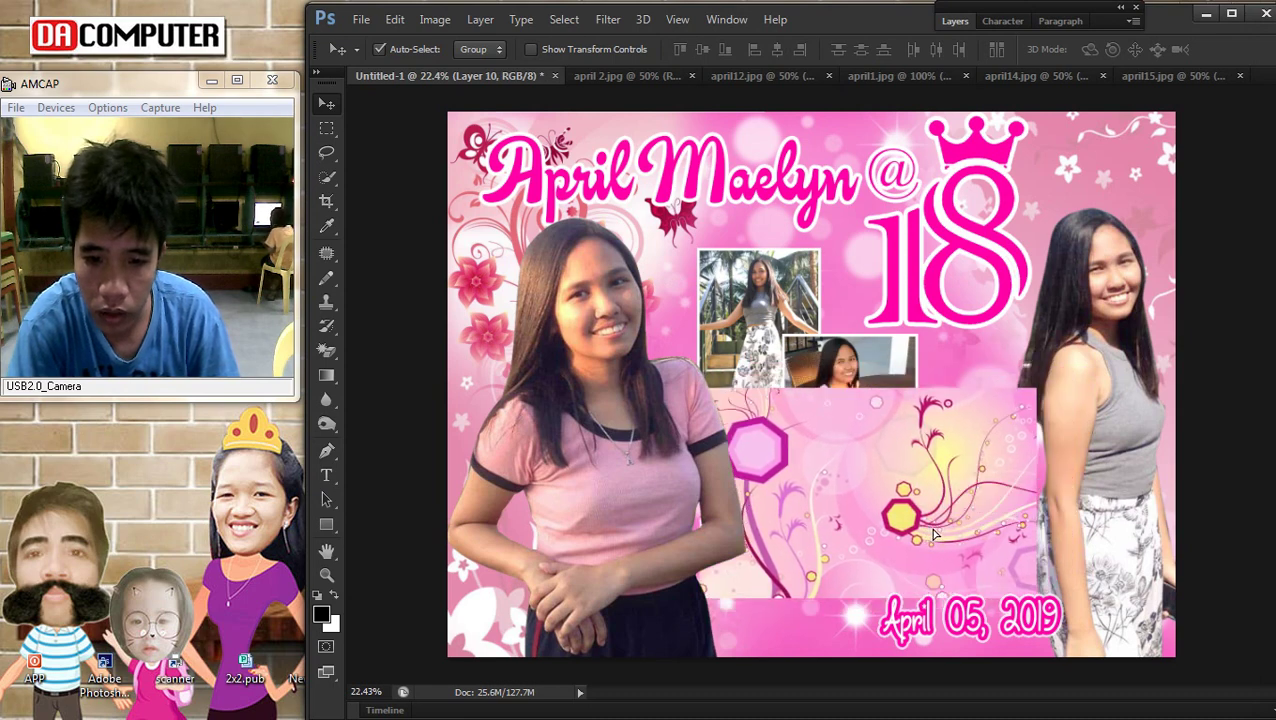
{"action": "key", "text": "ctrl+t"}
{"action": "left_click_drag", "start_coordinate": [1160, 662], "coordinate": [1154, 668]}
{"action": "left_click_drag", "start_coordinate": [1153, 531], "coordinate": [1192, 531]}
{"action": "key", "text": "Return"}
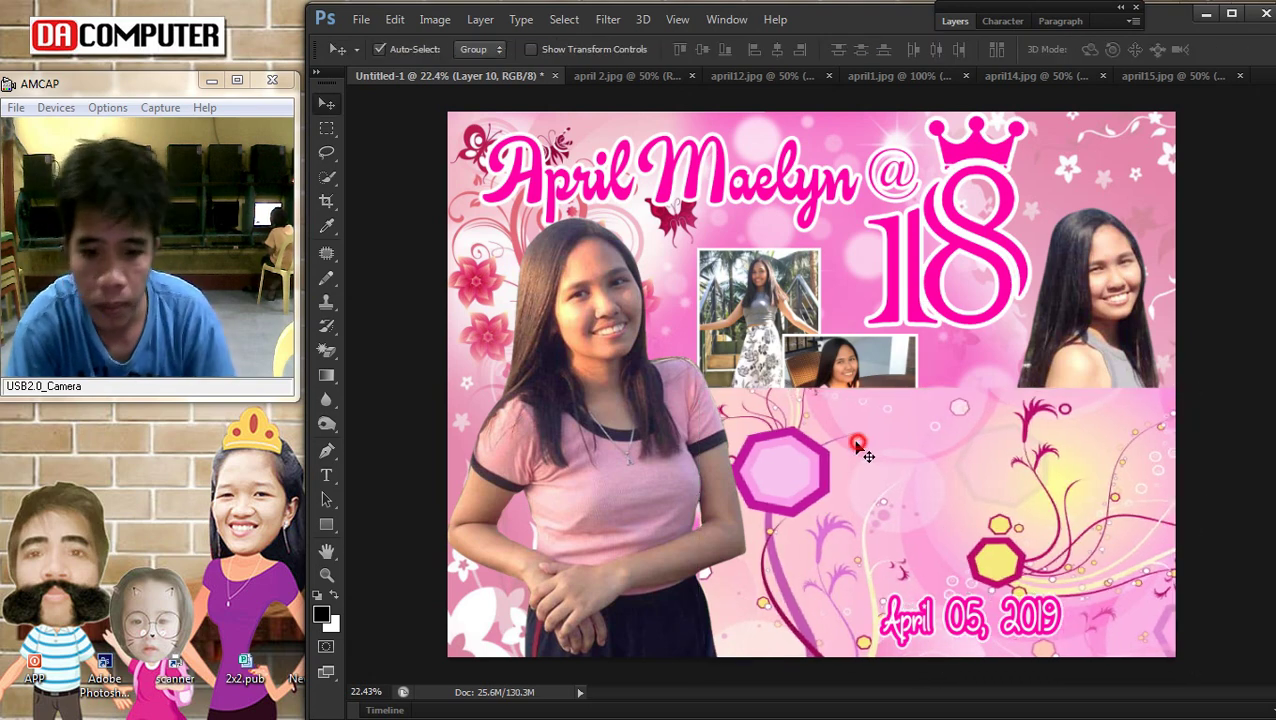
Bring the hexagon panel layer in front of all other layers
{"action": "left_click", "coordinate": [858, 450]}
{"action": "left_click", "coordinate": [480, 19]}
{"action": "mouse_move", "coordinate": [555, 437]}
{"action": "left_click", "coordinate": [730, 438]}
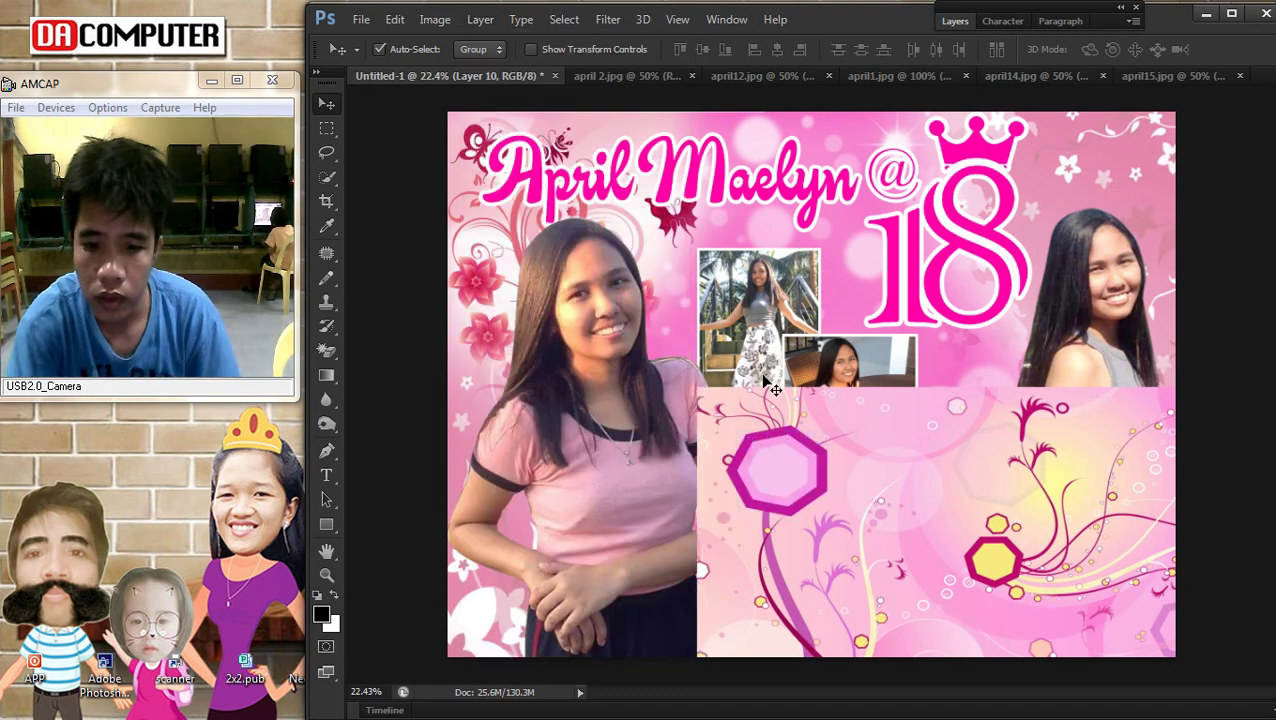
Send the hexagon panel behind all other layers
{"action": "left_click", "coordinate": [480, 19]}
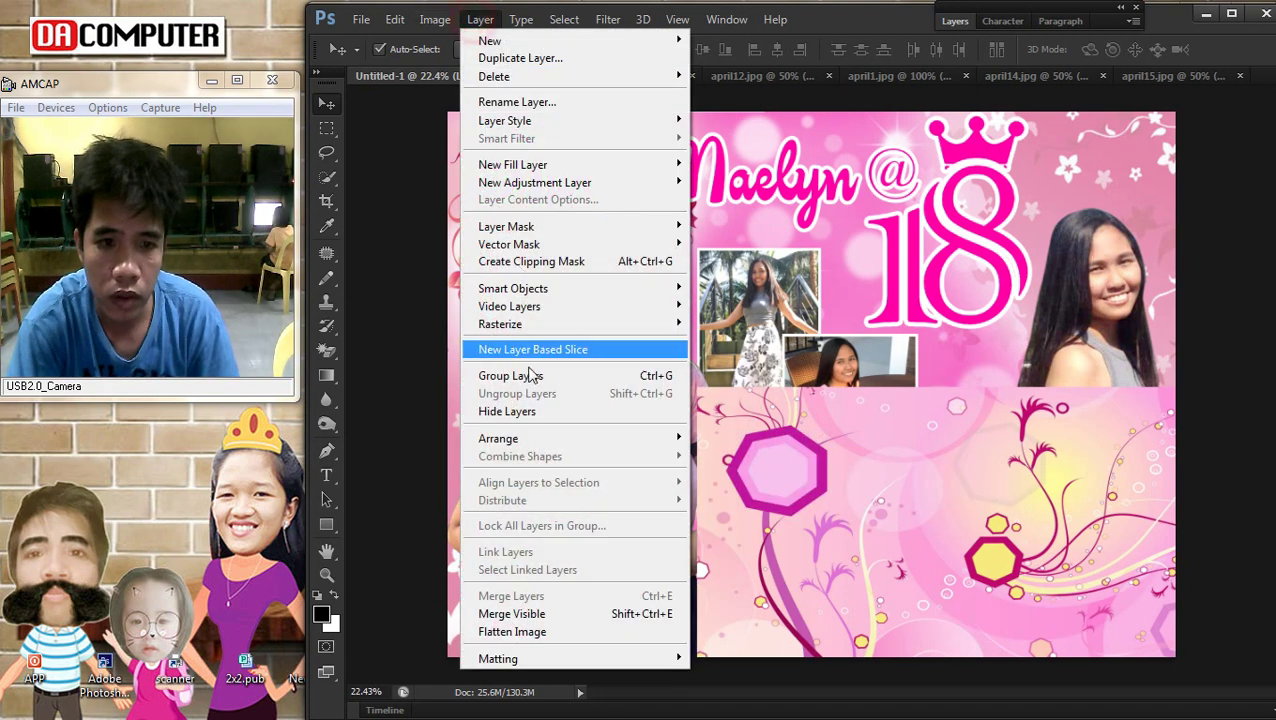
{"action": "mouse_move", "coordinate": [555, 437]}
{"action": "left_click", "coordinate": [735, 492]}
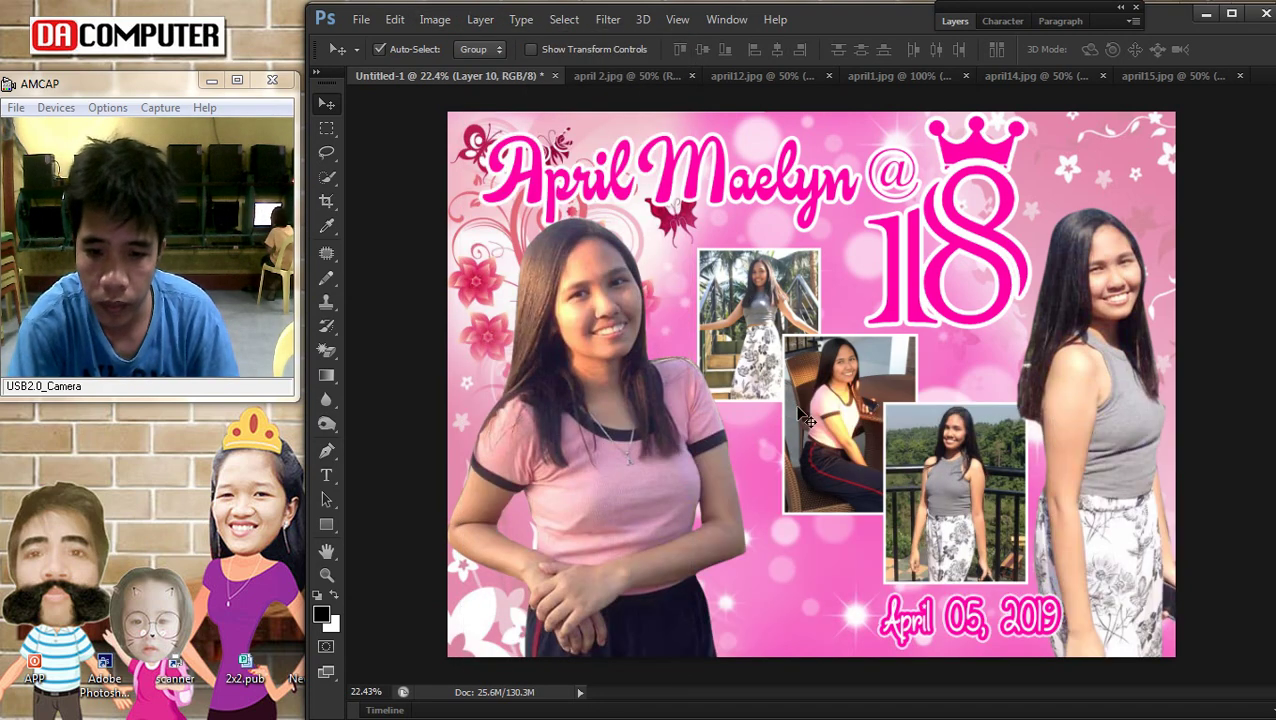
Erase Layer 4's pink area below the photos and over the girl's hands
{"action": "left_click", "coordinate": [776, 605]}
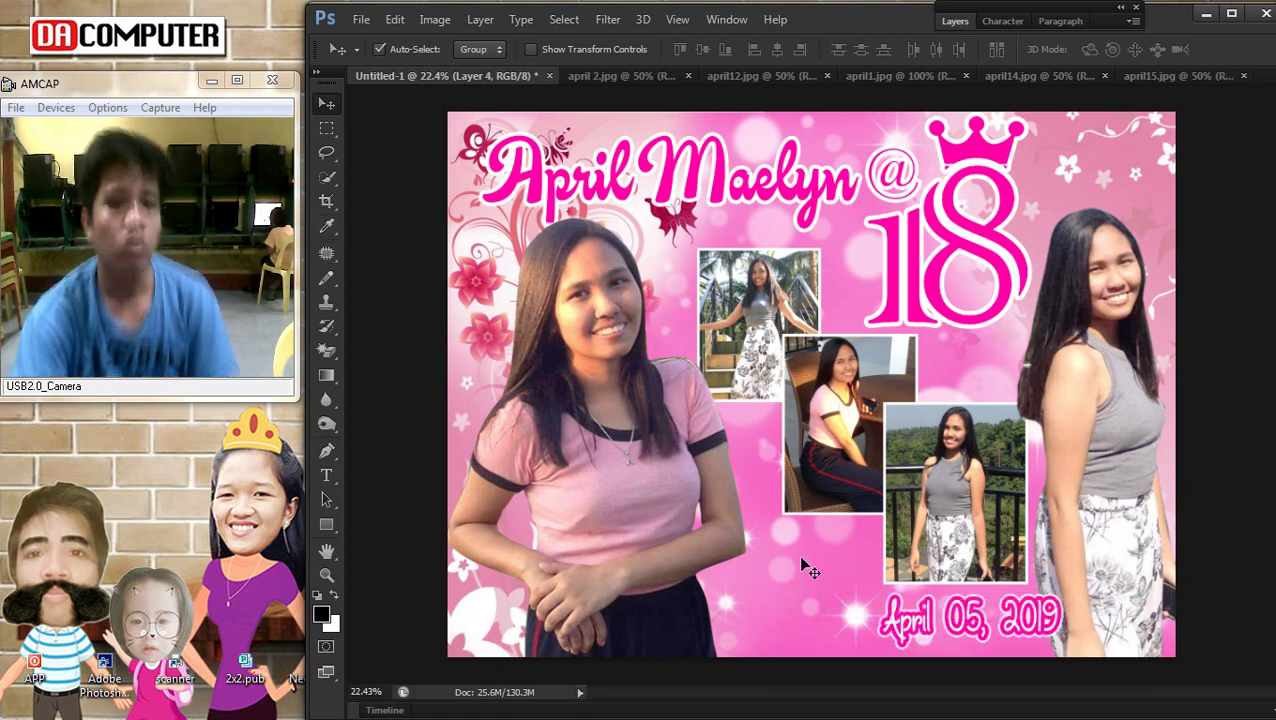
{"action": "right_click", "coordinate": [836, 580]}
{"action": "left_click", "coordinate": [856, 582]}
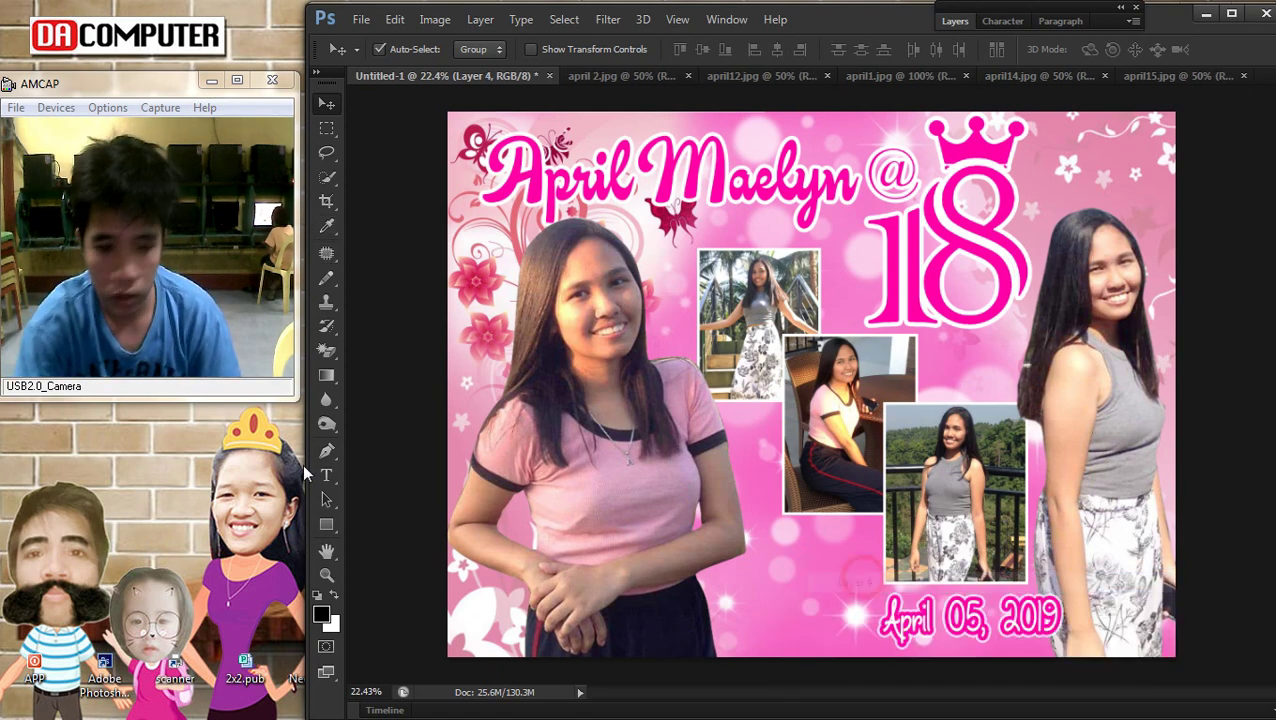
{"action": "left_click_drag", "start_coordinate": [326, 349], "coordinate": [381, 357]}
{"action": "mouse_move", "coordinate": [732, 547]}
{"action": "left_mouse_down"}
{"action": "mouse_move", "coordinate": [740, 470]}
{"action": "mouse_move", "coordinate": [770, 520]}
{"action": "mouse_move", "coordinate": [797, 628]}
{"action": "mouse_move", "coordinate": [850, 608]}
{"action": "left_mouse_up"}
{"action": "mouse_move", "coordinate": [690, 612]}
{"action": "left_mouse_down"}
{"action": "mouse_move", "coordinate": [808, 476]}
{"action": "mouse_move", "coordinate": [858, 602]}
{"action": "mouse_move", "coordinate": [842, 653]}
{"action": "mouse_move", "coordinate": [547, 597]}
{"action": "left_mouse_up"}
Send Layer 9 behind the other layers
{"action": "left_click", "coordinate": [327, 104]}
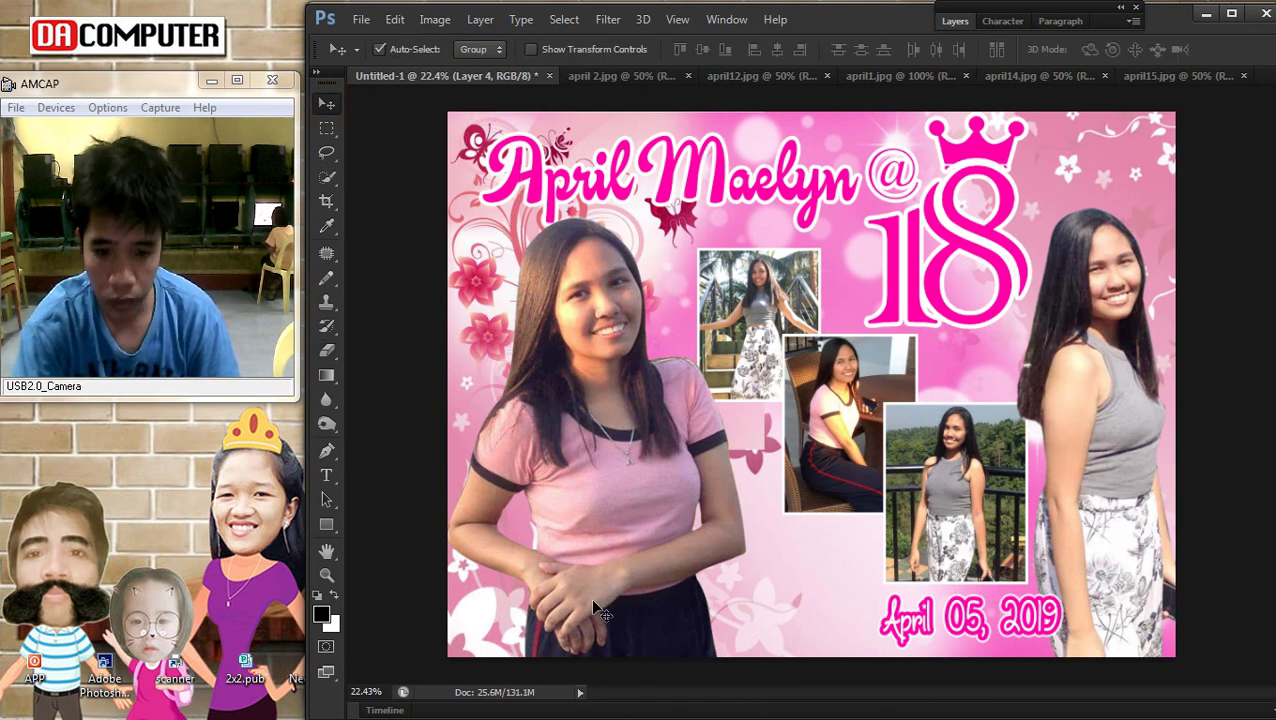
{"action": "right_click", "coordinate": [462, 628]}
{"action": "left_click", "coordinate": [500, 639]}
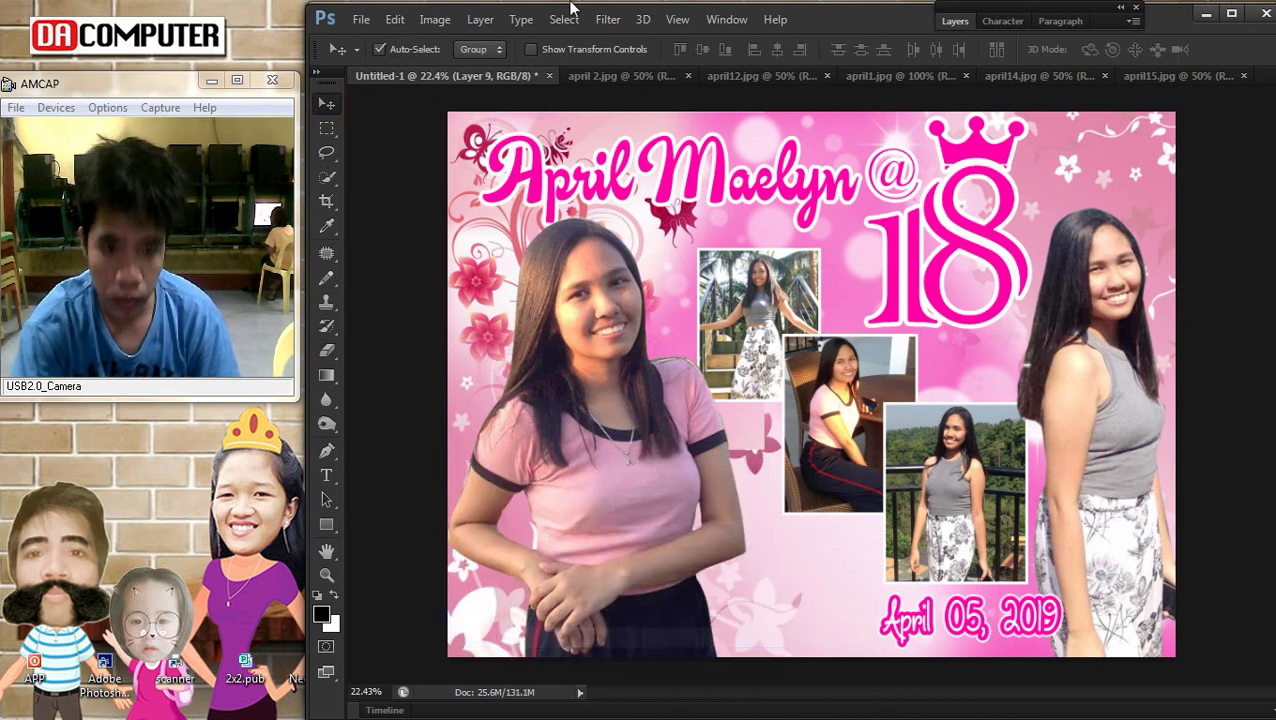
{"action": "left_click", "coordinate": [479, 19]}
{"action": "mouse_move", "coordinate": [497, 440]}
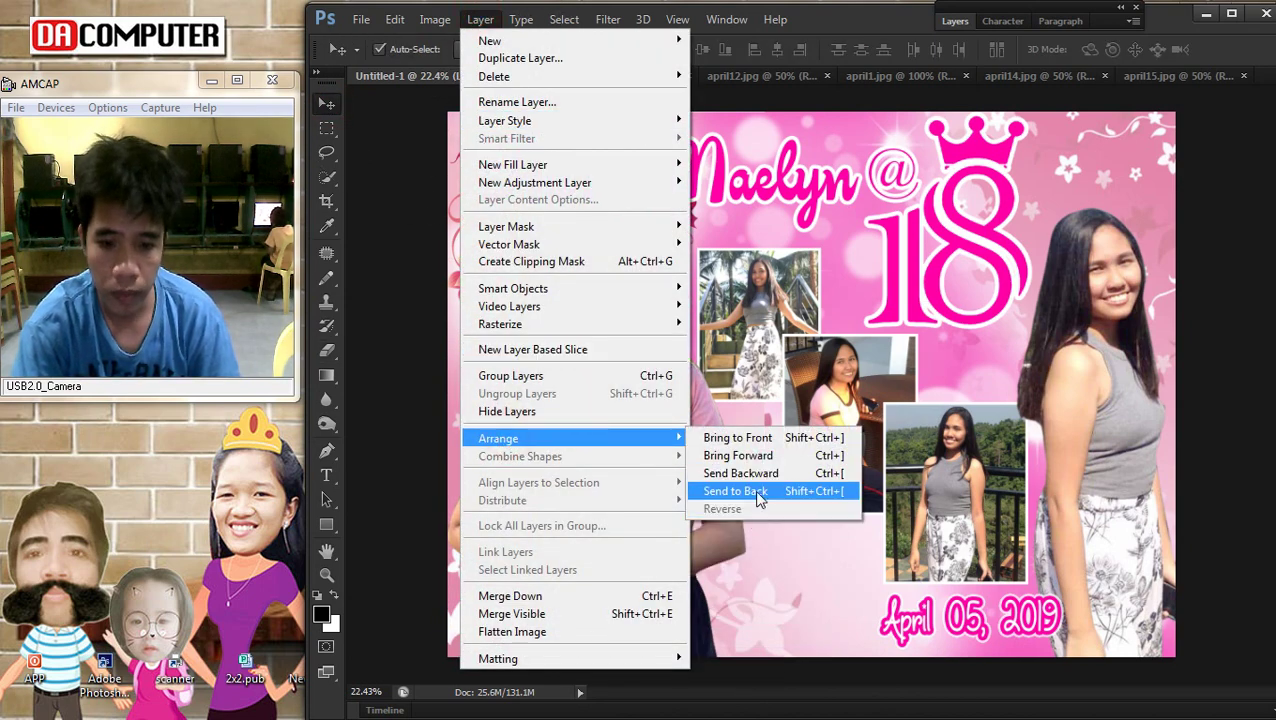
{"action": "left_click", "coordinate": [735, 491]}
Erase further overlapping parts of Layer 4 and Layer 8
{"action": "scroll", "coordinate": [770, 470], "scroll_direction": "up", "scroll_amount": 1}
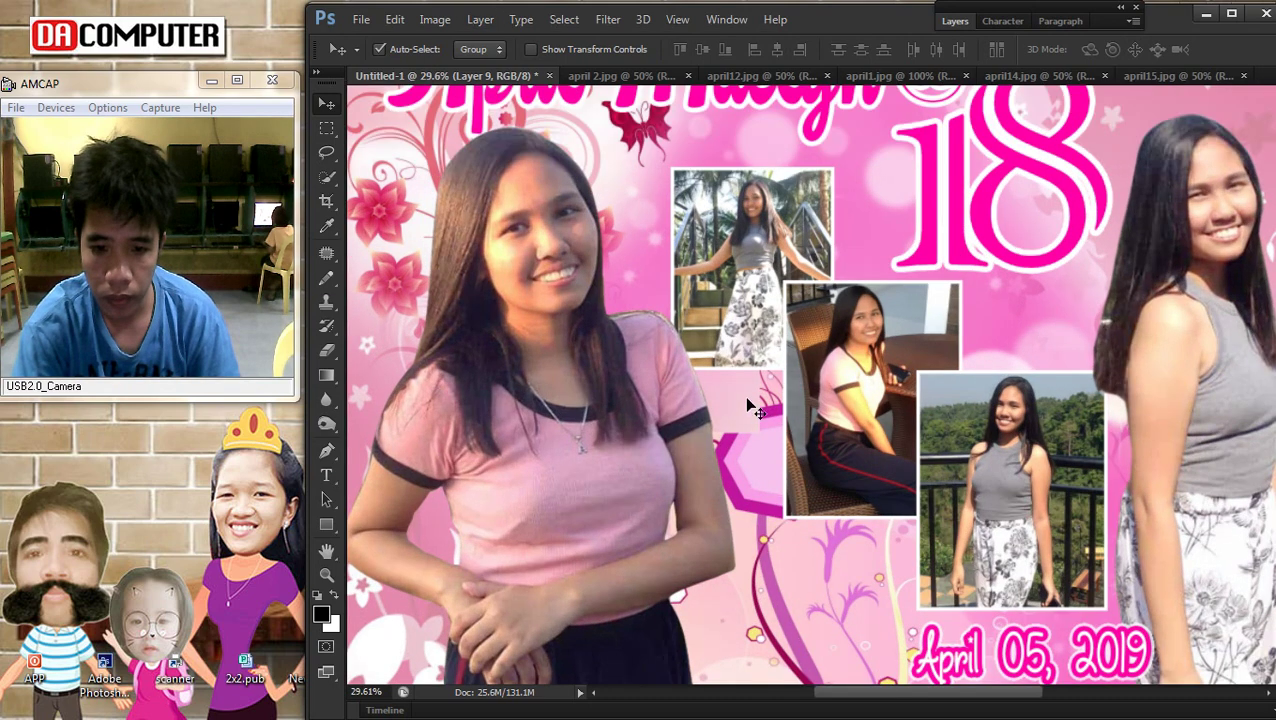
{"action": "right_click", "coordinate": [735, 395]}
{"action": "left_click", "coordinate": [780, 400]}
{"action": "left_click", "coordinate": [326, 350]}
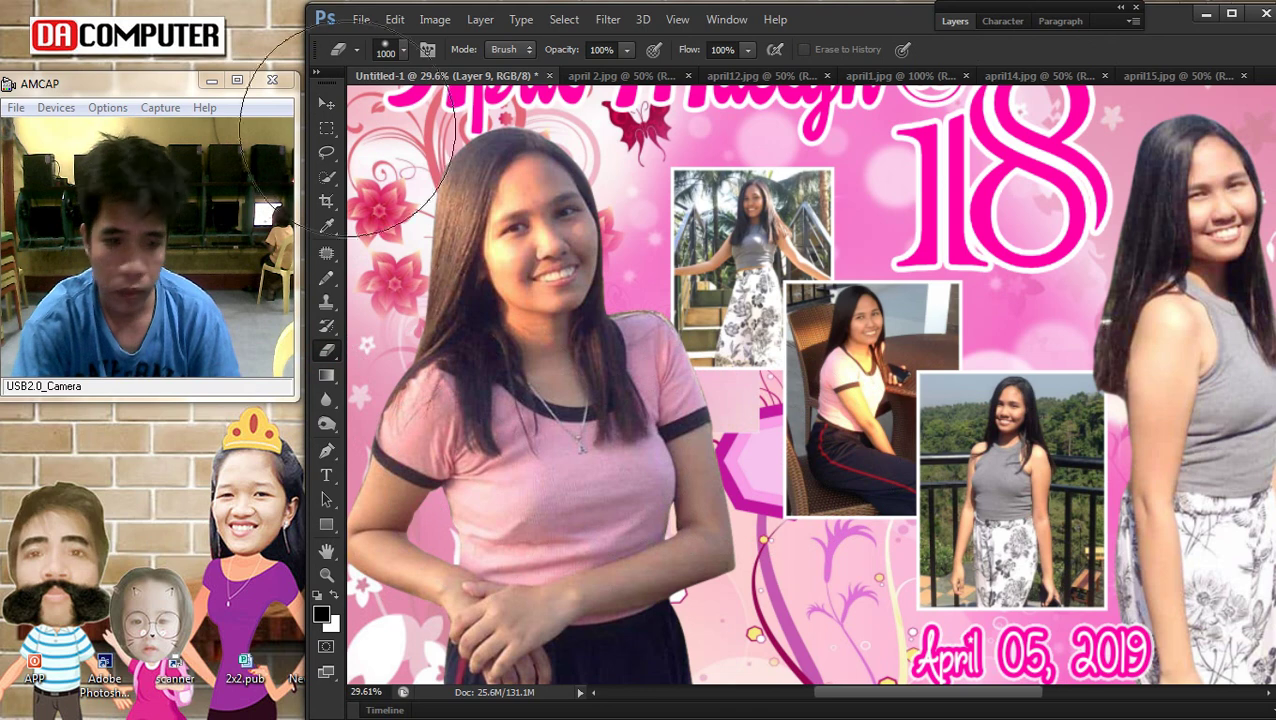
{"action": "left_click", "coordinate": [327, 104]}
{"action": "right_click", "coordinate": [392, 166]}
{"action": "left_click", "coordinate": [421, 202]}
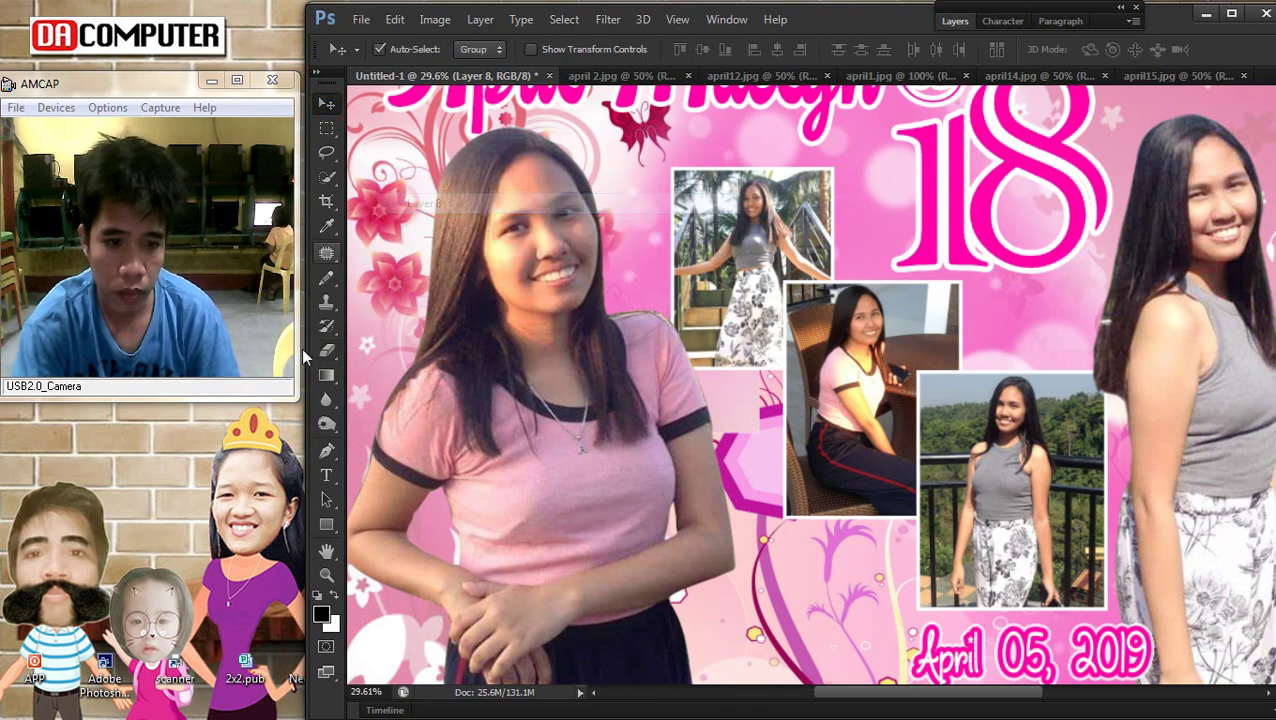
{"action": "left_click", "coordinate": [326, 350]}
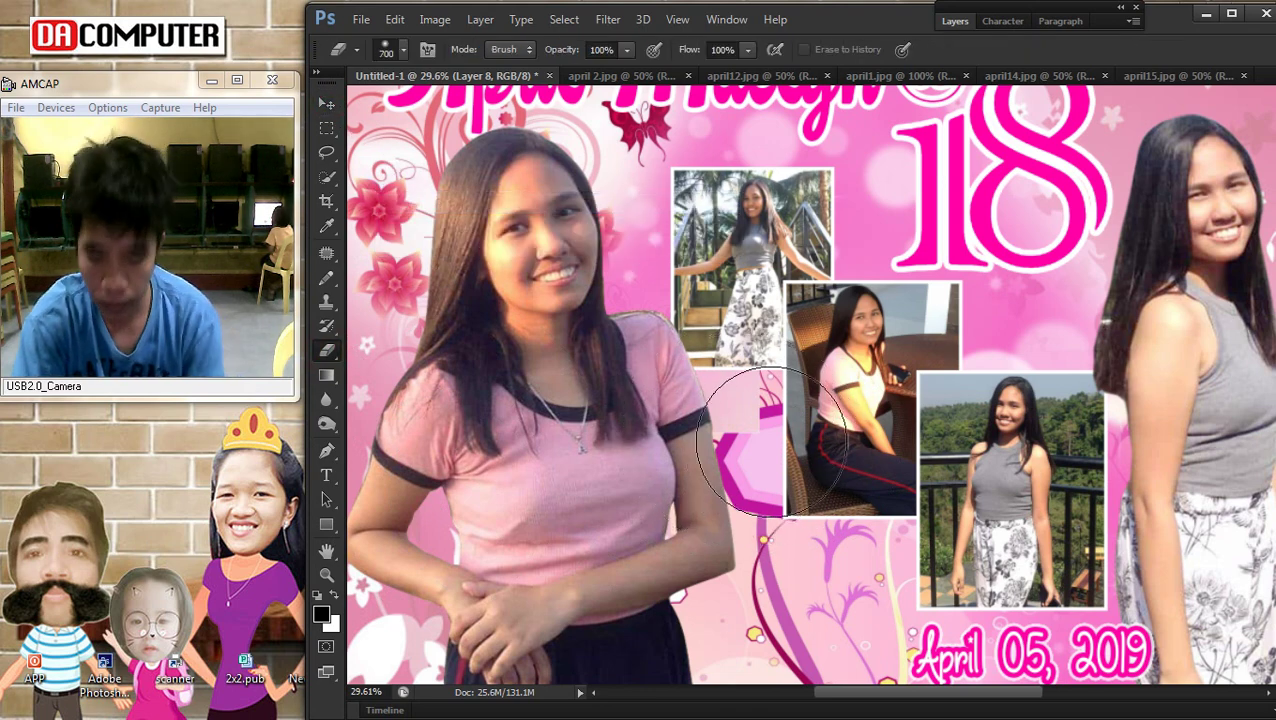
{"action": "scroll", "coordinate": [816, 566], "scroll_direction": "down", "scroll_amount": 5}
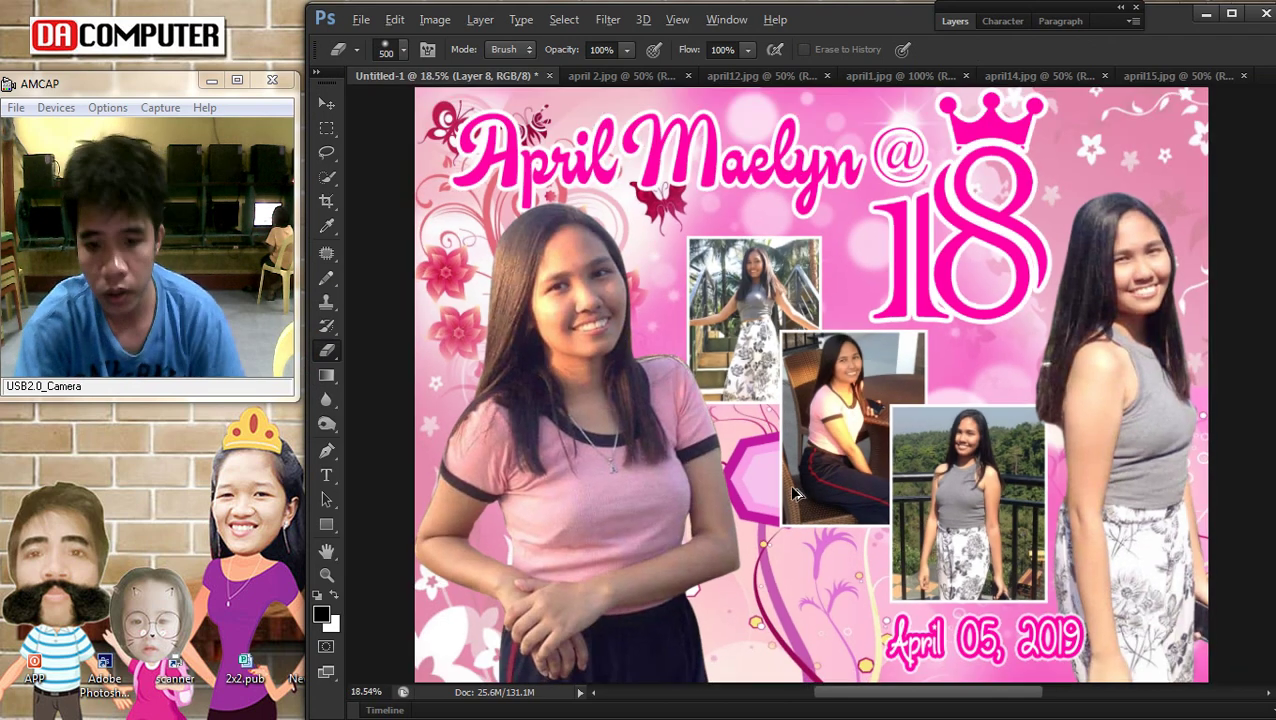
{"action": "left_click", "coordinate": [327, 104]}
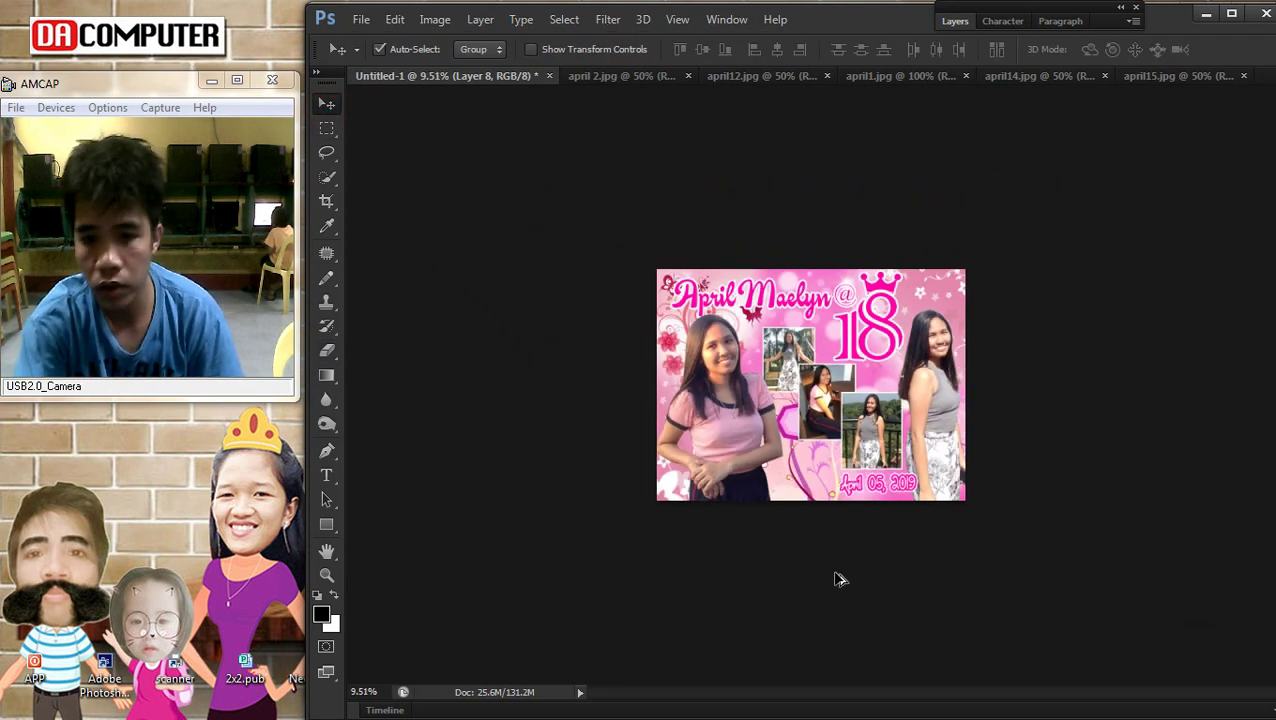
Shrink the hexagon panel to about 89% and narrow it to about 74% width
{"action": "scroll", "coordinate": [790, 505], "scroll_direction": "up", "scroll_amount": 2}
{"action": "left_click_drag", "start_coordinate": [797, 565], "coordinate": [787, 568]}
{"action": "scroll", "coordinate": [843, 578], "scroll_direction": "down", "scroll_amount": 2}
{"action": "key", "text": "ctrl+t"}
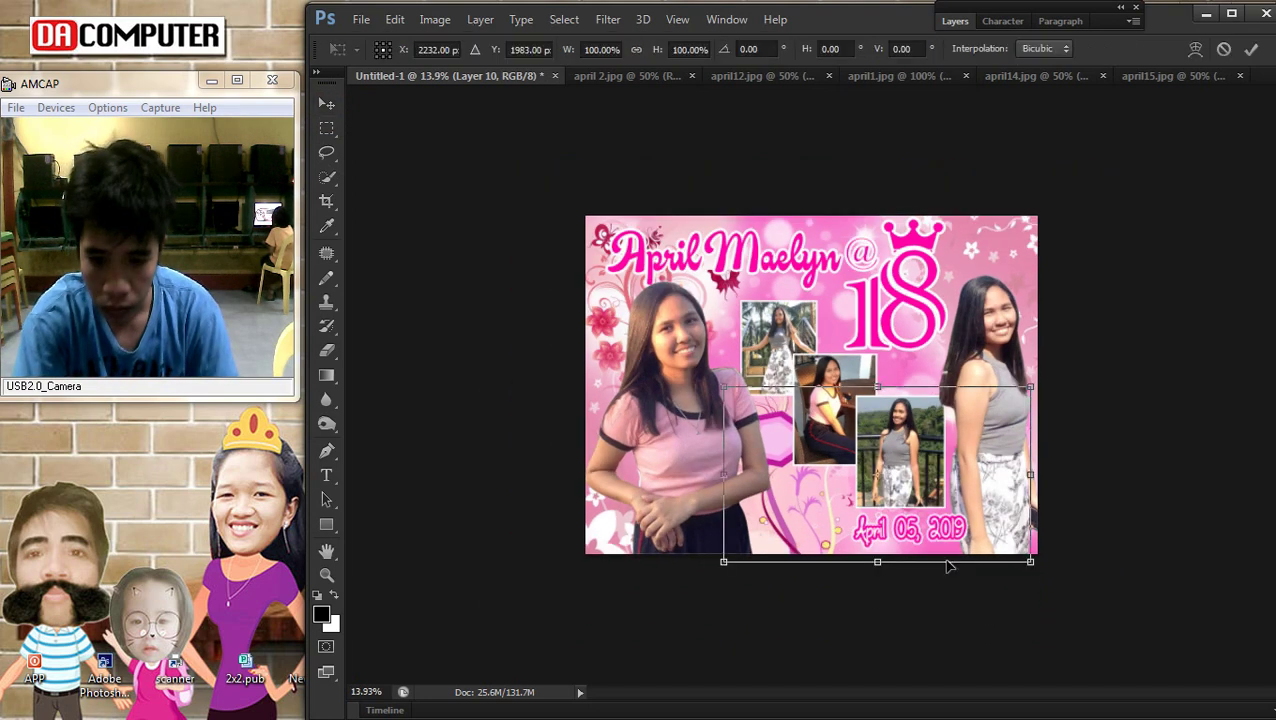
{"action": "left_click_drag", "start_coordinate": [1030, 562], "coordinate": [995, 562]}
{"action": "left_click_drag", "start_coordinate": [828, 518], "coordinate": [841, 520]}
{"action": "left_click_drag", "start_coordinate": [1016, 477], "coordinate": [944, 481]}
{"action": "key", "text": "Return"}
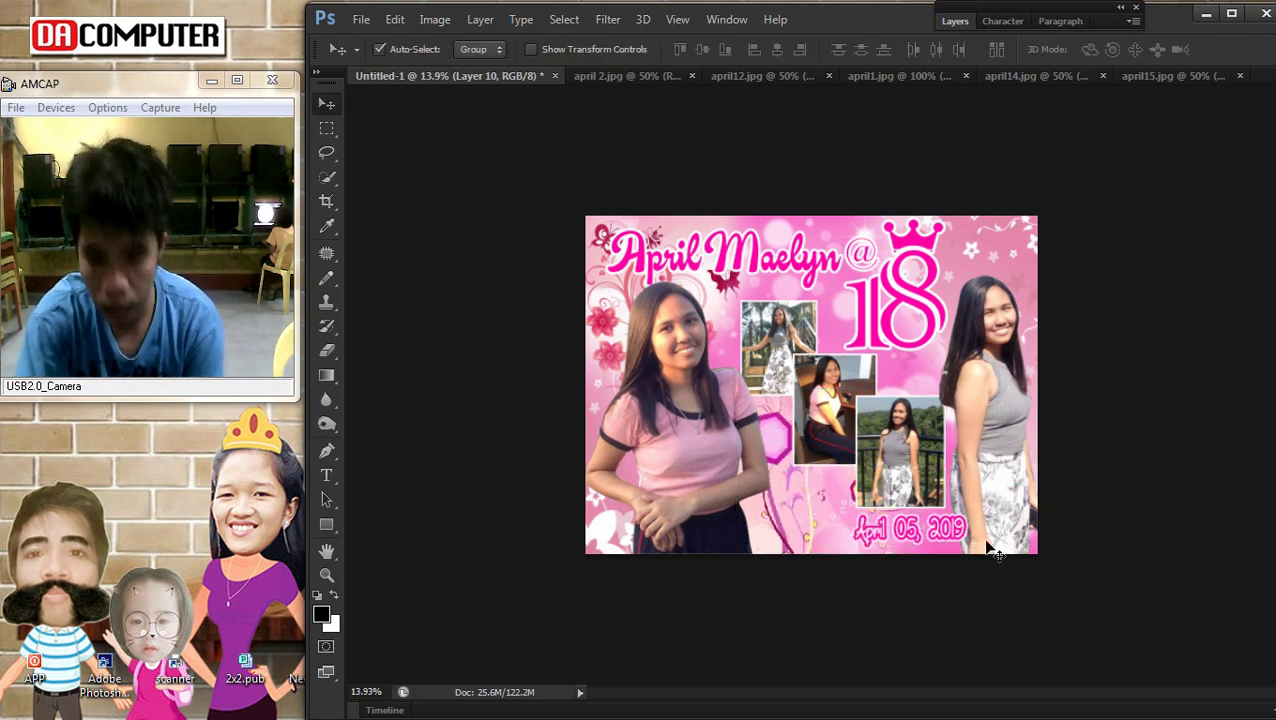
Move the tall top photo up-left and bring the railing photo, Layer 7, to front
{"action": "scroll", "coordinate": [940, 527], "scroll_direction": "up", "scroll_amount": 3}
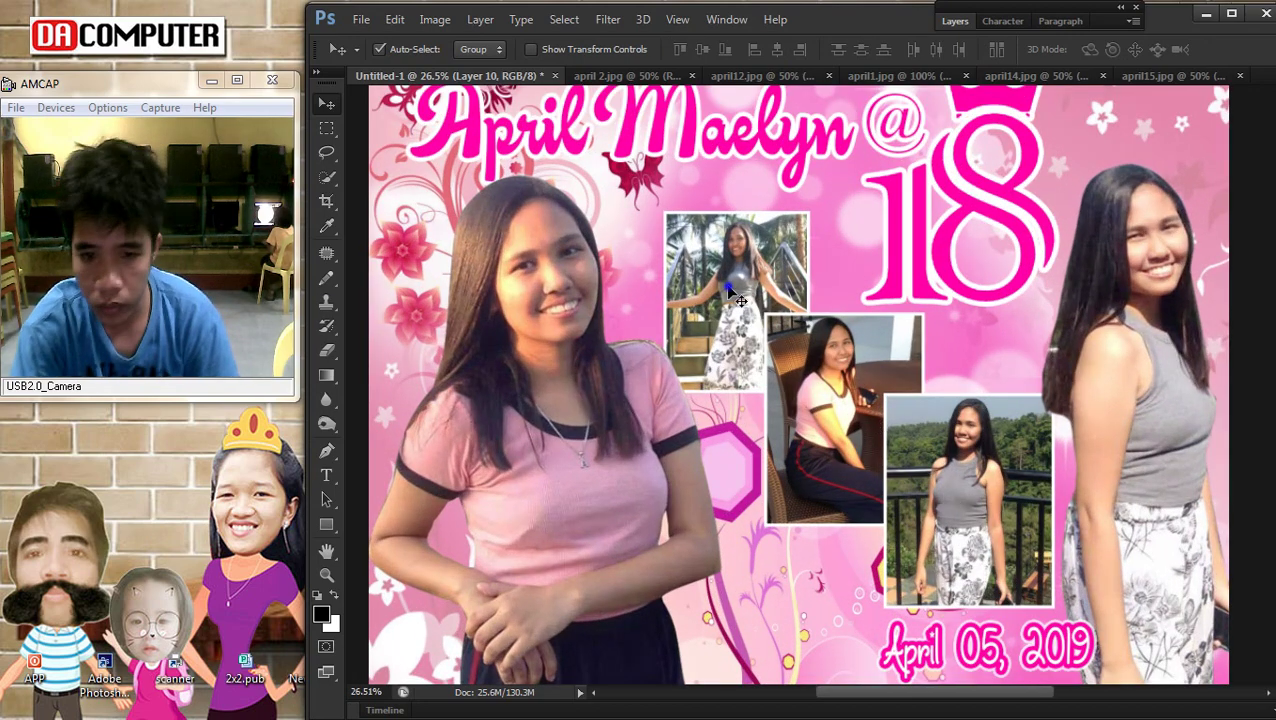
{"action": "left_click_drag", "start_coordinate": [733, 296], "coordinate": [717, 292]}
{"action": "right_click", "coordinate": [774, 356]}
{"action": "left_click", "coordinate": [790, 370]}
{"action": "right_click", "coordinate": [985, 455]}
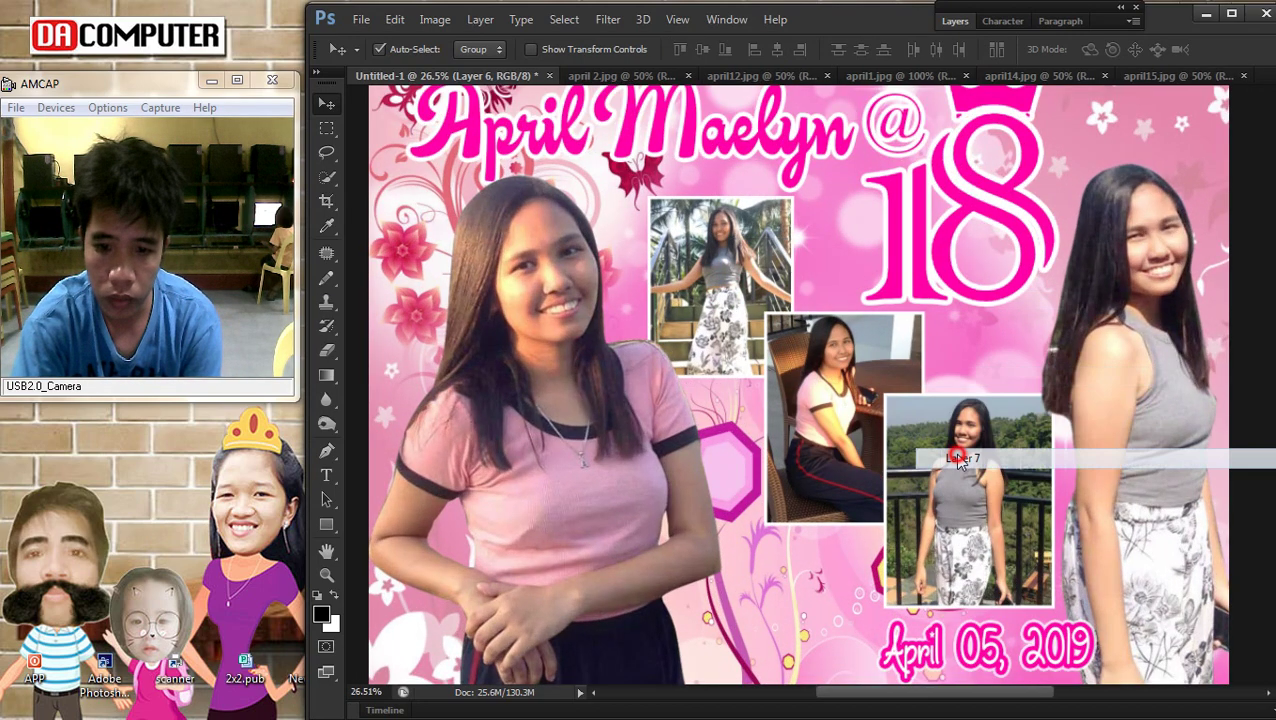
{"action": "left_click", "coordinate": [987, 472]}
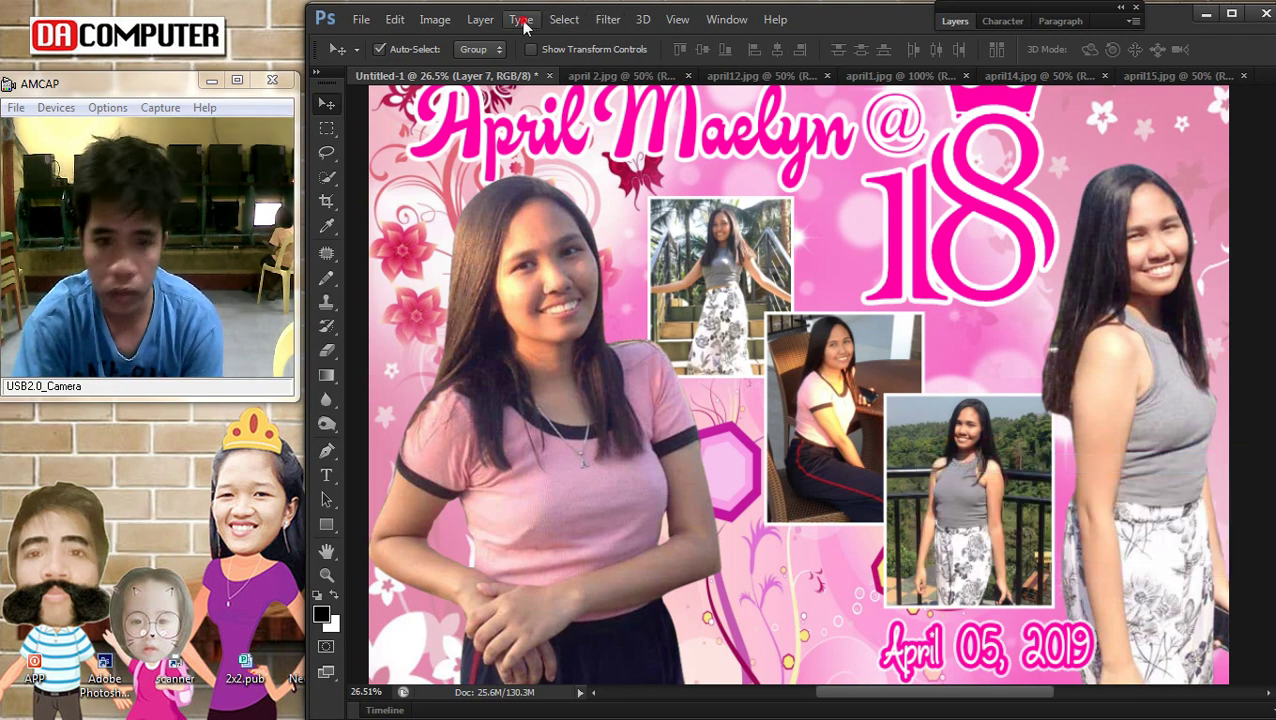
{"action": "left_click", "coordinate": [480, 19]}
{"action": "mouse_move", "coordinate": [530, 446]}
{"action": "left_click", "coordinate": [775, 437]}
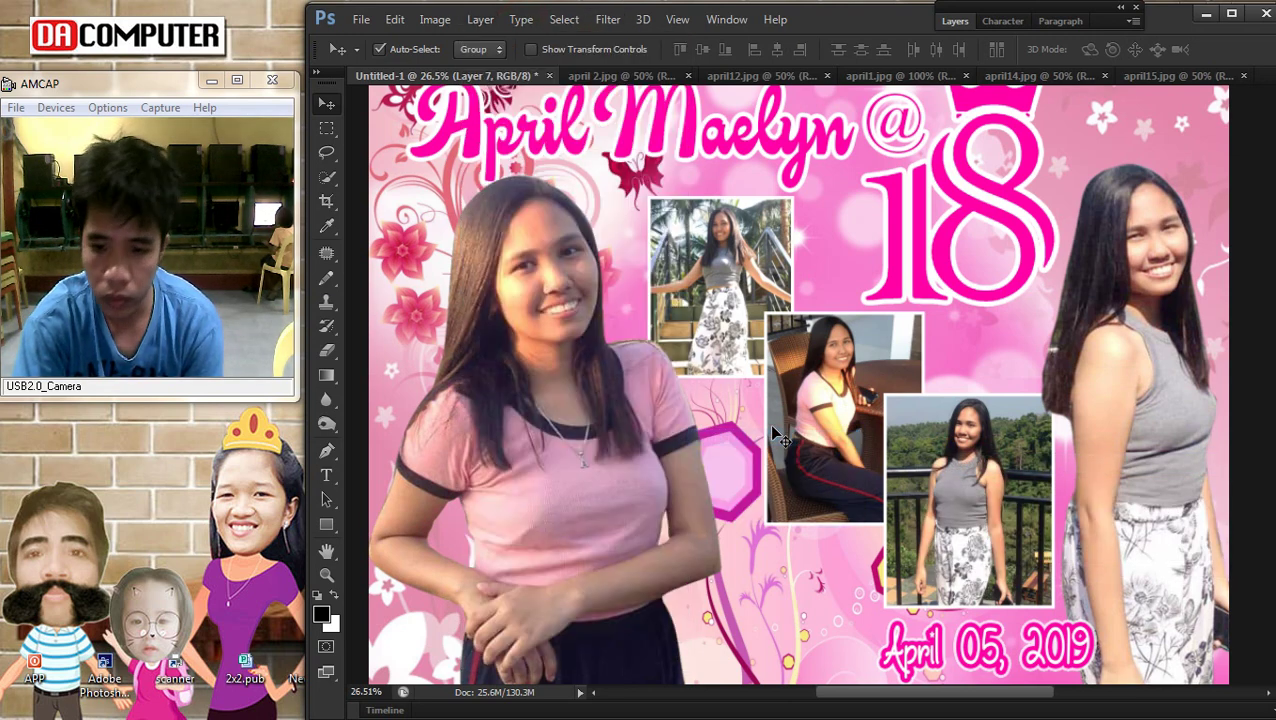
Nudge the sitting-girl photo (Layer 6) and the railing photo upward
{"action": "scroll", "coordinate": [812, 426], "scroll_direction": "down", "scroll_amount": 2}
{"action": "scroll", "coordinate": [805, 400], "scroll_direction": "up", "scroll_amount": 1}
{"action": "right_click", "coordinate": [797, 366]}
{"action": "left_click", "coordinate": [818, 380]}
{"action": "left_click_drag", "start_coordinate": [818, 386], "coordinate": [812, 364]}
{"action": "right_click", "coordinate": [963, 436]}
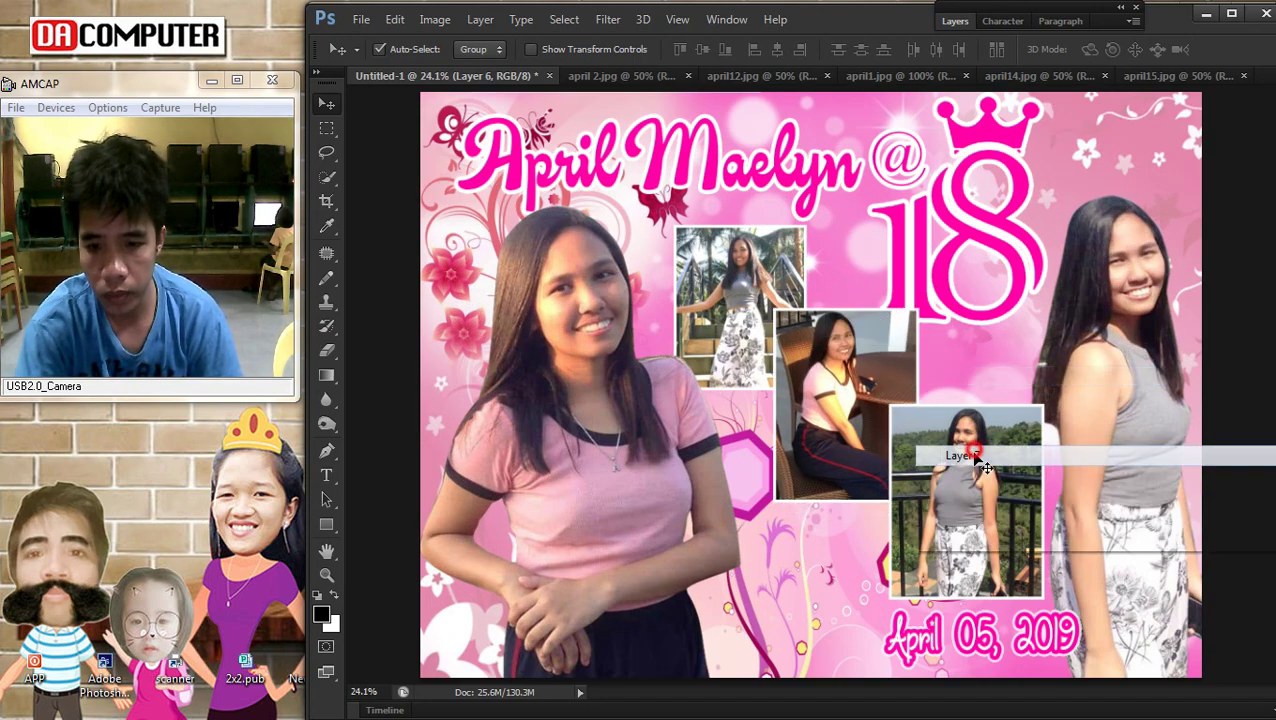
{"action": "left_click", "coordinate": [963, 440]}
{"action": "left_click_drag", "start_coordinate": [975, 527], "coordinate": [965, 437]}
Enlarge the 'April 05, 2019' date to about 106% and nudge it into place
{"action": "scroll", "coordinate": [968, 440], "scroll_direction": "down", "scroll_amount": 1}
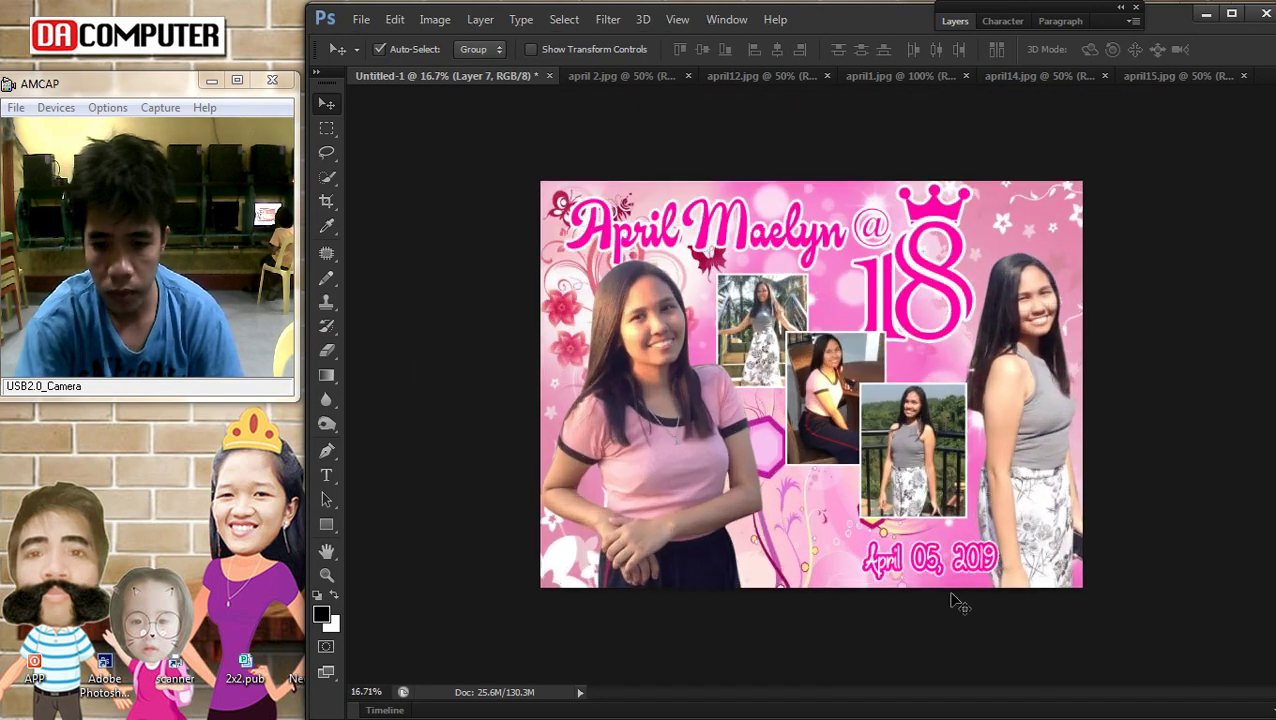
{"action": "right_click", "coordinate": [880, 557]}
{"action": "left_click", "coordinate": [890, 560]}
{"action": "right_click", "coordinate": [882, 560]}
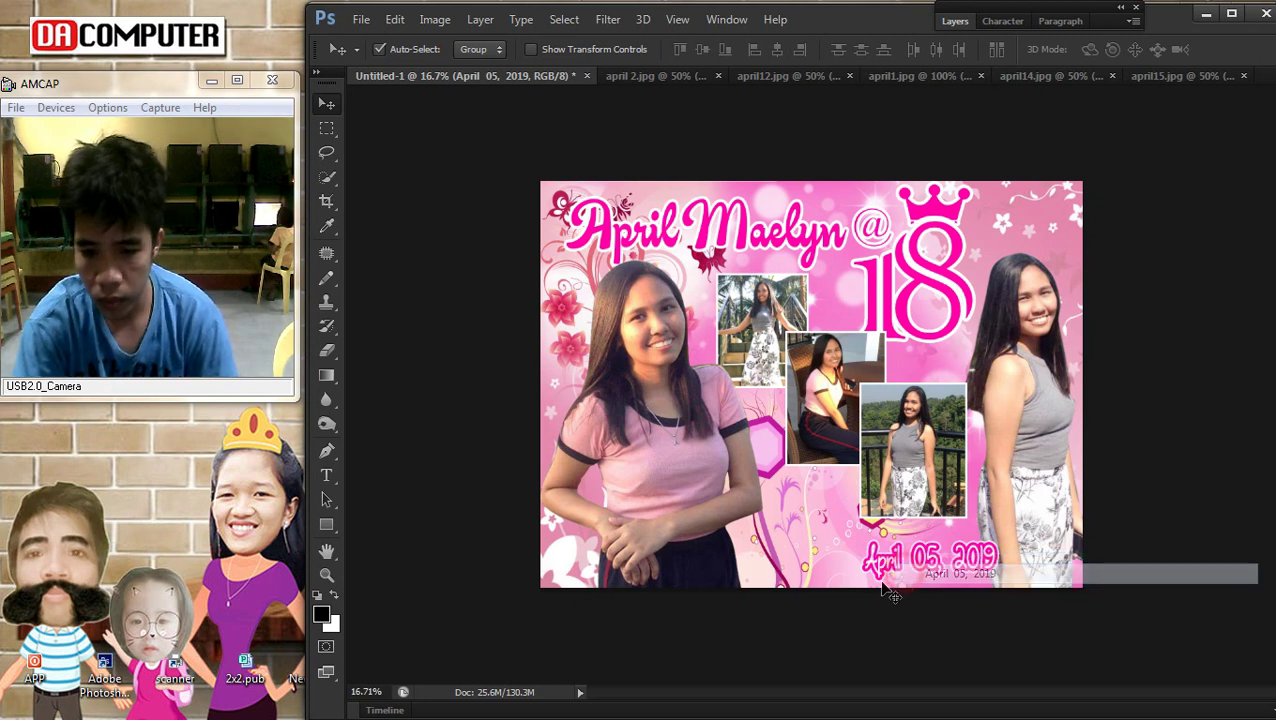
{"action": "left_click", "coordinate": [892, 572]}
{"action": "key", "text": "ctrl+t"}
{"action": "left_click_drag", "start_coordinate": [866, 582], "coordinate": [854, 584]}
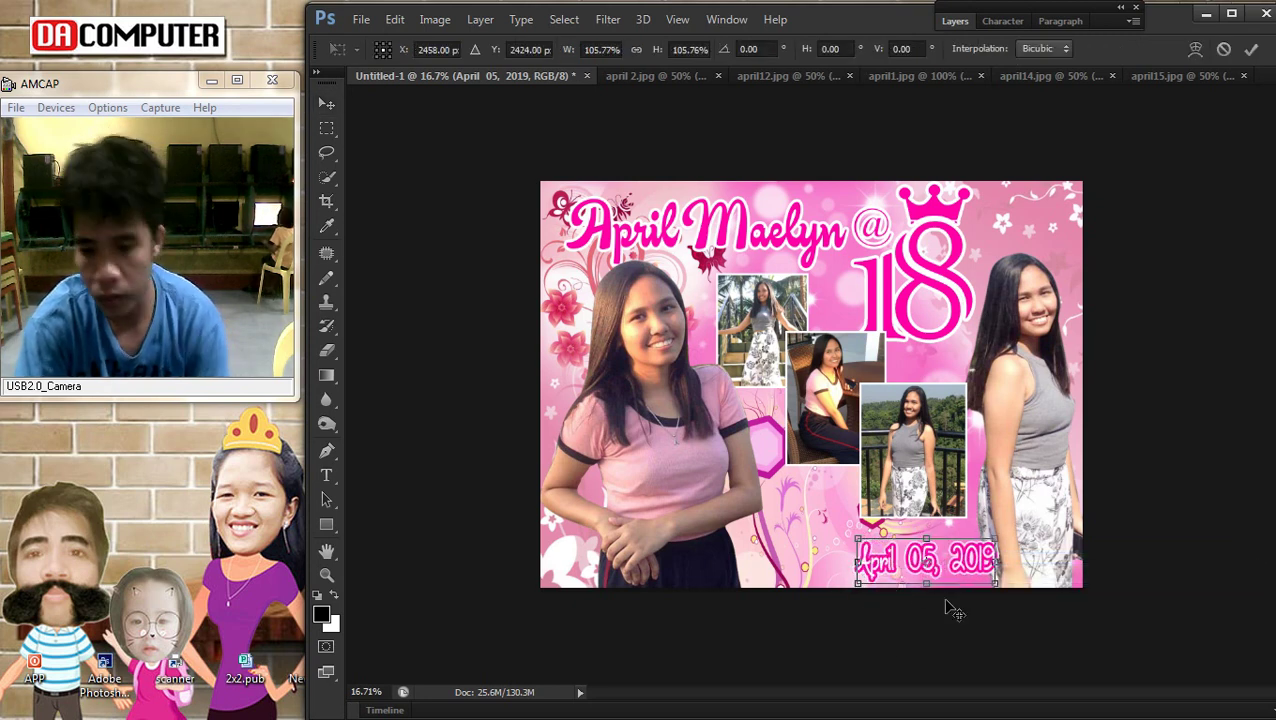
{"action": "double_click", "coordinate": [940, 560]}
{"action": "left_click_drag", "start_coordinate": [940, 560], "coordinate": [933, 555]}
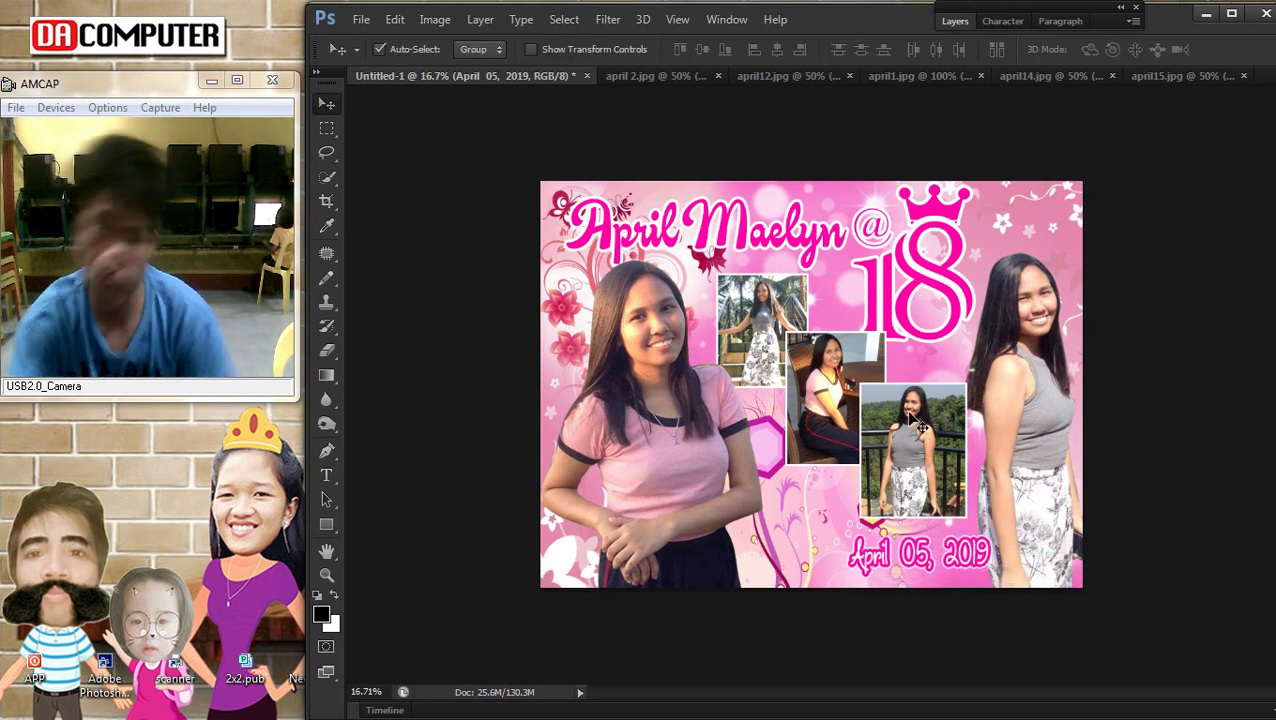
{"action": "scroll", "coordinate": [870, 535], "scroll_direction": "down", "scroll_amount": 2}
{"action": "scroll", "coordinate": [870, 537], "scroll_direction": "down", "scroll_amount": 2}
{"action": "scroll", "coordinate": [1017, 464], "scroll_direction": "up", "scroll_amount": 2}
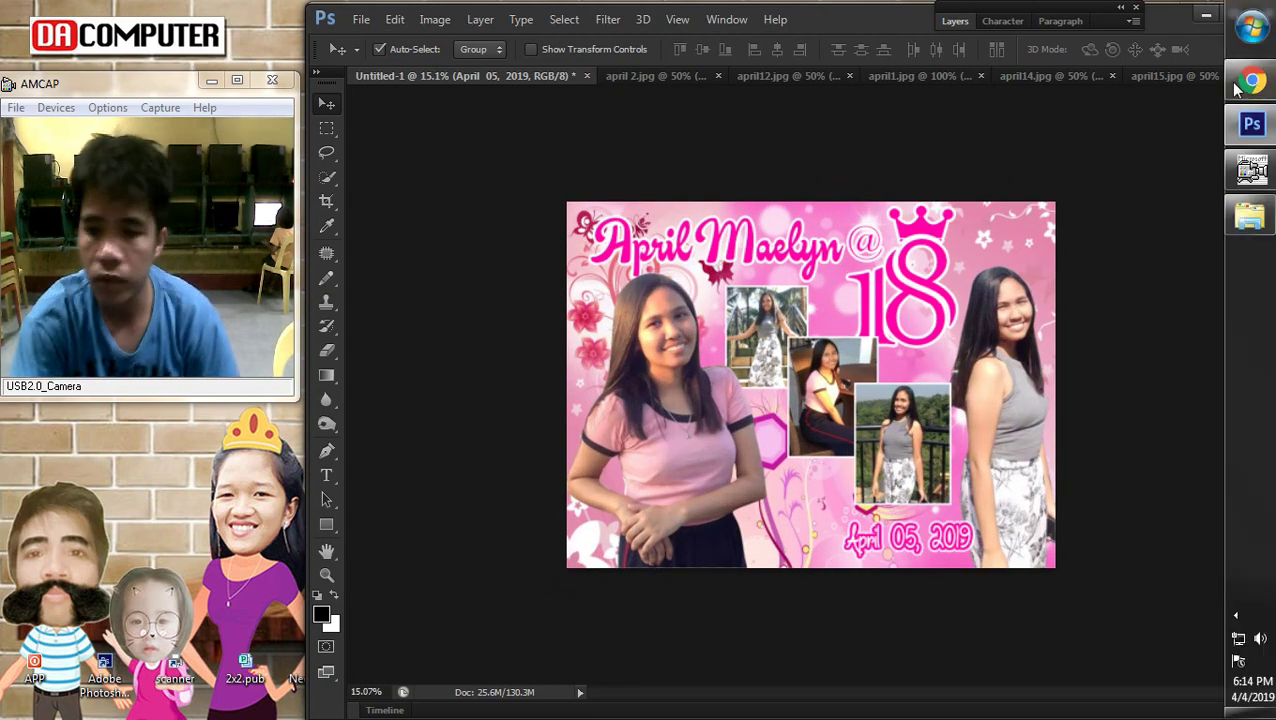
{"action": "left_click", "coordinate": [1250, 82]}
Search Google Images for 'pink butterfly png'
{"action": "scroll", "coordinate": [706, 142], "scroll_direction": "up", "scroll_amount": 15}
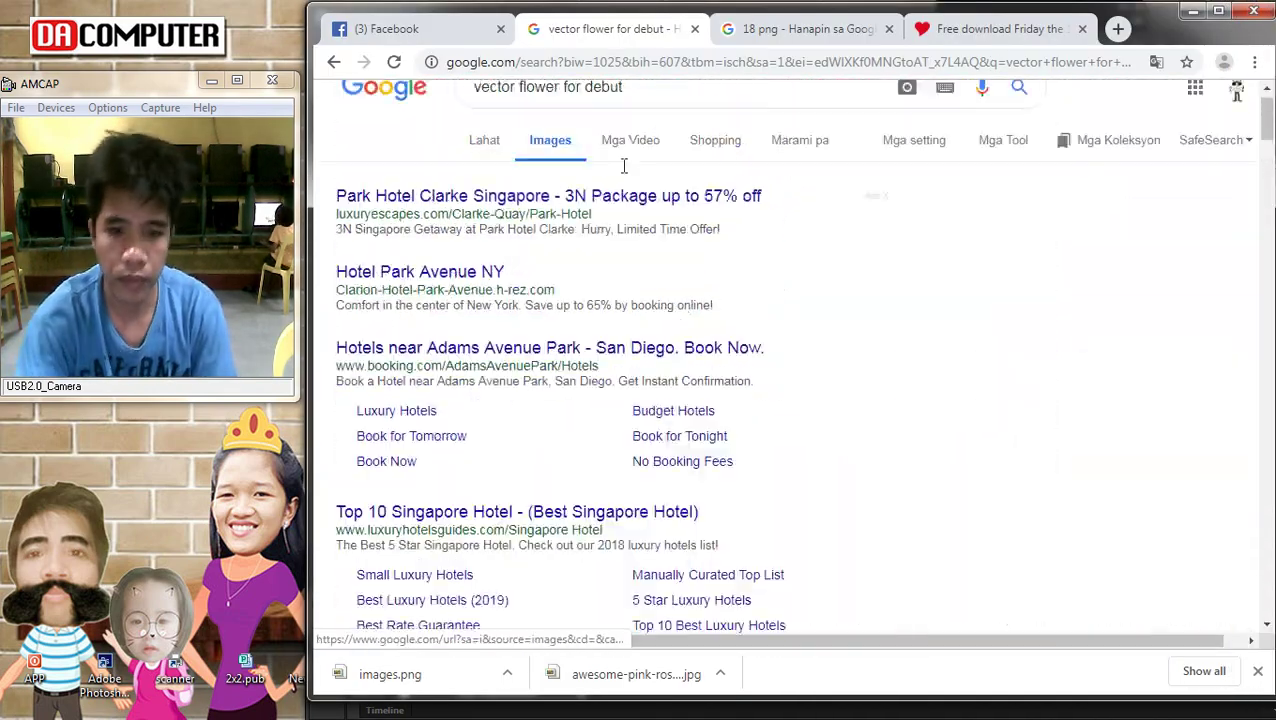
{"action": "triple_click", "coordinate": [672, 119]}
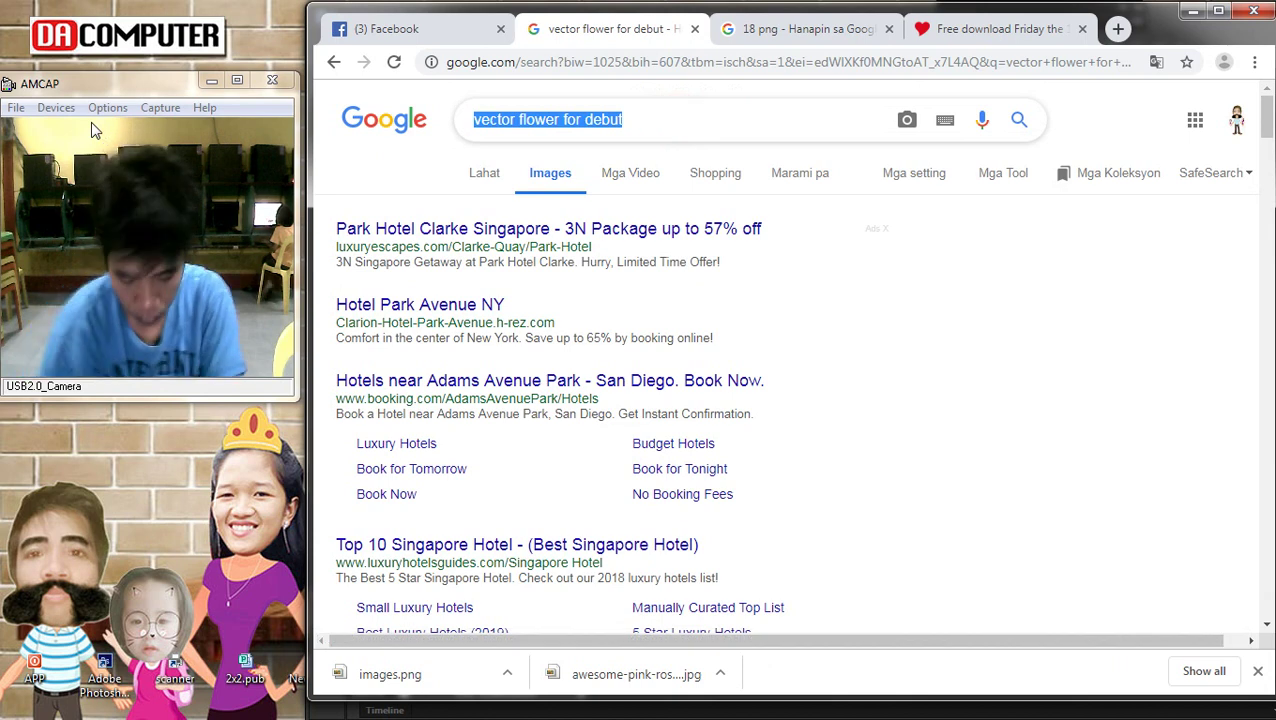
{"action": "type", "text": "pink bau"}
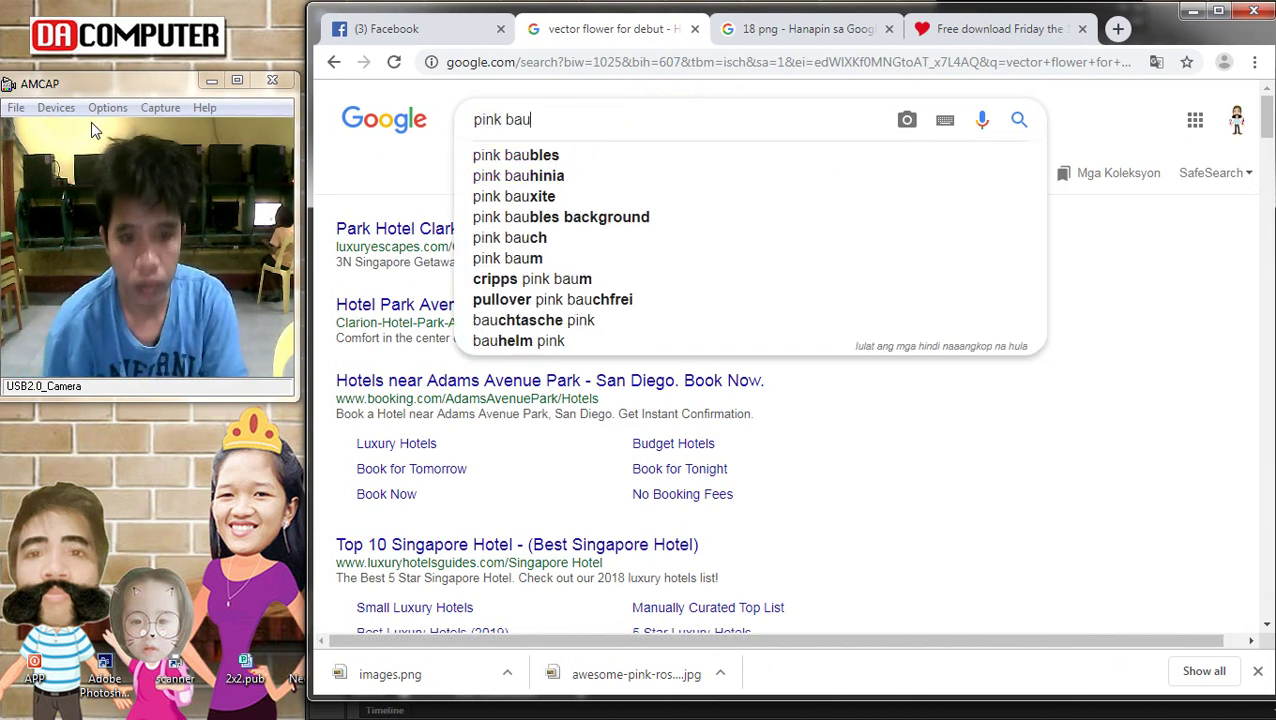
{"action": "key", "text": "BackSpace"}
{"action": "key", "text": "BackSpace"}
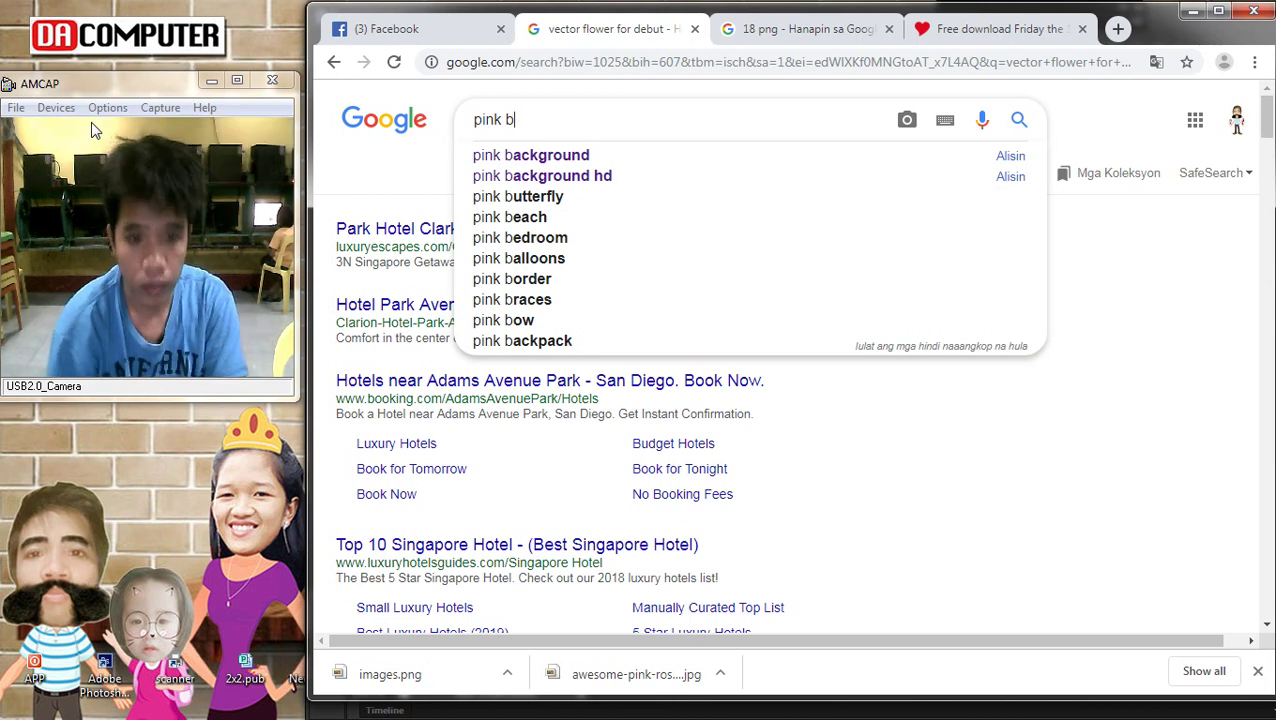
{"action": "key", "text": "Down"}
{"action": "key", "text": "Down"}
{"action": "key", "text": "Down"}
{"action": "type", "text": "png"}
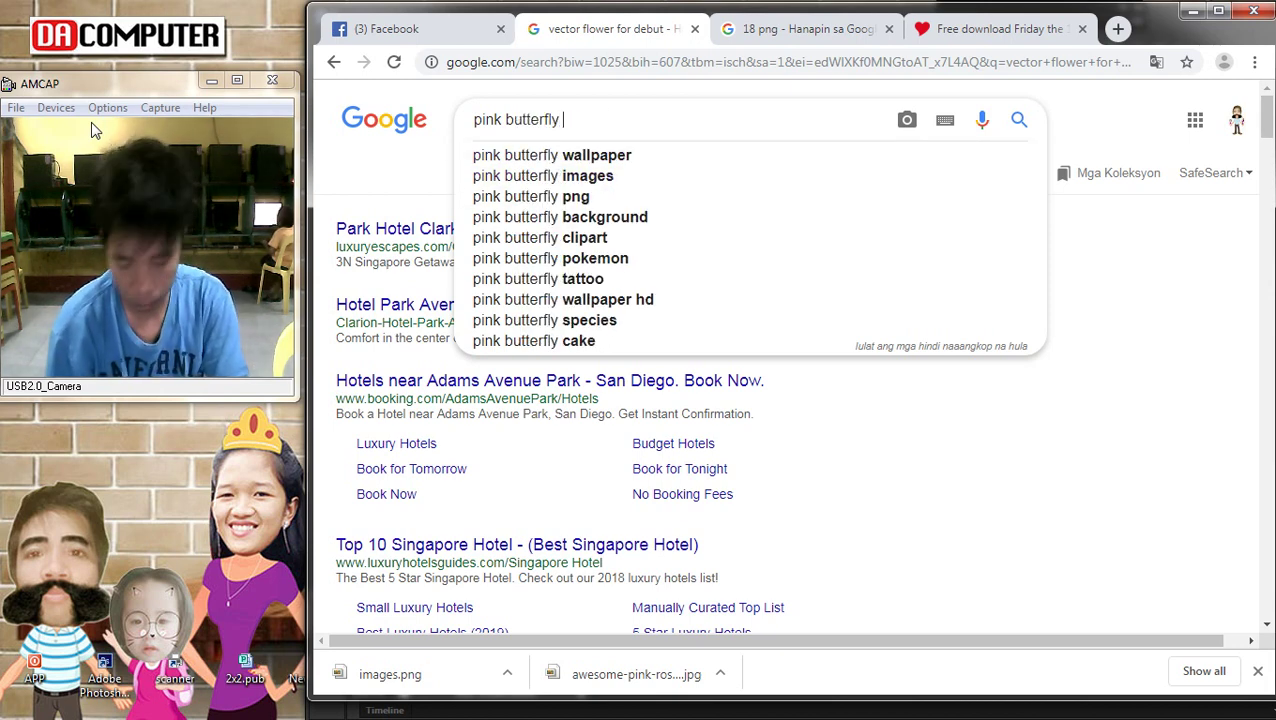
{"action": "key", "text": "Return"}
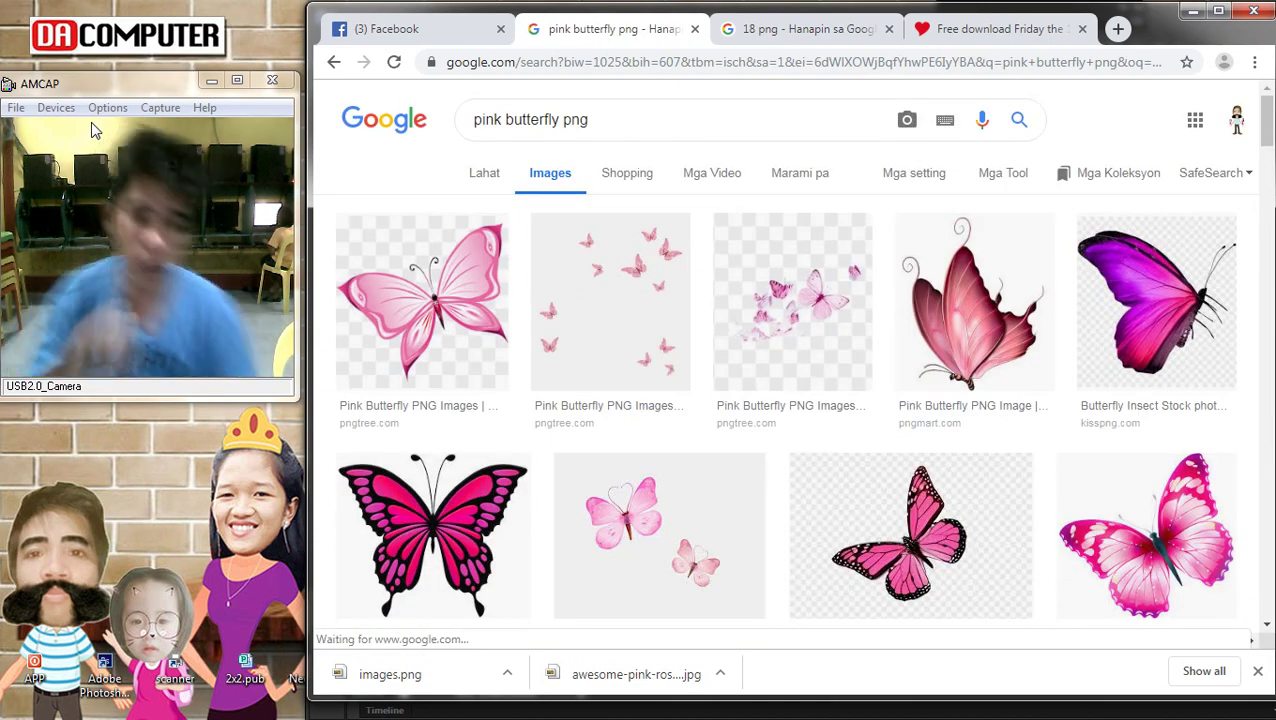
Preview a pink butterfly result and save the image to disk
{"action": "scroll", "coordinate": [670, 348], "scroll_direction": "down", "scroll_amount": 3}
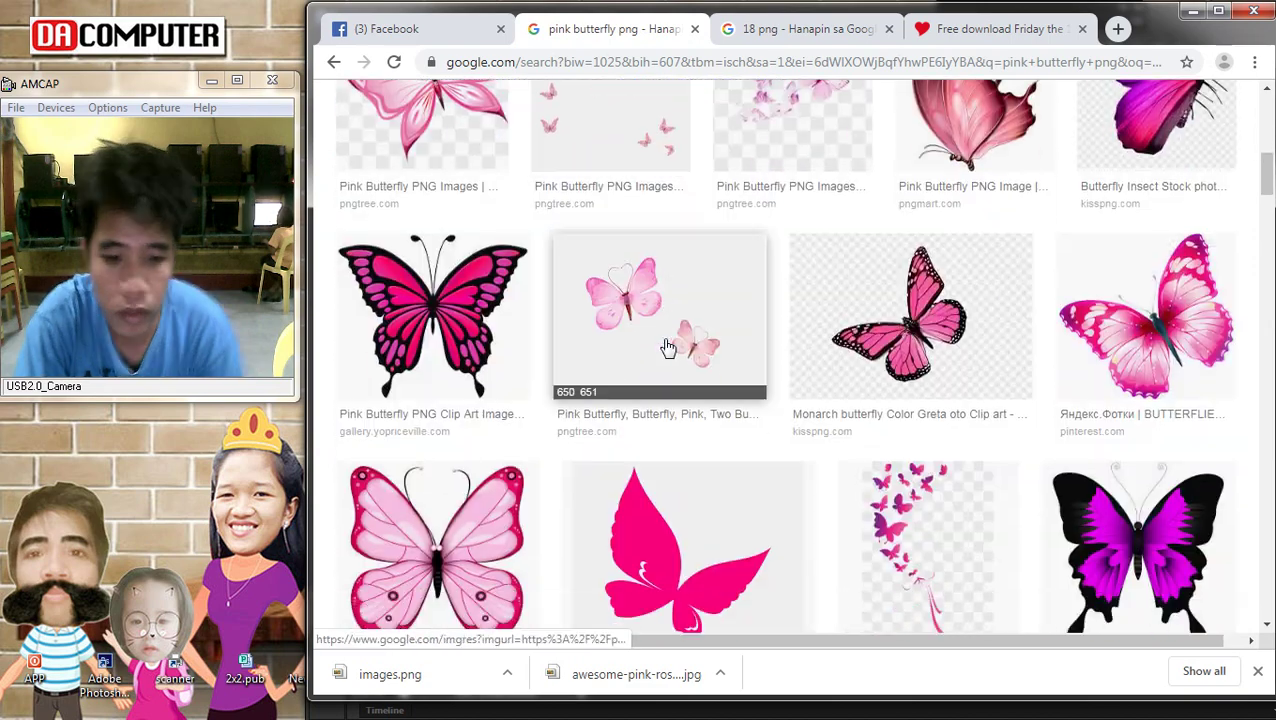
{"action": "scroll", "coordinate": [604, 383], "scroll_direction": "down", "scroll_amount": 3}
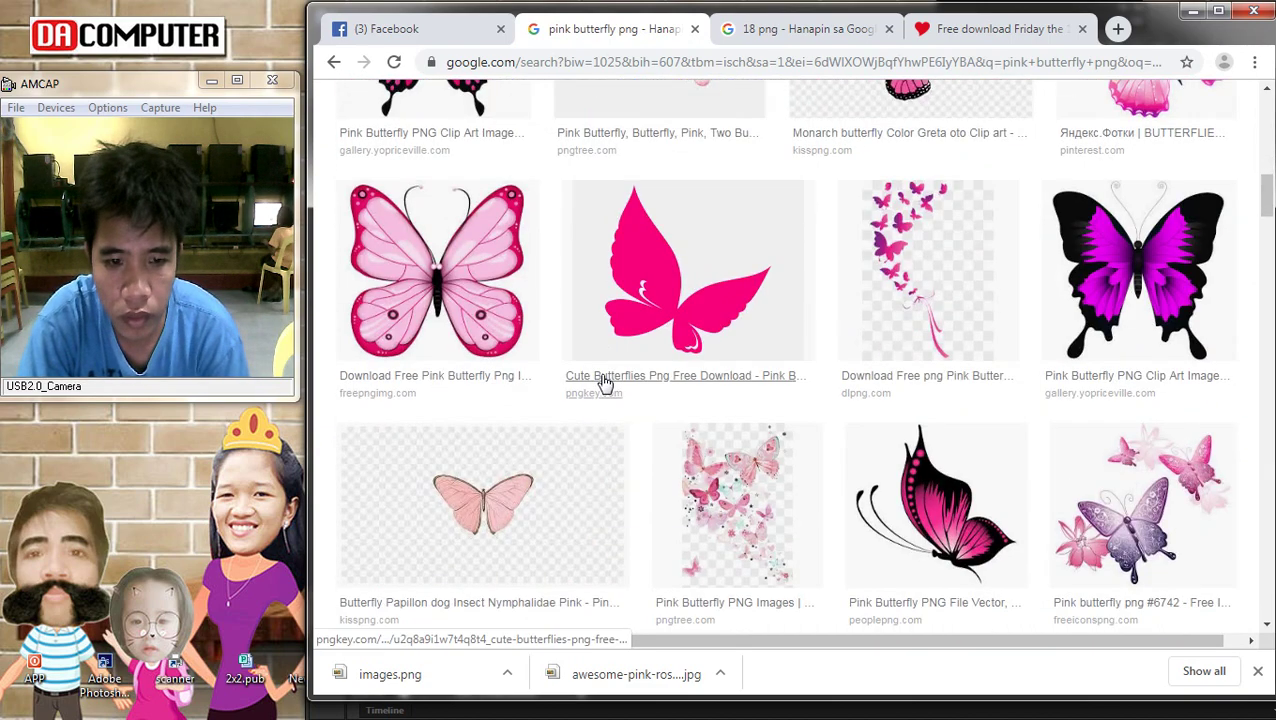
{"action": "scroll", "coordinate": [604, 383], "scroll_direction": "up", "scroll_amount": 5}
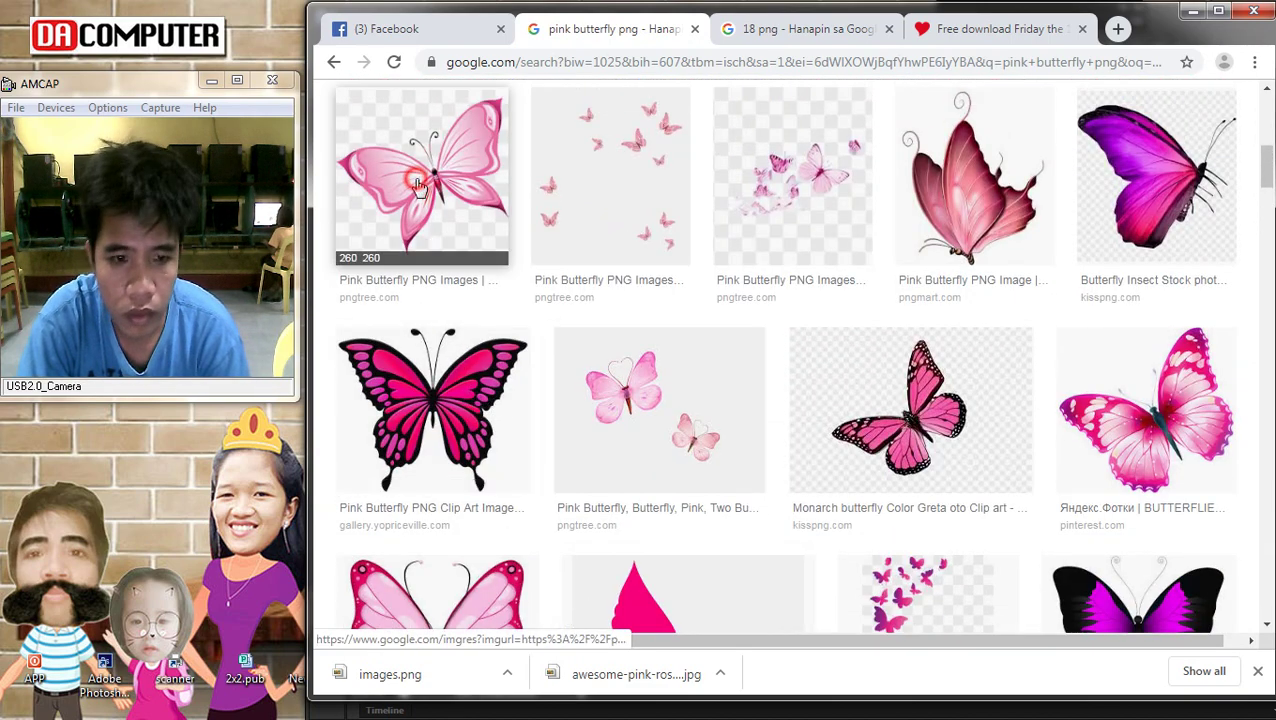
{"action": "left_click", "coordinate": [418, 186]}
{"action": "right_click", "coordinate": [610, 397]}
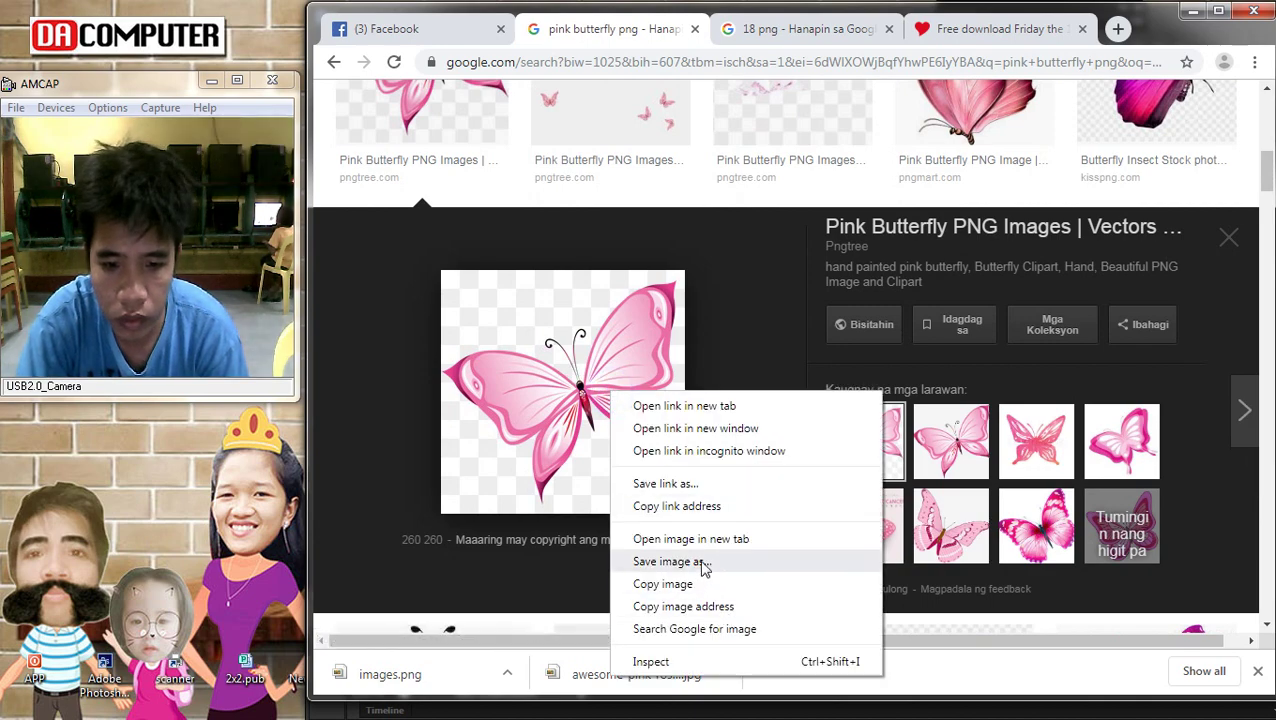
{"action": "left_click", "coordinate": [700, 562]}
{"action": "key", "text": "Return"}
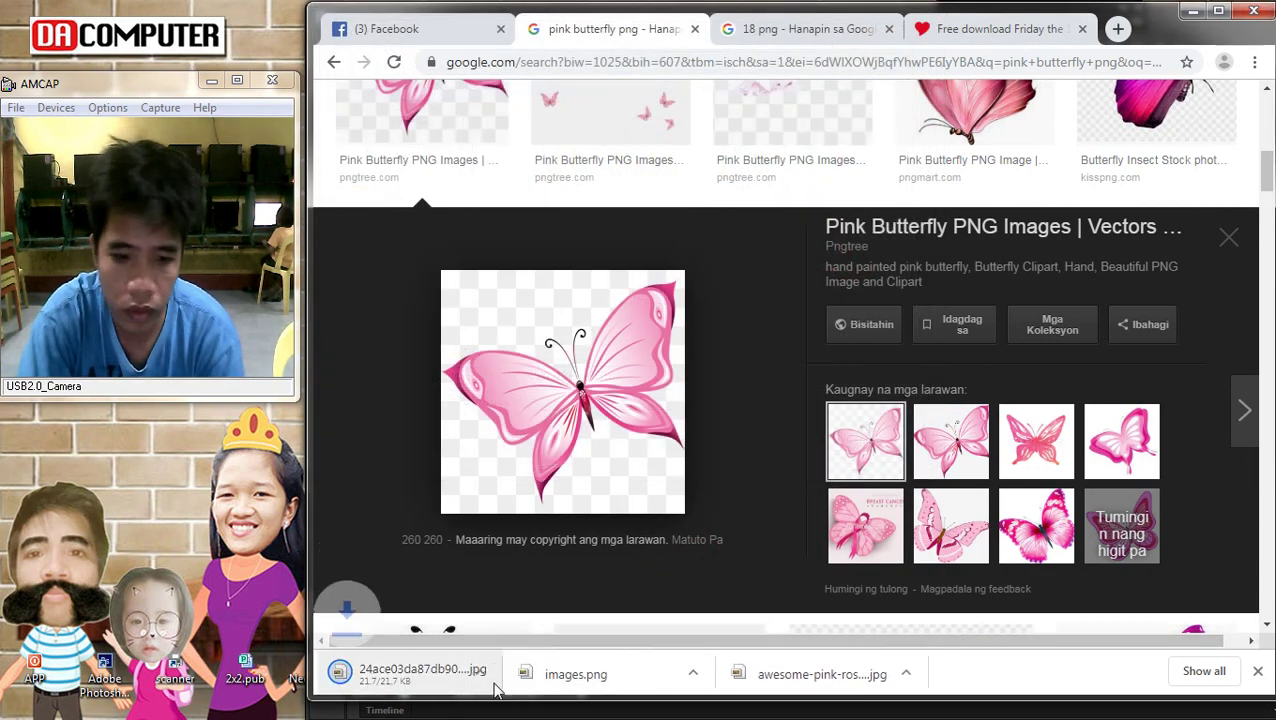
Drag the downloaded butterfly from Chrome onto the Photoshop poster
{"action": "left_click", "coordinate": [1125, 463]}
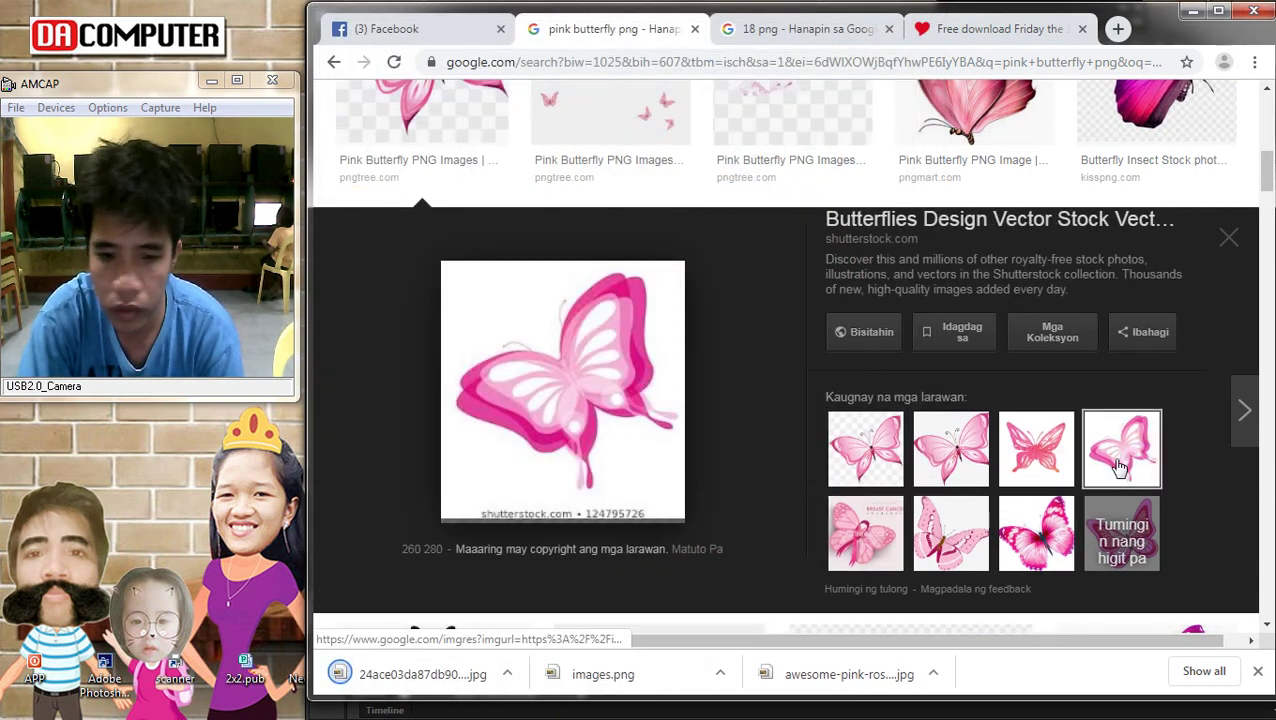
{"action": "left_click", "coordinate": [853, 458]}
{"action": "left_click_drag", "start_coordinate": [410, 674], "coordinate": [1265, 195]}
{"action": "left_click_drag", "start_coordinate": [1268, 121], "coordinate": [838, 400]}
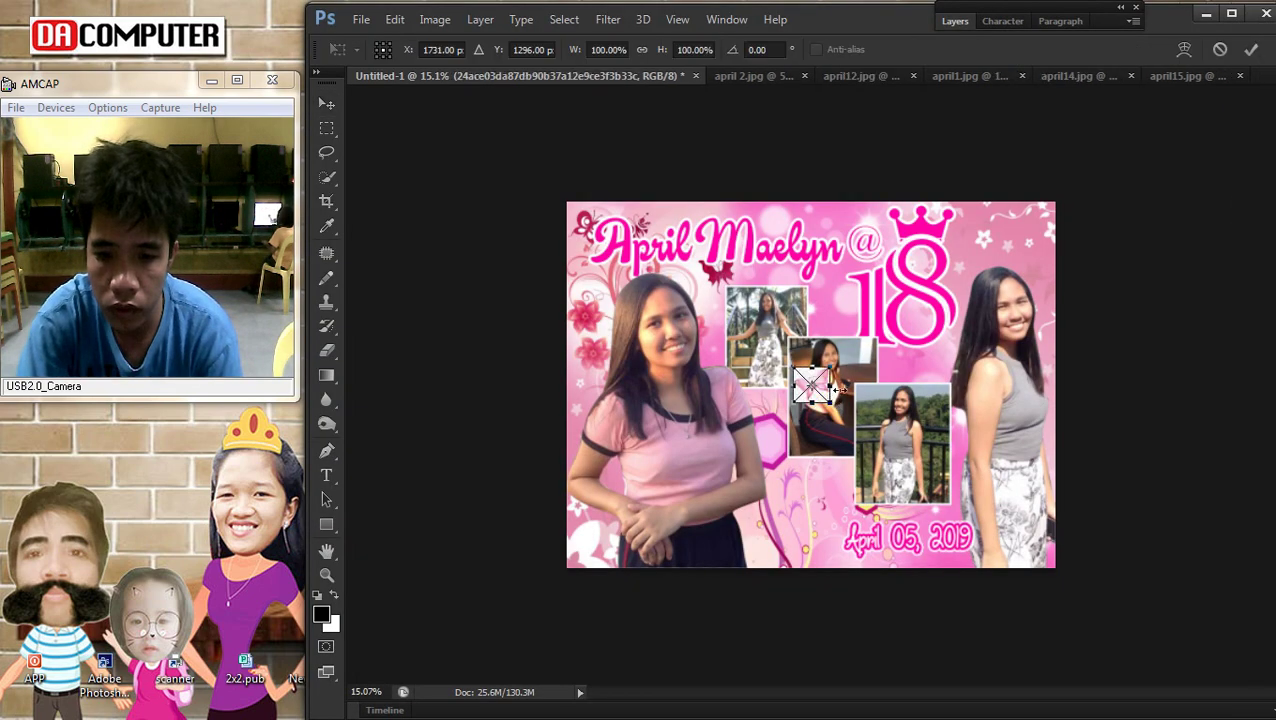
Cancel placing the butterfly, fit the poster on screen and commit a date transform
{"action": "key", "text": "Escape"}
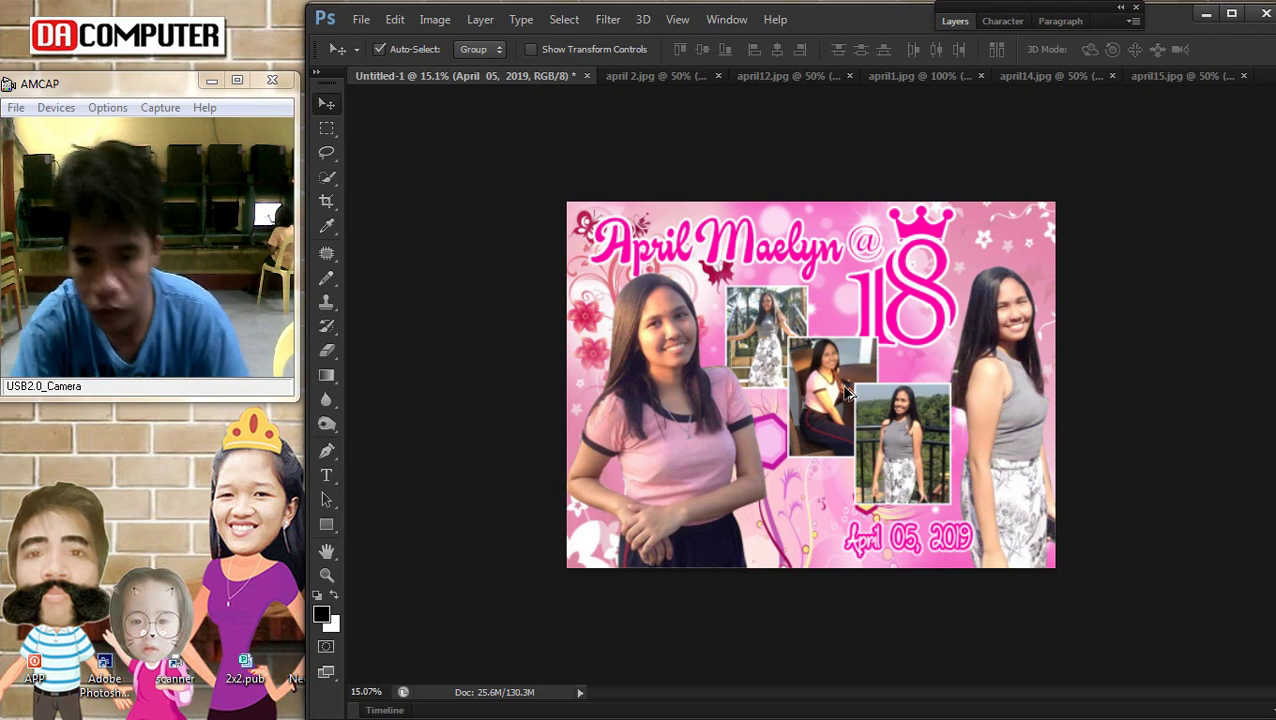
{"action": "key", "text": "ctrl+0"}
{"action": "key", "text": "ctrl+t"}
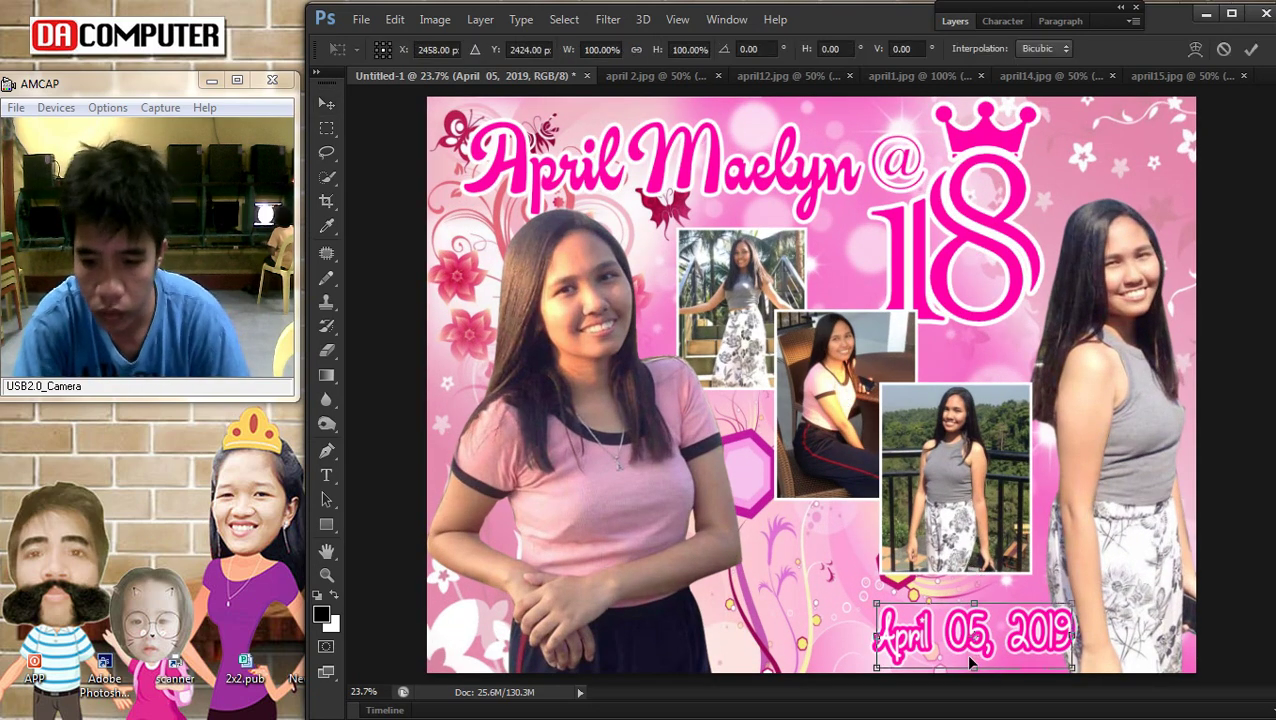
{"action": "key", "text": "Return"}
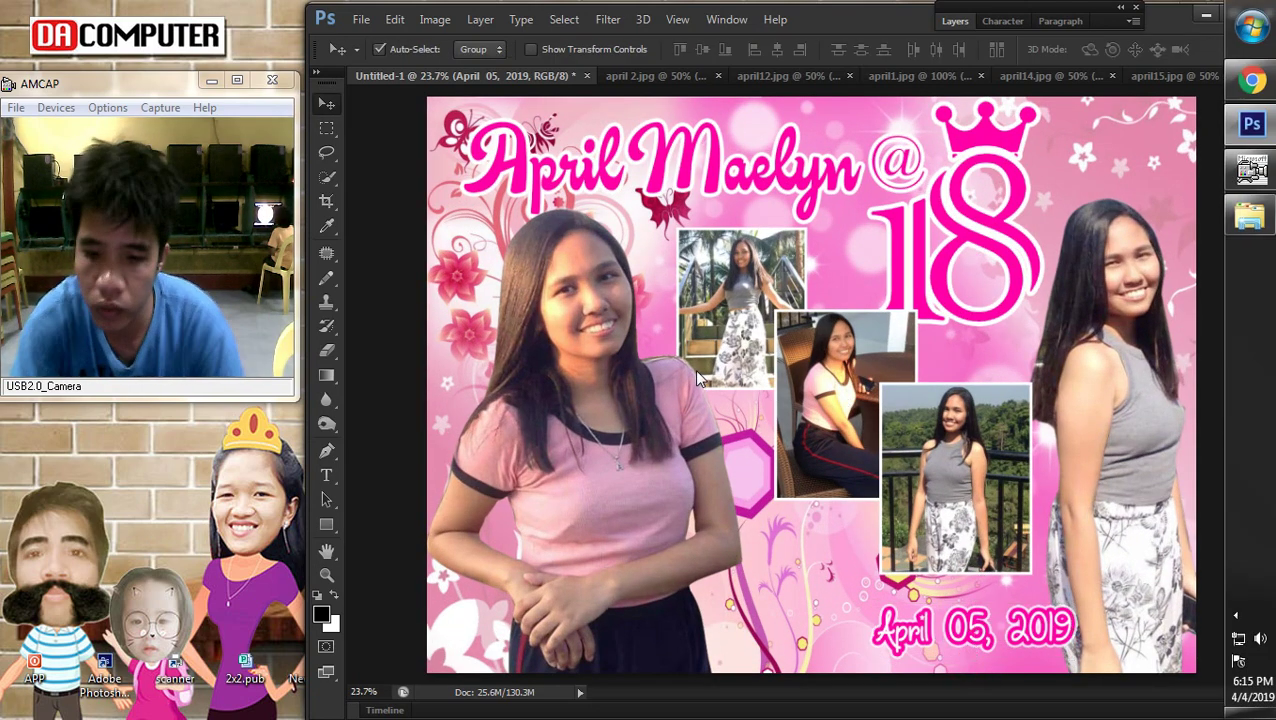
Undo a stray pasted pink patch and return to the butterfly results in Chrome
{"action": "key", "text": "ctrl+v"}
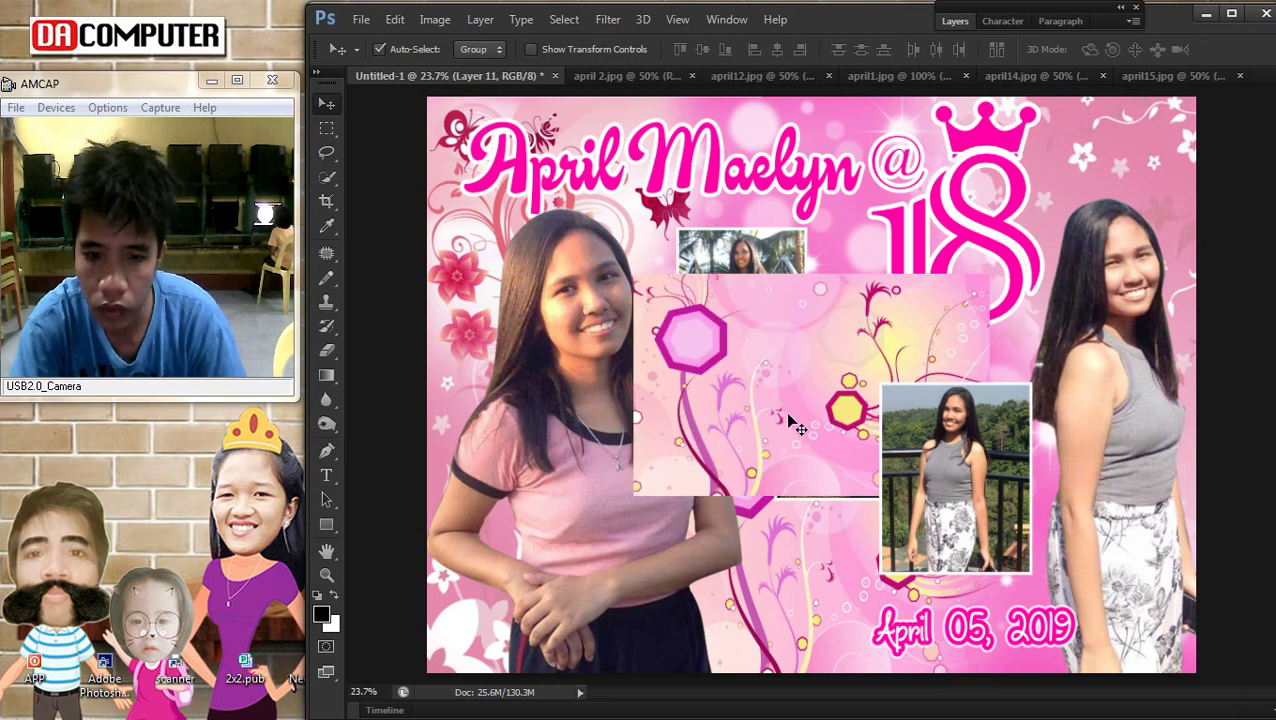
{"action": "right_click", "coordinate": [866, 377]}
{"action": "left_click", "coordinate": [826, 362]}
{"action": "key", "text": "ctrl+z"}
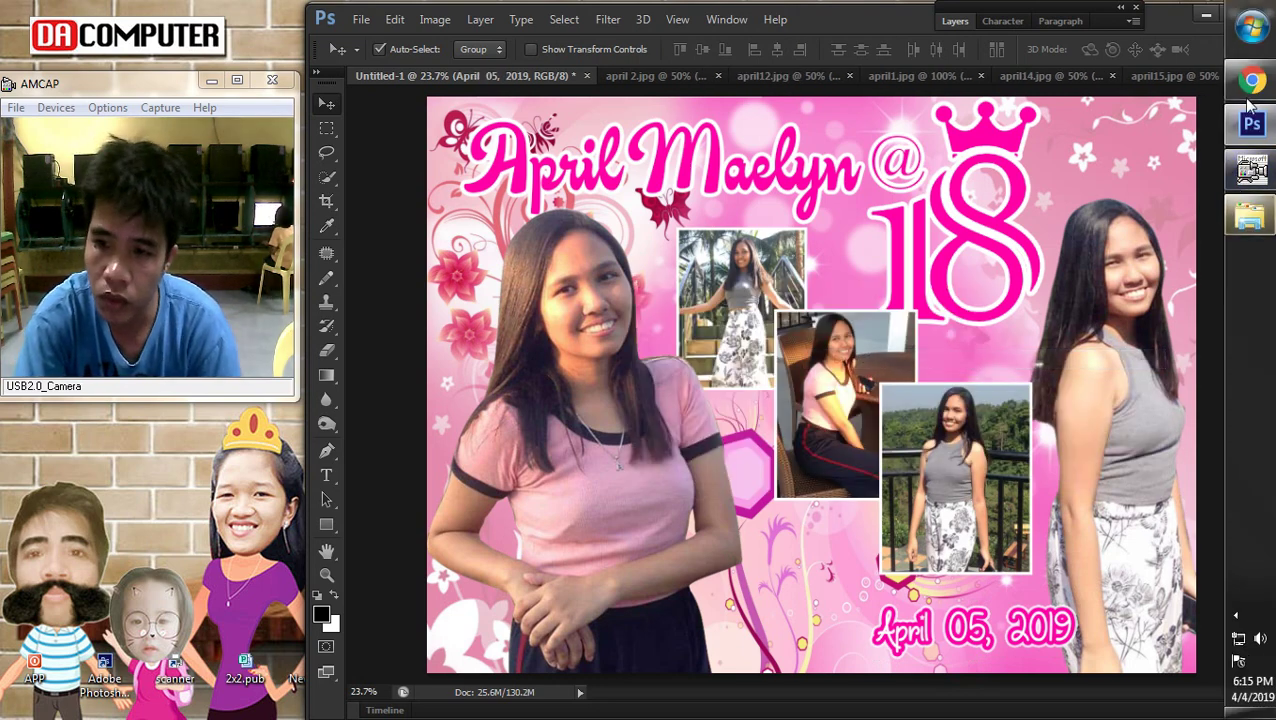
{"action": "left_click", "coordinate": [1252, 82]}
{"action": "scroll", "coordinate": [565, 375], "scroll_direction": "down", "scroll_amount": 1}
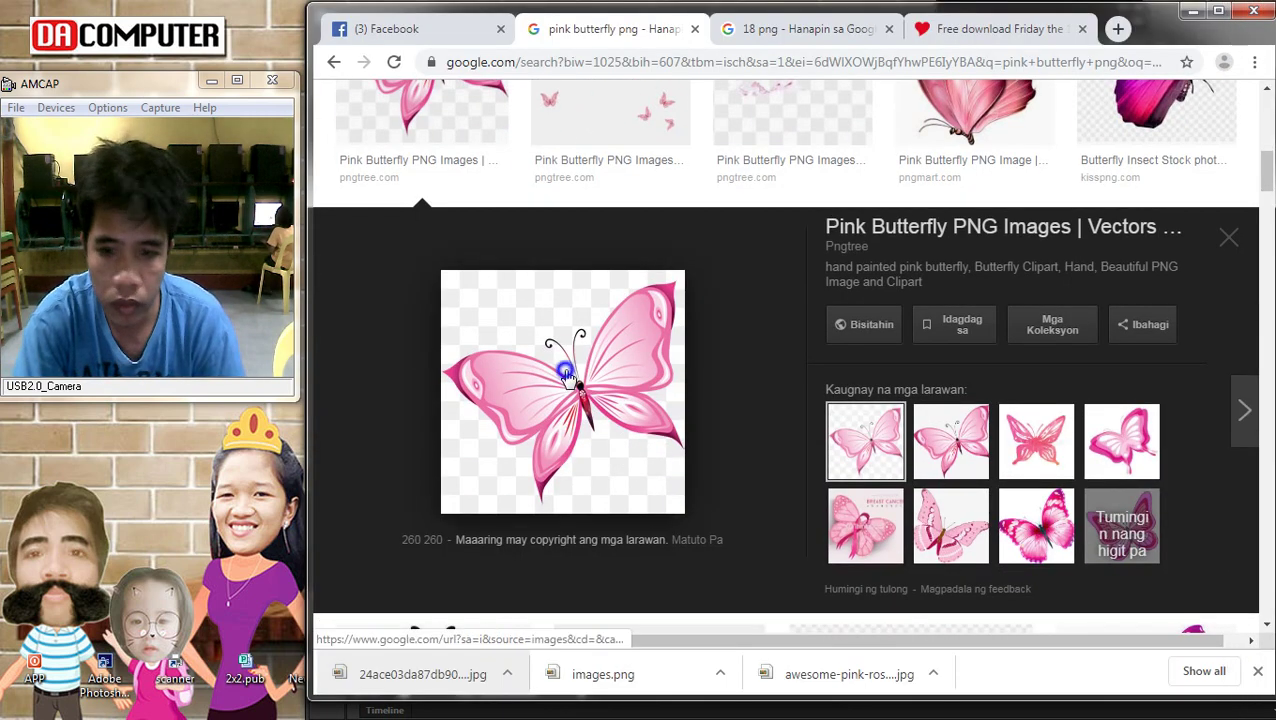
Open the Pngtree two-pink-butterflies image preview in Google Images
{"action": "right_click", "coordinate": [566, 374]}
{"action": "left_click", "coordinate": [1190, 555]}
{"action": "key", "text": "ctrl+a"}
{"action": "scroll", "coordinate": [1210, 532], "scroll_direction": "down", "scroll_amount": 4}
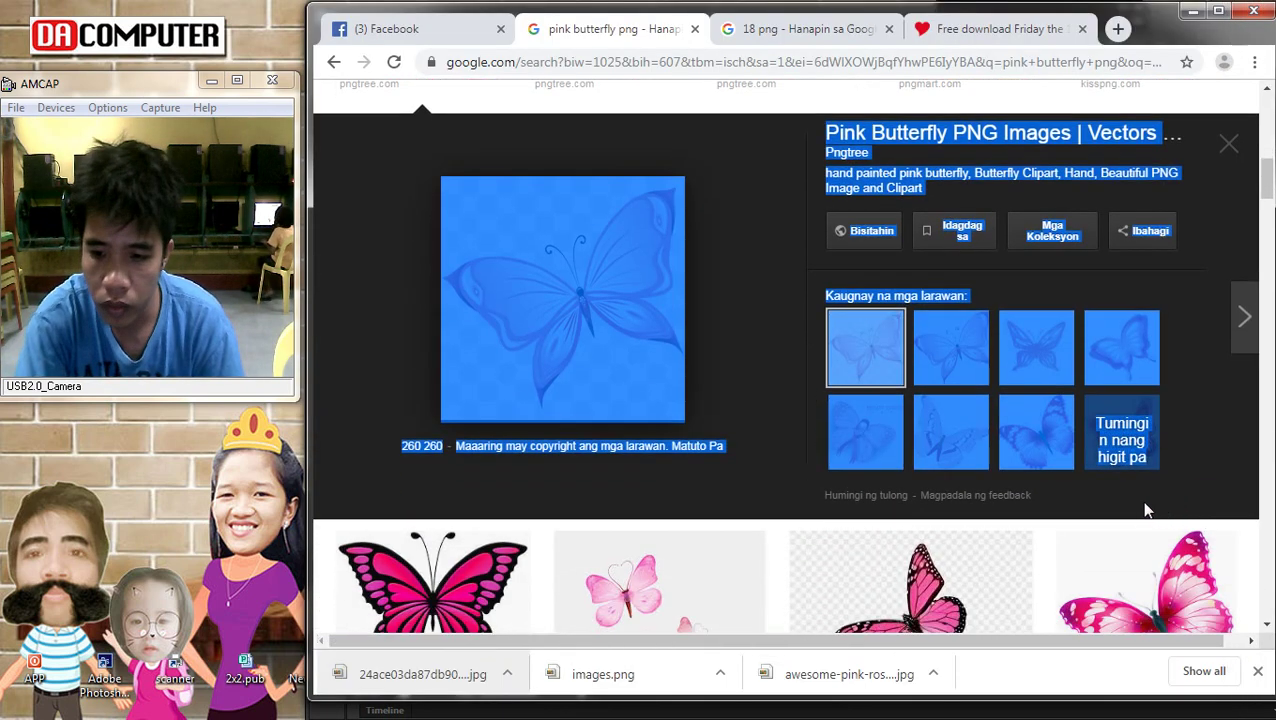
{"action": "left_click", "coordinate": [627, 336]}
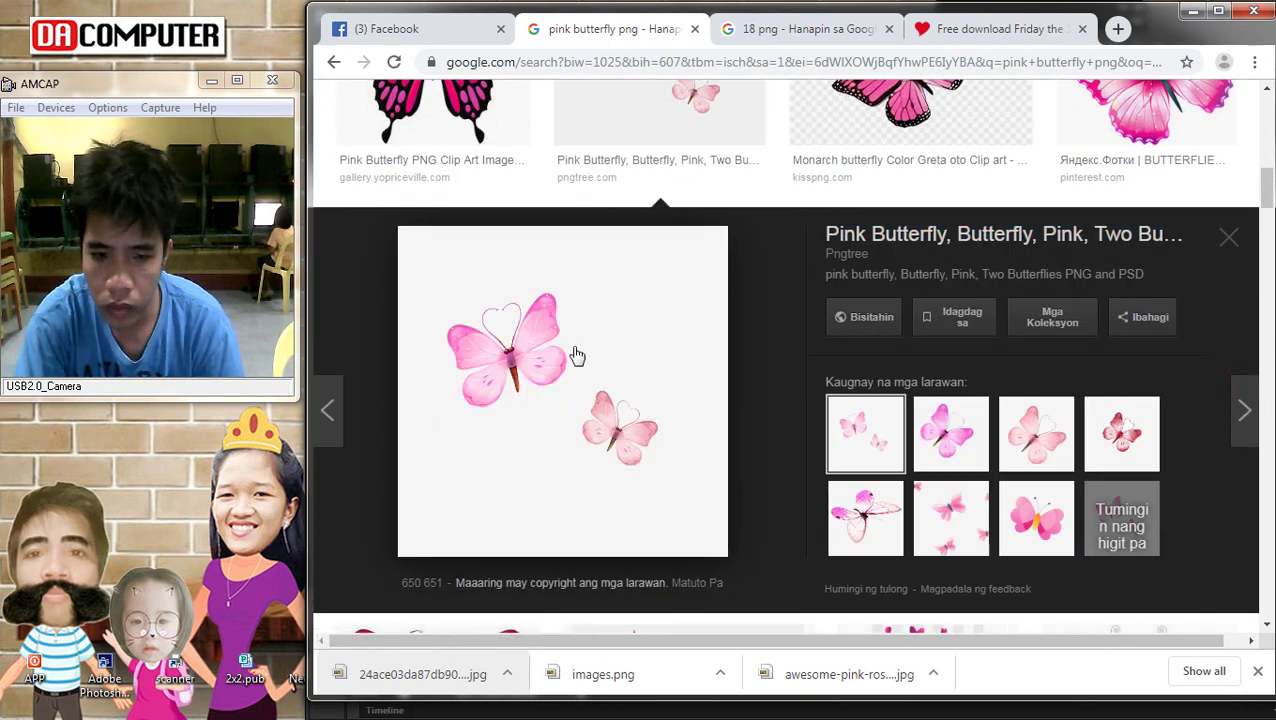
Save the two-butterflies image and place it on the poster over the middle photo
{"action": "right_click", "coordinate": [568, 347]}
{"action": "left_click", "coordinate": [665, 515]}
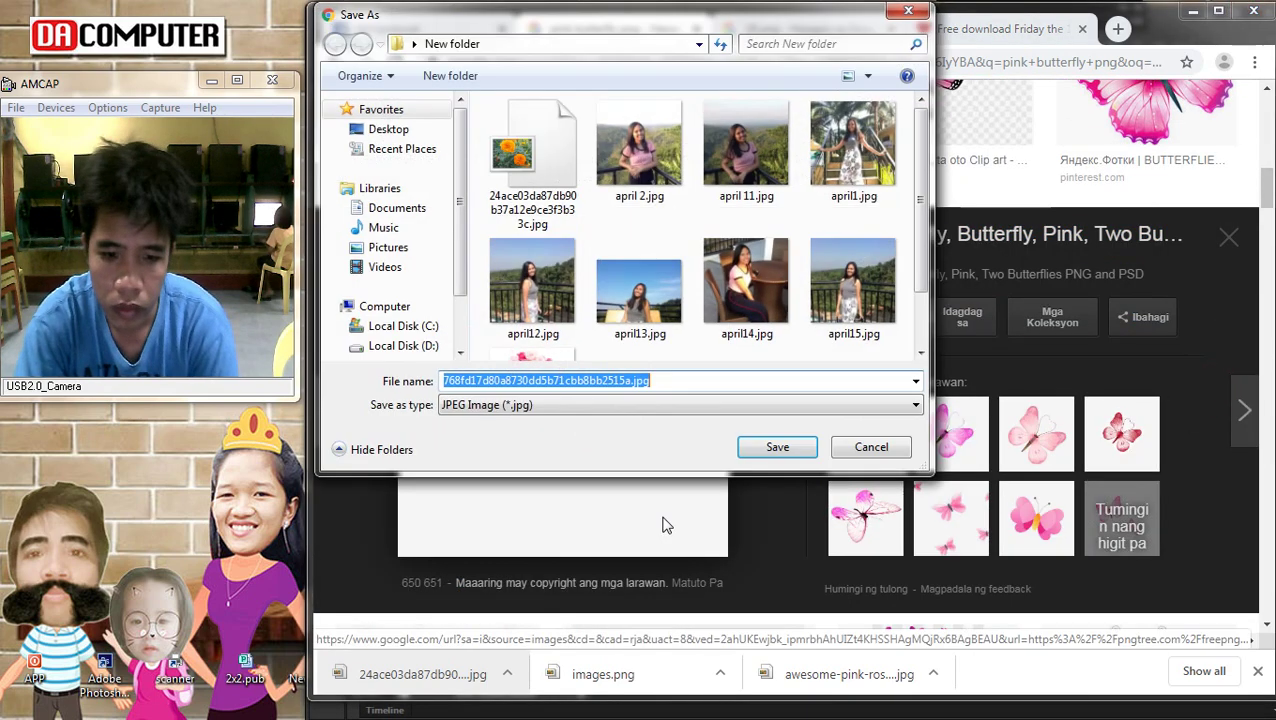
{"action": "key", "text": "Return"}
{"action": "left_click_drag", "start_coordinate": [370, 675], "coordinate": [811, 385]}
{"action": "key", "text": "Return"}
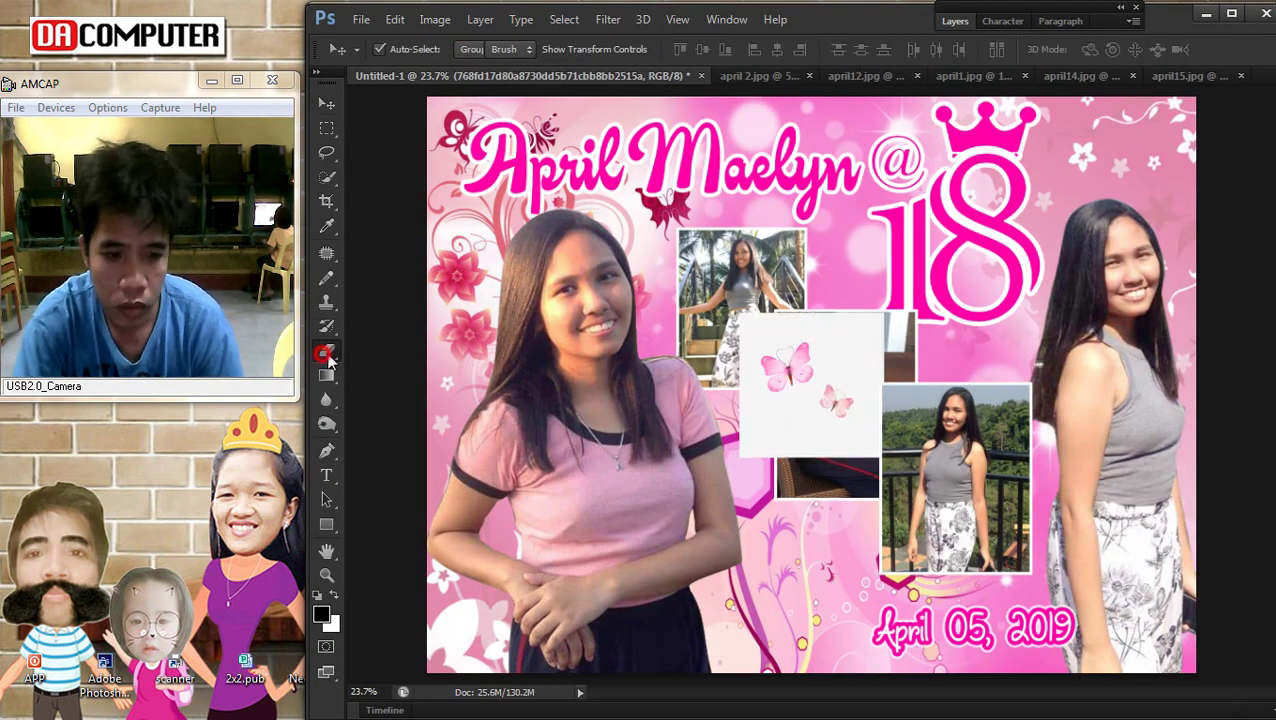
Rasterize the butterfly layer and remove its white background with the Magic Eraser
{"action": "left_click", "coordinate": [326, 352]}
{"action": "left_click", "coordinate": [866, 262]}
{"action": "left_click", "coordinate": [601, 297]}
{"action": "left_click_drag", "start_coordinate": [850, 340], "coordinate": [741, 383]}
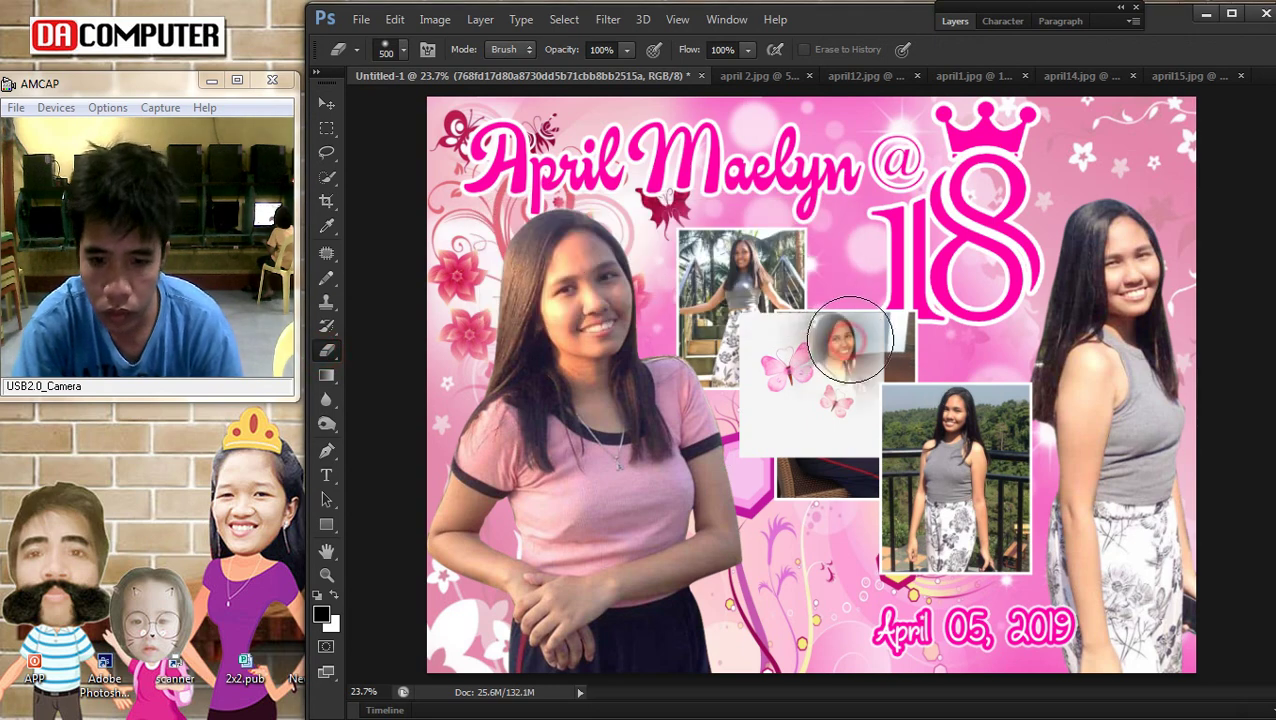
{"action": "key", "text": "ctrl+z"}
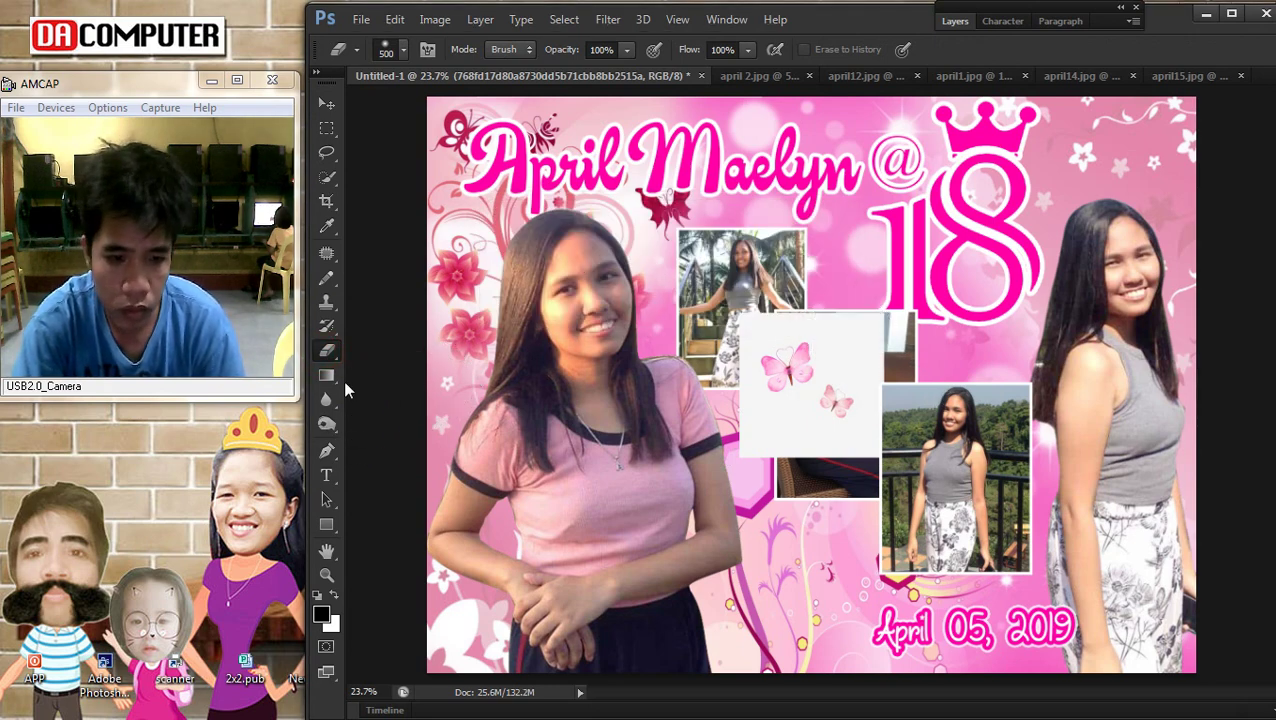
{"action": "right_click", "coordinate": [329, 350]}
{"action": "left_click", "coordinate": [413, 393]}
{"action": "left_click", "coordinate": [862, 340]}
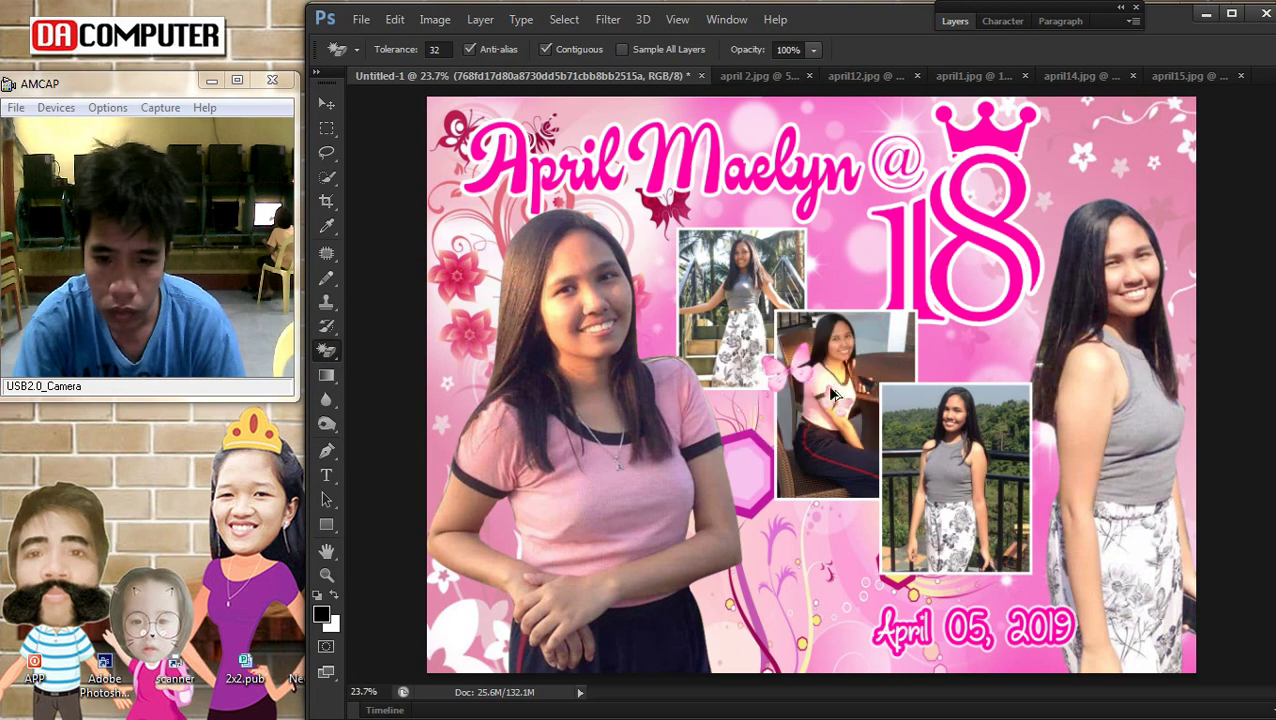
{"action": "scroll", "coordinate": [868, 393], "scroll_direction": "up", "scroll_amount": 2}
Move the butterflies down-left toward the hexagon near the top small photo
{"action": "left_click", "coordinate": [327, 105]}
{"action": "left_click_drag", "start_coordinate": [813, 358], "coordinate": [718, 378]}
{"action": "scroll", "coordinate": [727, 527], "scroll_direction": "down", "scroll_amount": 1}
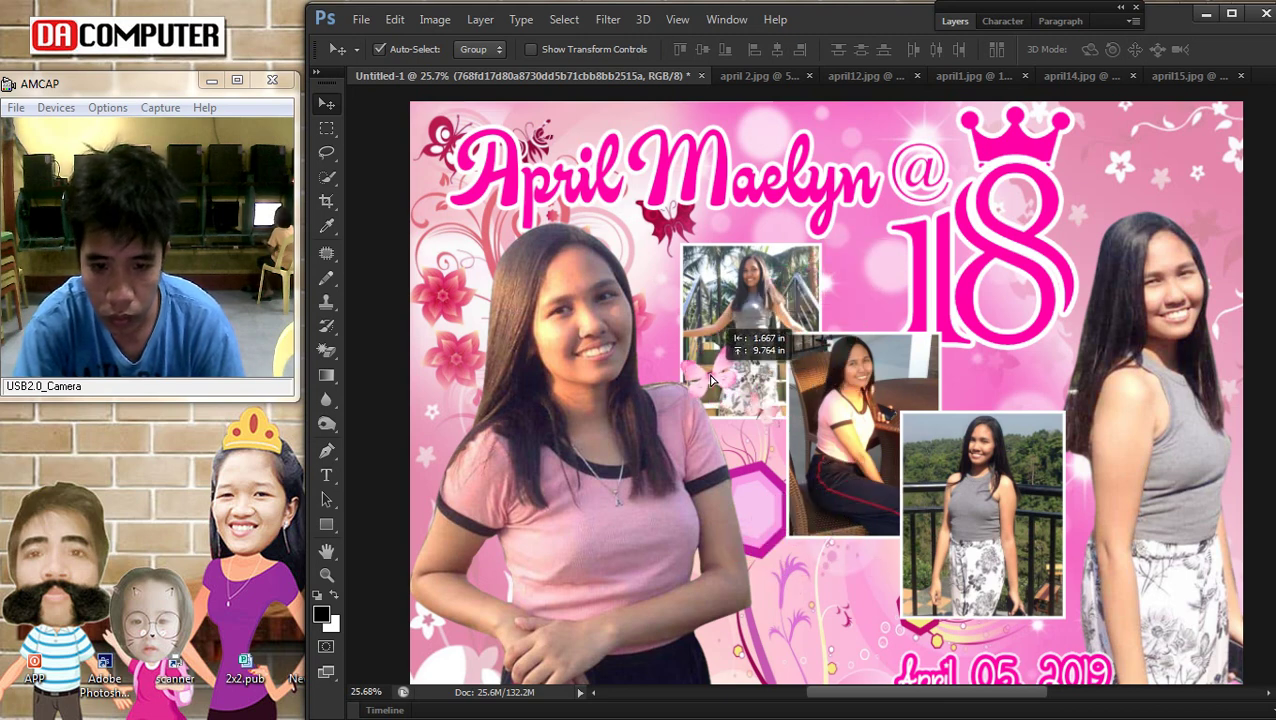
Scale the pink butterflies down with Free Transform
{"action": "scroll", "coordinate": [711, 380], "scroll_direction": "up", "scroll_amount": 1}
{"action": "key", "text": "ctrl+t"}
{"action": "left_click_drag", "start_coordinate": [779, 425], "coordinate": [822, 470]}
{"action": "key", "text": "Return"}
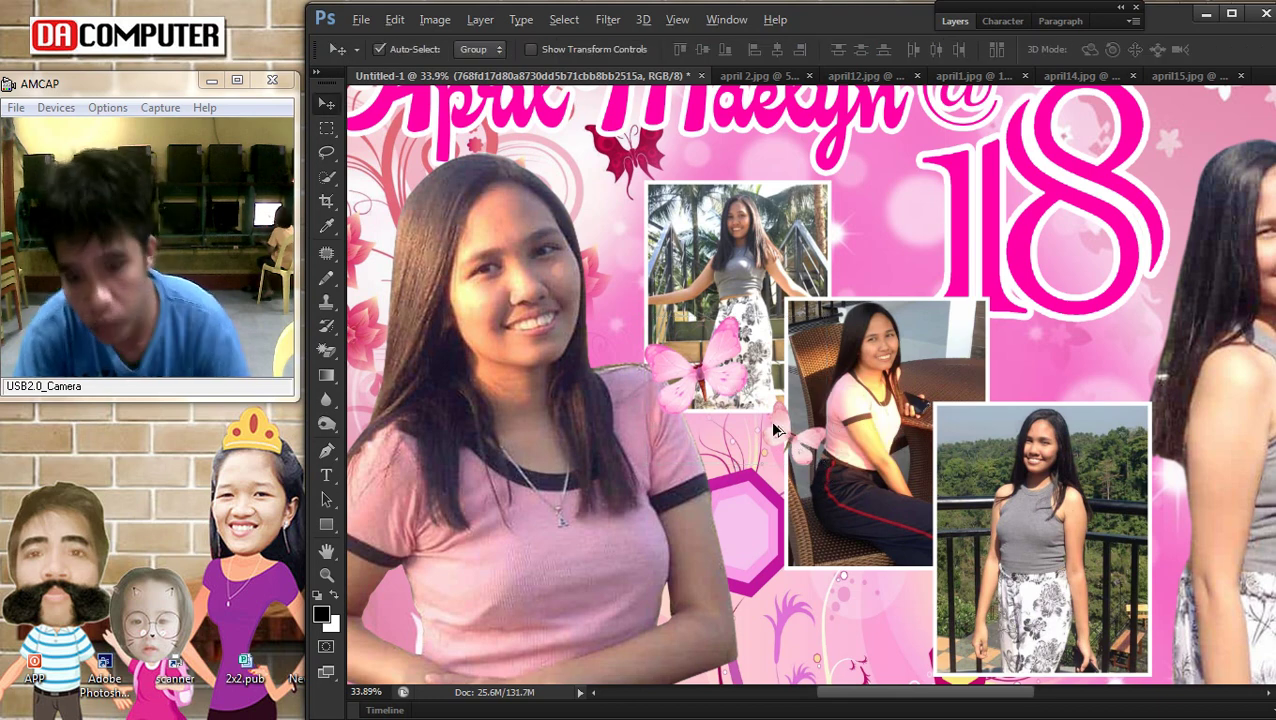
Duplicate a butterfly to the lower right photo, restack it, shrink it to about two thirds
{"action": "scroll", "coordinate": [797, 440], "scroll_direction": "down", "scroll_amount": 1}
{"action": "left_click_drag", "start_coordinate": [735, 368], "coordinate": [840, 492]}
{"action": "left_click", "coordinate": [492, 22]}
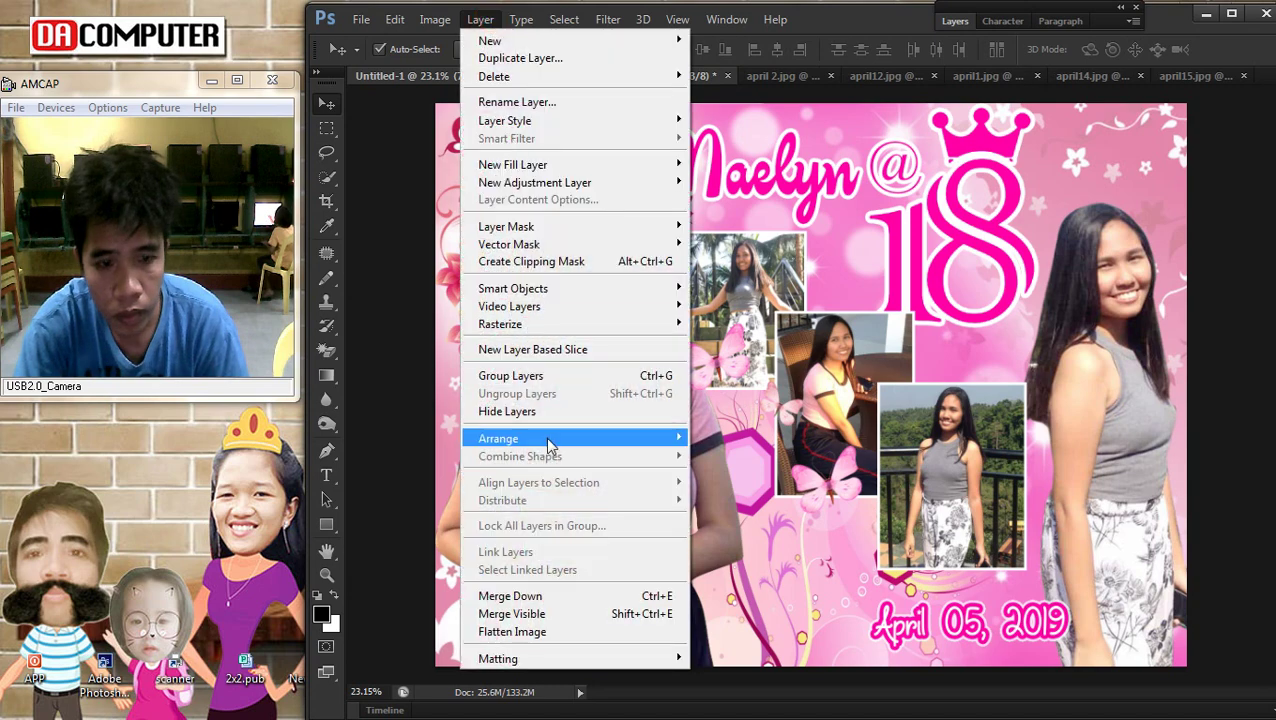
{"action": "mouse_move", "coordinate": [624, 435]}
{"action": "left_click", "coordinate": [790, 492]}
{"action": "key", "text": "ctrl+t"}
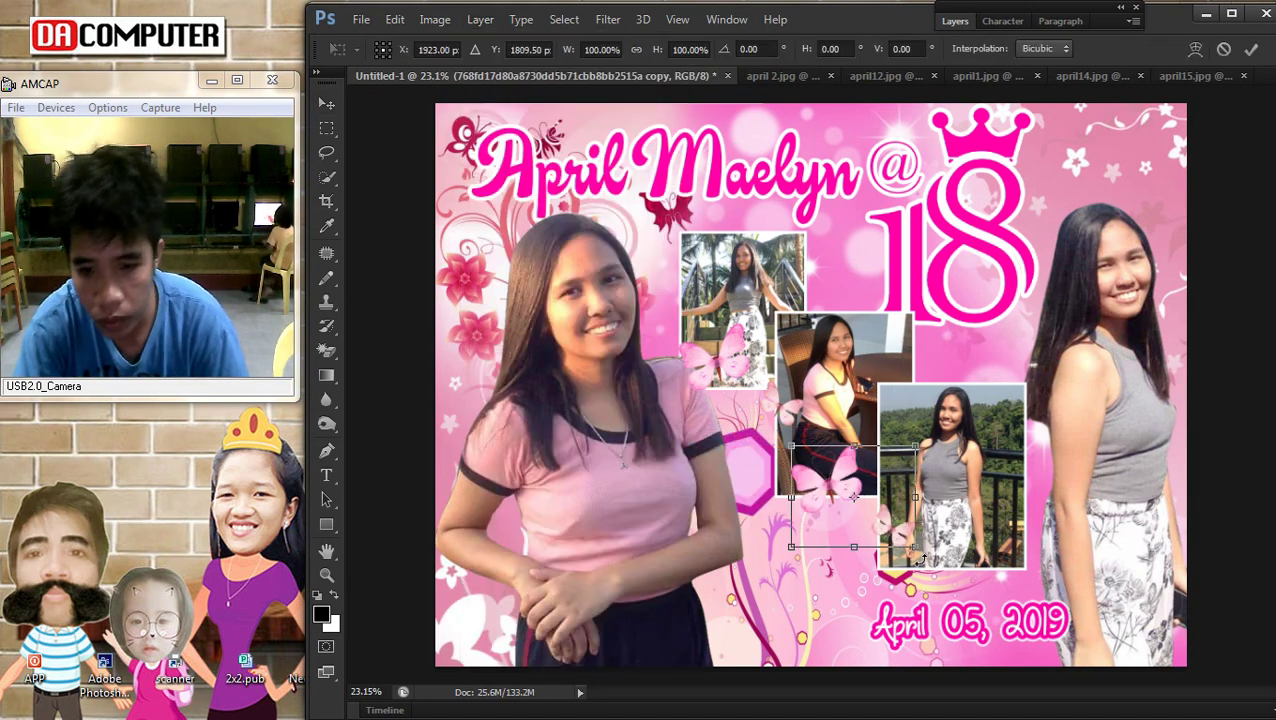
{"action": "left_click_drag", "start_coordinate": [913, 550], "coordinate": [866, 520]}
{"action": "left_click_drag", "start_coordinate": [820, 480], "coordinate": [868, 488]}
{"action": "key", "text": "Return"}
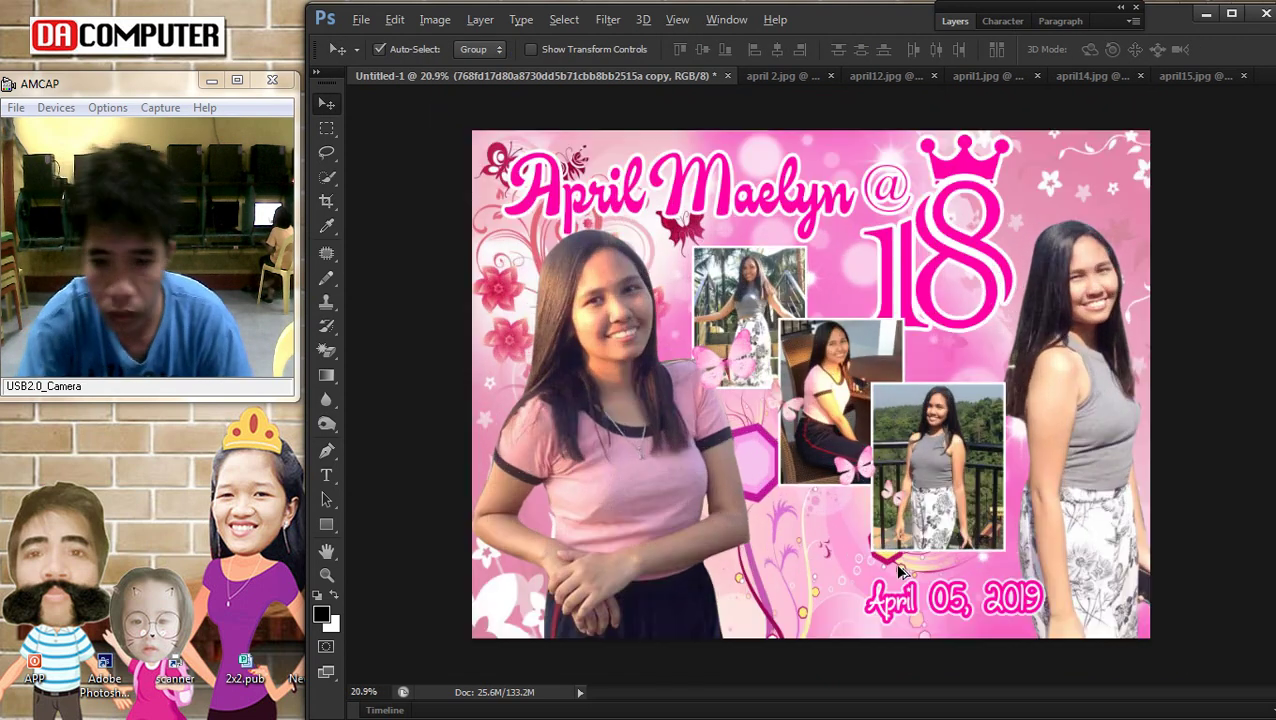
Place another butterfly copy at the bottom photo's lower right and clear the selection
{"action": "scroll", "coordinate": [920, 500], "scroll_direction": "up", "scroll_amount": 2}
{"action": "left_click_drag", "start_coordinate": [864, 450], "coordinate": [1037, 508]}
{"action": "key", "text": "m"}
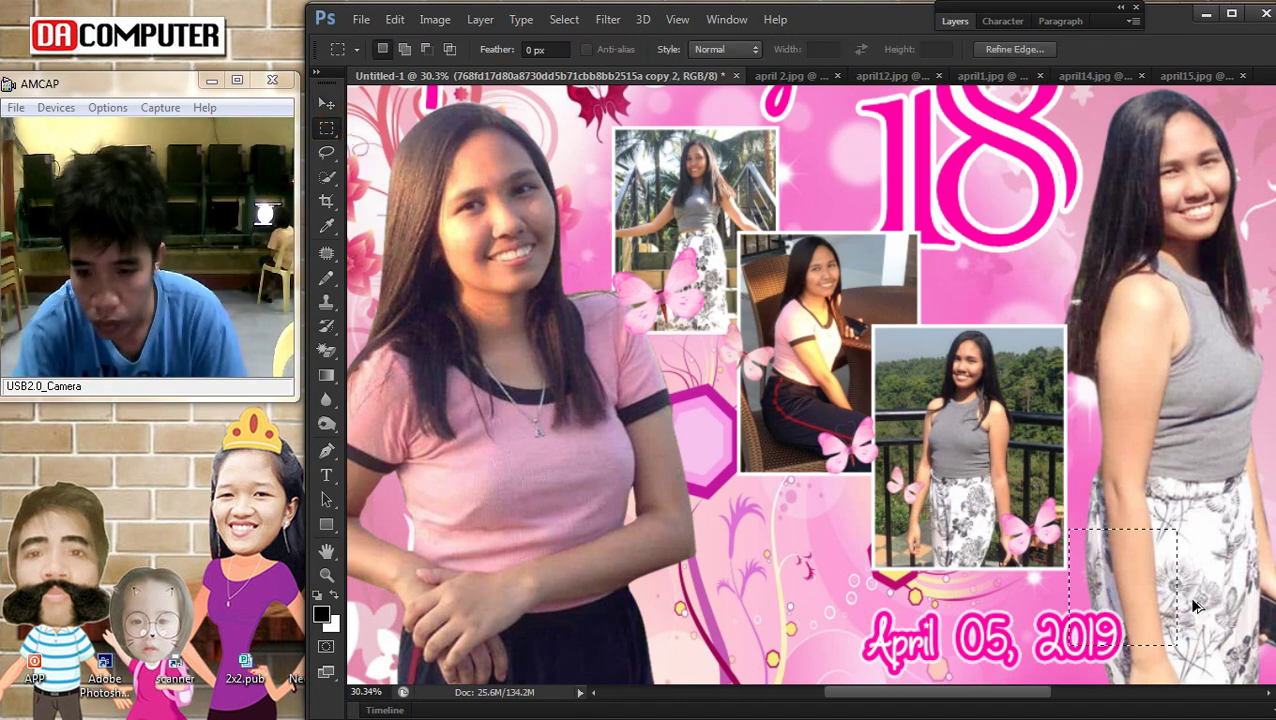
{"action": "right_click", "coordinate": [995, 398]}
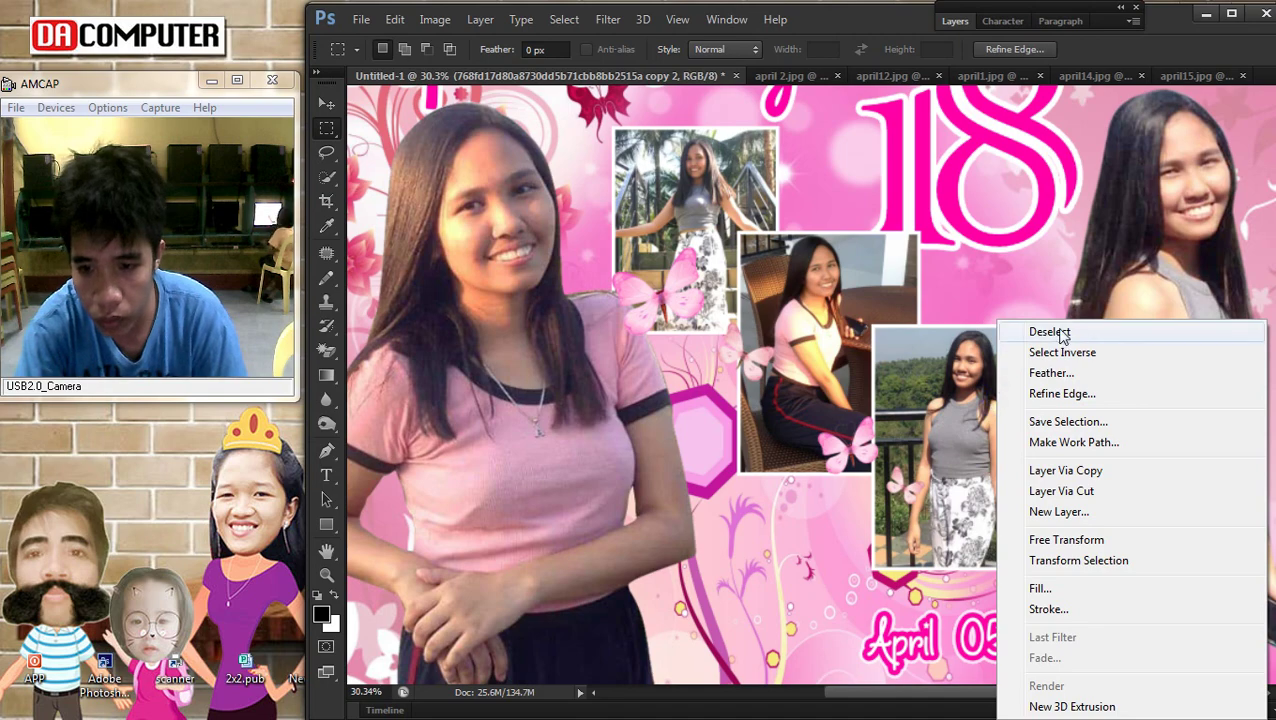
{"action": "left_click", "coordinate": [1050, 333]}
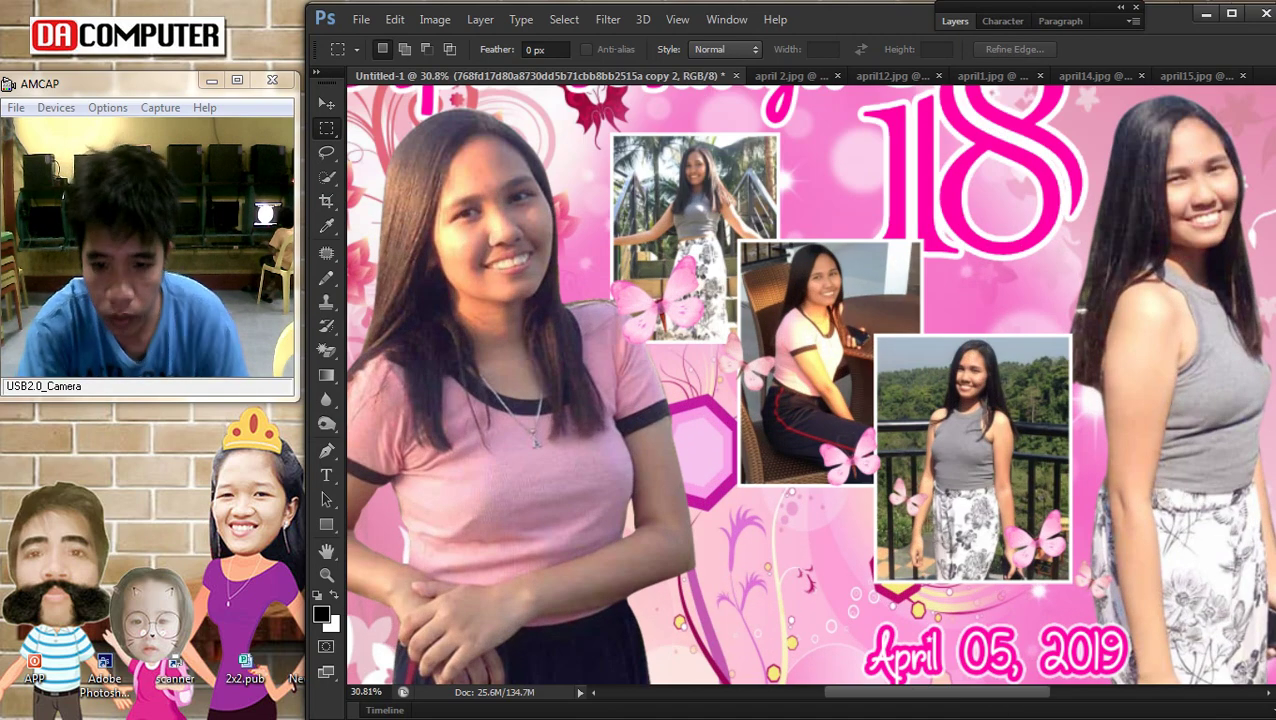
{"action": "left_click", "coordinate": [1251, 80]}
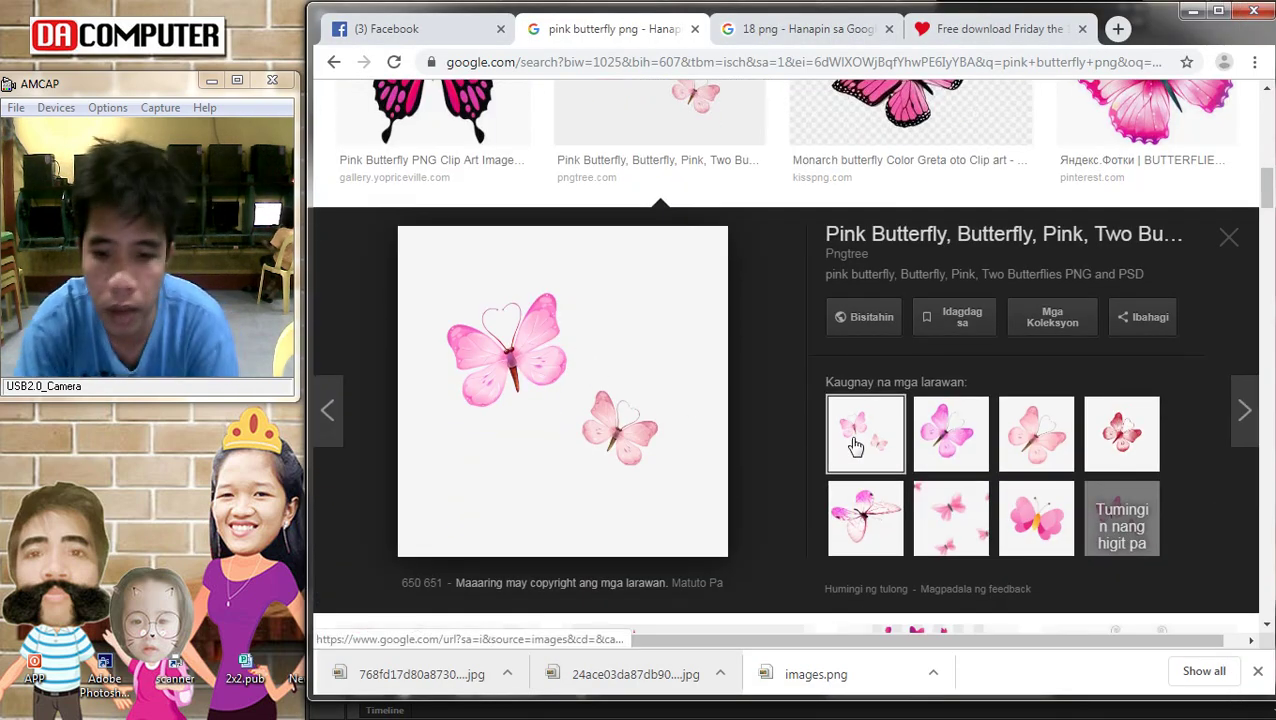
Save the related single pink butterfly image from Chrome and place it on the poster
{"action": "left_click", "coordinate": [967, 452]}
{"action": "right_click", "coordinate": [499, 361]}
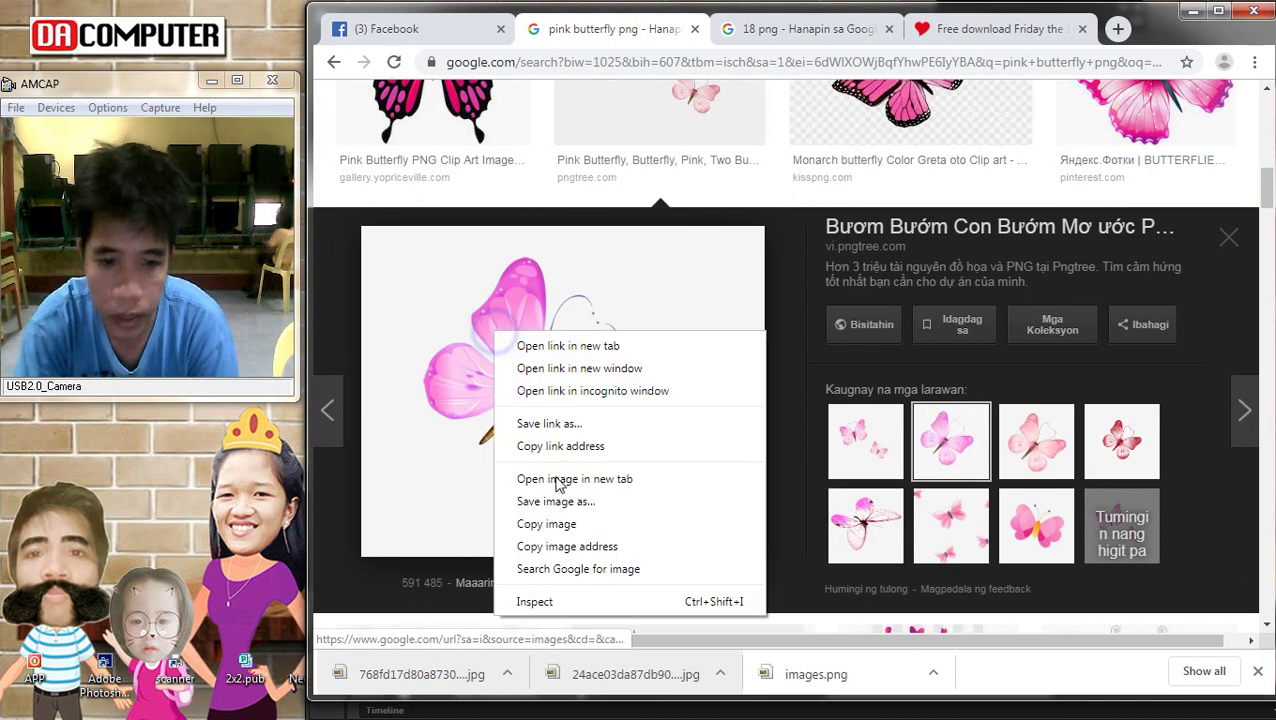
{"action": "left_click", "coordinate": [555, 503]}
{"action": "key", "text": "Return"}
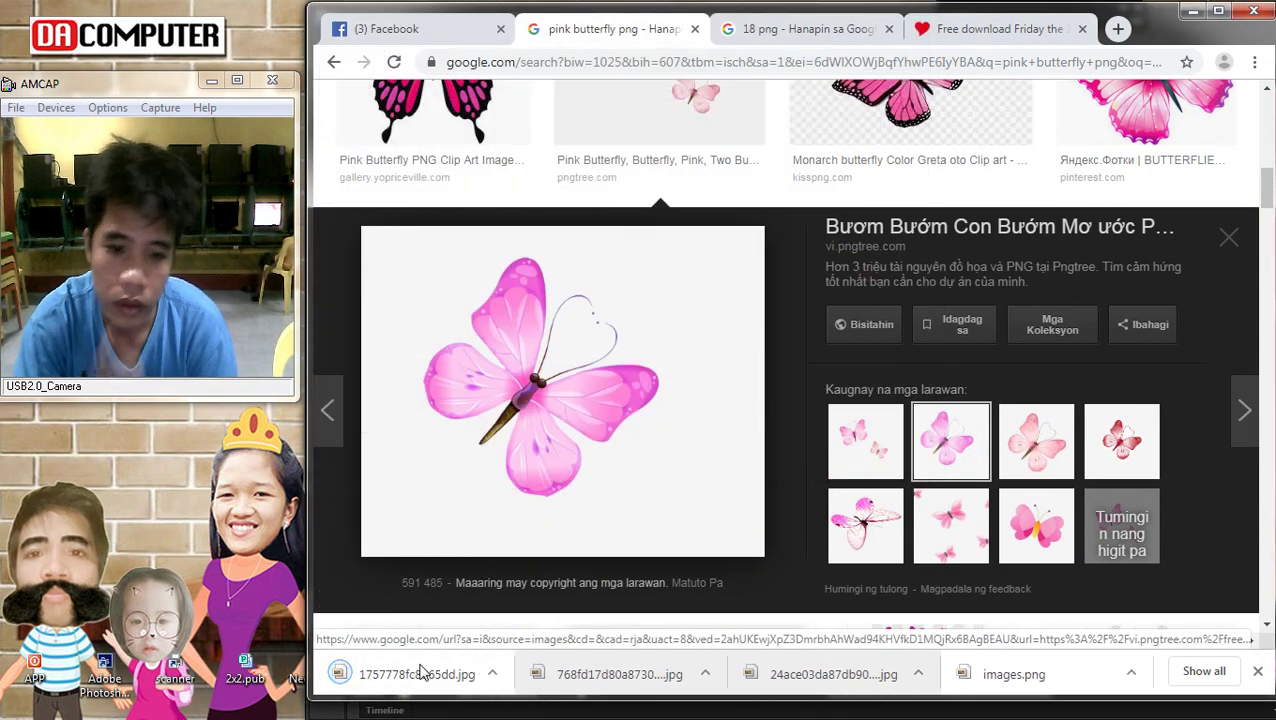
{"action": "left_click_drag", "start_coordinate": [393, 688], "coordinate": [752, 432]}
{"action": "key", "text": "Return"}
Rasterize the single butterfly and Magic Erase its white background
{"action": "key", "text": "e"}
{"action": "left_click", "coordinate": [898, 408]}
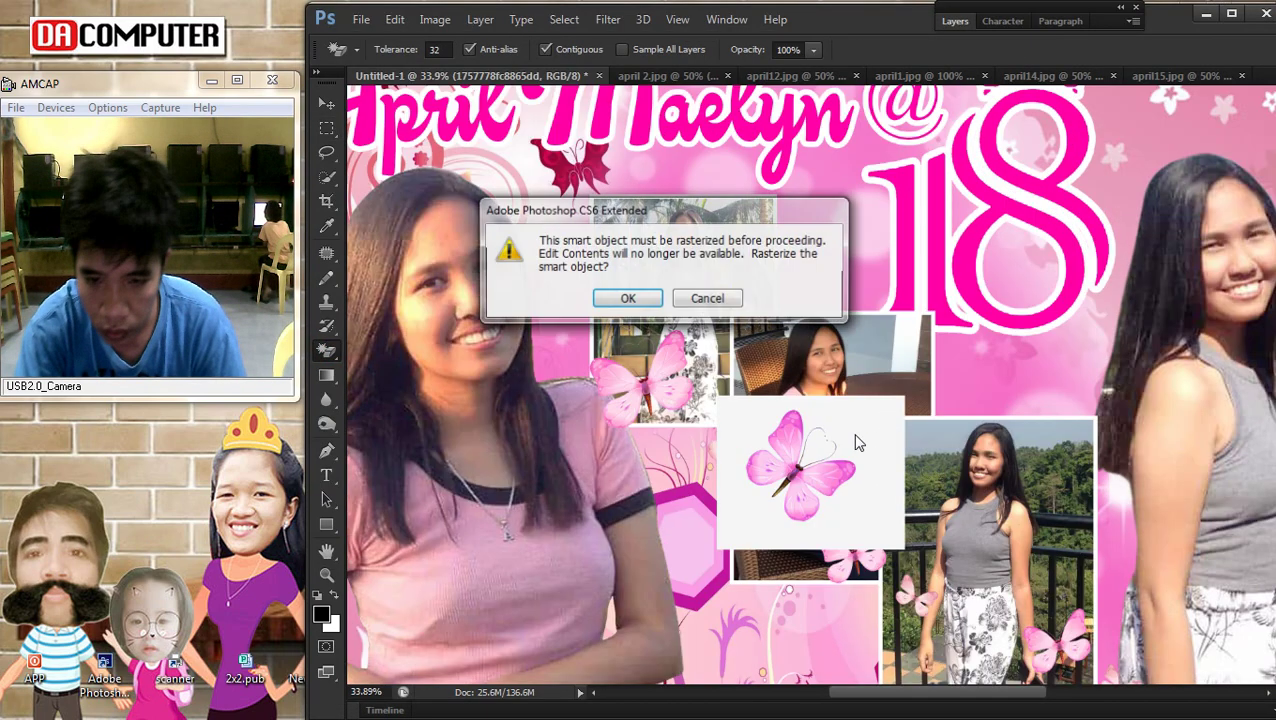
{"action": "left_click", "coordinate": [622, 300]}
{"action": "left_click", "coordinate": [888, 500]}
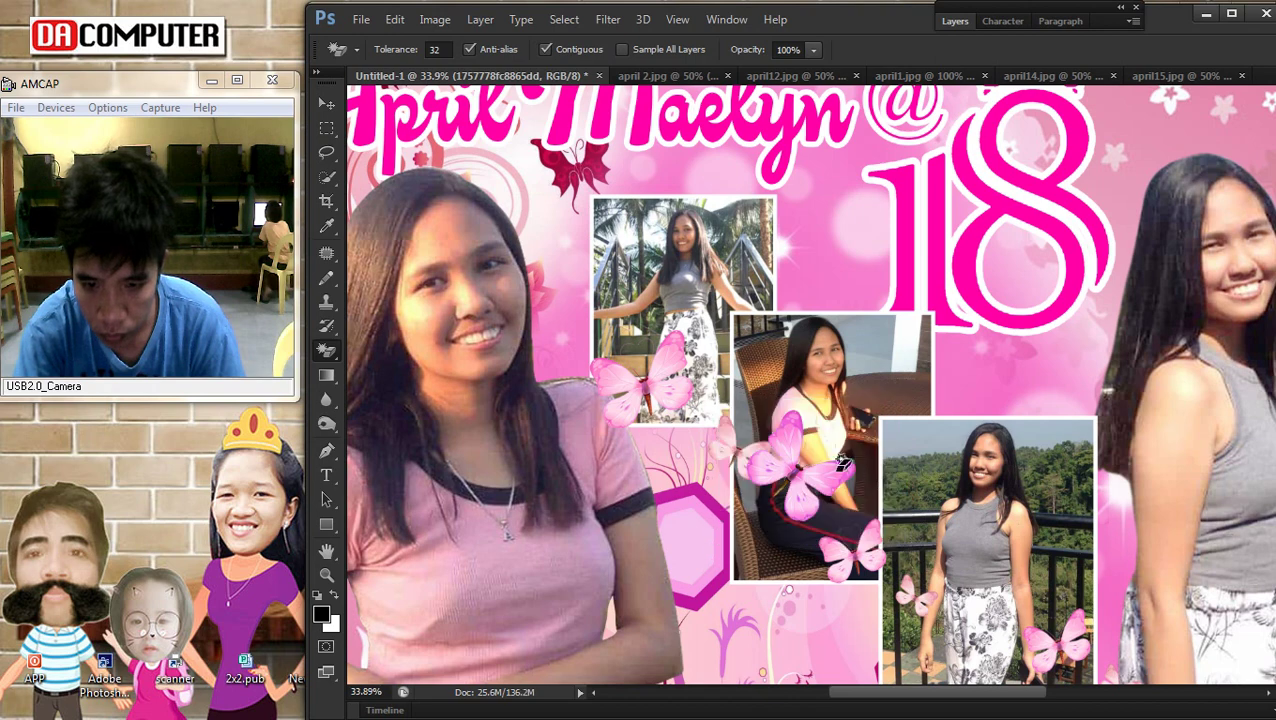
Enlarge and slightly rotate the butterfly, moving it lower below the photo collage
{"action": "left_click", "coordinate": [326, 103]}
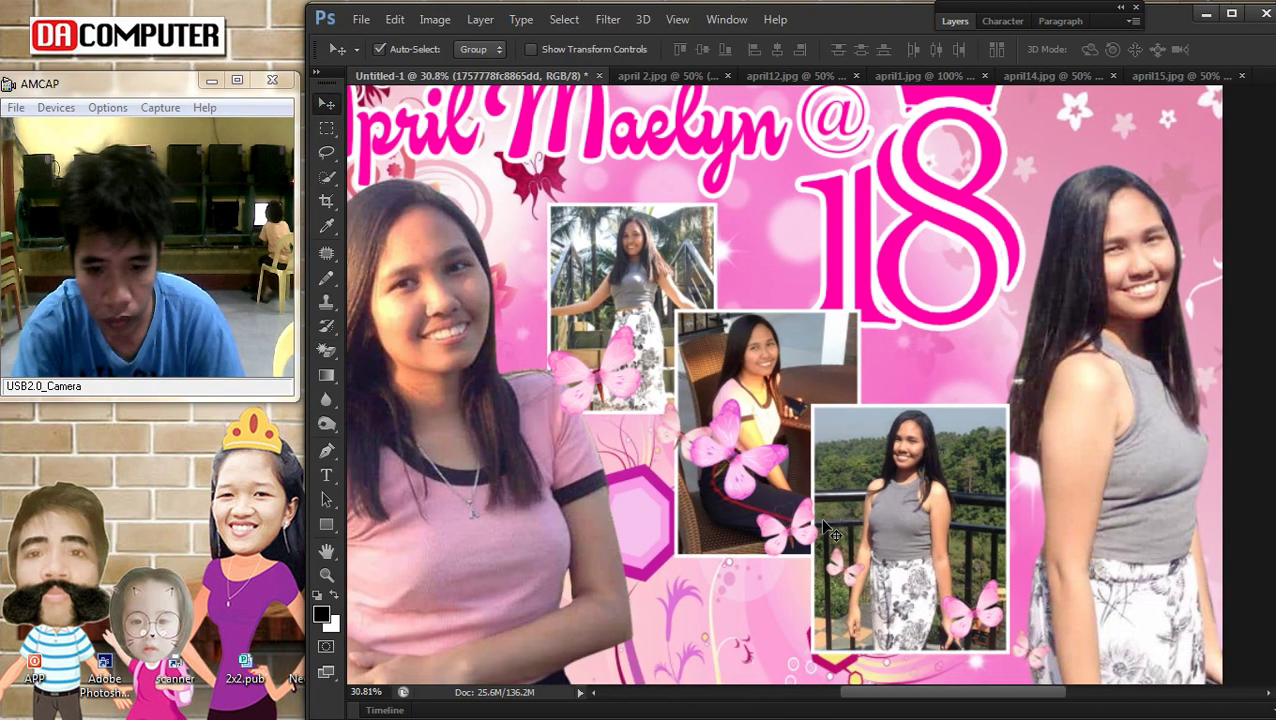
{"action": "scroll", "coordinate": [738, 410], "scroll_direction": "down", "scroll_amount": 1}
{"action": "key", "text": "ctrl+t"}
{"action": "left_click_drag", "start_coordinate": [686, 502], "coordinate": [716, 614]}
{"action": "left_click_drag", "start_coordinate": [885, 538], "coordinate": [842, 450]}
{"action": "left_click_drag", "start_coordinate": [742, 600], "coordinate": [727, 601]}
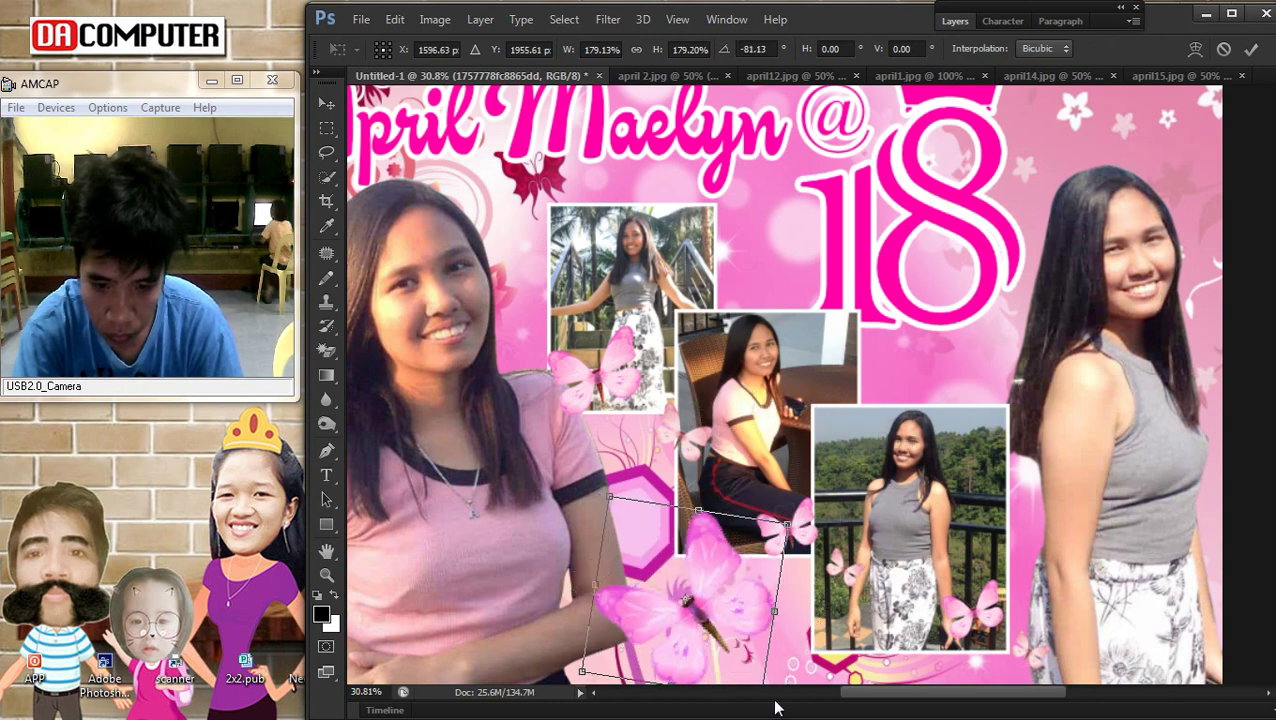
{"action": "scroll", "coordinate": [763, 680], "scroll_direction": "down", "scroll_amount": 2}
{"action": "left_click_drag", "start_coordinate": [836, 603], "coordinate": [955, 627]}
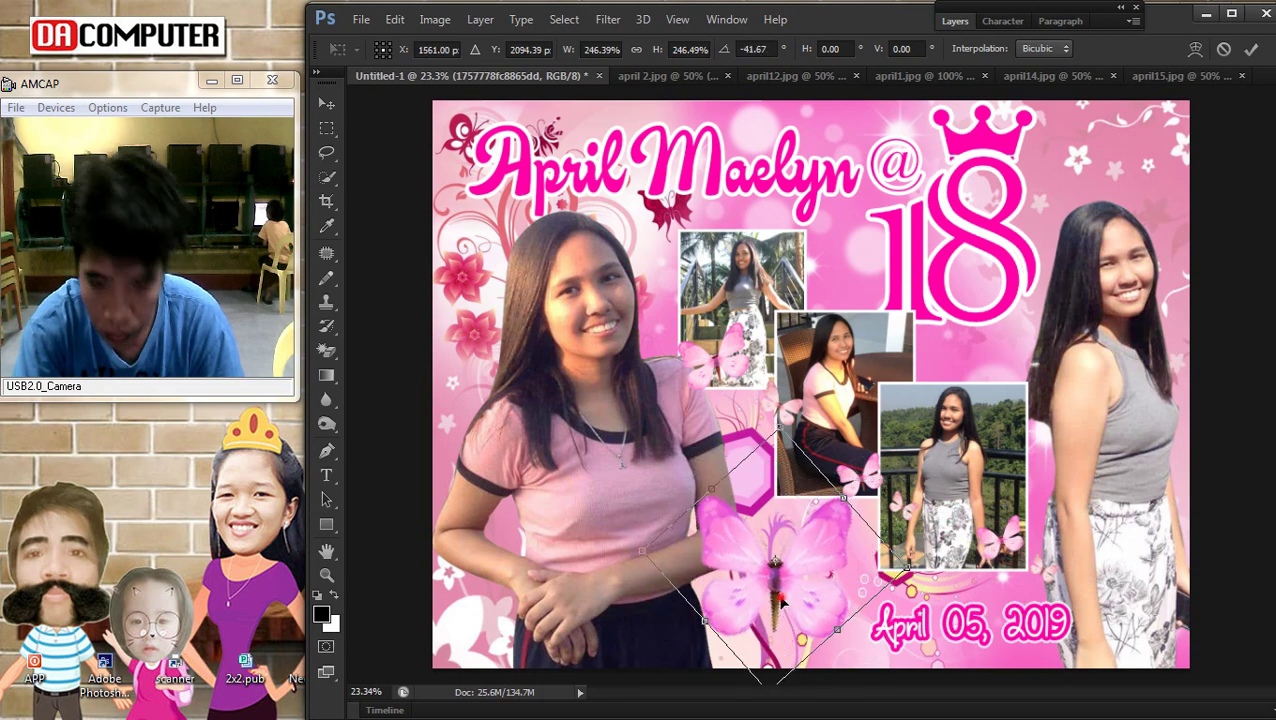
{"action": "key", "text": "Return"}
Make Layer 10 the active layer from the canvas layer list
{"action": "scroll", "coordinate": [840, 604], "scroll_direction": "down", "scroll_amount": 3}
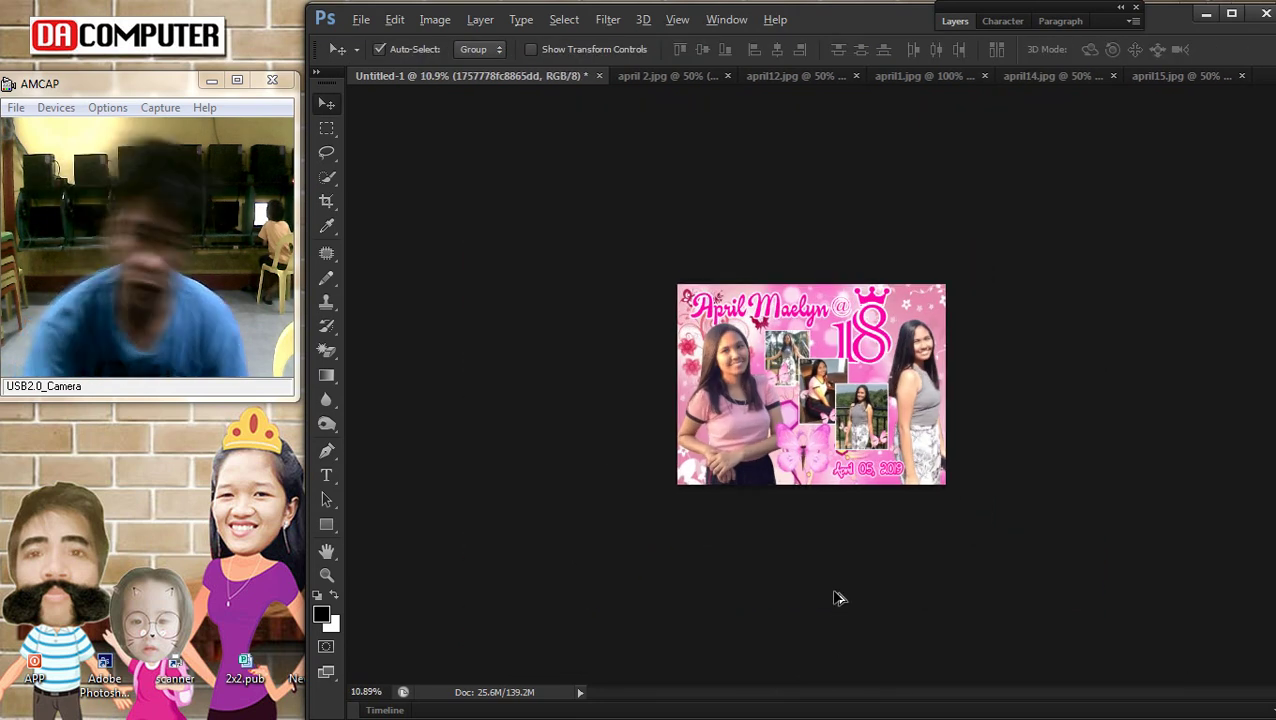
{"action": "scroll", "coordinate": [840, 604], "scroll_direction": "up", "scroll_amount": 3}
{"action": "left_click", "coordinate": [840, 600]}
{"action": "right_click", "coordinate": [813, 560]}
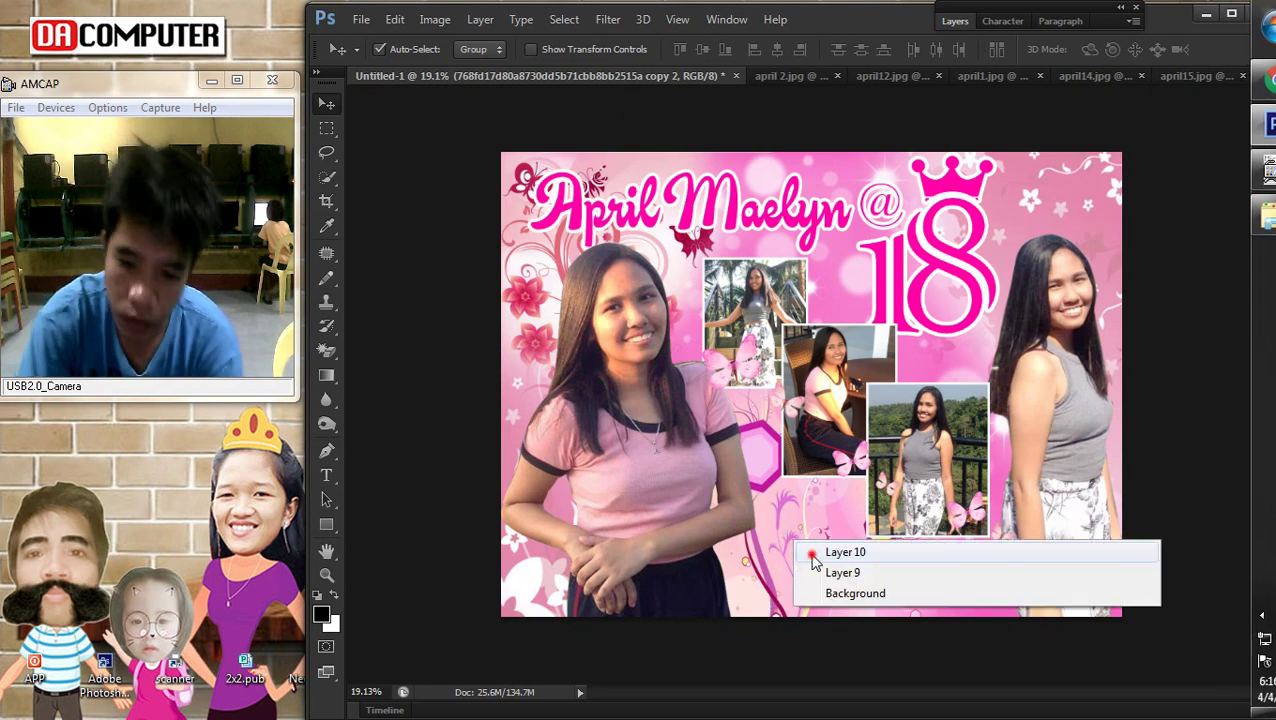
{"action": "left_click", "coordinate": [811, 552]}
{"action": "right_click", "coordinate": [806, 520]}
{"action": "left_click", "coordinate": [812, 530]}
{"action": "right_click", "coordinate": [810, 530]}
{"action": "left_click", "coordinate": [812, 533]}
Check the list of layers under the bottom-centre spot of the poster
{"action": "right_click", "coordinate": [795, 520]}
{"action": "left_click", "coordinate": [795, 520]}
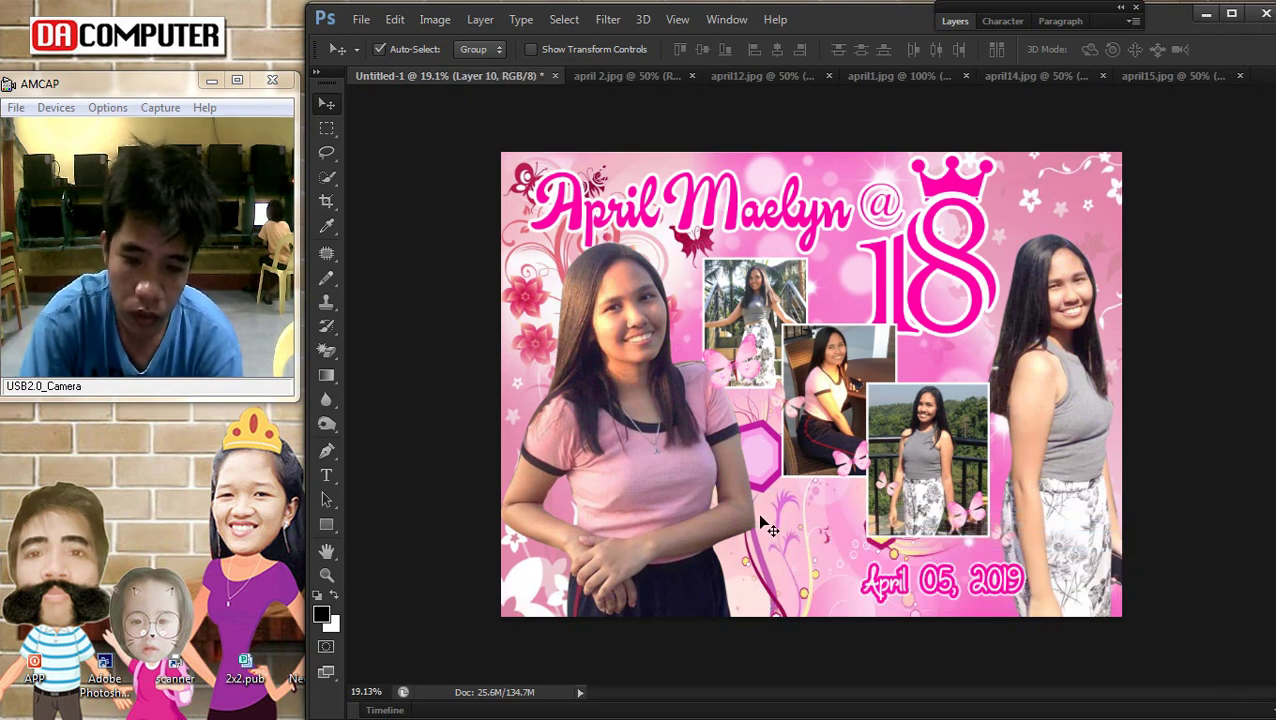
{"action": "right_click", "coordinate": [785, 515]}
Preview the outlined pink Colourbox butterfly in the Google Images results
{"action": "left_click", "coordinate": [1260, 82]}
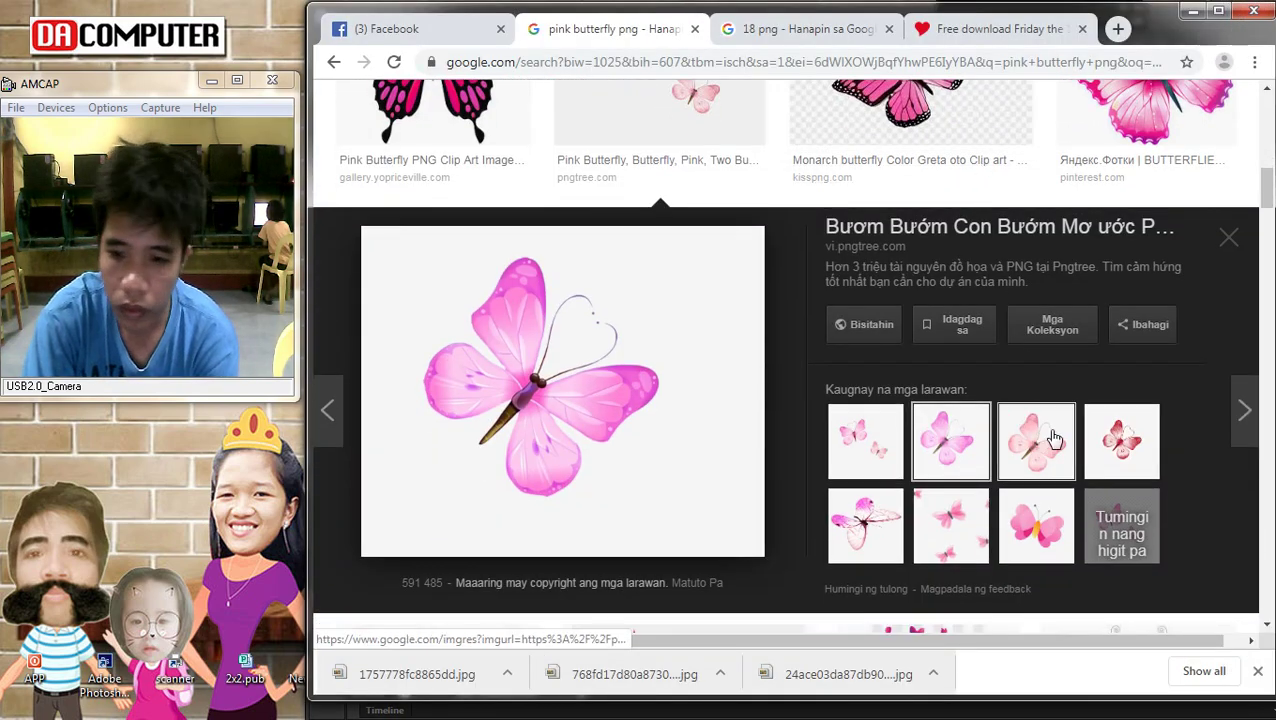
{"action": "scroll", "coordinate": [1043, 441], "scroll_direction": "down", "scroll_amount": 3}
{"action": "left_click", "coordinate": [492, 404]}
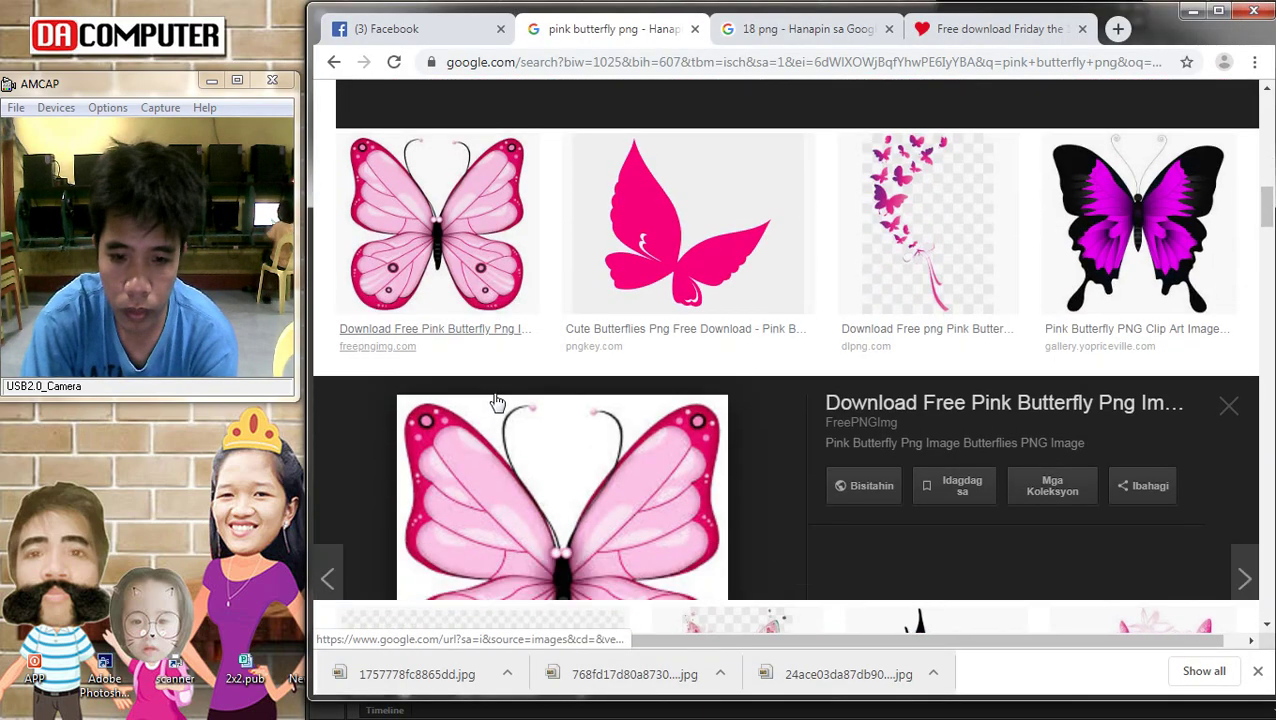
{"action": "left_click", "coordinate": [1036, 434]}
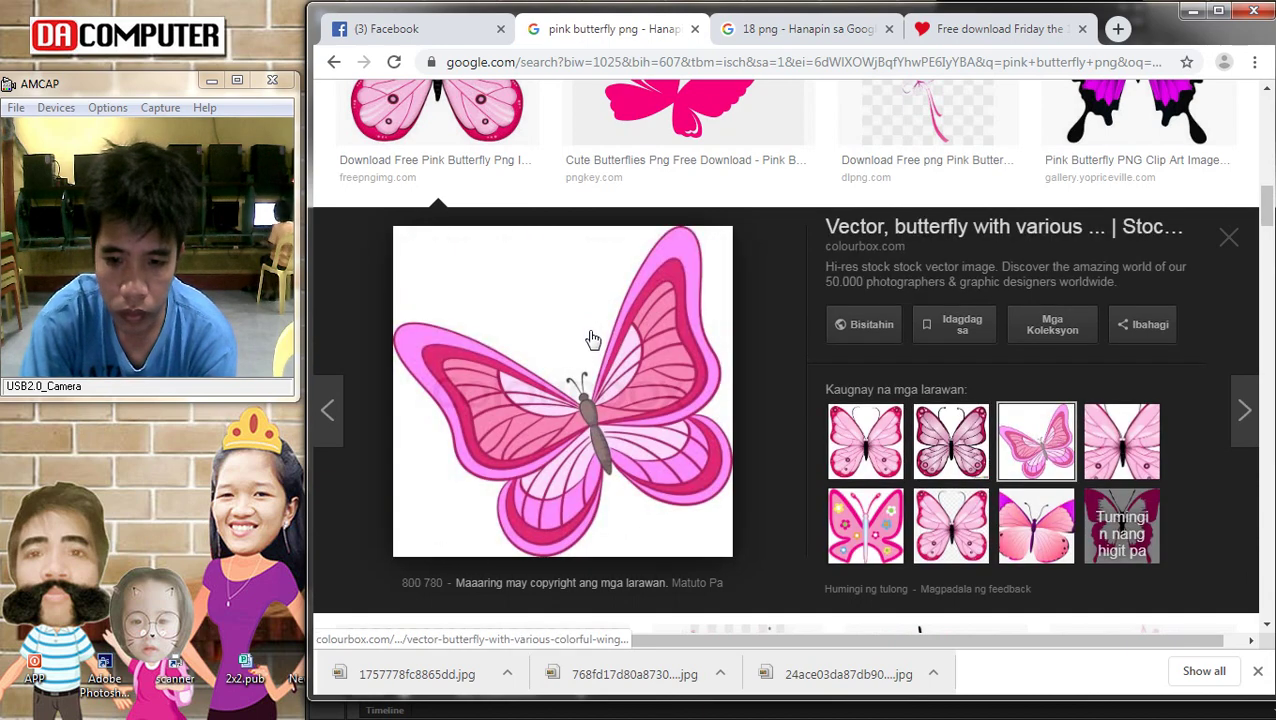
Save the butterfly as 800px_COLOURBOX2571427.jpg and drag it into Photoshop
{"action": "right_click", "coordinate": [580, 363]}
{"action": "left_click", "coordinate": [650, 529]}
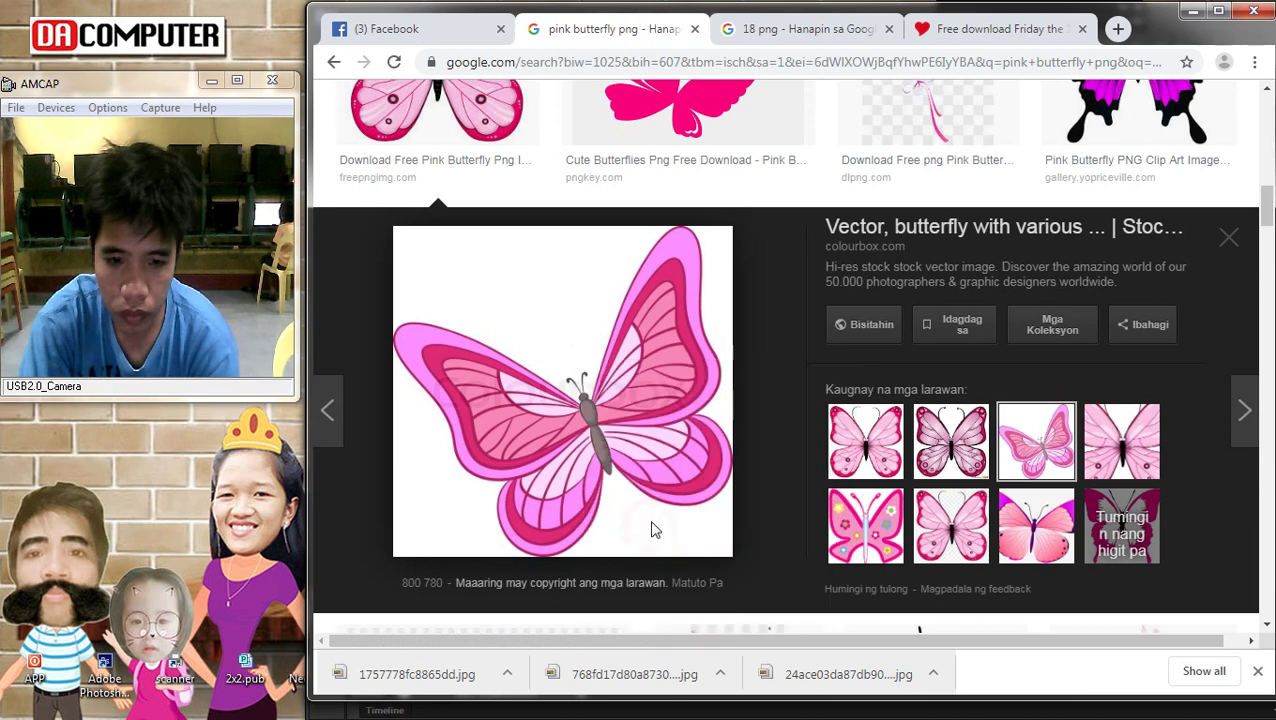
{"action": "key", "text": "Return"}
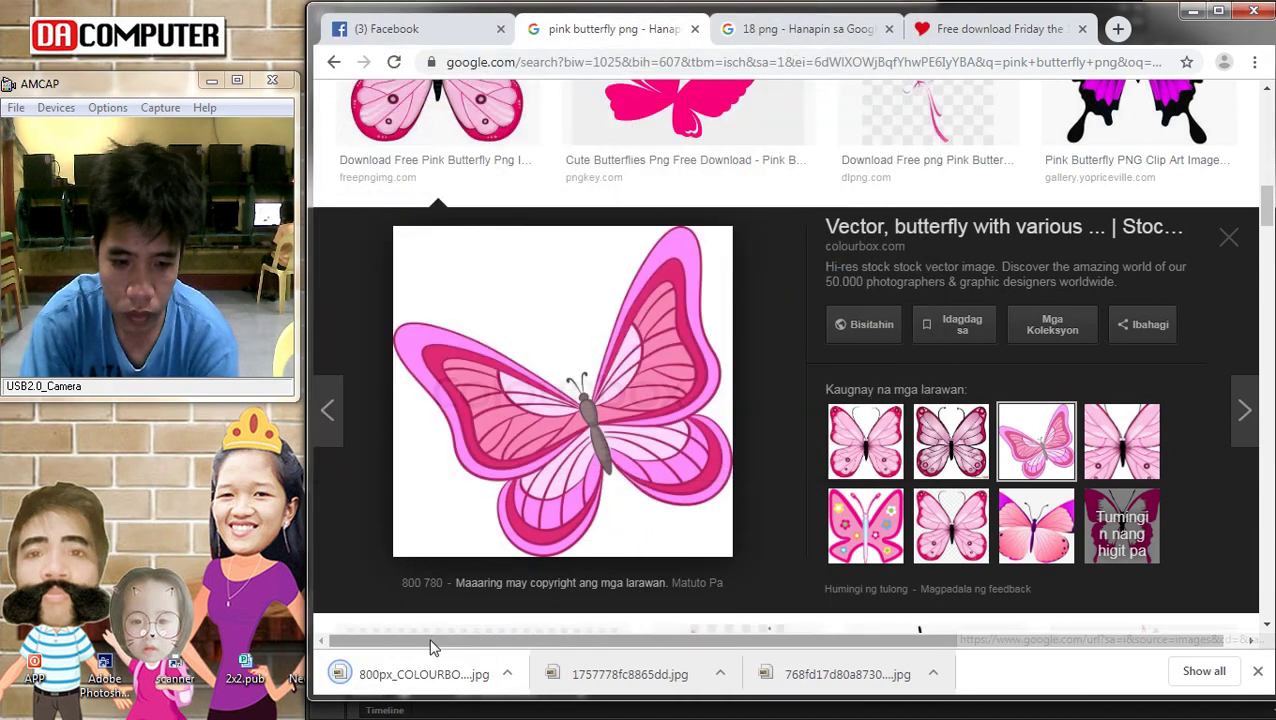
{"action": "left_click_drag", "start_coordinate": [352, 688], "coordinate": [712, 480]}
Commit the Colourbox butterfly, bring its layer to the front and move it lower
{"action": "key", "text": "Return"}
{"action": "left_click", "coordinate": [478, 20]}
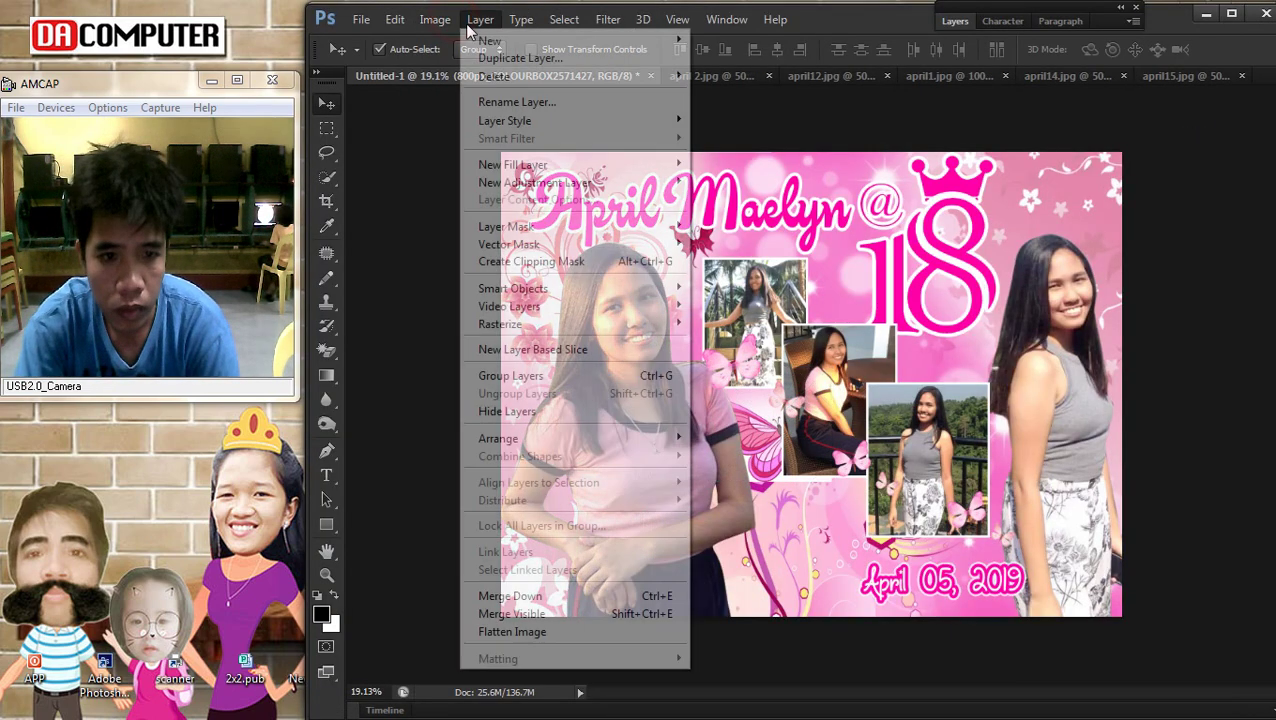
{"action": "mouse_move", "coordinate": [575, 438]}
{"action": "left_click", "coordinate": [808, 440]}
{"action": "left_click_drag", "start_coordinate": [808, 440], "coordinate": [810, 542]}
Magic Erase the butterfly's white background and enlarge it to about 141%, shifted up-left
{"action": "left_click", "coordinate": [330, 352]}
{"action": "left_click", "coordinate": [745, 455]}
{"action": "key", "text": "Return"}
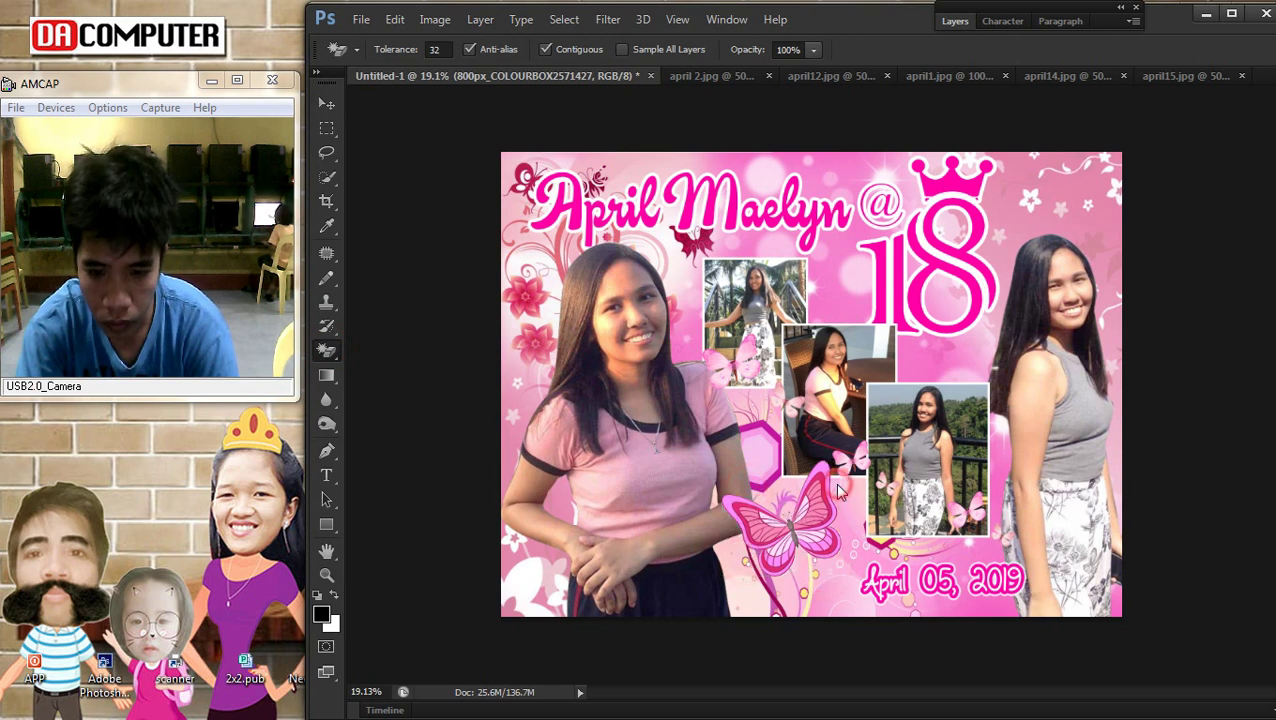
{"action": "left_click", "coordinate": [327, 104]}
{"action": "key", "text": "ctrl+t"}
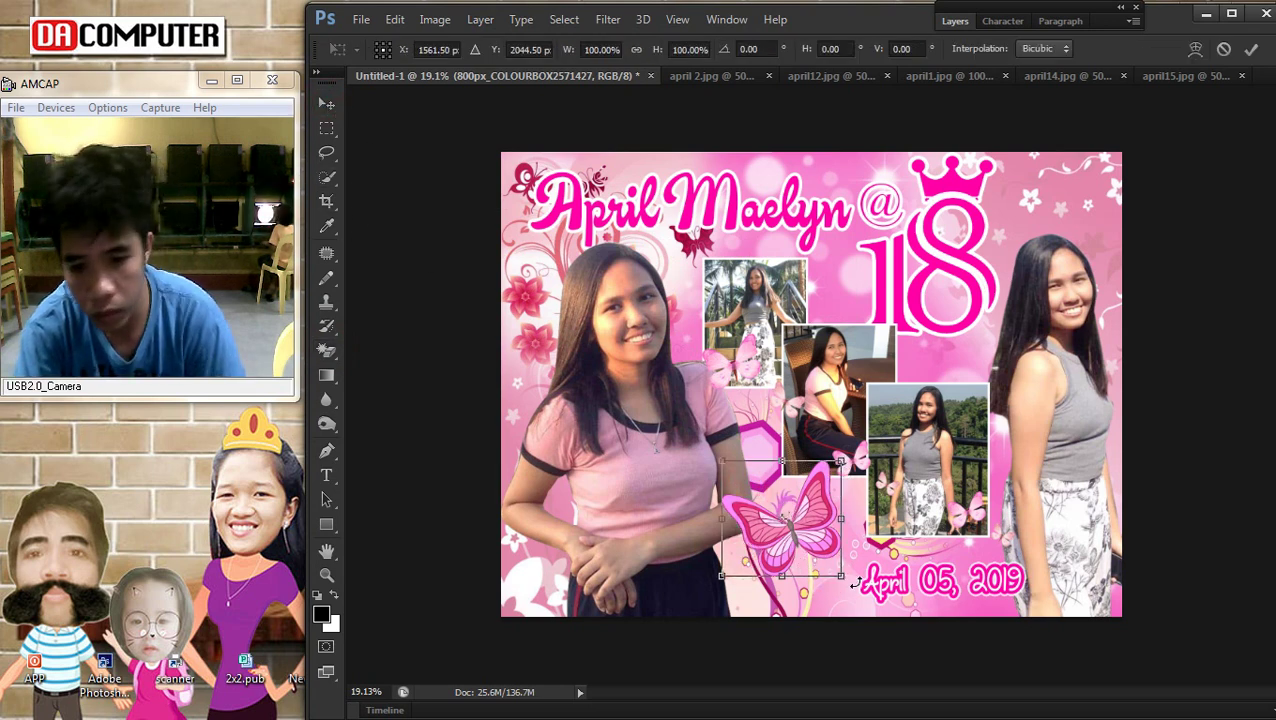
{"action": "left_click_drag", "start_coordinate": [841, 577], "coordinate": [890, 623]}
{"action": "left_click_drag", "start_coordinate": [833, 552], "coordinate": [803, 543]}
{"action": "key", "text": "Return"}
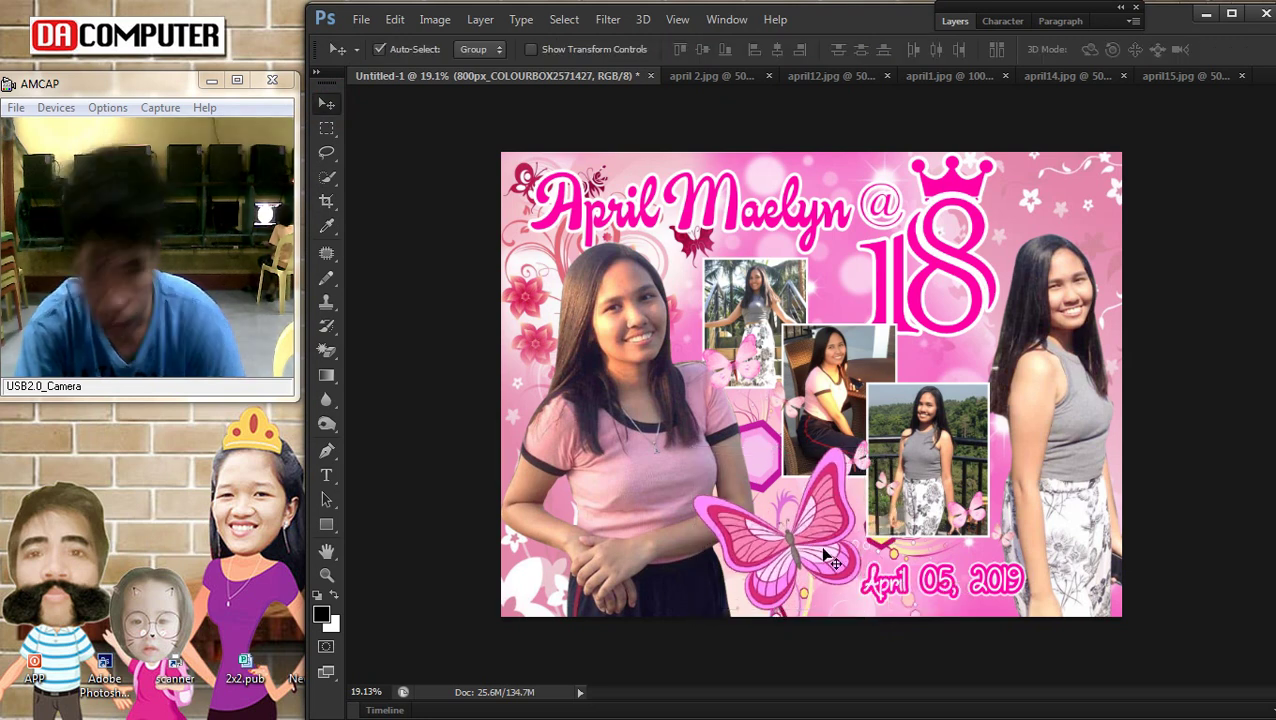
Delete Layer 10's pixels from the butterfly area down to the bottom edge
{"action": "left_click", "coordinate": [901, 583]}
{"action": "scroll", "coordinate": [786, 543], "scroll_direction": "up", "scroll_amount": 2}
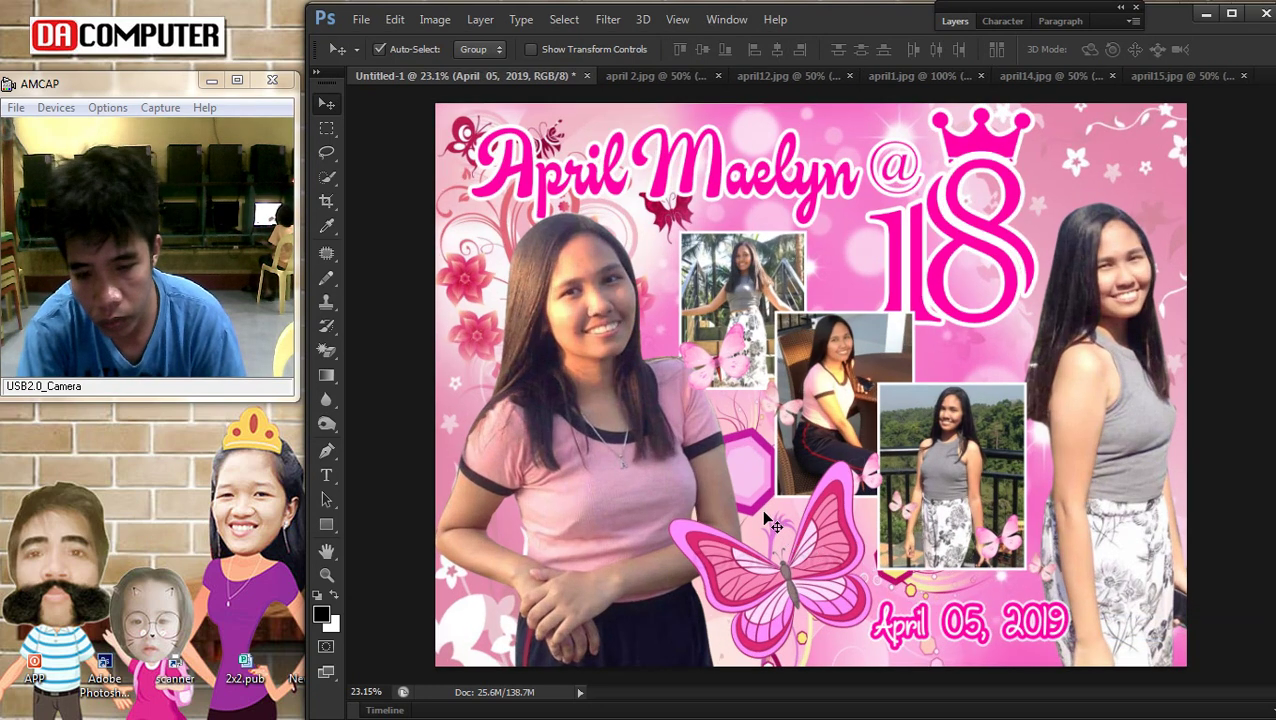
{"action": "left_click", "coordinate": [767, 520]}
{"action": "key", "text": "m"}
{"action": "left_click_drag", "start_coordinate": [678, 490], "coordinate": [914, 700]}
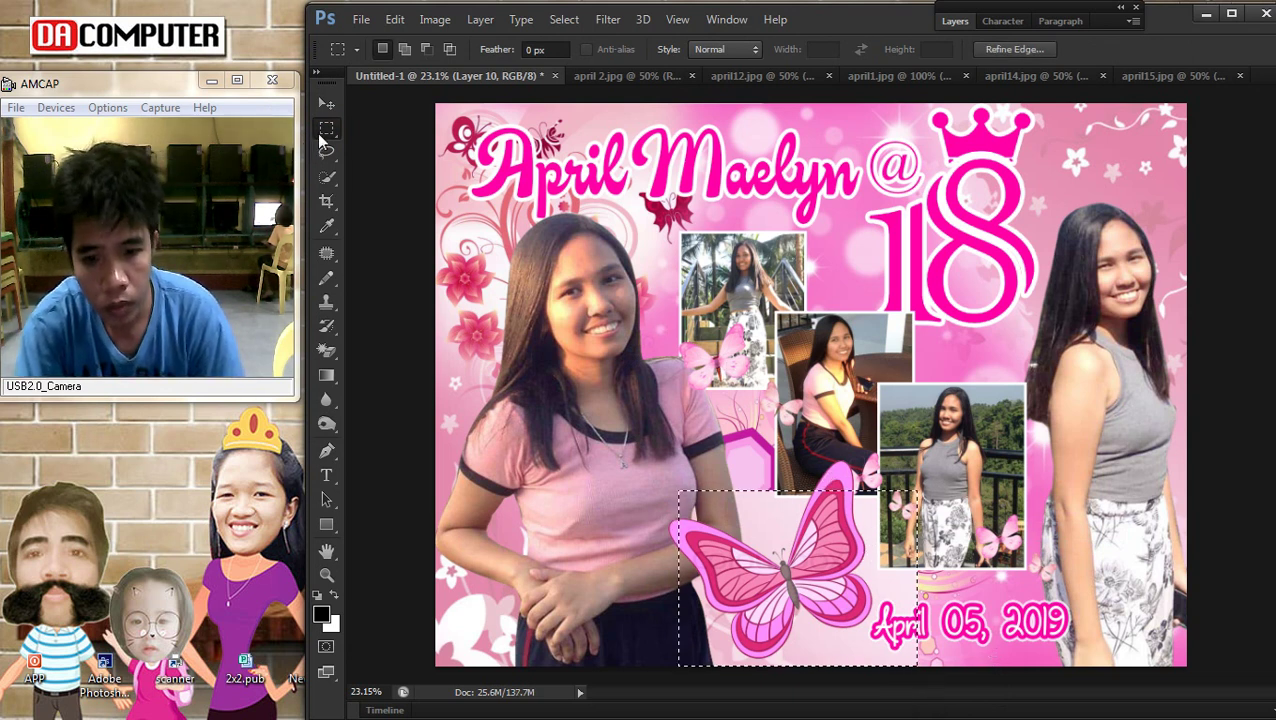
{"action": "key", "text": "Delete"}
{"action": "key", "text": "ctrl+d"}
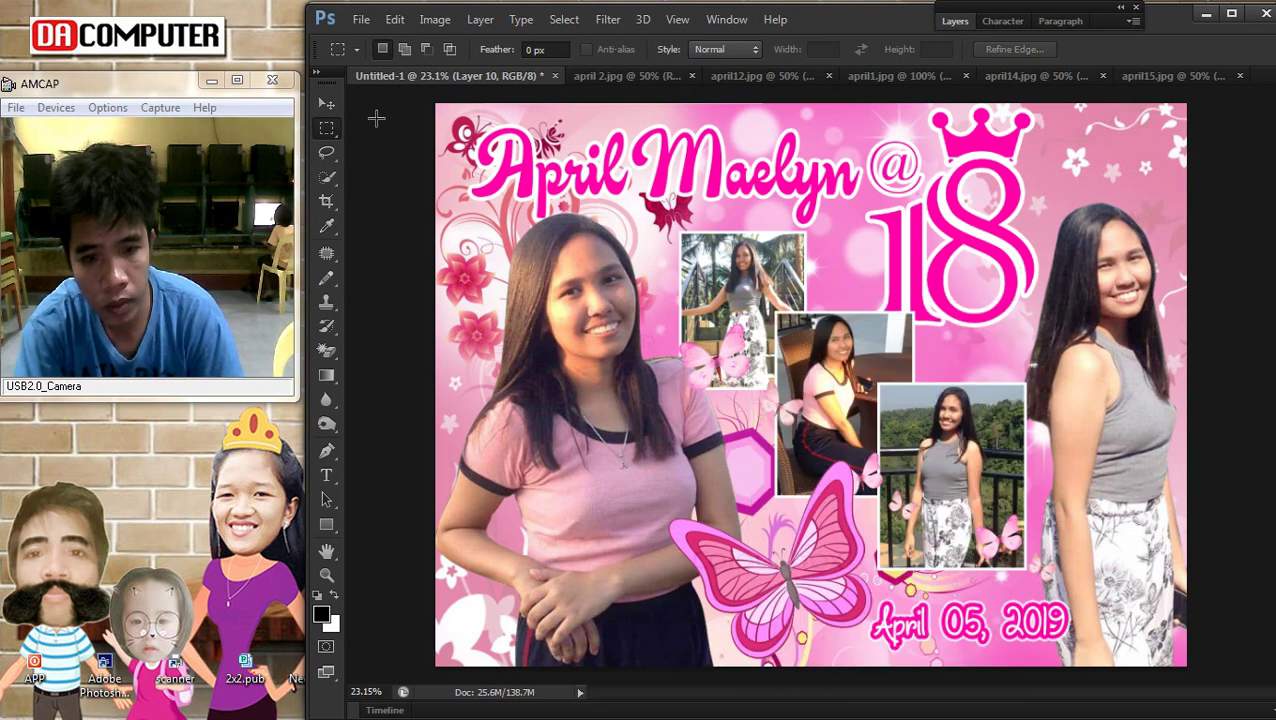
Delete the hexagon layer and fit the whole poster in the window
{"action": "left_click", "coordinate": [327, 102]}
{"action": "key", "text": "Delete"}
{"action": "key", "text": "ctrl+minus"}
{"action": "key", "text": "ctrl+0"}
Reposition the butterfly near the date line and enlarge it to about 112%
{"action": "right_click", "coordinate": [779, 560]}
{"action": "left_click", "coordinate": [800, 574]}
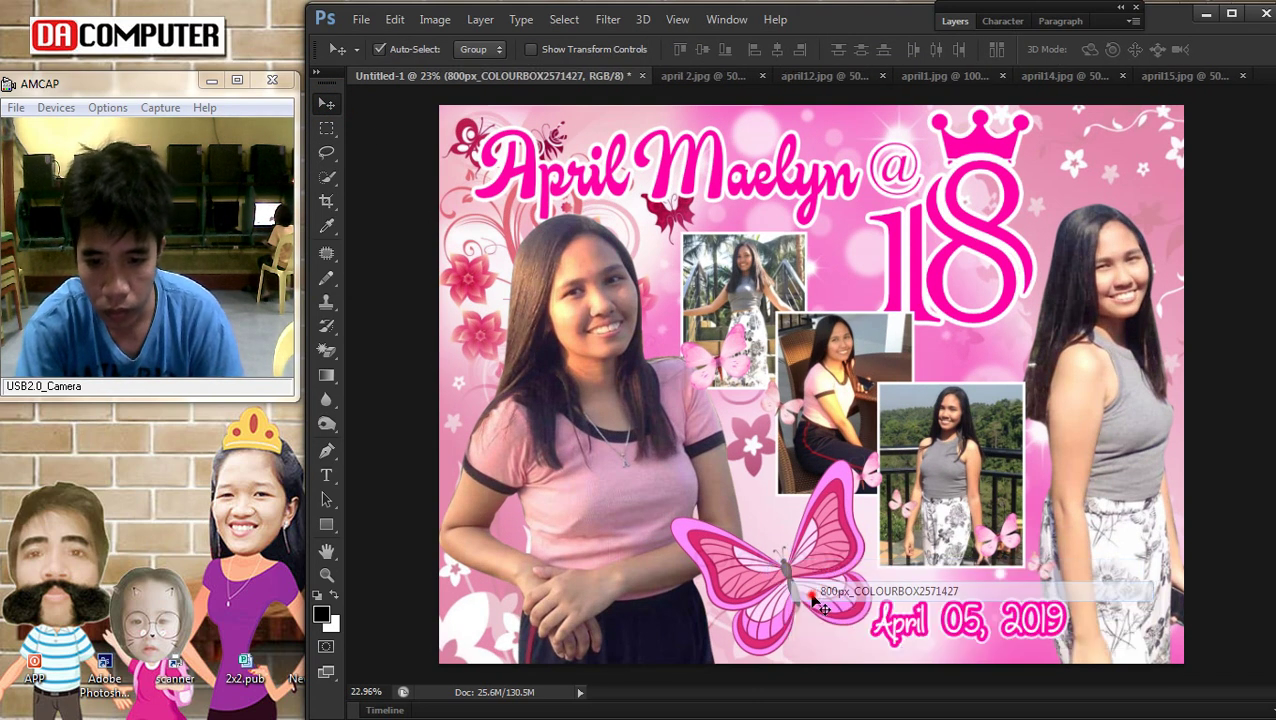
{"action": "left_click_drag", "start_coordinate": [800, 576], "coordinate": [818, 588]}
{"action": "key", "text": "ctrl+t"}
{"action": "left_click_drag", "start_coordinate": [877, 645], "coordinate": [903, 668]}
{"action": "key", "text": "Return"}
Bring the April 05, 2019 date layer to the front
{"action": "right_click", "coordinate": [937, 650]}
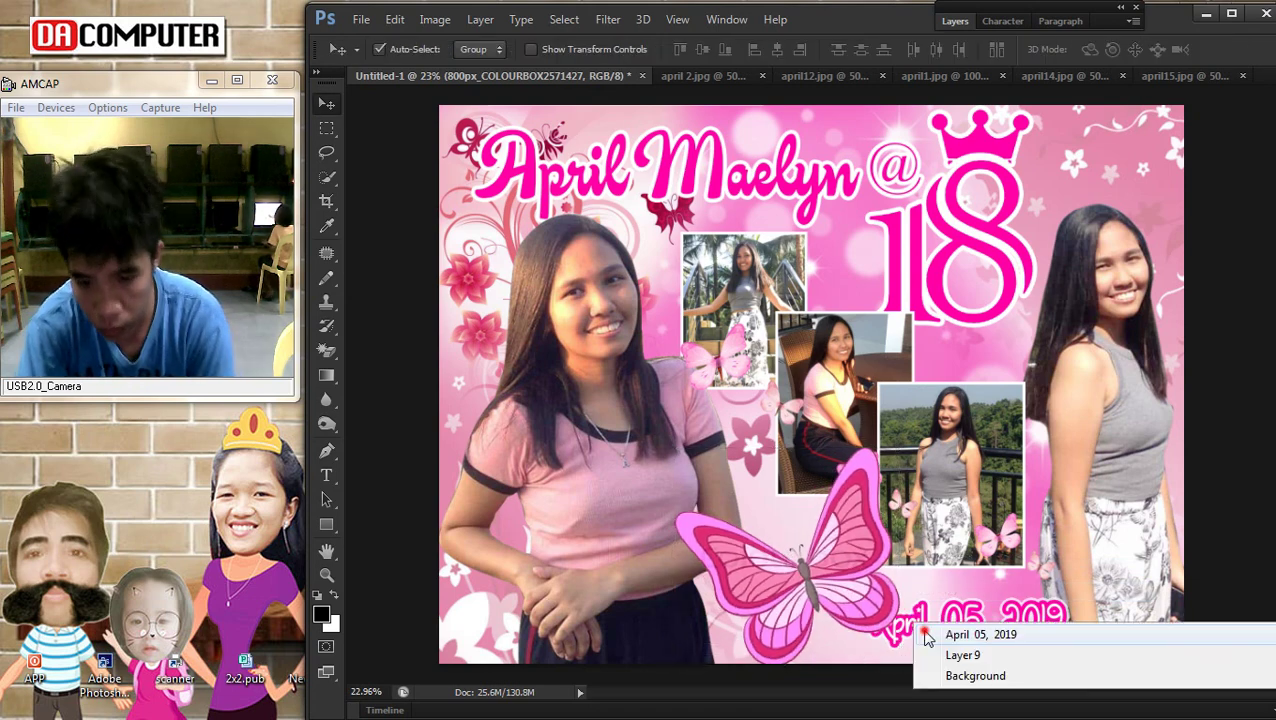
{"action": "left_click", "coordinate": [960, 639]}
{"action": "left_click", "coordinate": [480, 19]}
{"action": "mouse_move", "coordinate": [560, 440]}
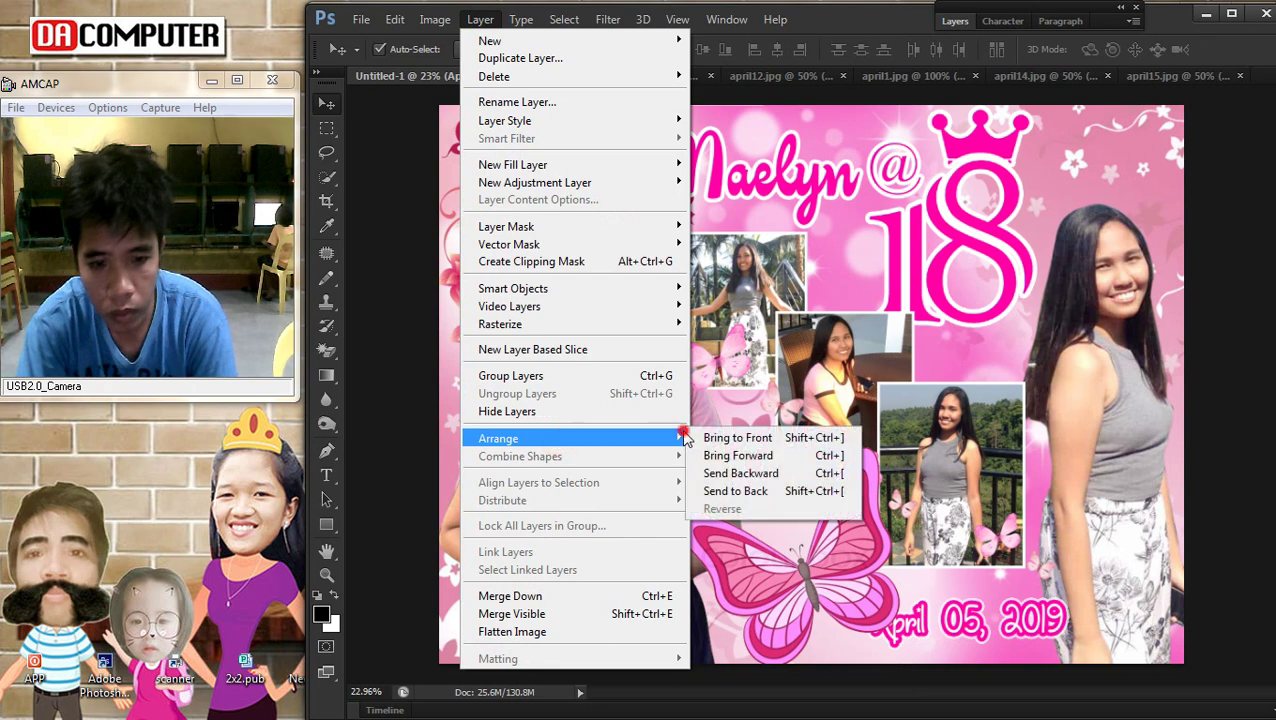
{"action": "left_click", "coordinate": [710, 438]}
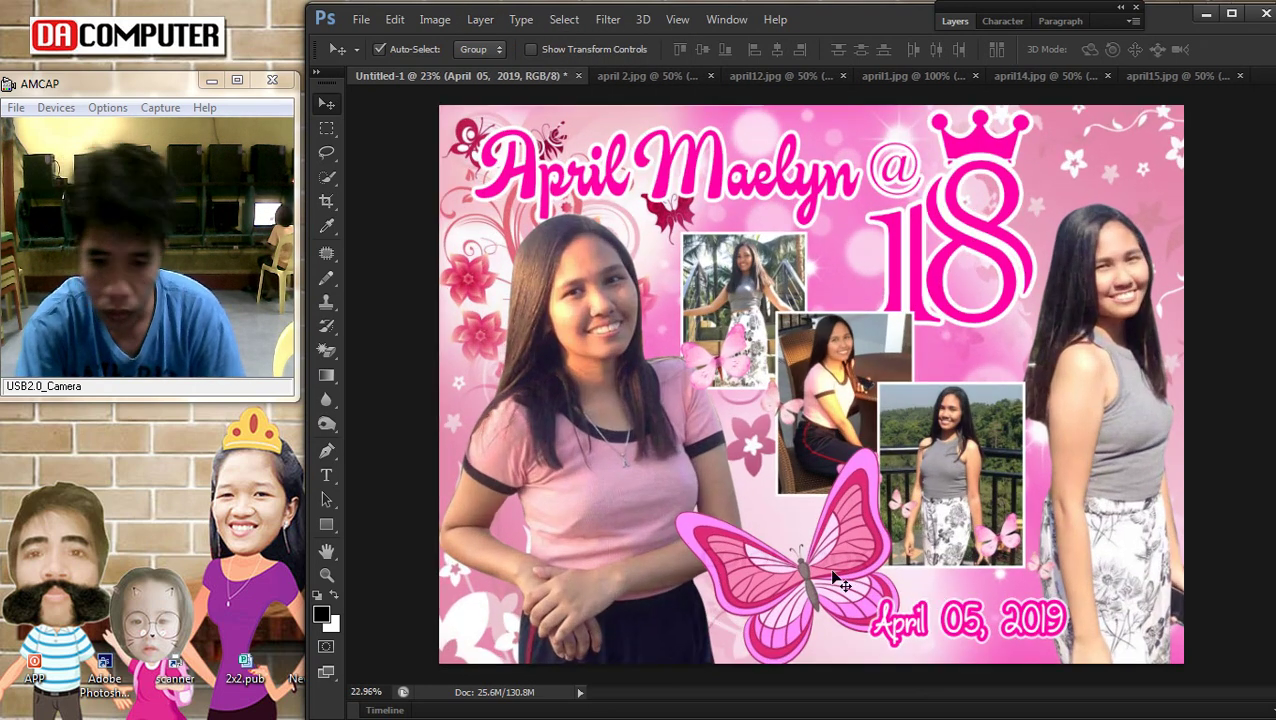
Delete the large butterfly layer from the poster
{"action": "right_click", "coordinate": [778, 566]}
{"action": "left_click", "coordinate": [830, 583]}
{"action": "key", "text": "Delete"}
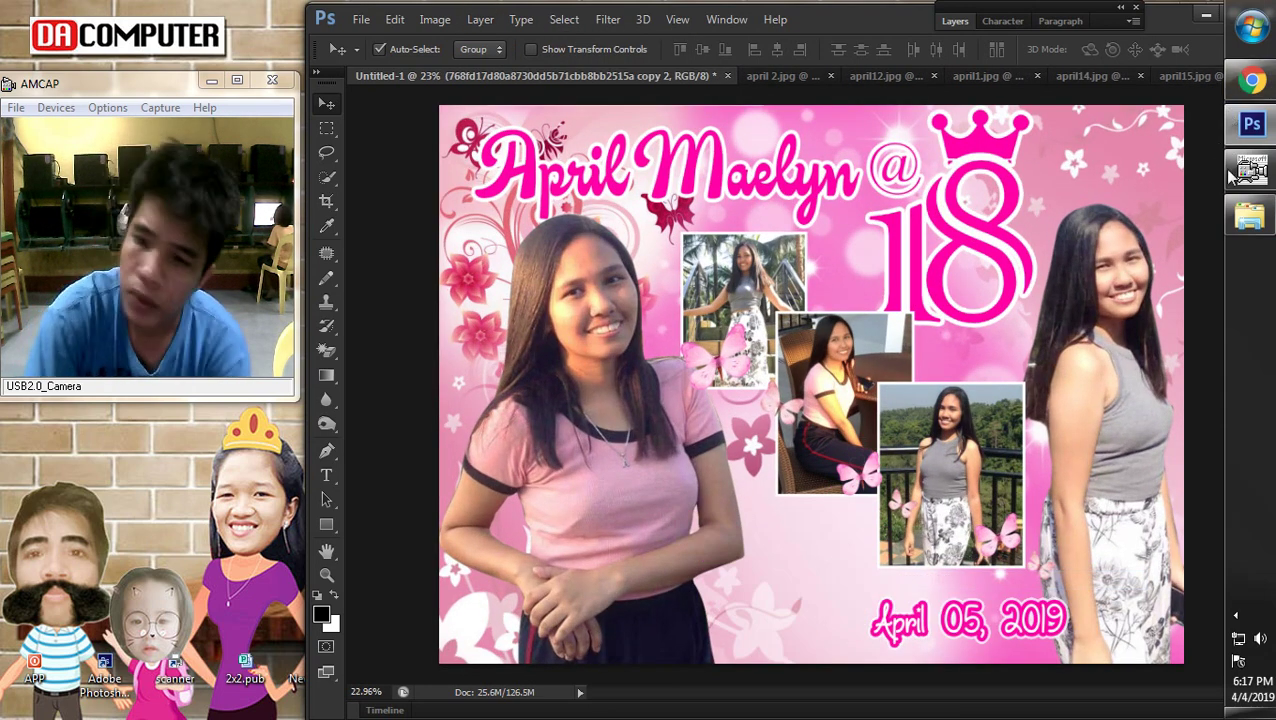
Download the Pink butterfly png #6742 image as pink-butterfly-png-30.png and drag it toward Photoshop
{"action": "left_click", "coordinate": [1254, 81]}
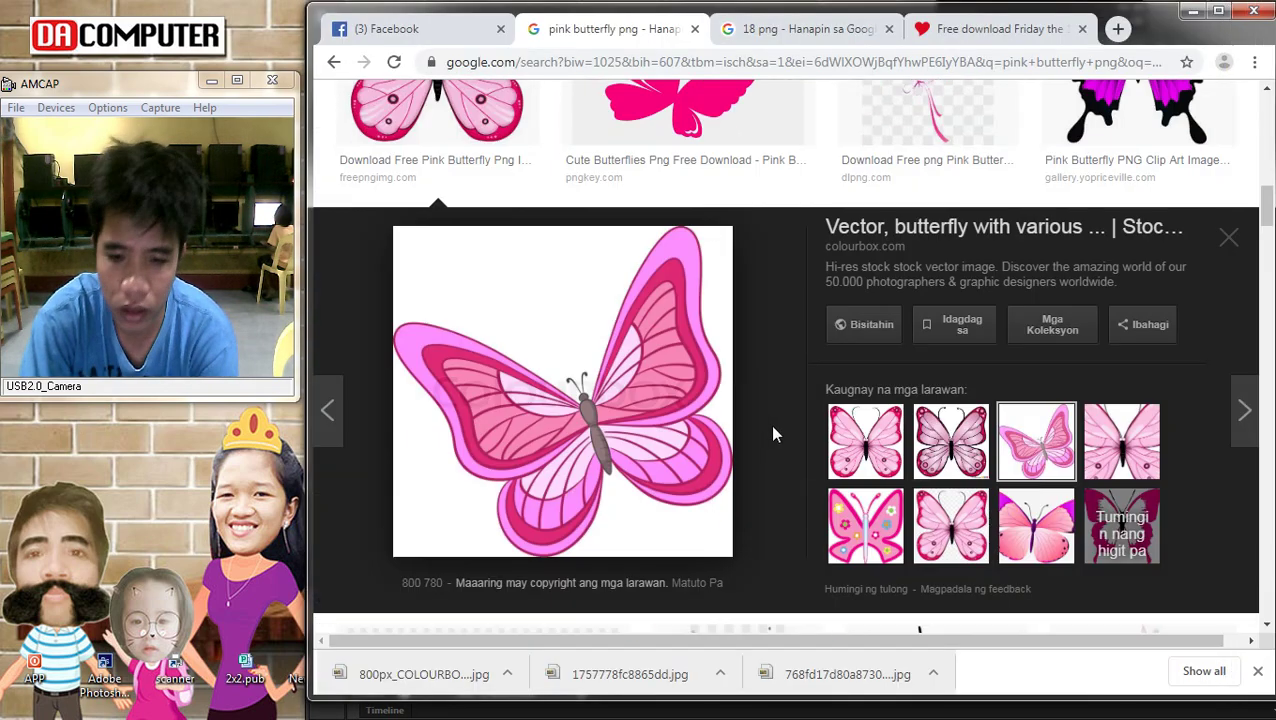
{"action": "scroll", "coordinate": [988, 527], "scroll_direction": "down", "scroll_amount": 6}
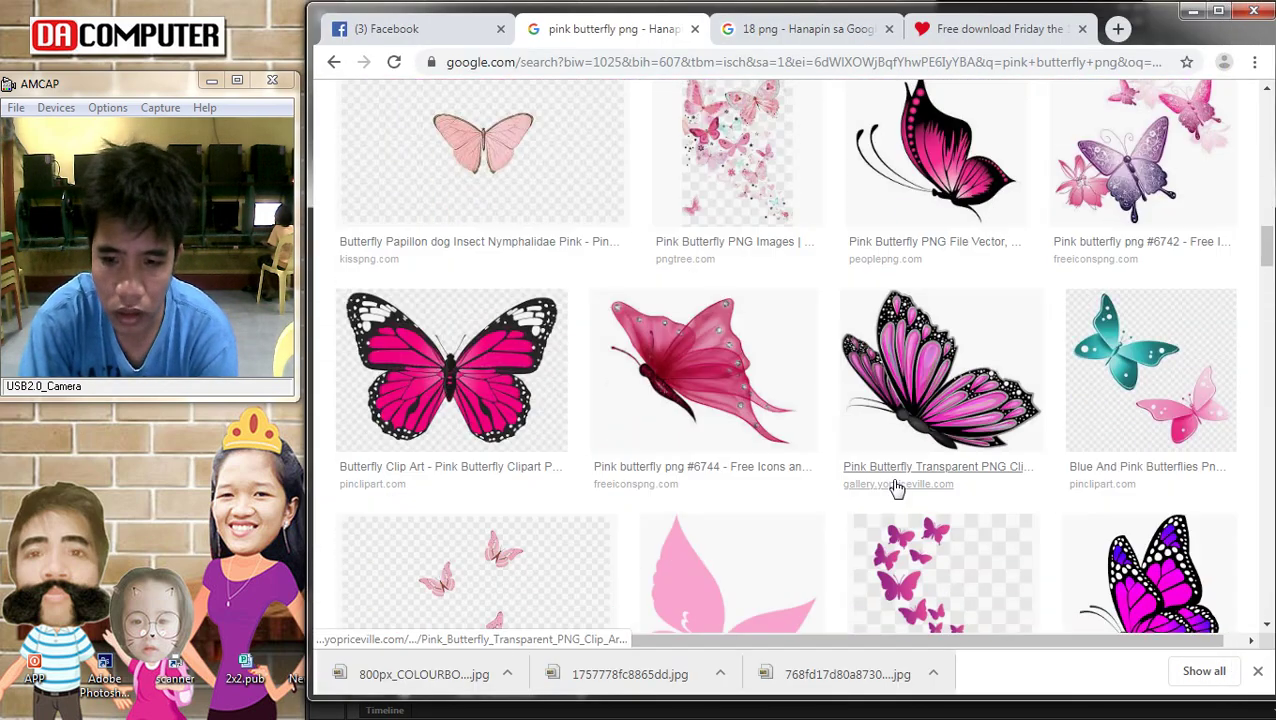
{"action": "left_click", "coordinate": [1120, 148]}
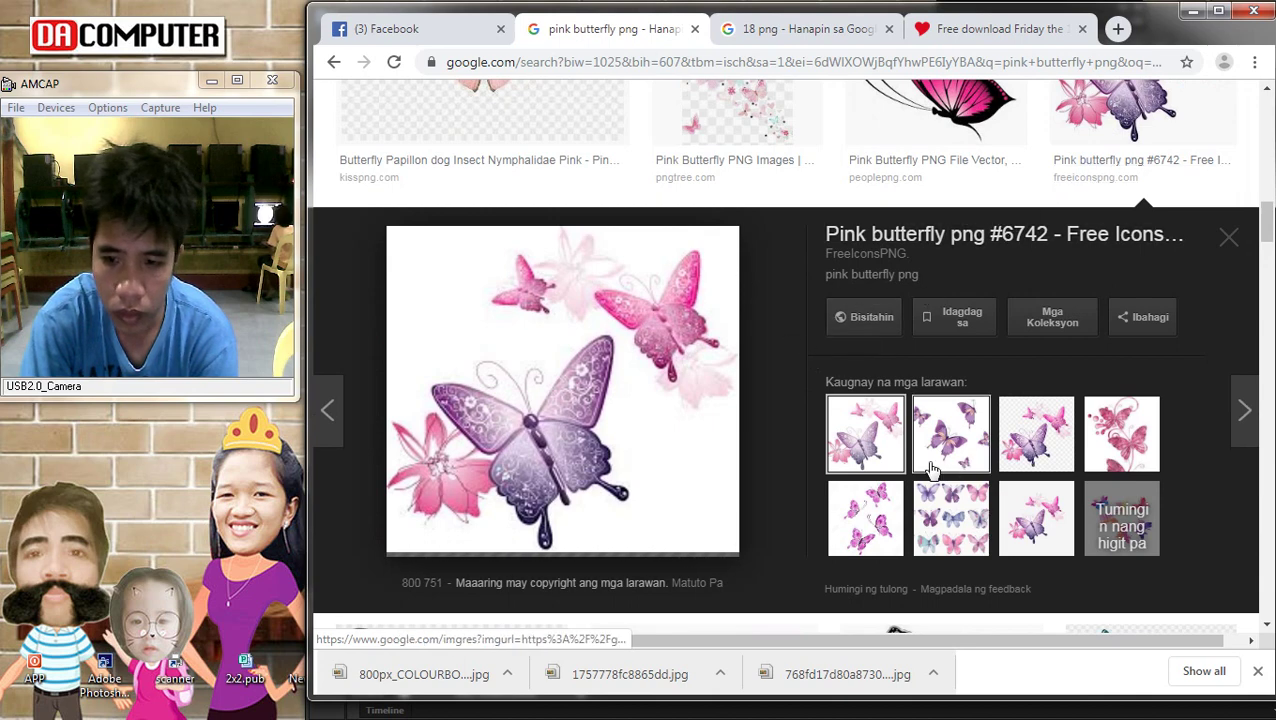
{"action": "right_click", "coordinate": [541, 340]}
{"action": "left_click", "coordinate": [618, 516]}
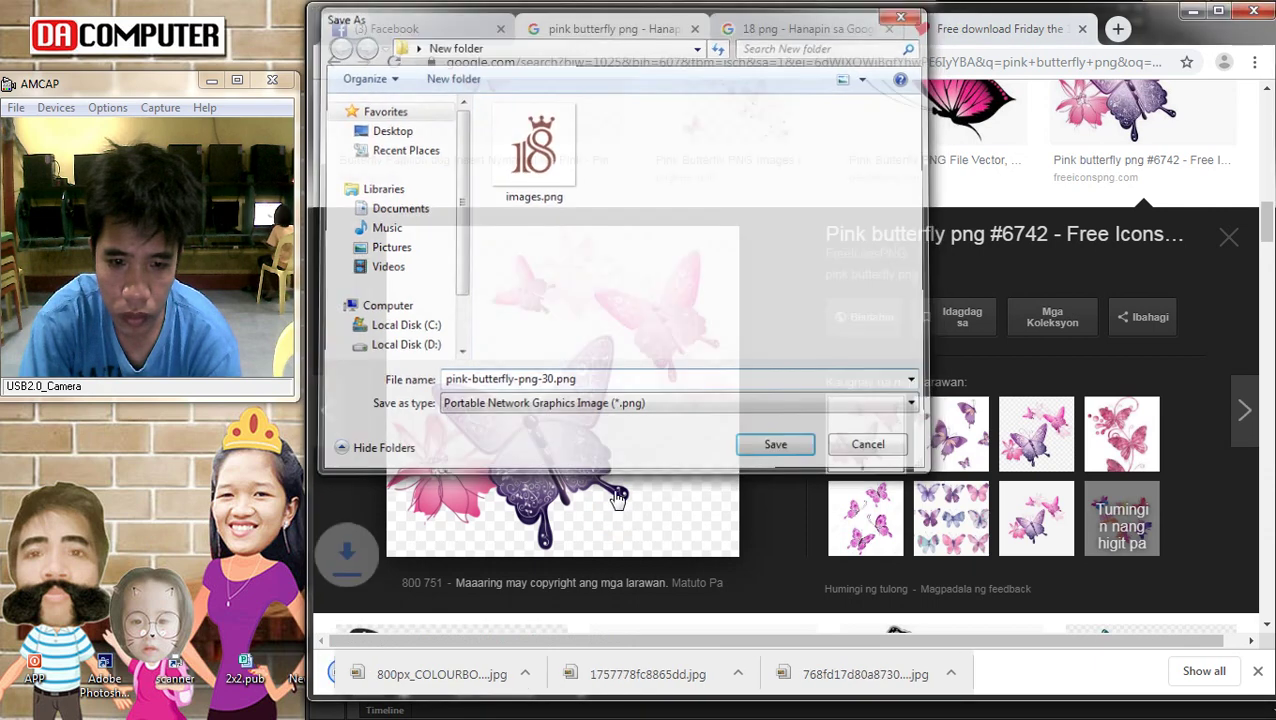
{"action": "key", "text": "Return"}
{"action": "left_click_drag", "start_coordinate": [375, 688], "coordinate": [1267, 224]}
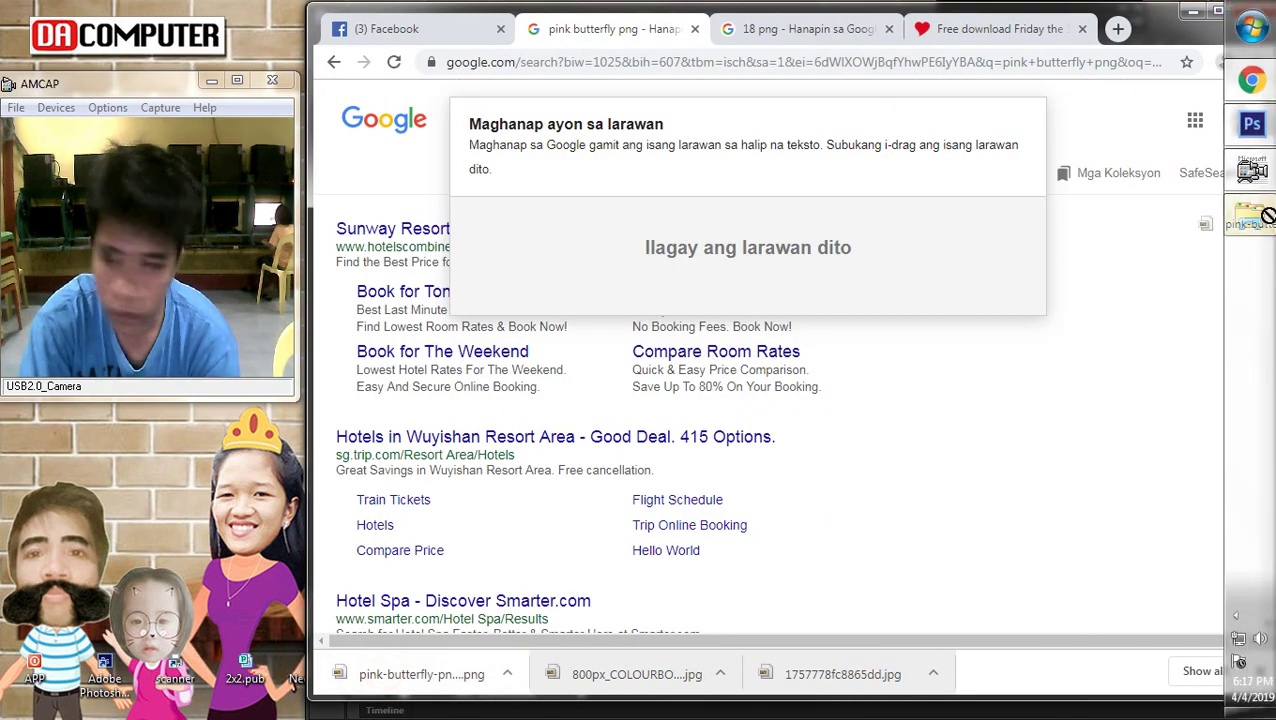
Place the butterfly cluster on the poster, enlarged about threefold beside the date line
{"action": "left_click_drag", "start_coordinate": [1258, 135], "coordinate": [806, 530]}
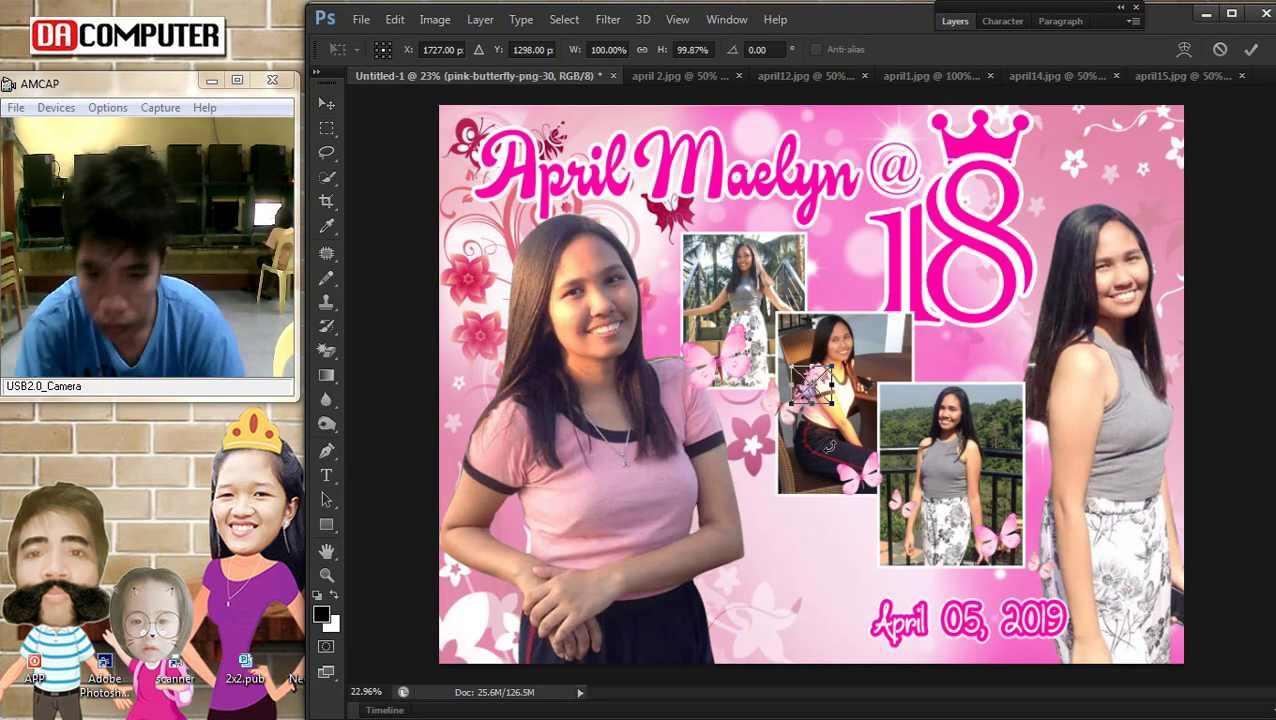
{"action": "left_click_drag", "start_coordinate": [792, 405], "coordinate": [725, 503]}
{"action": "left_click_drag", "start_coordinate": [772, 440], "coordinate": [788, 570]}
{"action": "left_click_drag", "start_coordinate": [854, 621], "coordinate": [797, 613]}
{"action": "key", "text": "Return"}
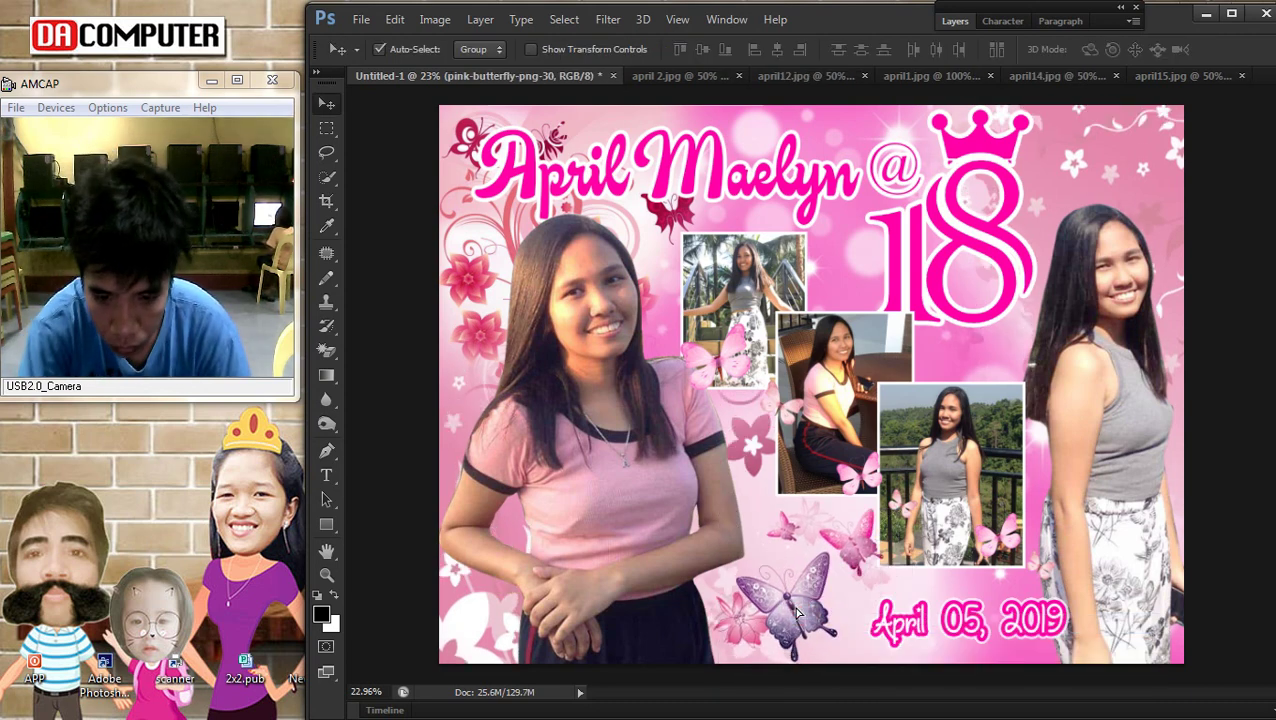
{"action": "key", "text": "ctrl+t"}
{"action": "key", "text": "Return"}
Enlarge the April 05, 2019 text to about 112% and nudge it upward
{"action": "right_click", "coordinate": [900, 628]}
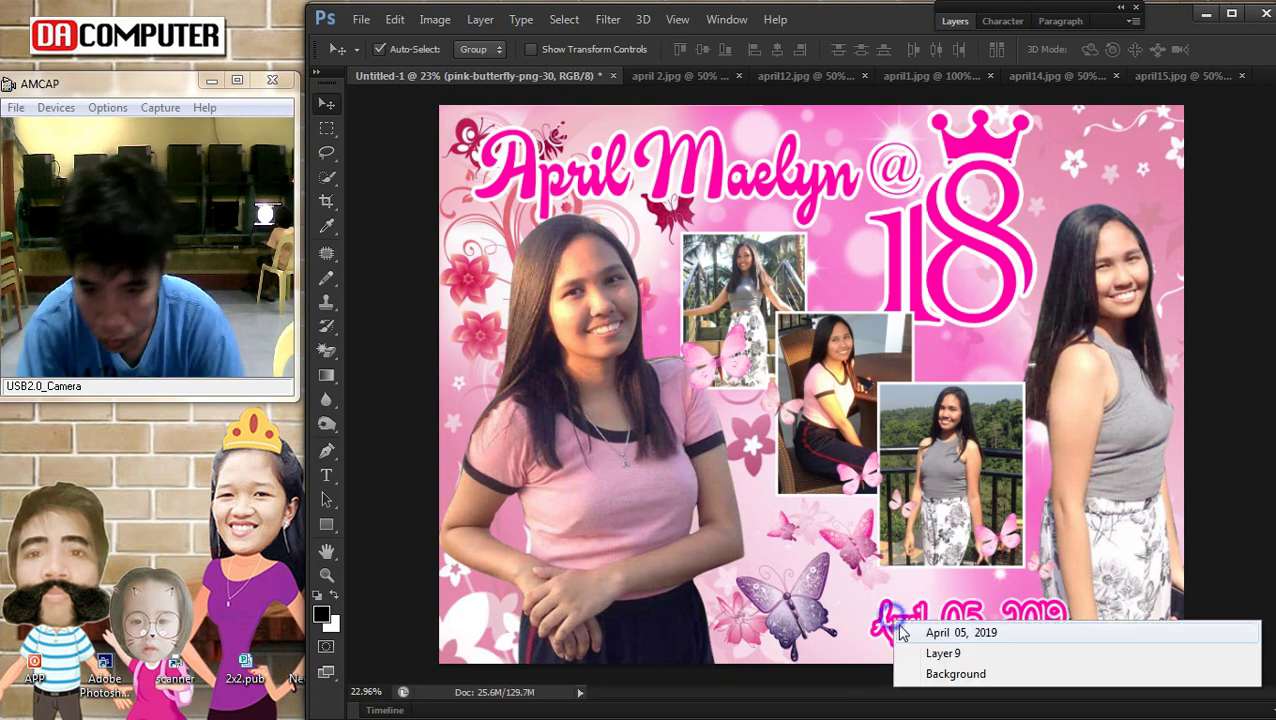
{"action": "left_click", "coordinate": [935, 638]}
{"action": "key", "text": "ctrl+t"}
{"action": "left_click_drag", "start_coordinate": [852, 653], "coordinate": [849, 653]}
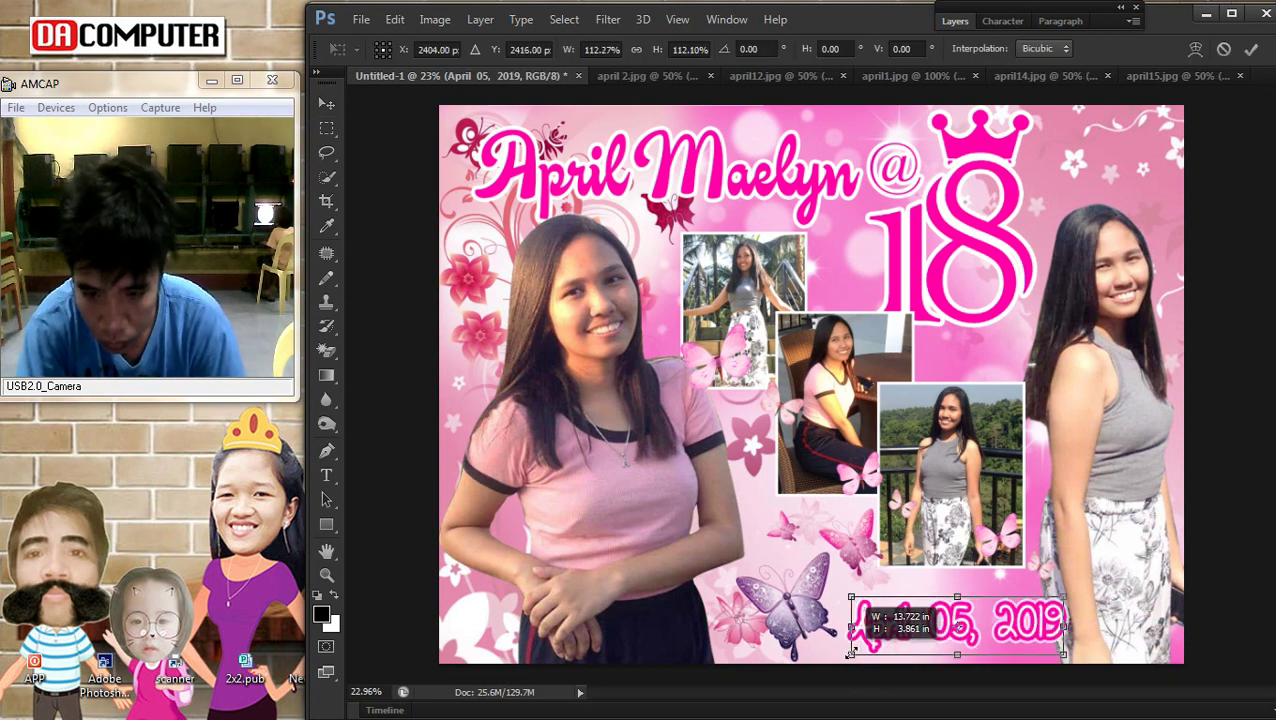
{"action": "key", "text": "Return"}
{"action": "left_click_drag", "start_coordinate": [963, 630], "coordinate": [1020, 630]}
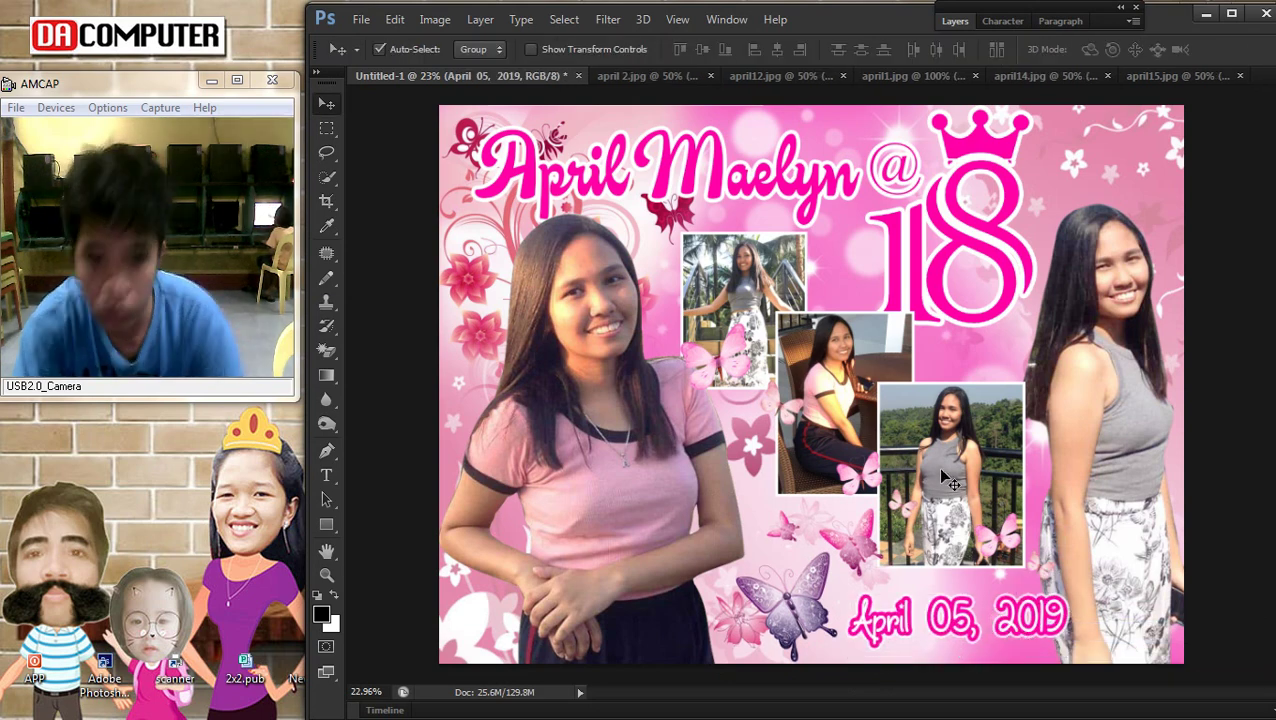
{"action": "scroll", "coordinate": [950, 480], "scroll_direction": "down", "scroll_amount": 2}
{"action": "scroll", "coordinate": [712, 362], "scroll_direction": "up", "scroll_amount": 1}
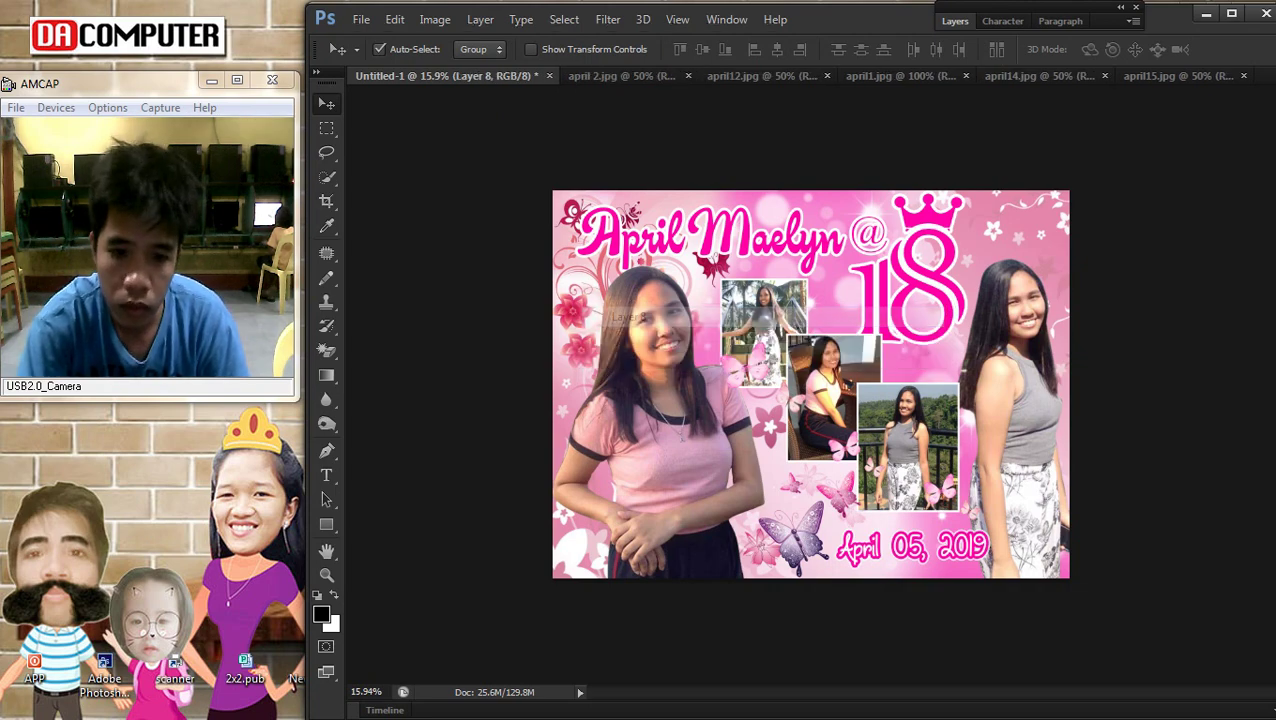
Look through the open search tabs and return to the 'vector flower for debut' results
{"action": "left_click", "coordinate": [1263, 80]}
{"action": "left_click", "coordinate": [785, 35]}
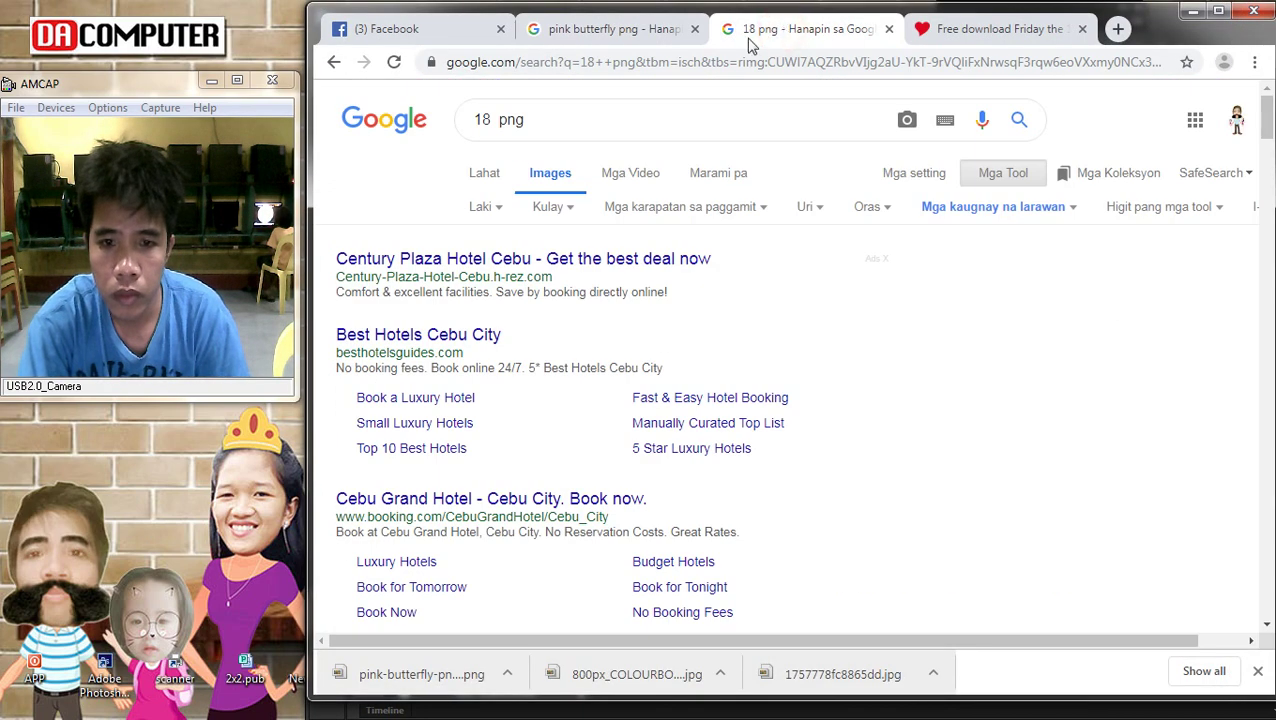
{"action": "left_click", "coordinate": [662, 38]}
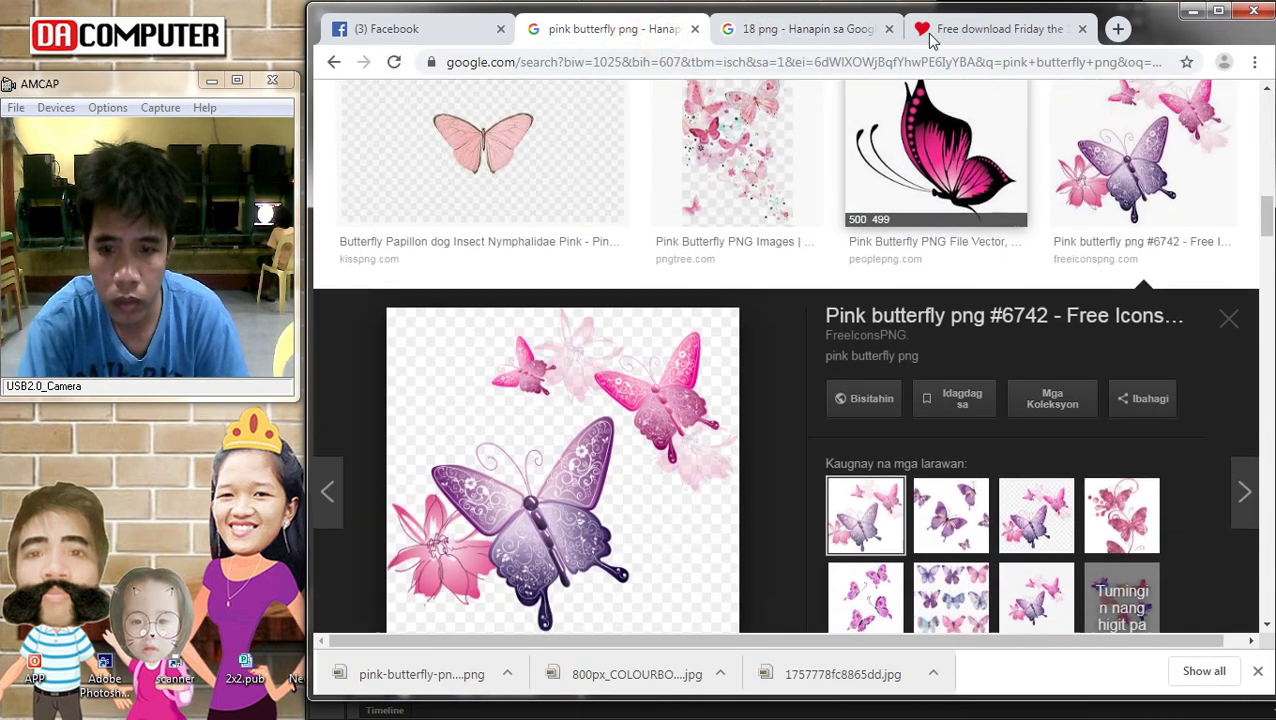
{"action": "left_click", "coordinate": [957, 30]}
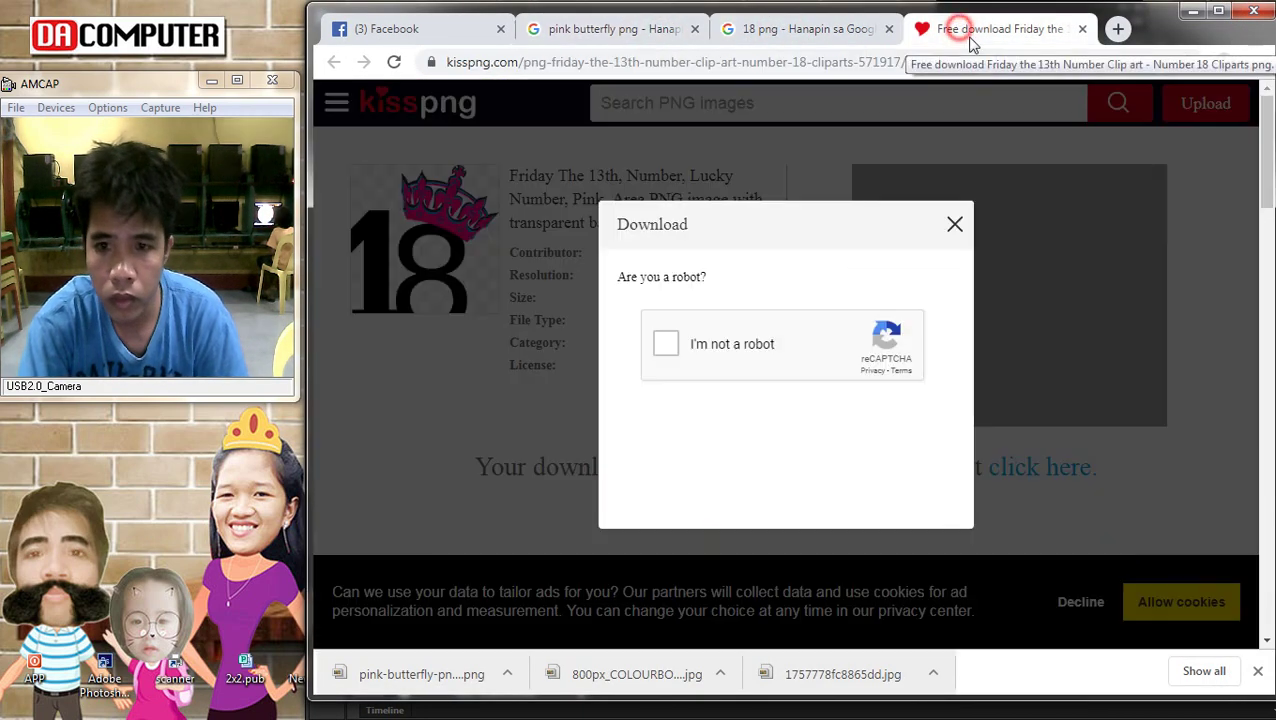
{"action": "left_click", "coordinate": [815, 32]}
{"action": "scroll", "coordinate": [798, 351], "scroll_direction": "down", "scroll_amount": 10}
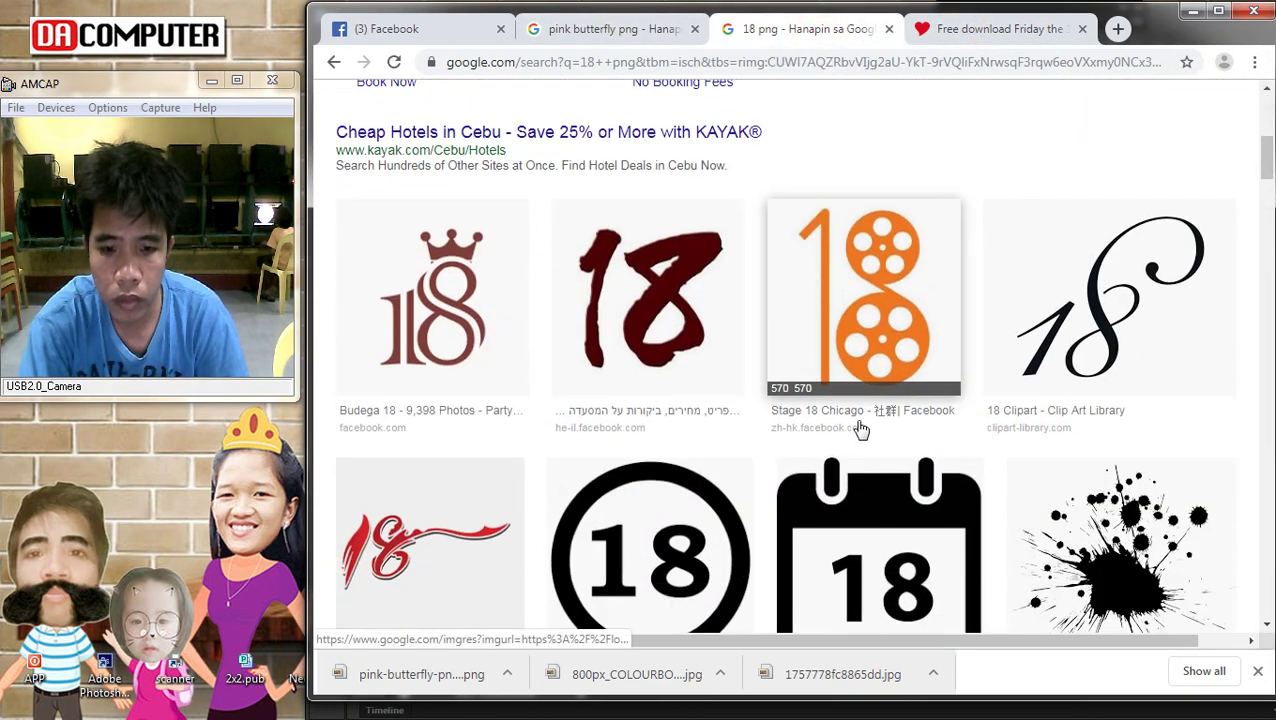
{"action": "left_click", "coordinate": [593, 26]}
{"action": "left_click", "coordinate": [334, 63]}
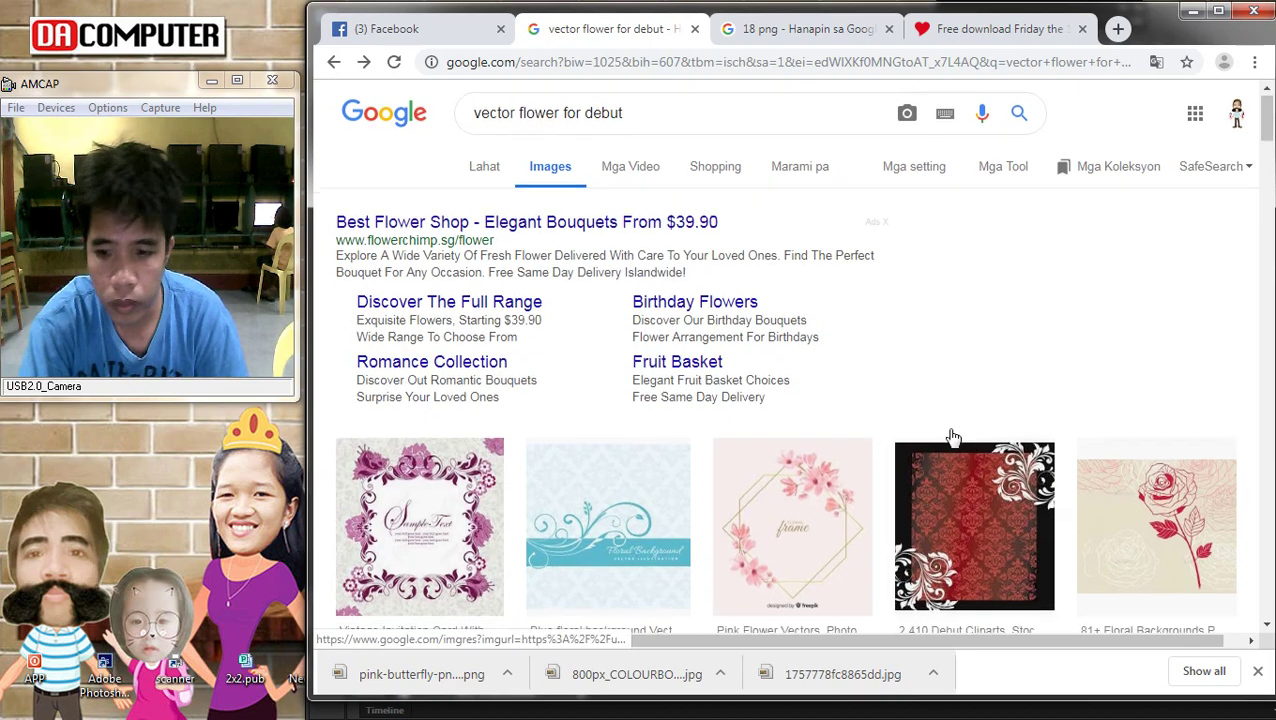
Copy the Floral Patterns rose image from the results
{"action": "scroll", "coordinate": [951, 435], "scroll_direction": "down", "scroll_amount": 8}
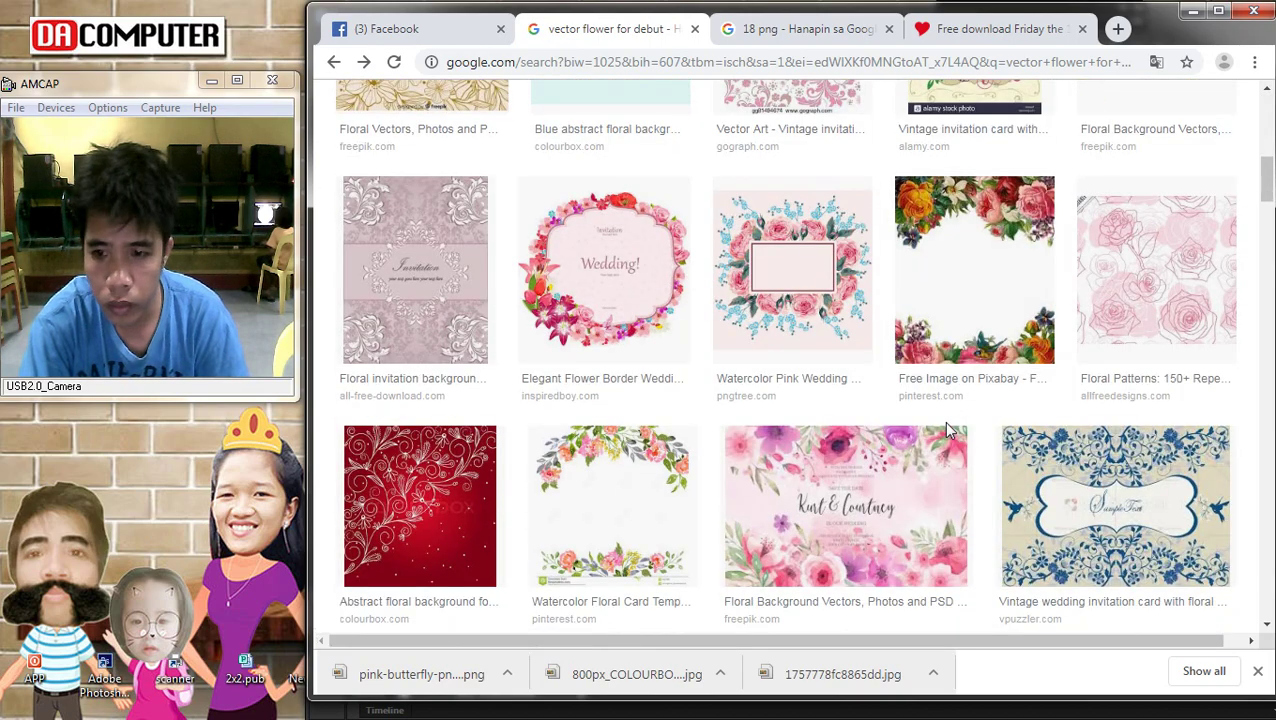
{"action": "scroll", "coordinate": [951, 431], "scroll_direction": "down", "scroll_amount": 3}
{"action": "scroll", "coordinate": [948, 437], "scroll_direction": "up", "scroll_amount": 3}
{"action": "left_click", "coordinate": [1175, 220]}
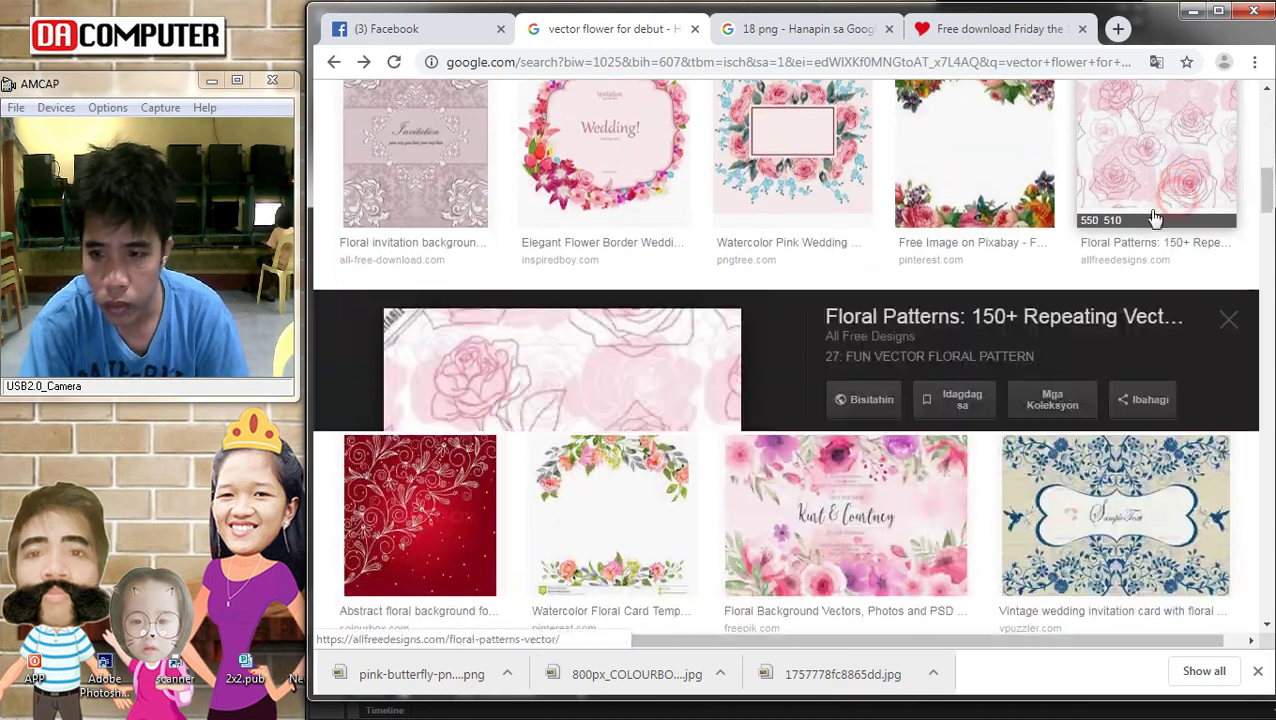
{"action": "right_click", "coordinate": [512, 336]}
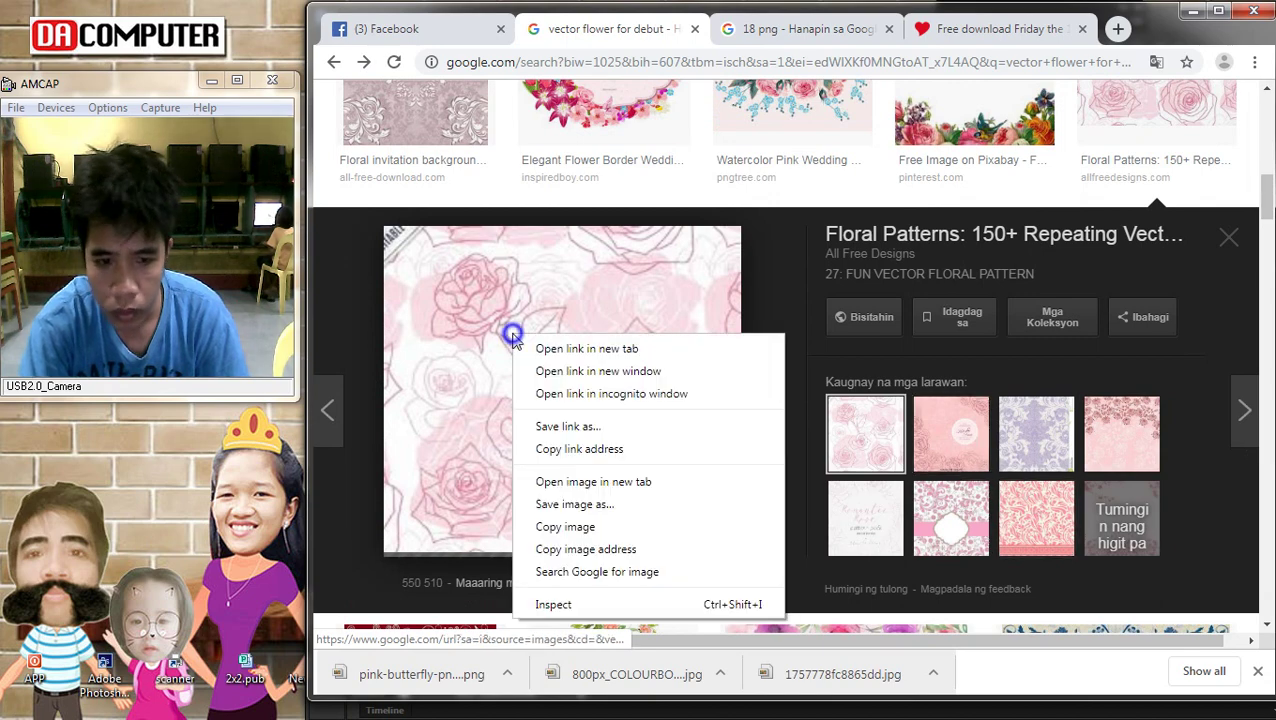
{"action": "left_click", "coordinate": [578, 527]}
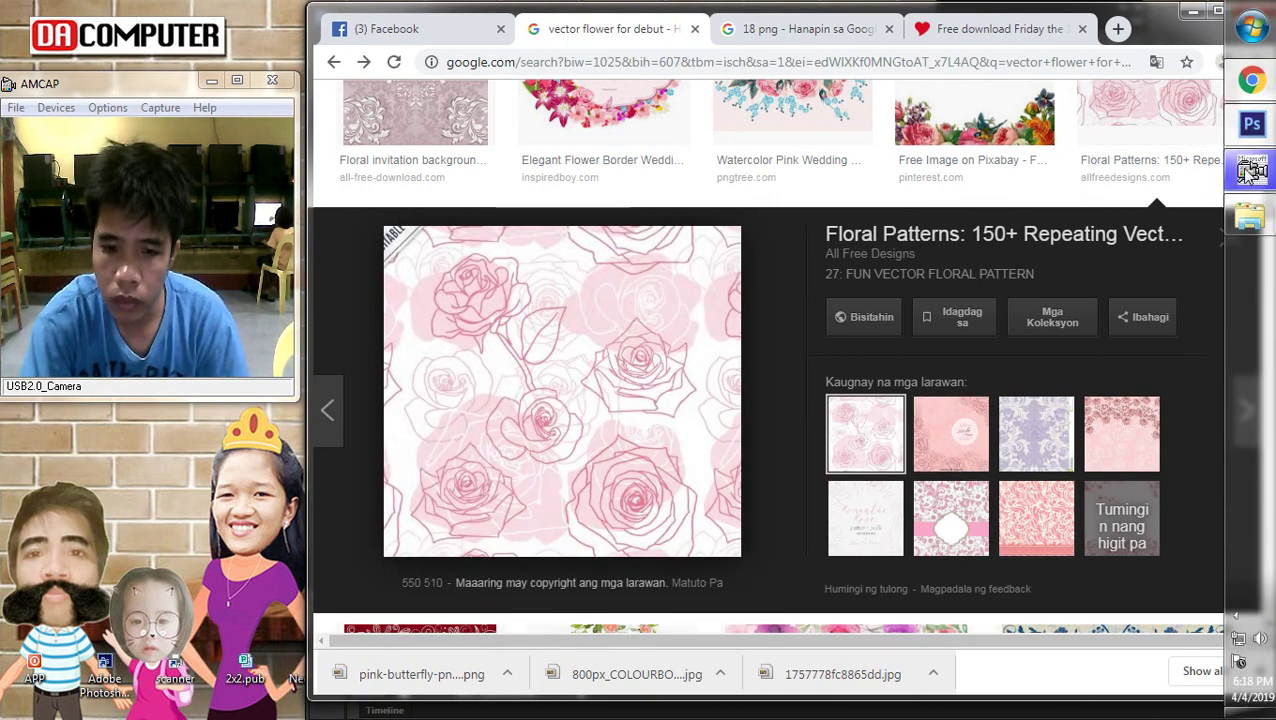
Copy the pink roses I♥U image instead and bring Photoshop back
{"action": "scroll", "coordinate": [1082, 421], "scroll_direction": "down", "scroll_amount": 2}
{"action": "scroll", "coordinate": [1070, 458], "scroll_direction": "down", "scroll_amount": 4}
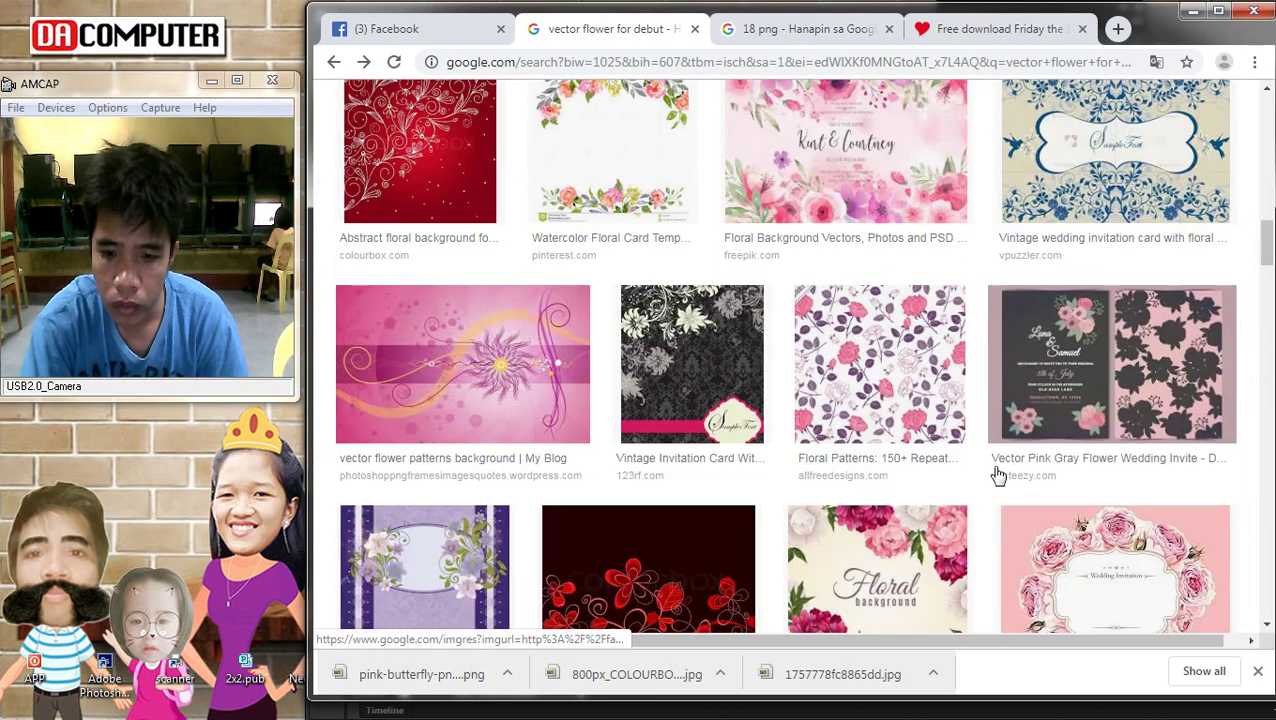
{"action": "left_click", "coordinate": [850, 173]}
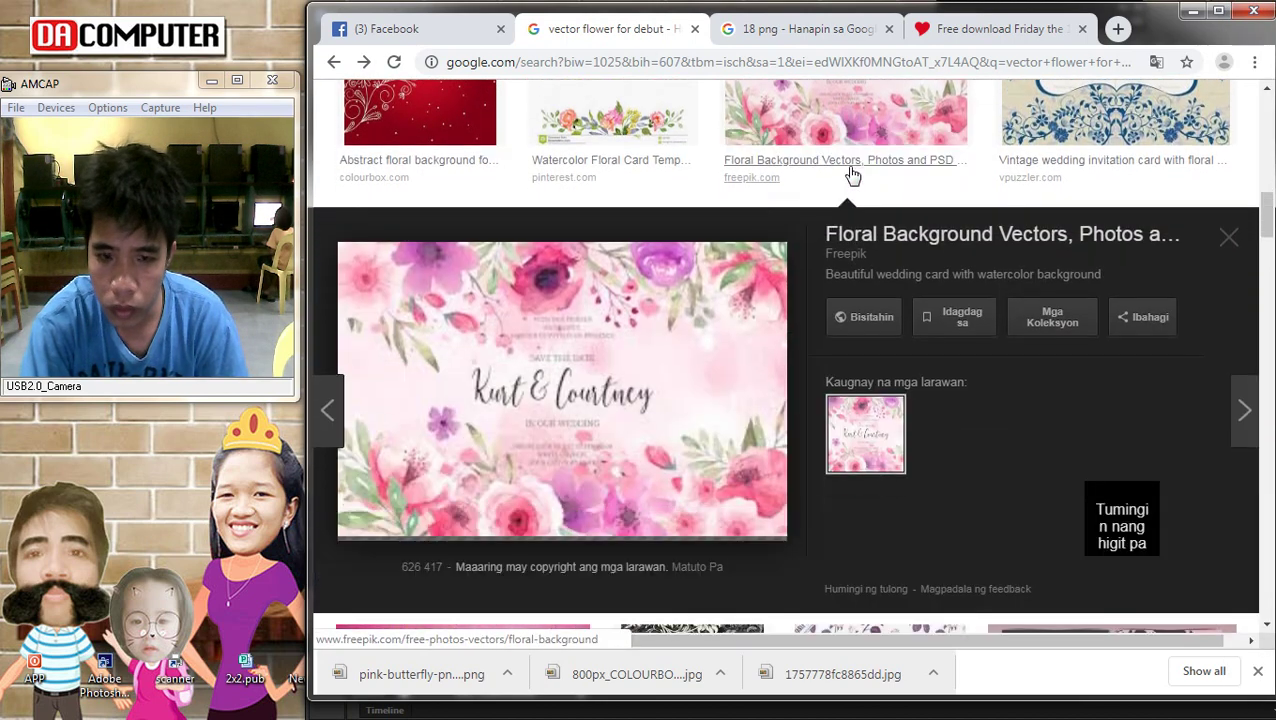
{"action": "left_click", "coordinate": [1032, 505]}
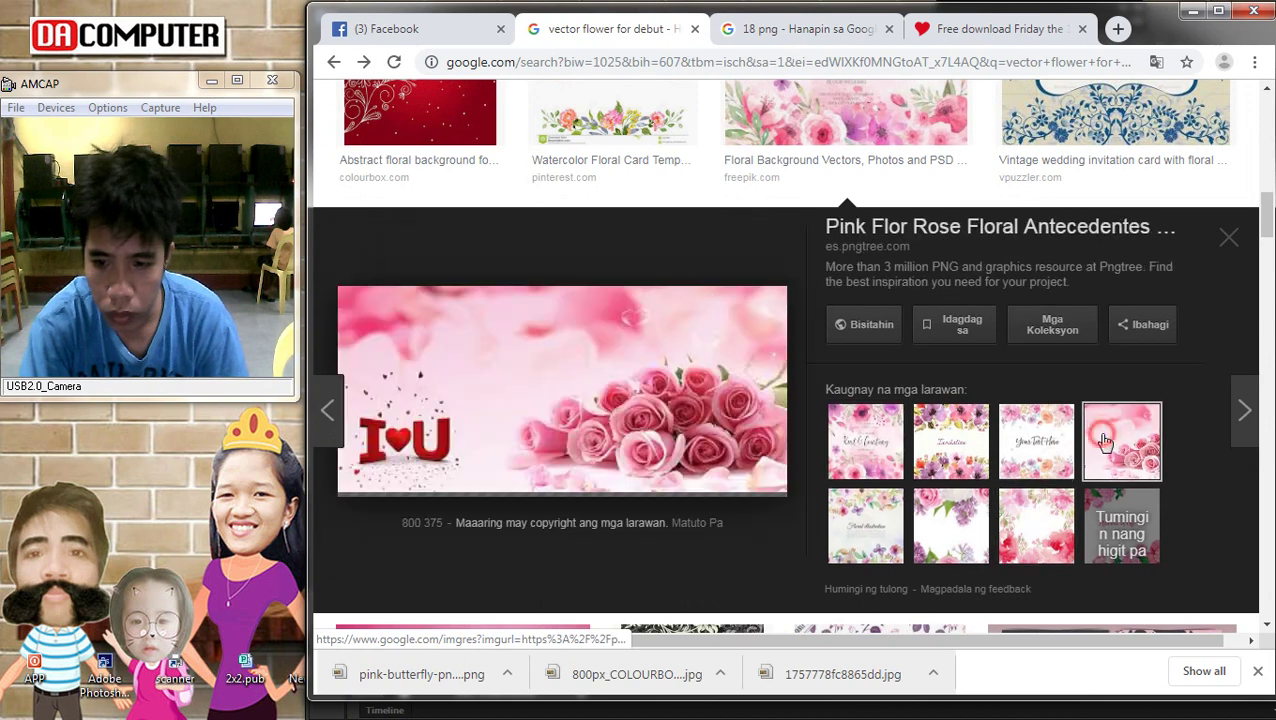
{"action": "right_click", "coordinate": [584, 348]}
{"action": "left_click", "coordinate": [634, 539]}
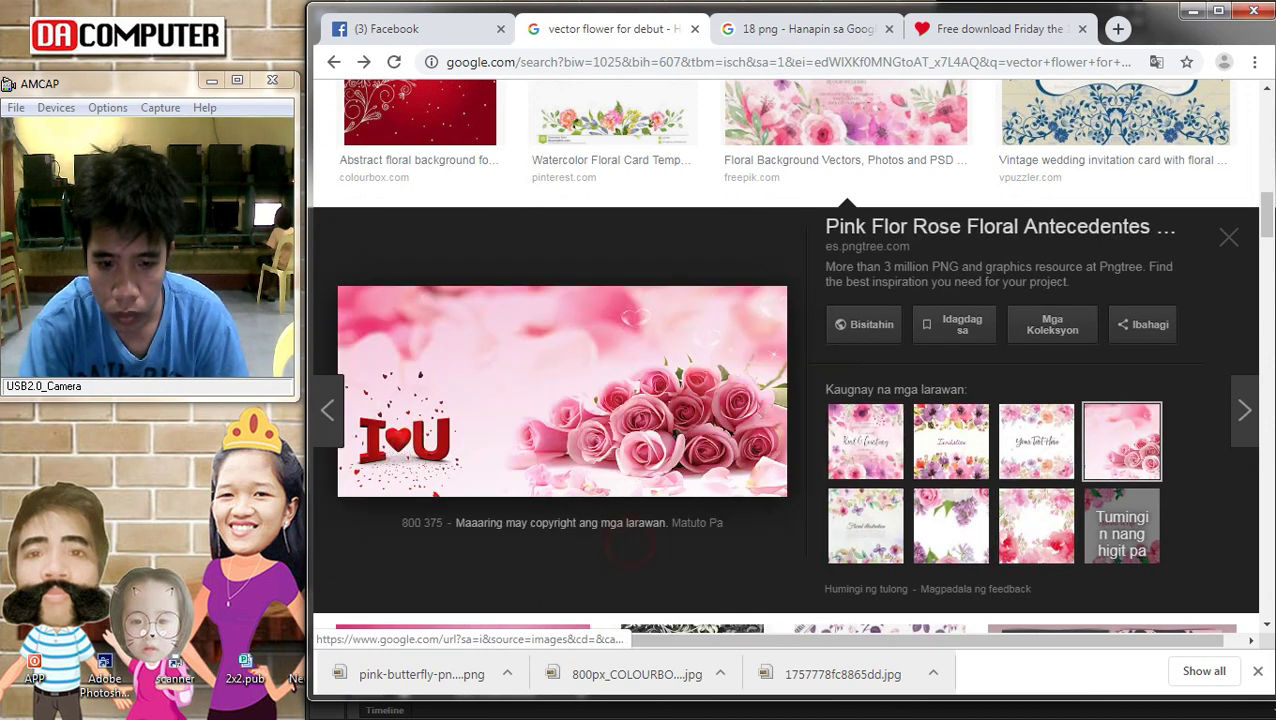
{"action": "left_click", "coordinate": [1250, 124]}
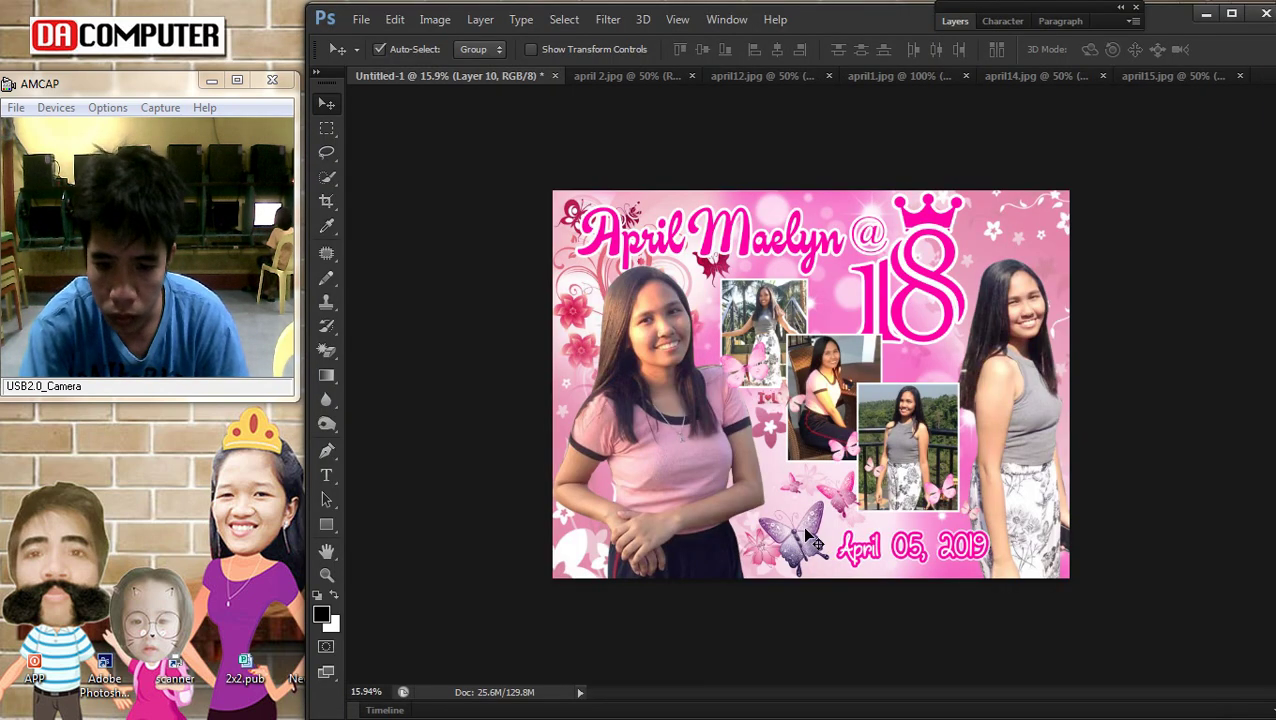
Scale the pasted roses image to about 274% and move it down over the lower poster
{"action": "key", "text": "ctrl+t"}
{"action": "left_click_drag", "start_coordinate": [751, 412], "coordinate": [586, 490]}
{"action": "left_click_drag", "start_coordinate": [782, 451], "coordinate": [894, 540]}
{"action": "left_click_drag", "start_coordinate": [682, 456], "coordinate": [614, 434]}
{"action": "key", "text": "Return"}
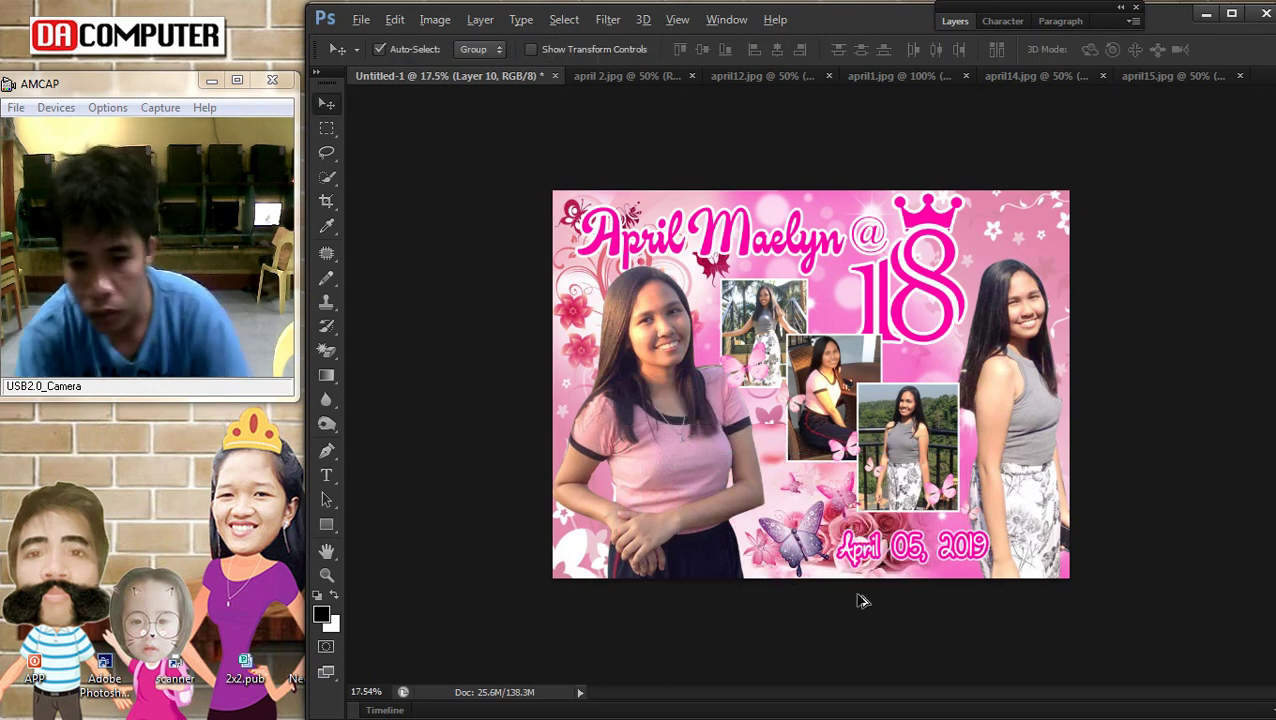
{"action": "scroll", "coordinate": [880, 598], "scroll_direction": "up", "scroll_amount": 3}
{"action": "scroll", "coordinate": [889, 587], "scroll_direction": "down", "scroll_amount": 2}
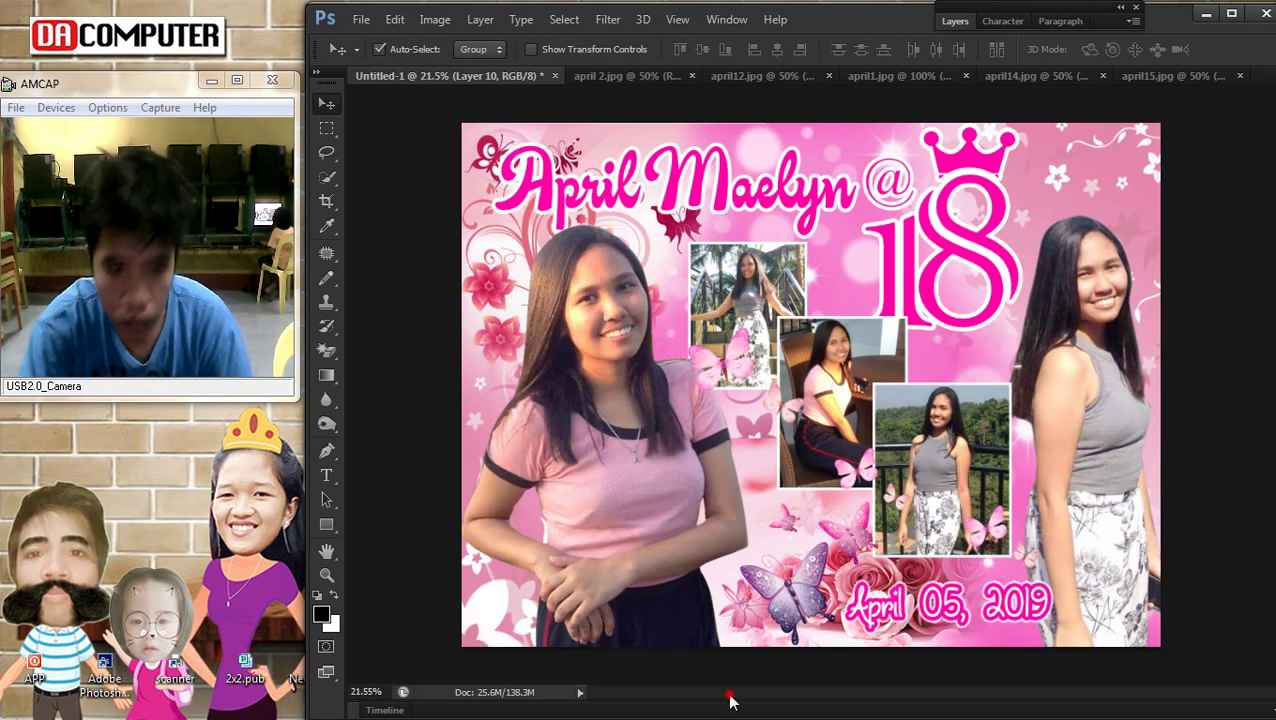
Draw and deselect a rectangular selection, then set the Eraser brush to 1200 px
{"action": "key", "text": "m"}
{"action": "left_click_drag", "start_coordinate": [421, 338], "coordinate": [716, 660]}
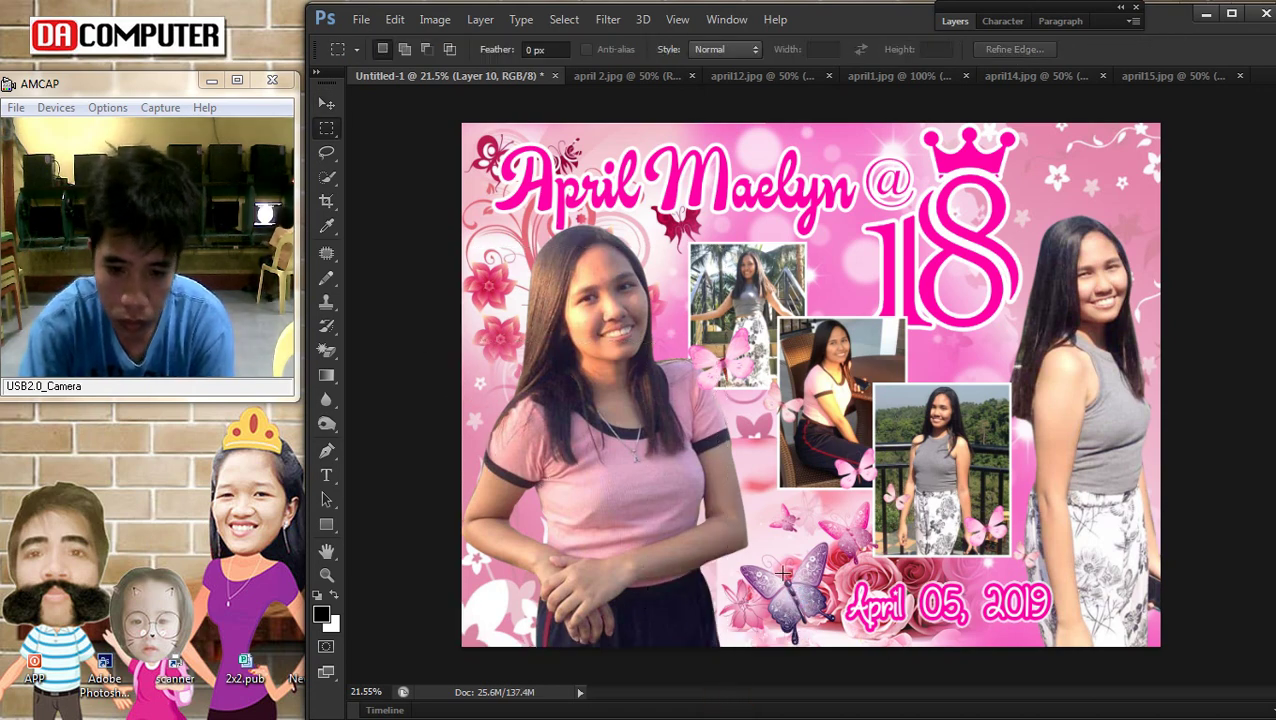
{"action": "scroll", "coordinate": [790, 511], "scroll_direction": "down", "scroll_amount": 2}
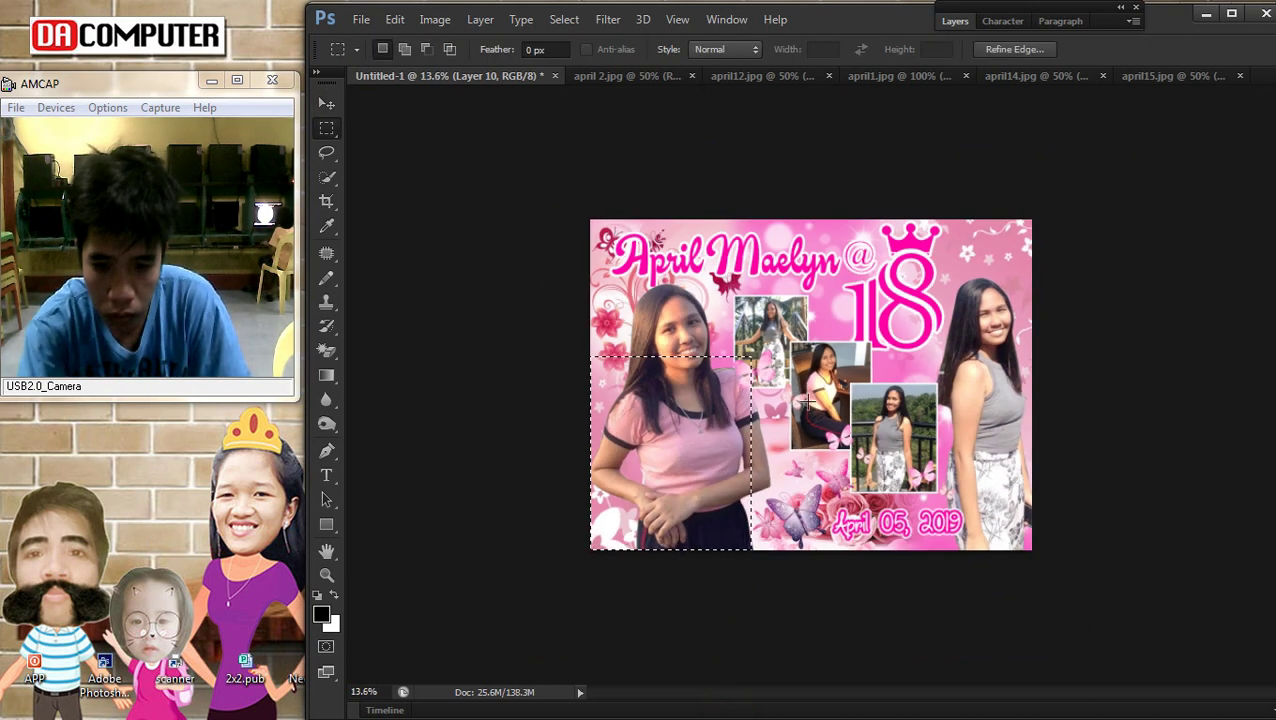
{"action": "right_click", "coordinate": [752, 316]}
{"action": "left_click", "coordinate": [797, 331]}
{"action": "key", "text": "v"}
{"action": "left_click_drag", "start_coordinate": [326, 350], "coordinate": [372, 348]}
{"action": "key", "text": "bracketright"}
{"action": "key", "text": "bracketright"}
{"action": "key", "text": "bracketright"}
{"action": "key", "text": "bracketright"}
{"action": "key", "text": "bracketright"}
{"action": "key", "text": "bracketright"}
{"action": "key", "text": "bracketright"}
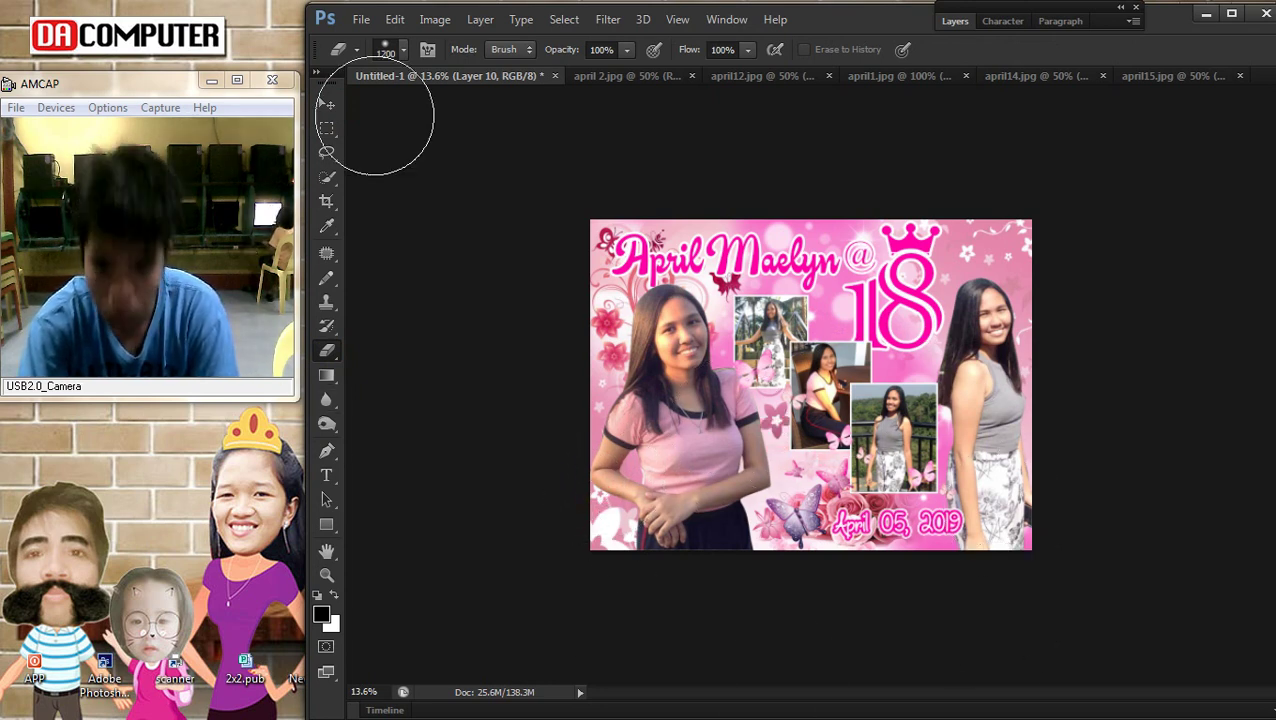
Drag the roses layer, Layer 10, to the bottom of the layer stack
{"action": "left_click", "coordinate": [326, 104]}
{"action": "scroll", "coordinate": [948, 543], "scroll_direction": "up", "scroll_amount": 1}
{"action": "right_click", "coordinate": [846, 529]}
{"action": "left_click", "coordinate": [880, 534]}
{"action": "left_click", "coordinate": [955, 21]}
{"action": "left_click_drag", "start_coordinate": [848, 465], "coordinate": [1060, 510]}
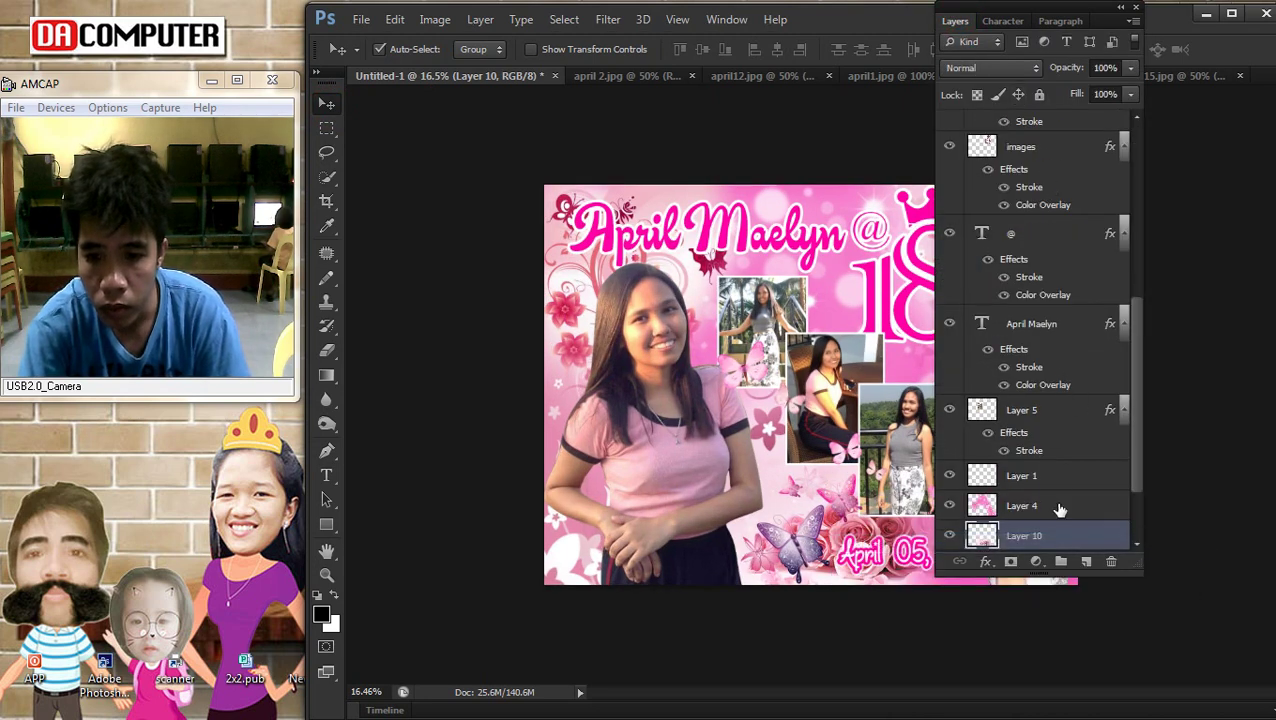
Set Layer 10's opacity to 46% in Blending Options and fit the poster to the window
{"action": "double_click", "coordinate": [1075, 536]}
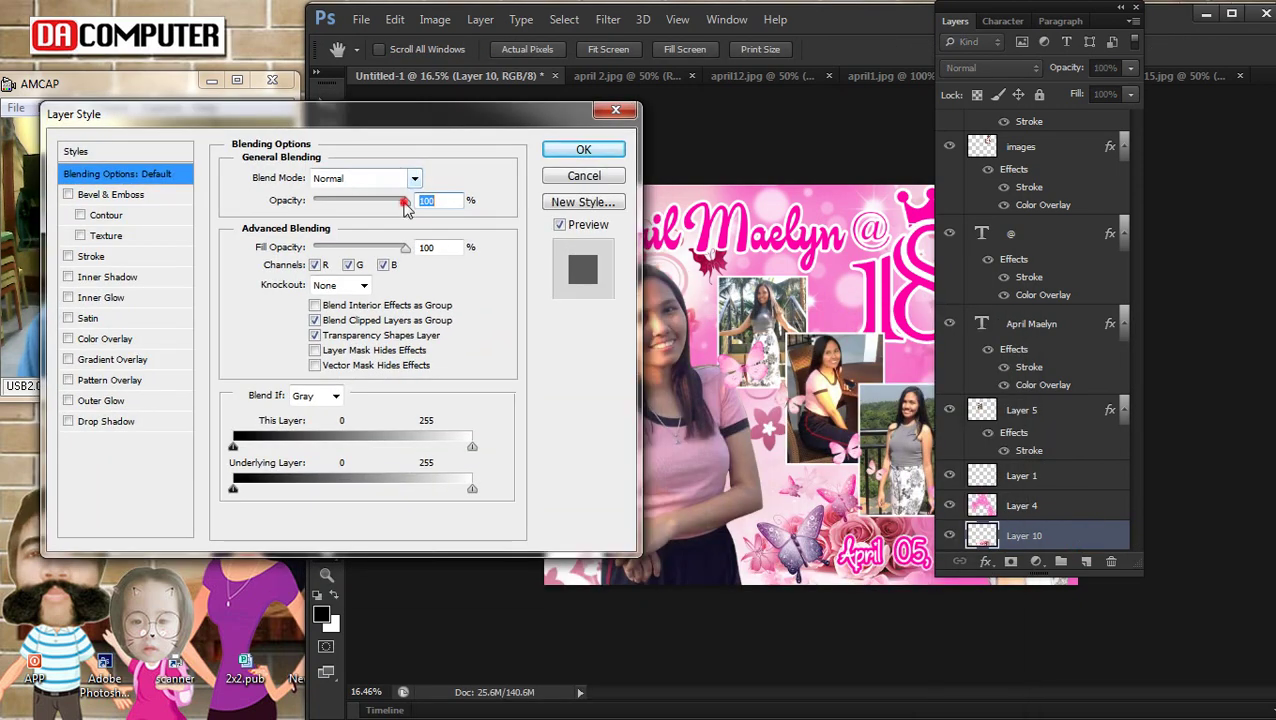
{"action": "left_click_drag", "start_coordinate": [405, 203], "coordinate": [345, 208]}
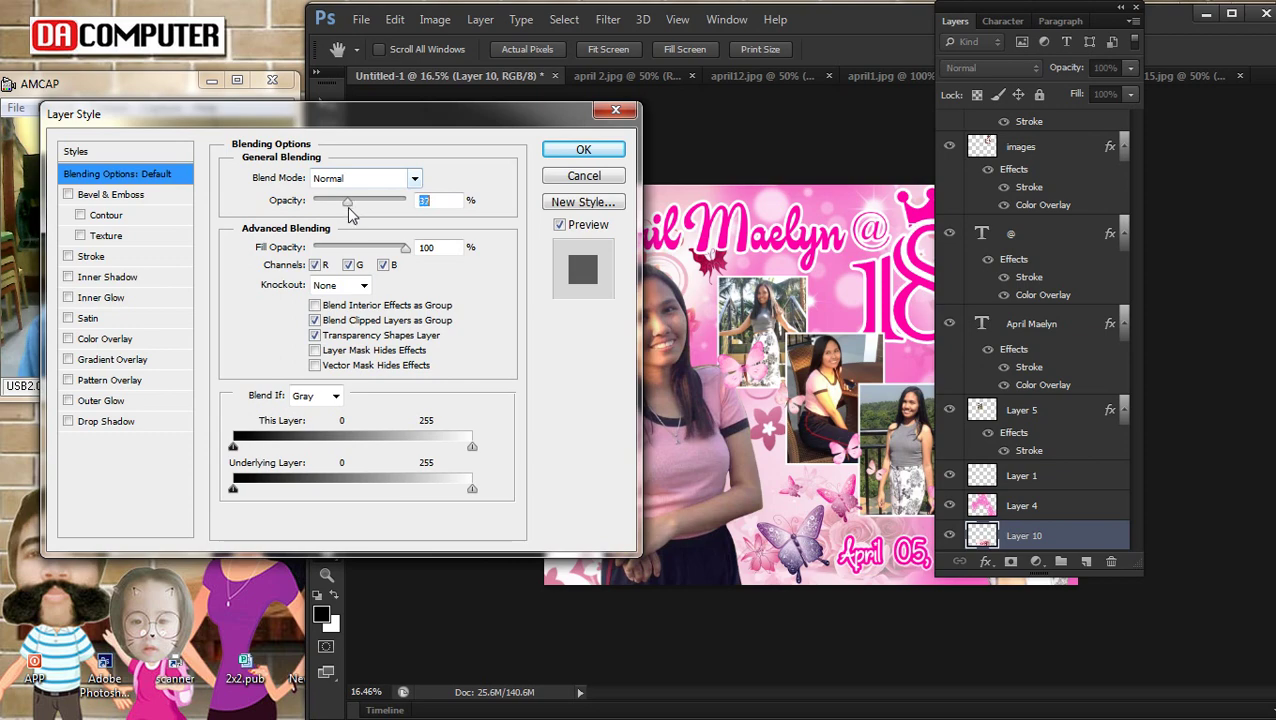
{"action": "left_click", "coordinate": [586, 151]}
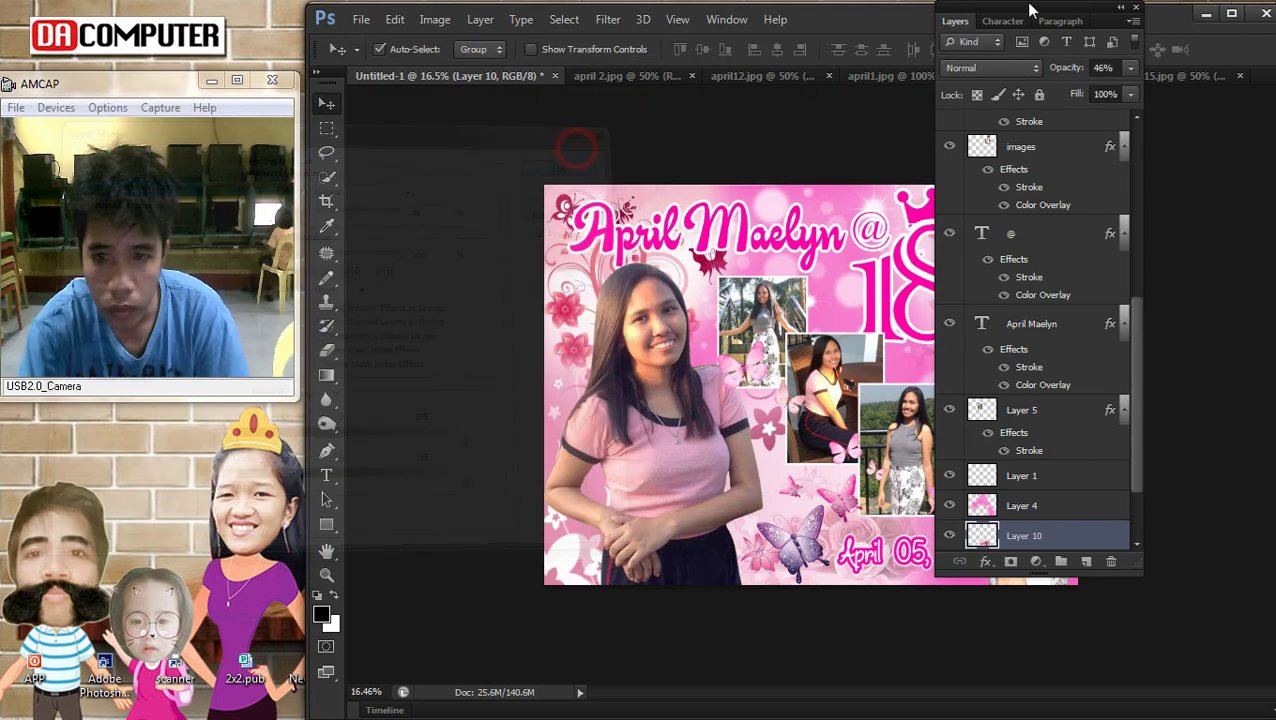
{"action": "left_click", "coordinate": [955, 21]}
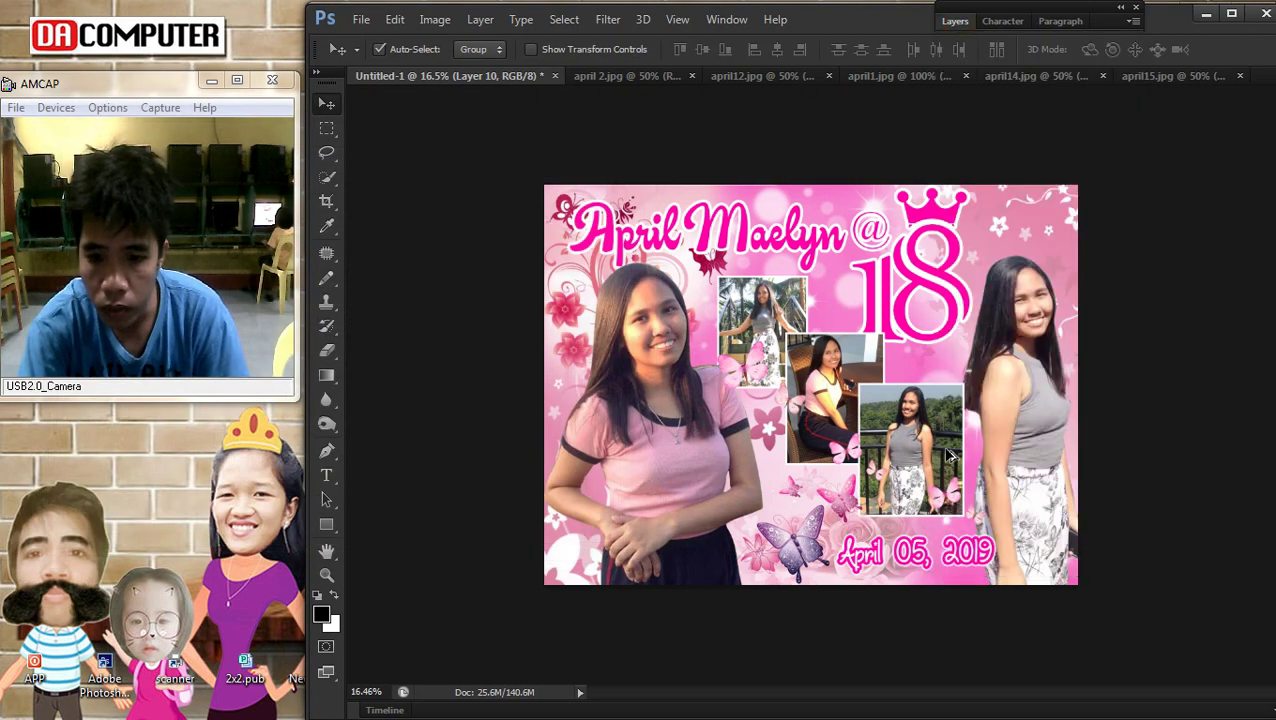
{"action": "key", "text": "ctrl+0"}
{"action": "scroll", "coordinate": [880, 575], "scroll_direction": "up", "scroll_amount": 2}
{"action": "right_click", "coordinate": [783, 590]}
Erase the pink haze below the date on Layer 4 with an 800 px eraser
{"action": "left_click", "coordinate": [854, 595]}
{"action": "right_click", "coordinate": [800, 604]}
{"action": "left_click", "coordinate": [826, 607]}
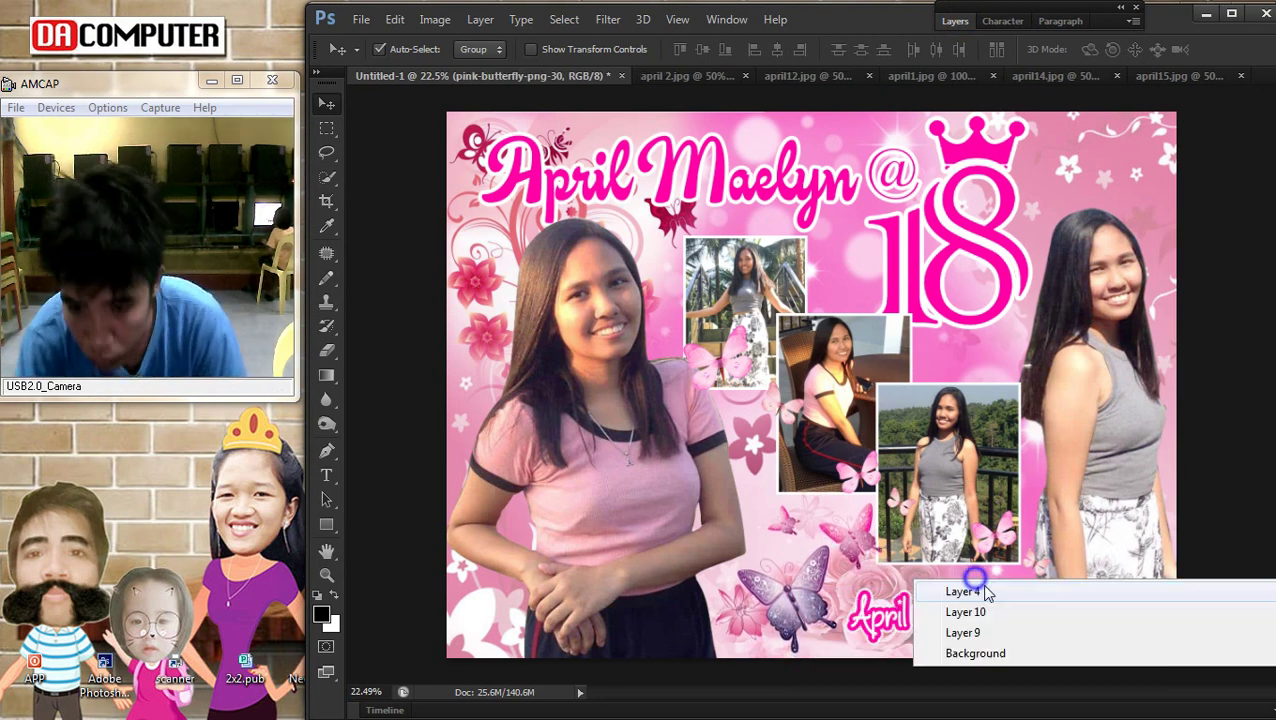
{"action": "left_click", "coordinate": [975, 579]}
{"action": "left_click", "coordinate": [327, 350]}
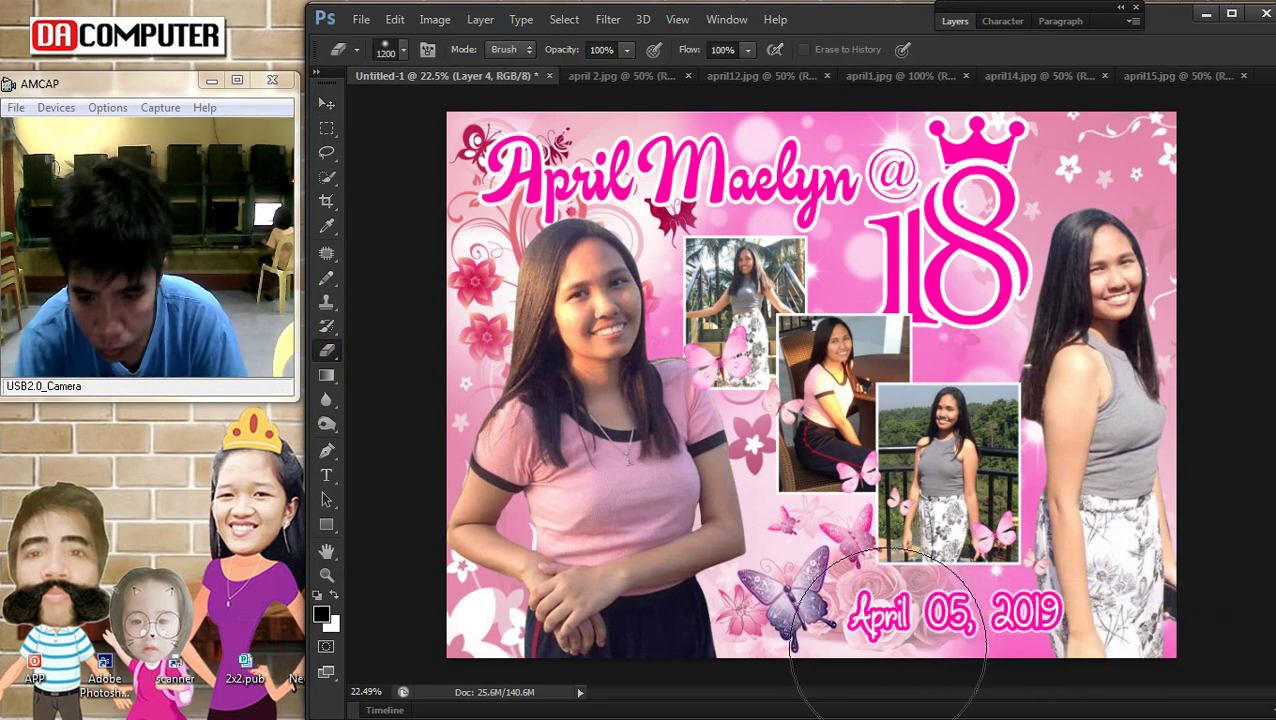
{"action": "key", "text": "bracketleft"}
{"action": "key", "text": "bracketleft"}
{"action": "key", "text": "bracketleft"}
{"action": "key", "text": "bracketleft"}
{"action": "mouse_move", "coordinate": [936, 630]}
{"action": "left_mouse_down"}
{"action": "mouse_move", "coordinate": [911, 669]}
{"action": "mouse_move", "coordinate": [988, 675]}
{"action": "mouse_move", "coordinate": [1011, 648]}
{"action": "left_mouse_up"}
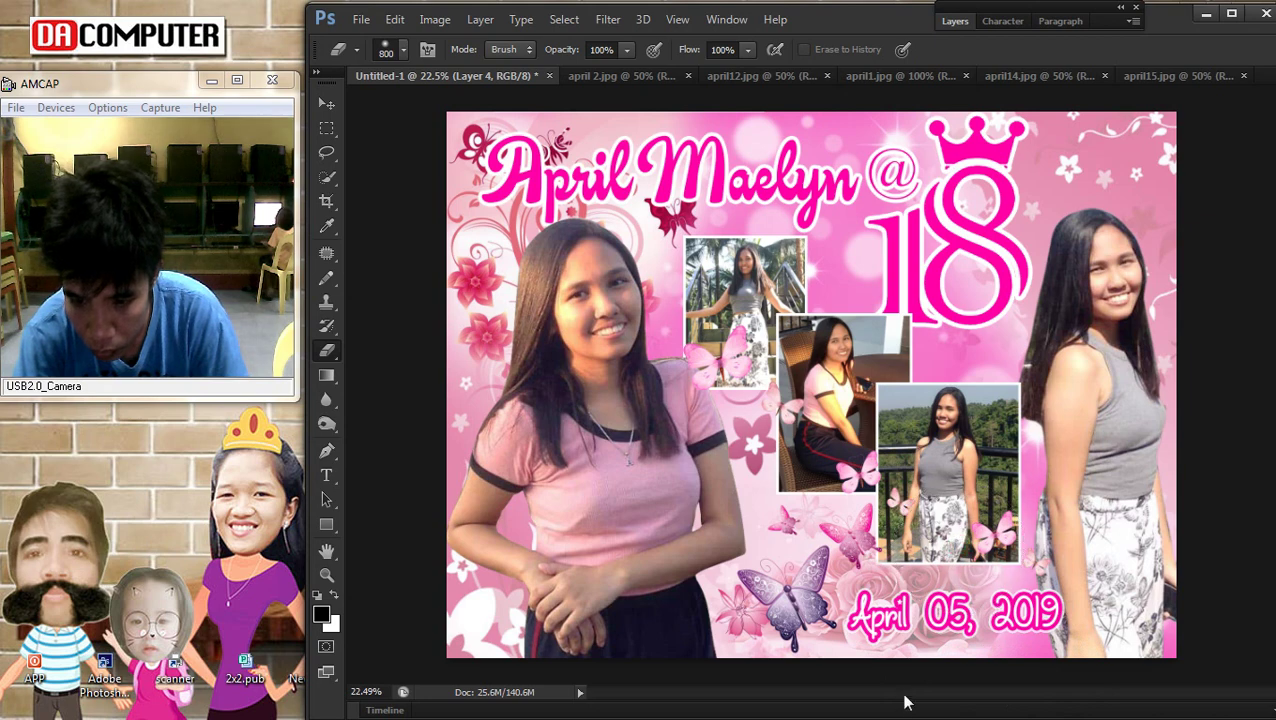
Stretch the layer behind the date line to about 105.59% width
{"action": "left_click", "coordinate": [326, 103]}
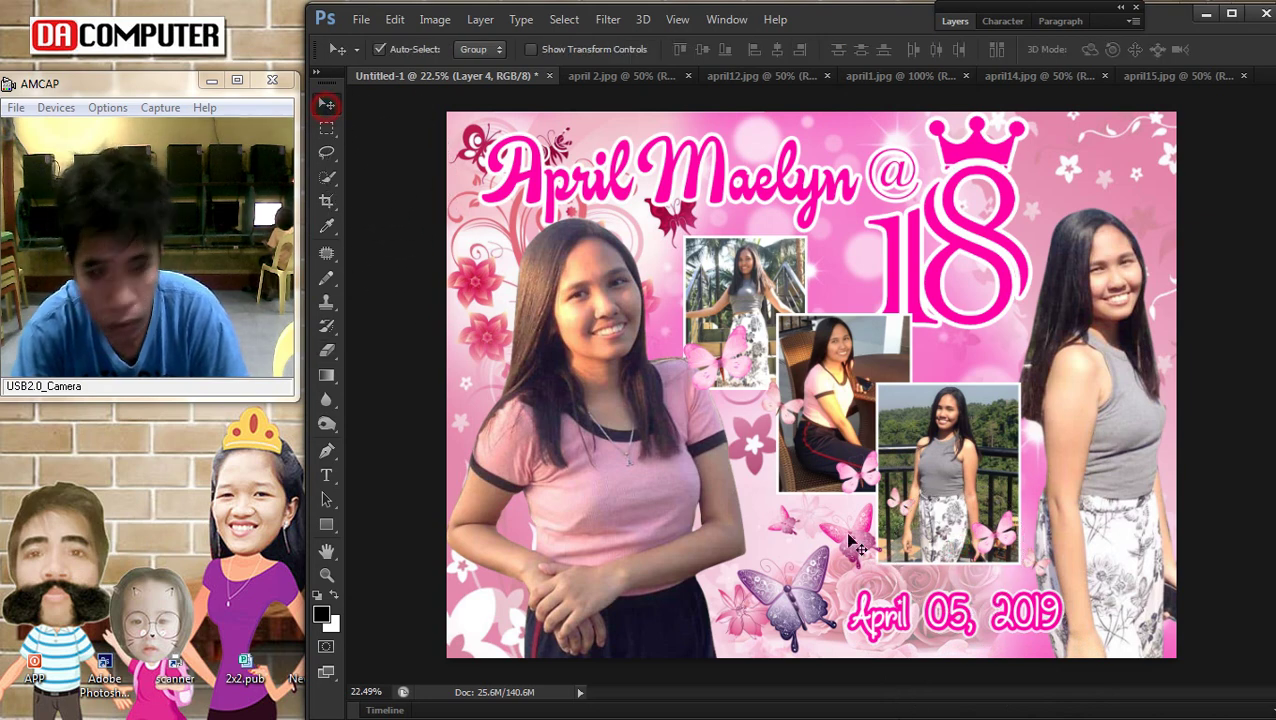
{"action": "left_click", "coordinate": [932, 585]}
{"action": "key", "text": "ctrl+t"}
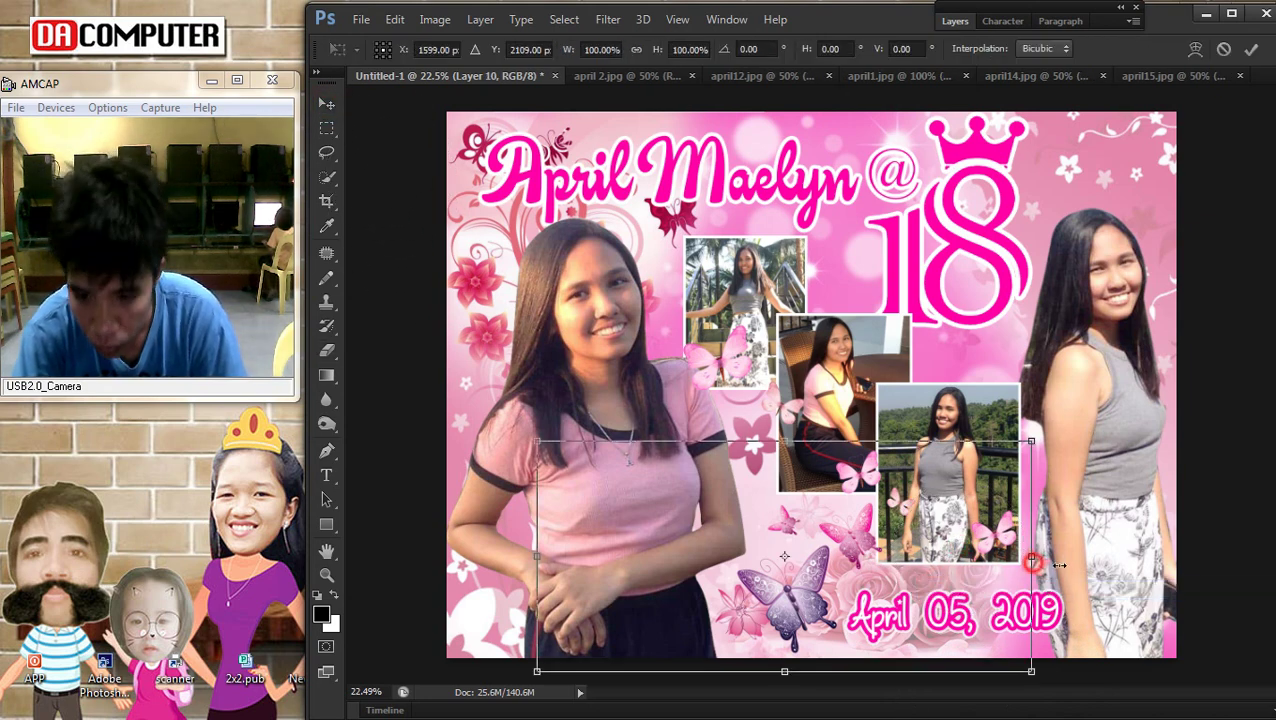
{"action": "left_click_drag", "start_coordinate": [1032, 563], "coordinate": [1060, 565]}
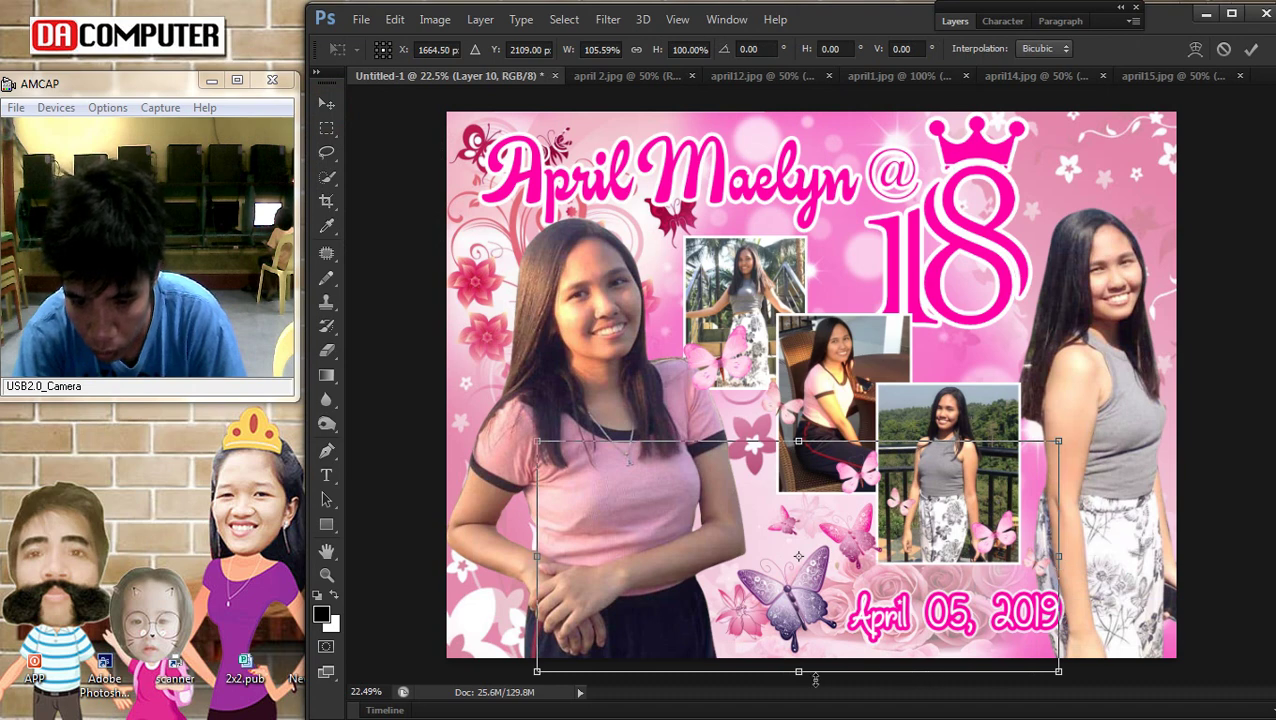
{"action": "key", "text": "Return"}
Nudge the sitting-girl and standing-girl collage photos slightly left
{"action": "scroll", "coordinate": [918, 615], "scroll_direction": "down", "scroll_amount": 2}
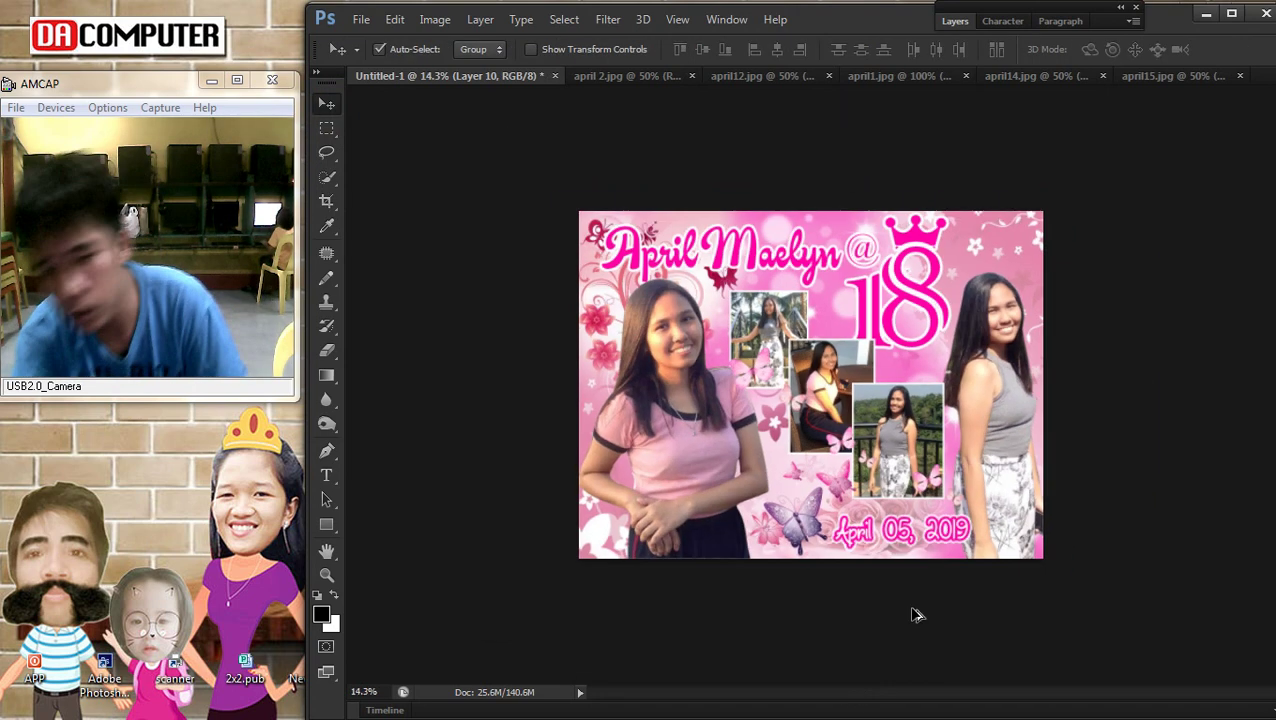
{"action": "scroll", "coordinate": [930, 585], "scroll_direction": "up", "scroll_amount": 2}
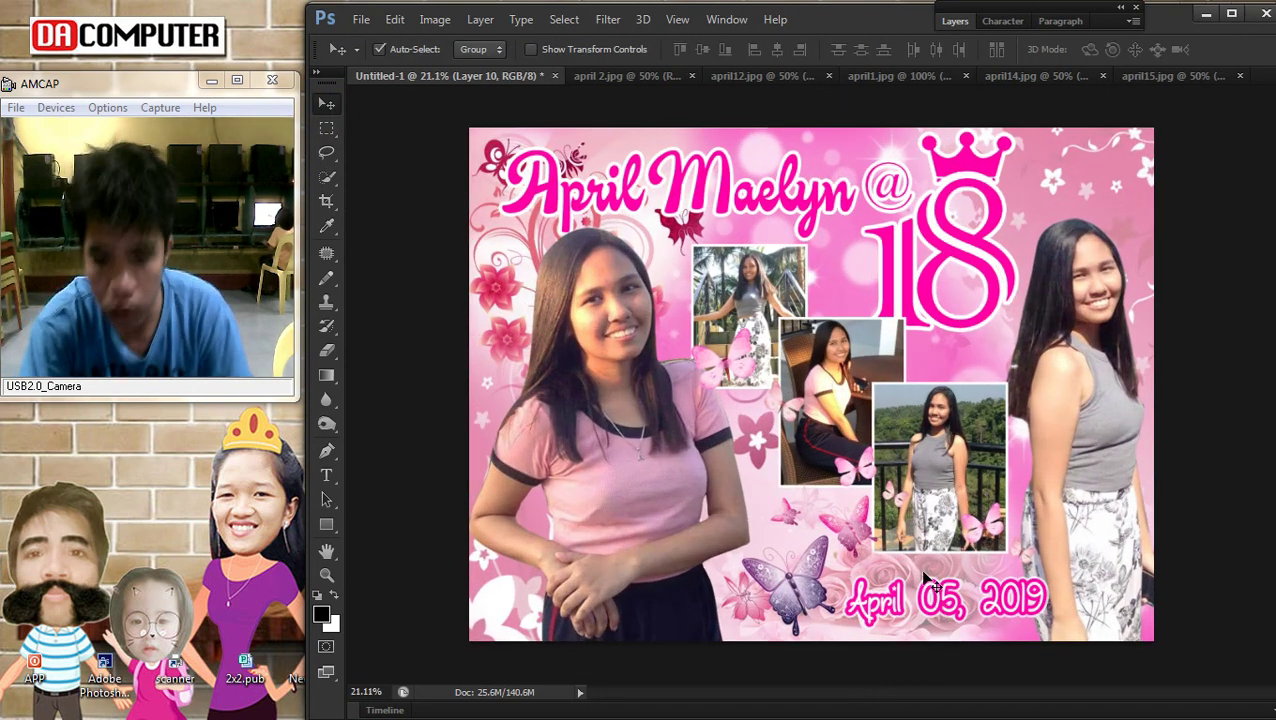
{"action": "right_click", "coordinate": [815, 605]}
{"action": "left_click", "coordinate": [850, 601]}
{"action": "right_click", "coordinate": [888, 410]}
{"action": "left_click", "coordinate": [945, 425]}
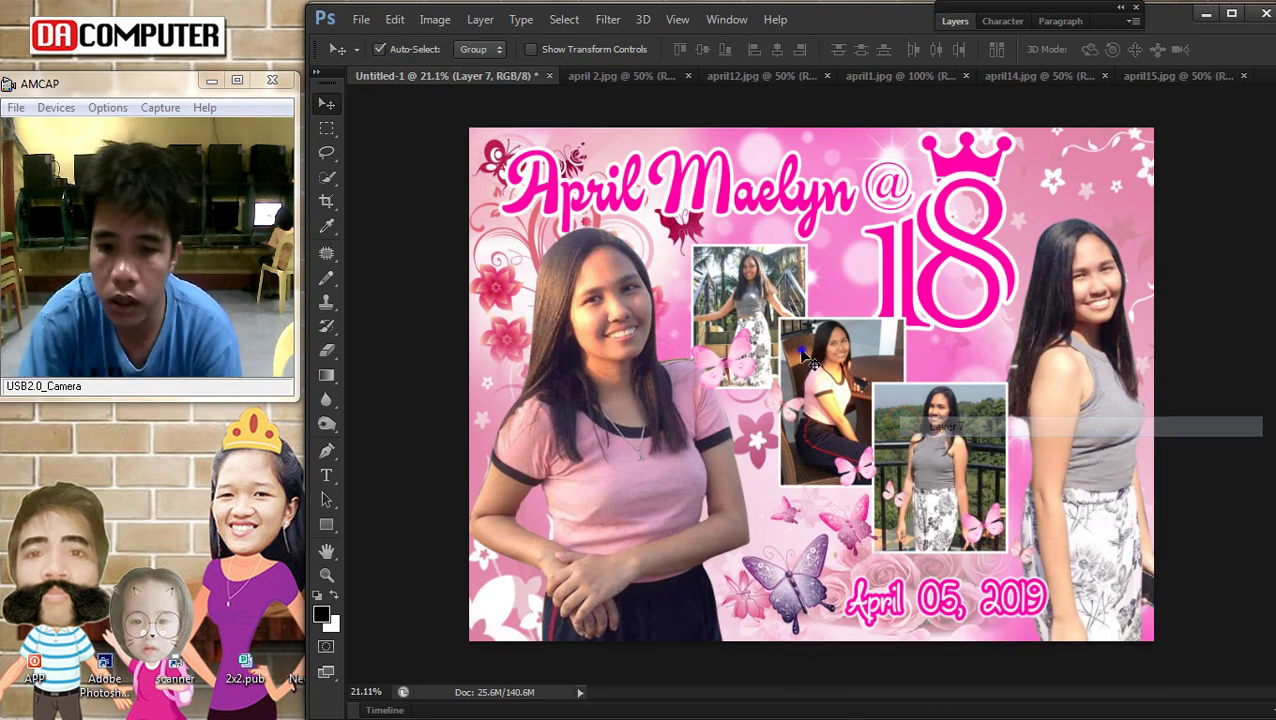
{"action": "left_click_drag", "start_coordinate": [803, 357], "coordinate": [795, 358]}
{"action": "right_click", "coordinate": [730, 268]}
{"action": "left_click", "coordinate": [742, 292]}
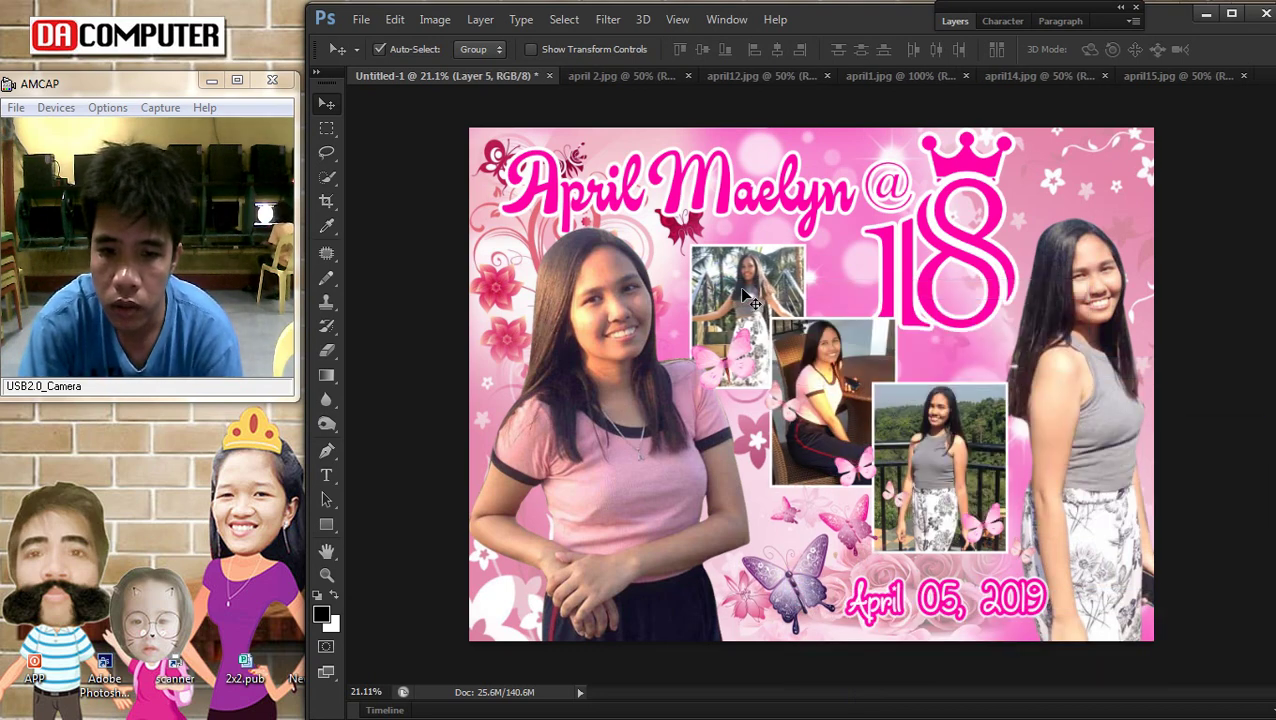
{"action": "left_click_drag", "start_coordinate": [741, 291], "coordinate": [738, 286]}
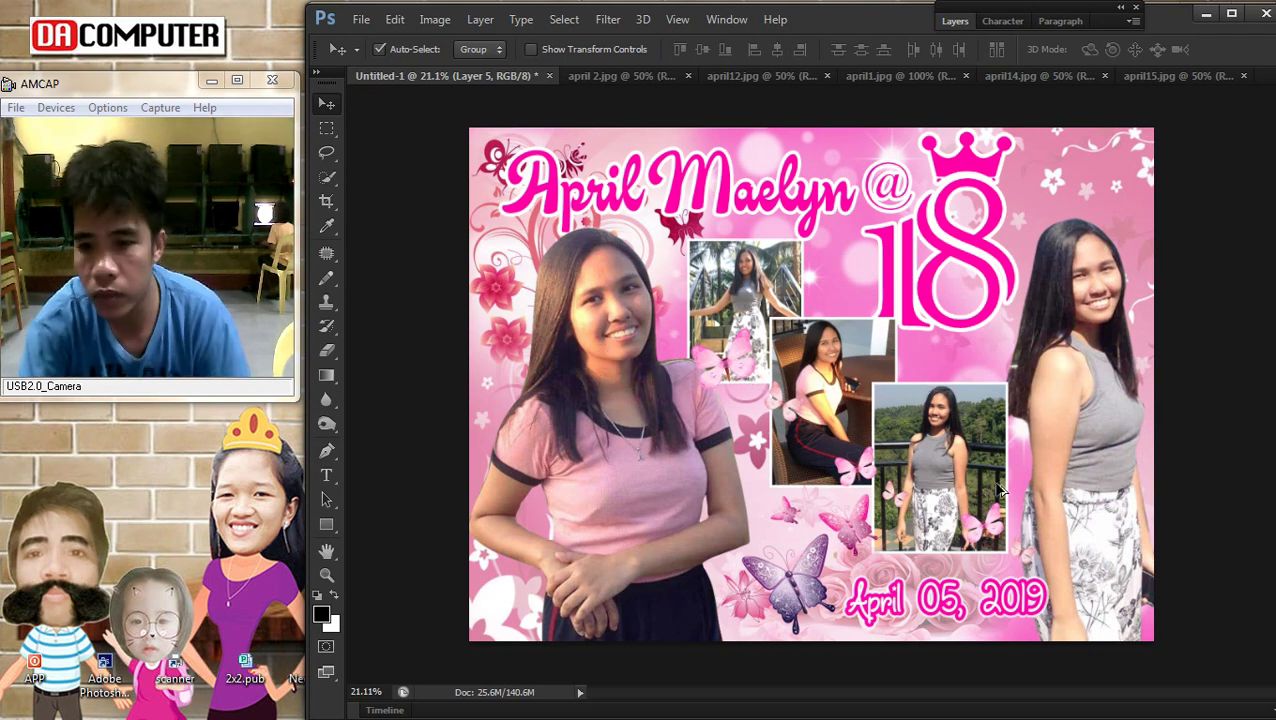
Select Layer 2 in the Layers panel and open its Layer Style settings
{"action": "scroll", "coordinate": [988, 474], "scroll_direction": "down", "scroll_amount": 5}
{"action": "scroll", "coordinate": [945, 520], "scroll_direction": "up", "scroll_amount": 3}
{"action": "right_click", "coordinate": [686, 375]}
{"action": "left_click", "coordinate": [697, 393]}
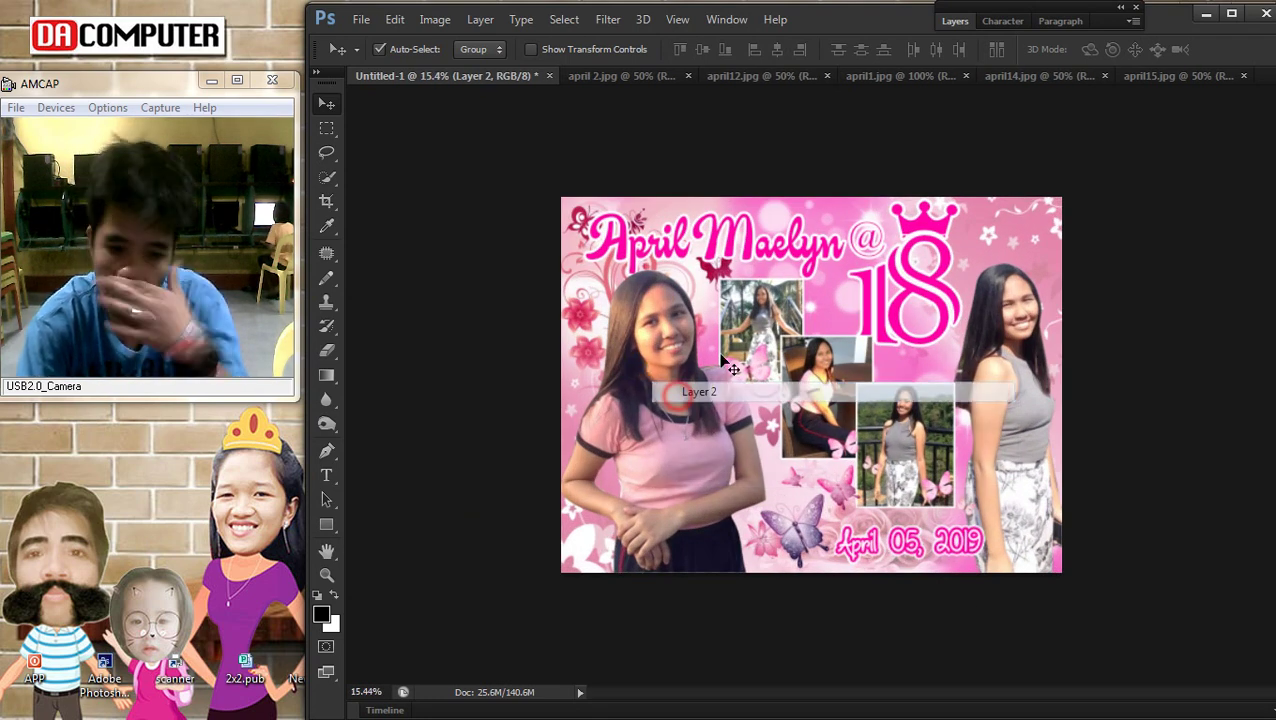
{"action": "left_click", "coordinate": [956, 21]}
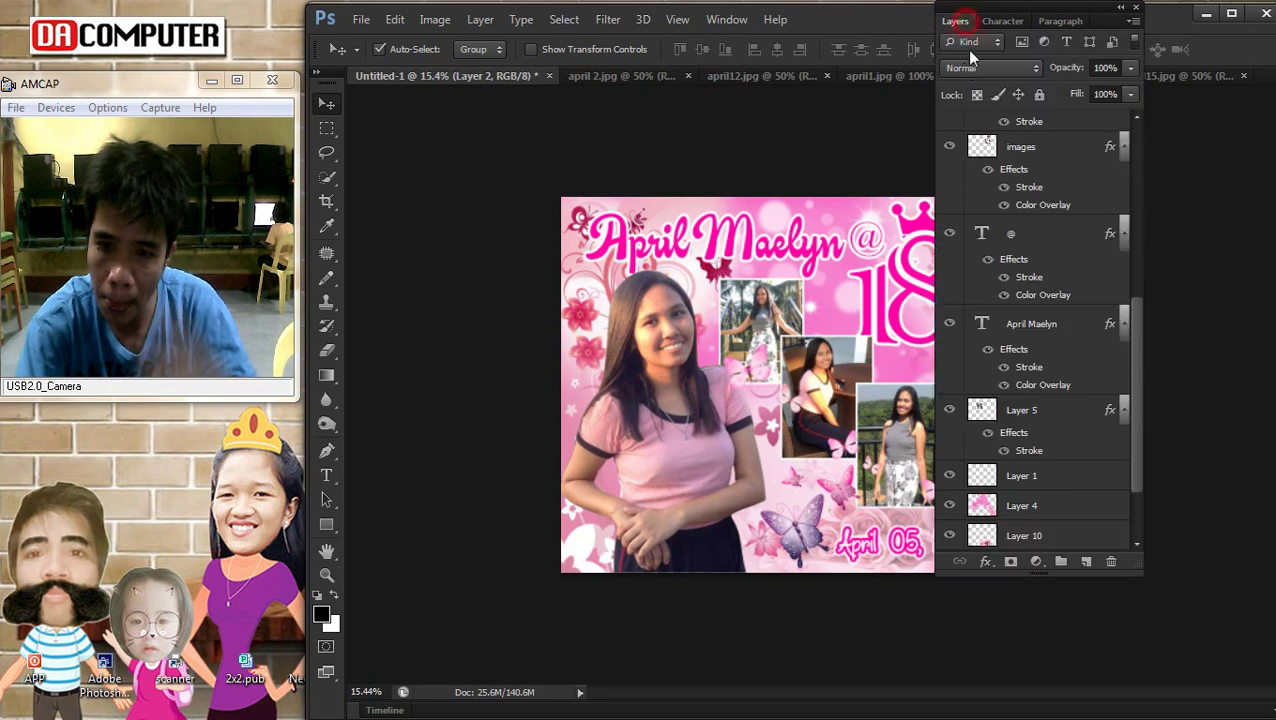
{"action": "right_click", "coordinate": [679, 340]}
{"action": "left_click", "coordinate": [700, 345]}
{"action": "left_click", "coordinate": [1086, 127]}
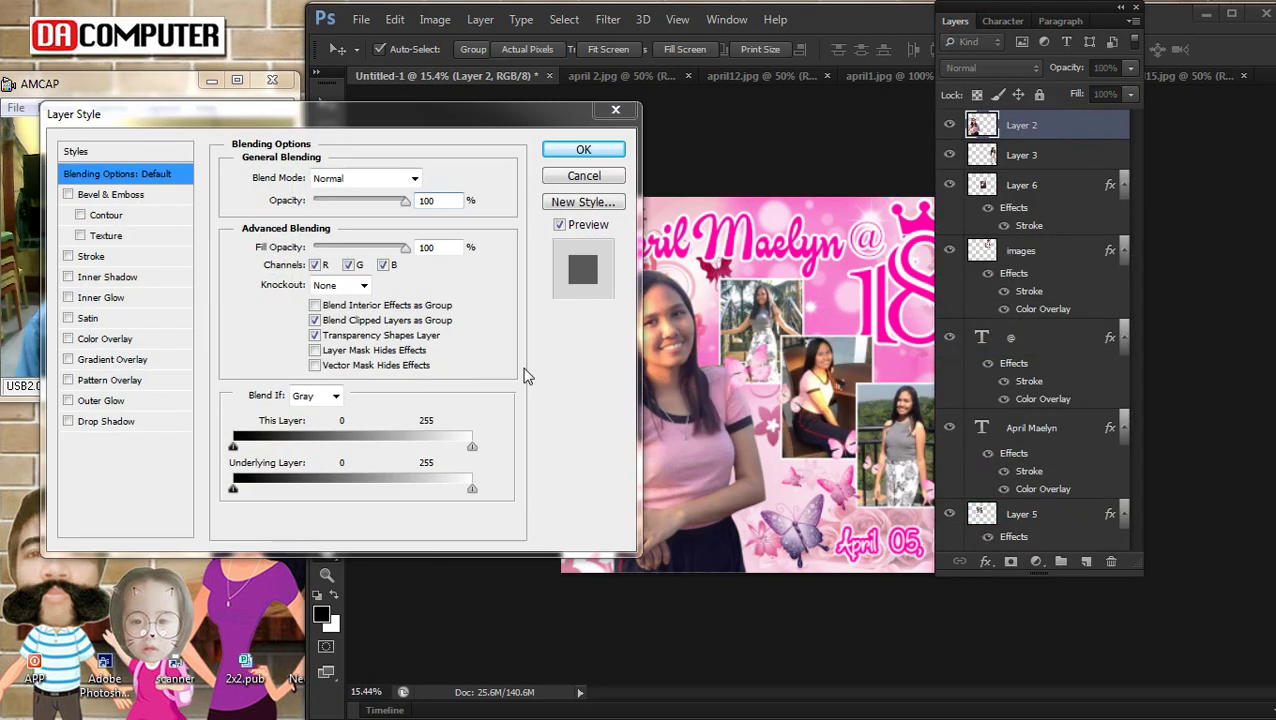
Dismiss the Adobe Help error and close the crashed Photoshop CS6
{"action": "left_click", "coordinate": [703, 356]}
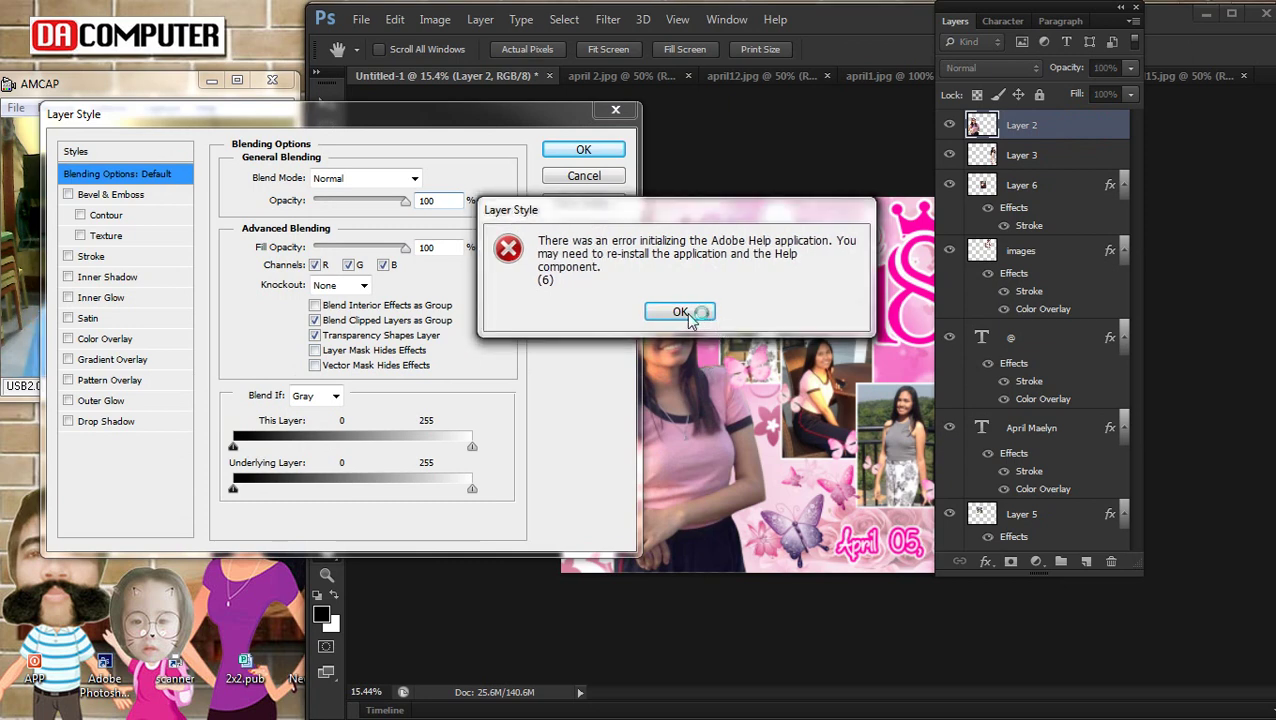
{"action": "left_click", "coordinate": [90, 90]}
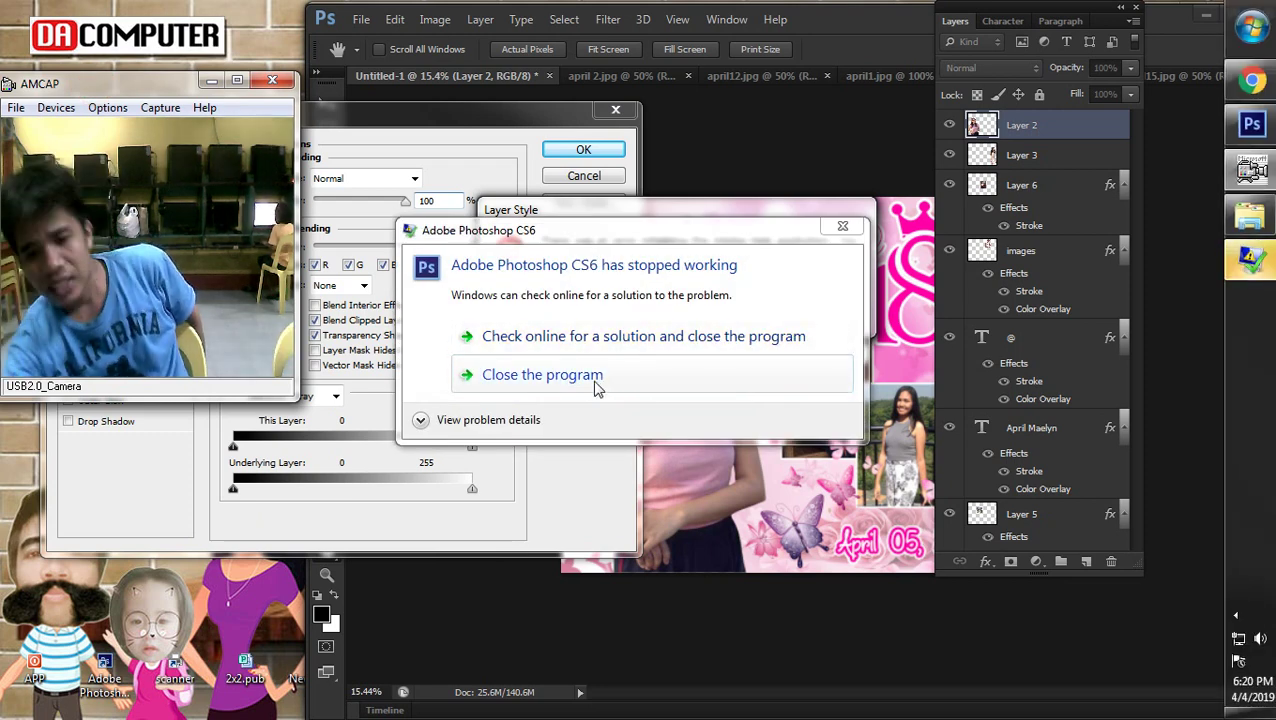
{"action": "left_click", "coordinate": [596, 386]}
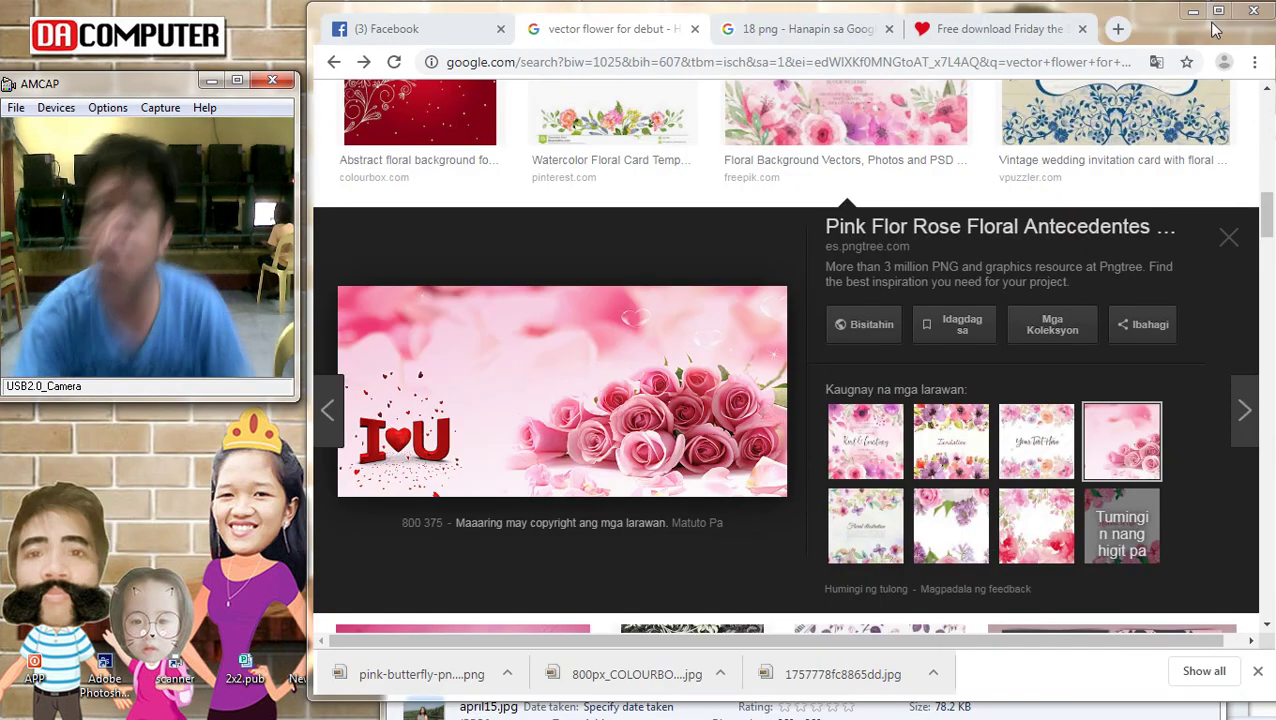
Close the image preview, Chrome, and both Explorer 'New folder' windows of photos and butterflies
{"action": "key", "text": "Escape"}
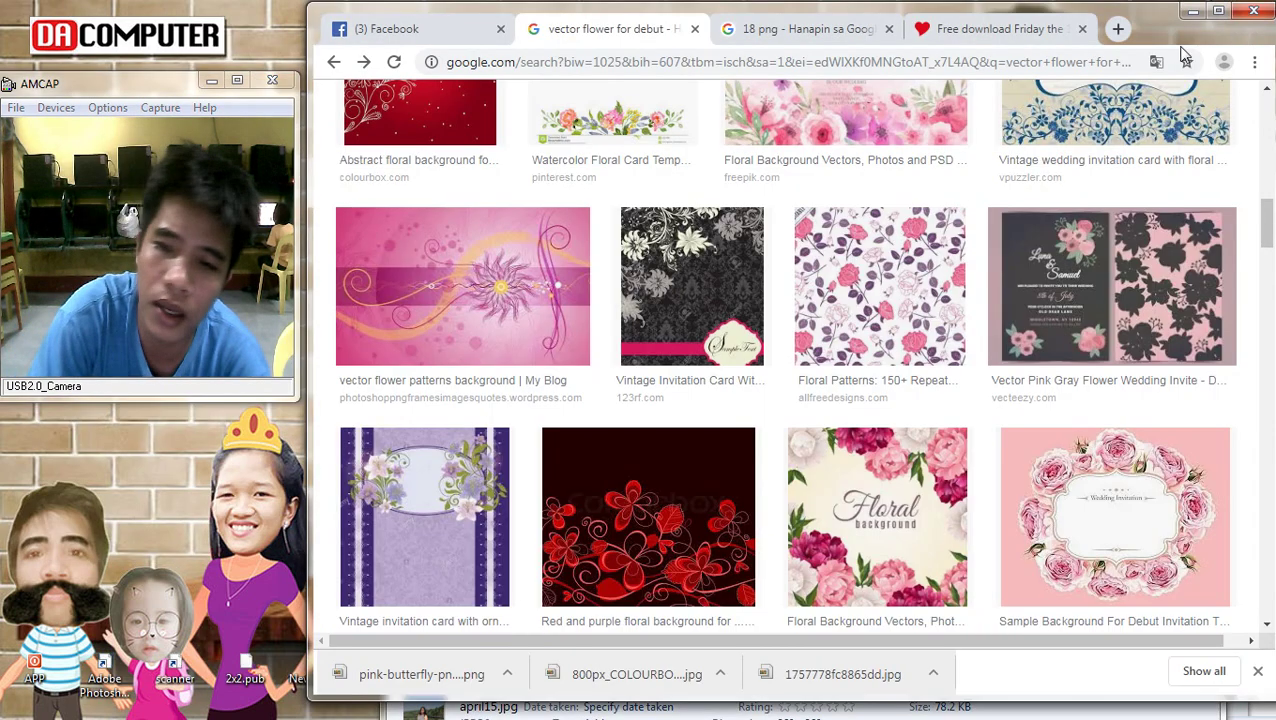
{"action": "left_click", "coordinate": [1253, 11]}
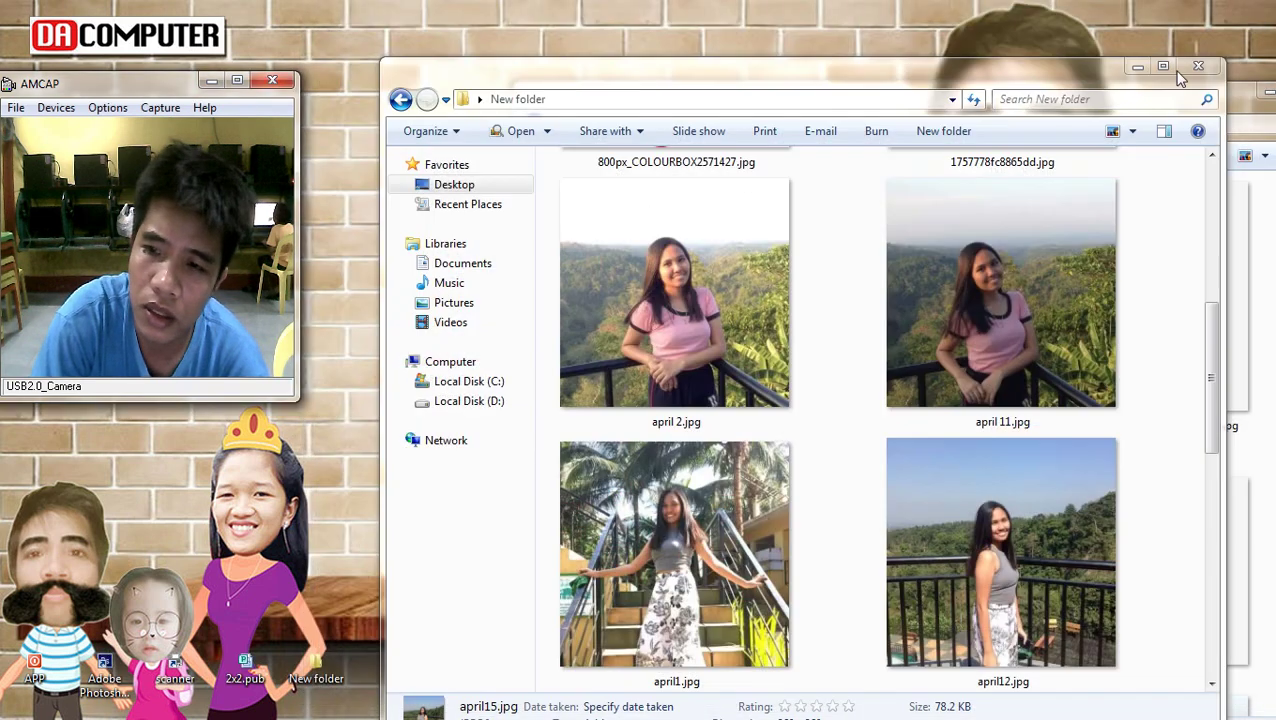
{"action": "left_click", "coordinate": [1201, 66]}
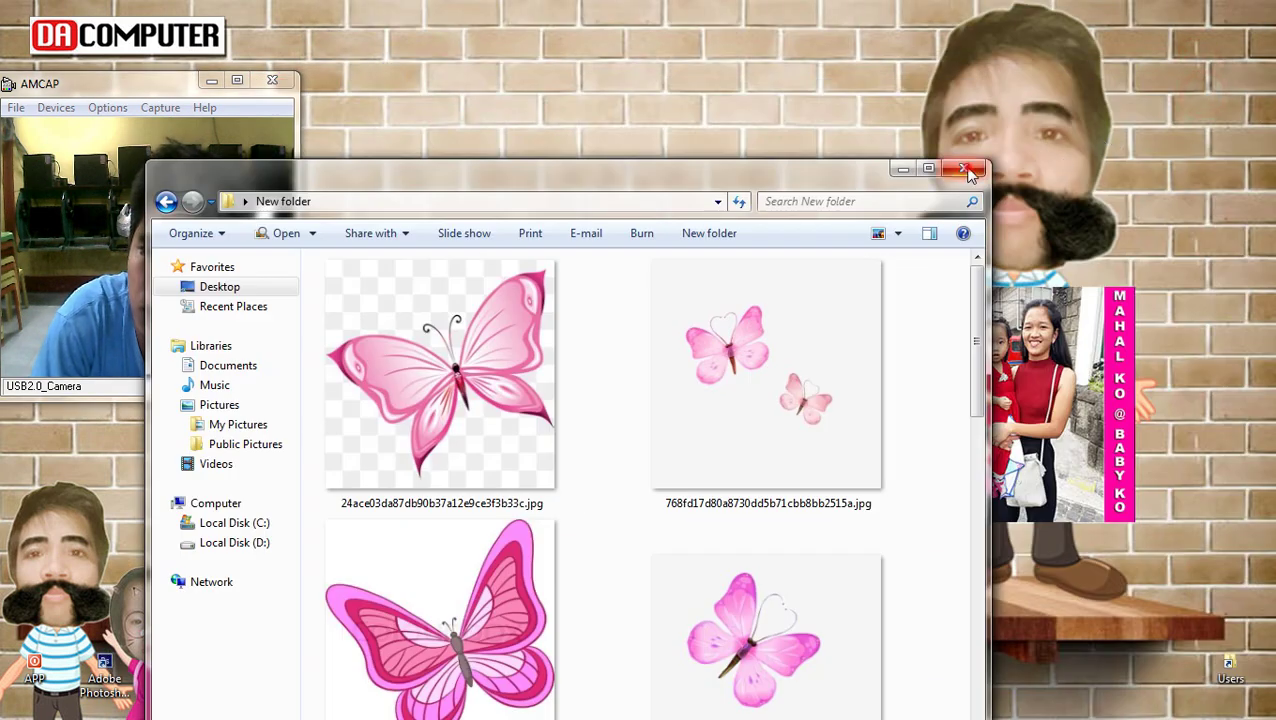
{"action": "left_click", "coordinate": [964, 169]}
{"action": "left_click", "coordinate": [112, 676]}
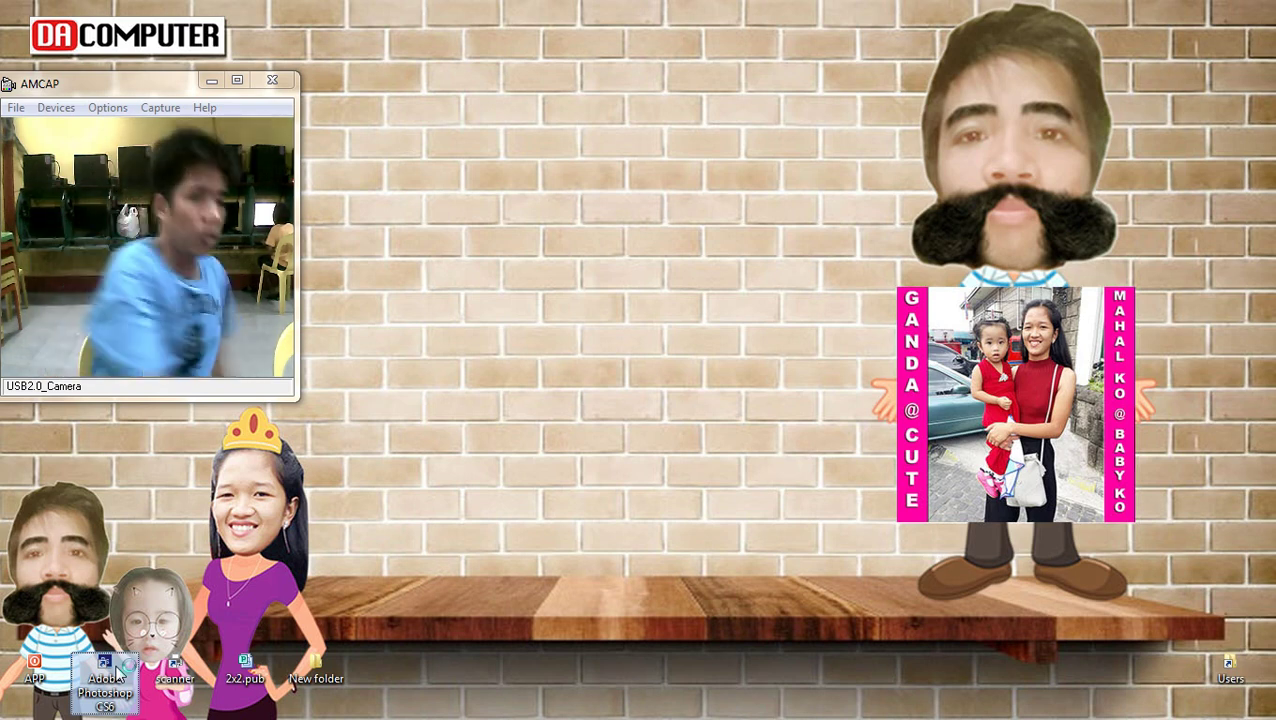
{"action": "double_click", "coordinate": [106, 676]}
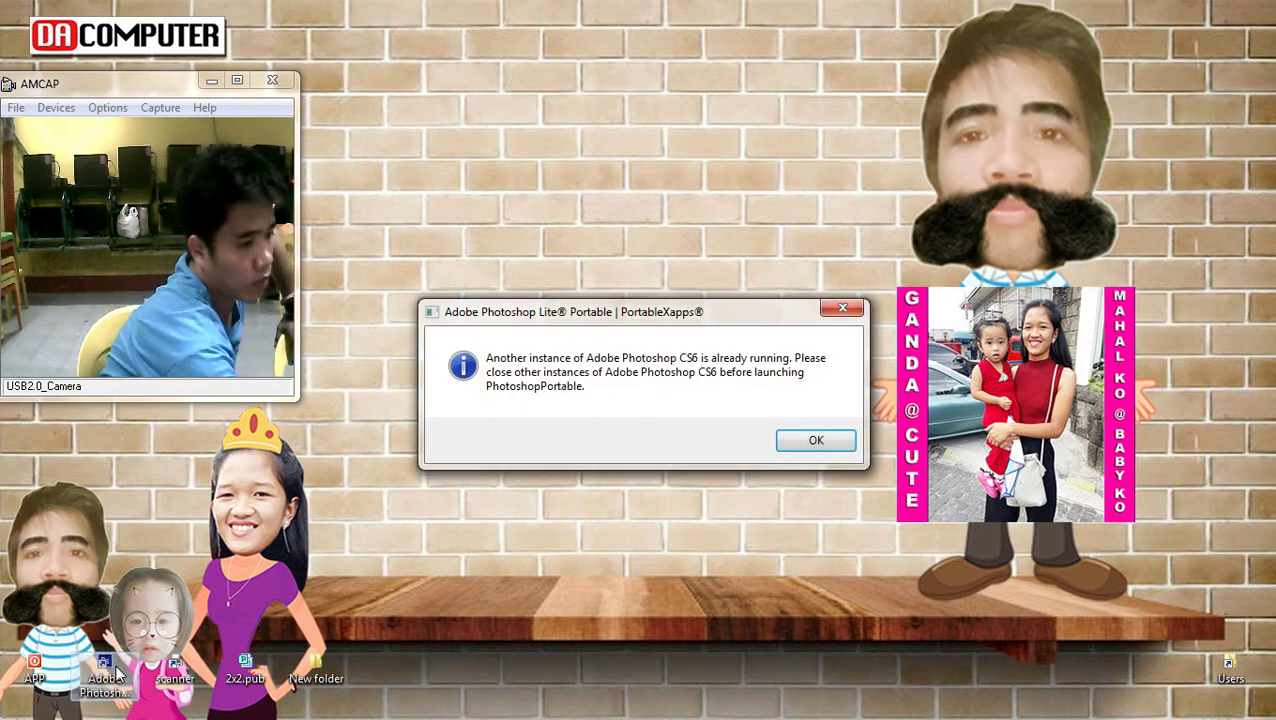
{"action": "left_click", "coordinate": [816, 440]}
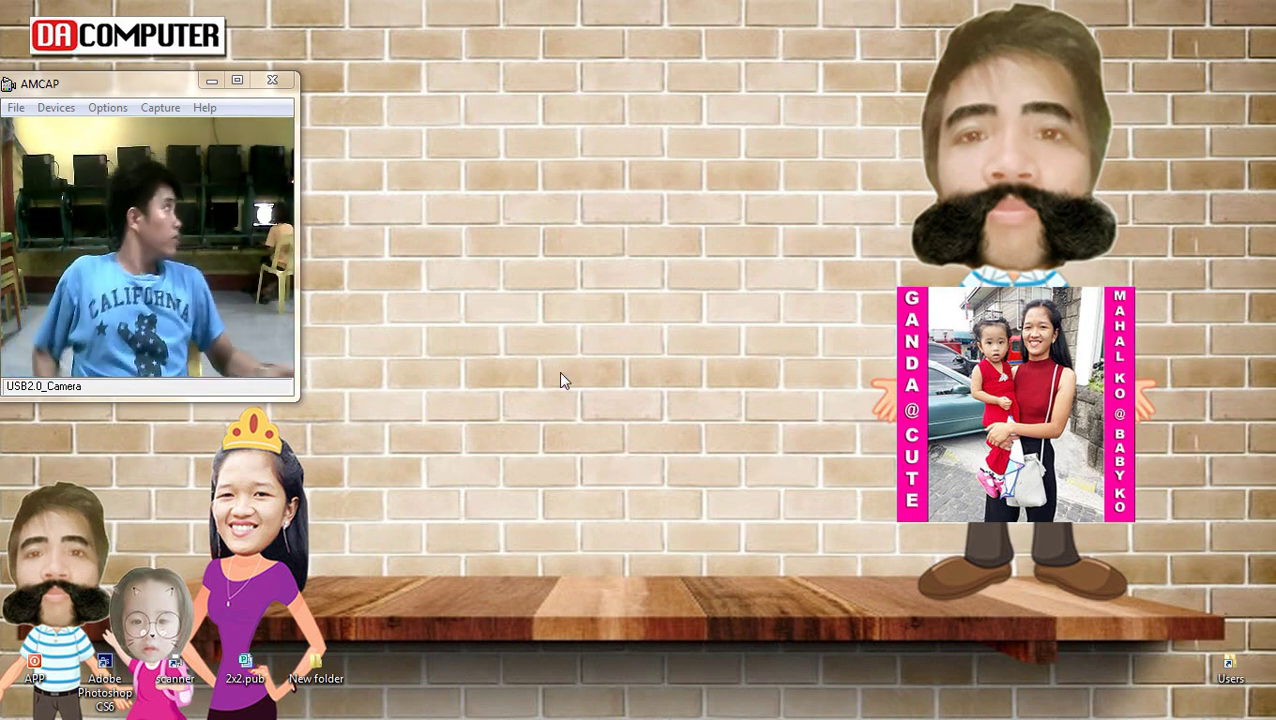
{"action": "right_click", "coordinate": [560, 380]}
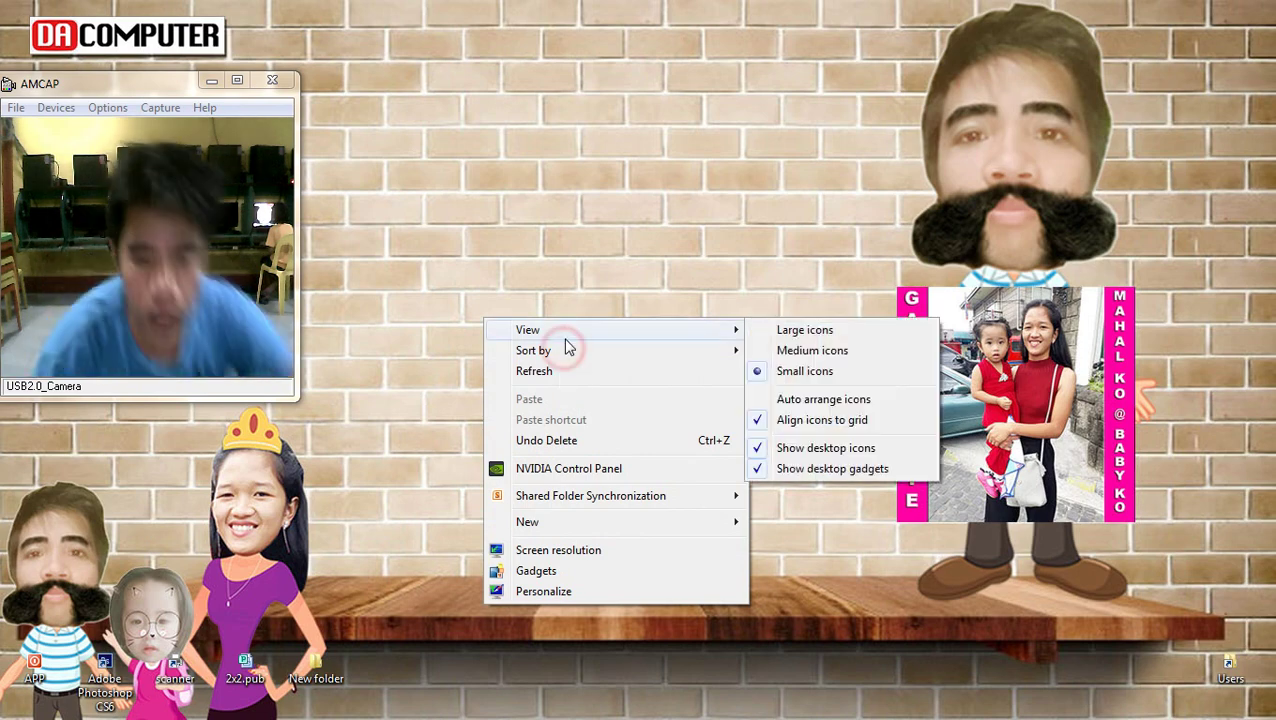
{"action": "left_click", "coordinate": [561, 371]}
{"action": "right_click", "coordinate": [595, 251]}
{"action": "left_click", "coordinate": [625, 302]}
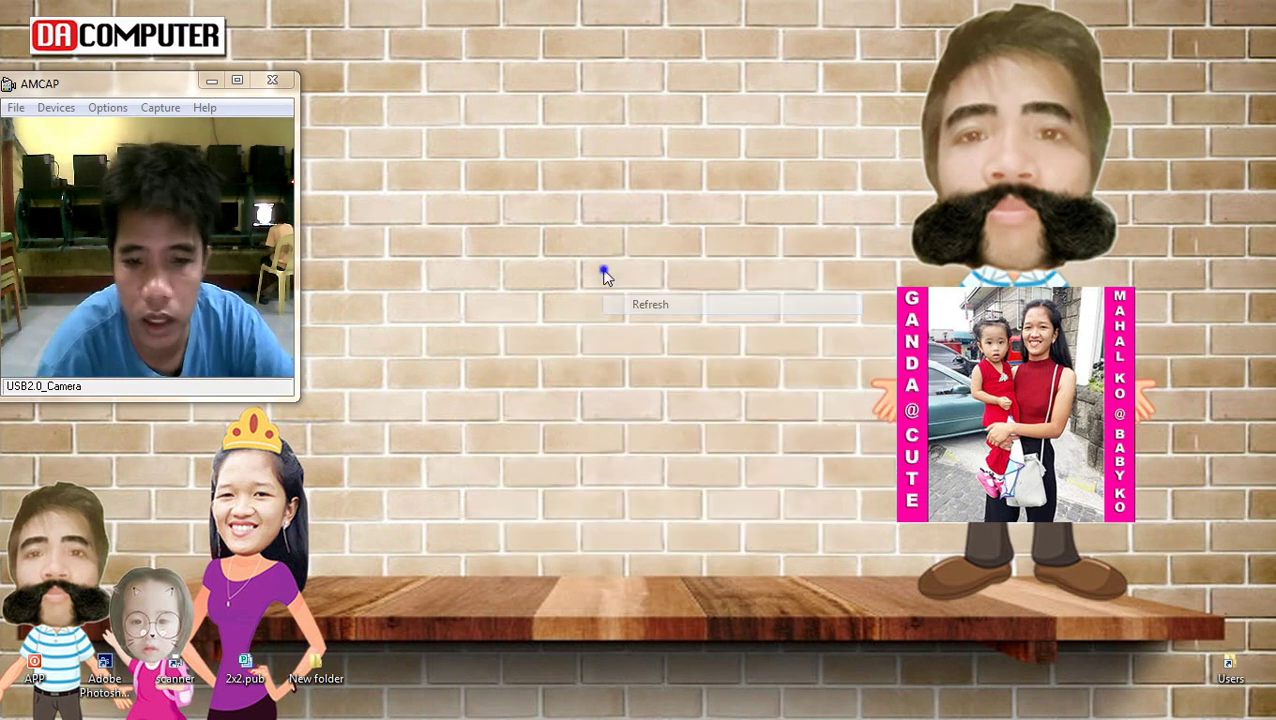
{"action": "right_click", "coordinate": [604, 270]}
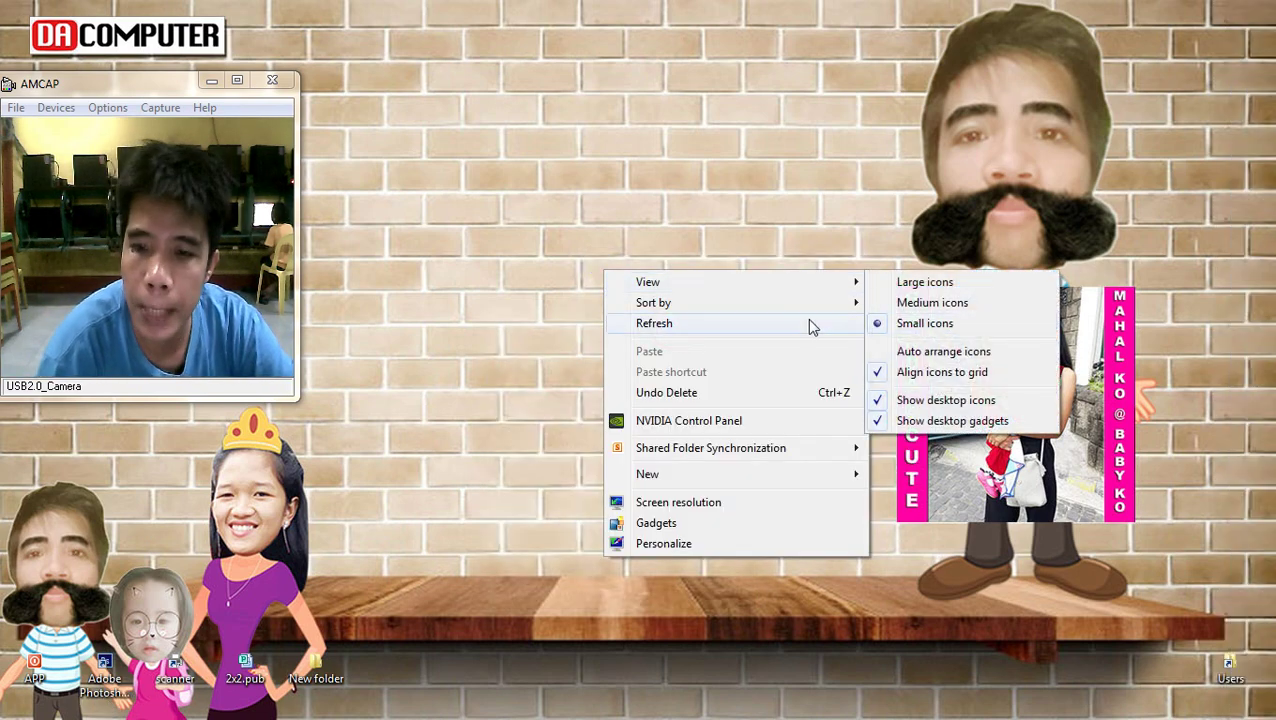
{"action": "left_click", "coordinate": [721, 323]}
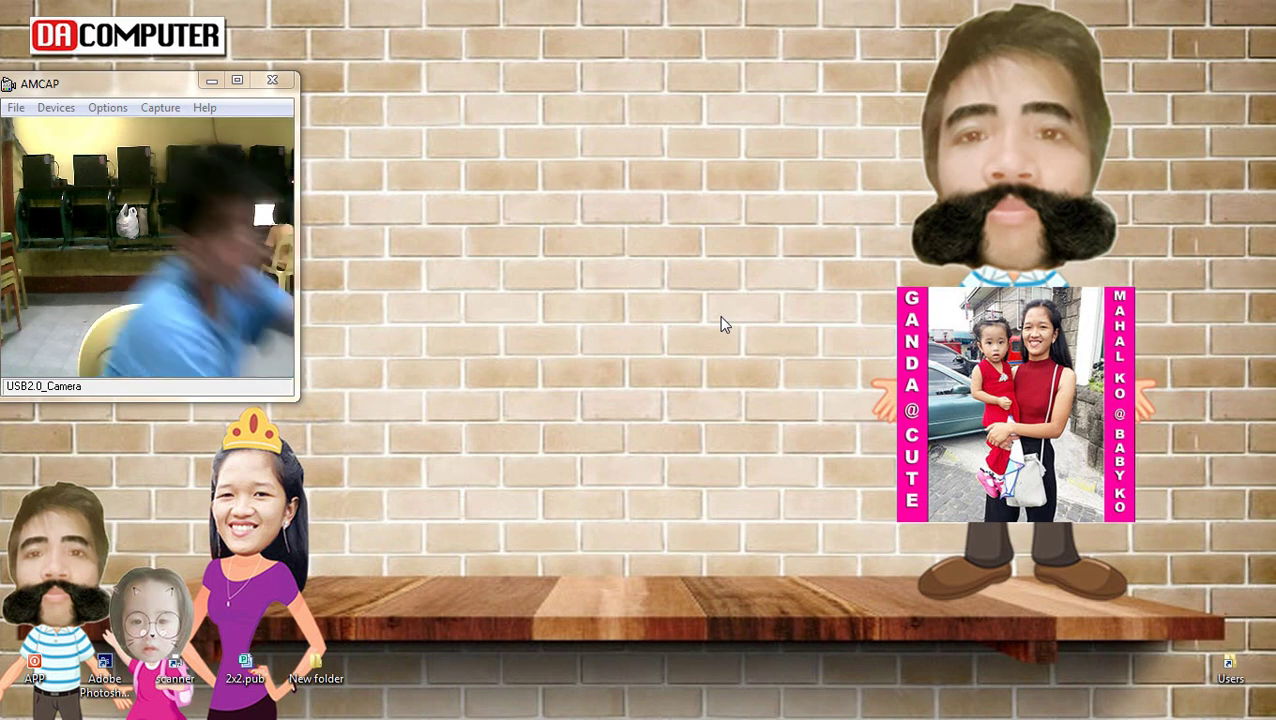
{"action": "right_click", "coordinate": [706, 244]}
{"action": "left_click", "coordinate": [795, 315]}
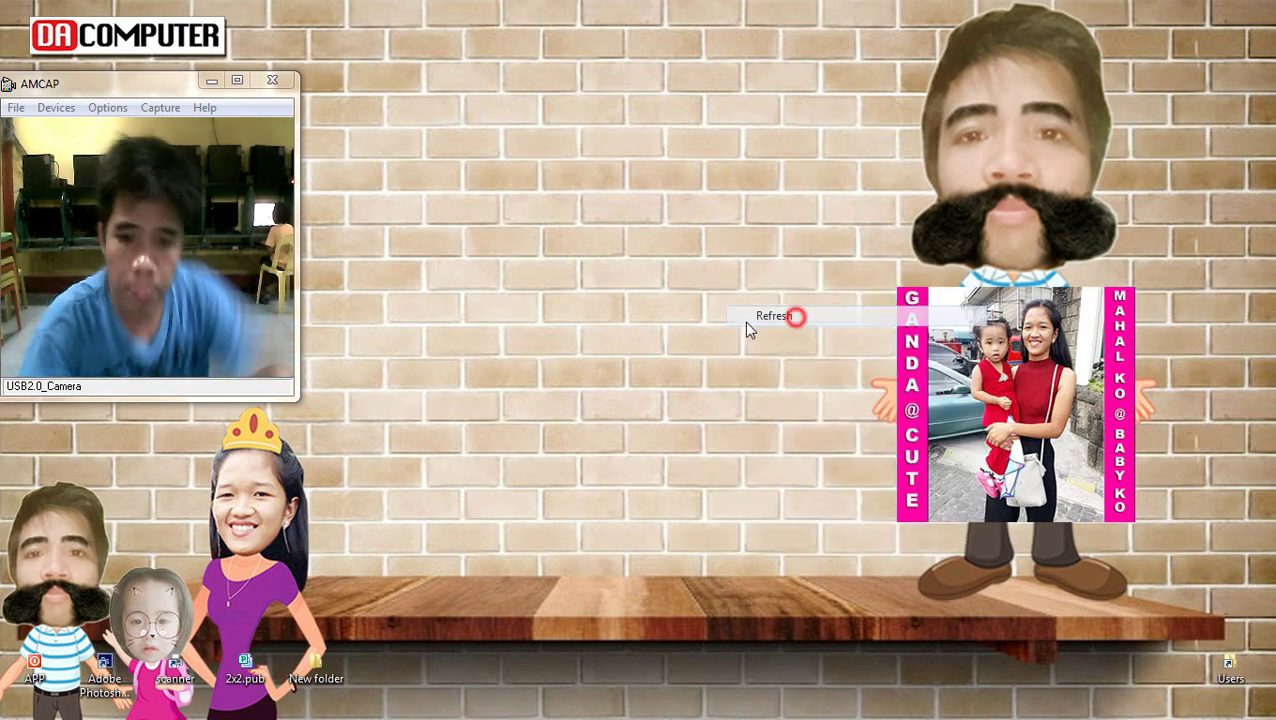
{"action": "right_click", "coordinate": [487, 330]}
{"action": "left_click", "coordinate": [582, 383]}
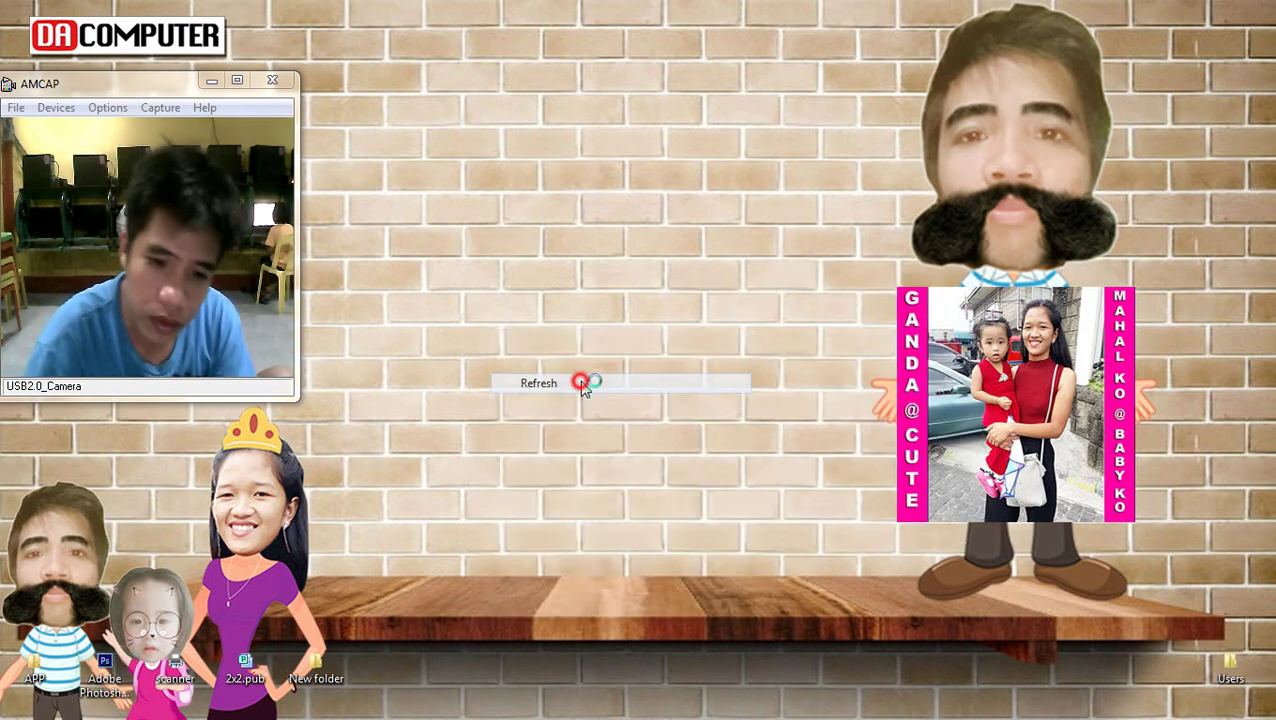
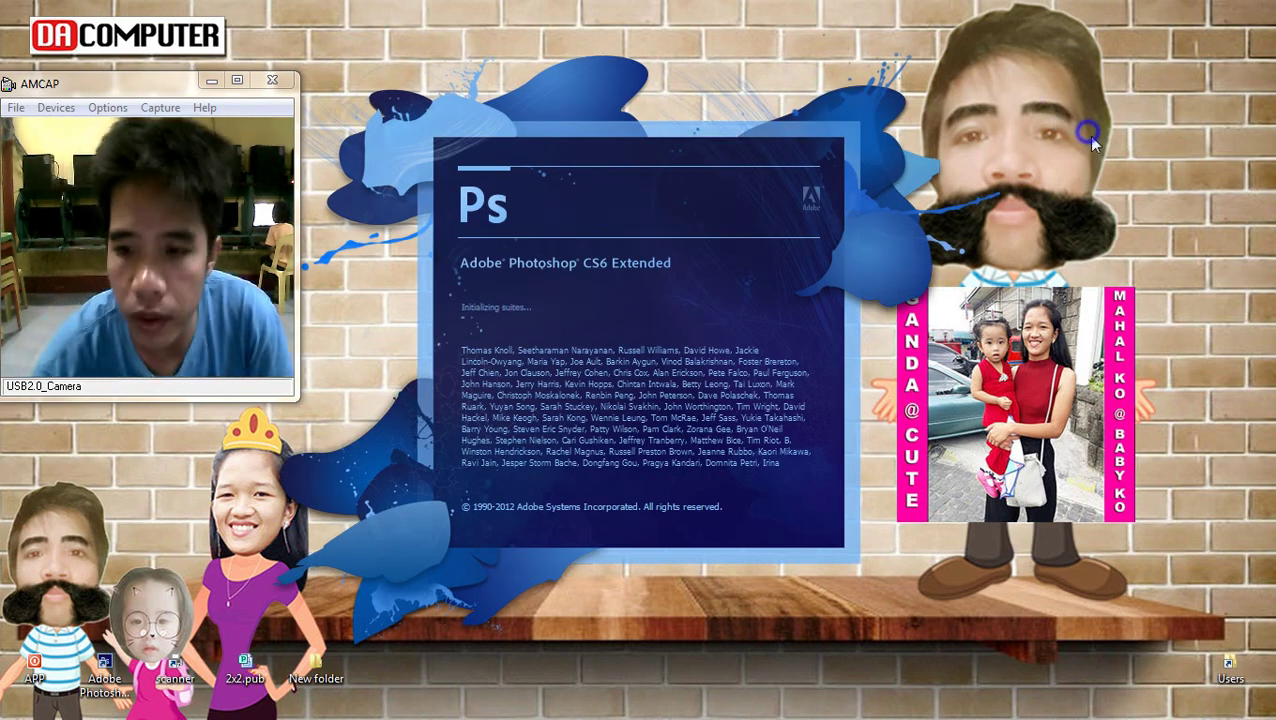
Refresh the desktop and bring up the document recovery window while Photoshop CS6 loads
{"action": "right_click", "coordinate": [1092, 142]}
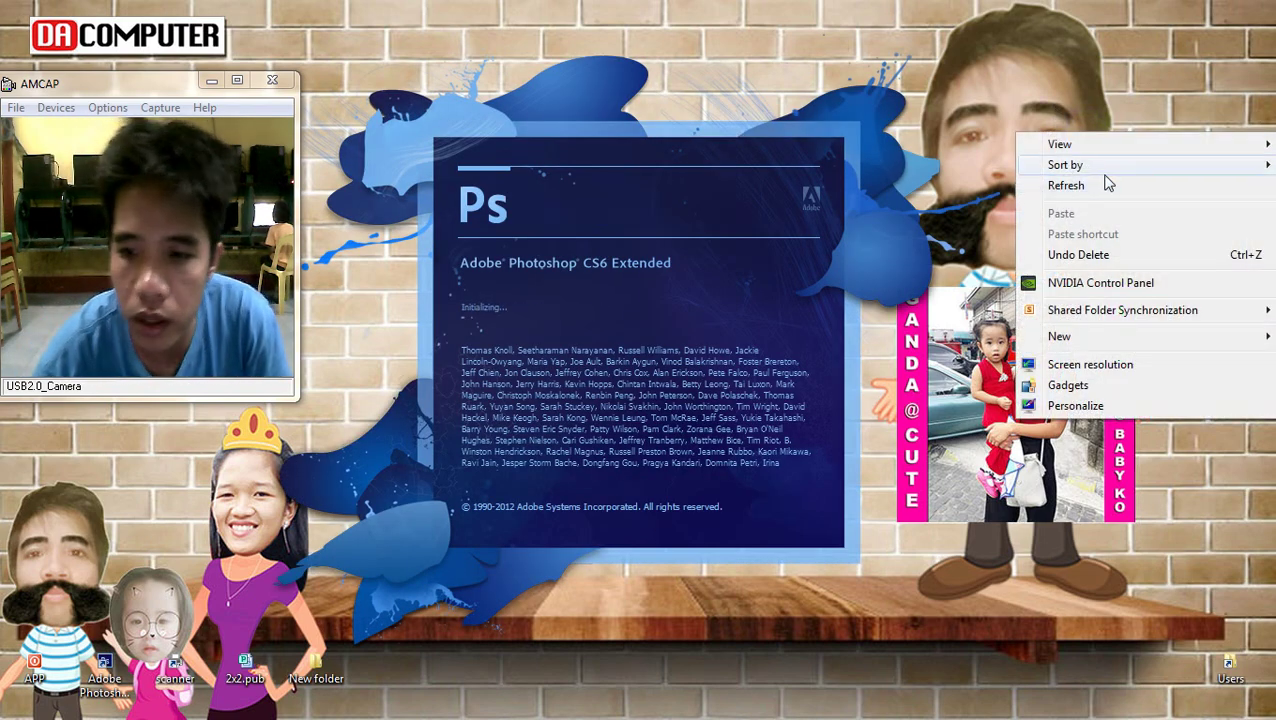
{"action": "left_click", "coordinate": [1105, 177]}
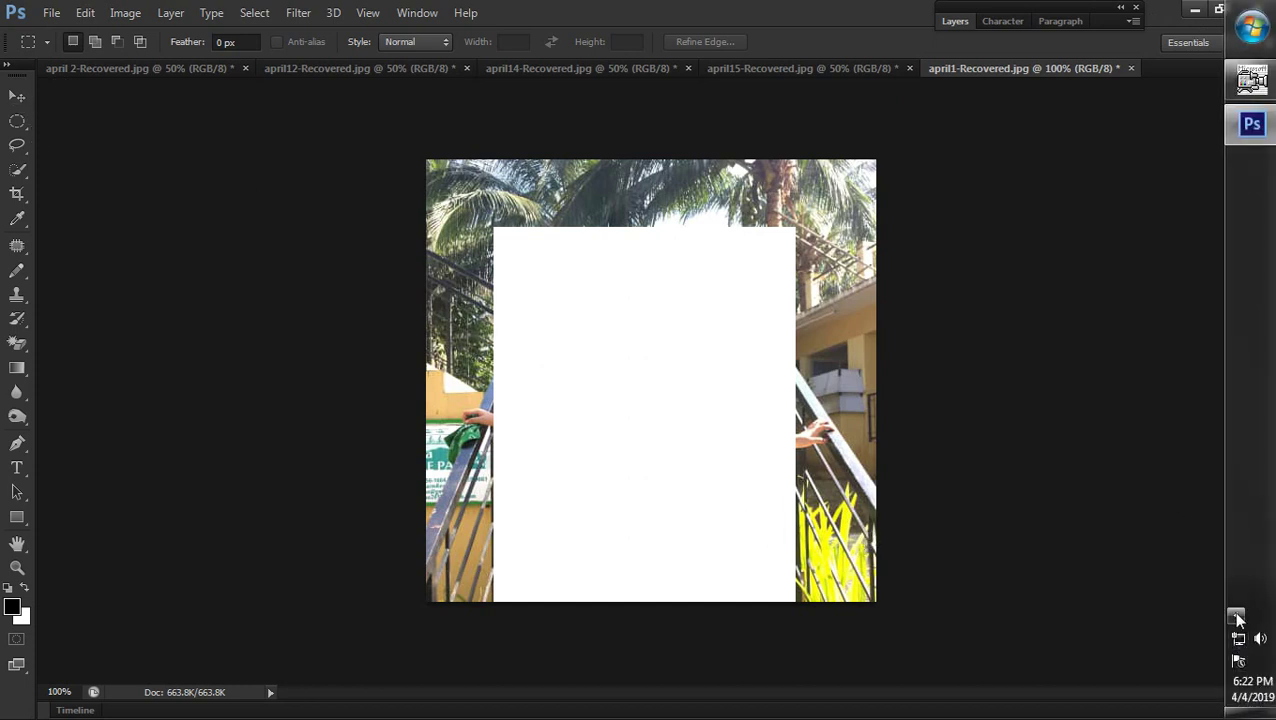
{"action": "left_click", "coordinate": [1236, 615]}
{"action": "left_click", "coordinate": [966, 498]}
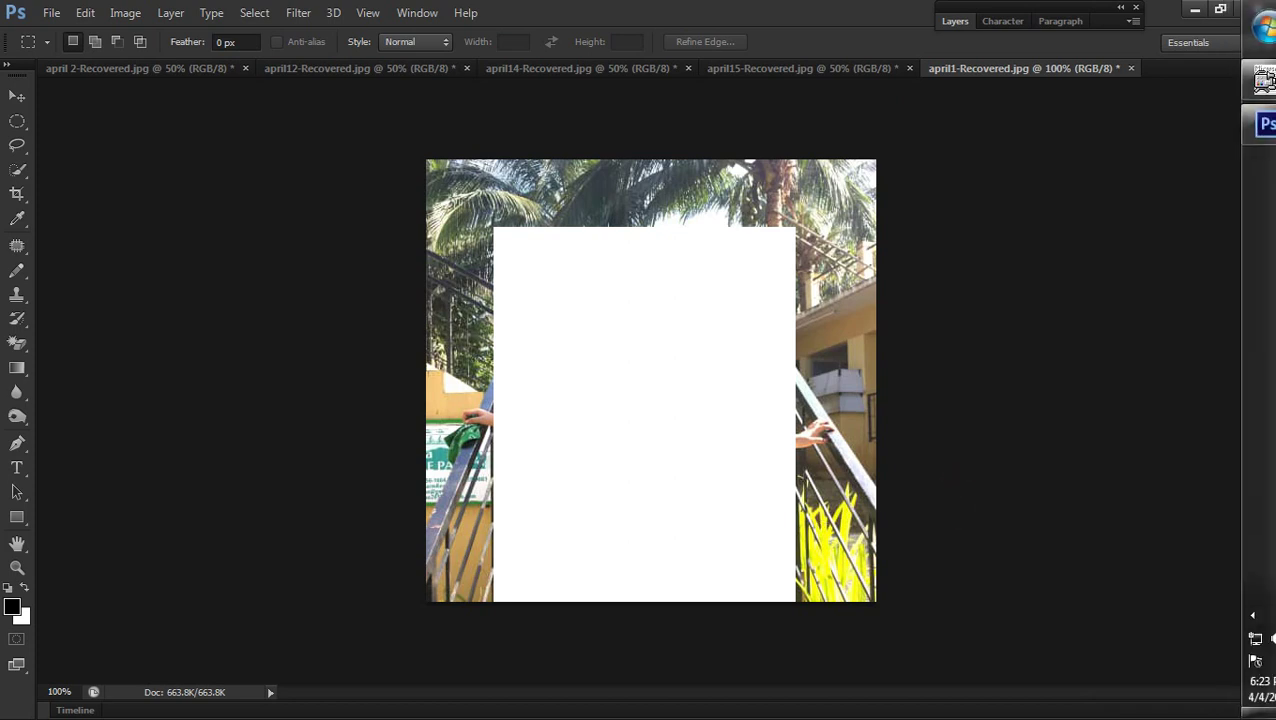
{"action": "left_click", "coordinate": [1236, 615]}
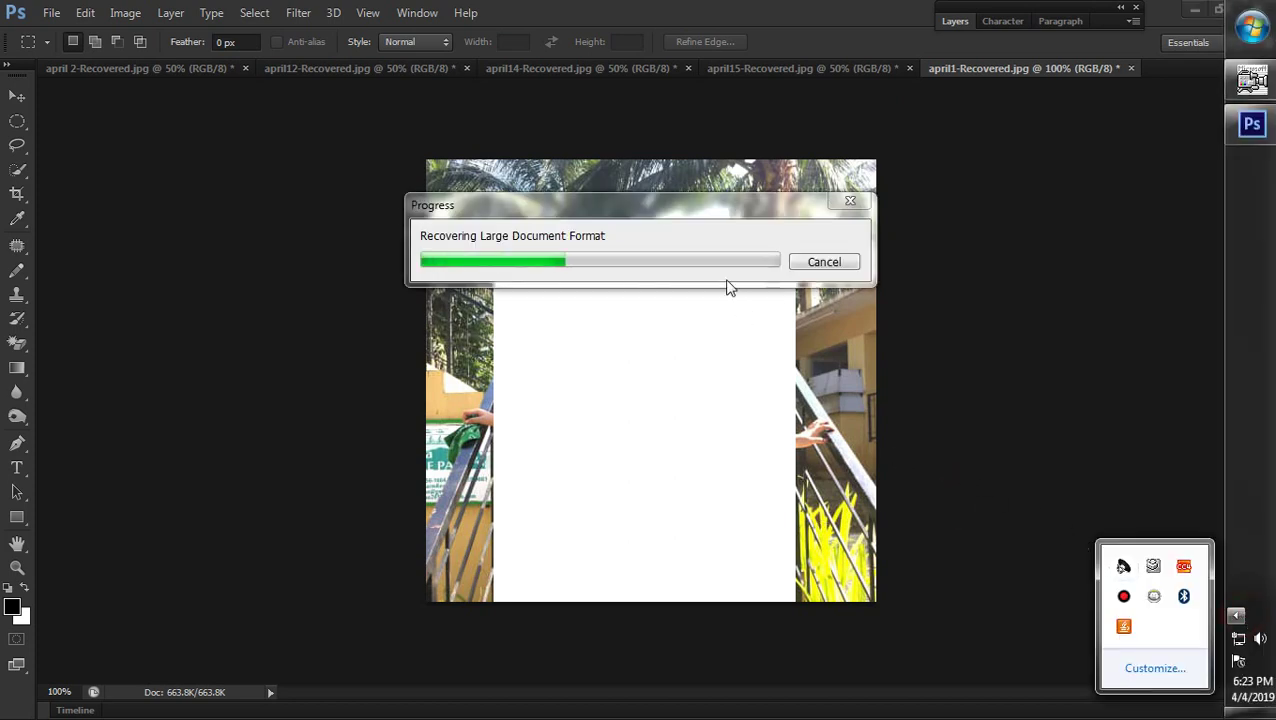
{"action": "left_click", "coordinate": [712, 205]}
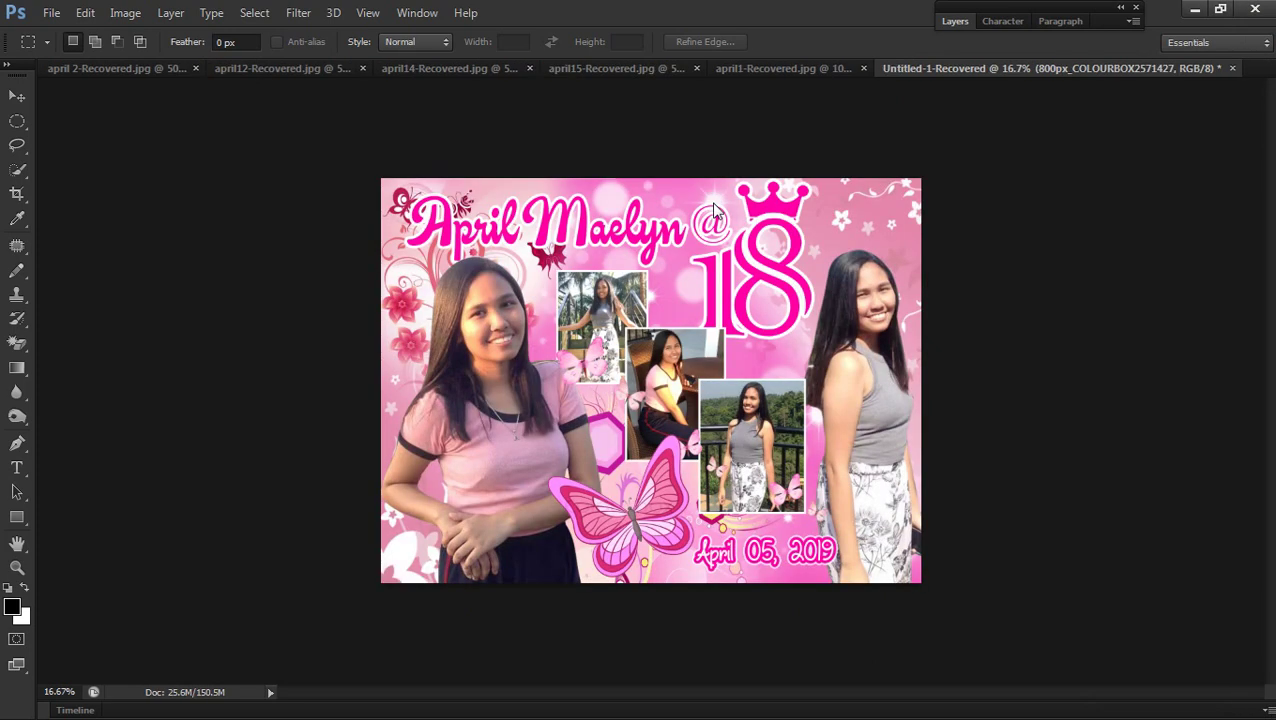
Restore and widen the Photoshop window, then save the poster as 18th birthday.psd
{"action": "left_click", "coordinate": [1220, 12]}
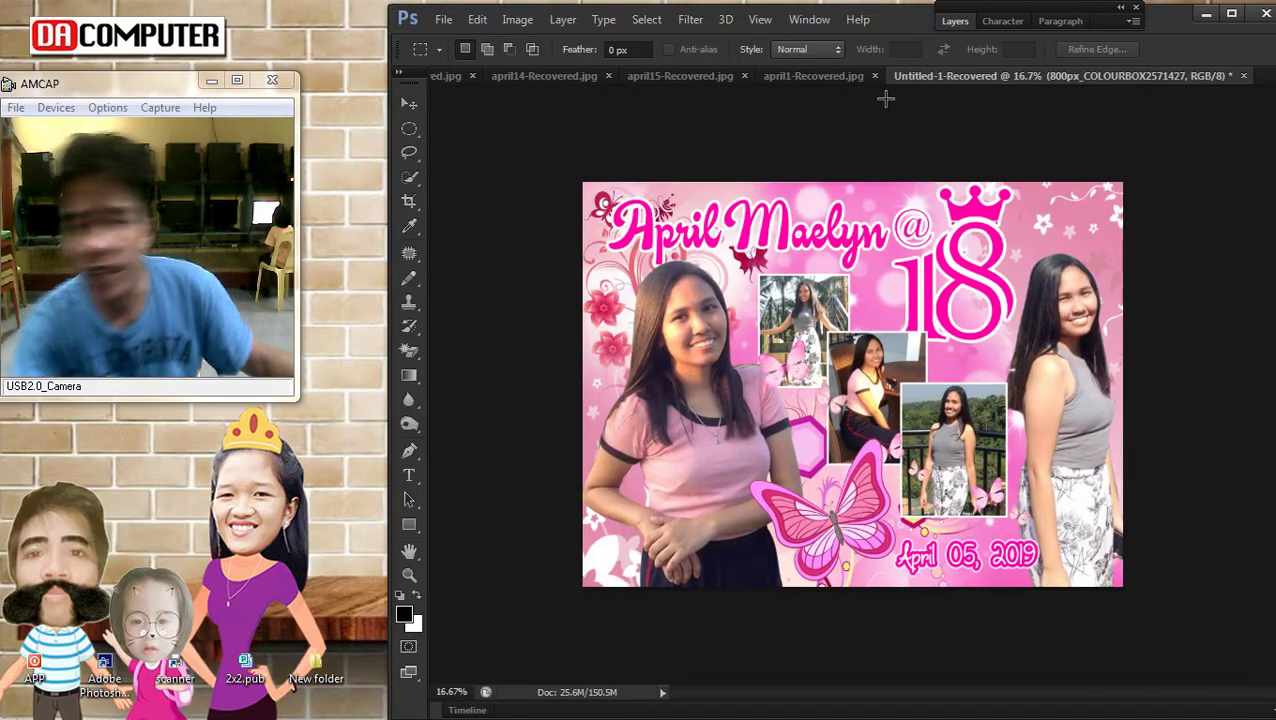
{"action": "left_click_drag", "start_coordinate": [387, 357], "coordinate": [305, 347]}
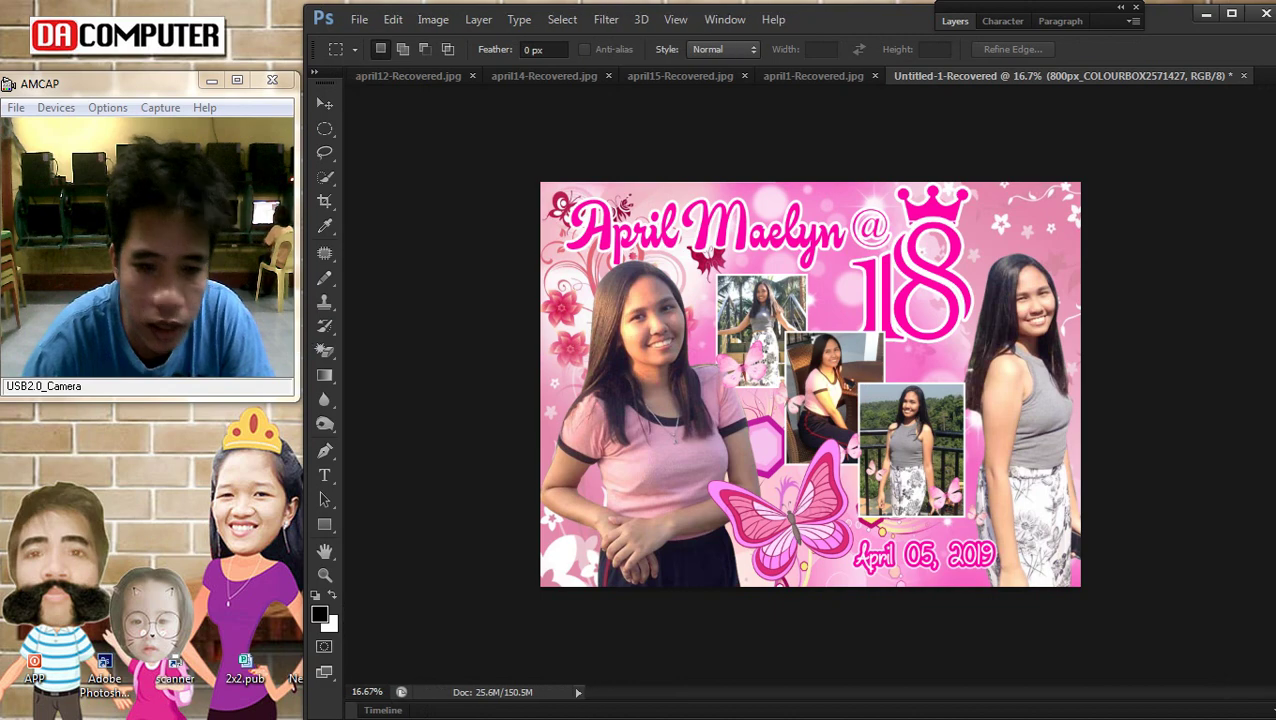
{"action": "left_click", "coordinate": [359, 19]}
{"action": "left_click", "coordinate": [420, 246]}
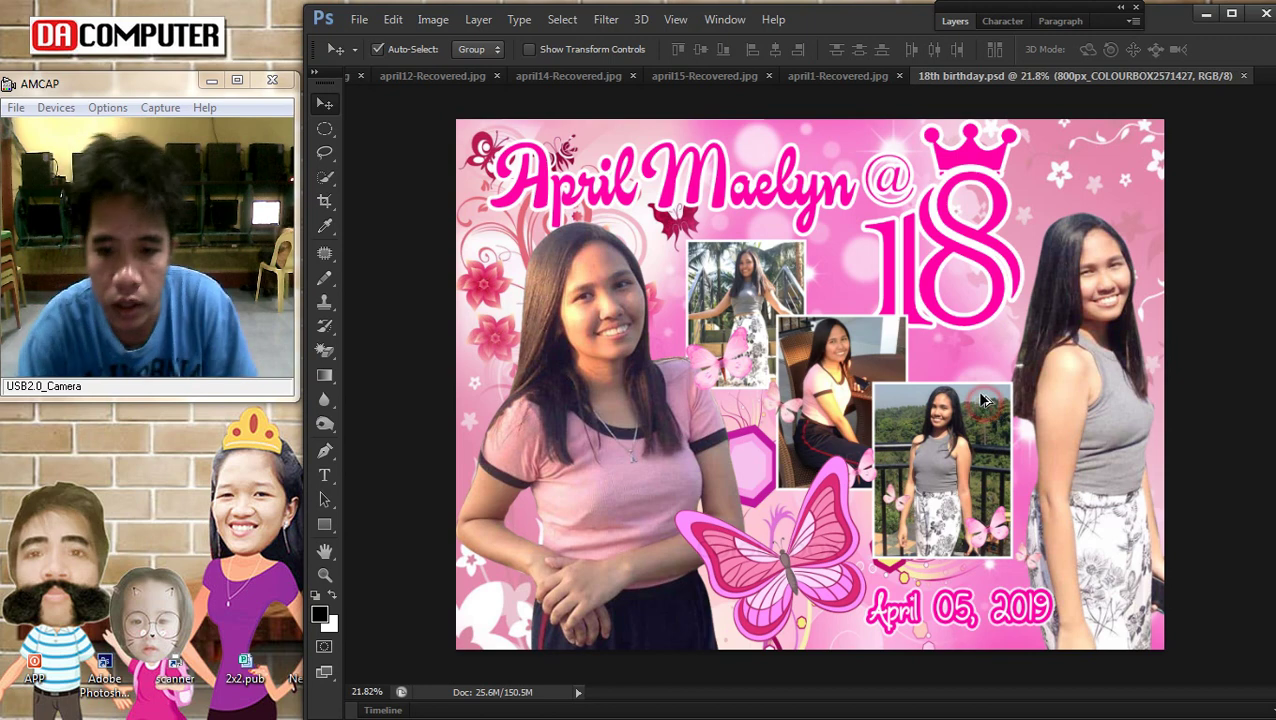
{"action": "key", "text": "ctrl+0"}
{"action": "left_click", "coordinate": [1244, 616]}
{"action": "scroll", "coordinate": [613, 355], "scroll_direction": "down", "scroll_amount": 2}
Brighten the Layer 2 pink-shirt portrait by raising the midpoint of a Curves adjustment
{"action": "scroll", "coordinate": [613, 355], "scroll_direction": "up", "scroll_amount": 3}
{"action": "right_click", "coordinate": [613, 355]}
{"action": "left_click", "coordinate": [622, 321]}
{"action": "key", "text": "ctrl+m"}
{"action": "left_click", "coordinate": [1014, 475]}
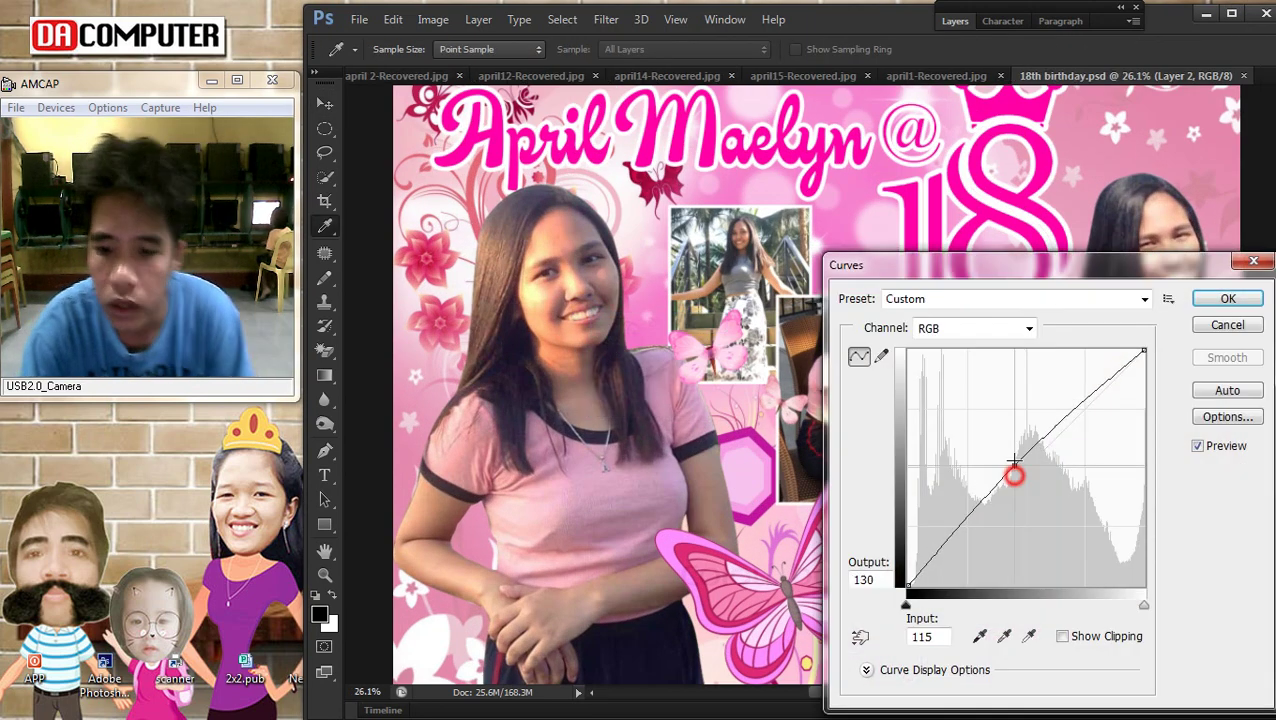
{"action": "left_click_drag", "start_coordinate": [1014, 475], "coordinate": [1014, 461]}
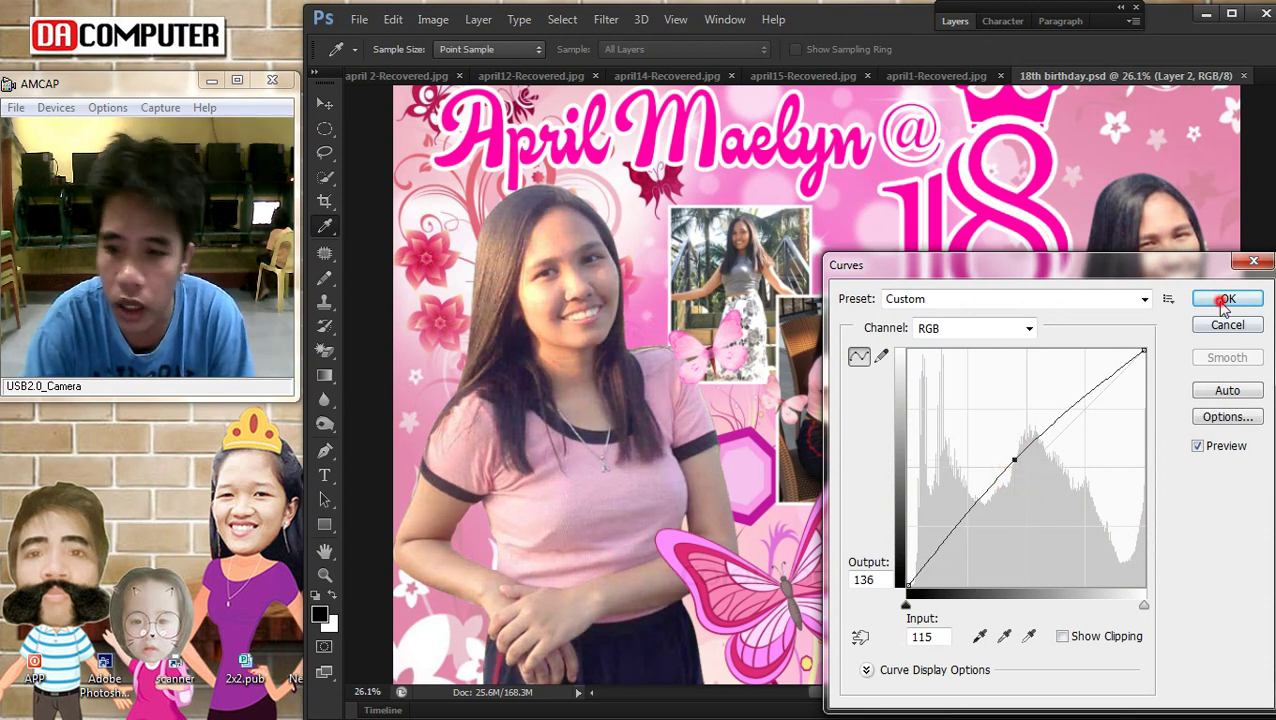
{"action": "left_click", "coordinate": [1226, 300]}
{"action": "scroll", "coordinate": [615, 335], "scroll_direction": "down", "scroll_amount": 2}
{"action": "scroll", "coordinate": [615, 335], "scroll_direction": "up", "scroll_amount": 2}
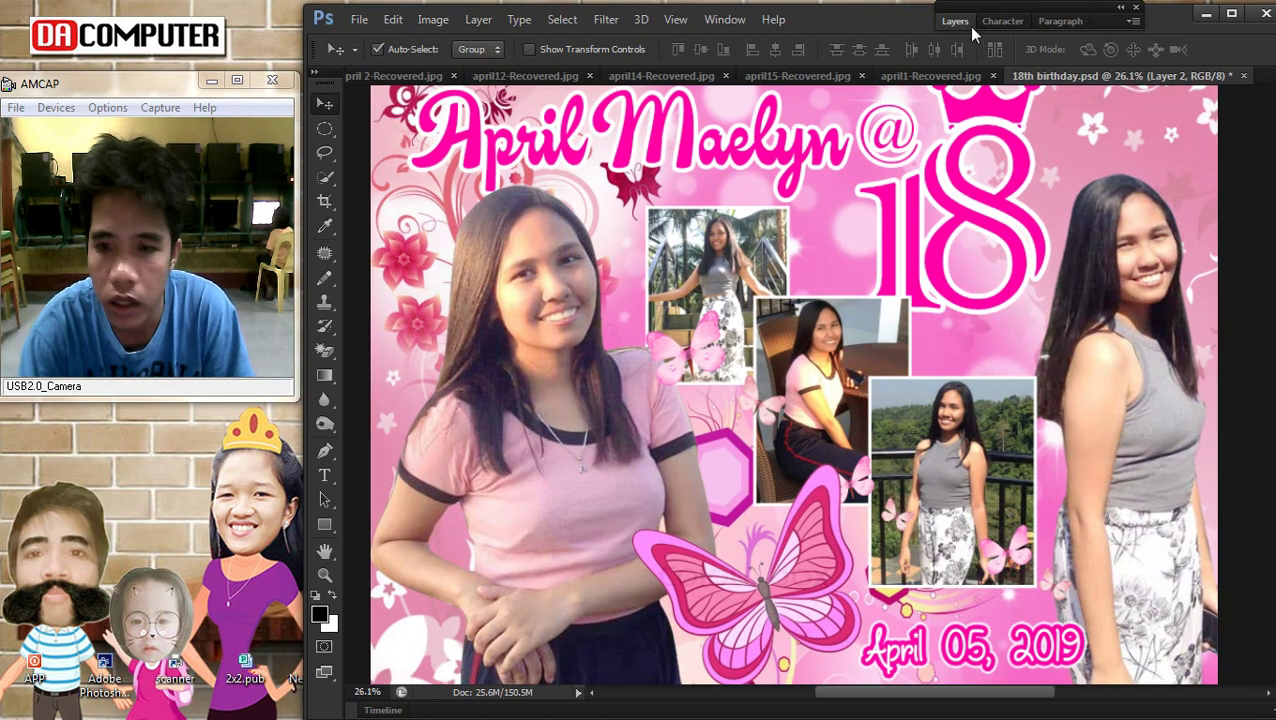
Give Layer 2 an Outer Glow with spread 16 and size 57
{"action": "left_click", "coordinate": [968, 22]}
{"action": "double_click", "coordinate": [1090, 410]}
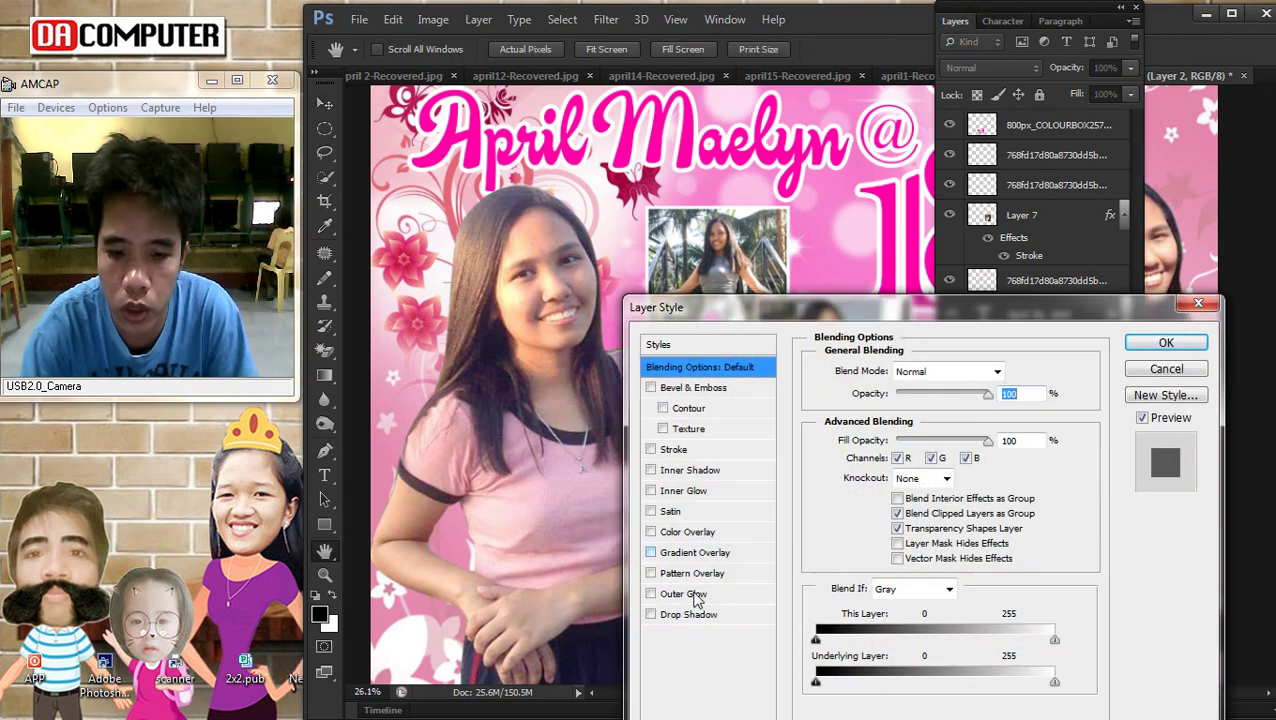
{"action": "left_click", "coordinate": [690, 595]}
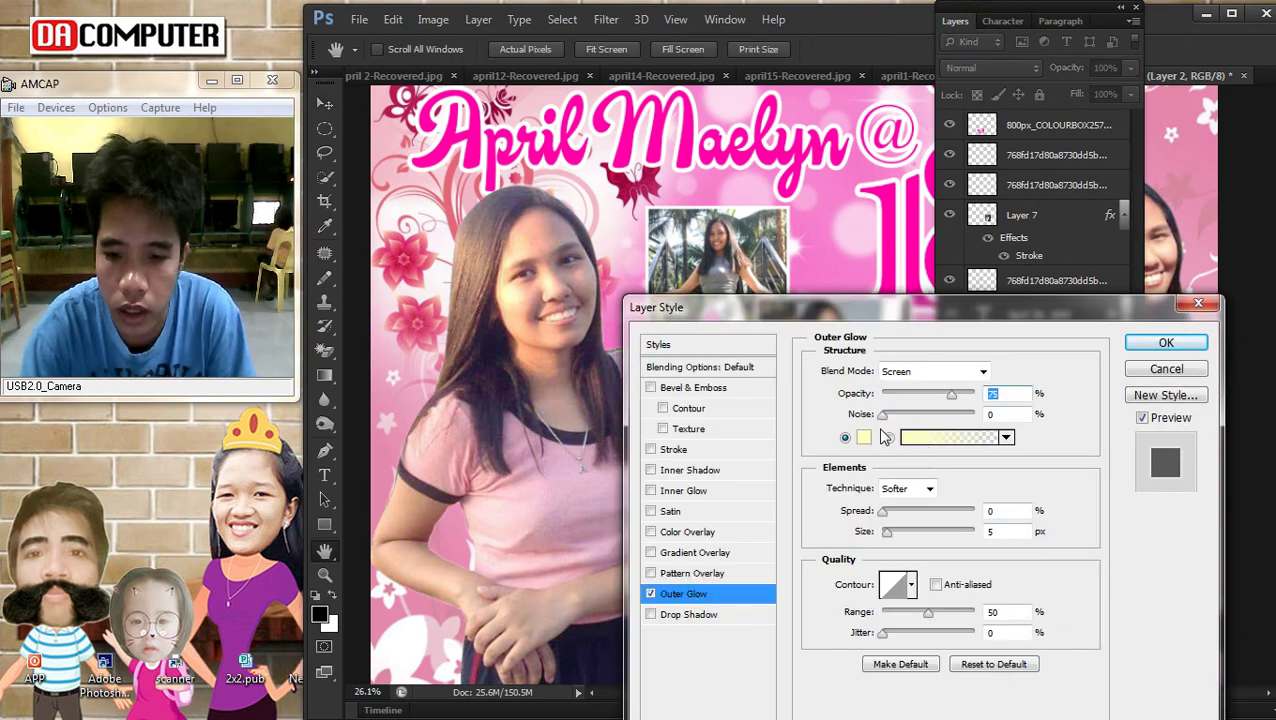
{"action": "left_click_drag", "start_coordinate": [886, 533], "coordinate": [898, 518]}
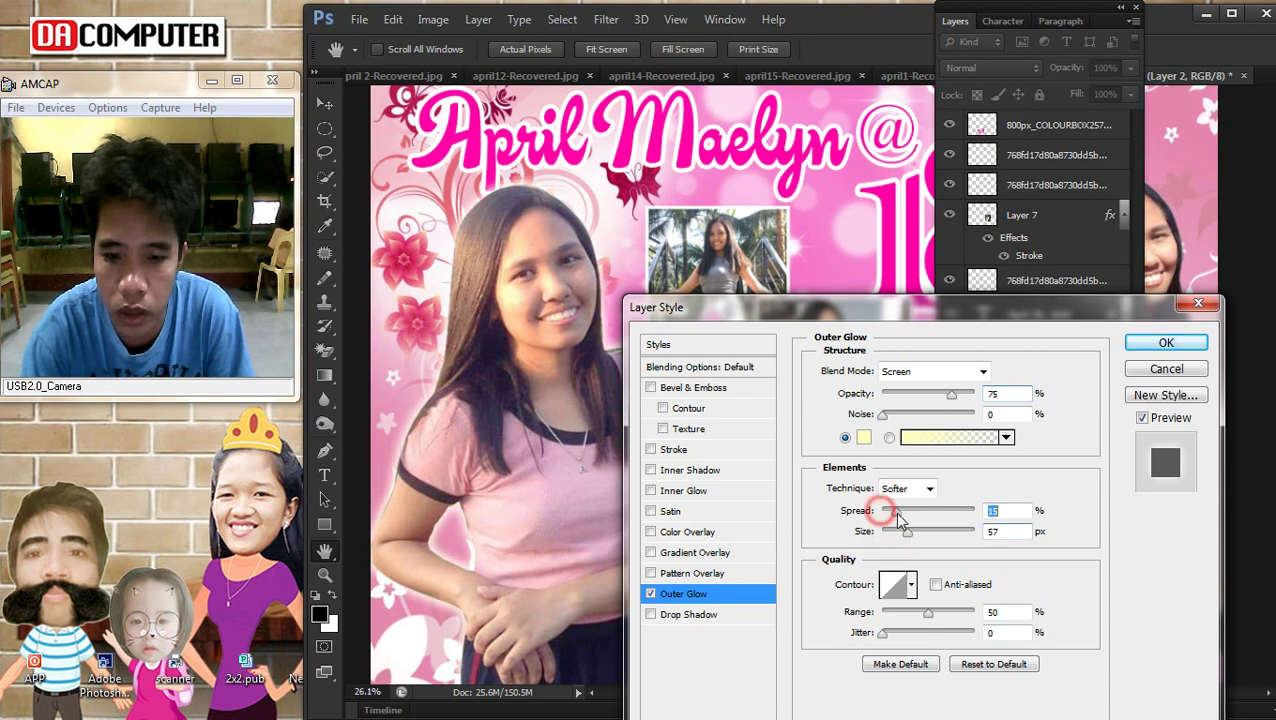
{"action": "left_click", "coordinate": [1166, 342]}
{"action": "right_click", "coordinate": [535, 264]}
Copy Layer 2's layer style and paste it onto Layer 3
{"action": "left_click", "coordinate": [558, 277]}
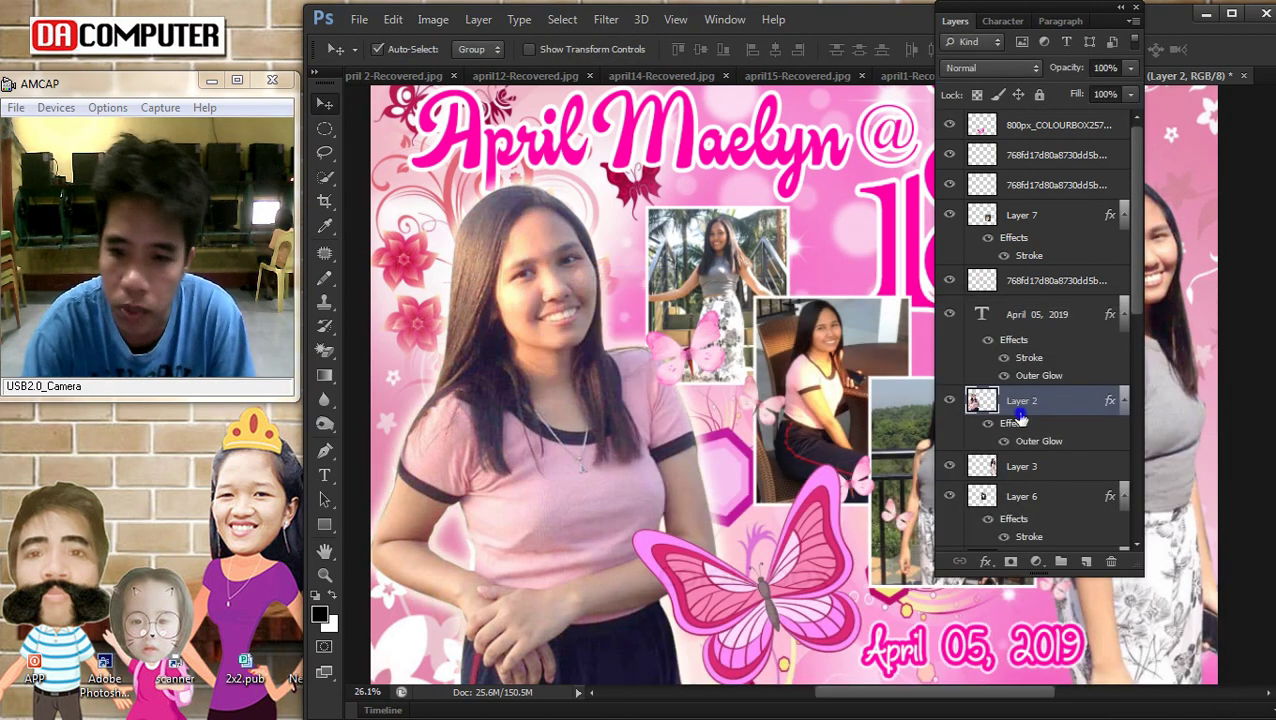
{"action": "right_click", "coordinate": [1012, 402]}
{"action": "left_click", "coordinate": [683, 406]}
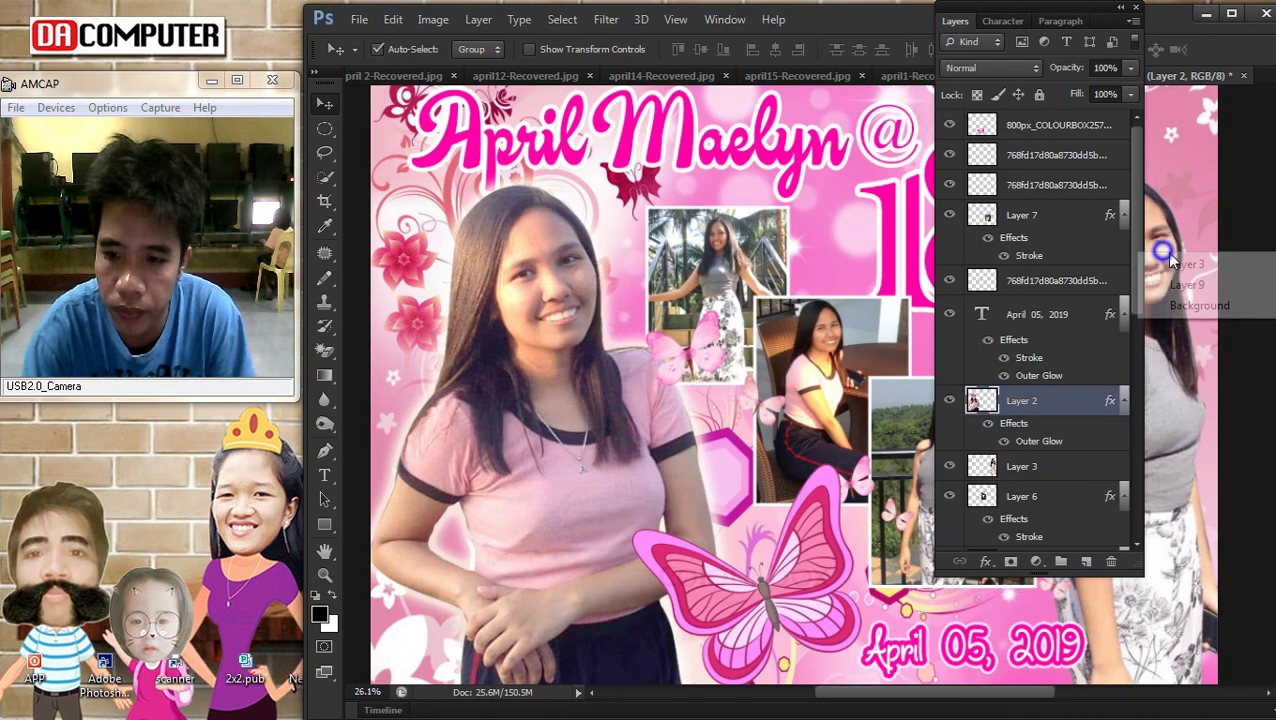
{"action": "right_click", "coordinate": [1160, 248]}
{"action": "left_click", "coordinate": [1187, 264]}
{"action": "right_click", "coordinate": [1012, 468]}
{"action": "left_click", "coordinate": [743, 407]}
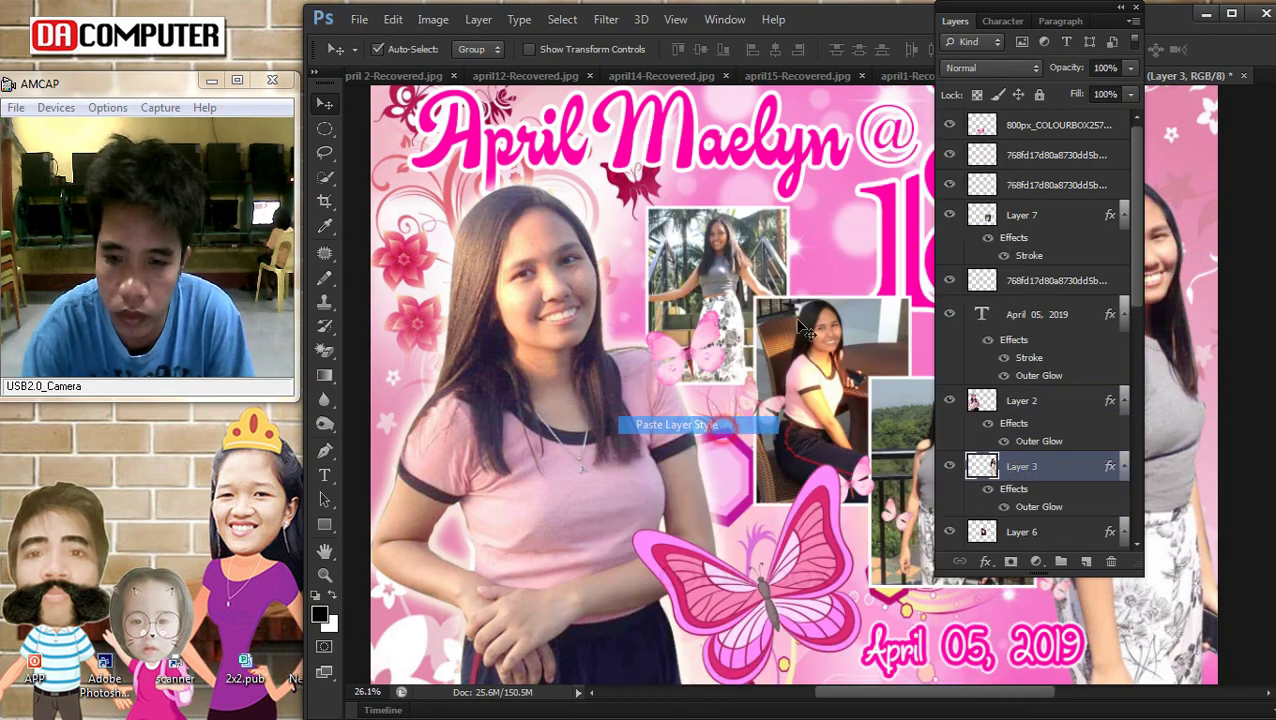
{"action": "left_click", "coordinate": [955, 22]}
{"action": "key", "text": "ctrl+minus"}
{"action": "key", "text": "ctrl+minus"}
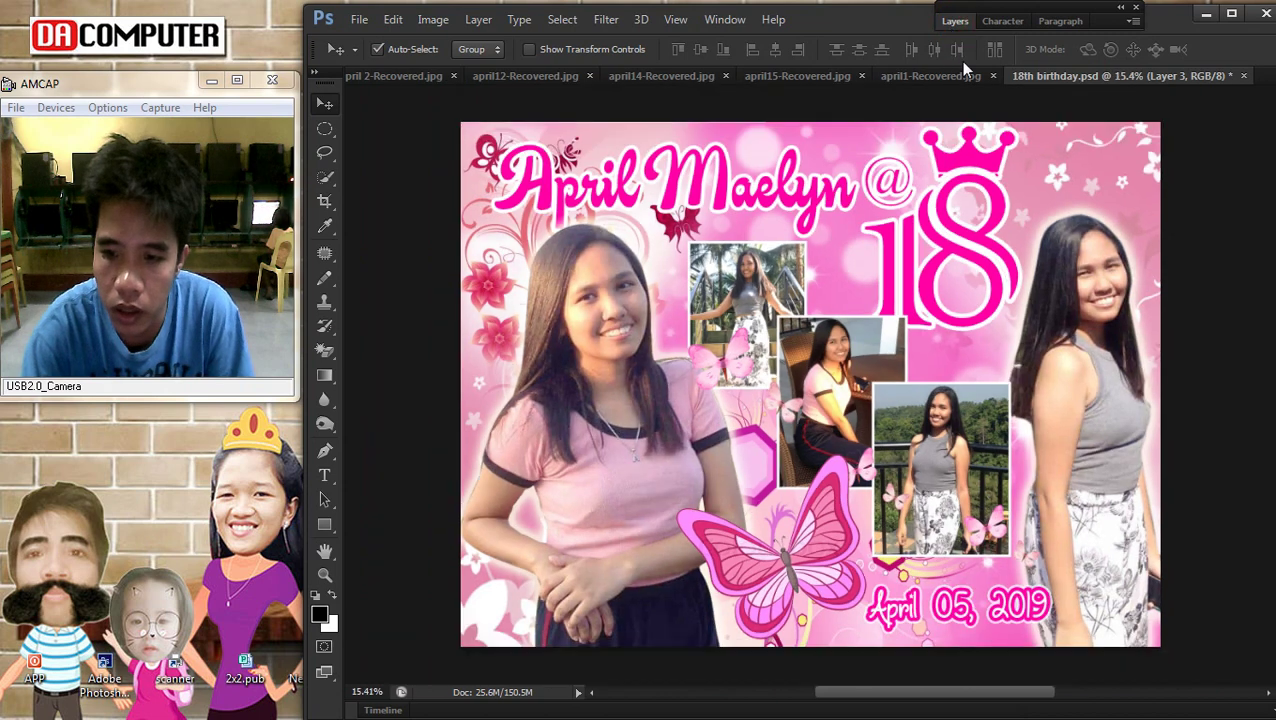
{"action": "key", "text": "ctrl+0"}
{"action": "right_click", "coordinate": [630, 190]}
{"action": "left_click", "coordinate": [660, 174]}
{"action": "left_click", "coordinate": [478, 19]}
{"action": "left_click", "coordinate": [497, 438]}
{"action": "left_click", "coordinate": [735, 438]}
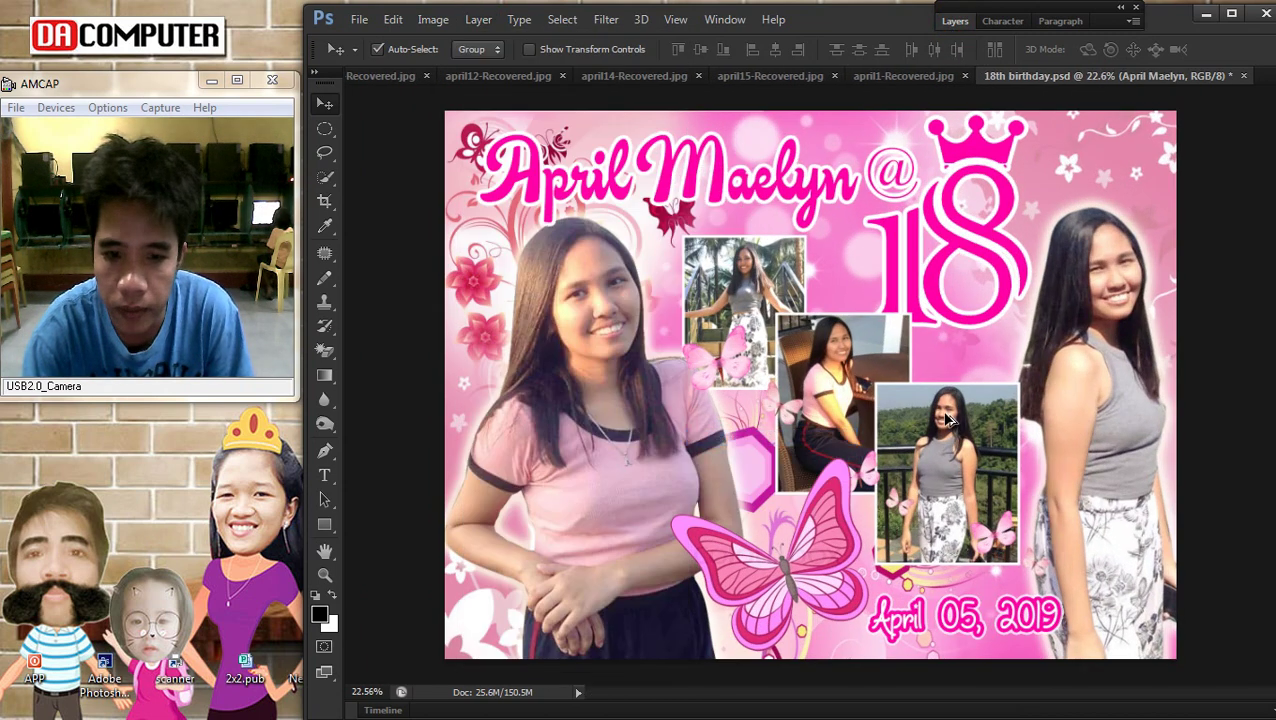
{"action": "scroll", "coordinate": [775, 310], "scroll_direction": "down", "scroll_amount": 1}
{"action": "left_click_drag", "start_coordinate": [627, 205], "coordinate": [682, 218]}
Delete the large pink butterfly layer below the small photos
{"action": "mouse_move", "coordinate": [1253, 125]}
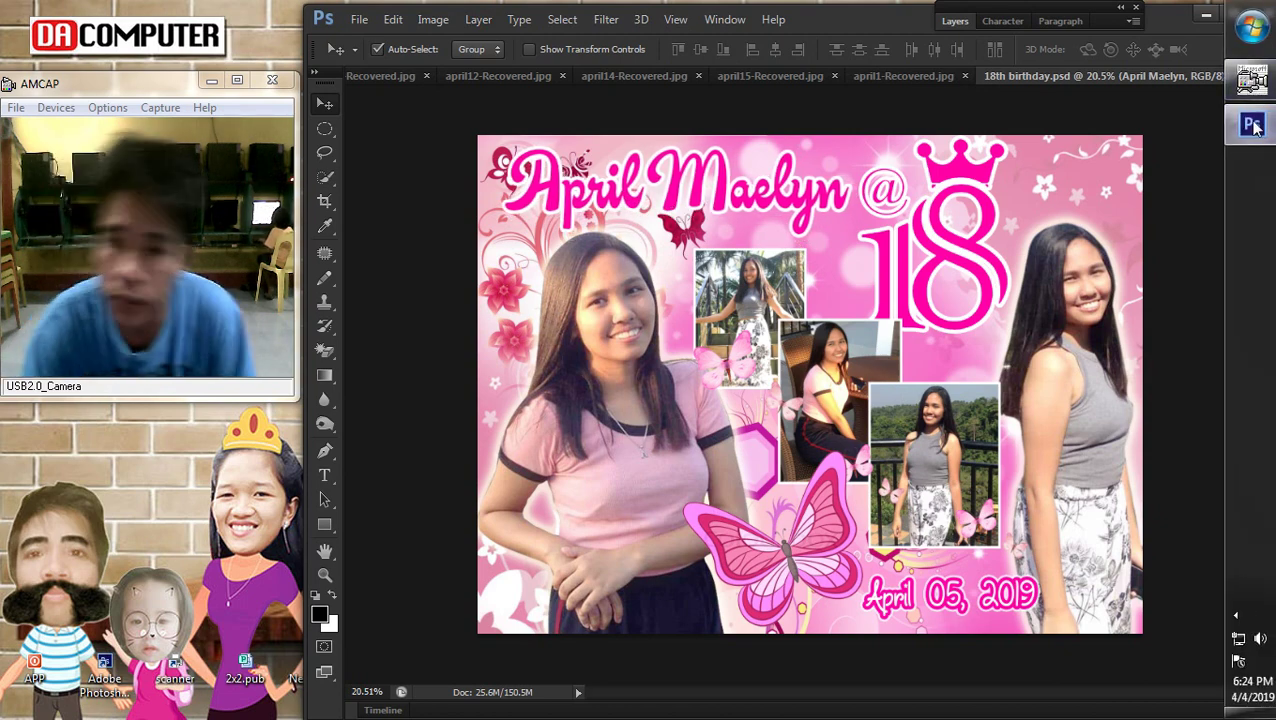
{"action": "left_click", "coordinate": [1252, 27]}
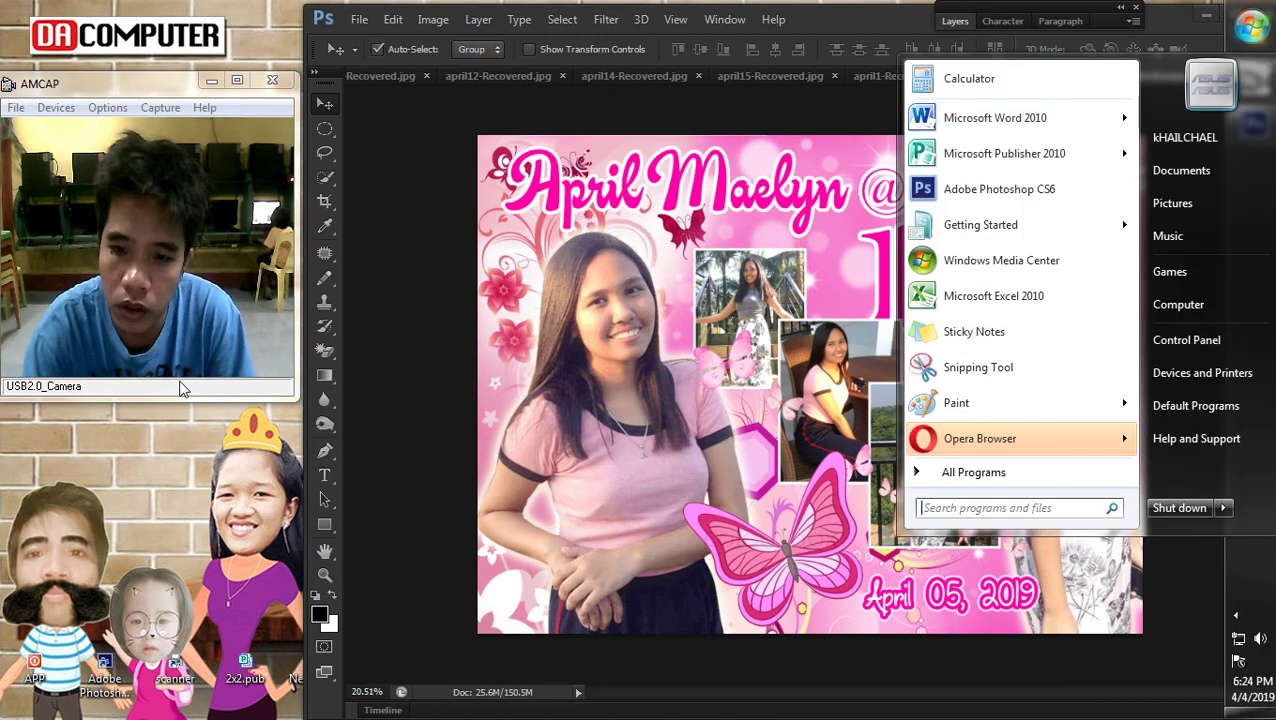
{"action": "left_click", "coordinate": [48, 443]}
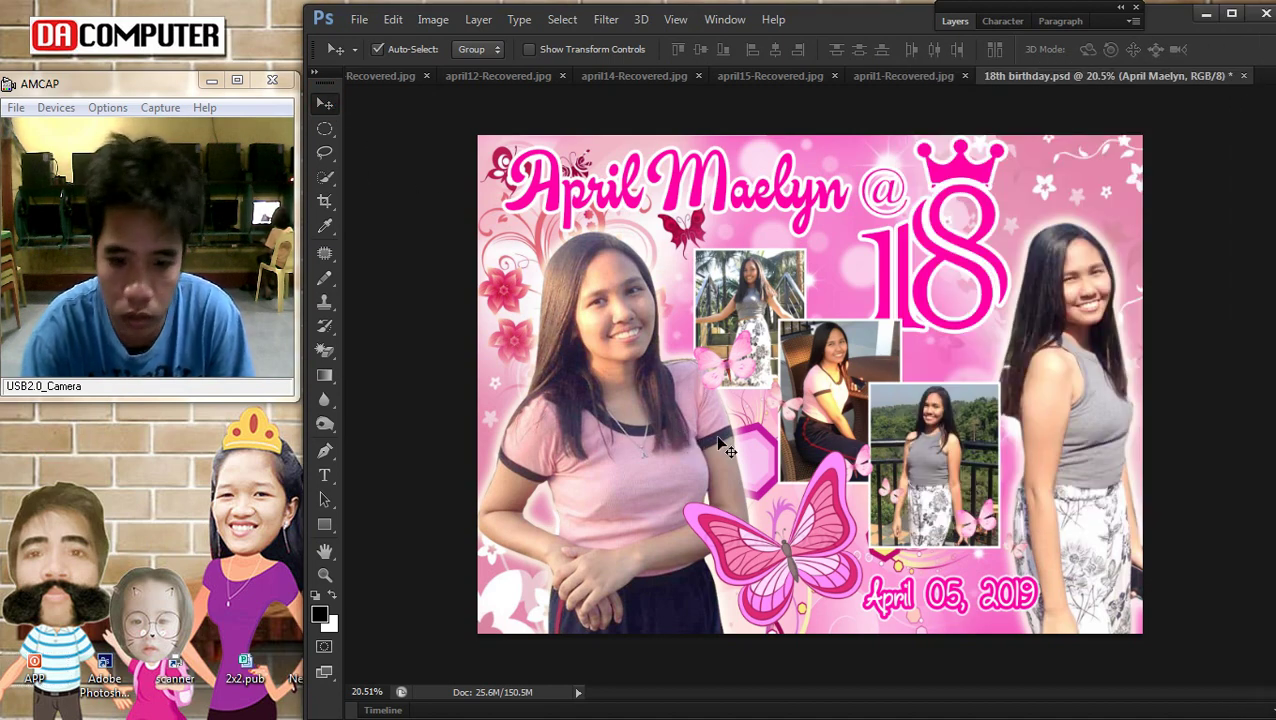
{"action": "scroll", "coordinate": [717, 452], "scroll_direction": "down", "scroll_amount": 1}
{"action": "scroll", "coordinate": [790, 478], "scroll_direction": "up", "scroll_amount": 1}
{"action": "right_click", "coordinate": [757, 452]}
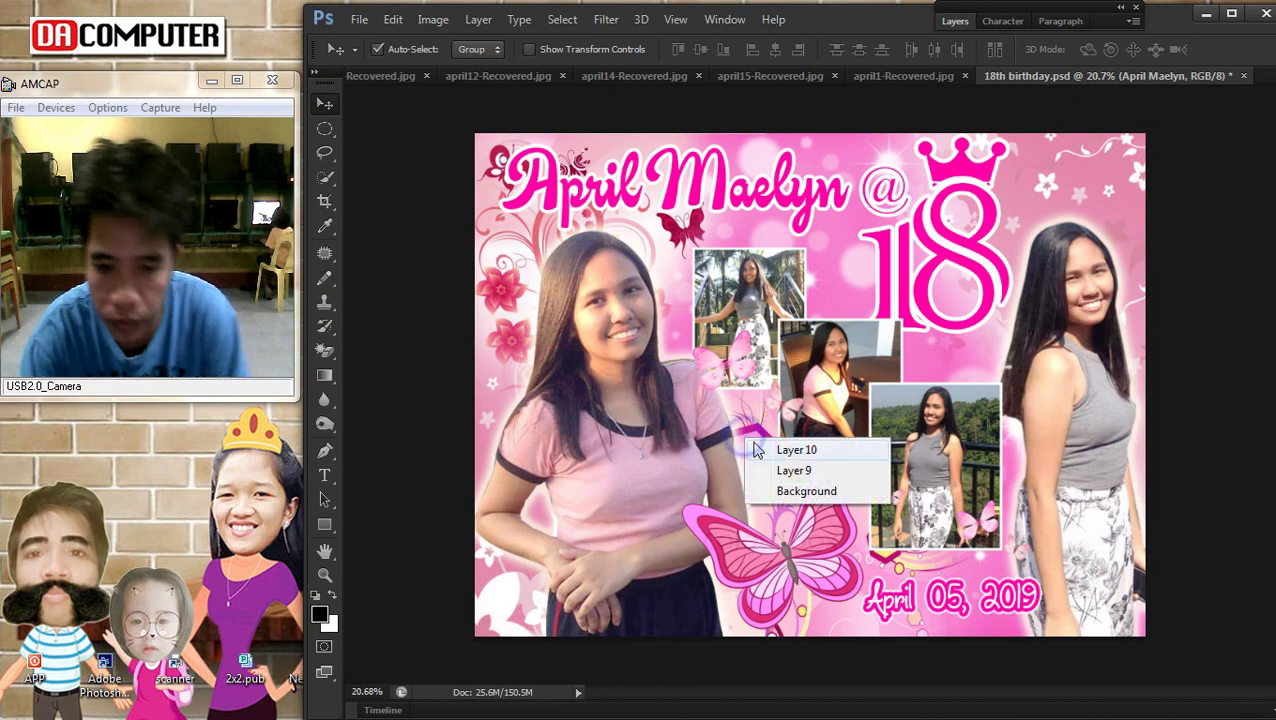
{"action": "left_click", "coordinate": [765, 455]}
{"action": "right_click", "coordinate": [820, 553]}
{"action": "left_click", "coordinate": [820, 553]}
{"action": "key", "text": "Delete"}
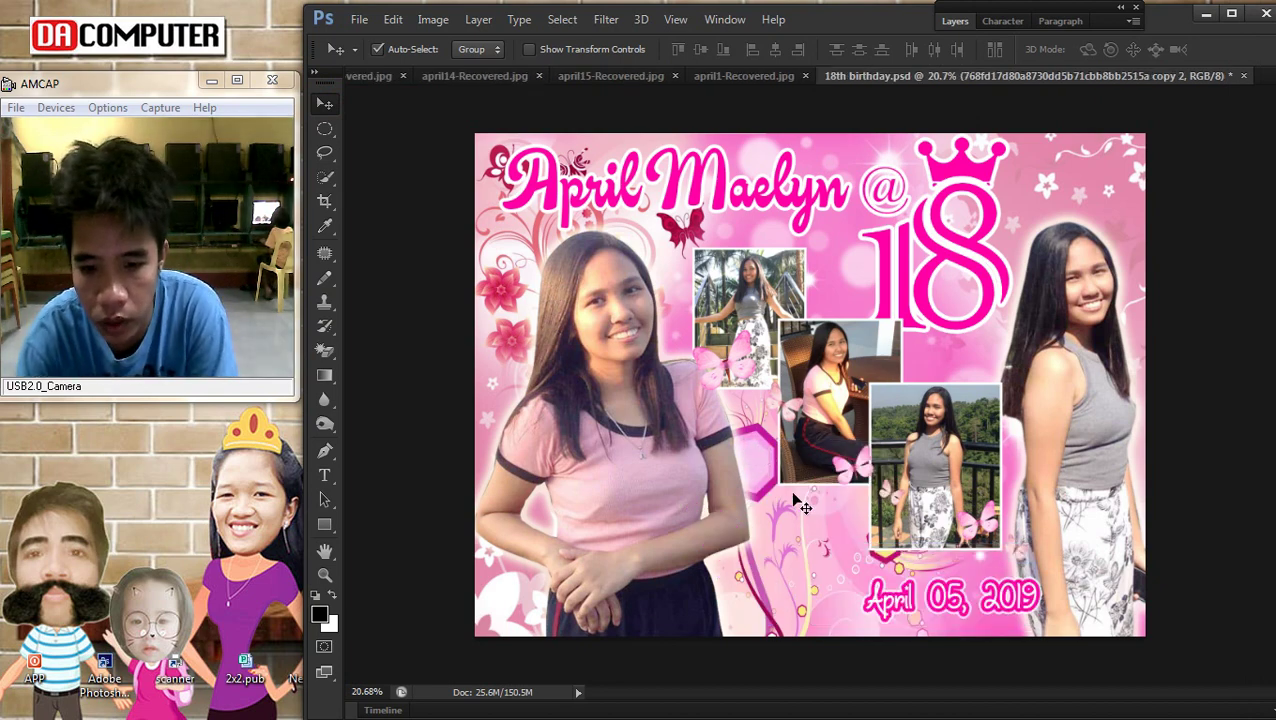
Delete the purple hexagon and swirl layer
{"action": "right_click", "coordinate": [757, 437]}
{"action": "left_click", "coordinate": [766, 441]}
{"action": "key", "text": "Delete"}
{"action": "scroll", "coordinate": [780, 444], "scroll_direction": "down", "scroll_amount": 1}
{"action": "scroll", "coordinate": [805, 432], "scroll_direction": "up", "scroll_amount": 1}
{"action": "left_click", "coordinate": [1250, 25]}
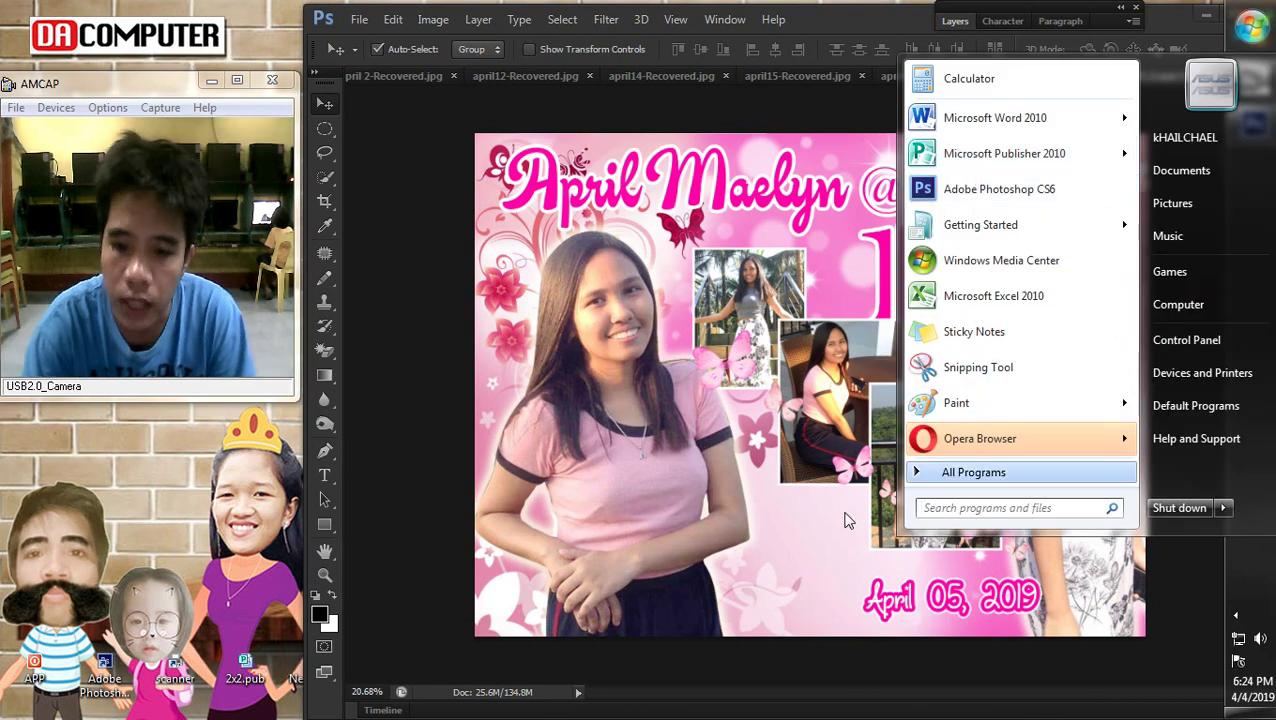
{"action": "left_click", "coordinate": [110, 570]}
Check the APP folder, then open a file explorer window on the Desktop folder
{"action": "key", "text": "super"}
{"action": "double_click", "coordinate": [34, 668]}
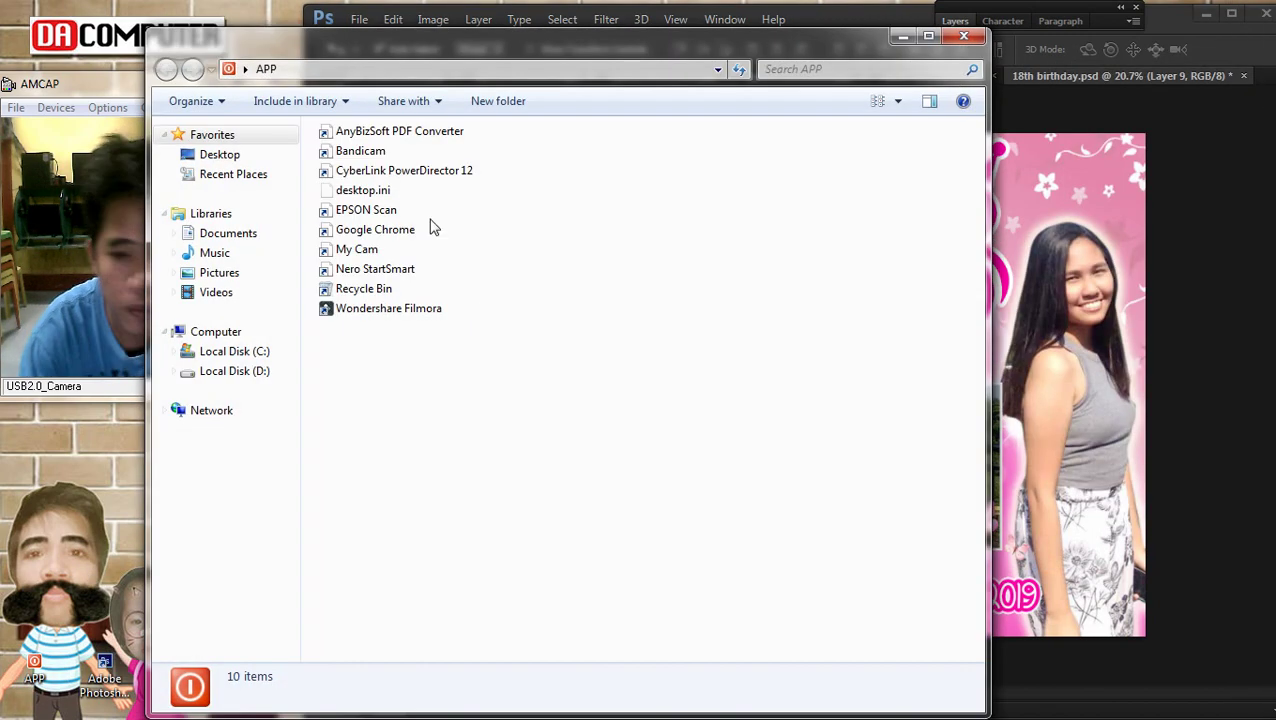
{"action": "left_click", "coordinate": [350, 229]}
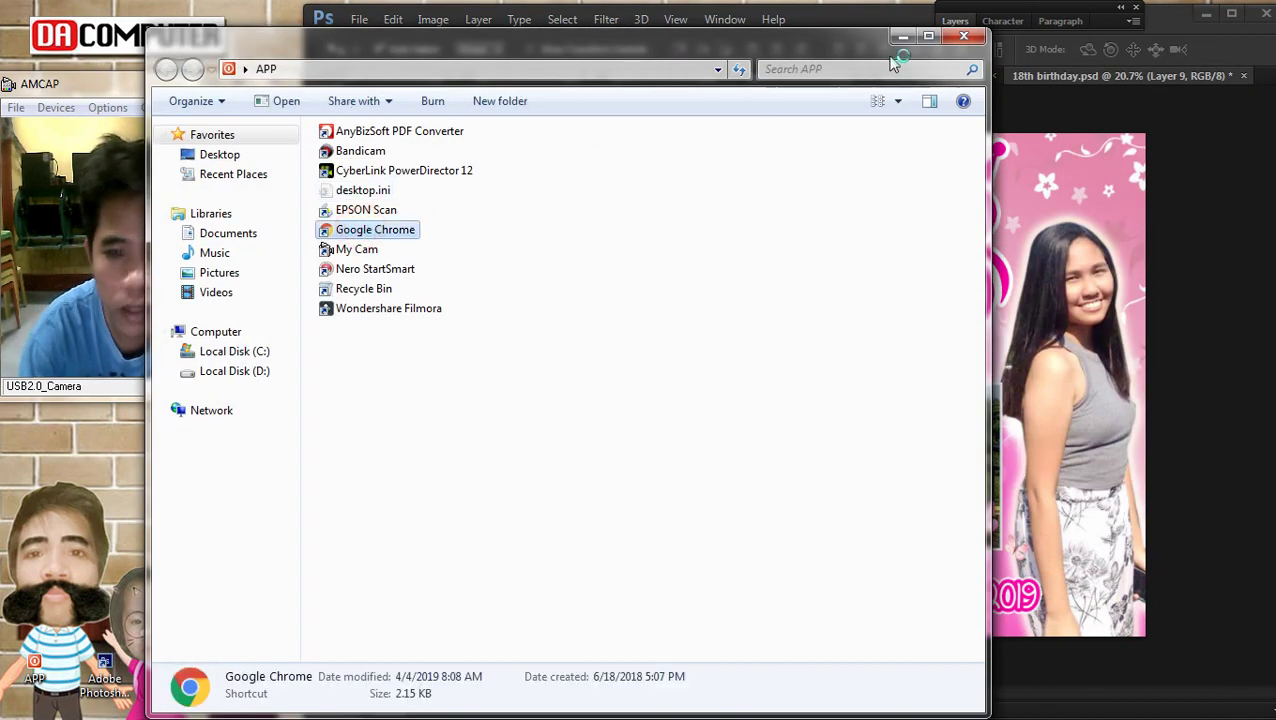
{"action": "left_click", "coordinate": [964, 38]}
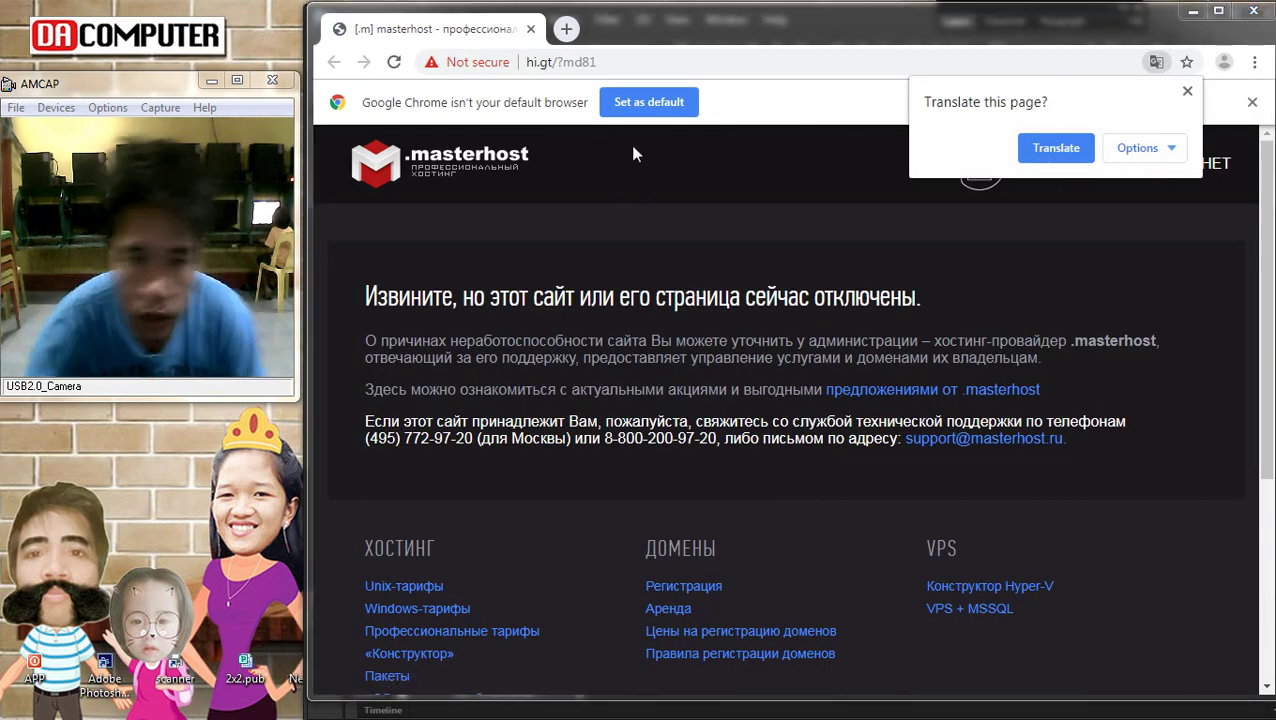
{"action": "key", "text": "super+e"}
{"action": "left_click", "coordinate": [226, 152]}
Copy the butterfly image 768fd17d80a8730dd5b71cbb8bb2515a.jpg from New folder to the desktop
{"action": "left_click_drag", "start_coordinate": [493, 57], "coordinate": [775, 63]}
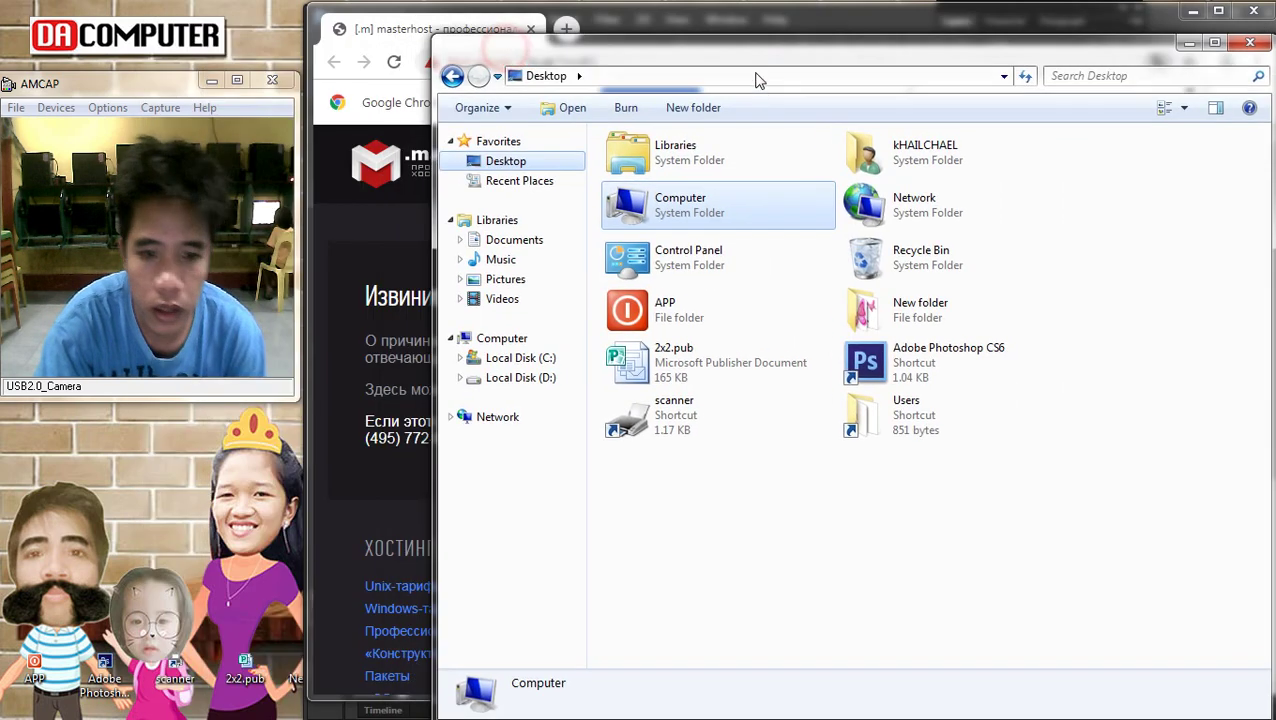
{"action": "double_click", "coordinate": [952, 314]}
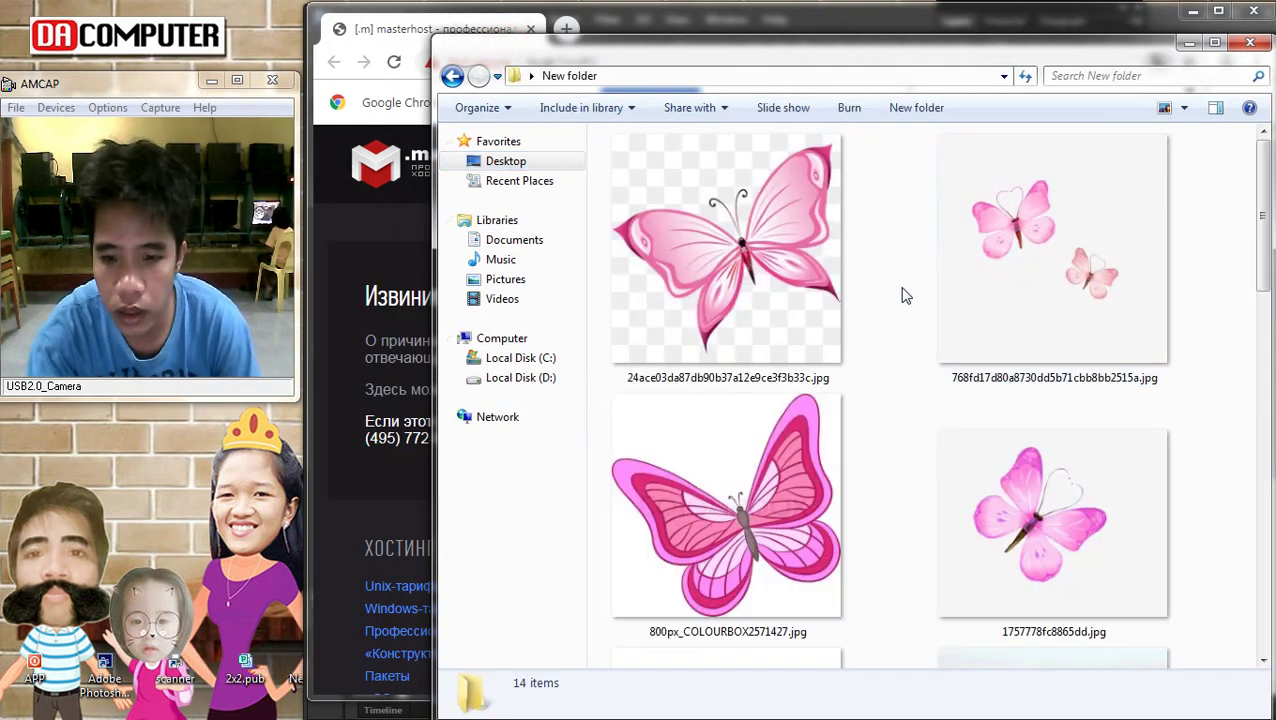
{"action": "scroll", "coordinate": [904, 295], "scroll_direction": "down", "scroll_amount": 2}
{"action": "scroll", "coordinate": [912, 325], "scroll_direction": "up", "scroll_amount": 2}
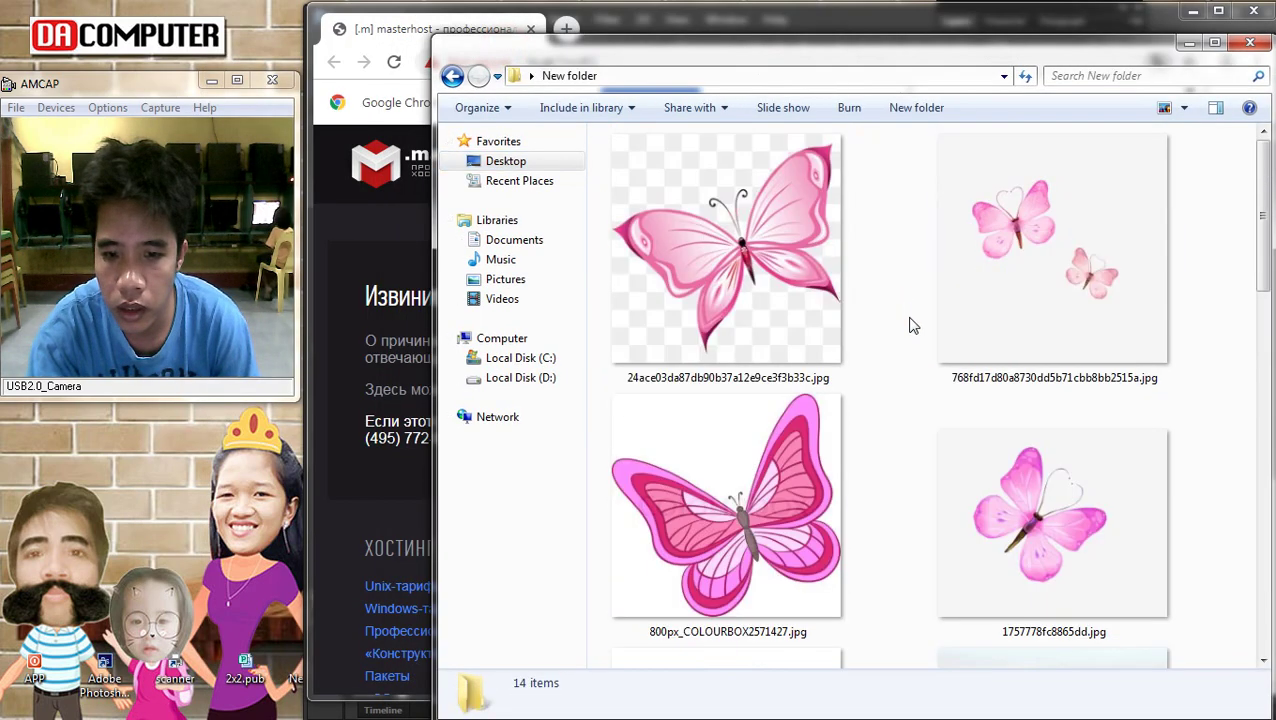
{"action": "left_click", "coordinate": [1036, 233]}
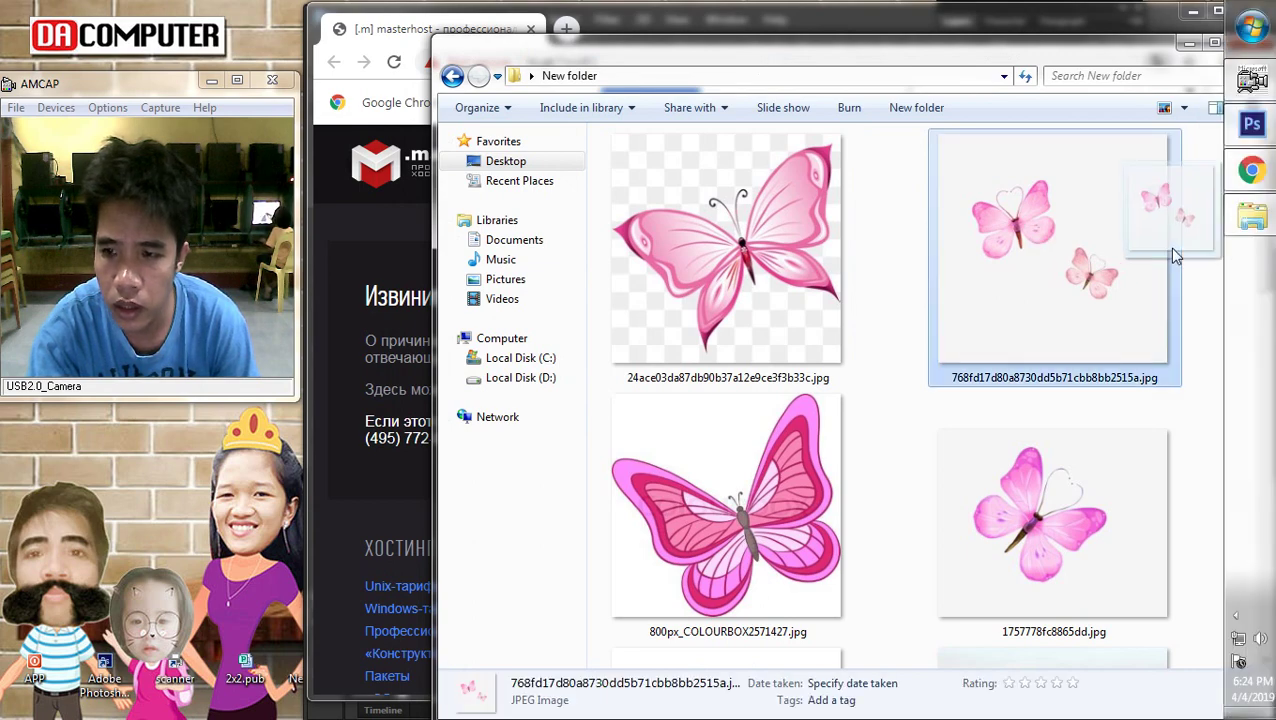
Switch to Chrome and open its browsing History page
{"action": "left_click", "coordinate": [1264, 152]}
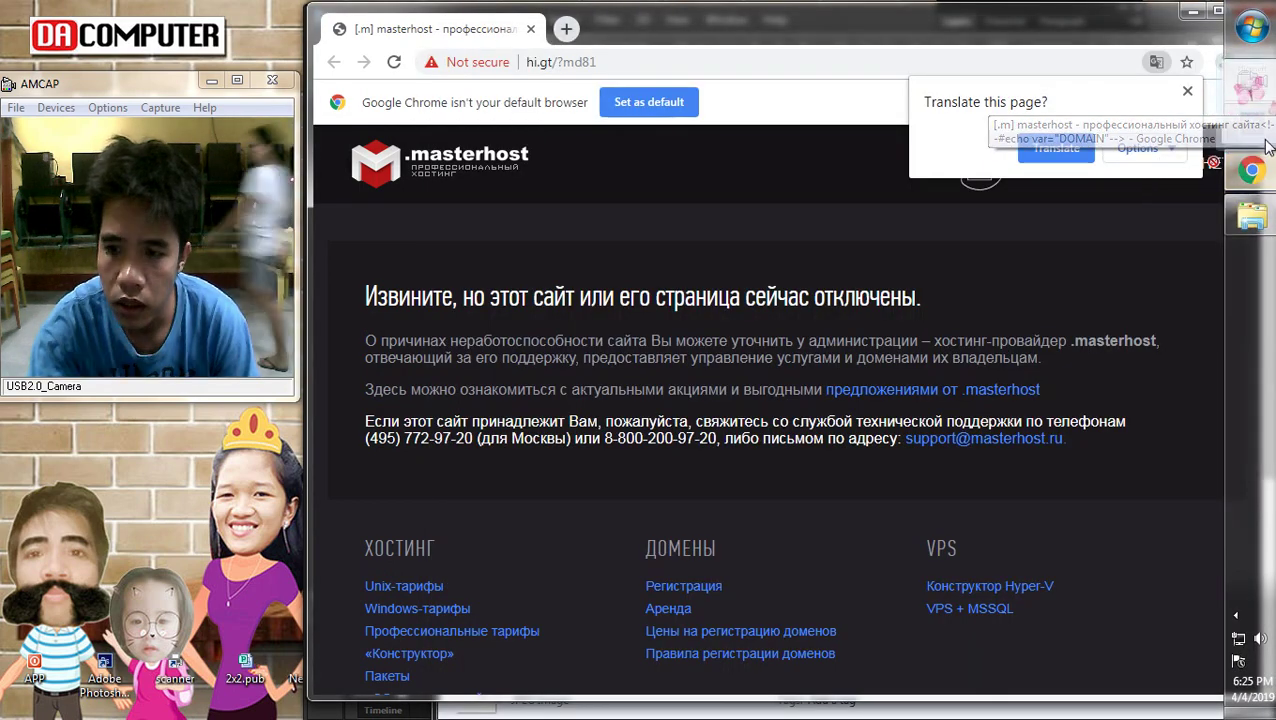
{"action": "left_click", "coordinate": [1262, 124]}
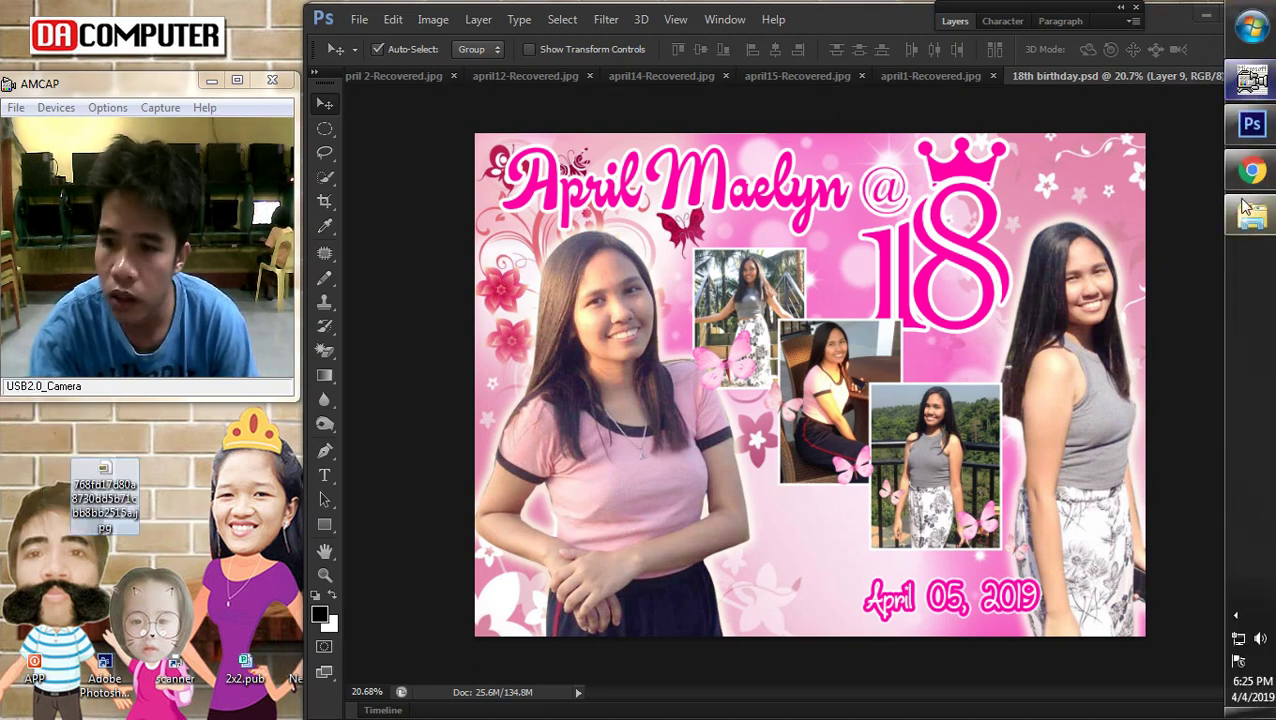
{"action": "left_click", "coordinate": [1246, 169]}
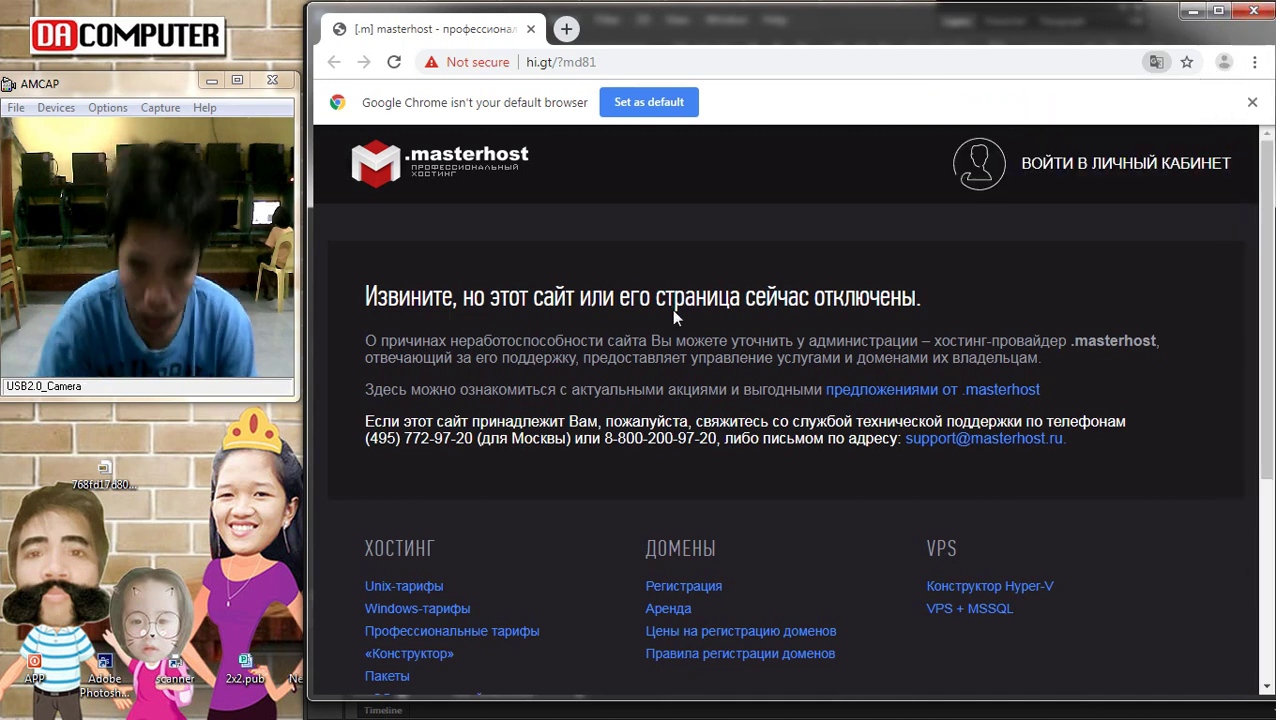
{"action": "key", "text": "ctrl+h"}
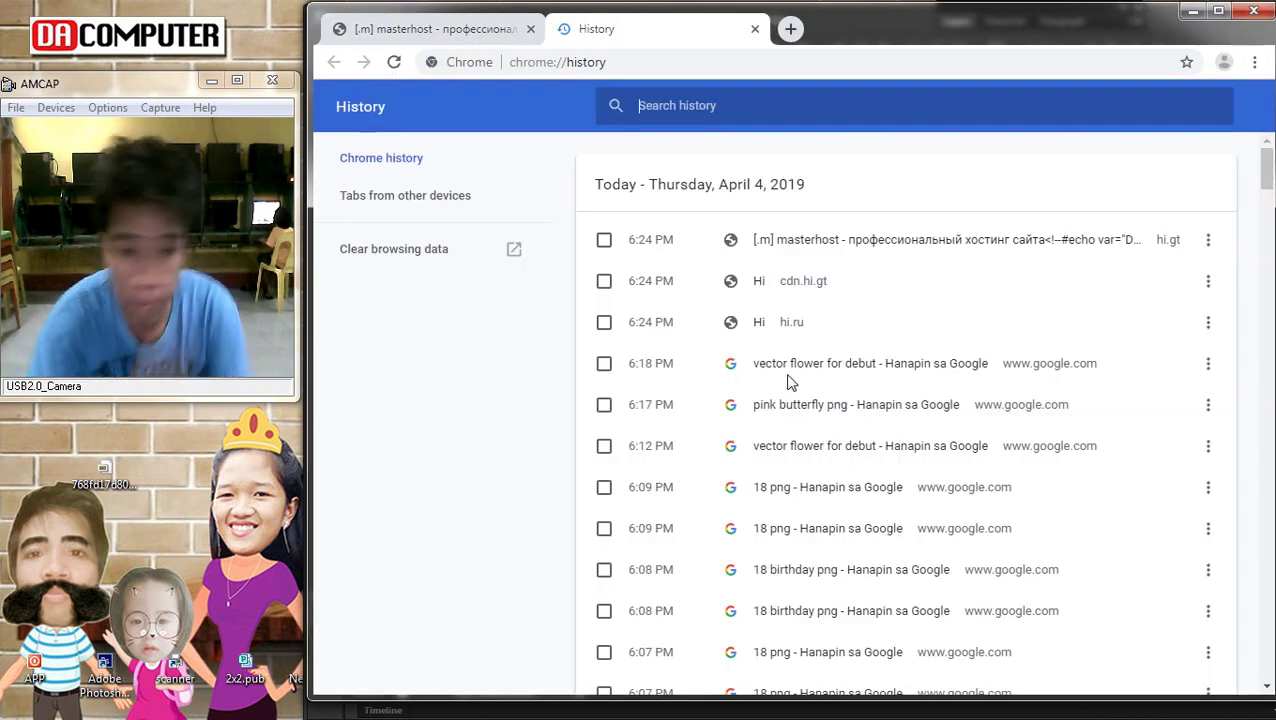
Reopen the 'pink butterfly png' image search from history and browse the results
{"action": "left_click", "coordinate": [848, 410]}
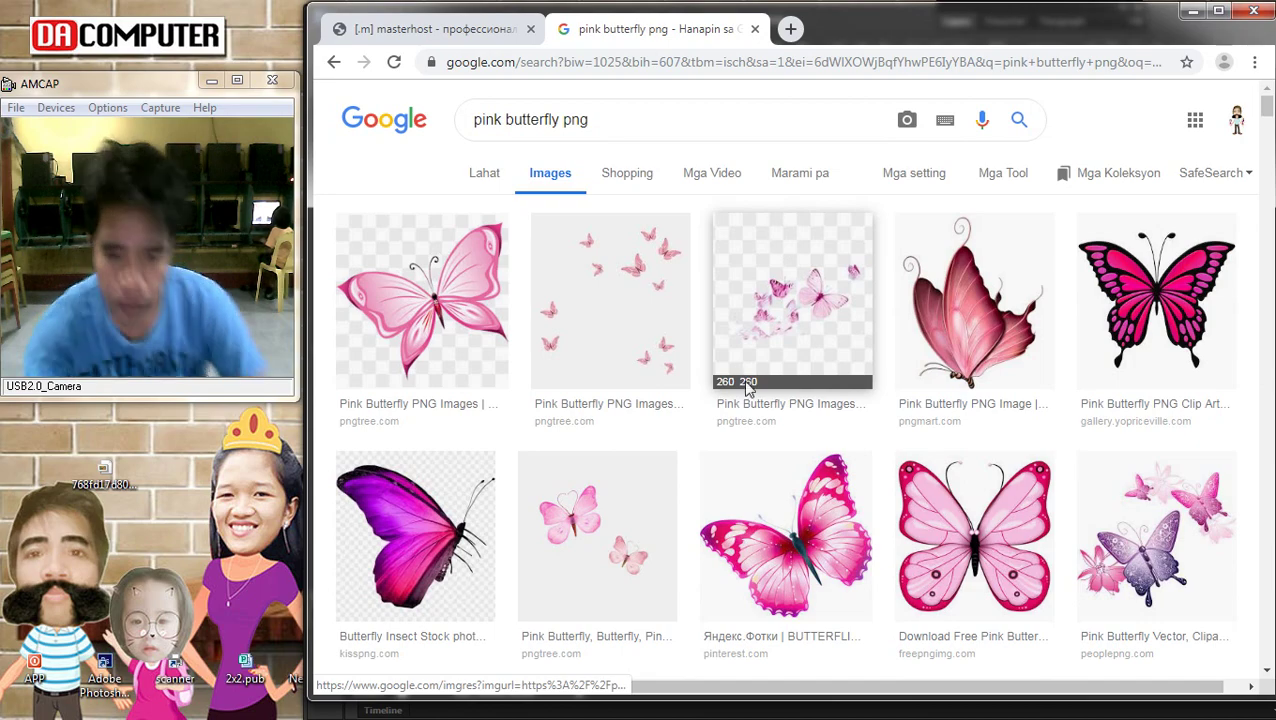
{"action": "scroll", "coordinate": [745, 375], "scroll_direction": "down", "scroll_amount": 5}
{"action": "scroll", "coordinate": [835, 346], "scroll_direction": "down", "scroll_amount": 3}
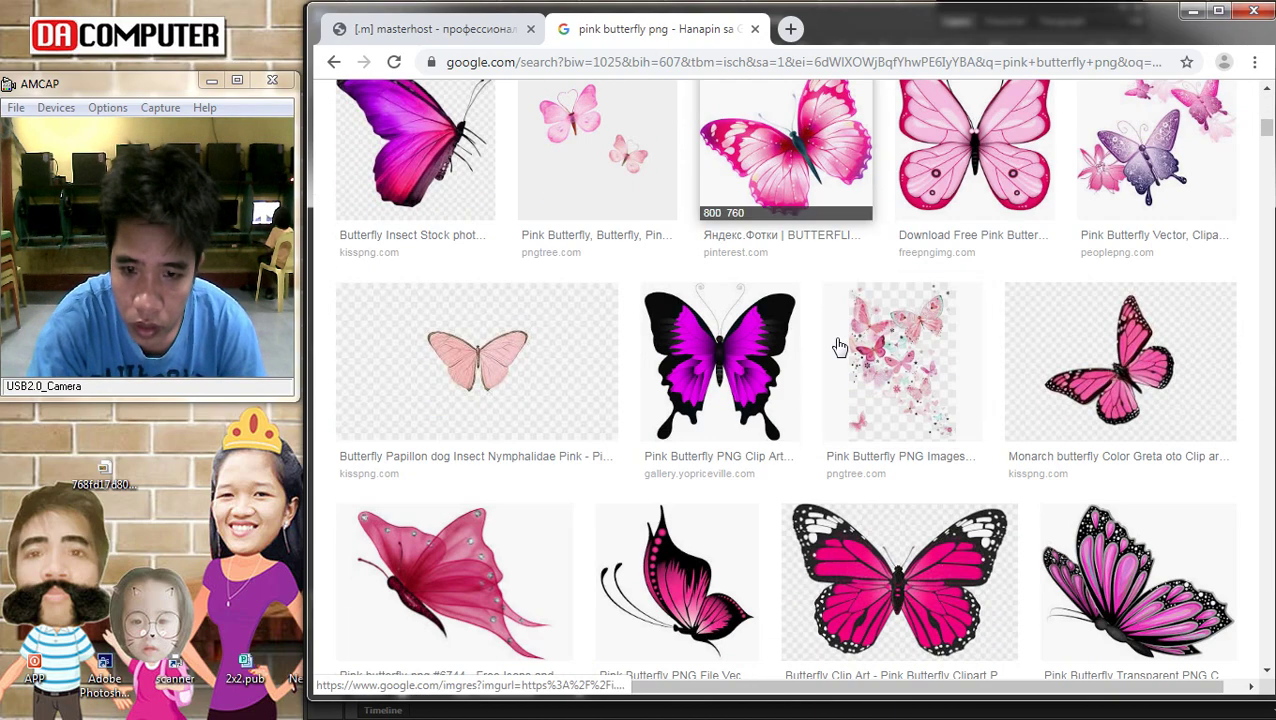
{"action": "scroll", "coordinate": [838, 346], "scroll_direction": "down", "scroll_amount": 6}
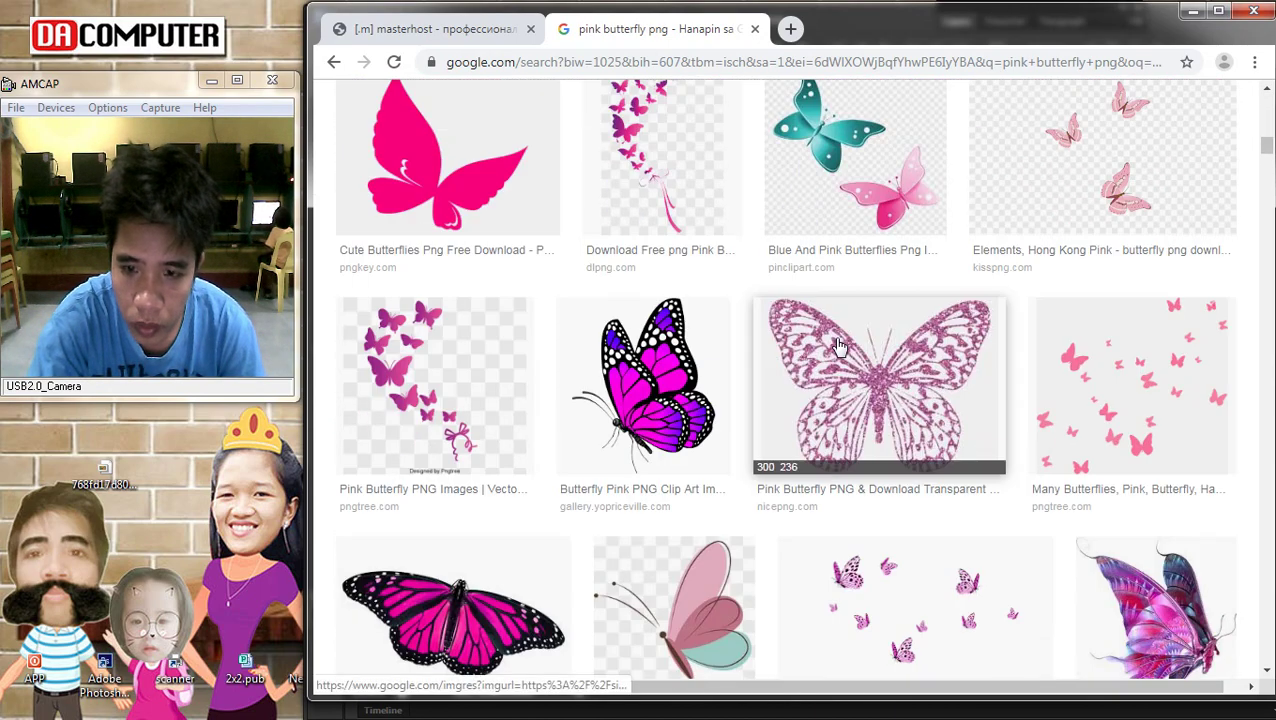
{"action": "scroll", "coordinate": [838, 346], "scroll_direction": "down", "scroll_amount": 8}
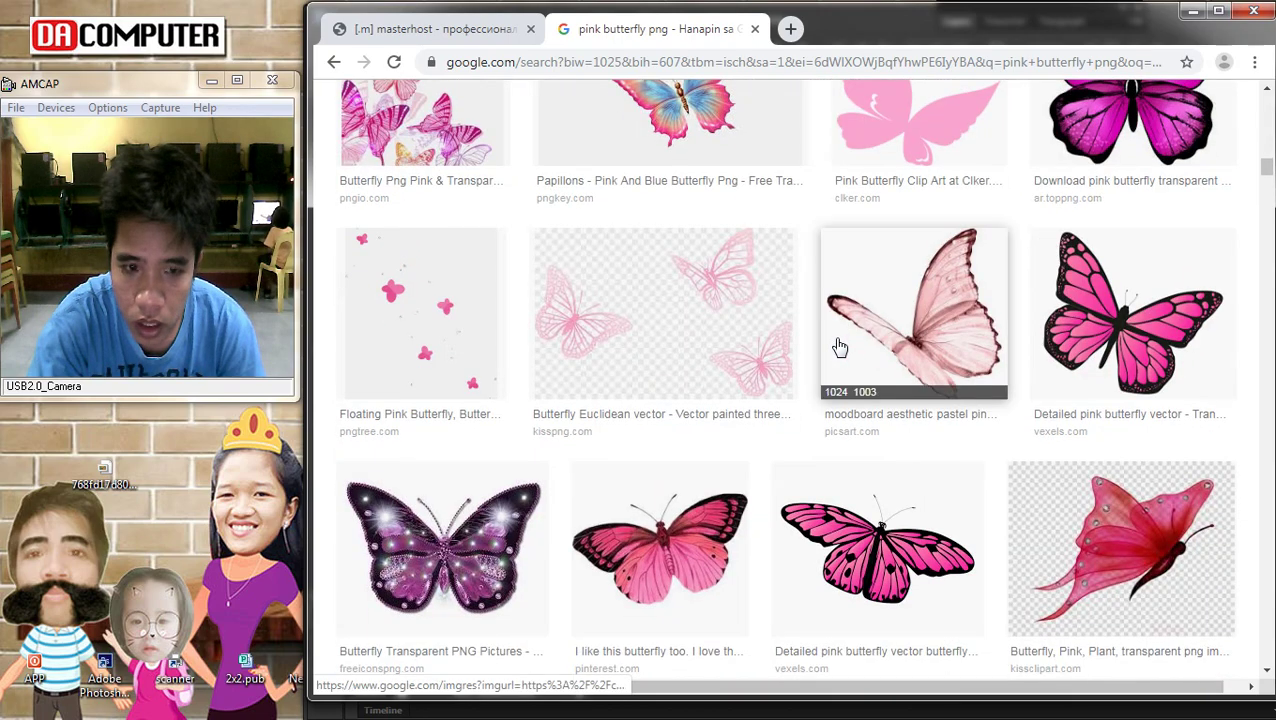
{"action": "scroll", "coordinate": [840, 347], "scroll_direction": "down", "scroll_amount": 1}
{"action": "scroll", "coordinate": [840, 347], "scroll_direction": "down", "scroll_amount": 10}
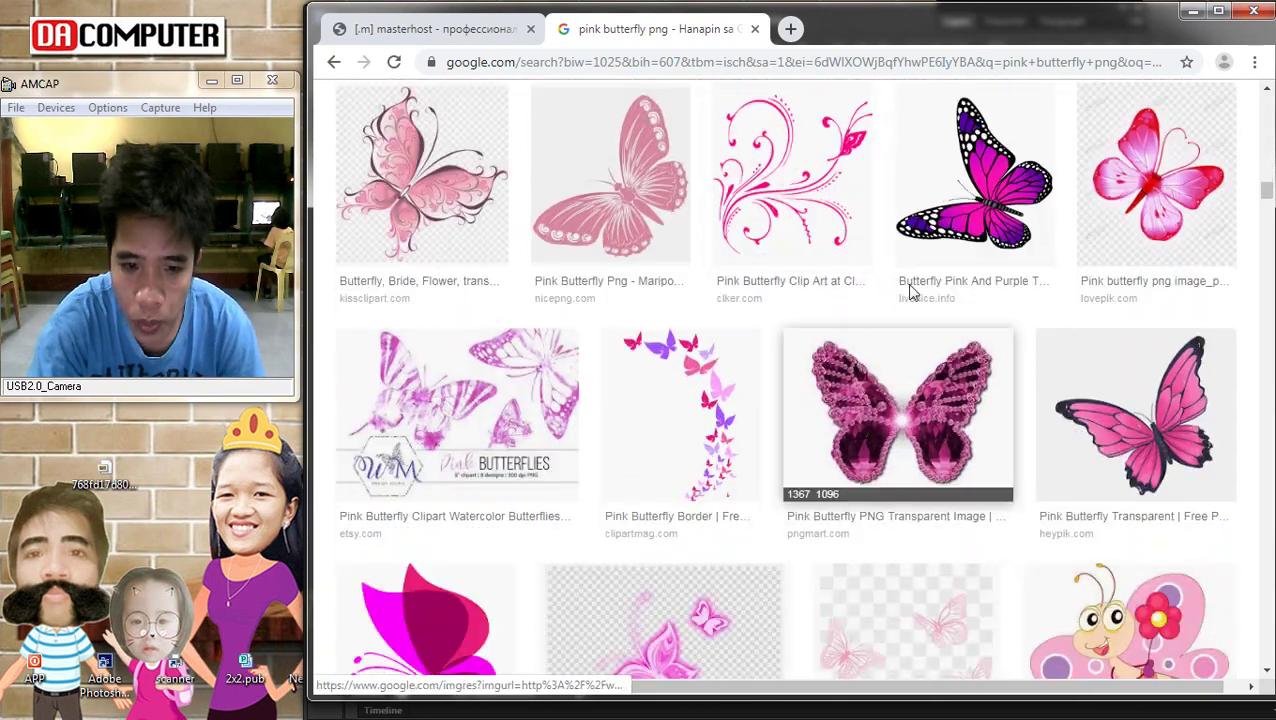
{"action": "scroll", "coordinate": [908, 291], "scroll_direction": "up", "scroll_amount": 12}
{"action": "scroll", "coordinate": [906, 292], "scroll_direction": "up", "scroll_amount": 2}
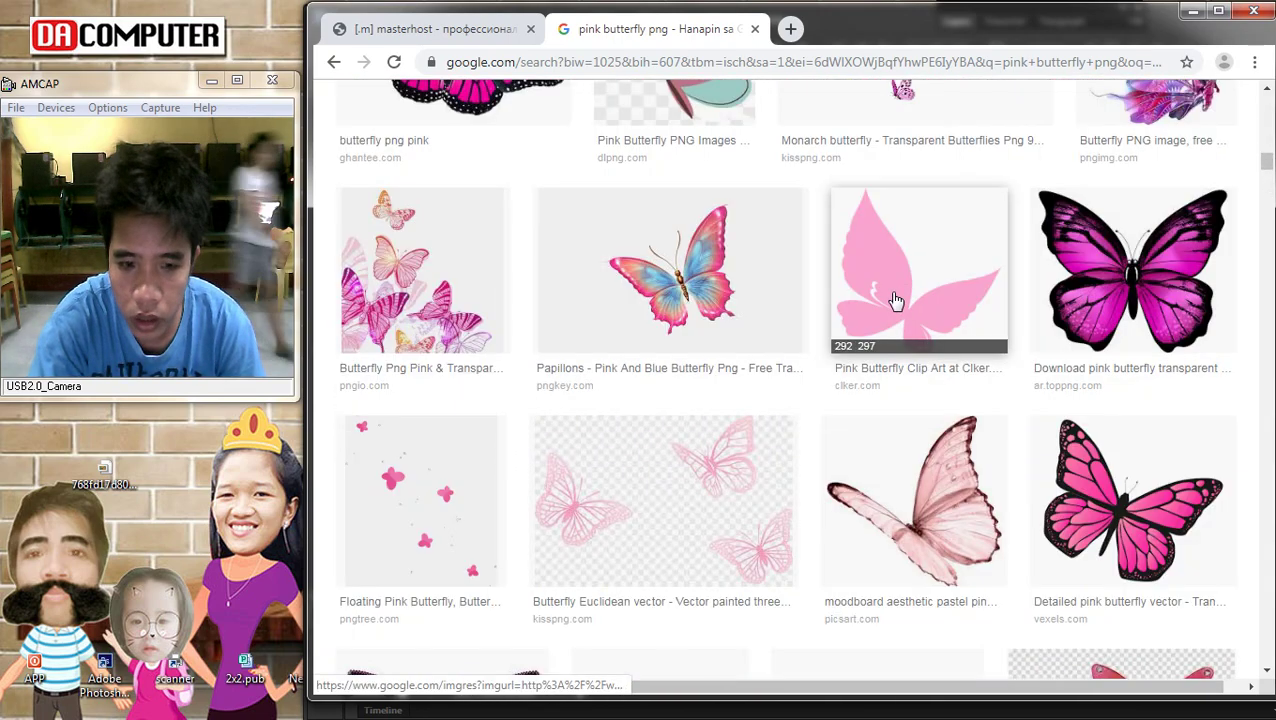
{"action": "scroll", "coordinate": [897, 297], "scroll_direction": "up", "scroll_amount": 2}
{"action": "scroll", "coordinate": [897, 300], "scroll_direction": "up", "scroll_amount": 5}
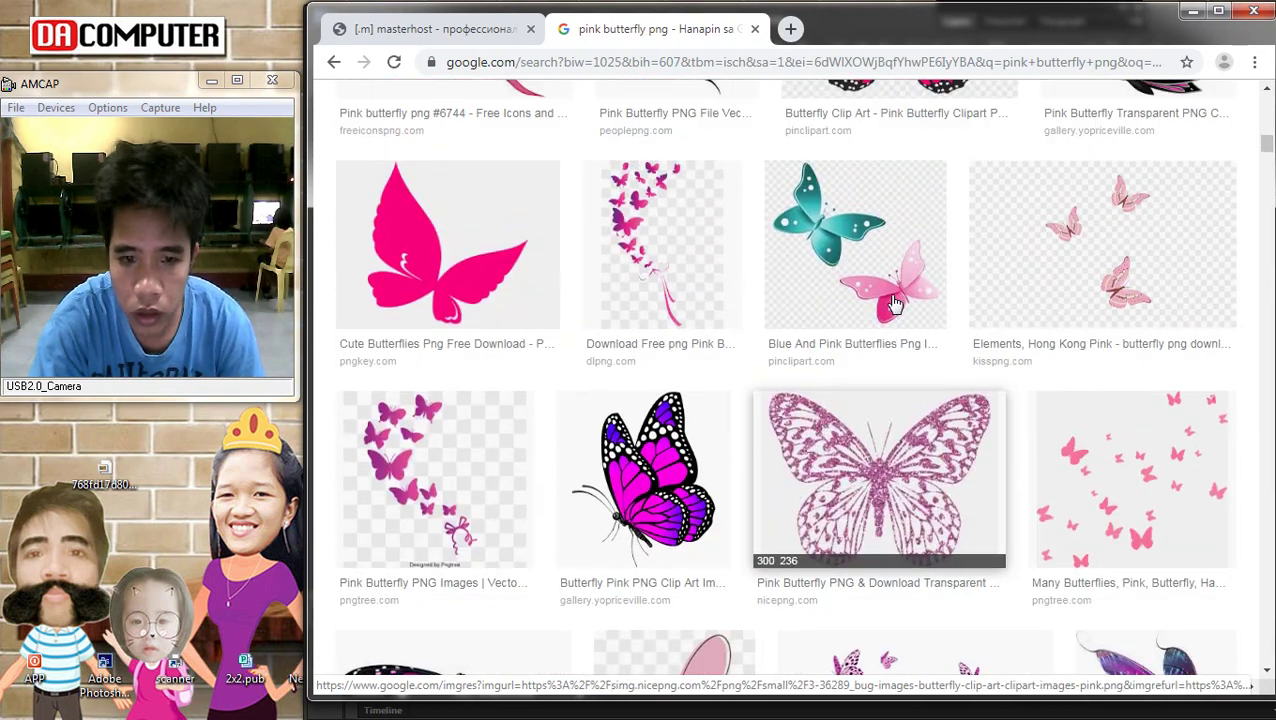
{"action": "scroll", "coordinate": [895, 304], "scroll_direction": "up", "scroll_amount": 6}
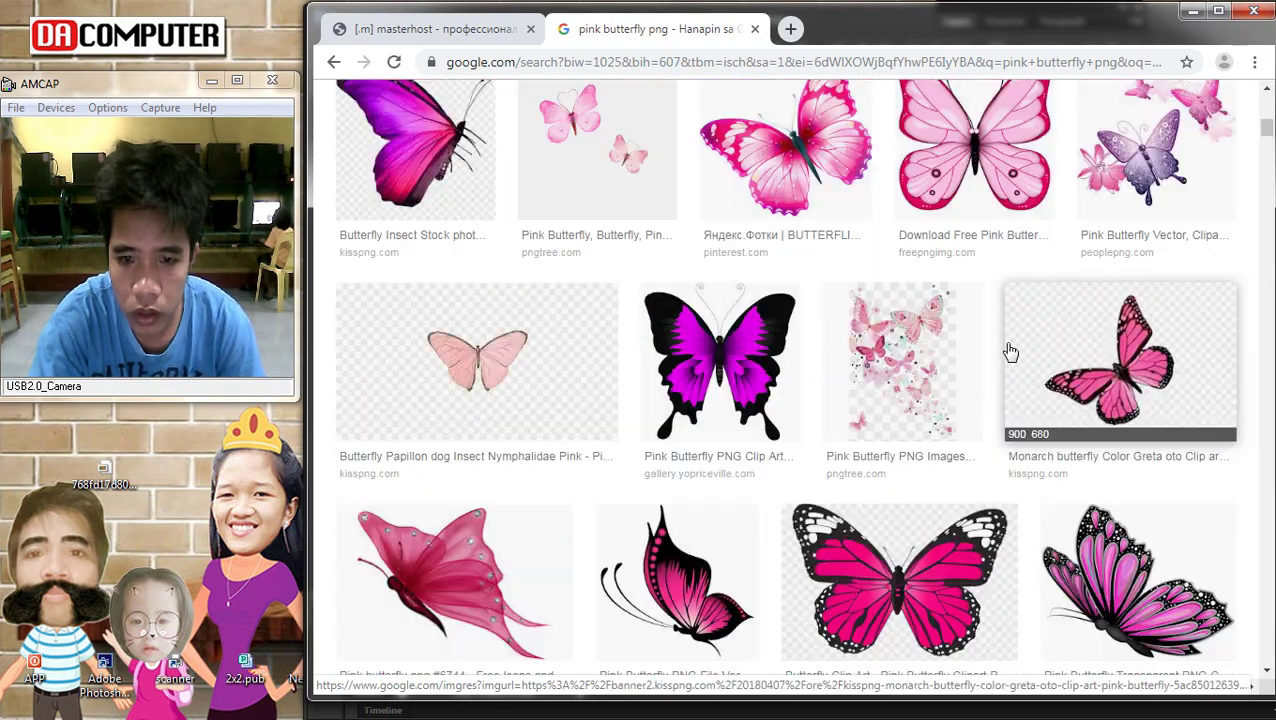
{"action": "scroll", "coordinate": [1010, 352], "scroll_direction": "up", "scroll_amount": 3}
{"action": "scroll", "coordinate": [920, 333], "scroll_direction": "up", "scroll_amount": 3}
{"action": "scroll", "coordinate": [920, 333], "scroll_direction": "down", "scroll_amount": 3}
Save the purple-and-pink Pink Butterfly Vector image as Pink-Butterfly.png
{"action": "left_click", "coordinate": [1152, 430]}
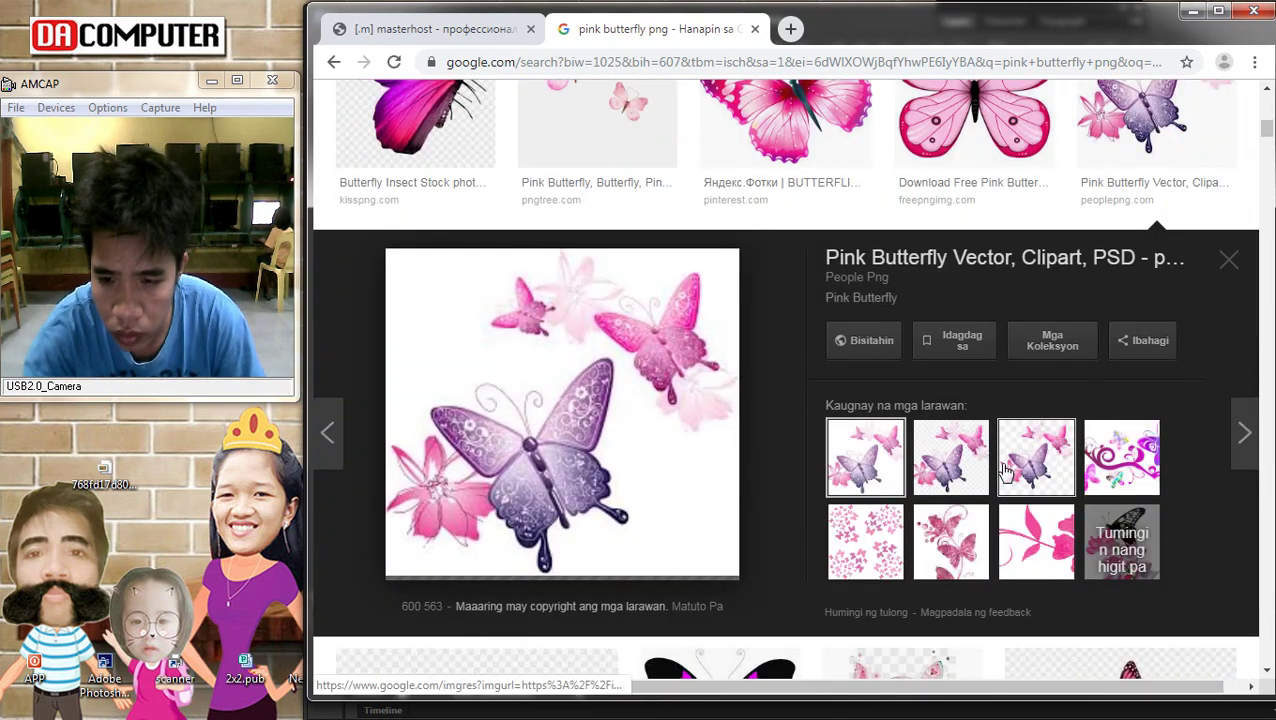
{"action": "right_click", "coordinate": [462, 304]}
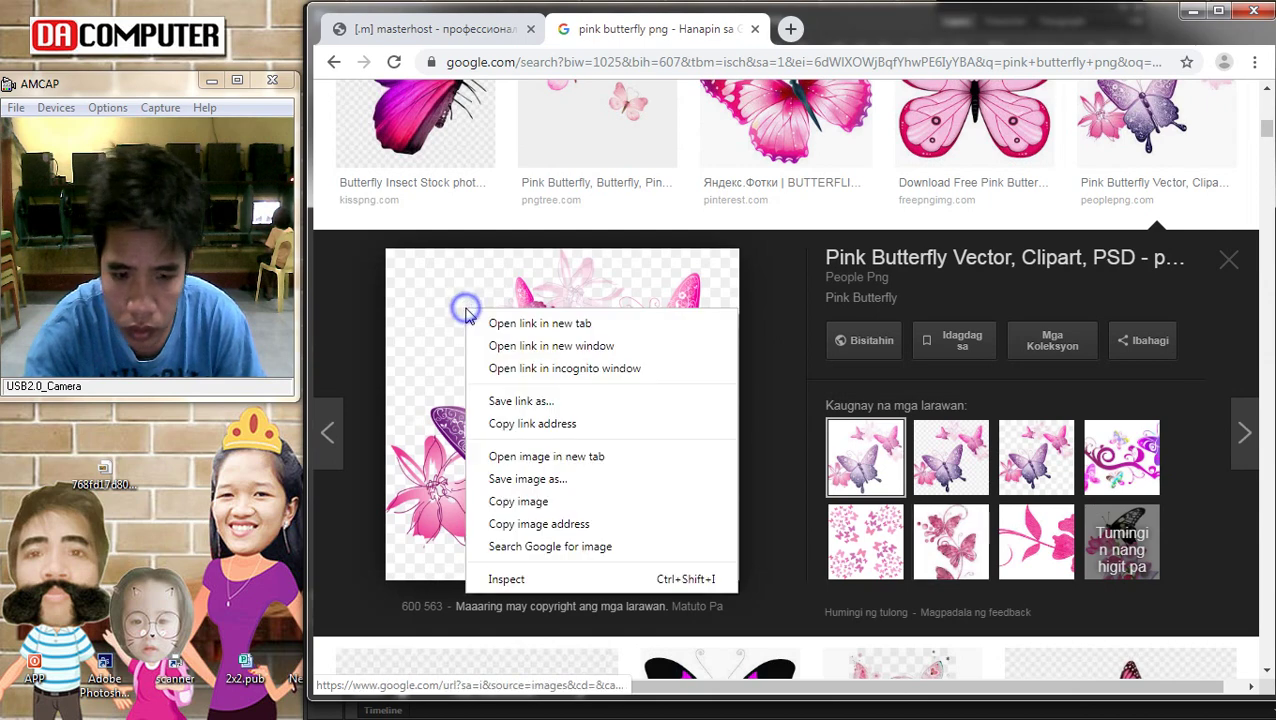
{"action": "left_click", "coordinate": [552, 493]}
{"action": "key", "text": "Return"}
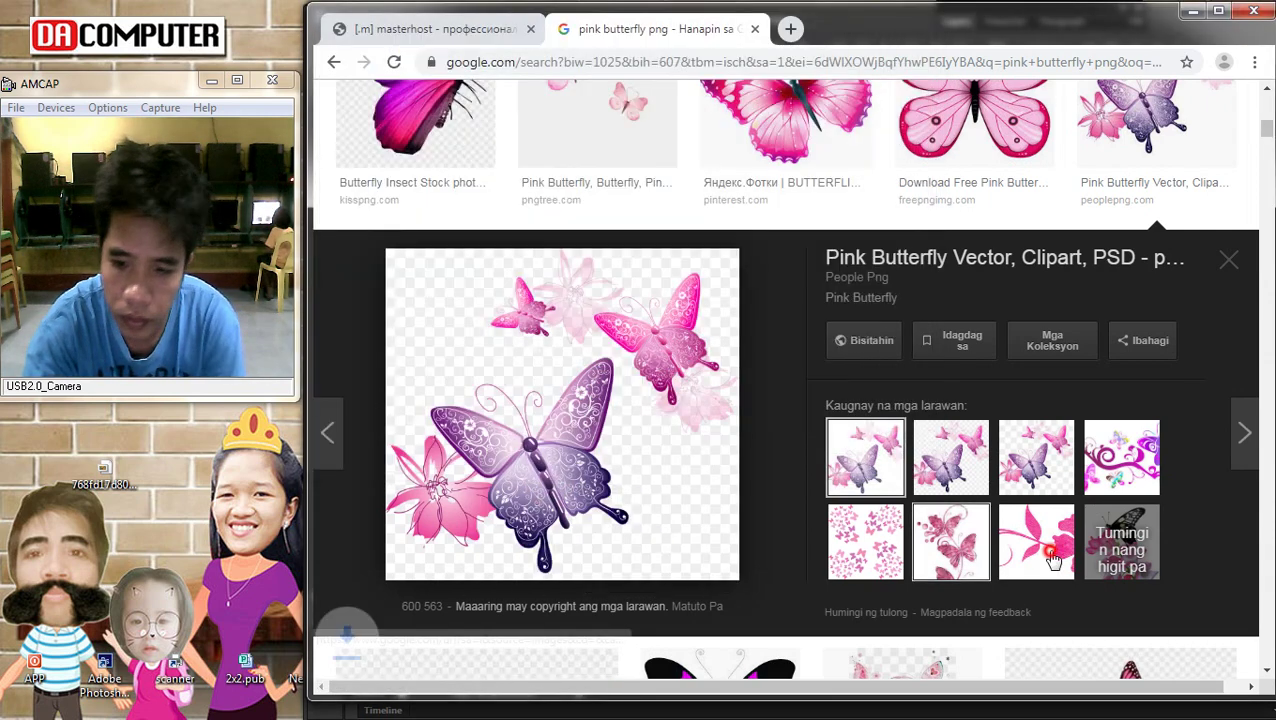
{"action": "left_click", "coordinate": [1040, 545]}
Place Pink-Butterfly.png into the poster, moving it lower and enlarging it
{"action": "left_click_drag", "start_coordinate": [403, 673], "coordinate": [810, 483]}
{"action": "left_click_drag", "start_coordinate": [808, 388], "coordinate": [803, 455]}
{"action": "left_click_drag", "start_coordinate": [757, 412], "coordinate": [776, 540]}
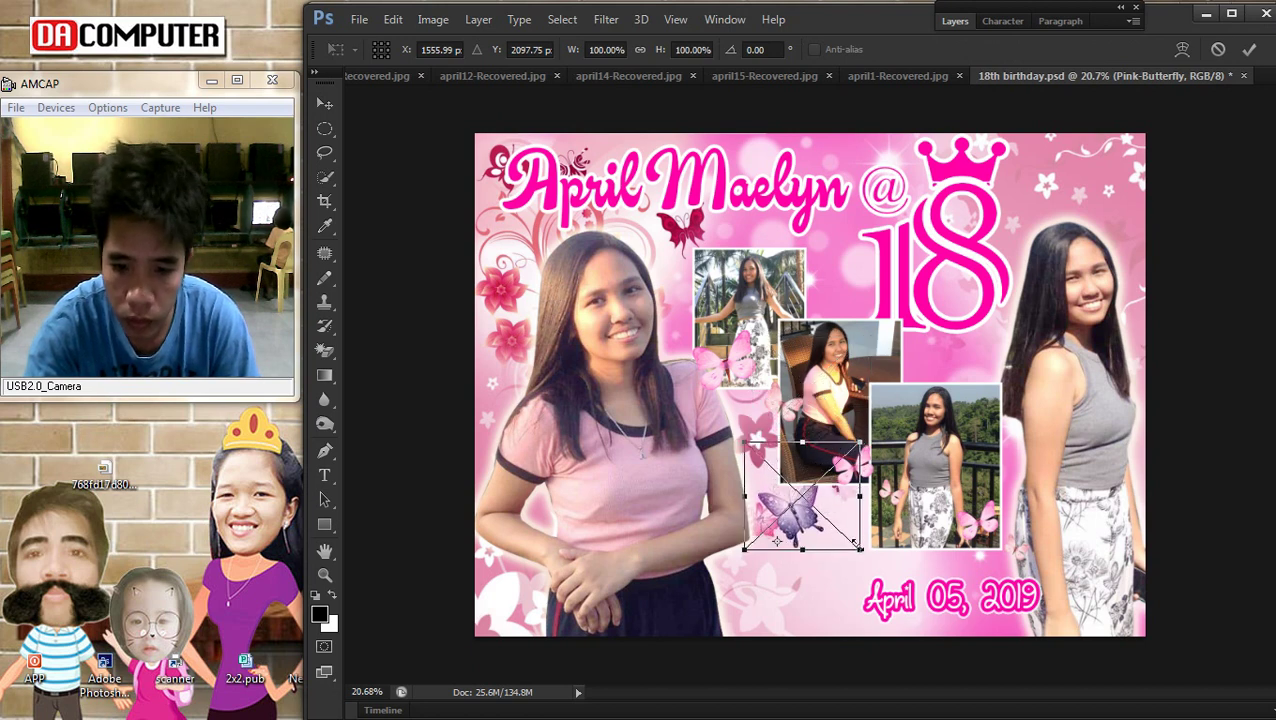
{"action": "left_click_drag", "start_coordinate": [935, 630], "coordinate": [880, 610]}
{"action": "key", "text": "Return"}
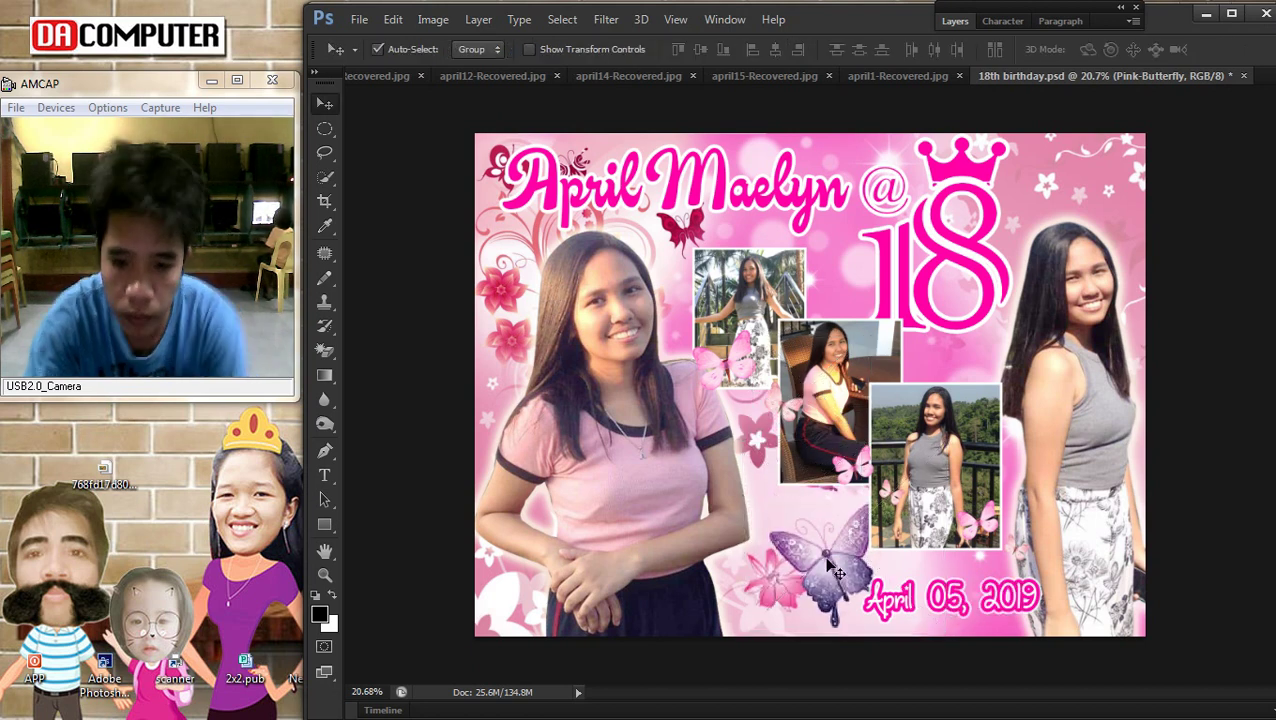
Move the butterfly layer up one level and shift it down and to the left
{"action": "left_click", "coordinate": [478, 19]}
{"action": "mouse_move", "coordinate": [549, 519]}
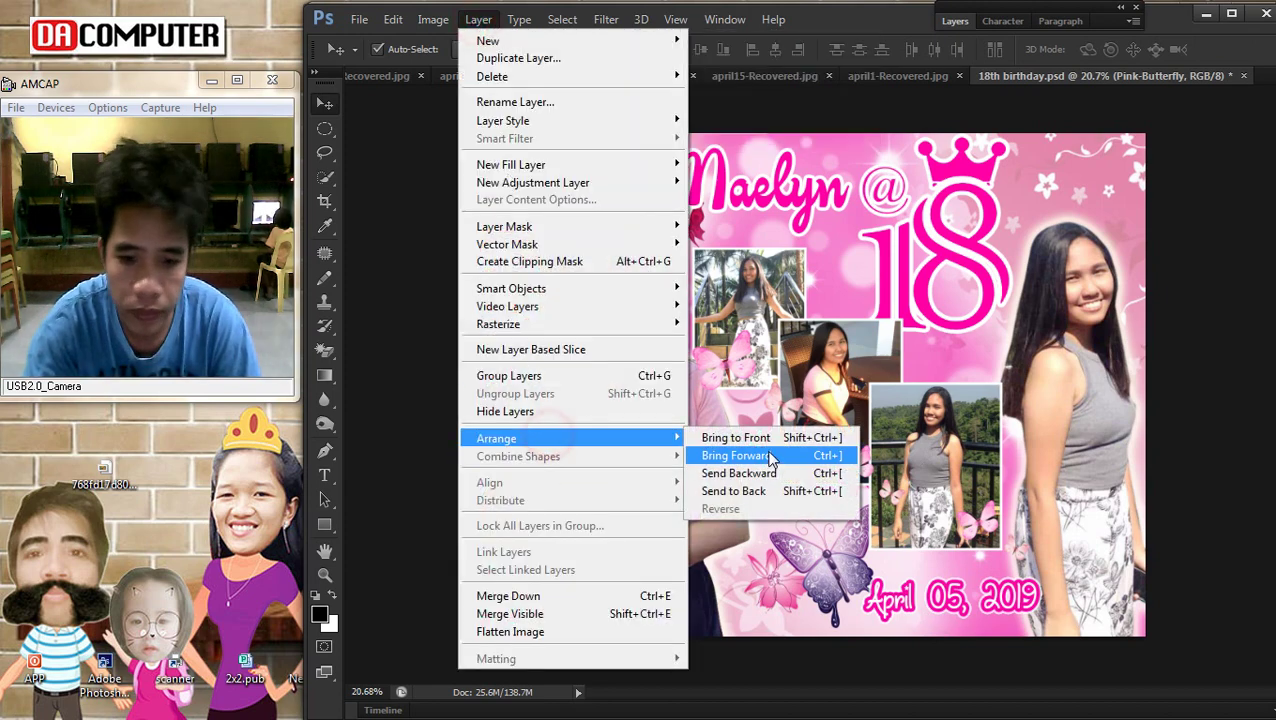
{"action": "left_click", "coordinate": [771, 446]}
{"action": "left_click_drag", "start_coordinate": [822, 553], "coordinate": [793, 601]}
{"action": "left_click", "coordinate": [826, 556]}
{"action": "right_click", "coordinate": [826, 566]}
{"action": "left_click", "coordinate": [856, 577]}
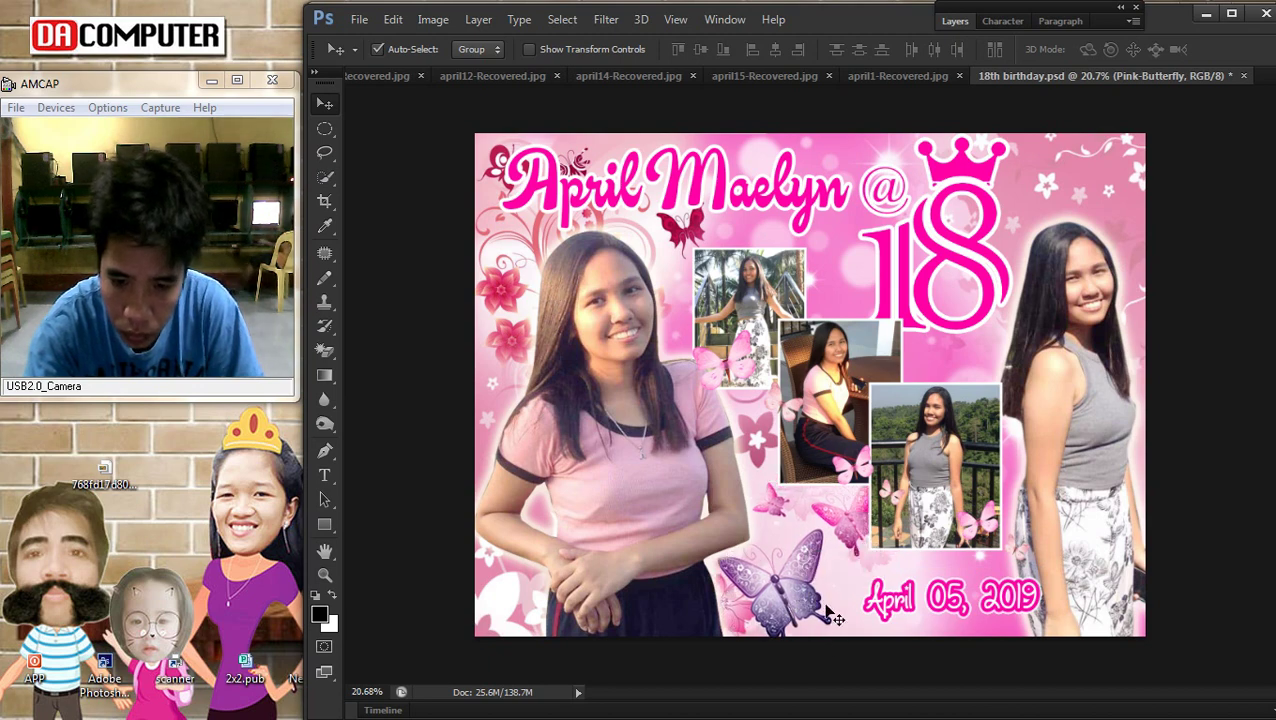
Bring the Pink-Butterfly layer to the front, nudge it into place, and return to Chrome
{"action": "left_click", "coordinate": [478, 19]}
{"action": "mouse_move", "coordinate": [505, 518]}
{"action": "left_click", "coordinate": [728, 438]}
{"action": "left_click_drag", "start_coordinate": [765, 583], "coordinate": [768, 581]}
{"action": "scroll", "coordinate": [1133, 355], "scroll_direction": "down", "scroll_amount": 1}
{"action": "scroll", "coordinate": [1133, 355], "scroll_direction": "up", "scroll_amount": 2}
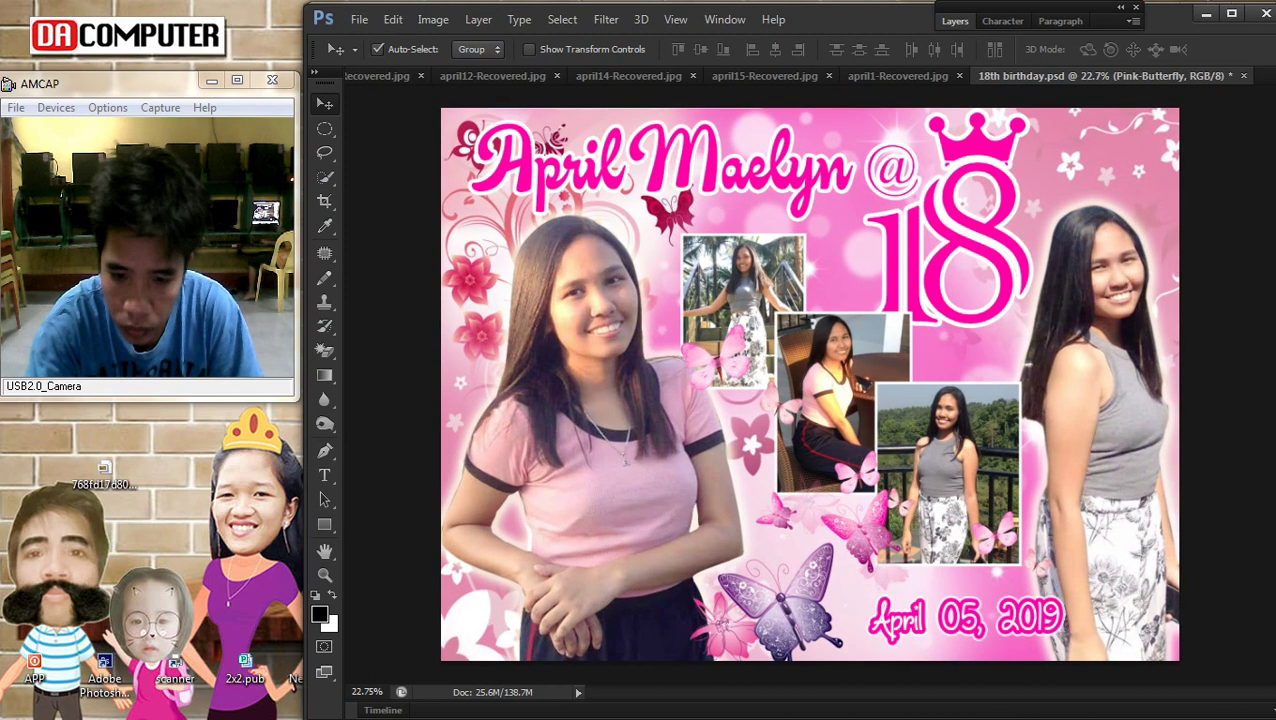
{"action": "mouse_move", "coordinate": [1252, 122]}
{"action": "left_click", "coordinate": [1252, 170]}
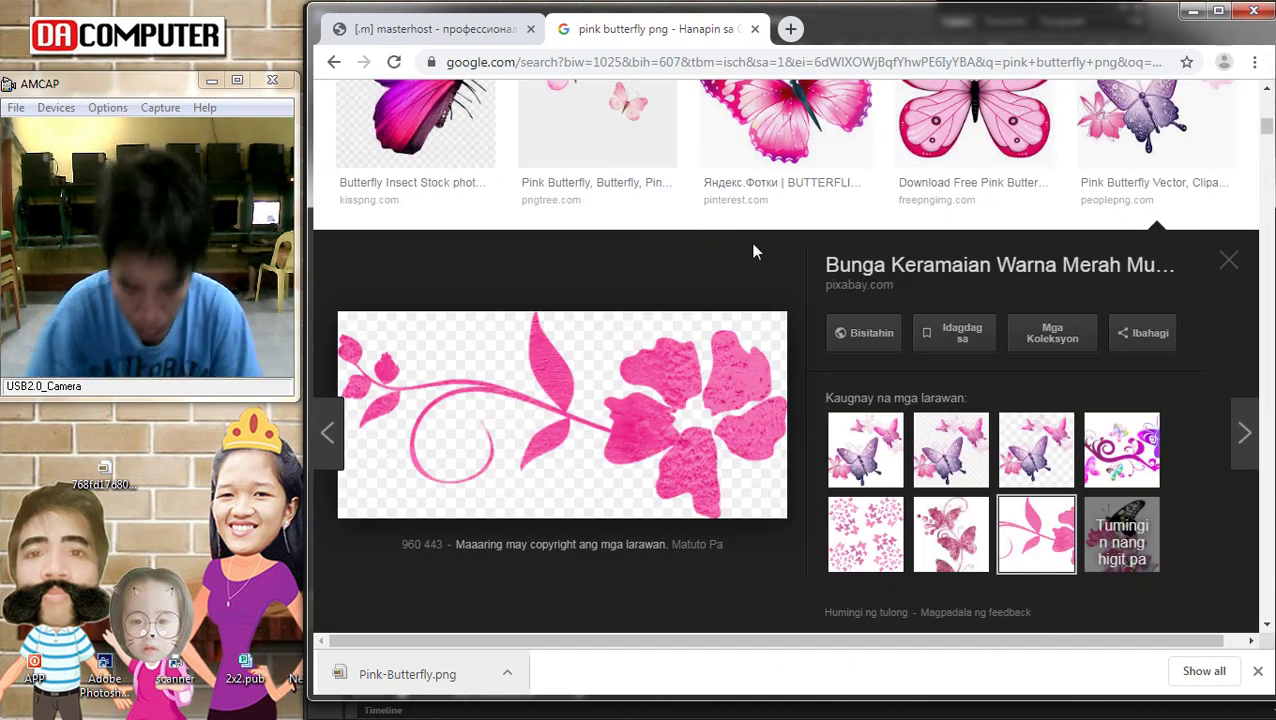
Reopen the 'flower for debut' image search from Chrome's history
{"action": "key", "text": "ctrl+h"}
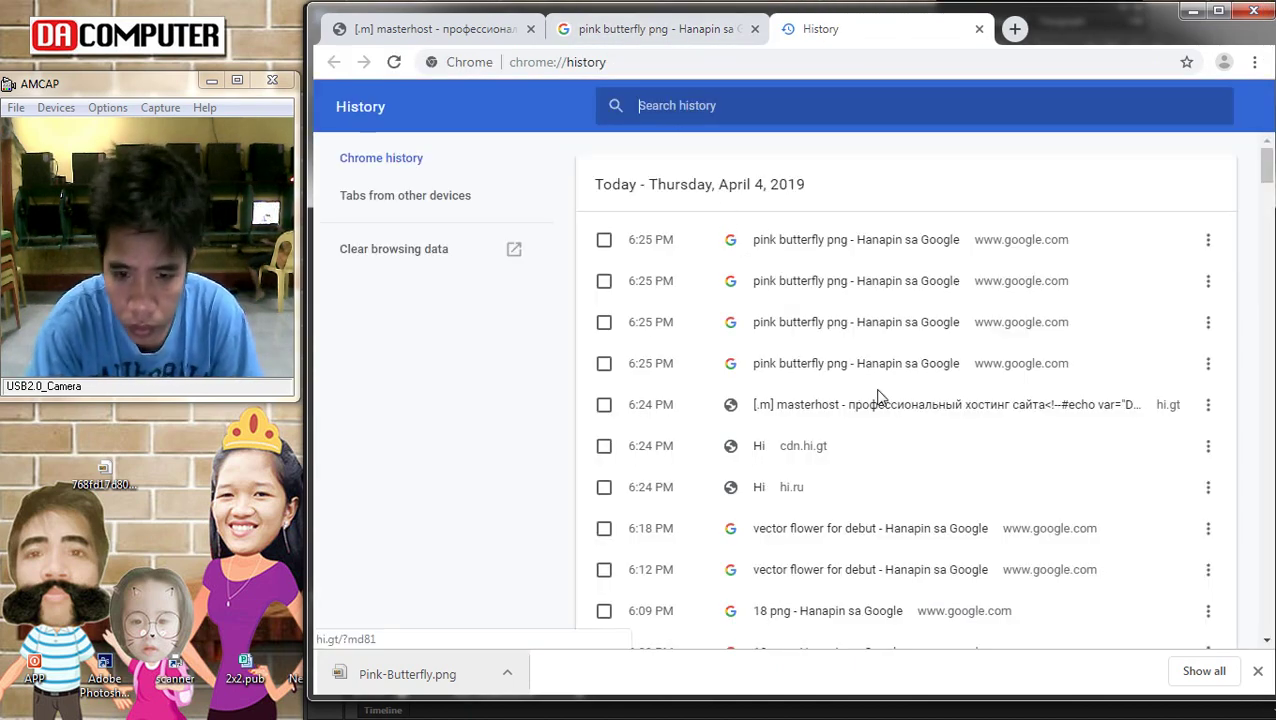
{"action": "scroll", "coordinate": [930, 480], "scroll_direction": "down", "scroll_amount": 1}
{"action": "scroll", "coordinate": [944, 482], "scroll_direction": "down", "scroll_amount": 1}
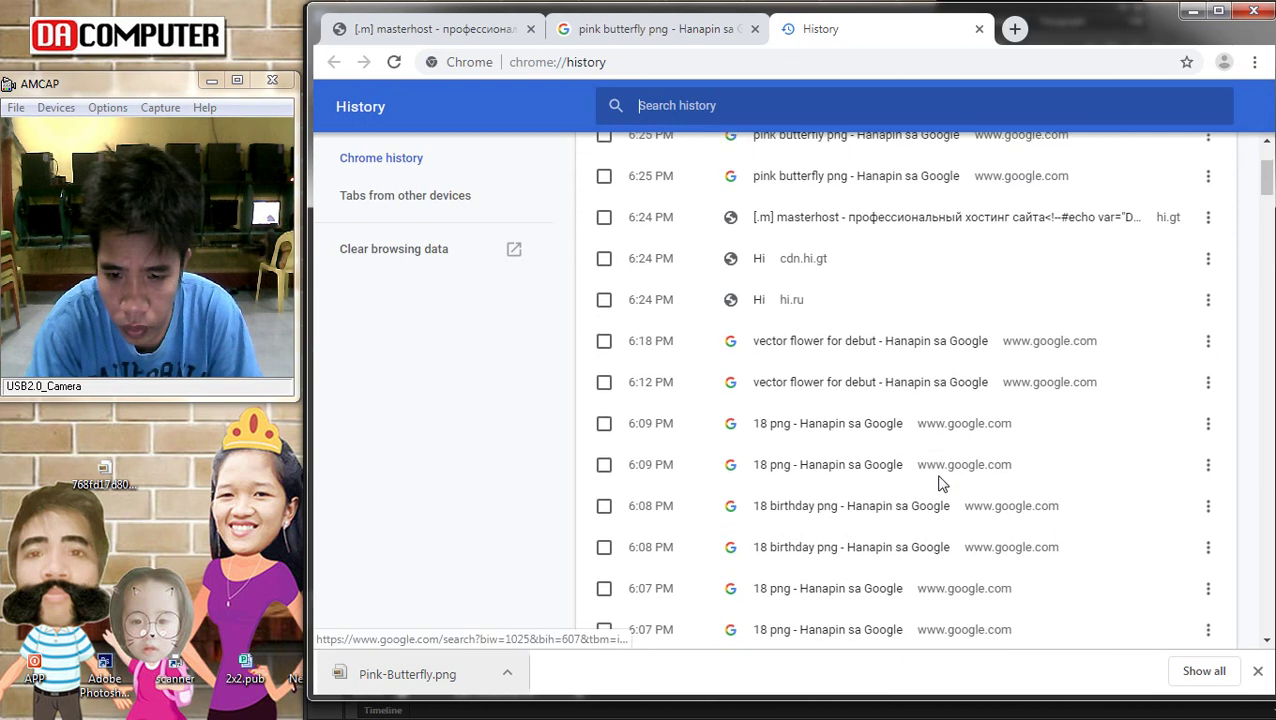
{"action": "scroll", "coordinate": [937, 485], "scroll_direction": "down", "scroll_amount": 2}
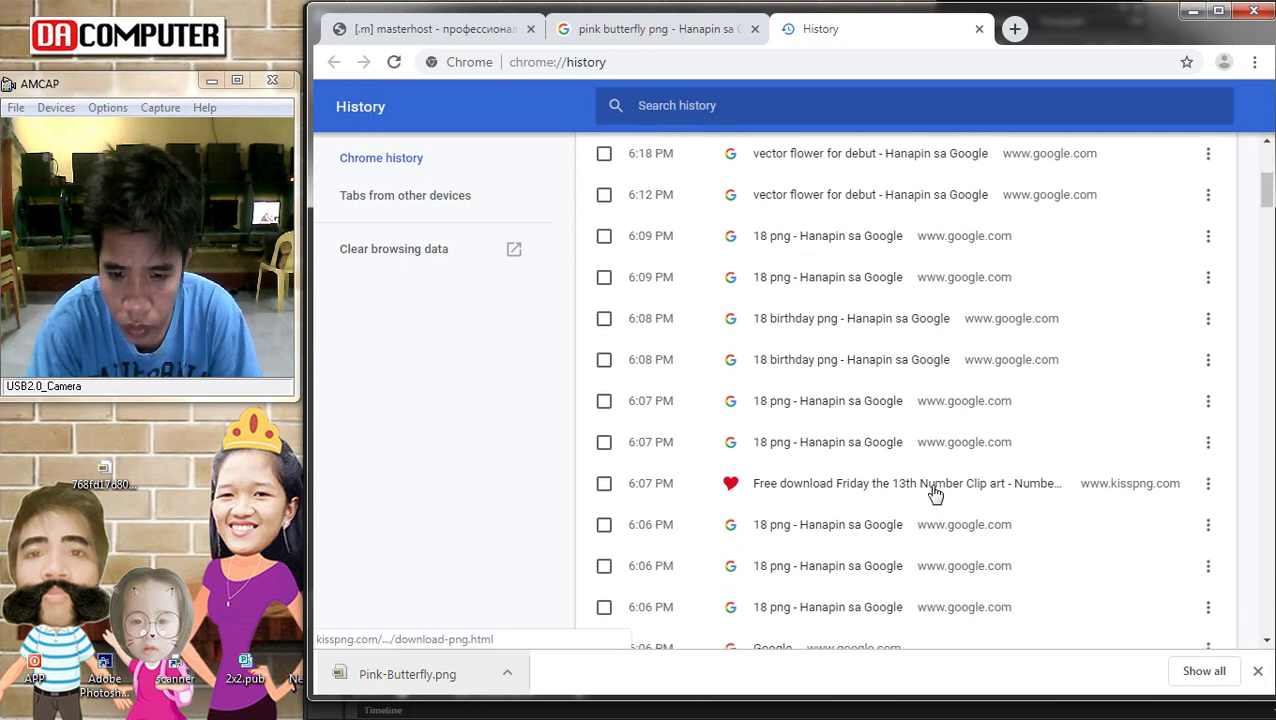
{"action": "scroll", "coordinate": [935, 493], "scroll_direction": "down", "scroll_amount": 2}
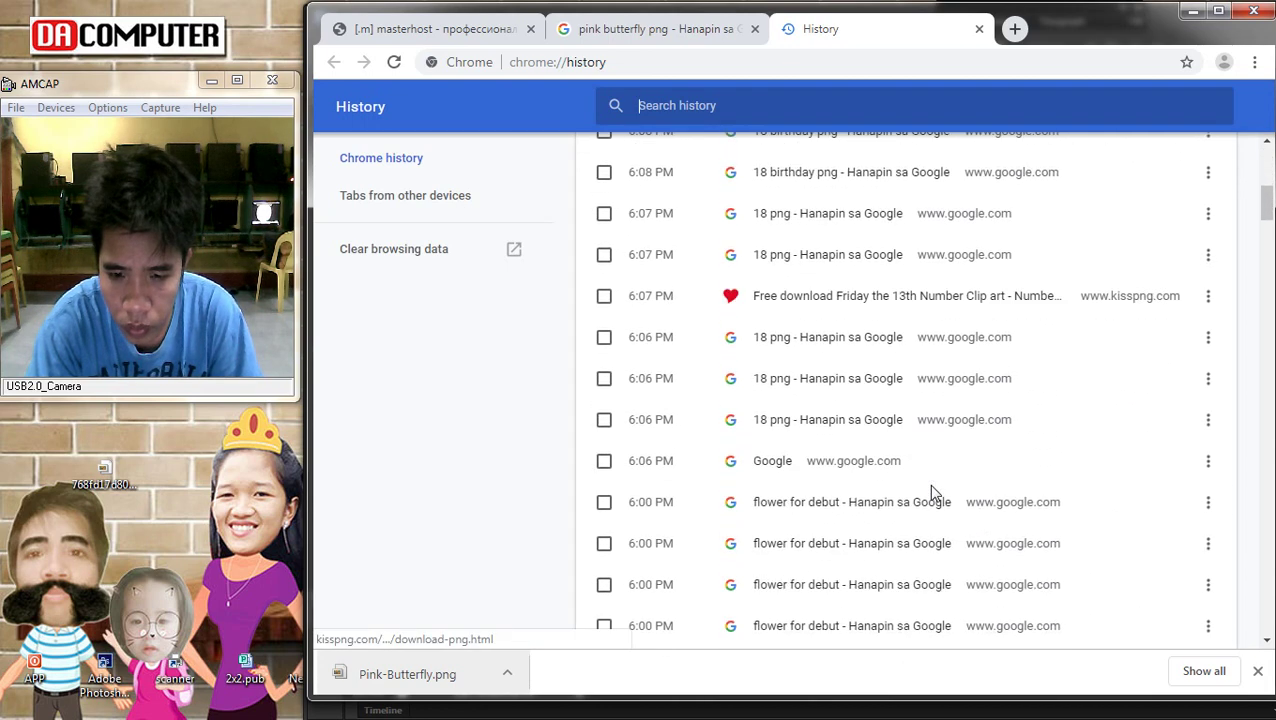
{"action": "left_click", "coordinate": [882, 509]}
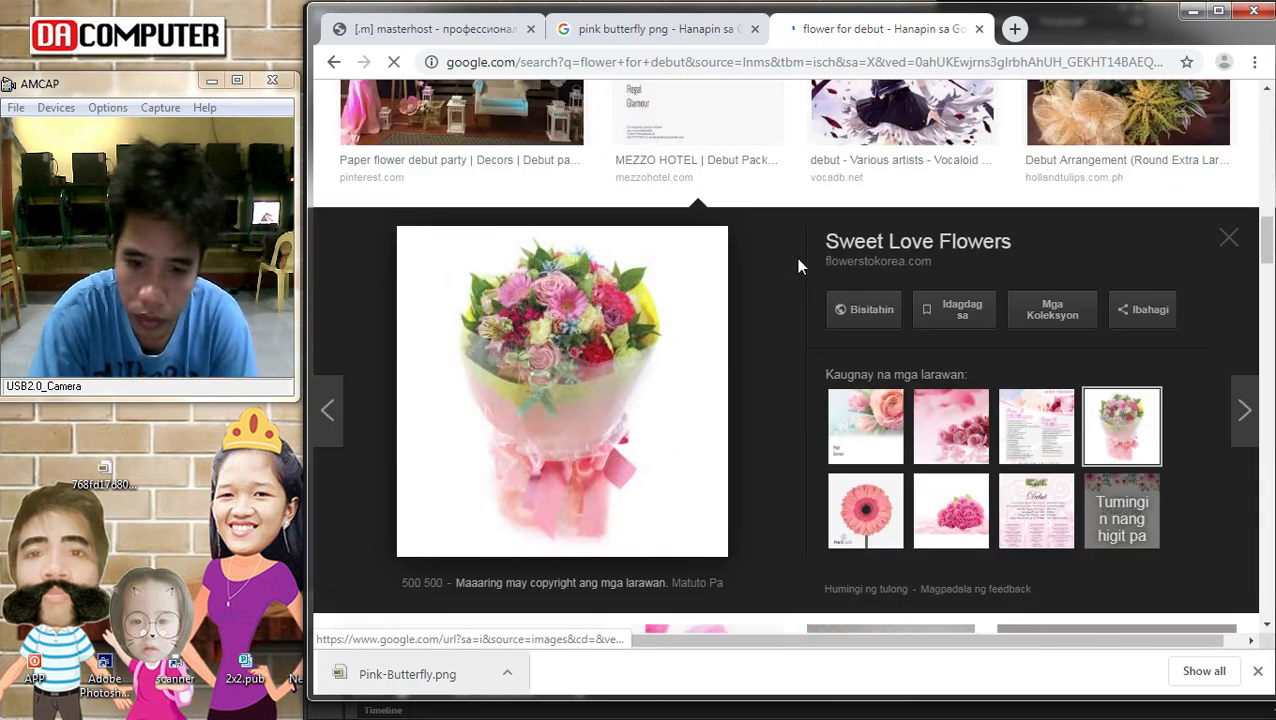
Preview the 1920×1080 pink roses image and copy it
{"action": "scroll", "coordinate": [880, 283], "scroll_direction": "down", "scroll_amount": 2}
{"action": "left_click", "coordinate": [950, 238]}
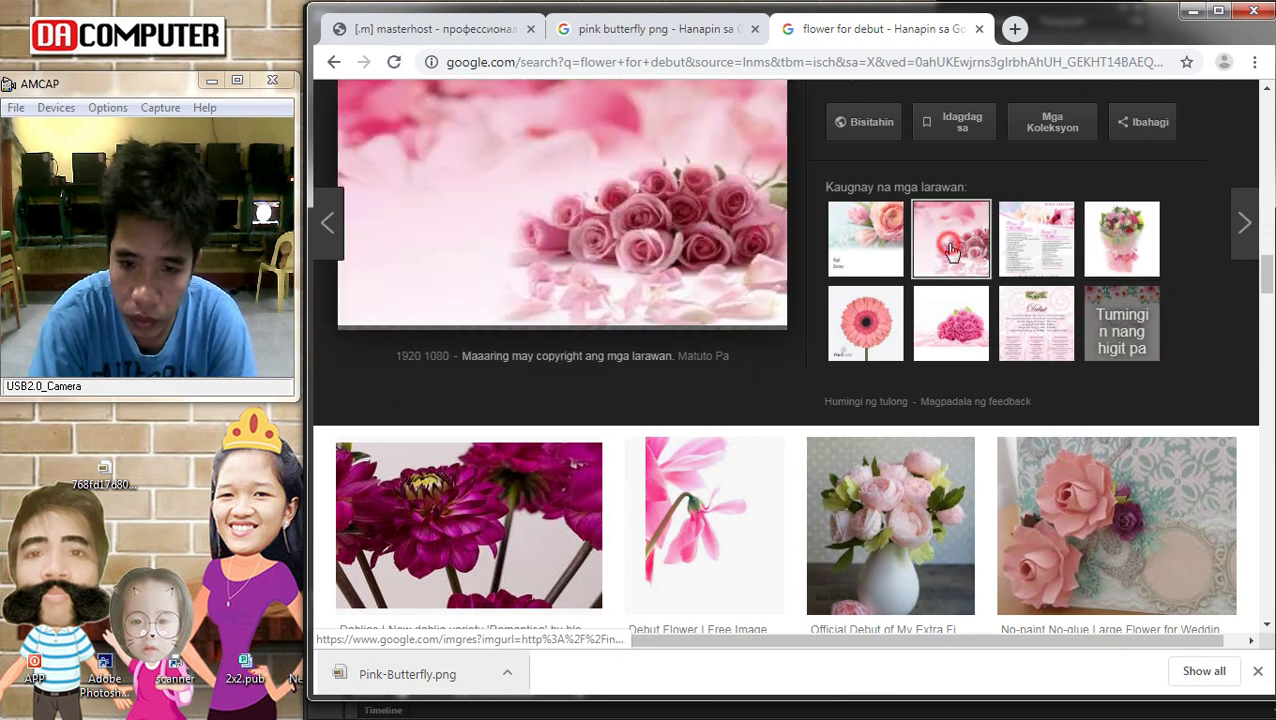
{"action": "right_click", "coordinate": [578, 225]}
{"action": "left_click", "coordinate": [630, 410]}
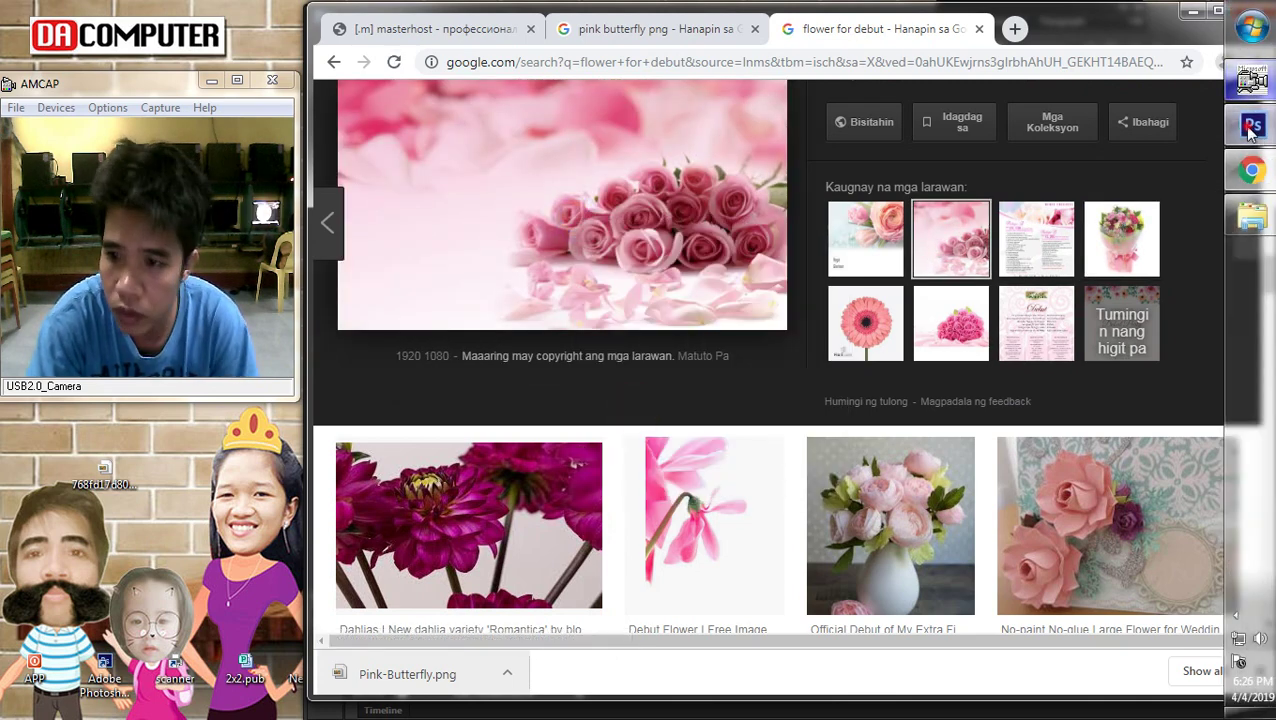
{"action": "left_click", "coordinate": [1251, 126]}
Paste the pink roses, move them to the poster's lower area and send them to the back
{"action": "key", "text": "ctrl+v"}
{"action": "left_click_drag", "start_coordinate": [872, 397], "coordinate": [872, 601]}
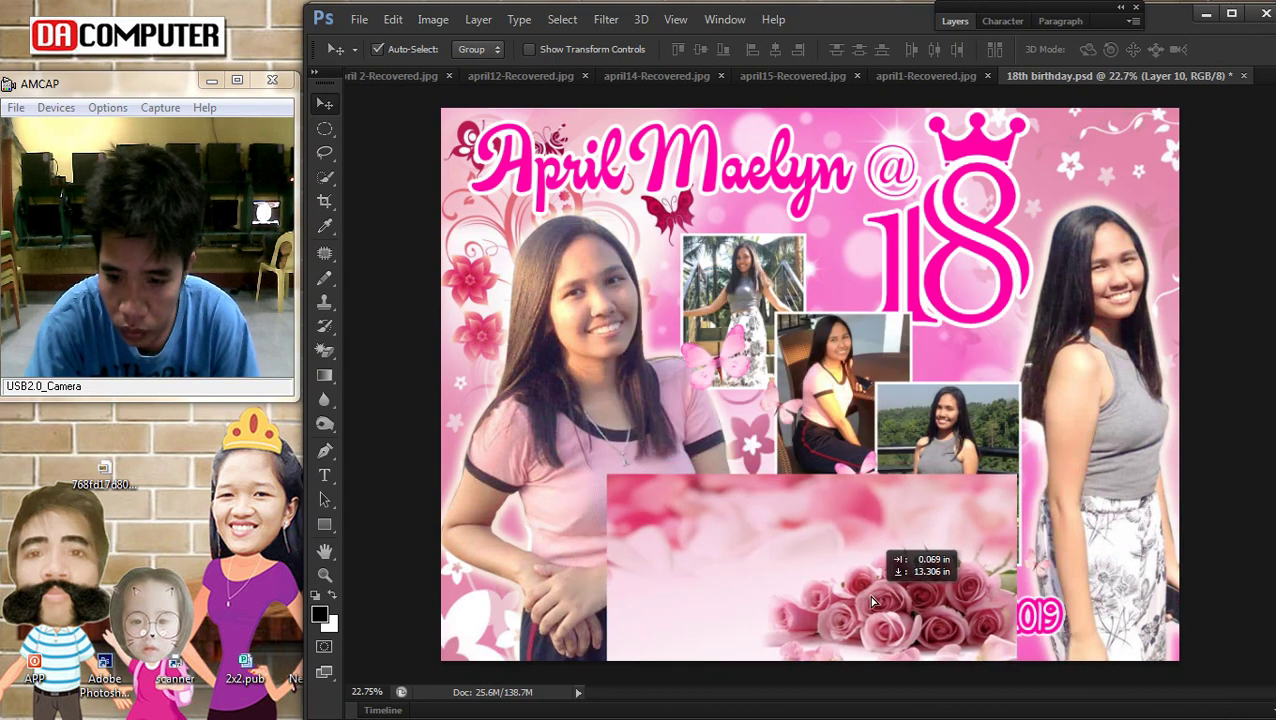
{"action": "scroll", "coordinate": [912, 607], "scroll_direction": "down", "scroll_amount": 1}
{"action": "right_click", "coordinate": [848, 515]}
{"action": "left_click", "coordinate": [880, 526]}
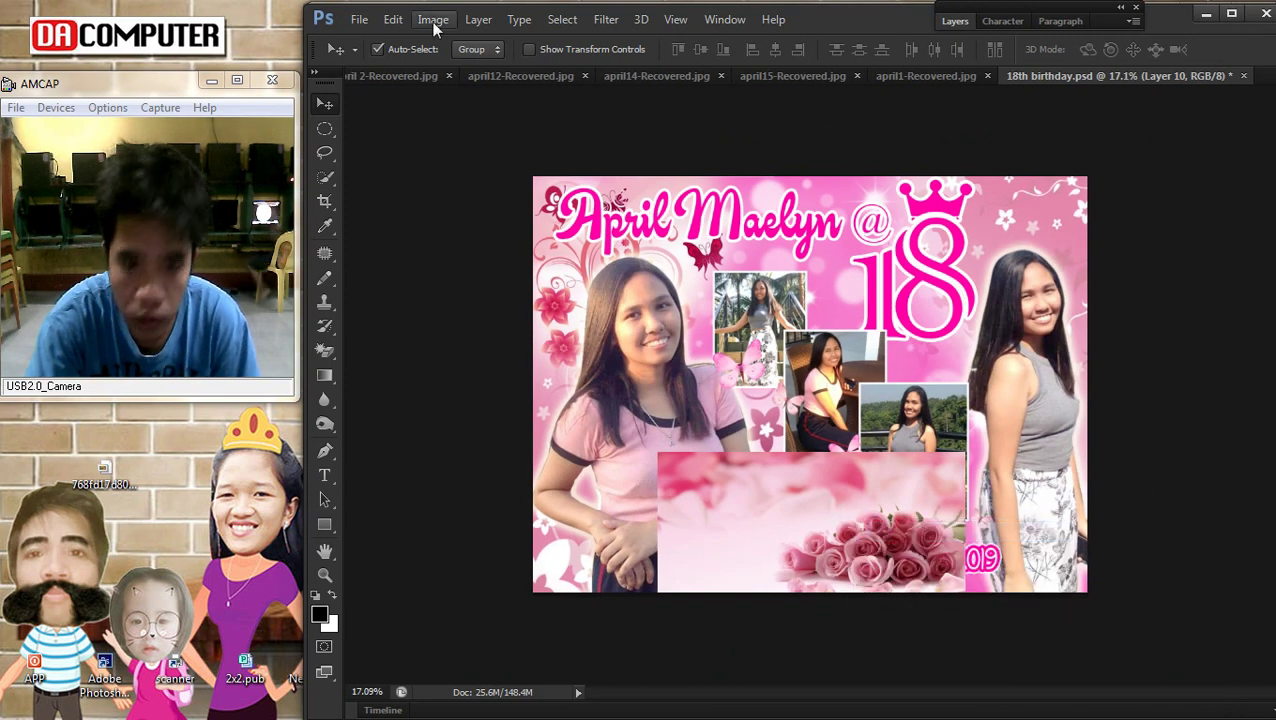
{"action": "left_click", "coordinate": [478, 19]}
{"action": "mouse_move", "coordinate": [555, 438]}
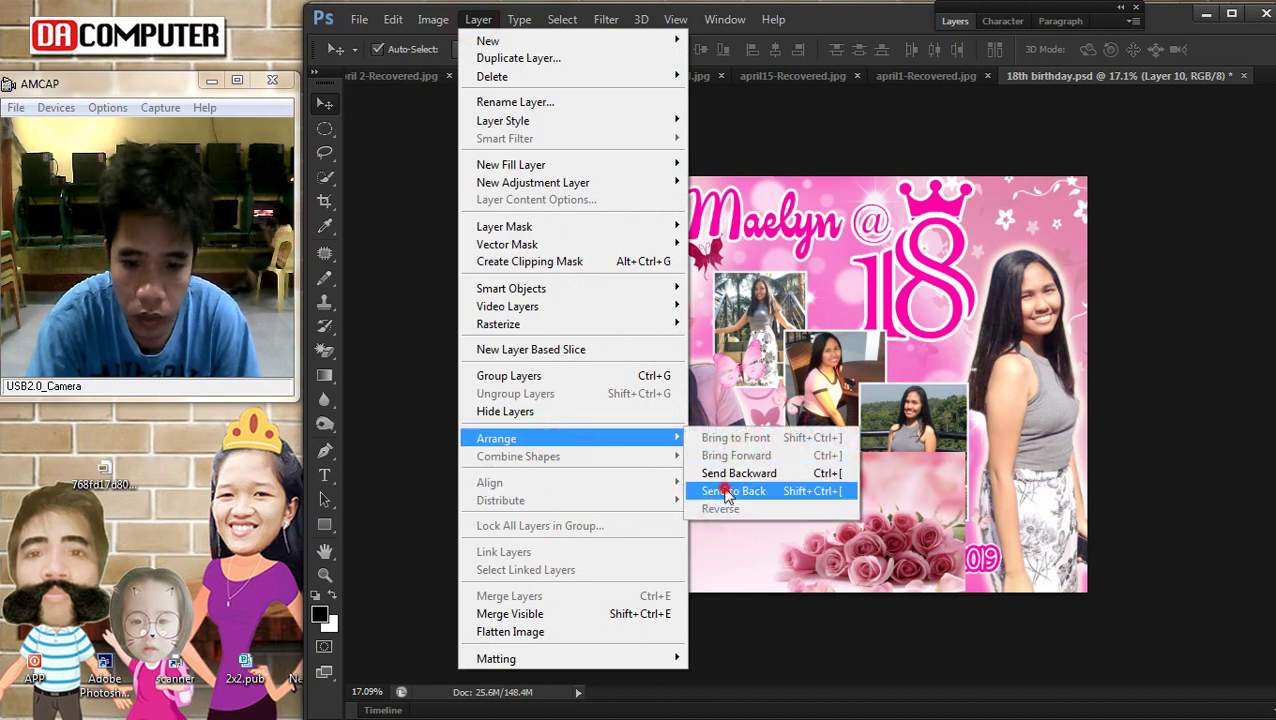
{"action": "left_click", "coordinate": [729, 490]}
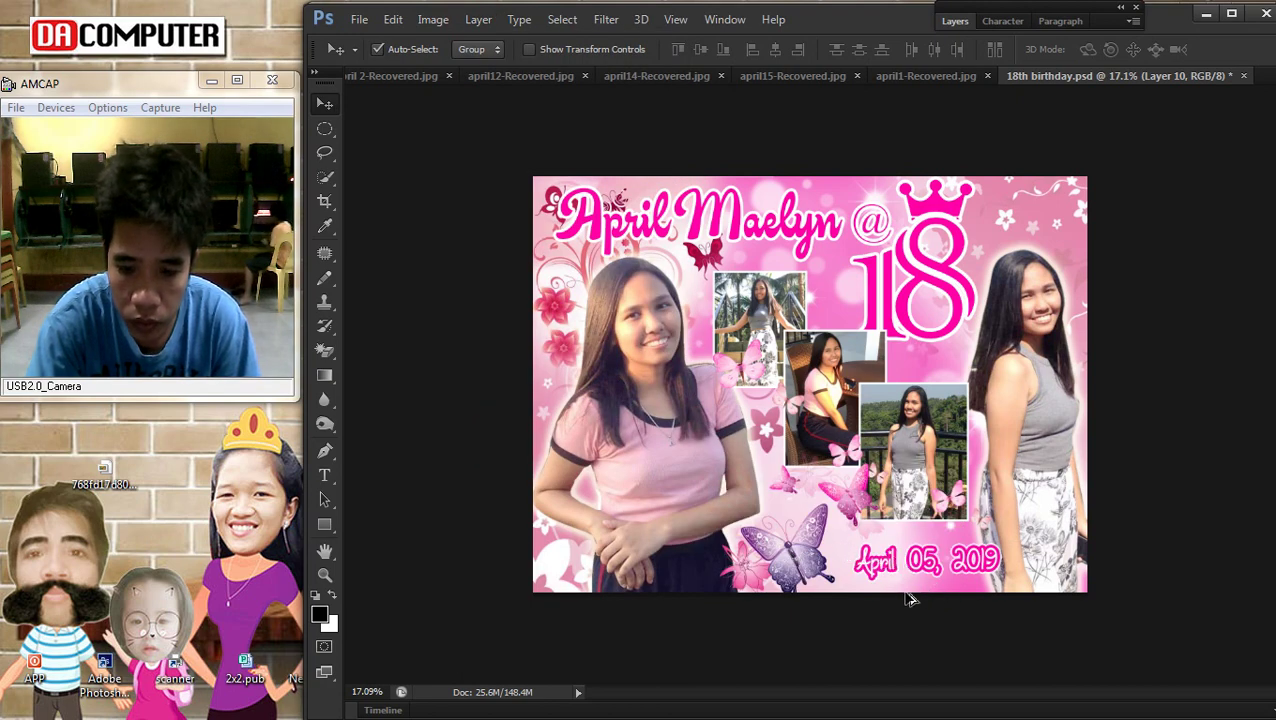
Select Layer 4, nudge the roses slightly, then undo the trial changes
{"action": "scroll", "coordinate": [916, 598], "scroll_direction": "up", "scroll_amount": 1}
{"action": "right_click", "coordinate": [955, 570]}
{"action": "left_click", "coordinate": [968, 582]}
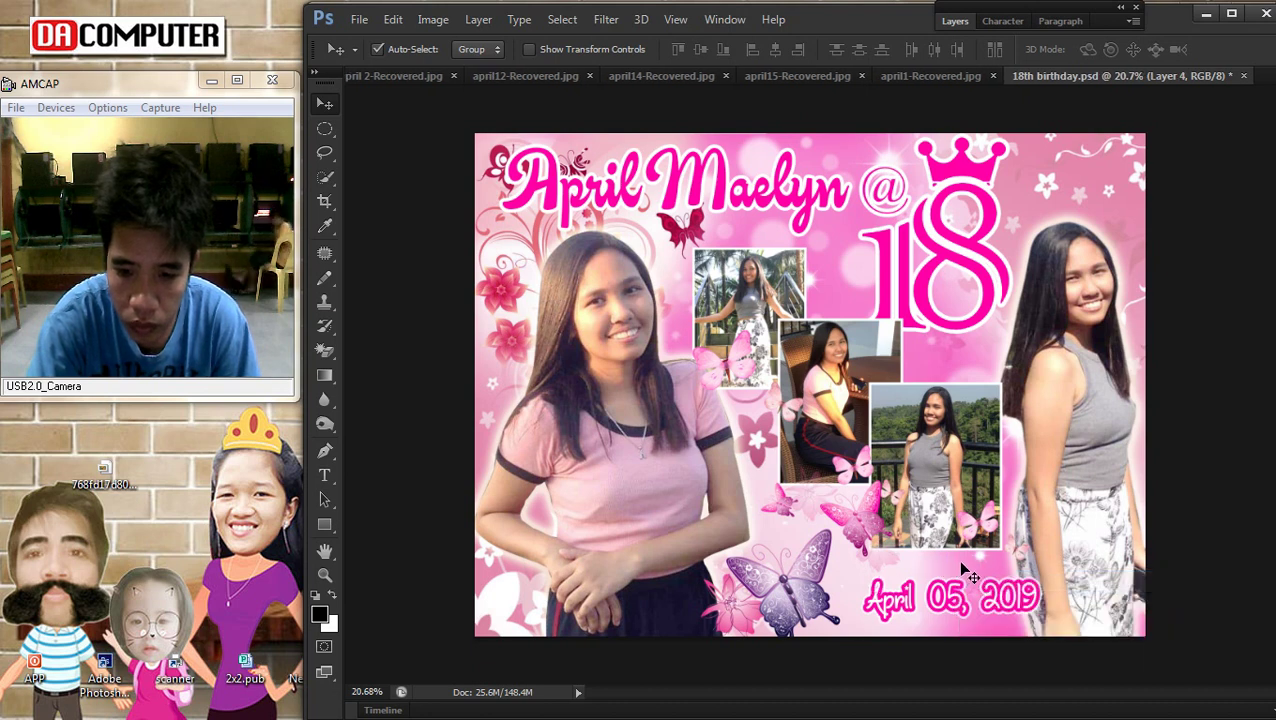
{"action": "right_click", "coordinate": [948, 567]}
{"action": "left_click", "coordinate": [985, 572]}
{"action": "key", "text": "ctrl+z"}
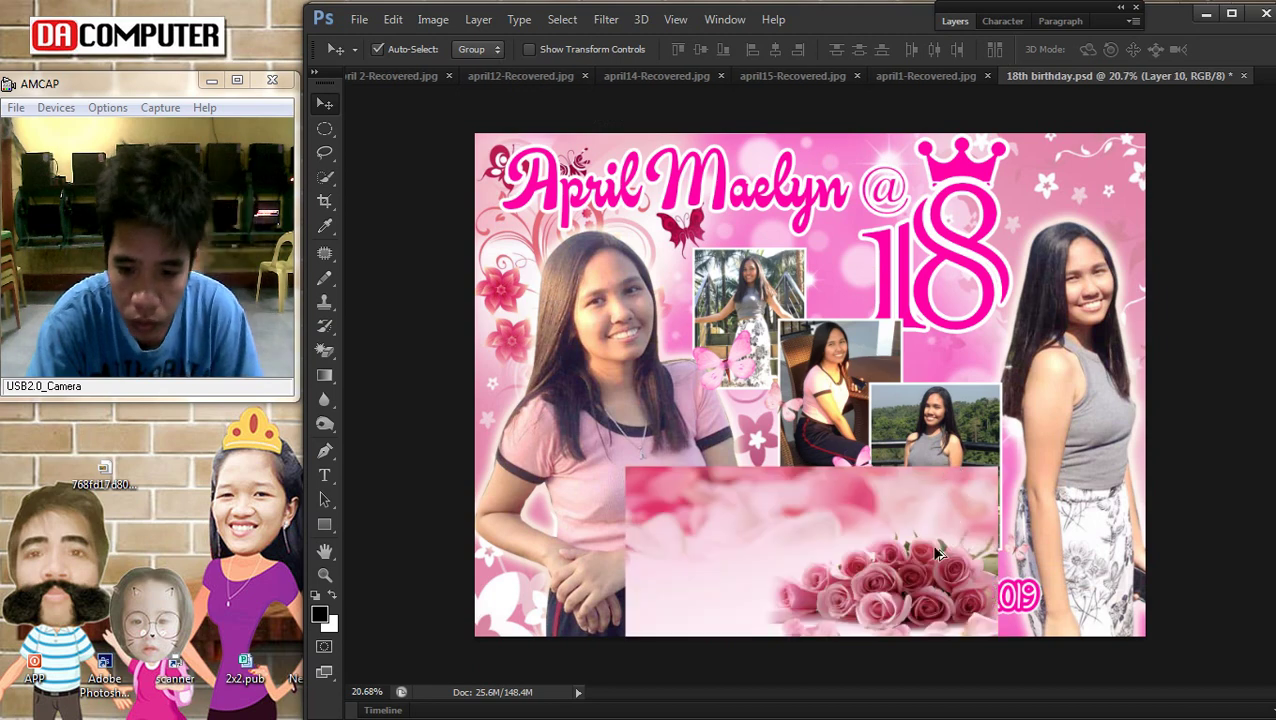
{"action": "left_click_drag", "start_coordinate": [914, 589], "coordinate": [911, 578]}
{"action": "key", "text": "ctrl+m"}
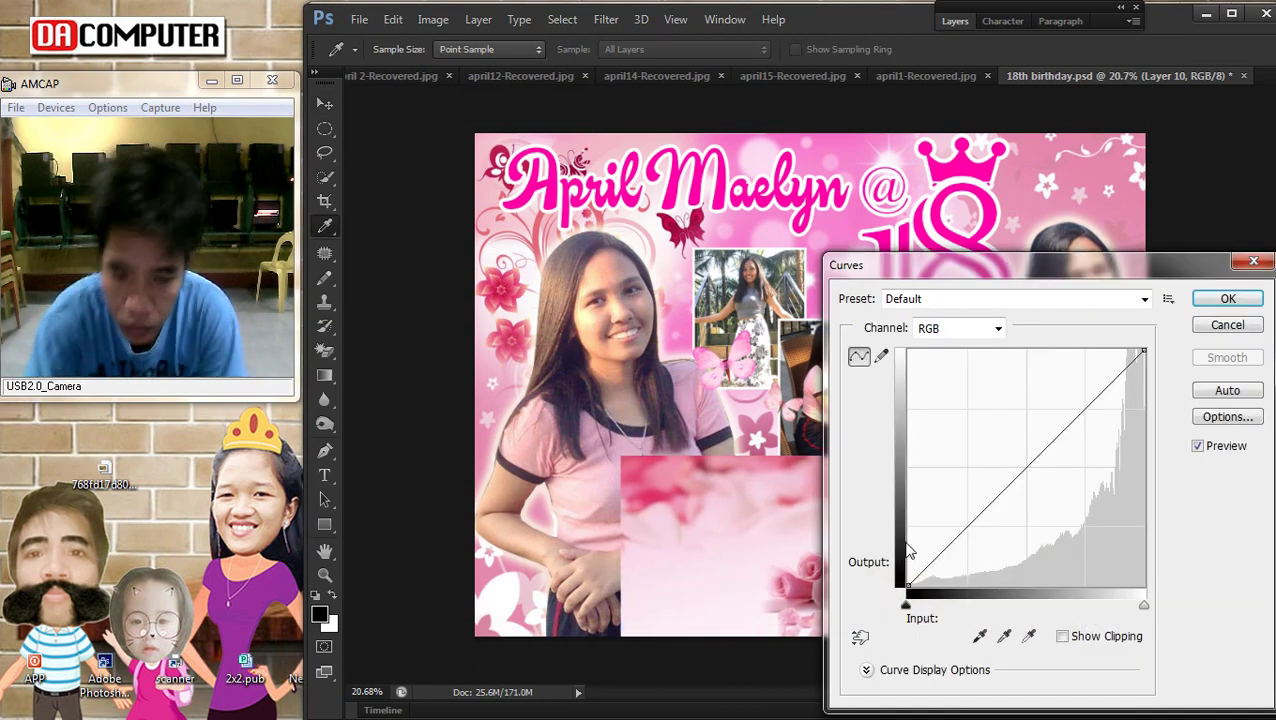
{"action": "key", "text": "Return"}
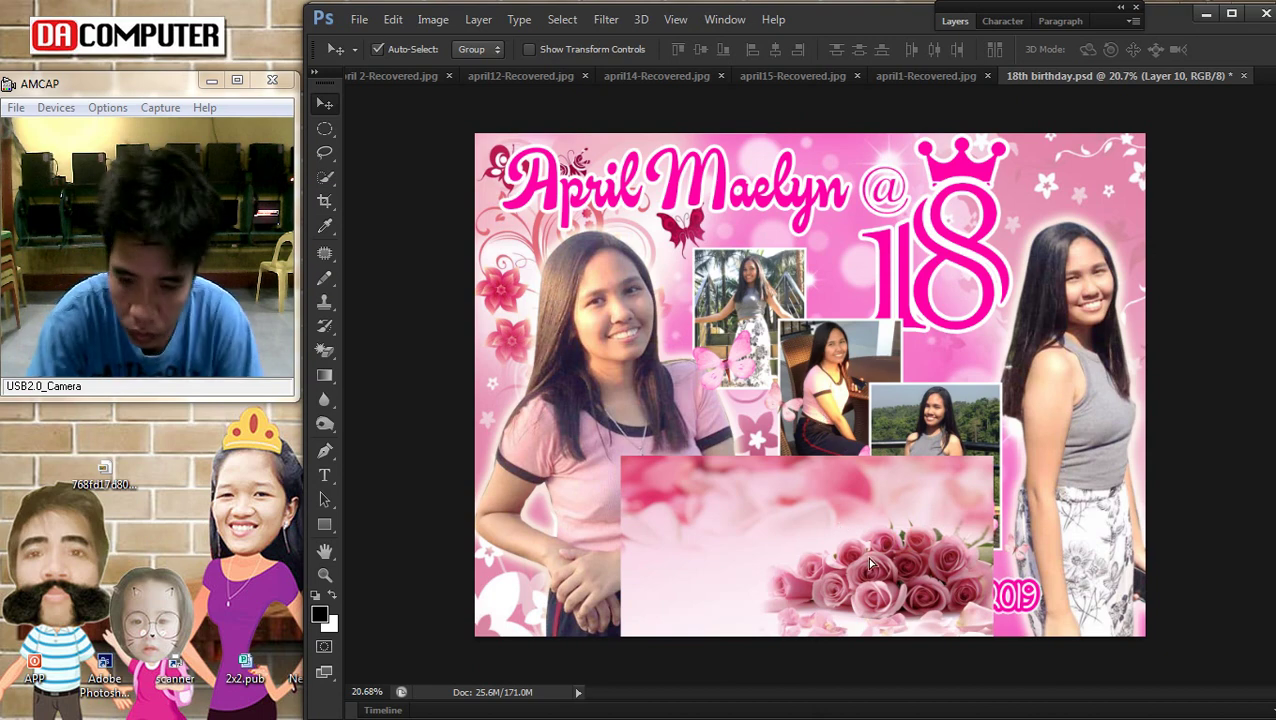
{"action": "key", "text": "ctrl+alt+z"}
Bring the April 05, 2019 date layer to the front
{"action": "right_click", "coordinate": [945, 625]}
{"action": "left_click", "coordinate": [975, 683]}
{"action": "left_click", "coordinate": [478, 19]}
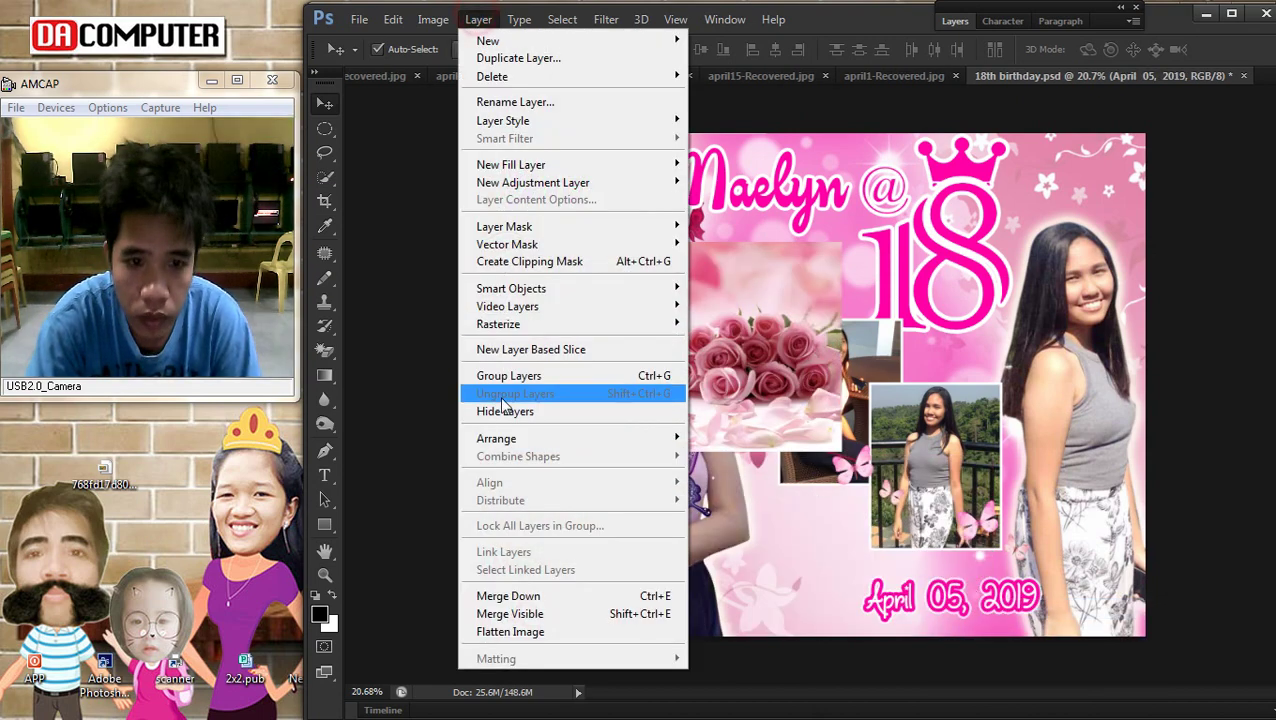
{"action": "mouse_move", "coordinate": [570, 436]}
{"action": "left_click", "coordinate": [820, 438]}
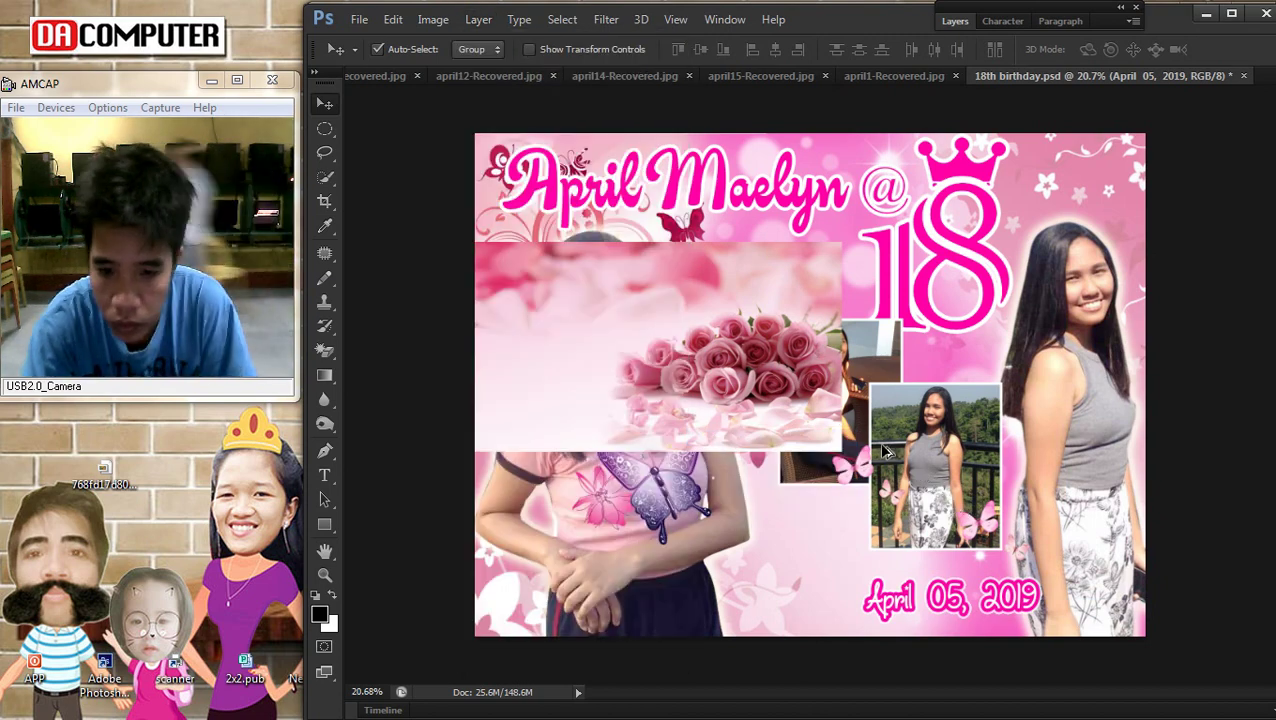
Move the roses to the lower part of the poster and send them behind everything
{"action": "left_click_drag", "start_coordinate": [741, 294], "coordinate": [856, 284]}
{"action": "left_click_drag", "start_coordinate": [830, 368], "coordinate": [868, 557]}
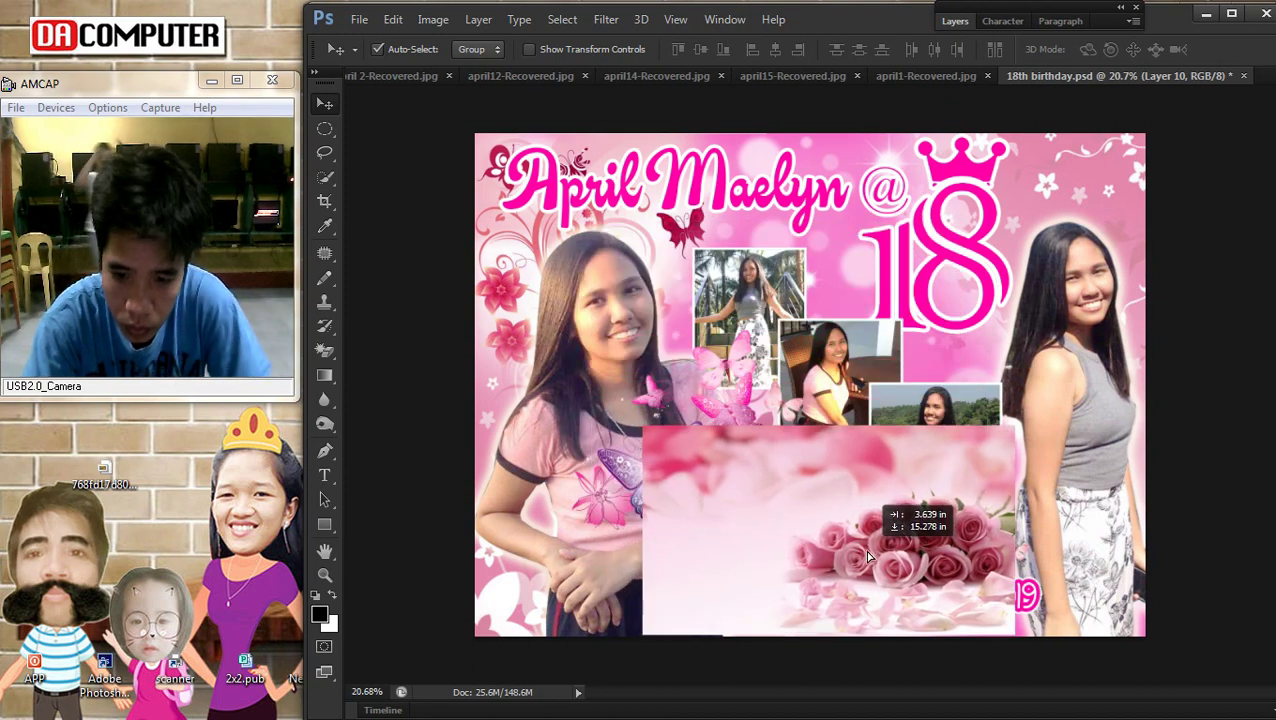
{"action": "left_click", "coordinate": [478, 19]}
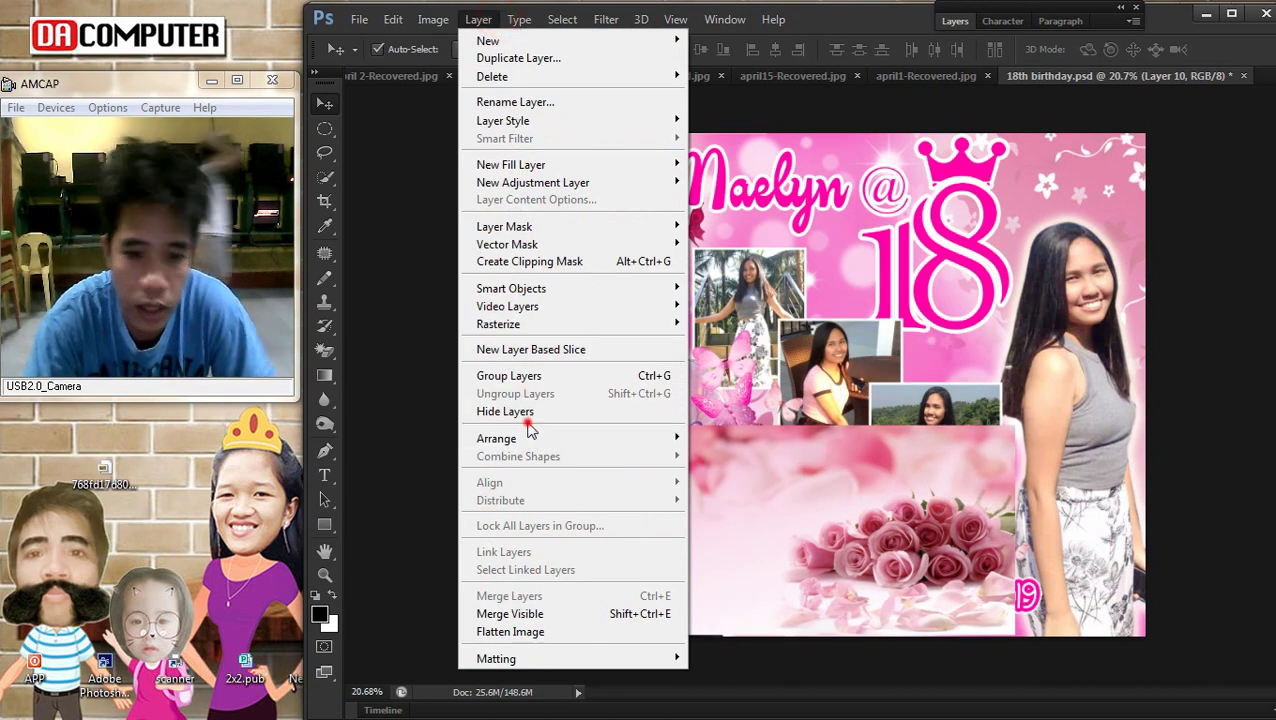
{"action": "mouse_move", "coordinate": [660, 440]}
{"action": "left_click", "coordinate": [748, 491]}
Send Layer 9 behind the other layers
{"action": "right_click", "coordinate": [803, 518]}
{"action": "left_click", "coordinate": [822, 528]}
{"action": "left_click", "coordinate": [478, 19]}
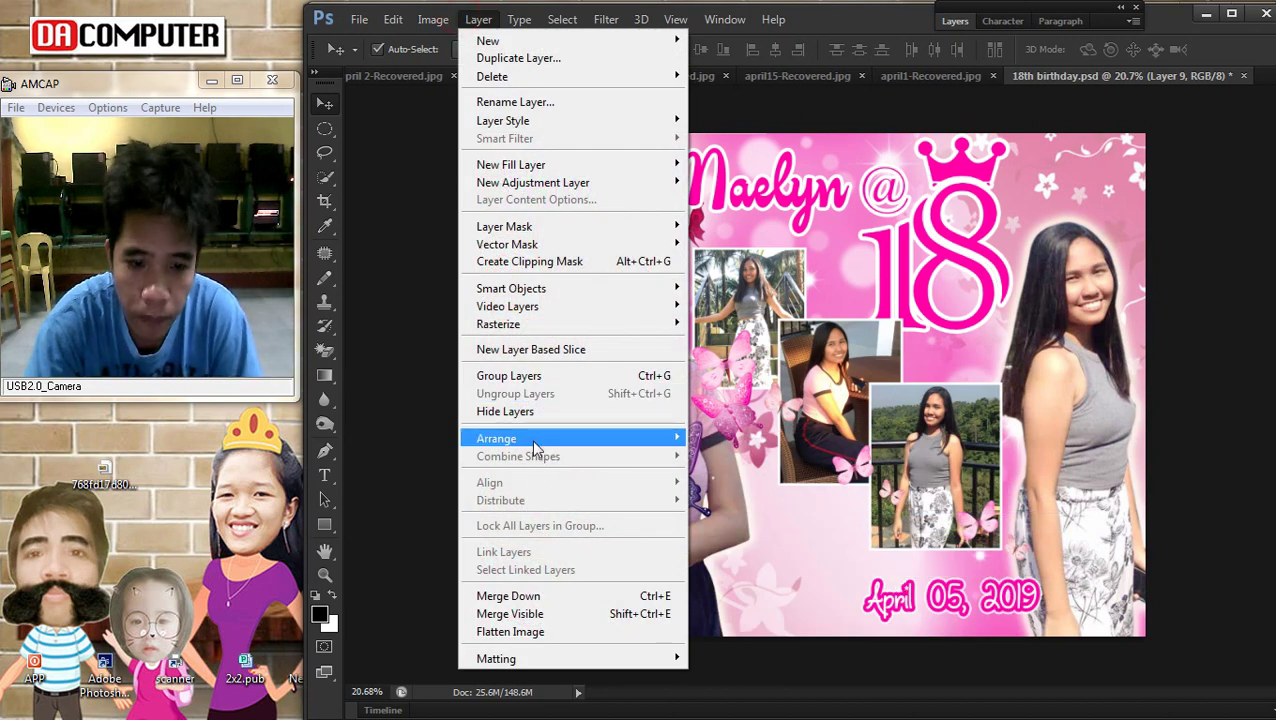
{"action": "mouse_move", "coordinate": [540, 433]}
{"action": "left_click", "coordinate": [720, 491]}
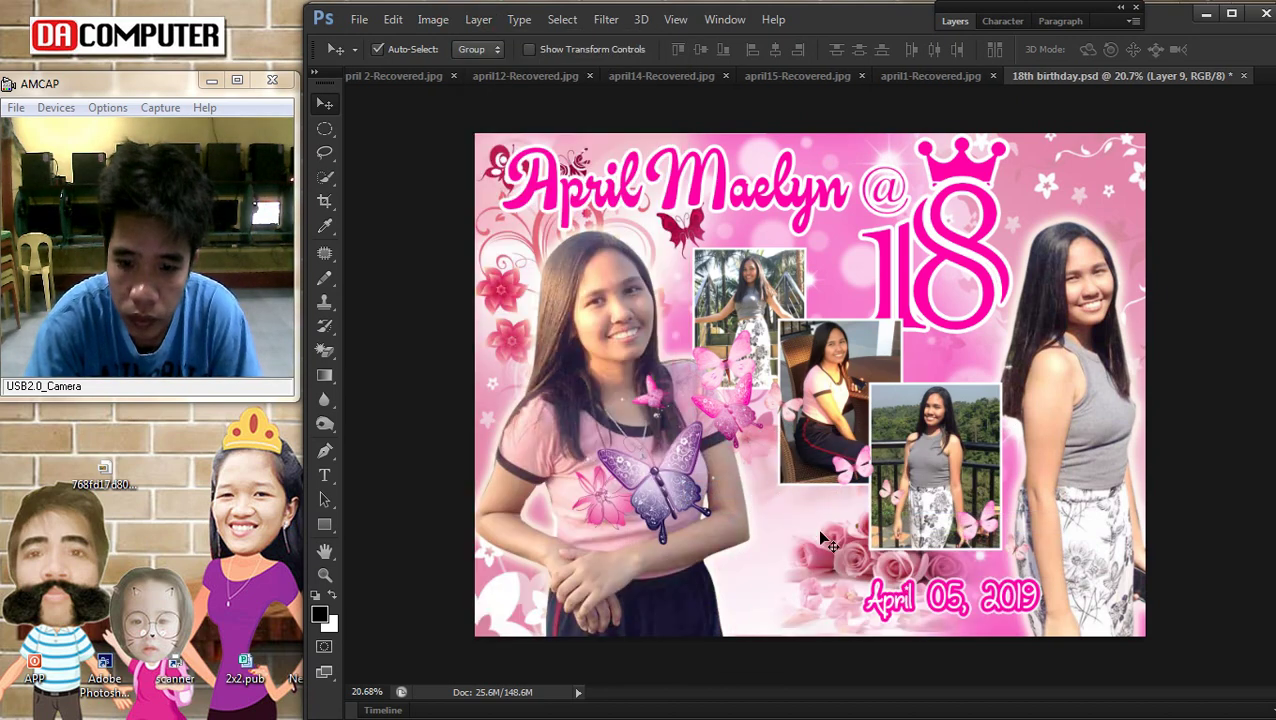
Select the roses layer, Layer 10, from the layer list at the bottom
{"action": "right_click", "coordinate": [822, 563]}
{"action": "left_click", "coordinate": [836, 572]}
{"action": "right_click", "coordinate": [750, 543]}
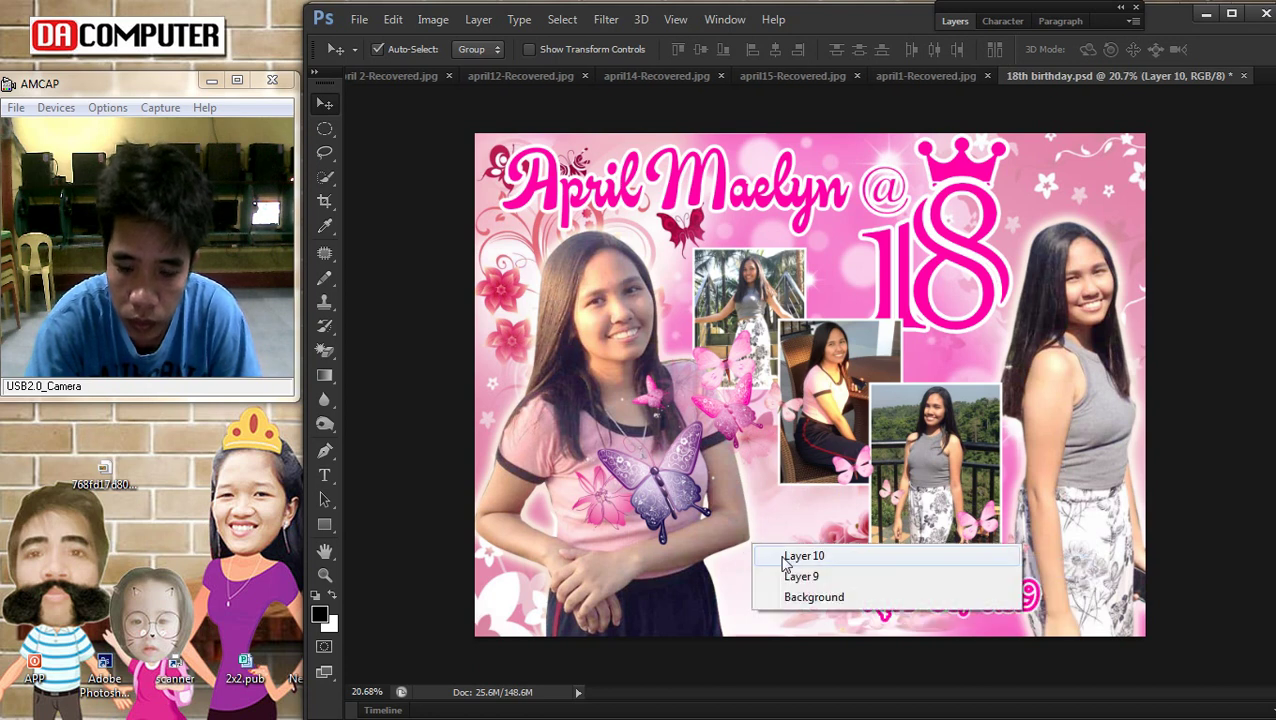
{"action": "left_click", "coordinate": [809, 518]}
{"action": "right_click", "coordinate": [845, 548]}
Shift the roses down and move the purple butterfly (Layer 2) down and right
{"action": "left_click_drag", "start_coordinate": [845, 548], "coordinate": [845, 562]}
{"action": "right_click", "coordinate": [667, 447]}
{"action": "left_click", "coordinate": [690, 476]}
{"action": "left_click_drag", "start_coordinate": [690, 476], "coordinate": [767, 580]}
{"action": "left_click", "coordinate": [832, 538]}
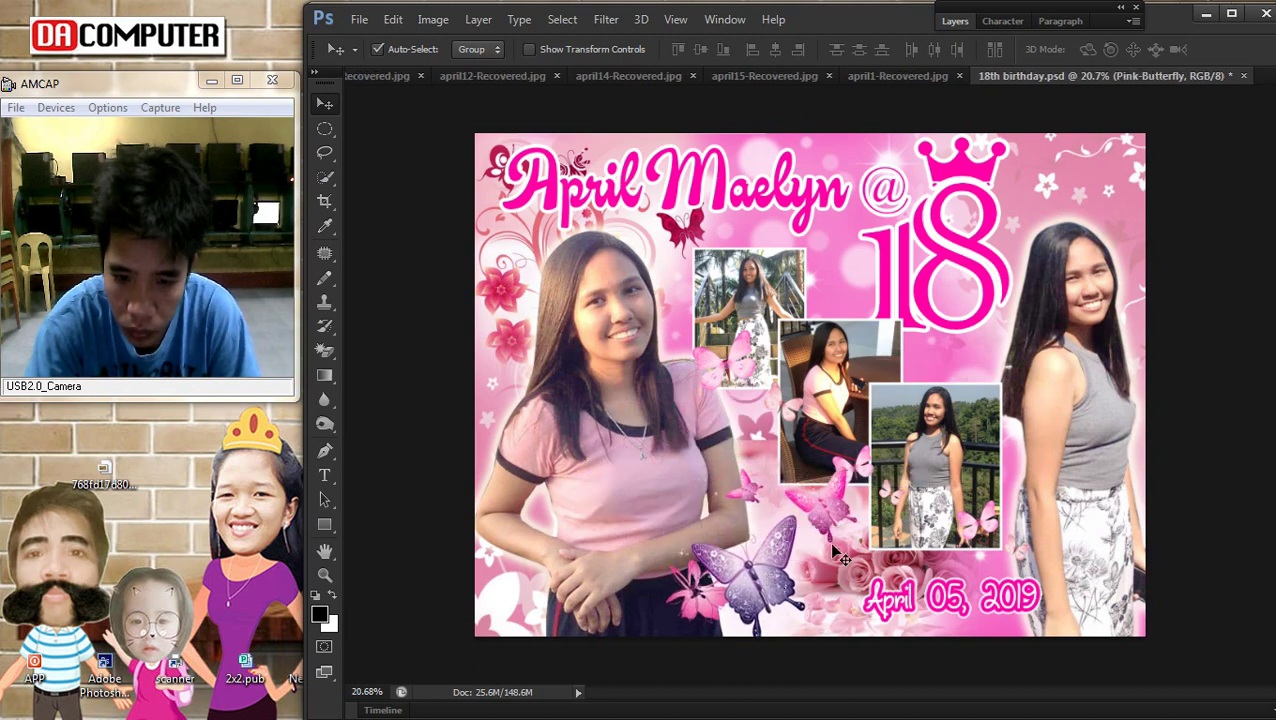
{"action": "scroll", "coordinate": [835, 545], "scroll_direction": "down", "scroll_amount": 2}
{"action": "scroll", "coordinate": [835, 545], "scroll_direction": "up", "scroll_amount": 1}
{"action": "left_click_drag", "start_coordinate": [838, 548], "coordinate": [875, 568]}
Stretch the roses taller upward and erase the part covering the photo collage
{"action": "key", "text": "ctrl+t"}
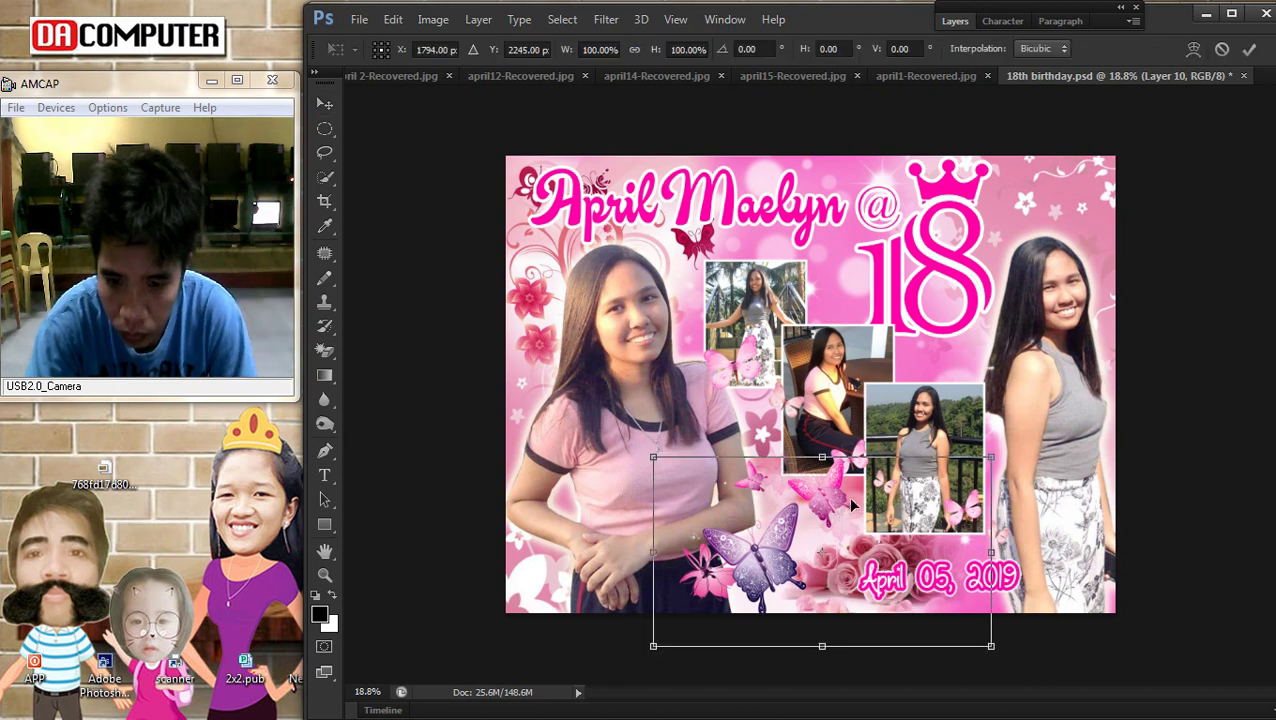
{"action": "left_click_drag", "start_coordinate": [822, 457], "coordinate": [834, 421]}
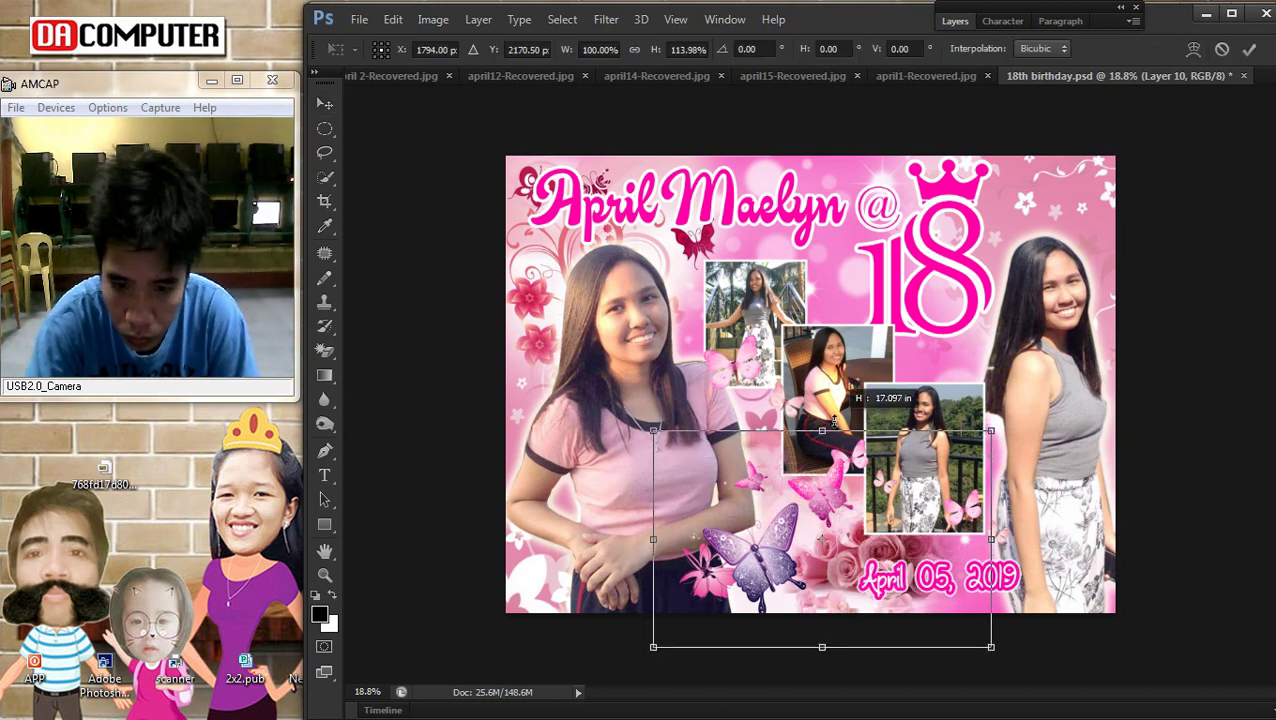
{"action": "key", "text": "Return"}
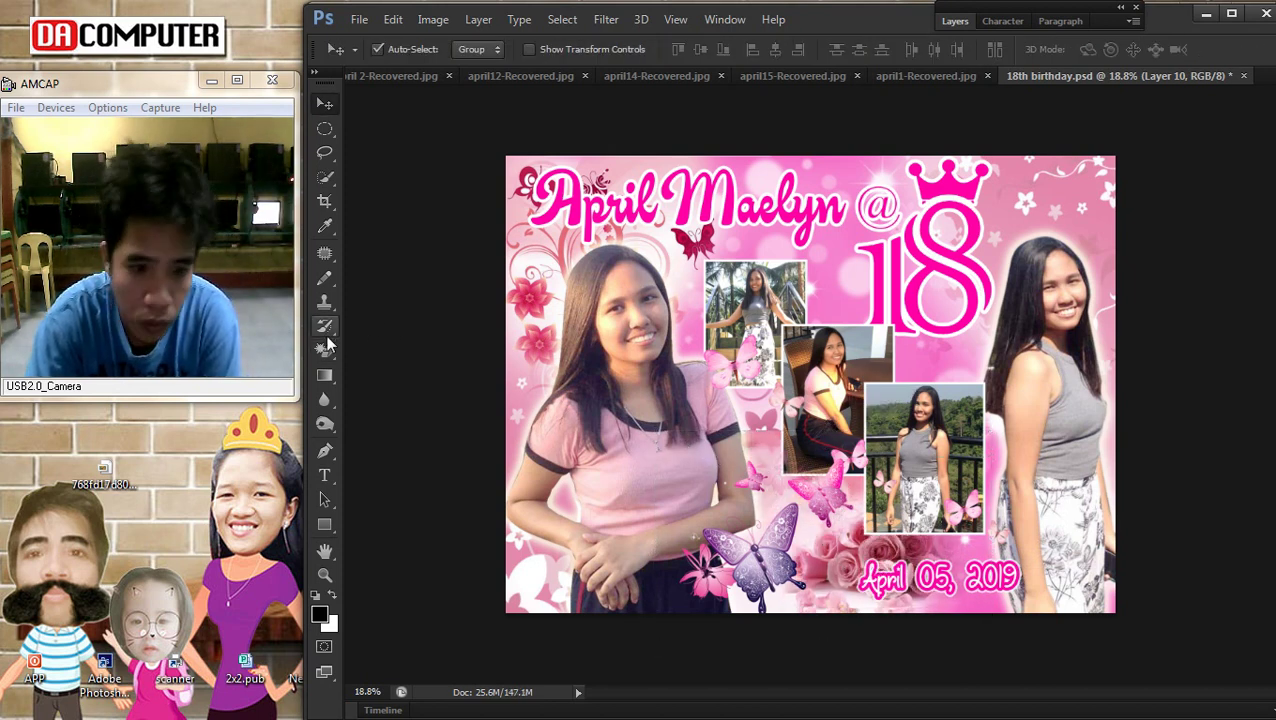
{"action": "left_click", "coordinate": [324, 375]}
{"action": "left_click", "coordinate": [324, 399]}
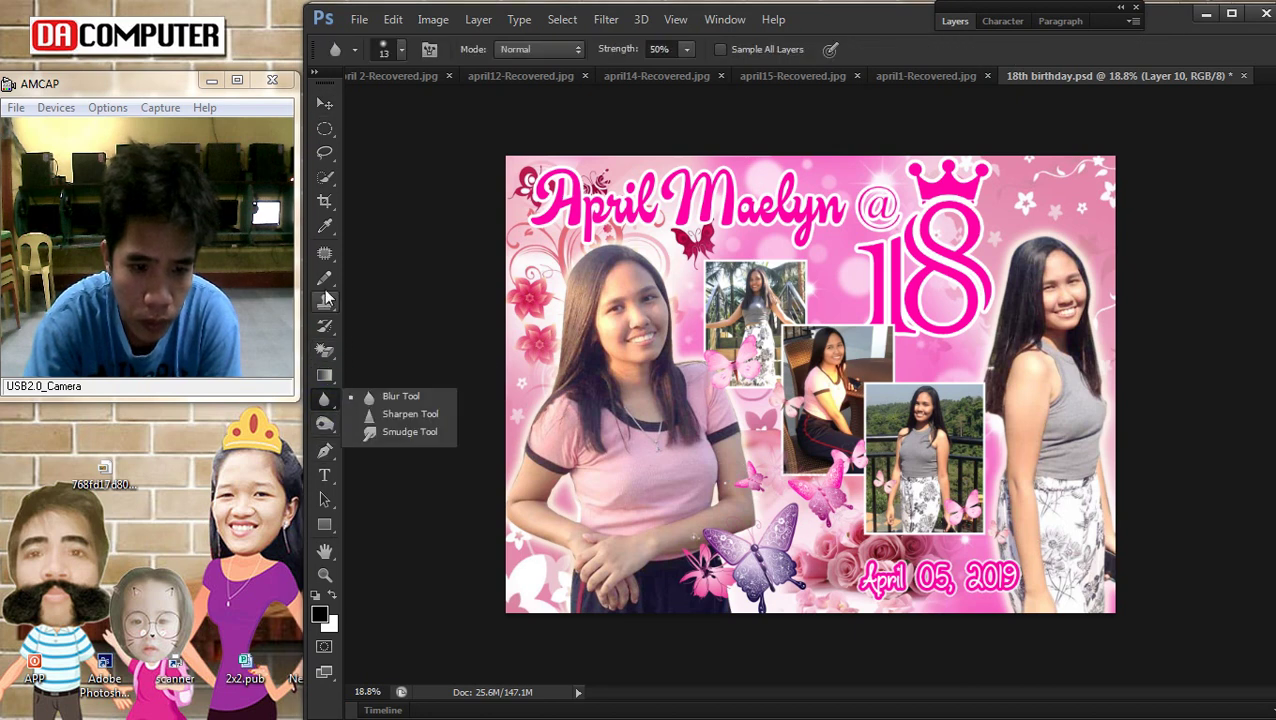
{"action": "left_click", "coordinate": [324, 350]}
{"action": "left_click", "coordinate": [395, 344]}
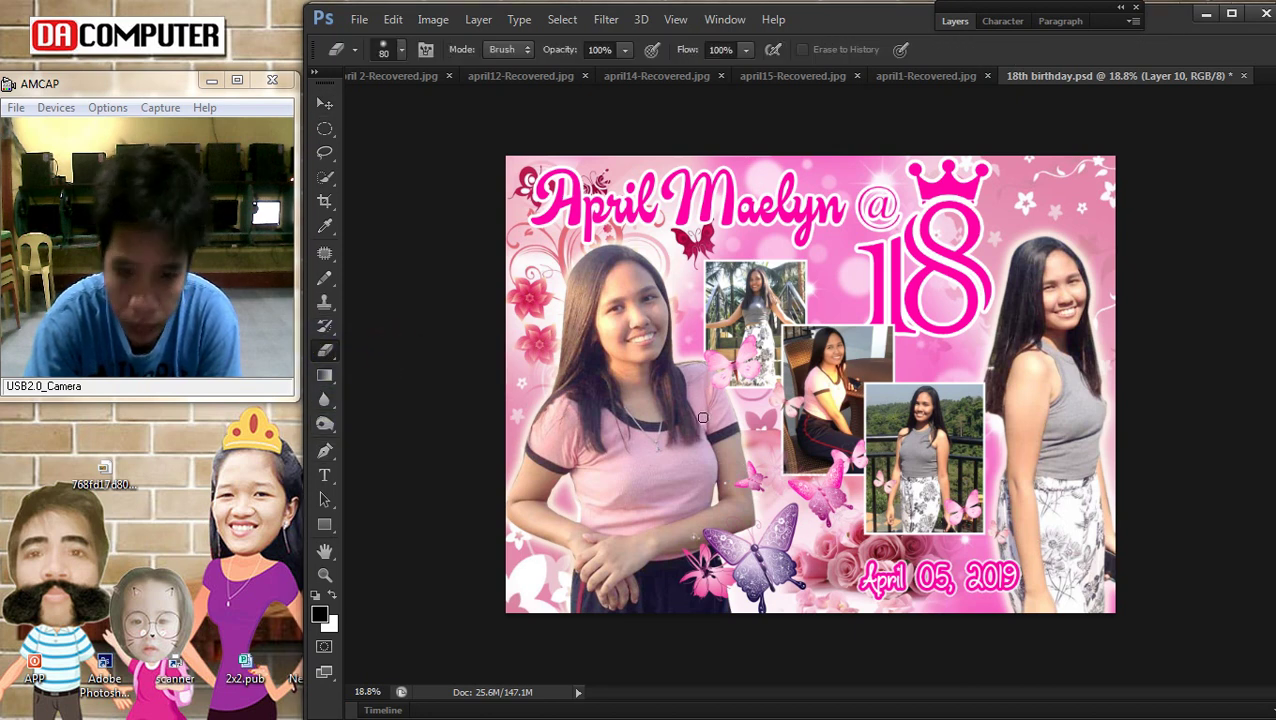
{"action": "left_click_drag", "start_coordinate": [825, 430], "coordinate": [727, 440]}
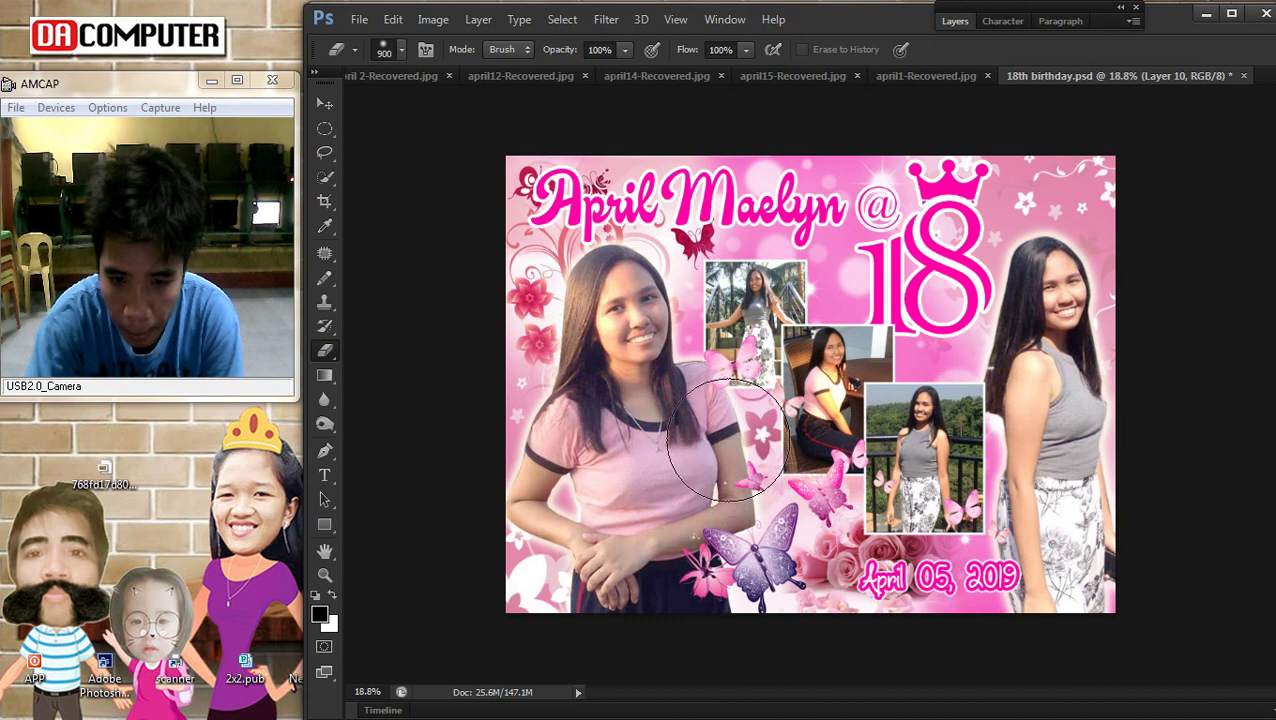
Zoom in and back out to inspect the layers, then select Layer 4 under the date
{"action": "left_click", "coordinate": [324, 104]}
{"action": "key", "text": "ctrl+0"}
{"action": "right_click", "coordinate": [843, 597]}
{"action": "key", "text": "Escape"}
{"action": "key", "text": "ctrl+0"}
{"action": "right_click", "coordinate": [970, 568]}
{"action": "left_click", "coordinate": [1005, 570]}
Move the roses down beneath the date and widen them to about 107%
{"action": "left_click", "coordinate": [326, 353]}
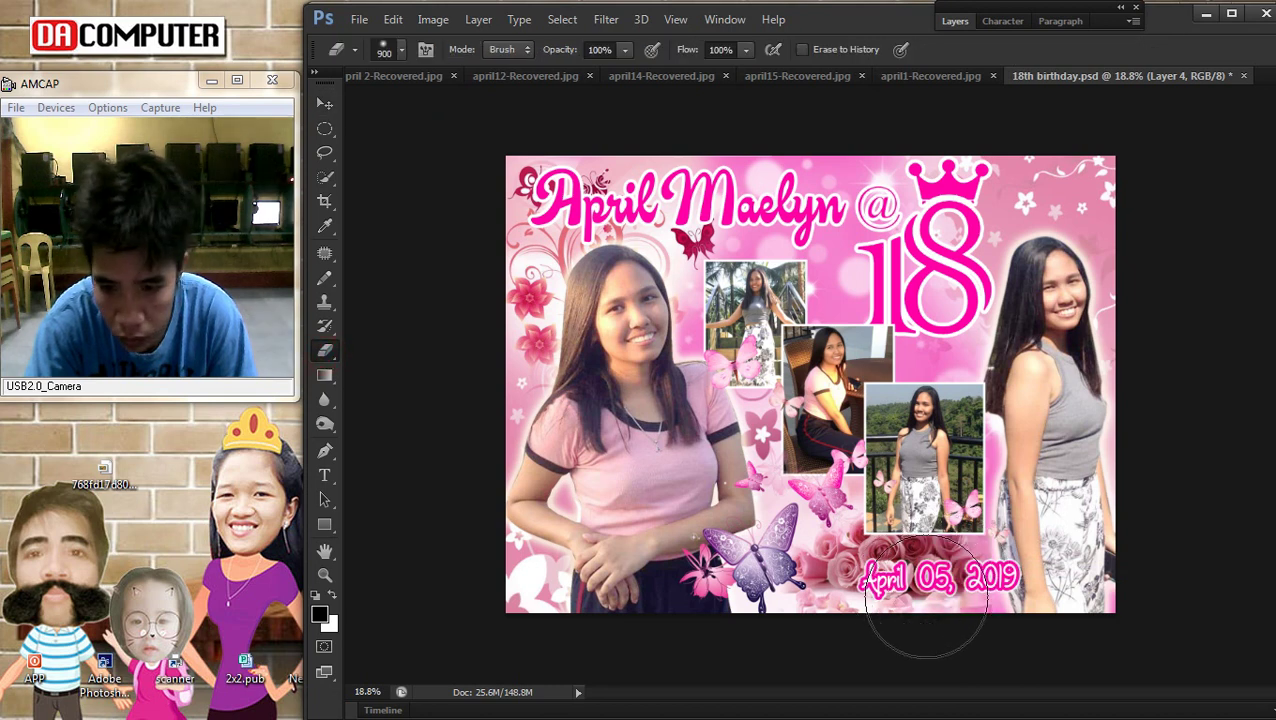
{"action": "left_click", "coordinate": [324, 104]}
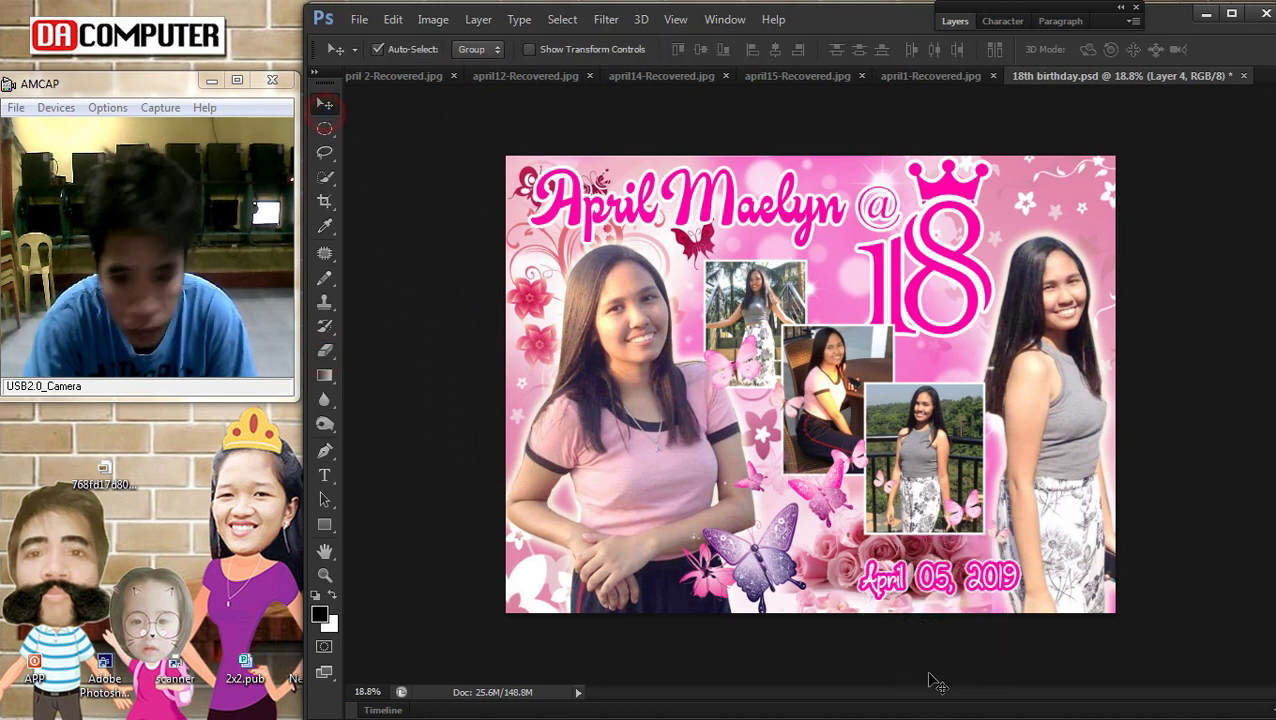
{"action": "left_click_drag", "start_coordinate": [850, 578], "coordinate": [853, 587]}
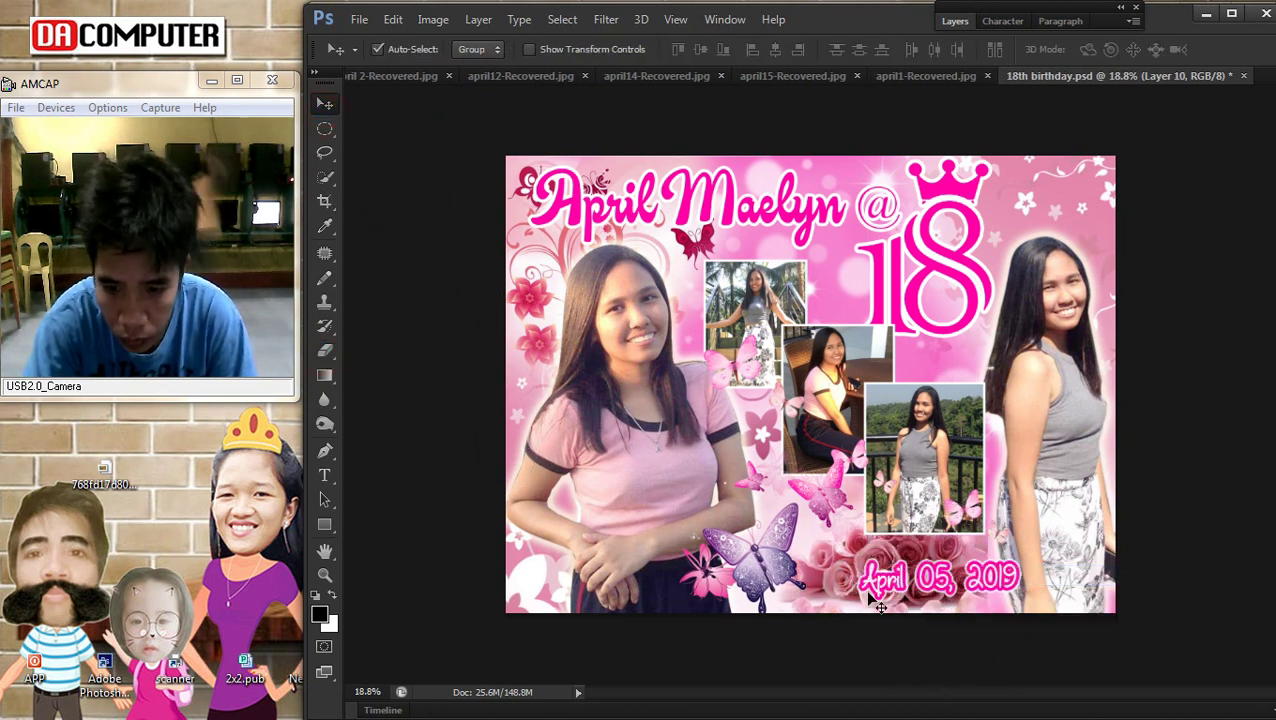
{"action": "key", "text": "ctrl+t"}
{"action": "left_click_drag", "start_coordinate": [988, 546], "coordinate": [1018, 548]}
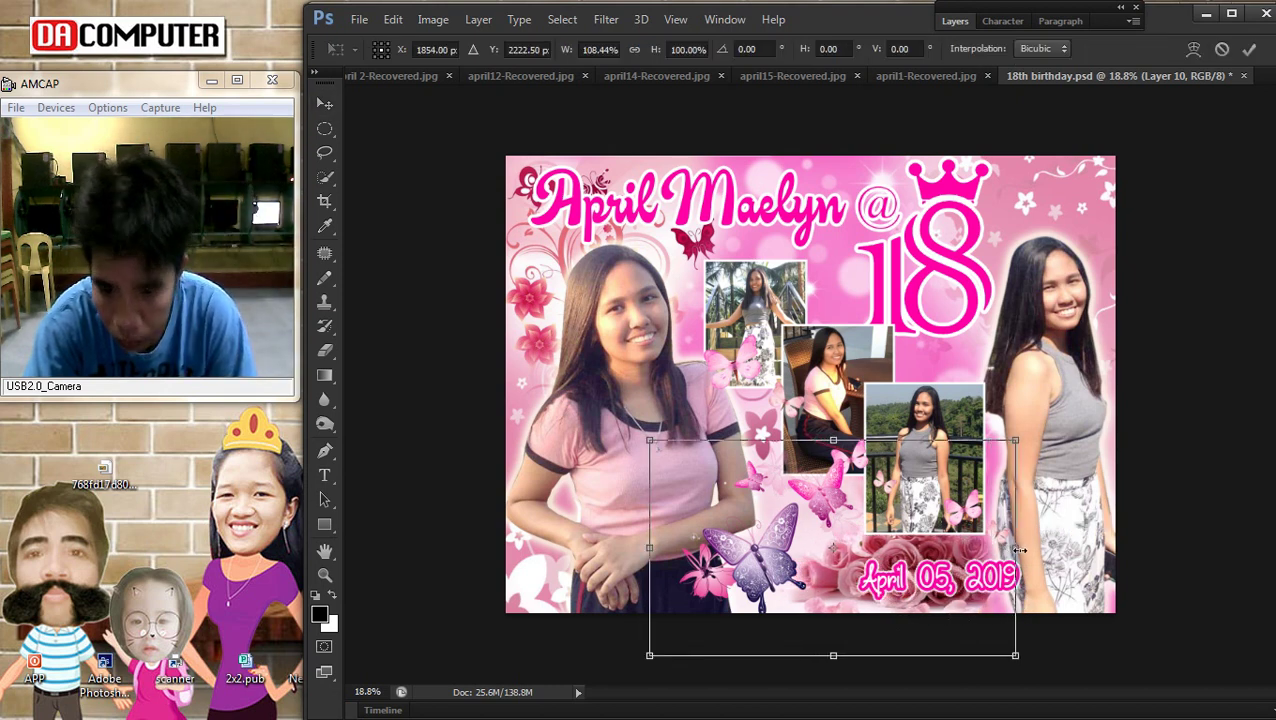
Apply the roses widening and lower Layer 10's opacity to 74%
{"action": "key", "text": "Return"}
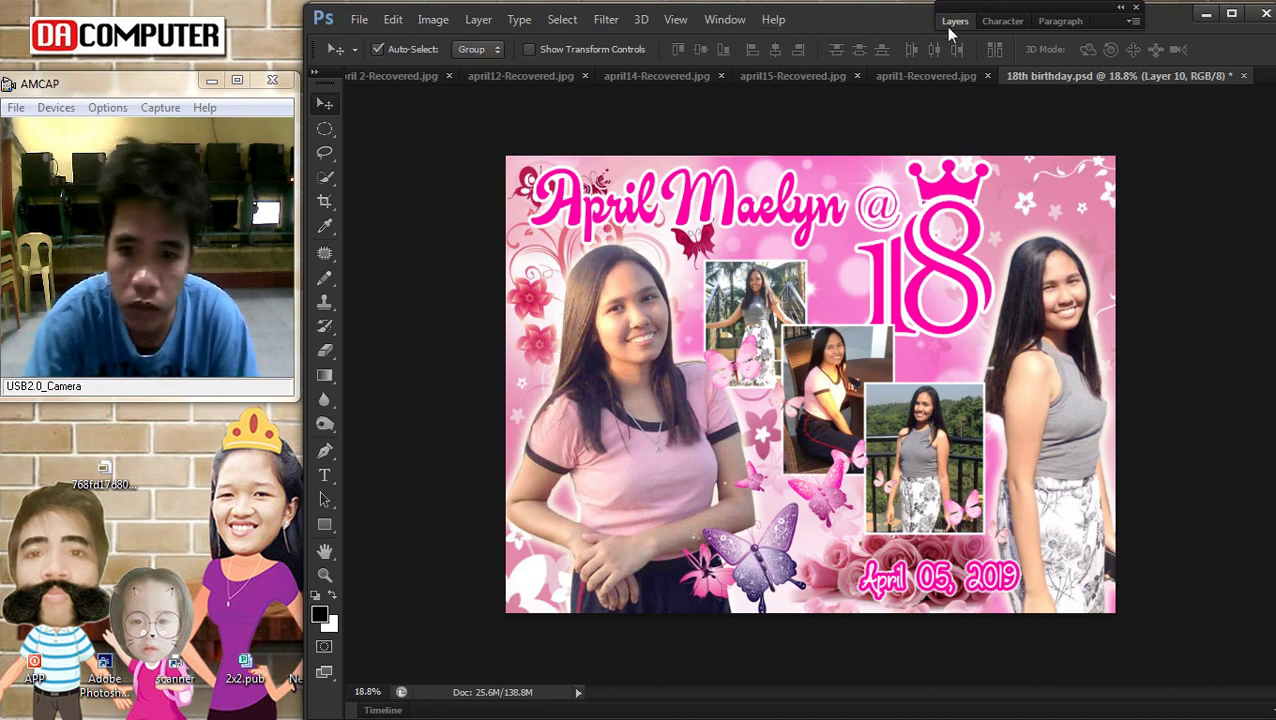
{"action": "left_click", "coordinate": [953, 22]}
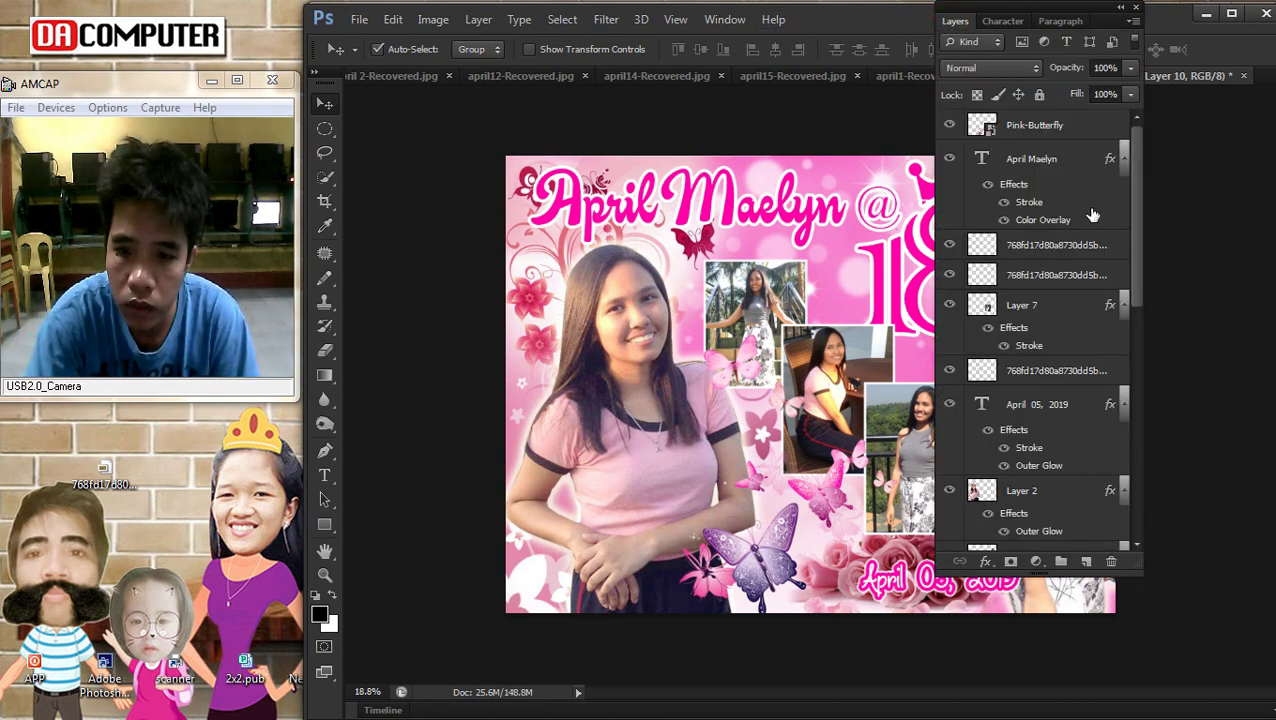
{"action": "right_click", "coordinate": [900, 555]}
{"action": "left_click", "coordinate": [928, 561]}
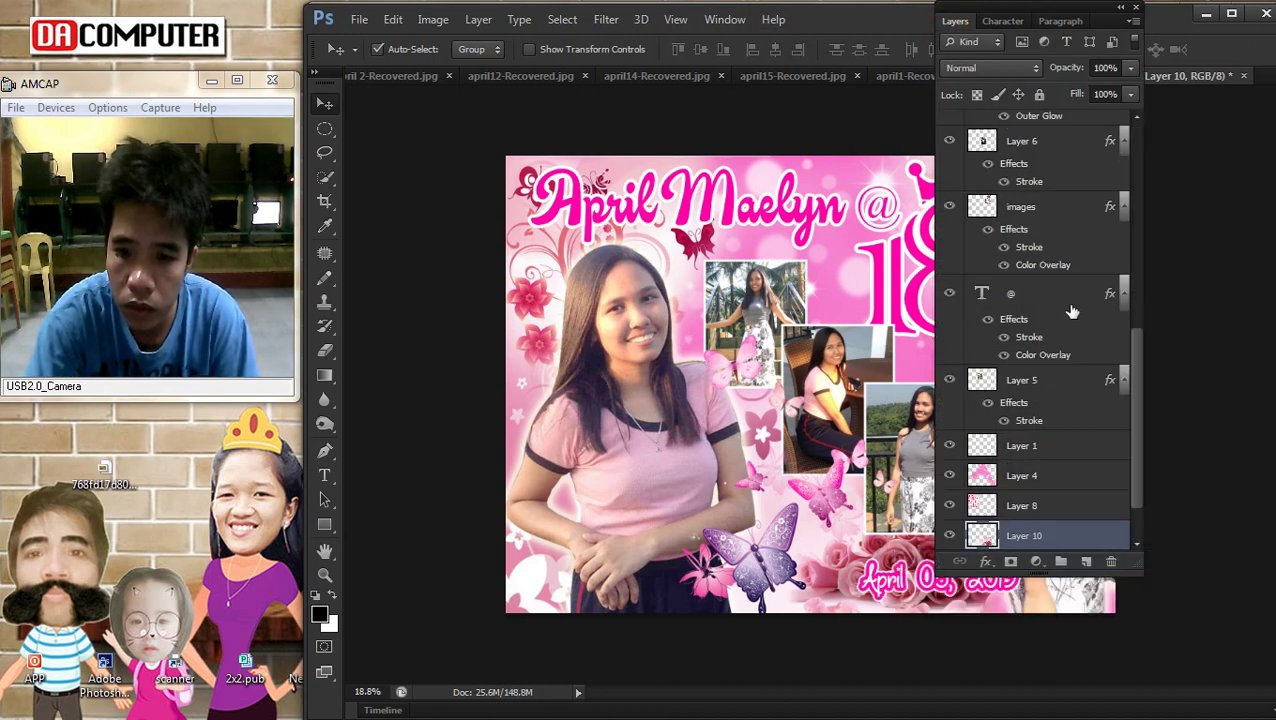
{"action": "double_click", "coordinate": [1089, 537]}
{"action": "left_click_drag", "start_coordinate": [720, 286], "coordinate": [306, 228]}
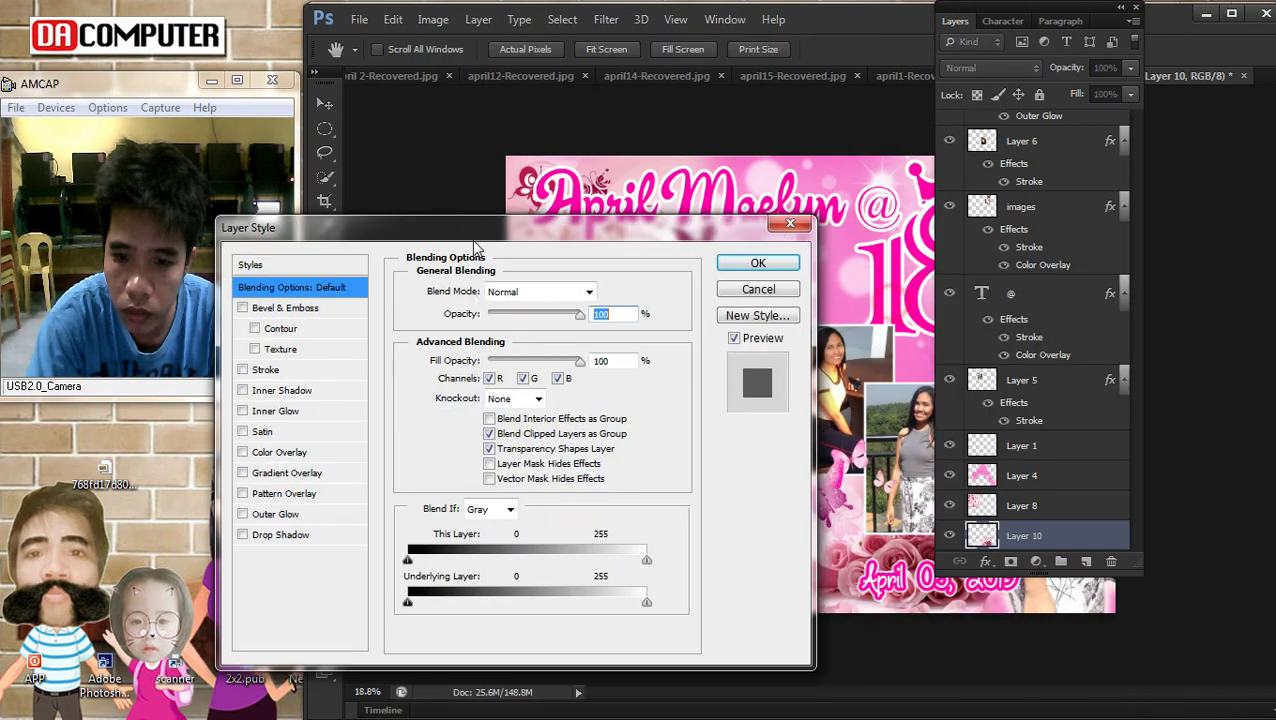
{"action": "left_click_drag", "start_coordinate": [566, 318], "coordinate": [552, 321]}
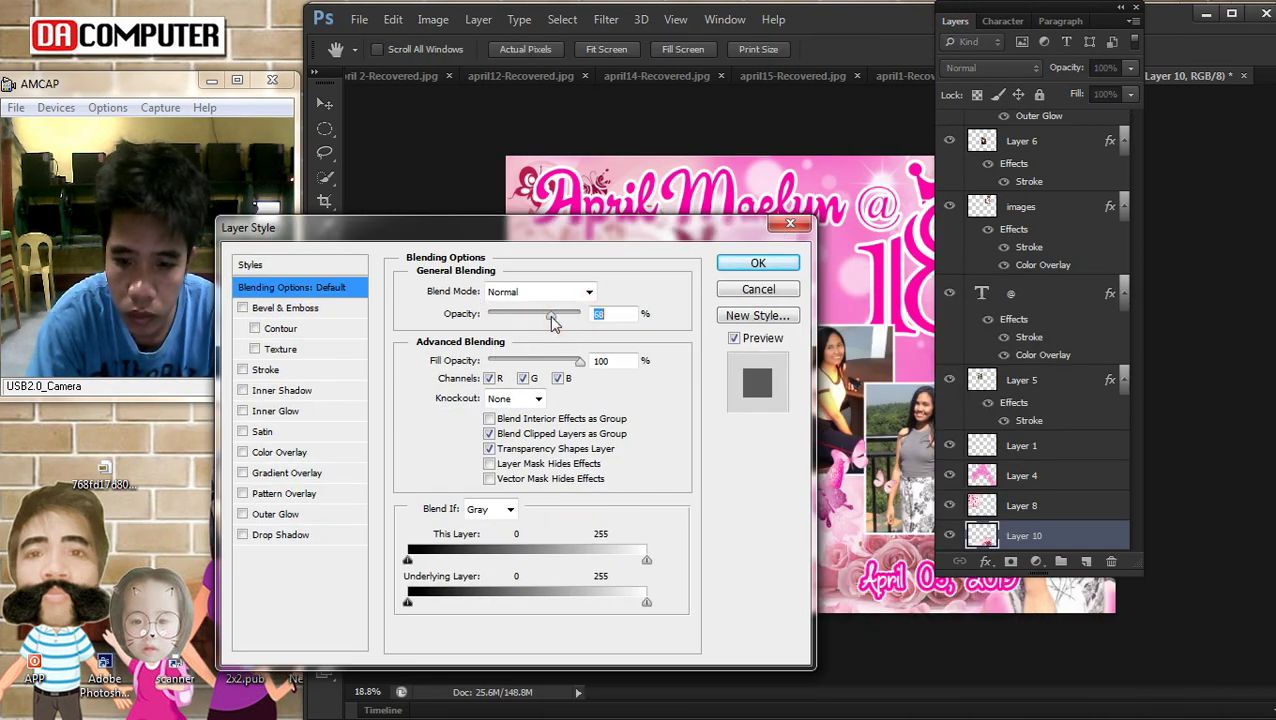
{"action": "left_click", "coordinate": [758, 263]}
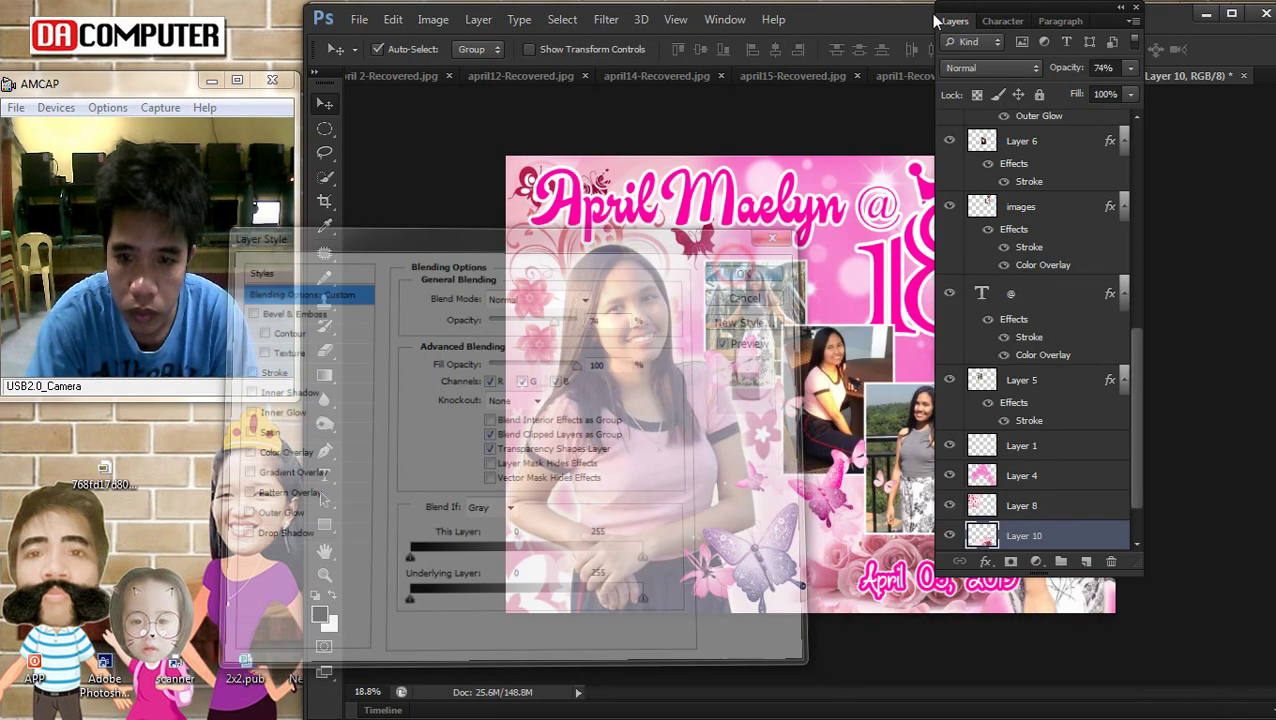
Reposition the pink butterflies around the lower middle of the poster
{"action": "left_click", "coordinate": [942, 20]}
{"action": "scroll", "coordinate": [902, 243], "scroll_direction": "down", "scroll_amount": 1}
{"action": "left_click_drag", "start_coordinate": [763, 532], "coordinate": [786, 545]}
{"action": "scroll", "coordinate": [833, 418], "scroll_direction": "up", "scroll_amount": 9}
{"action": "left_click_drag", "start_coordinate": [866, 462], "coordinate": [868, 430]}
{"action": "scroll", "coordinate": [868, 430], "scroll_direction": "down", "scroll_amount": 3}
{"action": "scroll", "coordinate": [935, 485], "scroll_direction": "up", "scroll_amount": 1}
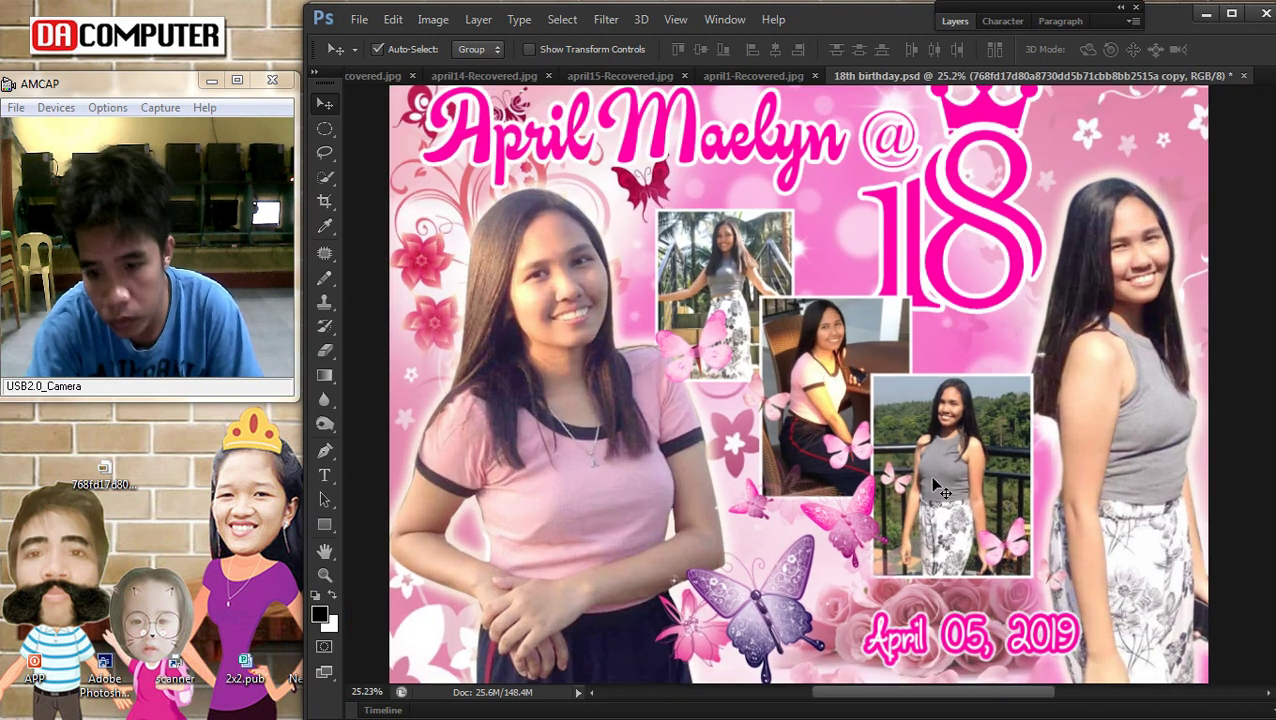
{"action": "scroll", "coordinate": [790, 292], "scroll_direction": "down", "scroll_amount": 2}
Slightly reposition the top-left (Layer 5) and middle (Layer 6) collage photos
{"action": "scroll", "coordinate": [745, 290], "scroll_direction": "up", "scroll_amount": 2}
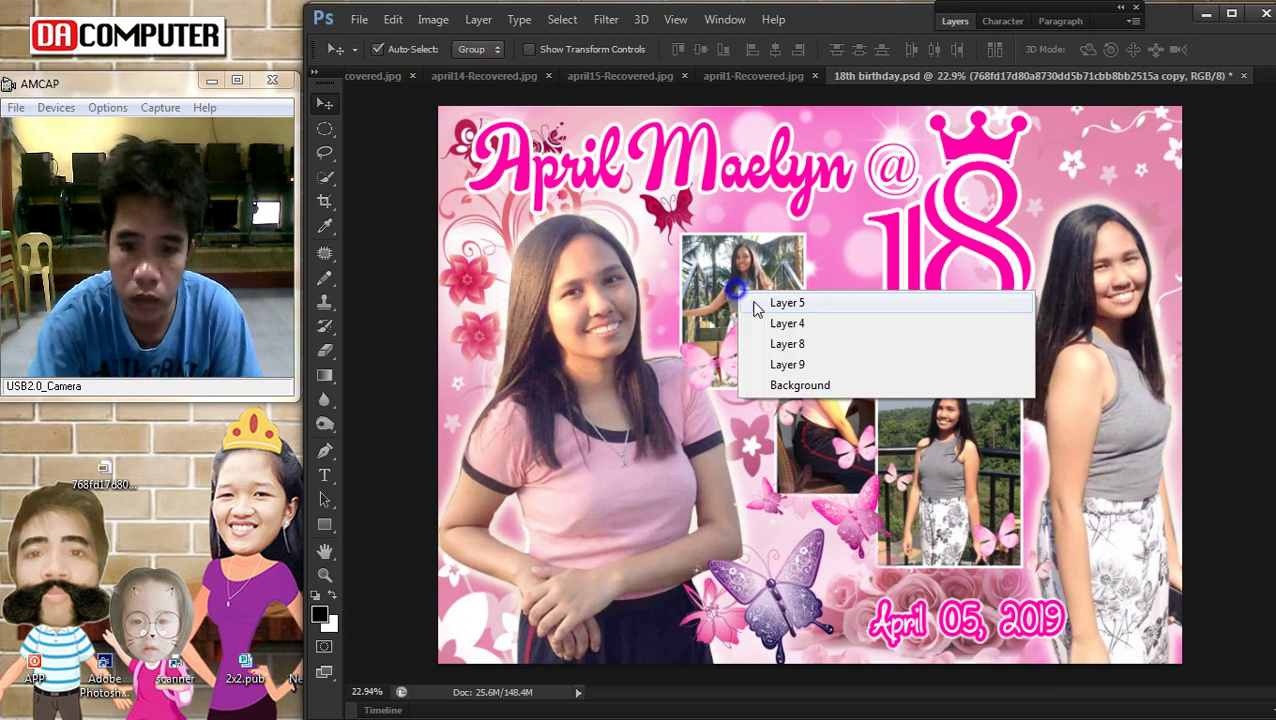
{"action": "left_click", "coordinate": [737, 288]}
{"action": "scroll", "coordinate": [737, 288], "scroll_direction": "up", "scroll_amount": 2}
{"action": "right_click", "coordinate": [730, 270]}
{"action": "left_click", "coordinate": [740, 272]}
{"action": "left_click_drag", "start_coordinate": [732, 270], "coordinate": [730, 268]}
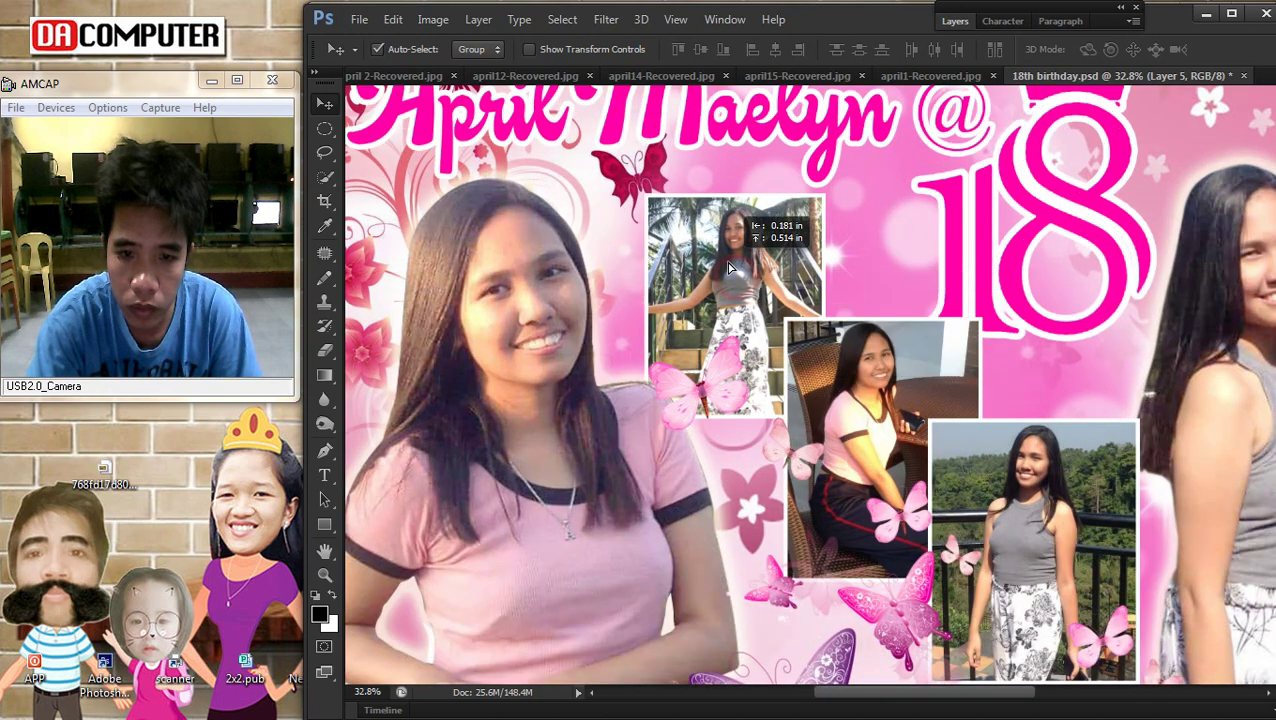
{"action": "right_click", "coordinate": [840, 378]}
{"action": "left_click", "coordinate": [870, 382]}
{"action": "left_click_drag", "start_coordinate": [866, 396], "coordinate": [855, 385]}
Brighten the middle photo and Layer 5 with a raised Curves point
{"action": "key", "text": "ctrl+m"}
{"action": "left_click_drag", "start_coordinate": [1023, 472], "coordinate": [1022, 444]}
{"action": "left_click_drag", "start_coordinate": [923, 267], "coordinate": [319, 277]}
{"action": "left_click", "coordinate": [625, 245]}
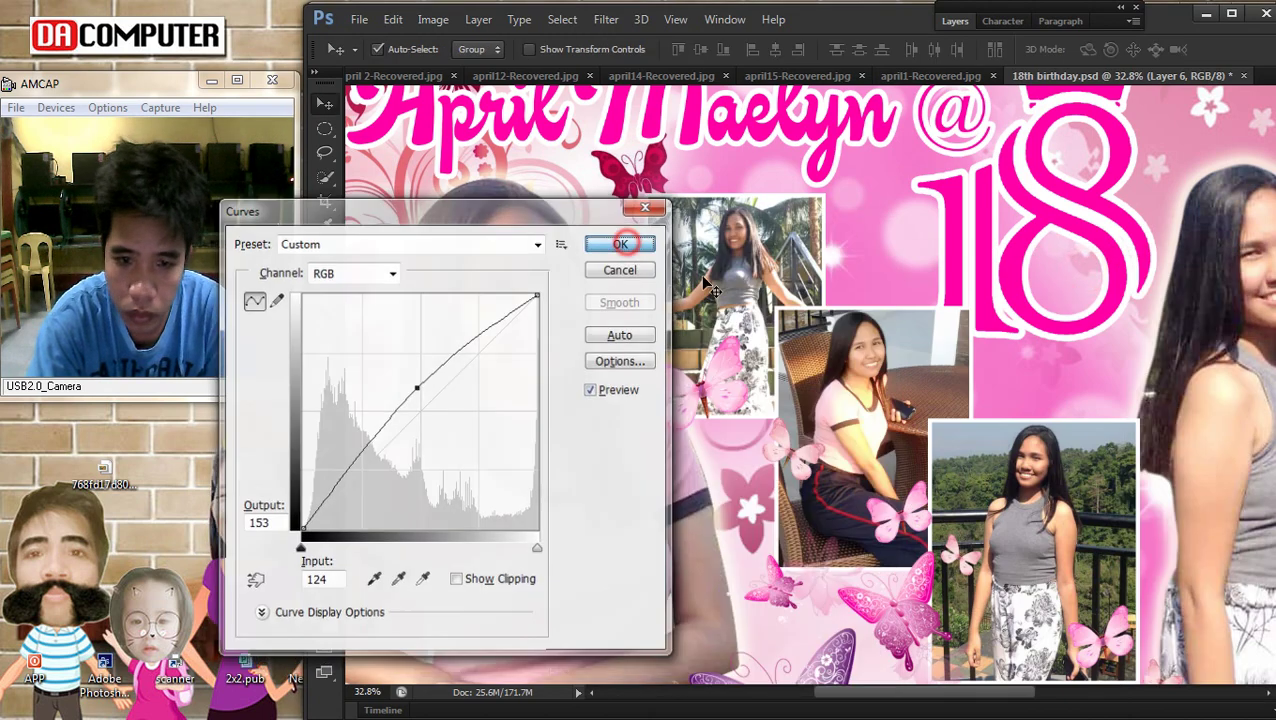
{"action": "right_click", "coordinate": [735, 268]}
{"action": "left_click", "coordinate": [780, 277]}
{"action": "key", "text": "ctrl+m"}
{"action": "left_click", "coordinate": [421, 399]}
{"action": "left_click_drag", "start_coordinate": [421, 399], "coordinate": [431, 375]}
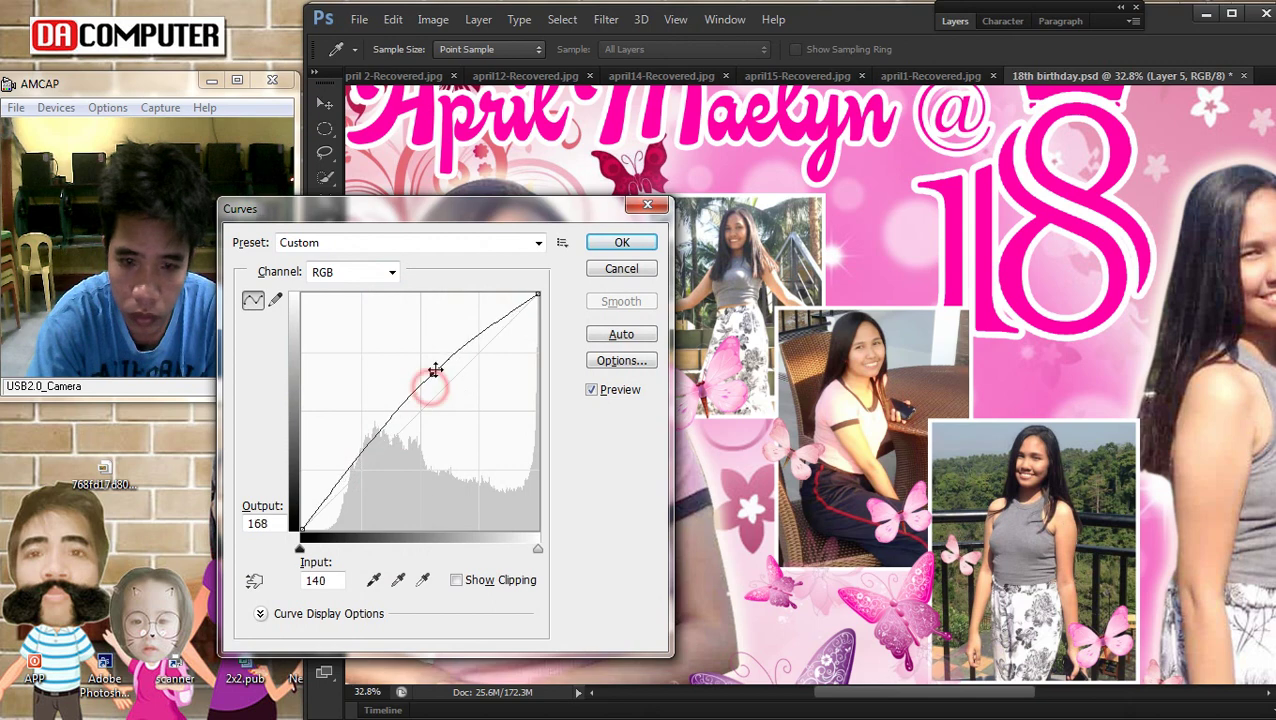
{"action": "left_click", "coordinate": [620, 245]}
Brighten the lower-right photo, Layer 7, with Curves
{"action": "right_click", "coordinate": [990, 500]}
{"action": "left_click", "coordinate": [1030, 506]}
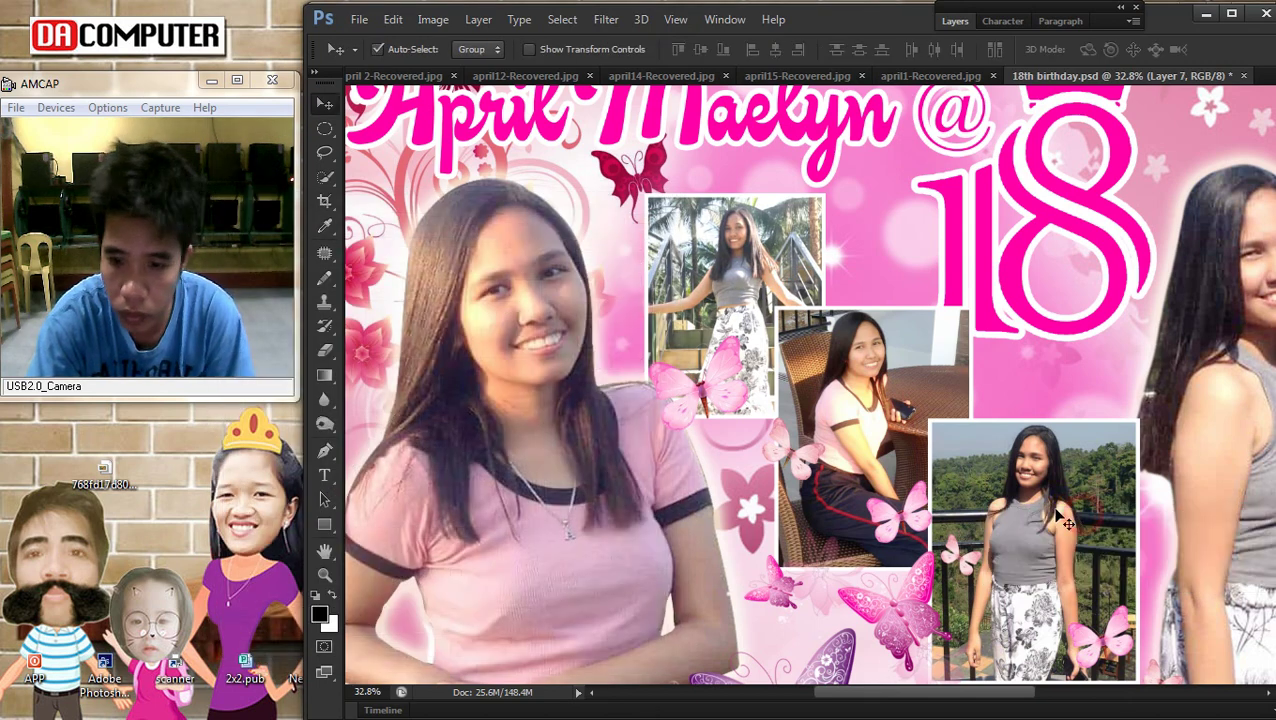
{"action": "key", "text": "ctrl+m"}
{"action": "left_click_drag", "start_coordinate": [431, 398], "coordinate": [428, 390]}
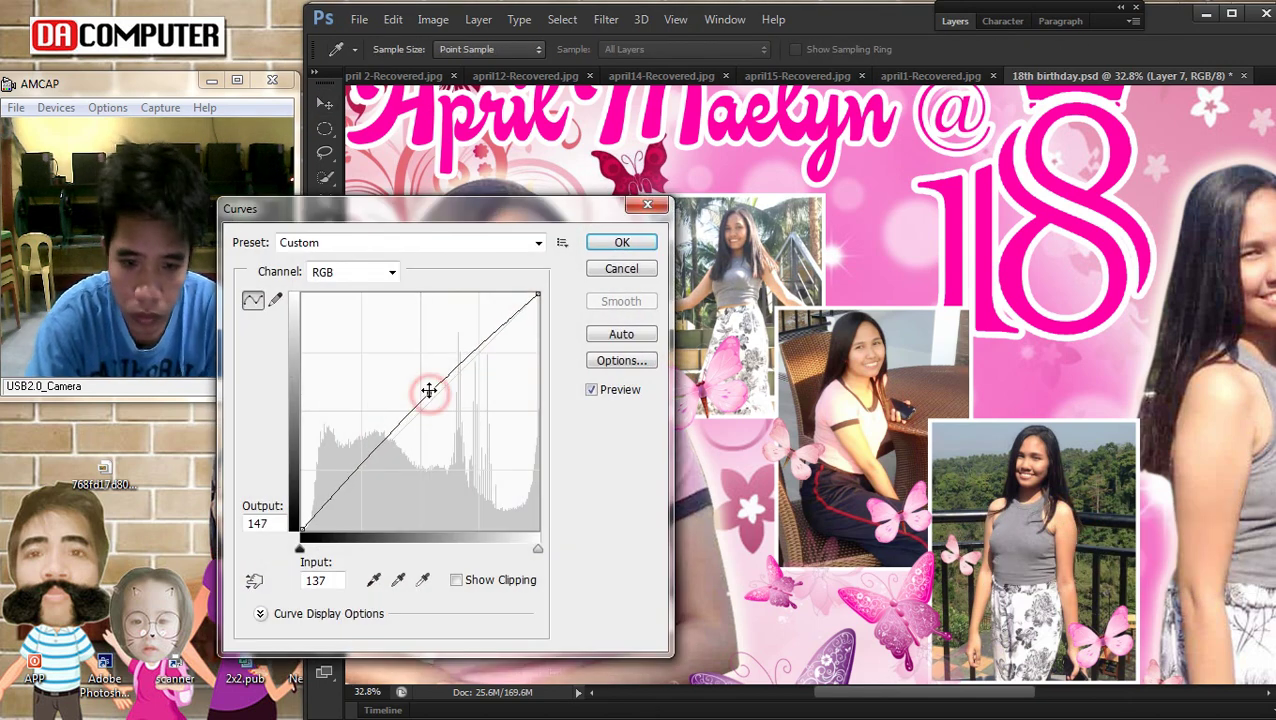
{"action": "left_click", "coordinate": [622, 245]}
Bring the images layer to the front of the stack
{"action": "scroll", "coordinate": [957, 262], "scroll_direction": "down", "scroll_amount": 2}
{"action": "right_click", "coordinate": [908, 244]}
{"action": "left_click", "coordinate": [940, 252]}
{"action": "left_click", "coordinate": [480, 20]}
{"action": "mouse_move", "coordinate": [520, 441]}
{"action": "left_click", "coordinate": [750, 437]}
Nudge the pink 18 and the @ sign slightly right and down
{"action": "scroll", "coordinate": [873, 382], "scroll_direction": "up", "scroll_amount": 2}
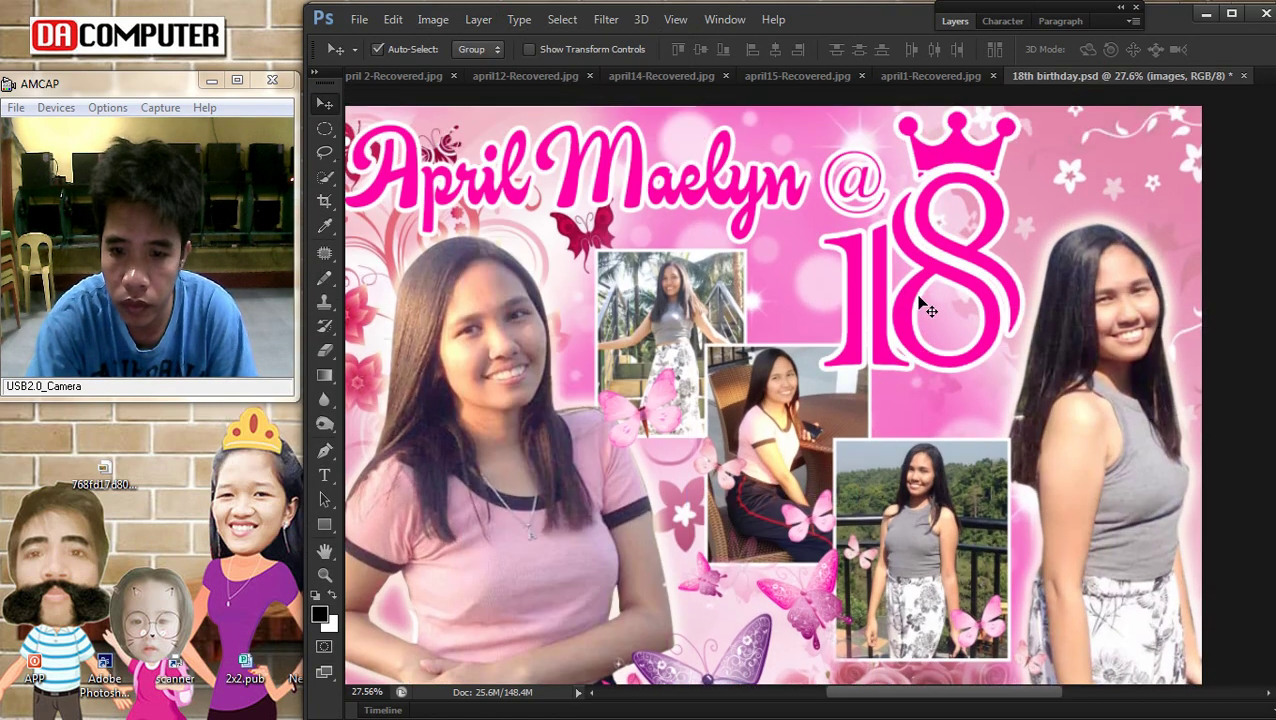
{"action": "right_click", "coordinate": [905, 225]}
{"action": "left_click", "coordinate": [926, 240]}
{"action": "right_click", "coordinate": [940, 251]}
{"action": "left_click", "coordinate": [952, 262]}
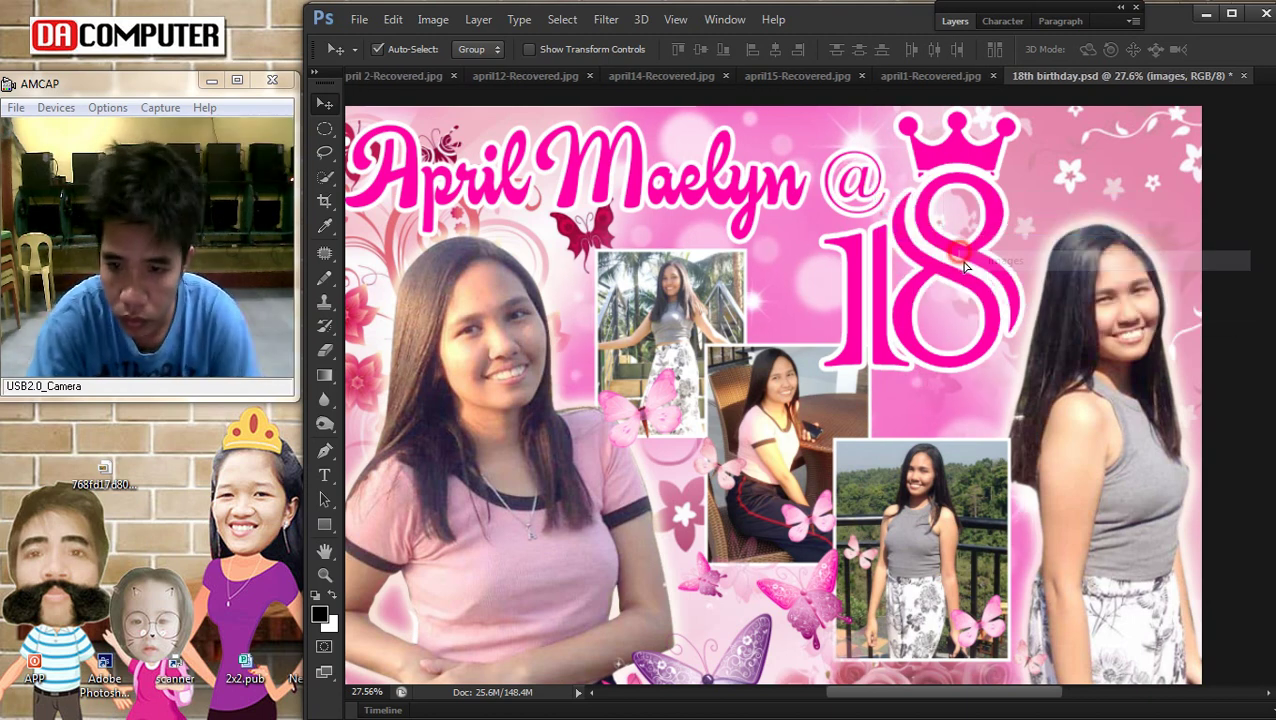
{"action": "left_click_drag", "start_coordinate": [952, 262], "coordinate": [968, 274]}
{"action": "right_click", "coordinate": [891, 178]}
{"action": "left_click", "coordinate": [905, 191]}
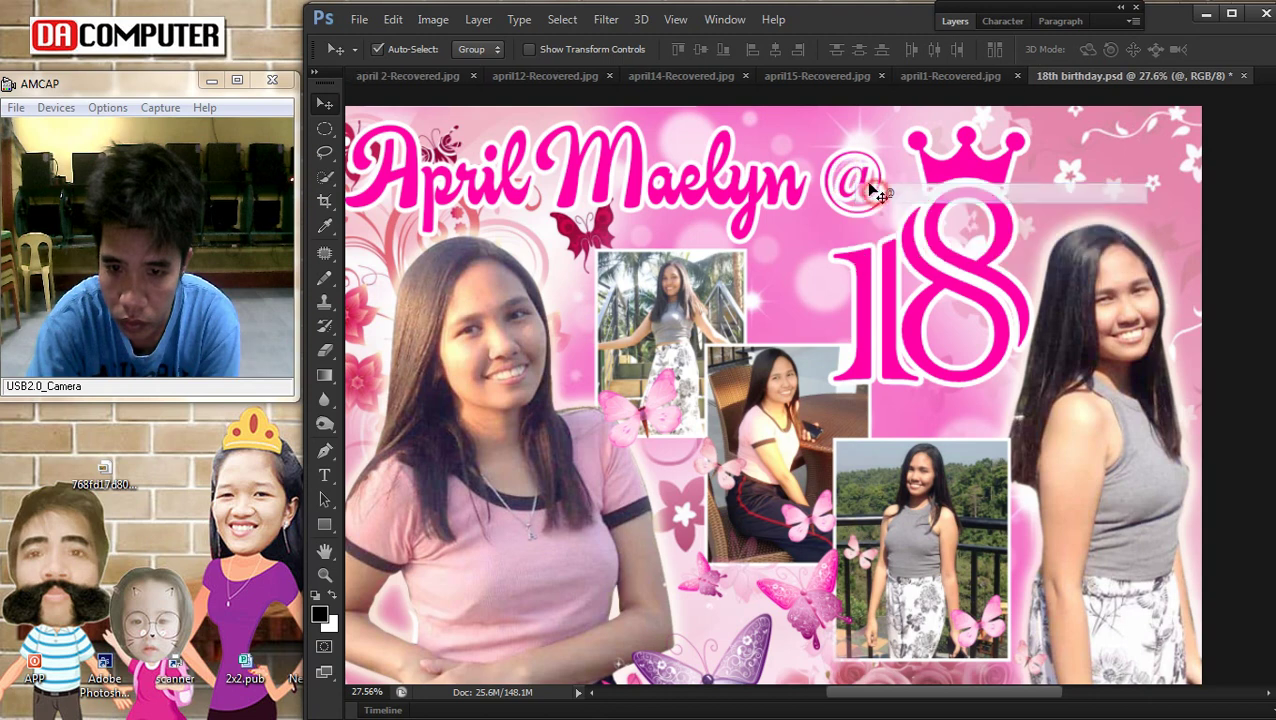
{"action": "left_click_drag", "start_coordinate": [866, 185], "coordinate": [872, 190]}
{"action": "scroll", "coordinate": [913, 350], "scroll_direction": "down", "scroll_amount": 4}
{"action": "scroll", "coordinate": [950, 470], "scroll_direction": "up", "scroll_amount": 2}
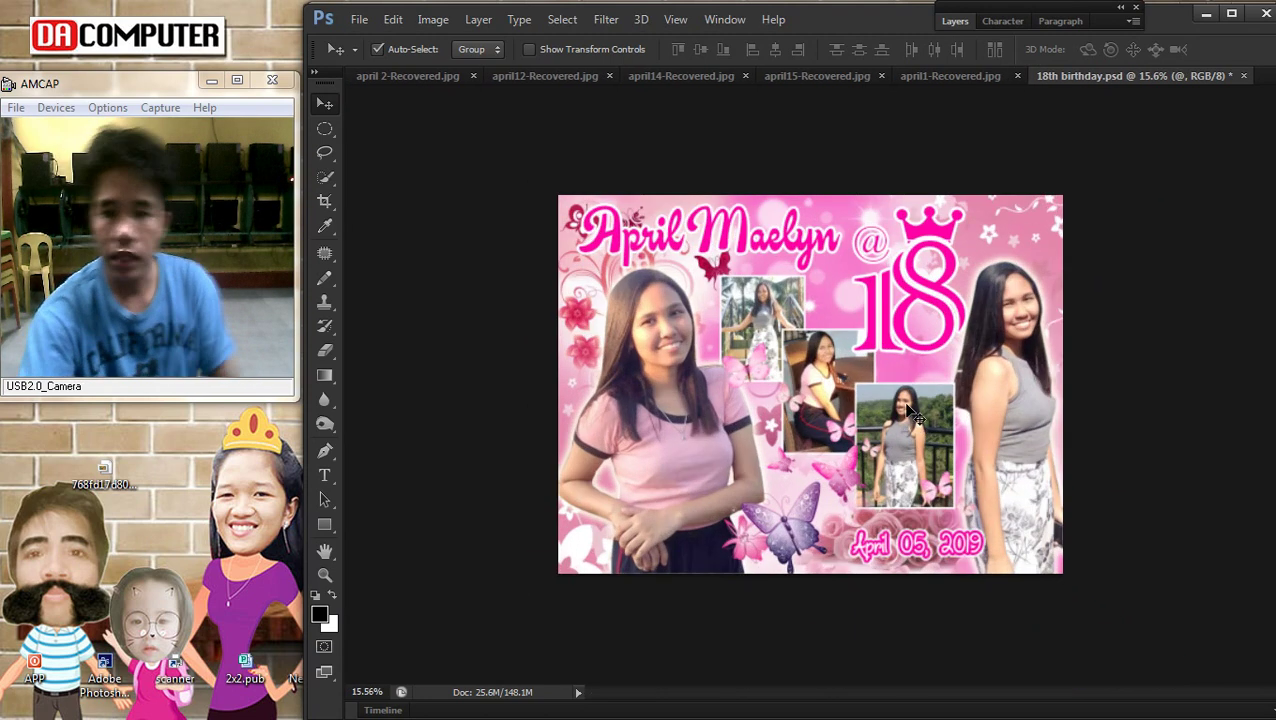
{"action": "right_click", "coordinate": [711, 248]}
{"action": "left_click", "coordinate": [760, 248]}
{"action": "key", "text": "ctrl+t"}
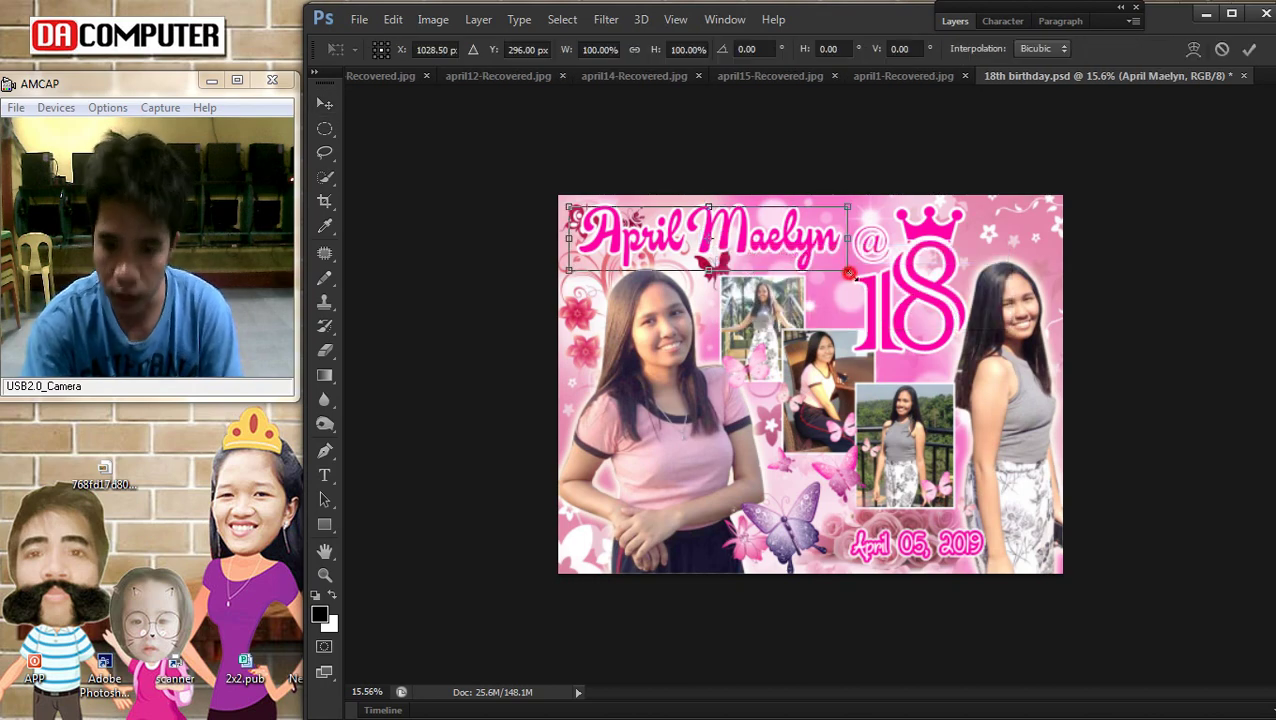
{"action": "left_click_drag", "start_coordinate": [849, 272], "coordinate": [858, 287]}
{"action": "key", "text": "Return"}
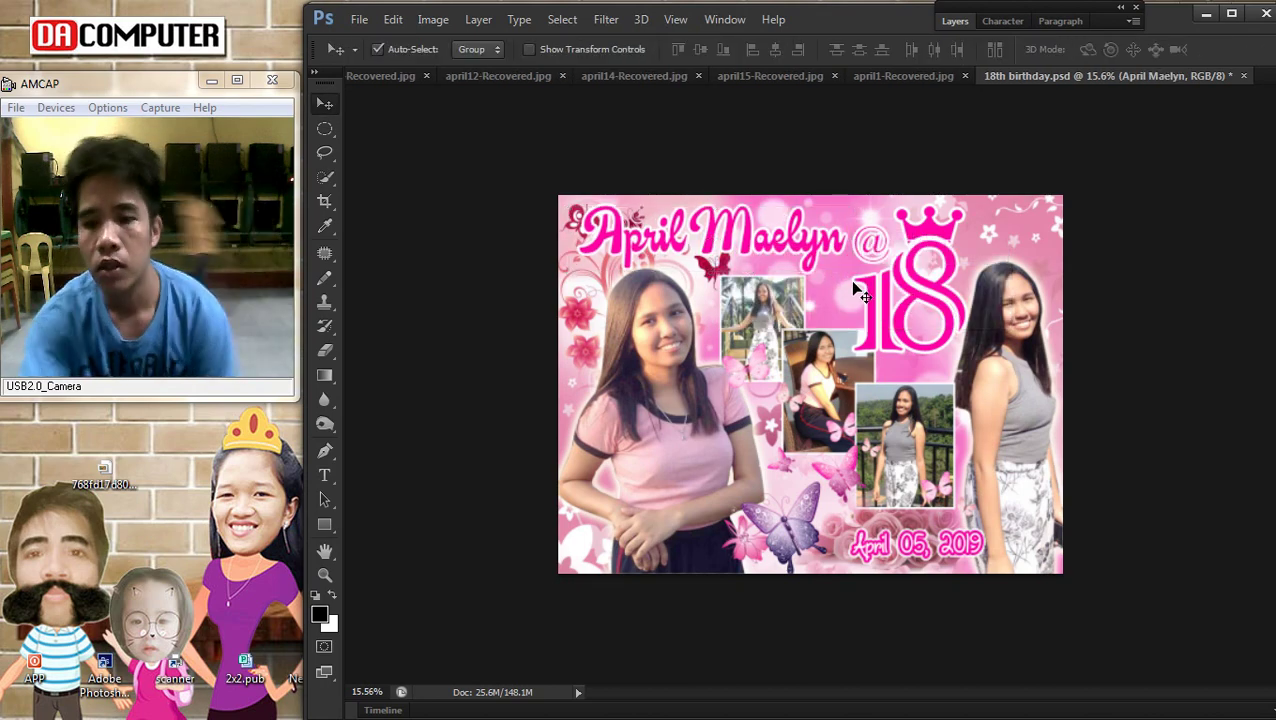
Move the pink butterflies to the top-right corner beside the crown
{"action": "right_click", "coordinate": [976, 364]}
{"action": "left_click", "coordinate": [988, 378]}
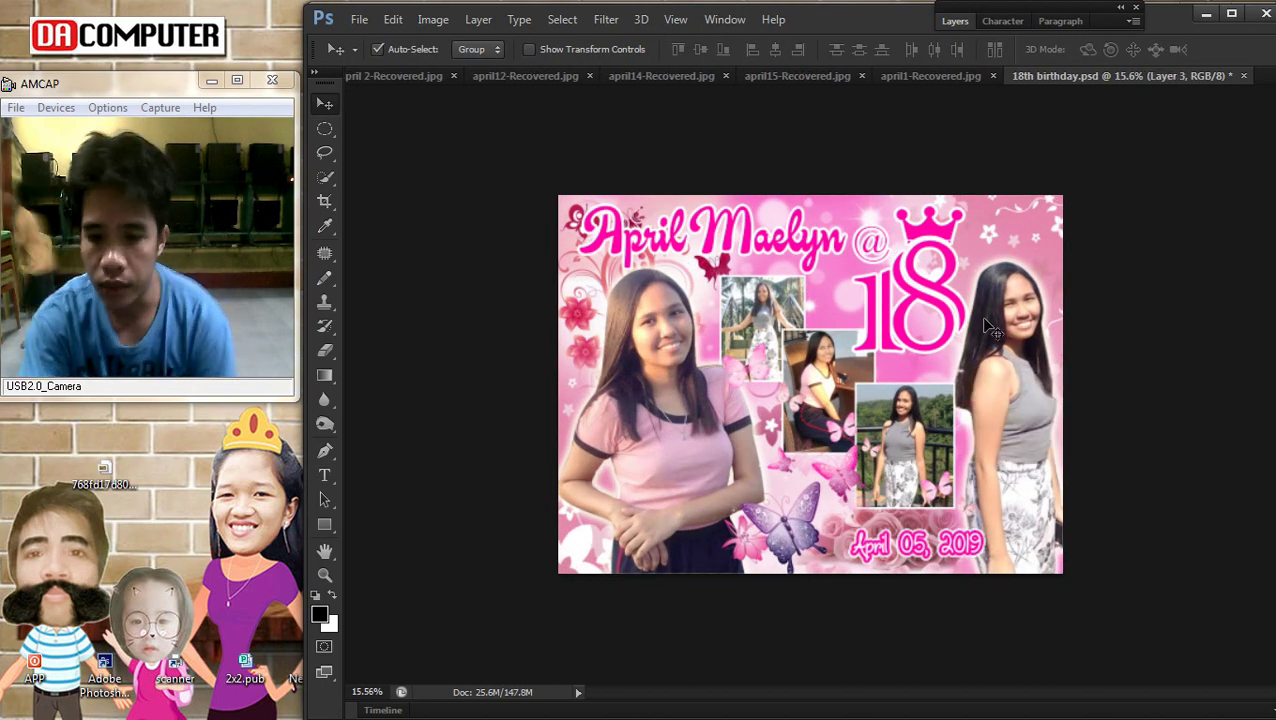
{"action": "scroll", "coordinate": [990, 340], "scroll_direction": "down", "scroll_amount": 1}
{"action": "scroll", "coordinate": [790, 450], "scroll_direction": "up", "scroll_amount": 2}
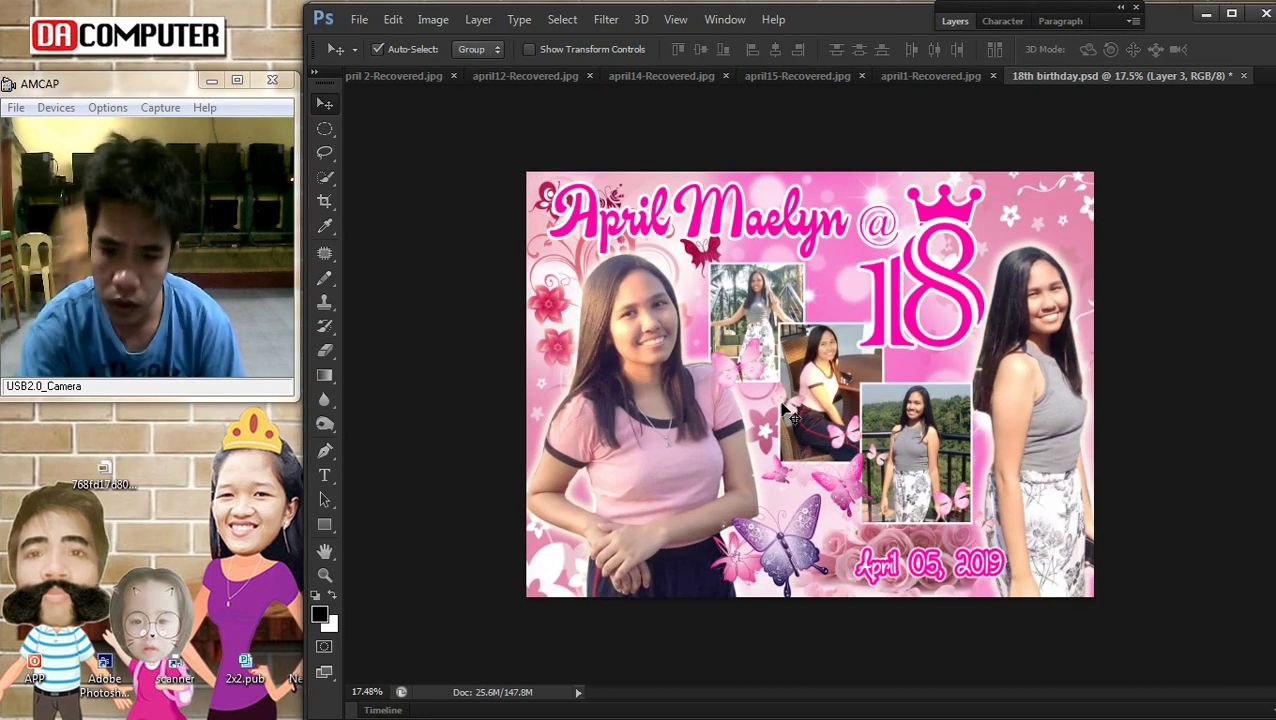
{"action": "left_click_drag", "start_coordinate": [745, 370], "coordinate": [1024, 211]}
Rotate the top-right pink butterflies twice with Free Transform, ending at about -65°
{"action": "scroll", "coordinate": [1222, 360], "scroll_direction": "up", "scroll_amount": 1}
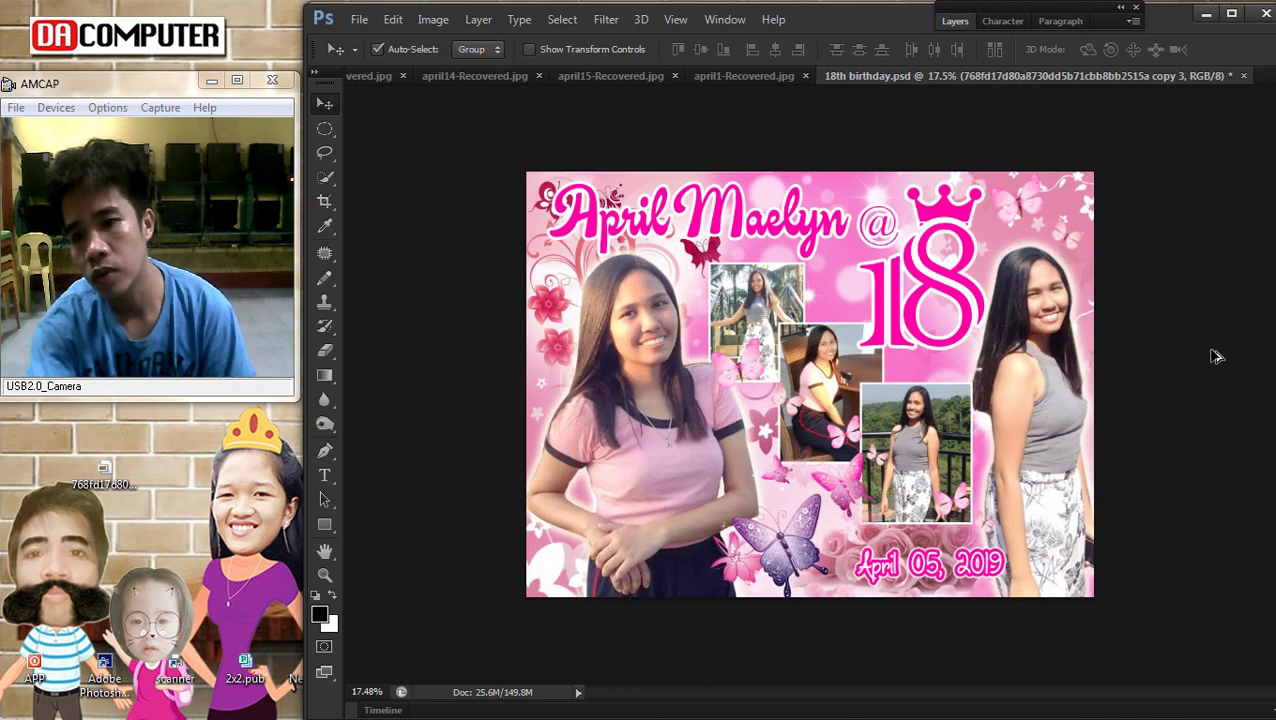
{"action": "key", "text": "ctrl+t"}
{"action": "left_click_drag", "start_coordinate": [1103, 170], "coordinate": [997, 228]}
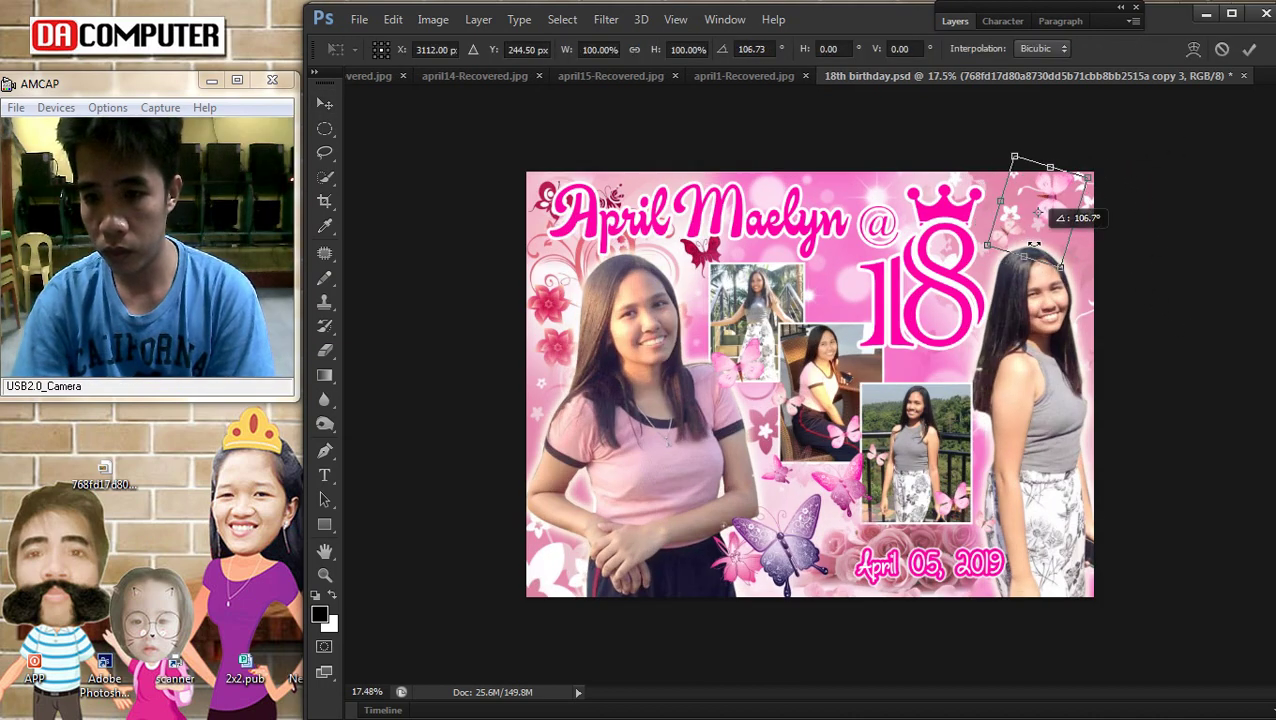
{"action": "key", "text": "Return"}
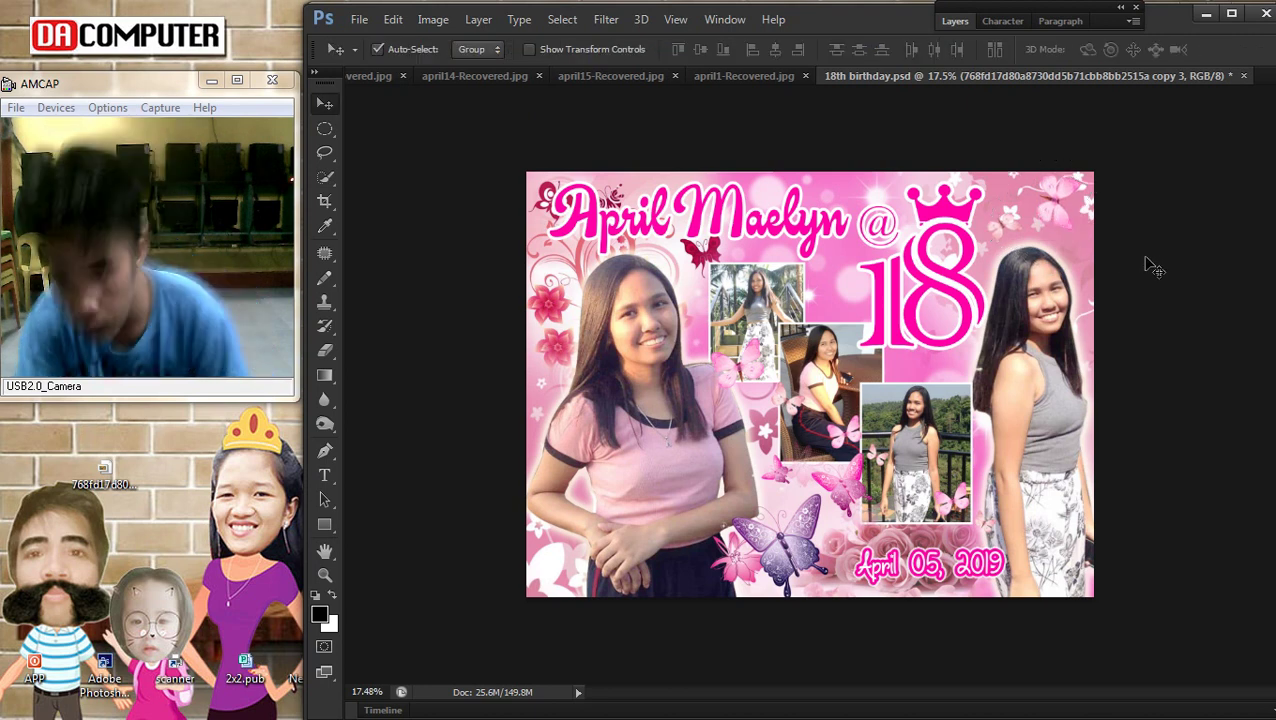
{"action": "key", "text": "ctrl+t"}
{"action": "left_click_drag", "start_coordinate": [1173, 182], "coordinate": [1110, 141]}
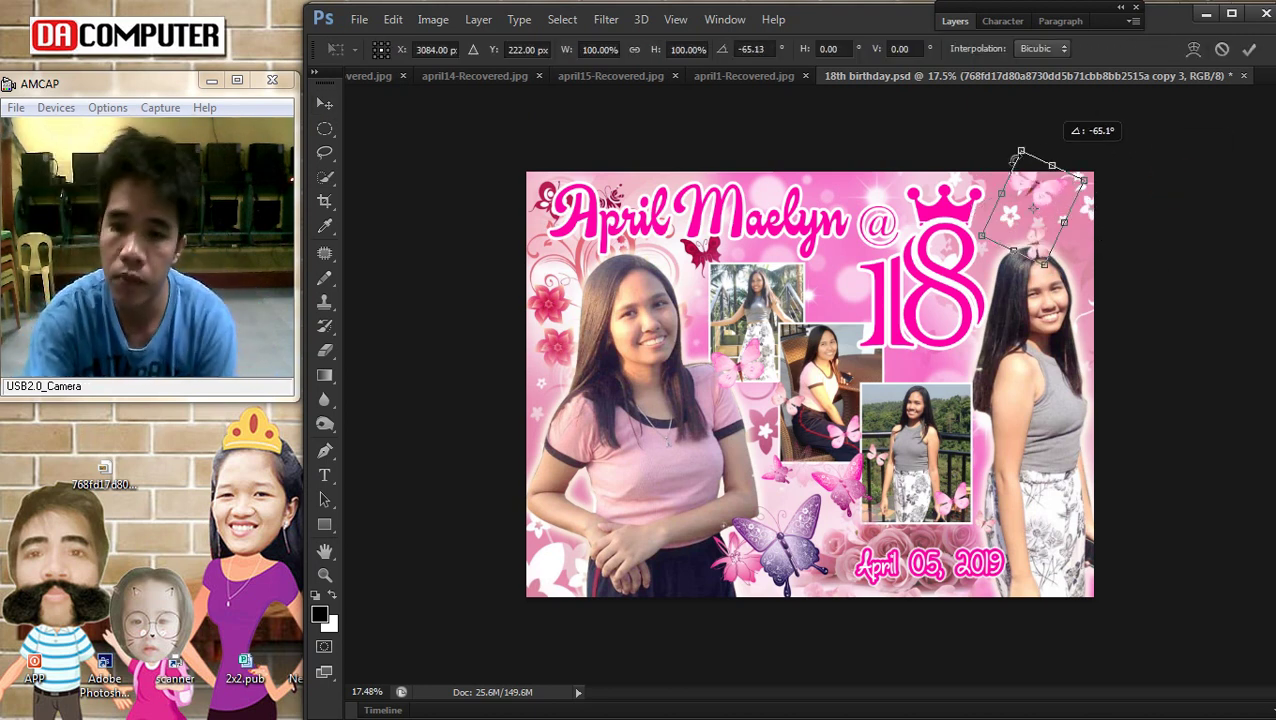
{"action": "key", "text": "Return"}
Reposition the rotated butterflies at the poster's top-right edge above the right portrait
{"action": "left_click_drag", "start_coordinate": [1075, 205], "coordinate": [1025, 205]}
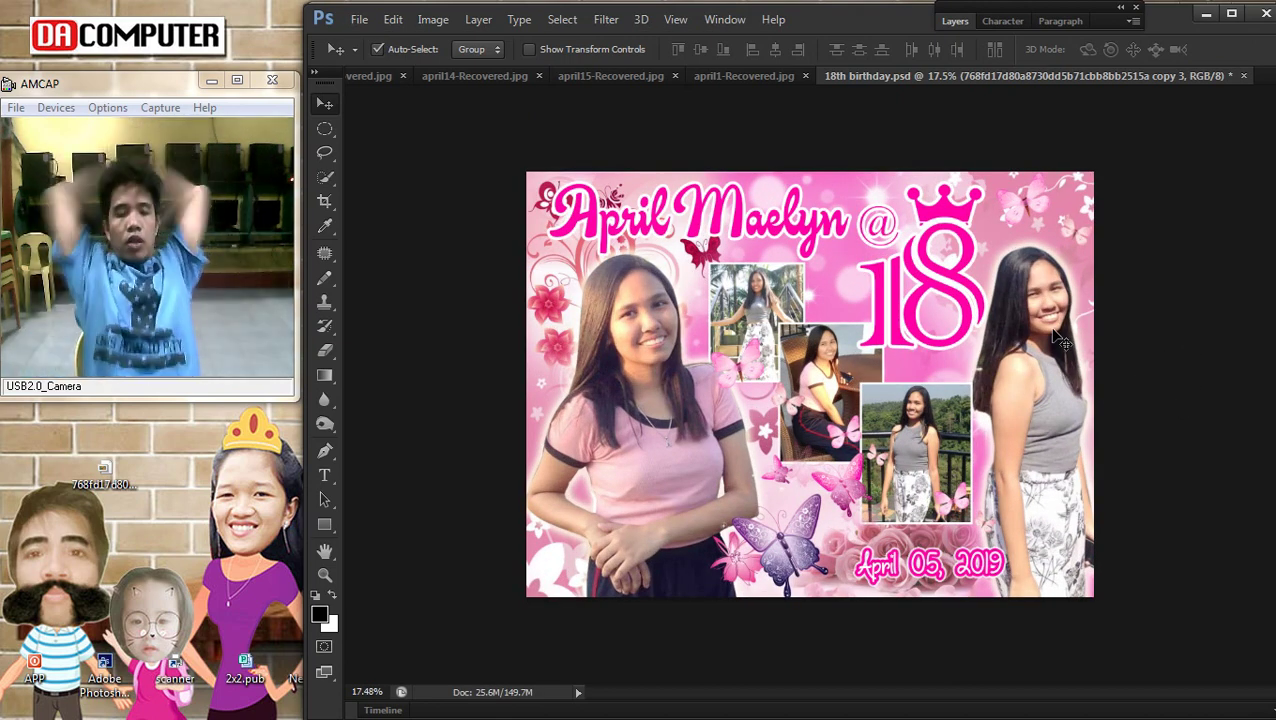
{"action": "left_click", "coordinate": [1236, 616]}
{"action": "left_click", "coordinate": [1156, 444]}
{"action": "scroll", "coordinate": [1052, 447], "scroll_direction": "down", "scroll_amount": 2}
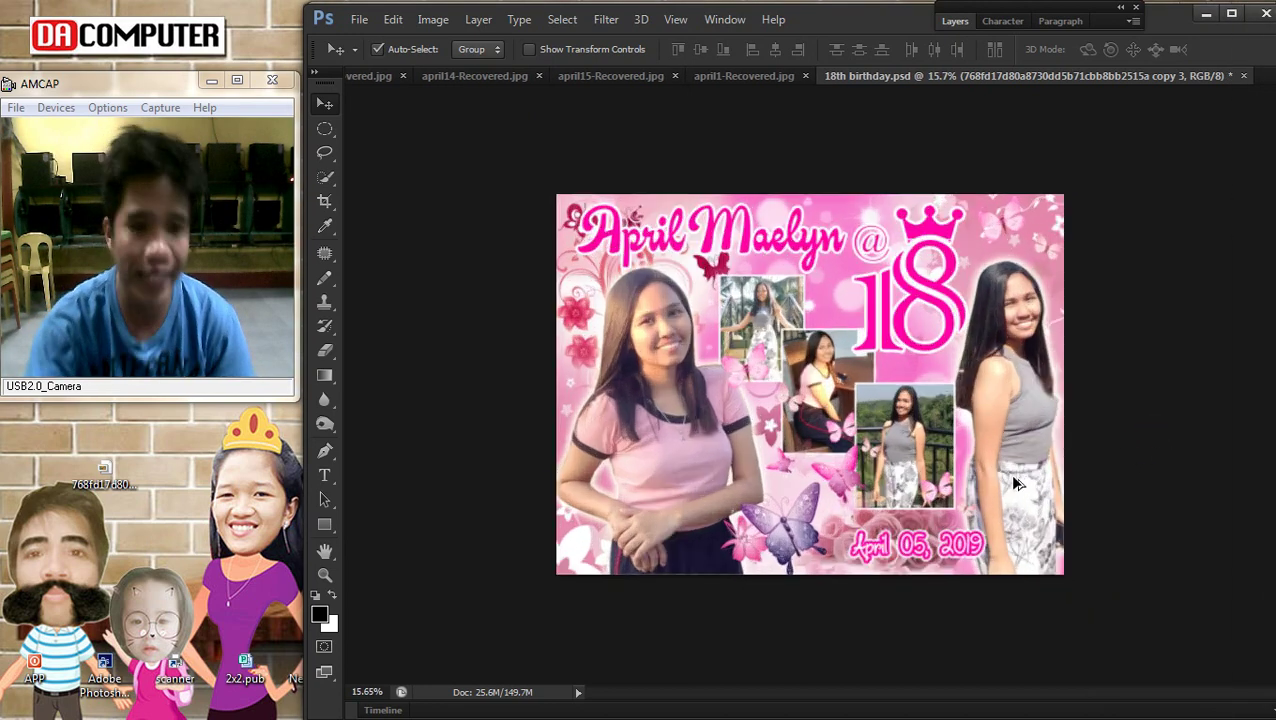
{"action": "left_click_drag", "start_coordinate": [1033, 412], "coordinate": [1030, 447]}
Save the poster over 18th birthday.psd
{"action": "left_click", "coordinate": [362, 22]}
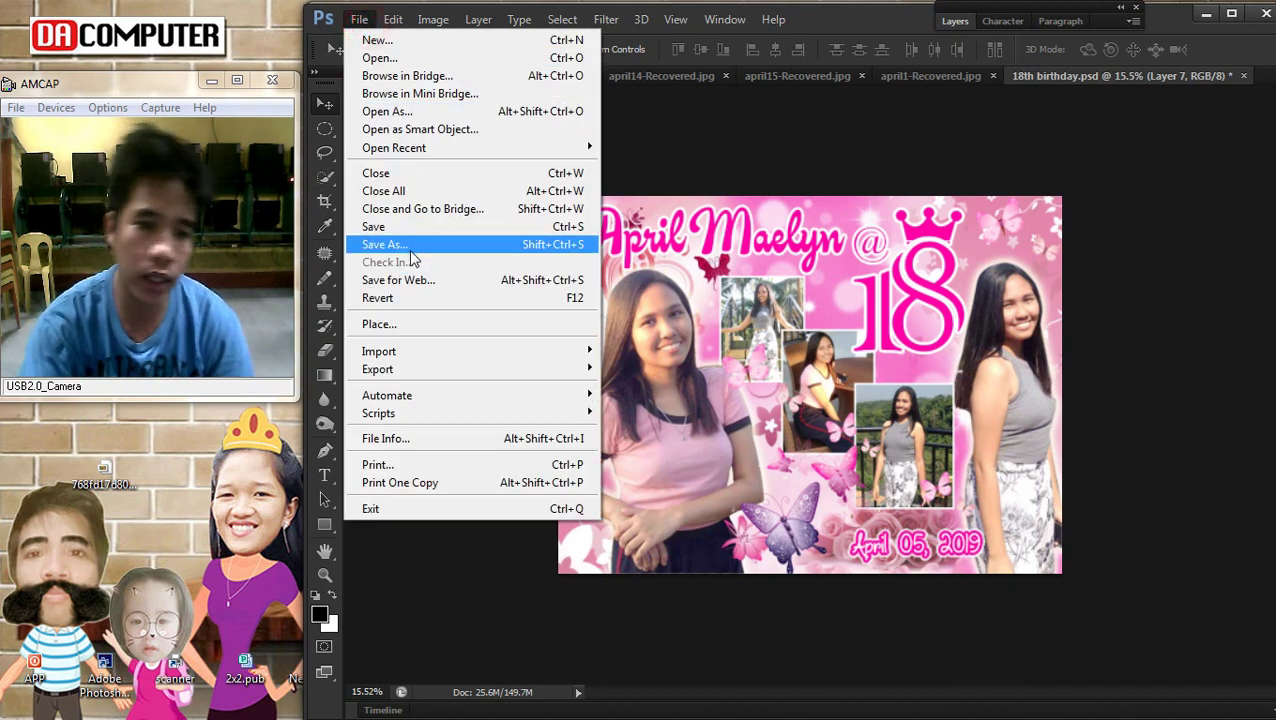
{"action": "left_click", "coordinate": [413, 245]}
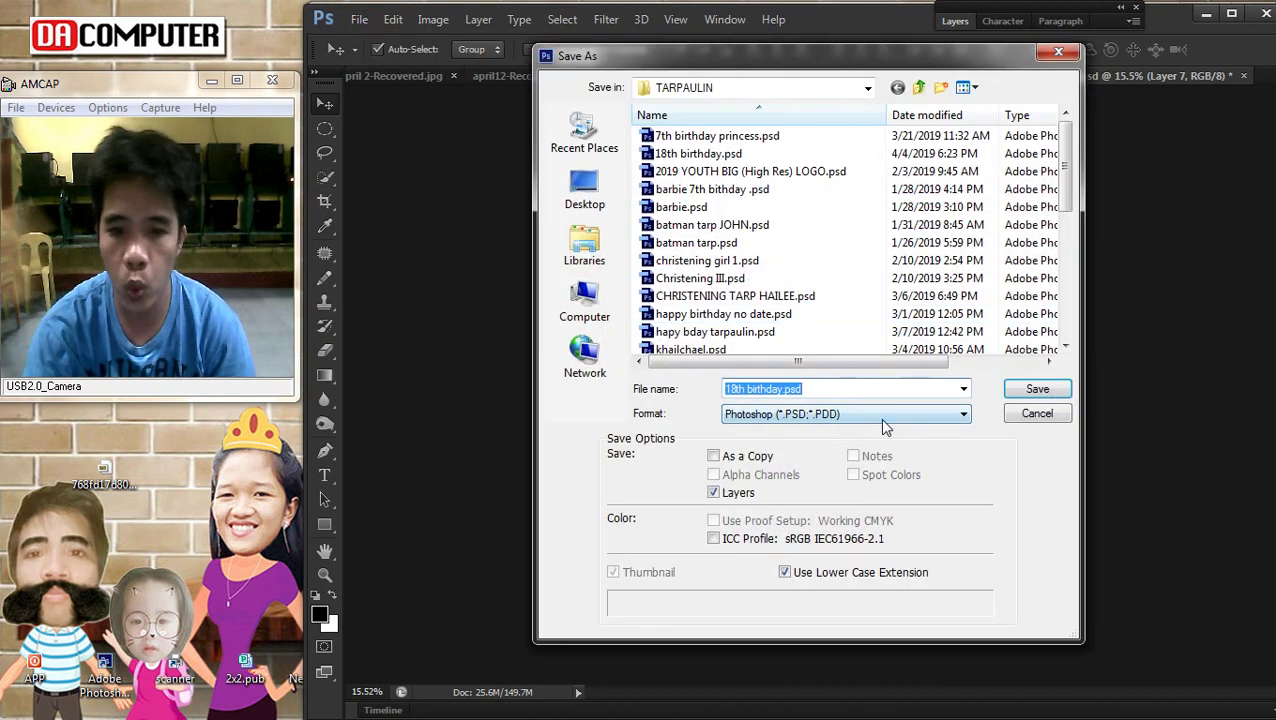
{"action": "key", "text": "Return"}
{"action": "key", "text": "Return"}
{"action": "key", "text": "Return"}
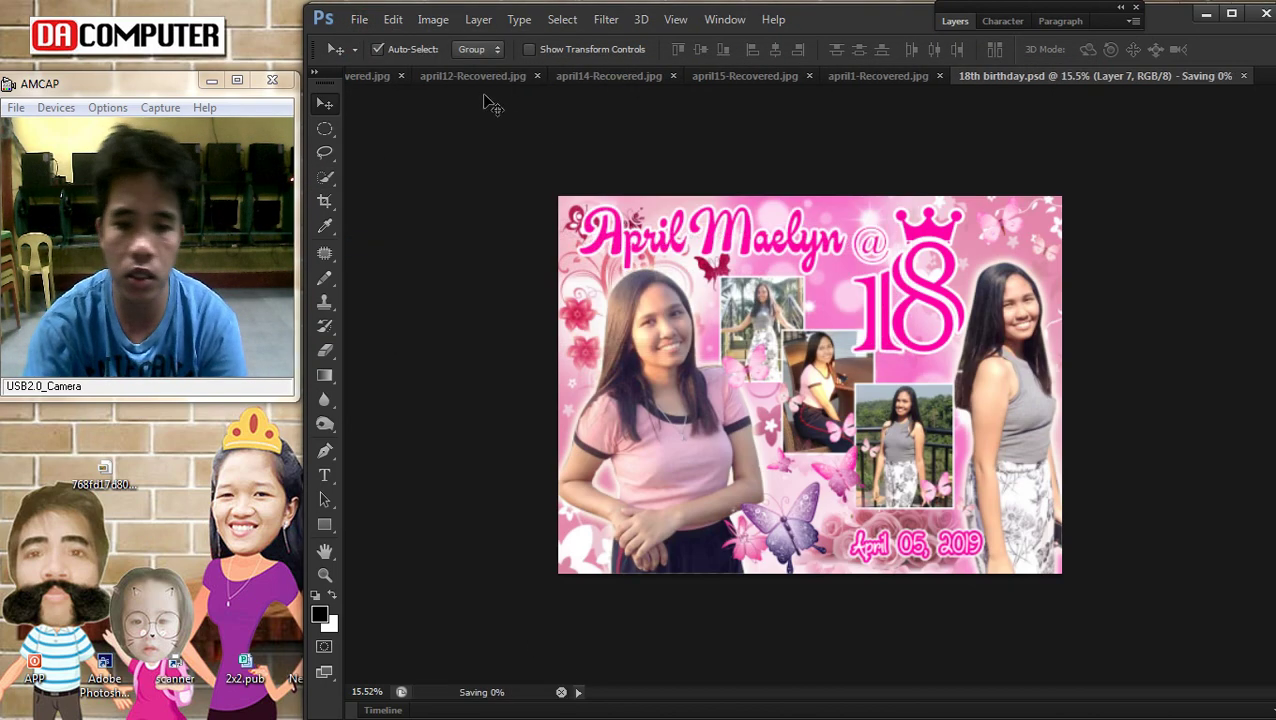
Save a High-quality JPEG copy as 18th birthday.jpg, then minimize Photoshop
{"action": "left_click", "coordinate": [360, 20]}
{"action": "left_click", "coordinate": [420, 245]}
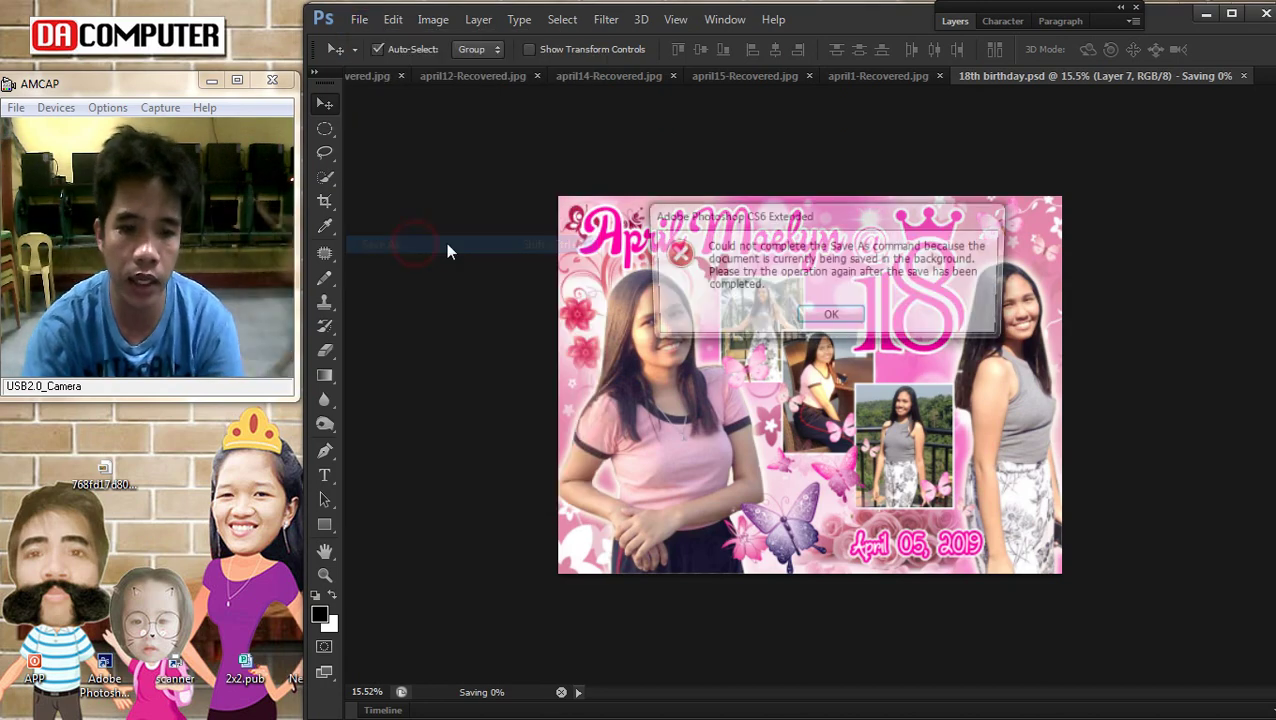
{"action": "key", "text": "Return"}
{"action": "left_click", "coordinate": [359, 19]}
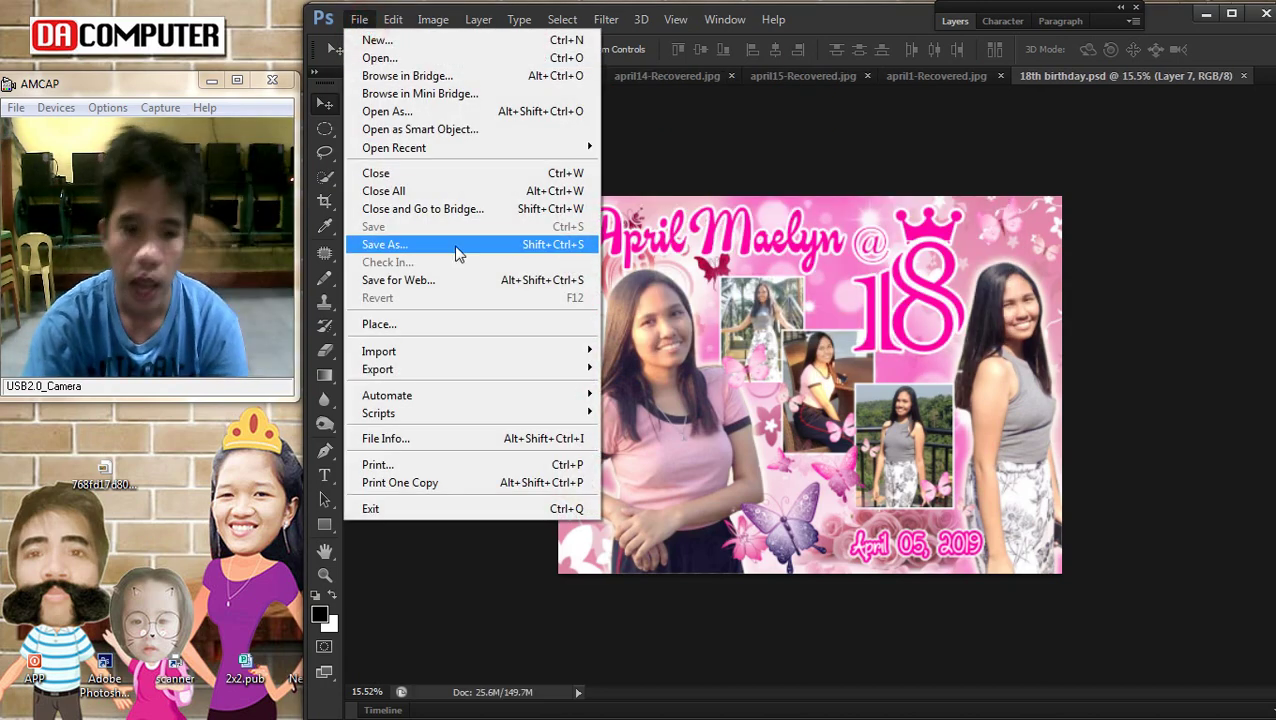
{"action": "left_click", "coordinate": [456, 245]}
{"action": "left_click", "coordinate": [746, 413]}
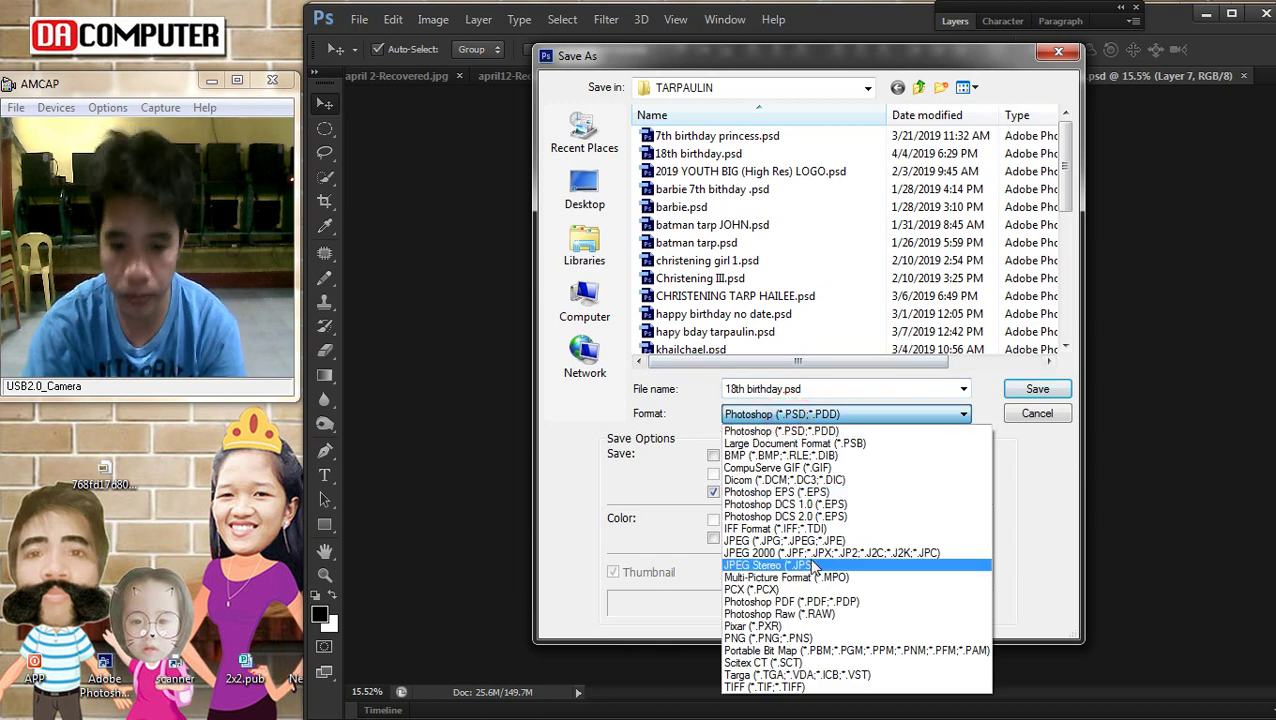
{"action": "left_click", "coordinate": [812, 541]}
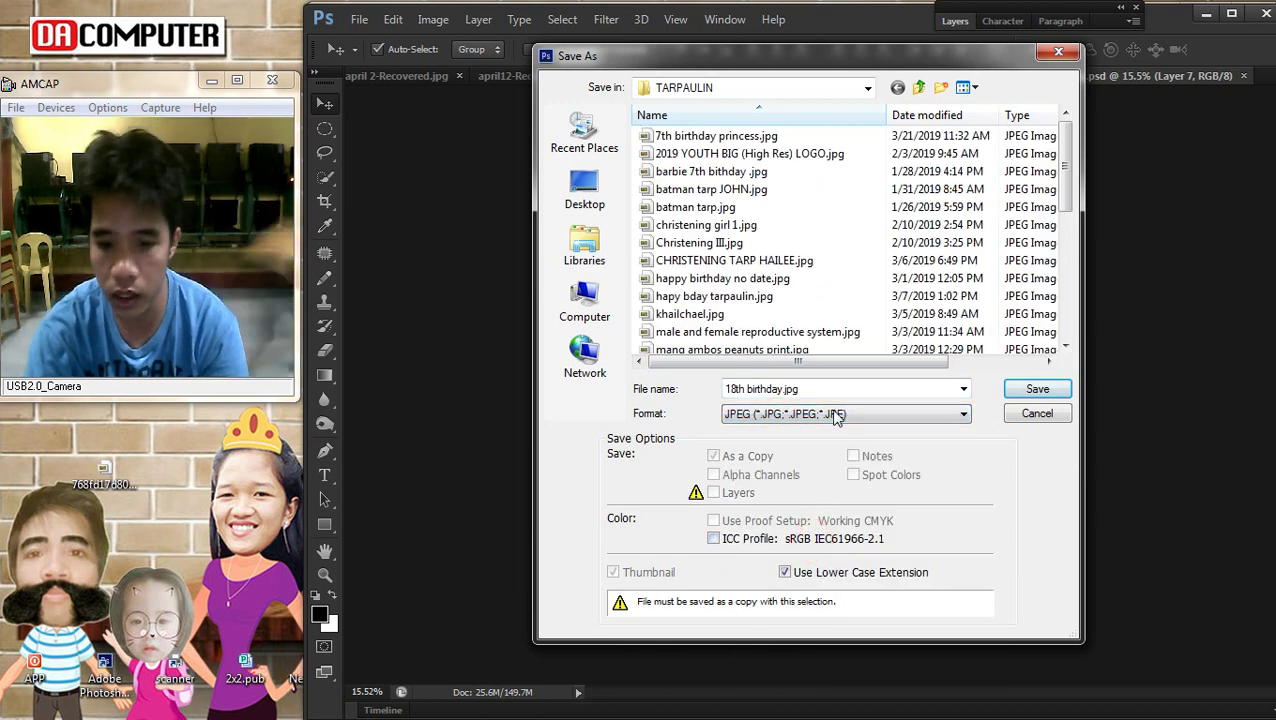
{"action": "key", "text": "Return"}
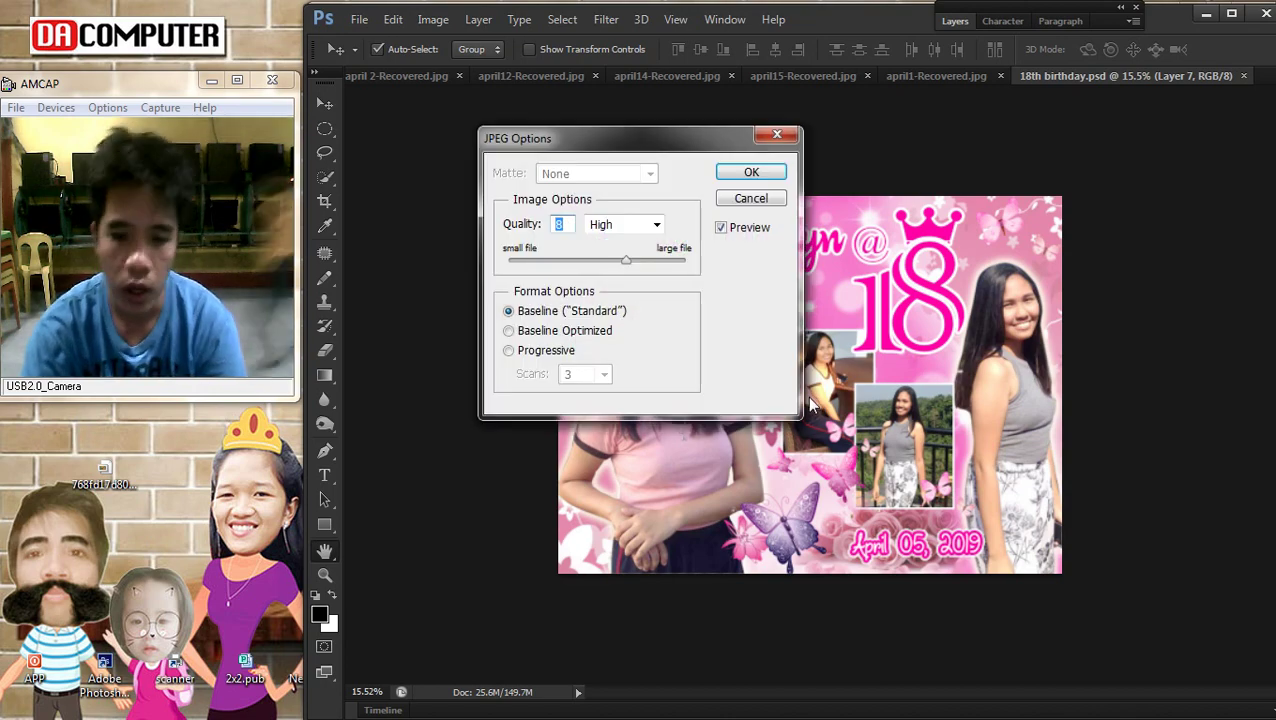
{"action": "key", "text": "Return"}
{"action": "left_click", "coordinate": [1206, 19]}
{"action": "left_click", "coordinate": [1165, 18]}
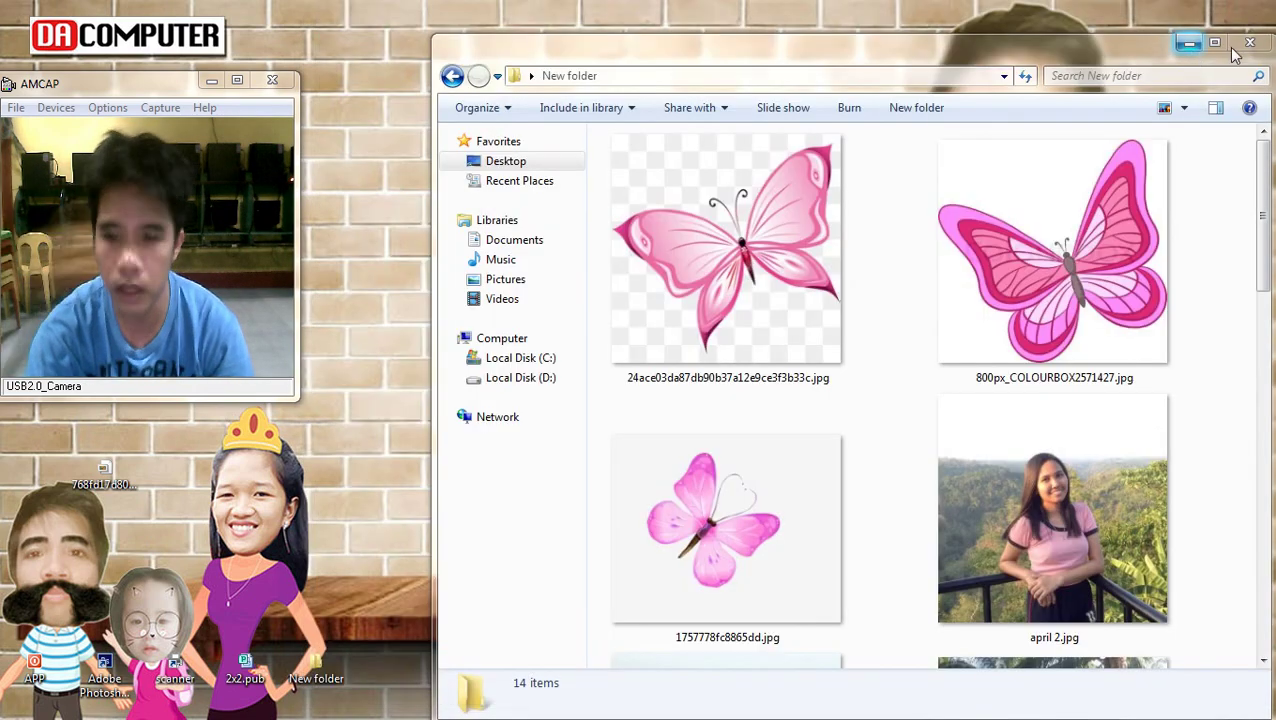
Minimize the New folder window and refresh the desktop
{"action": "left_click", "coordinate": [1190, 43]}
{"action": "right_click", "coordinate": [405, 206]}
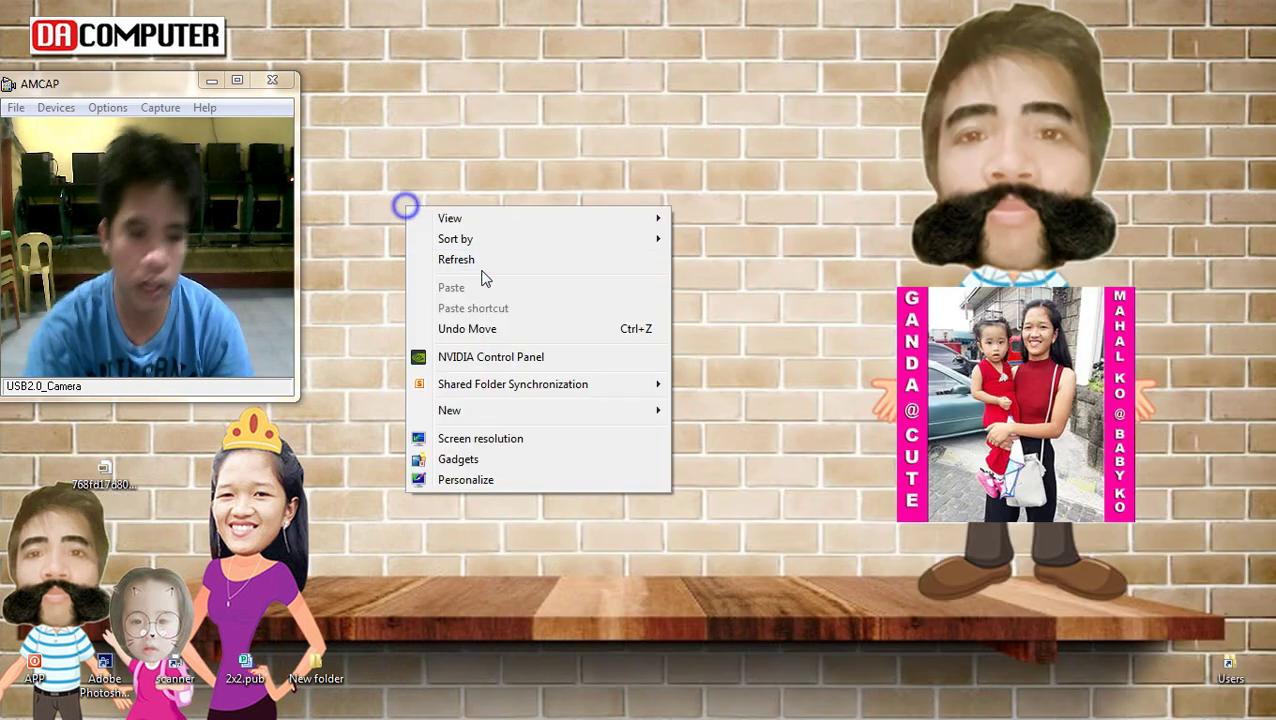
{"action": "left_click", "coordinate": [481, 262]}
Delete the copied butterfly JPEG from the desktop
{"action": "left_click", "coordinate": [104, 470]}
{"action": "key", "text": "Delete"}
{"action": "key", "text": "Return"}
Refresh the desktop several more times from its right-click menu
{"action": "right_click", "coordinate": [601, 273]}
{"action": "left_click", "coordinate": [657, 326]}
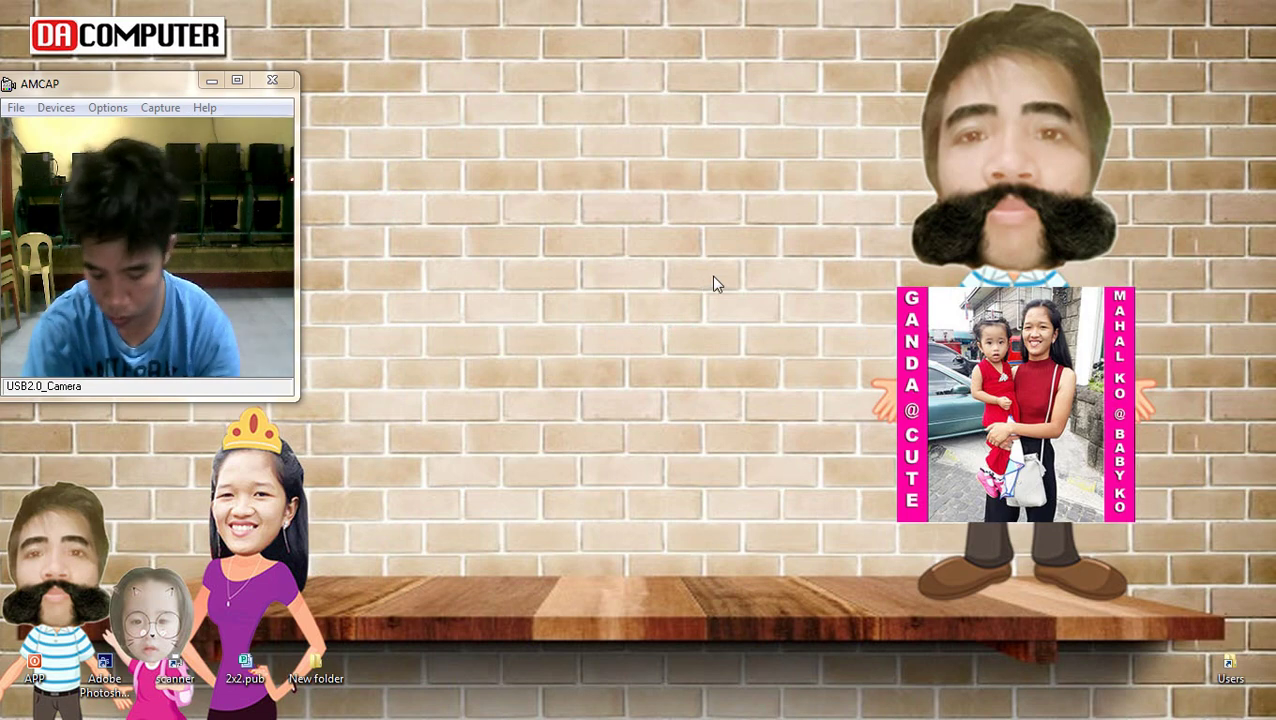
{"action": "right_click", "coordinate": [900, 329]}
{"action": "left_click", "coordinate": [990, 381]}
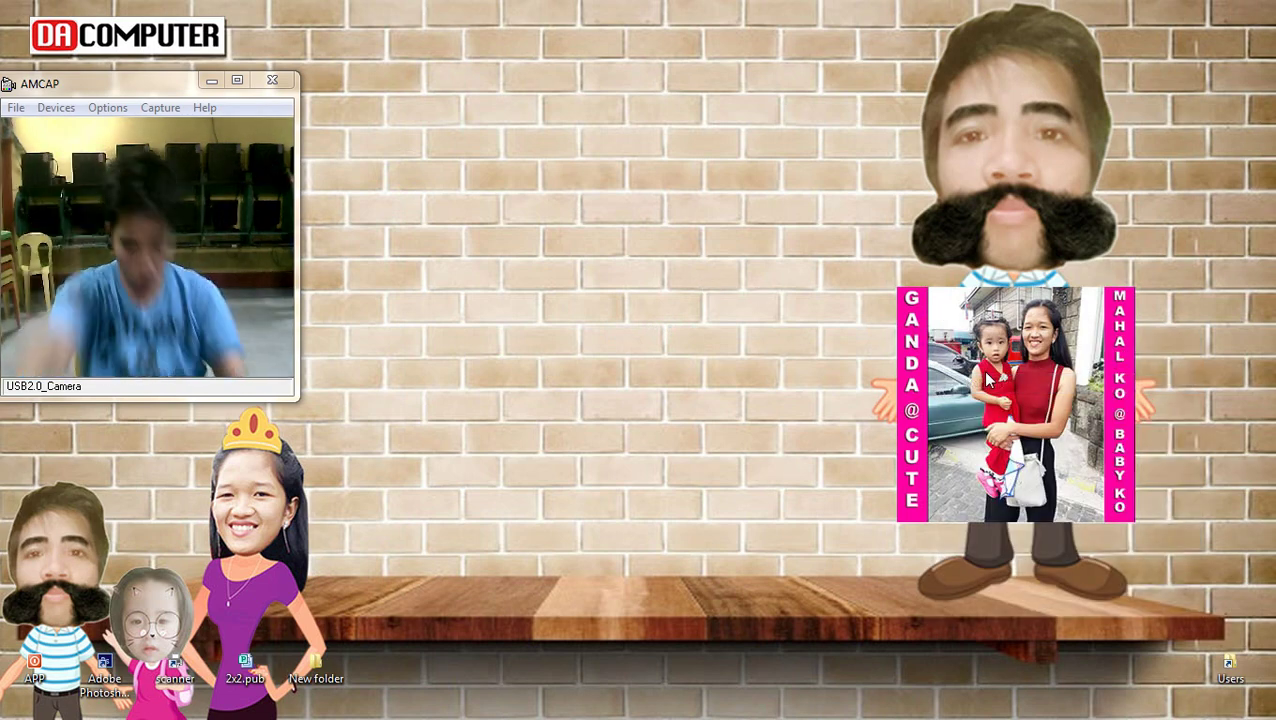
{"action": "right_click", "coordinate": [671, 186]}
{"action": "left_click", "coordinate": [707, 240]}
{"action": "right_click", "coordinate": [568, 172]}
{"action": "left_click", "coordinate": [642, 247]}
{"action": "right_click", "coordinate": [561, 219]}
{"action": "left_click", "coordinate": [607, 270]}
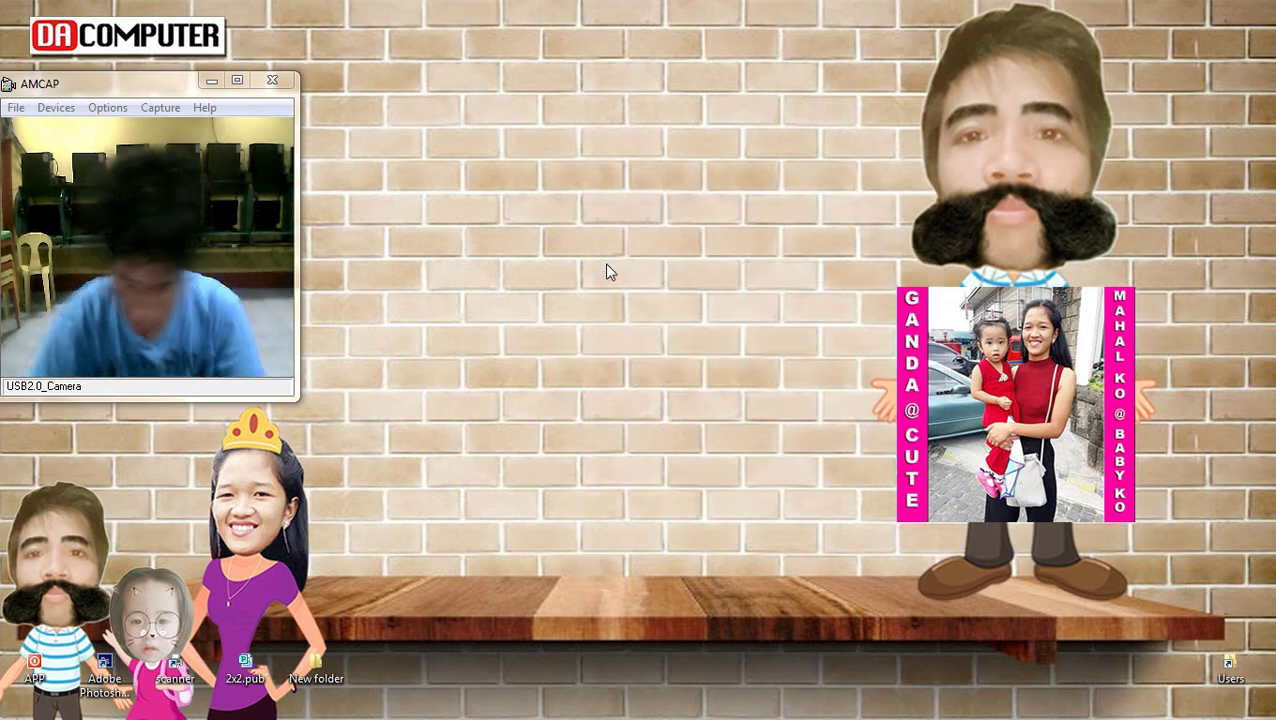